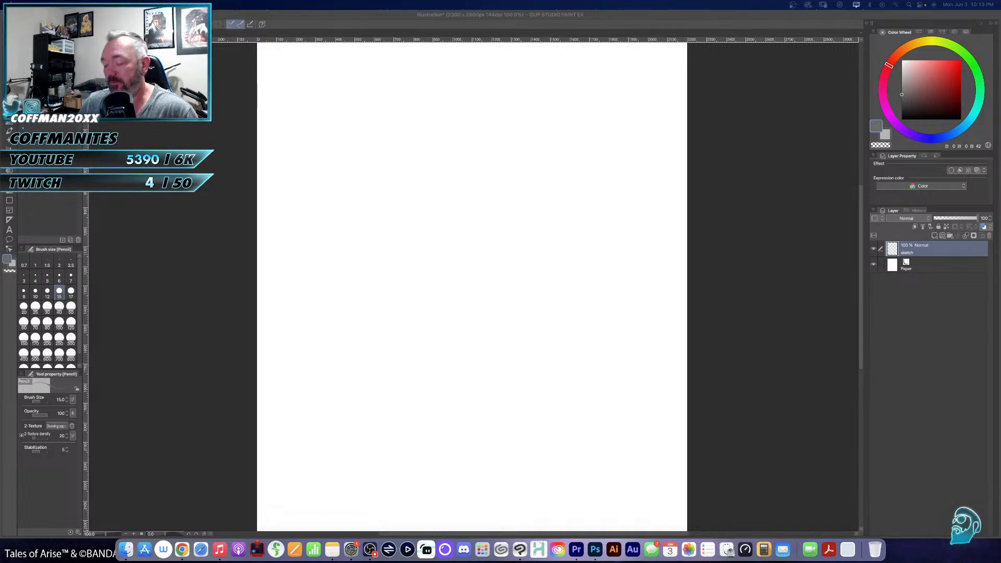
key("XF86AudioRaiseVolume")
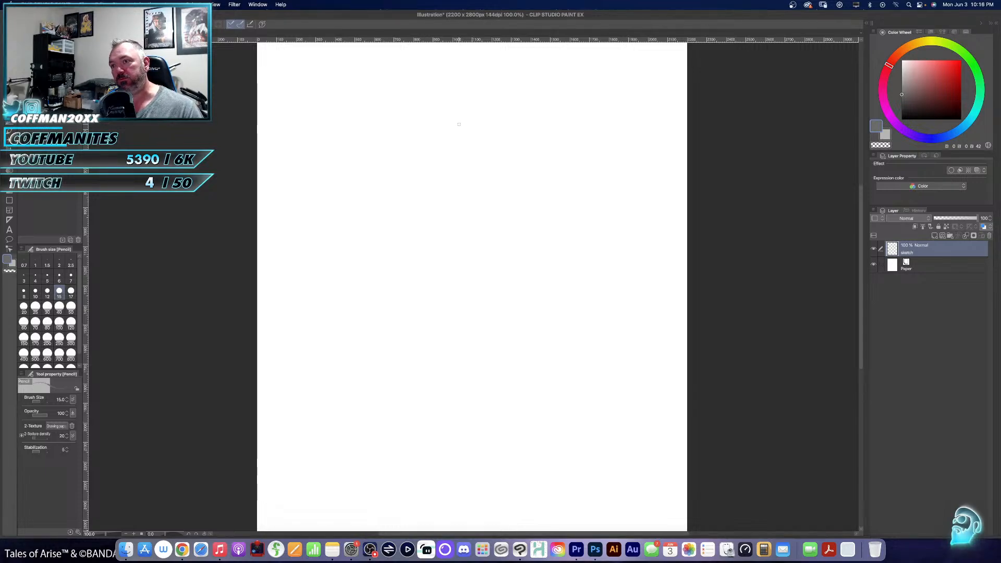
- Sketch a loose pencil circle for the character's head in the upper middle of the page on the sketch layer
scroll(460, 135, "down", 2)
scroll(459, 124, "down", 1)
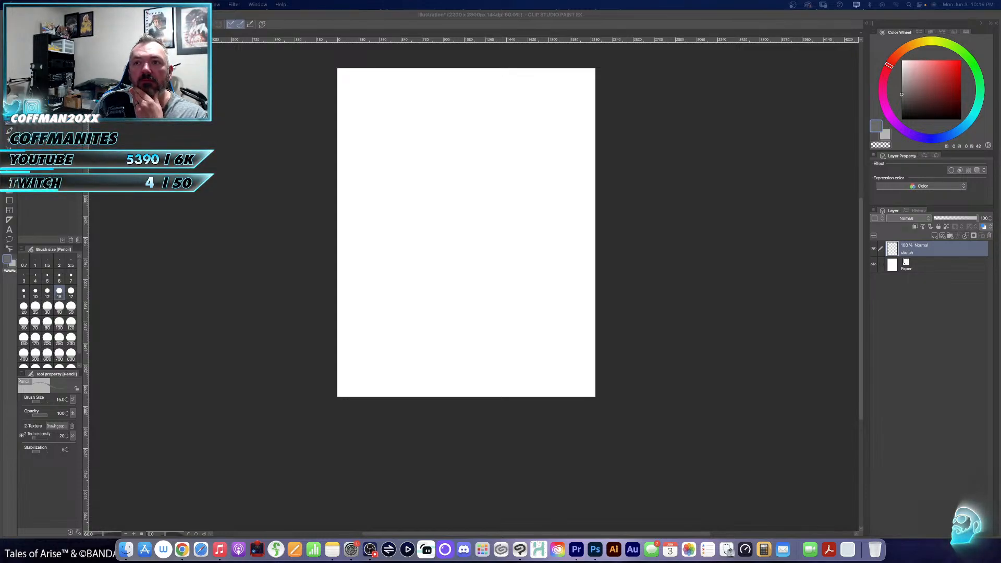
scroll(462, 205, "up", 2)
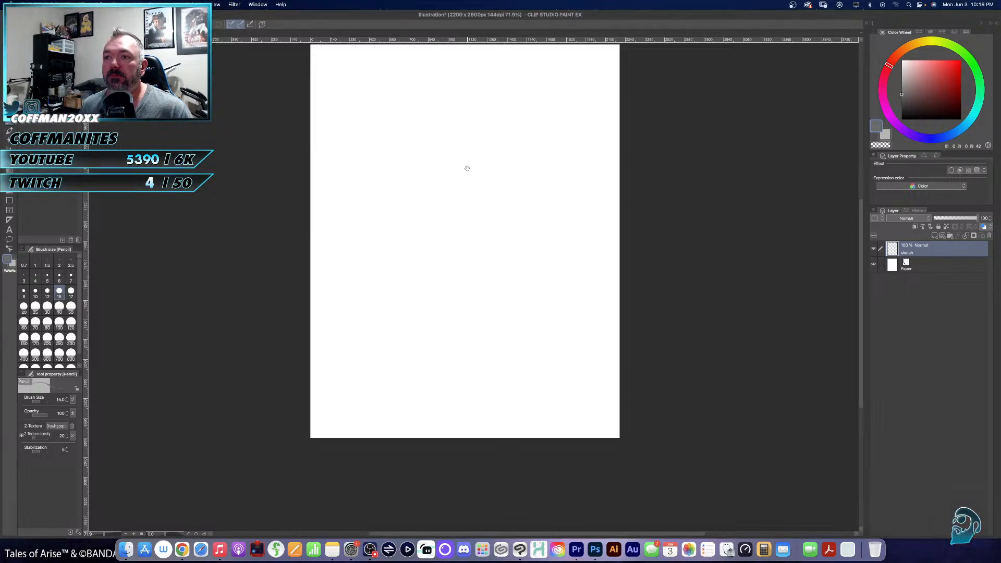
left_click_drag(467, 168, 438, 215)
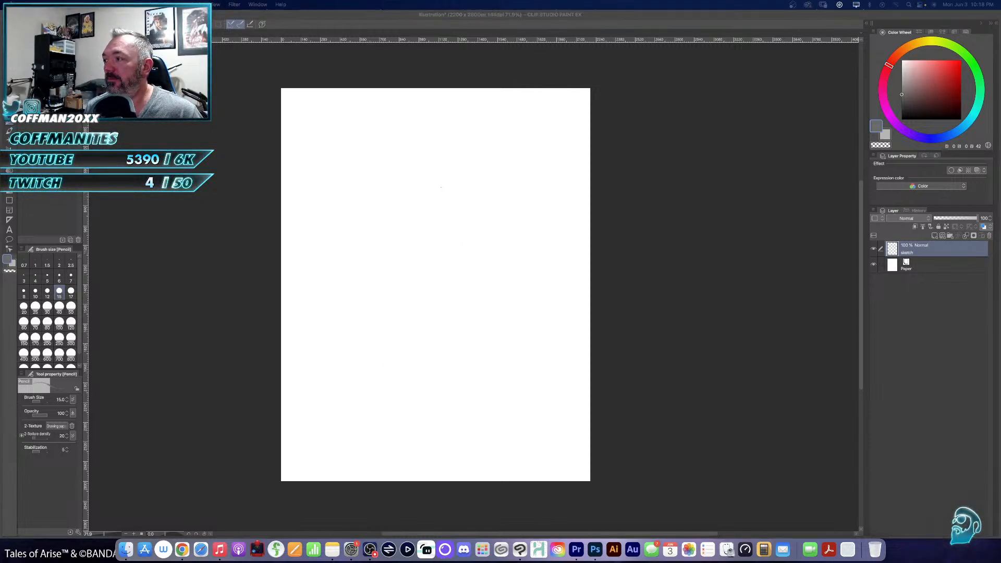
left_click(421, 253)
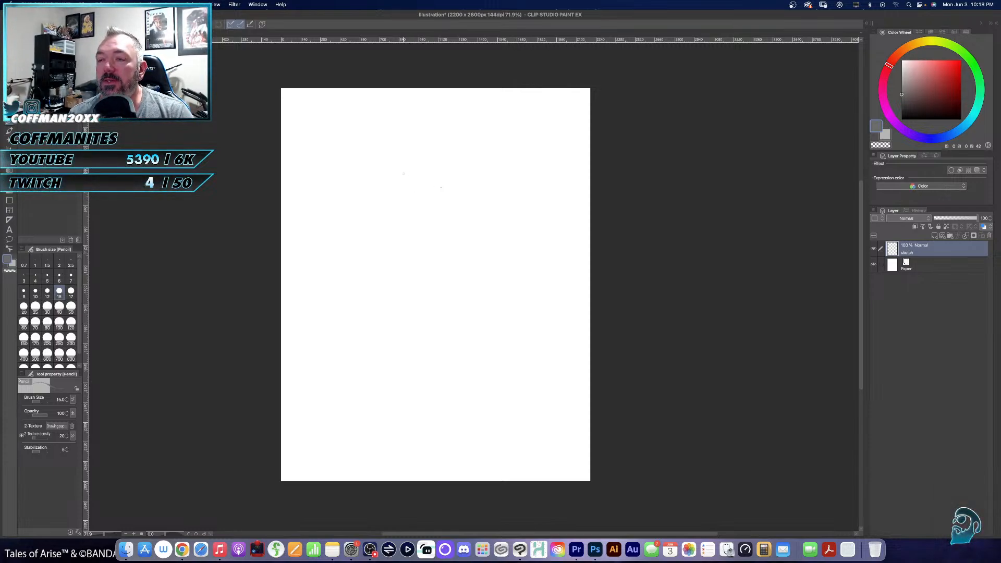
left_click_drag(399, 194, 400, 202)
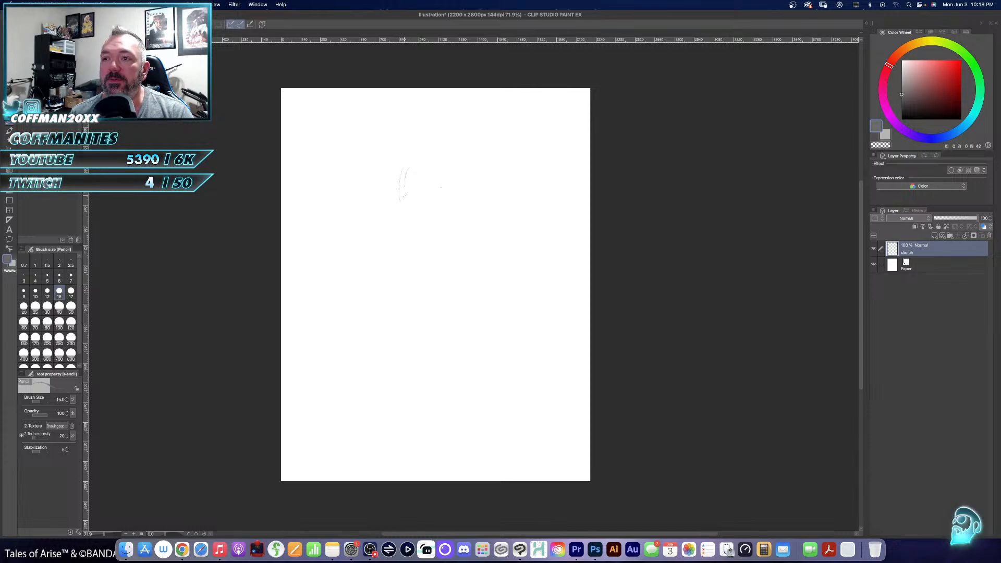
mouse_move(403, 170)
left_mouse_down()
mouse_move(420, 154)
mouse_move(467, 159)
mouse_move(485, 179)
mouse_move(475, 196)
left_mouse_up()
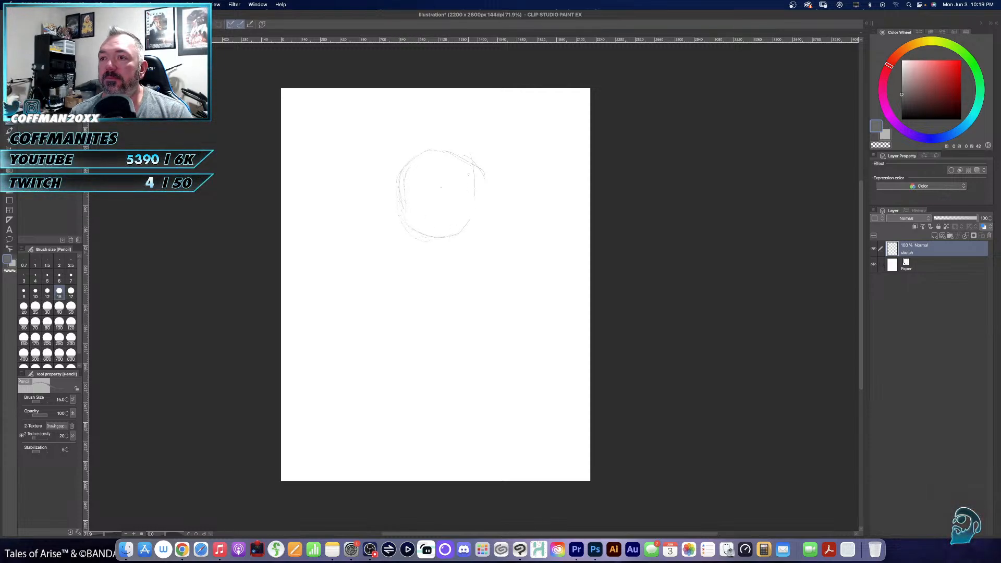
left_click_drag(473, 201, 462, 236)
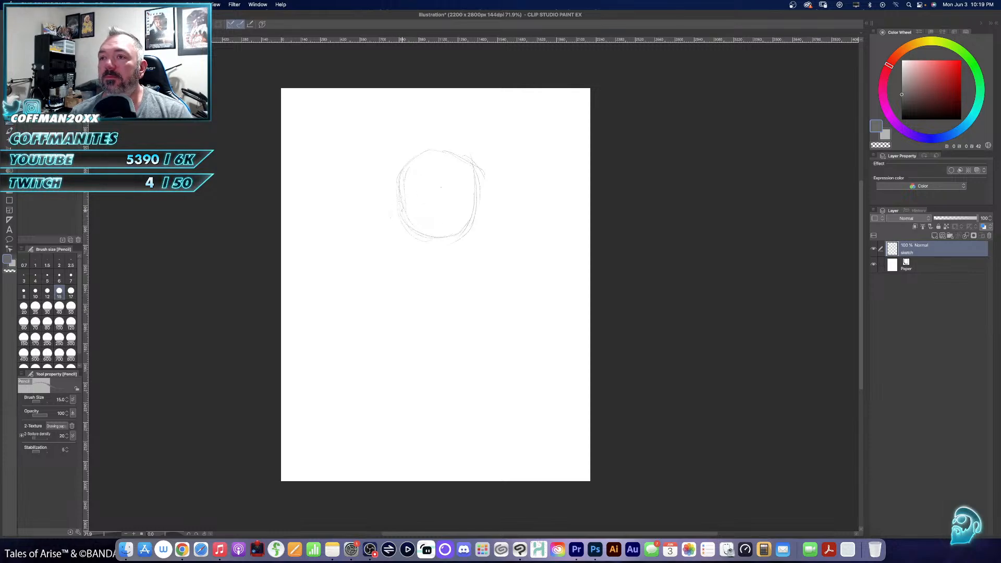
- Add a curved brow guideline and a slightly tilted vertical centre line to the head, and reinforce its round outline
mouse_move(401, 194)
left_mouse_down()
mouse_move(449, 175)
mouse_move(439, 174)
mouse_move(485, 189)
left_mouse_up()
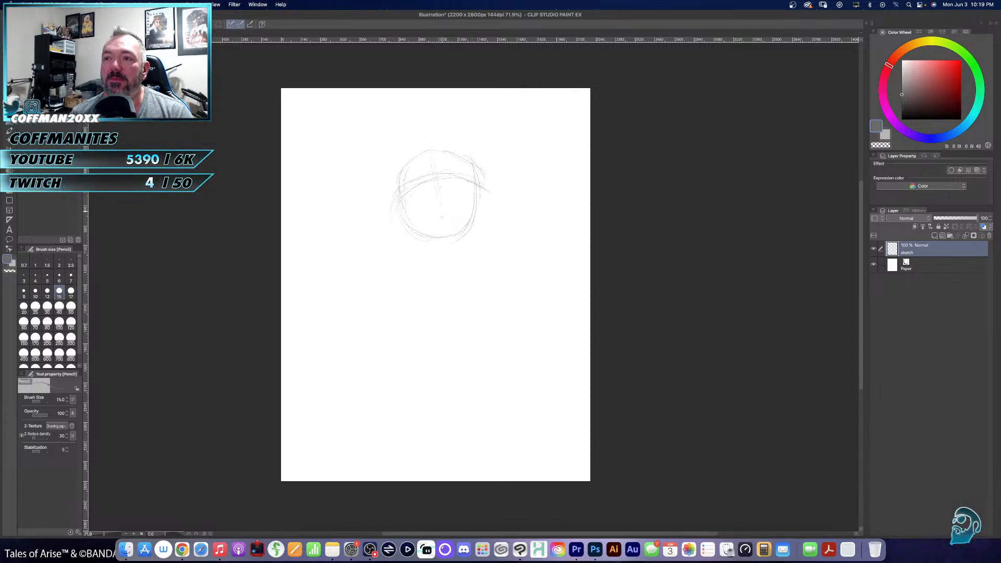
left_click_drag(437, 175, 449, 258)
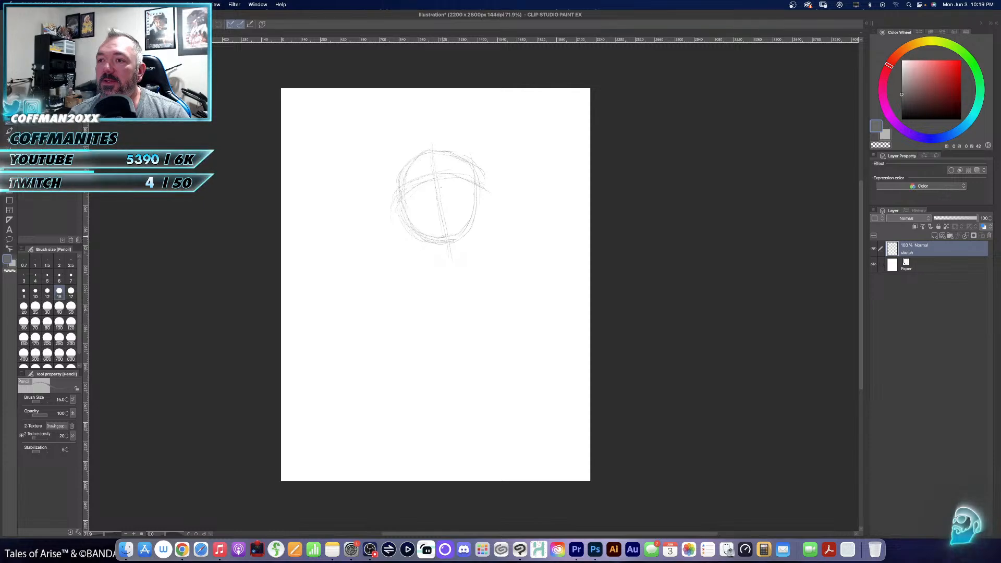
left_click_drag(476, 202, 478, 224)
mouse_move(474, 185)
left_mouse_down()
mouse_move(476, 232)
mouse_move(446, 247)
left_mouse_up()
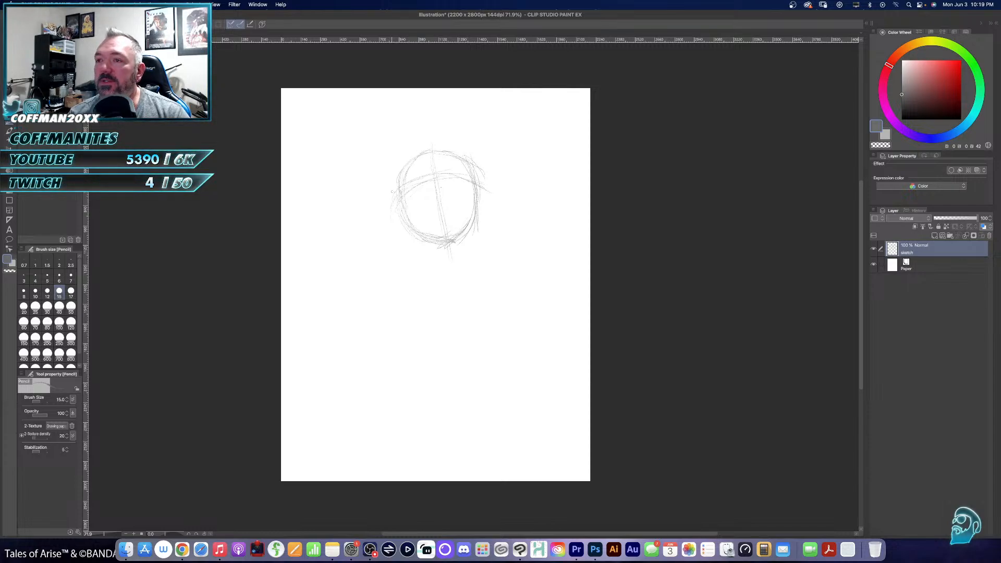
mouse_move(395, 201)
left_mouse_down()
mouse_move(428, 176)
mouse_move(461, 174)
left_mouse_up()
left_click_drag(401, 195, 391, 214)
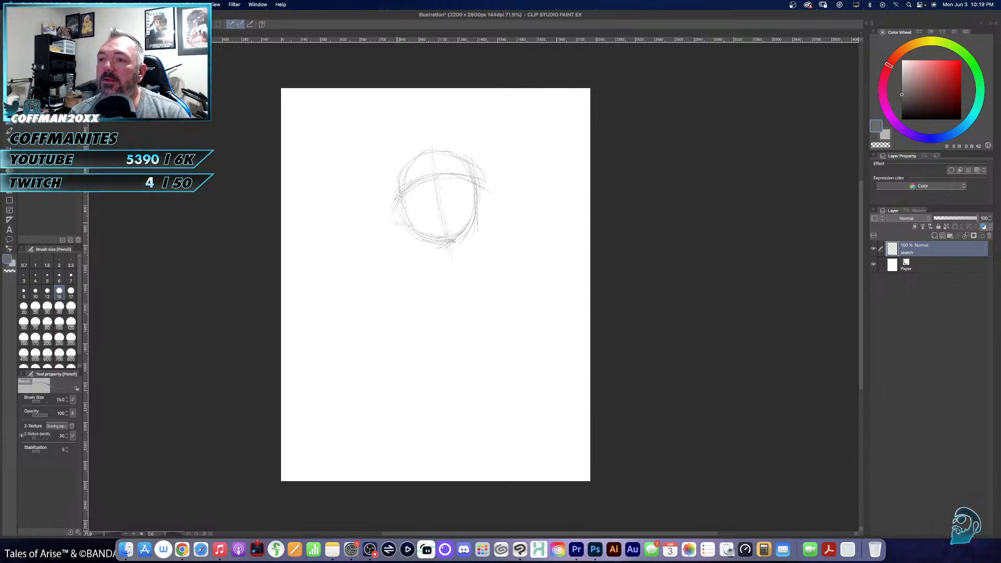
- Rough in the body below the head with two sloping shoulders, a long curved body line and a wavy-edged flared sleeve
mouse_move(414, 227)
left_mouse_down()
mouse_move(382, 226)
mouse_move(376, 252)
left_mouse_up()
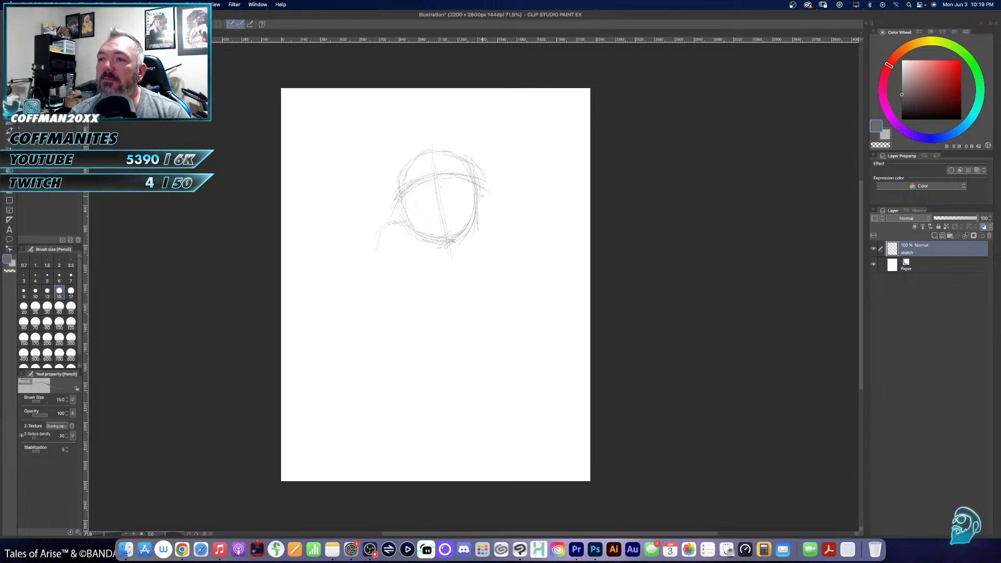
mouse_move(476, 205)
left_mouse_down()
mouse_move(489, 193)
mouse_move(521, 204)
mouse_move(505, 186)
mouse_move(527, 204)
left_mouse_up()
mouse_move(372, 252)
left_mouse_down()
mouse_move(368, 267)
mouse_move(366, 256)
left_mouse_up()
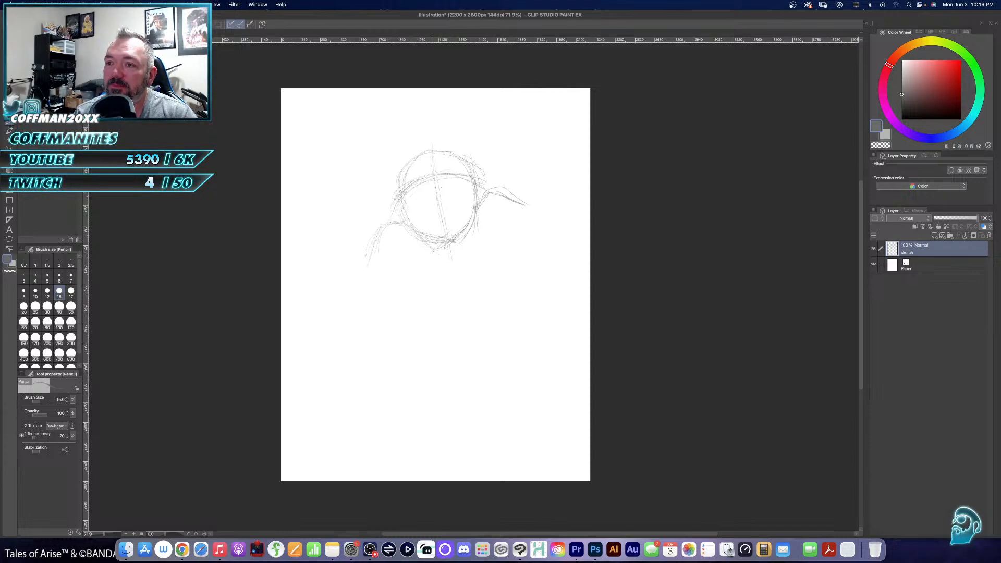
mouse_move(437, 253)
left_mouse_down()
mouse_move(415, 401)
mouse_move(421, 446)
left_mouse_up()
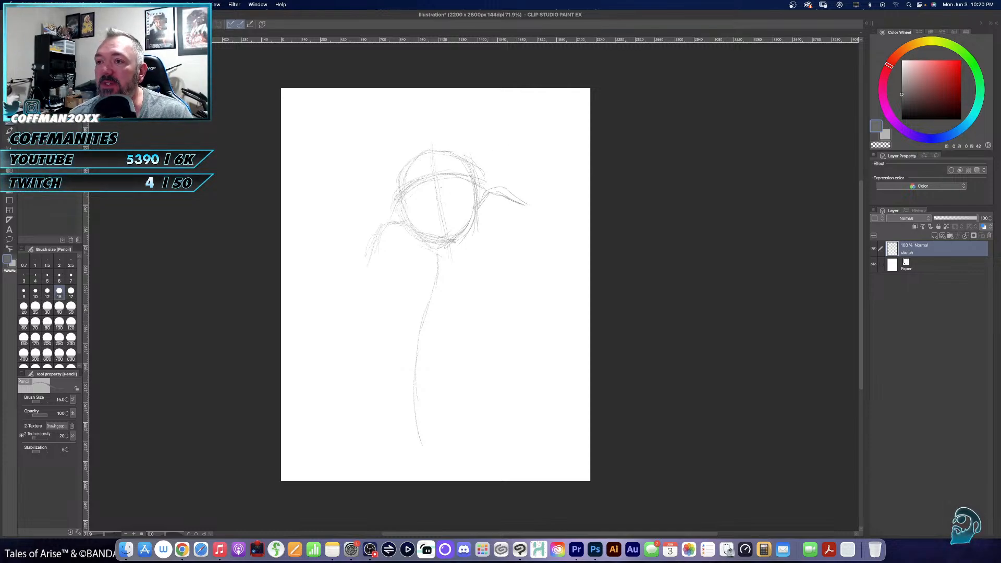
left_click_drag(397, 272, 401, 313)
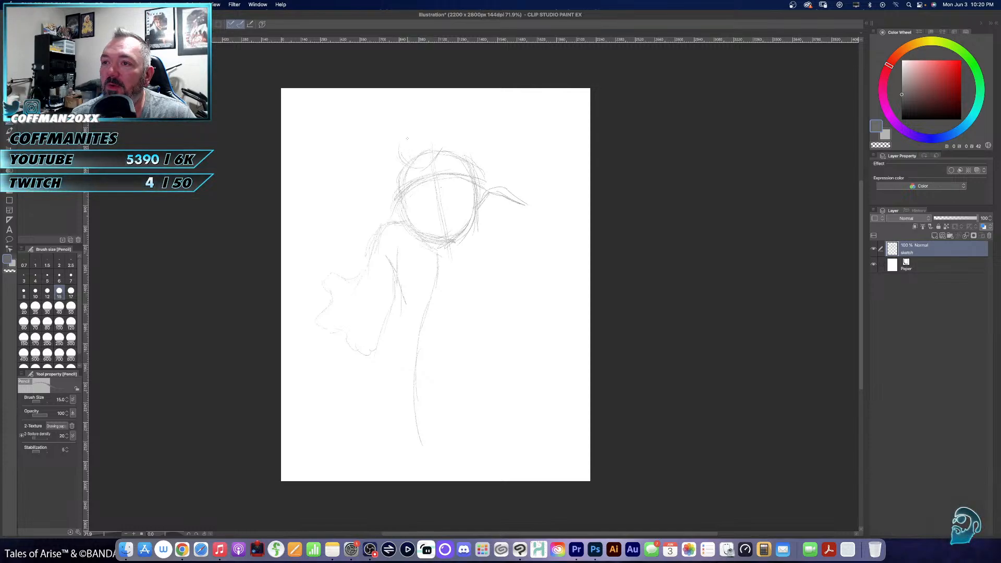
- Sketch a round curl on top of the head and loose wavy hair outlines above and beside its left side
left_click_drag(420, 135, 426, 147)
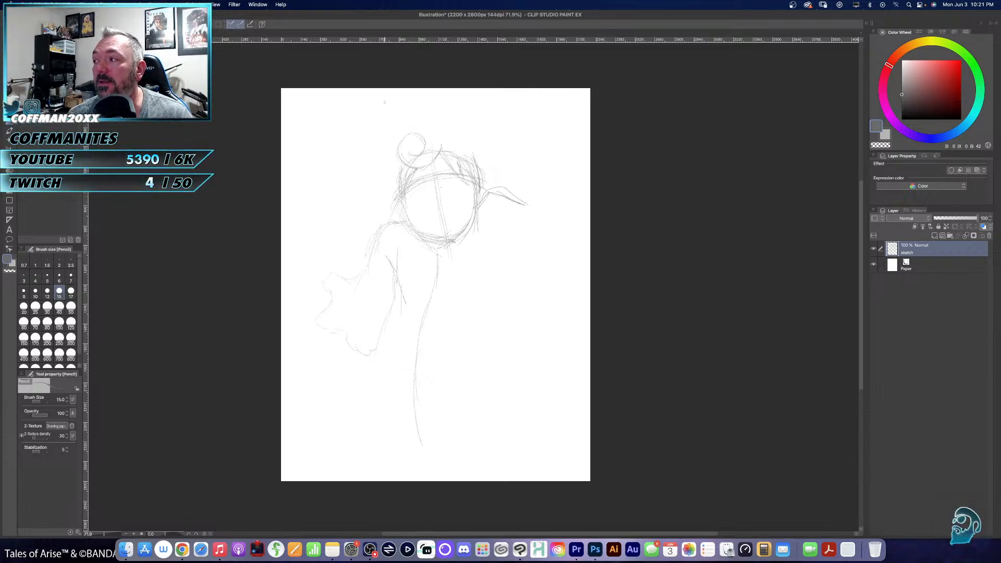
mouse_move(411, 105)
left_mouse_down()
mouse_move(378, 113)
mouse_move(382, 131)
left_mouse_up()
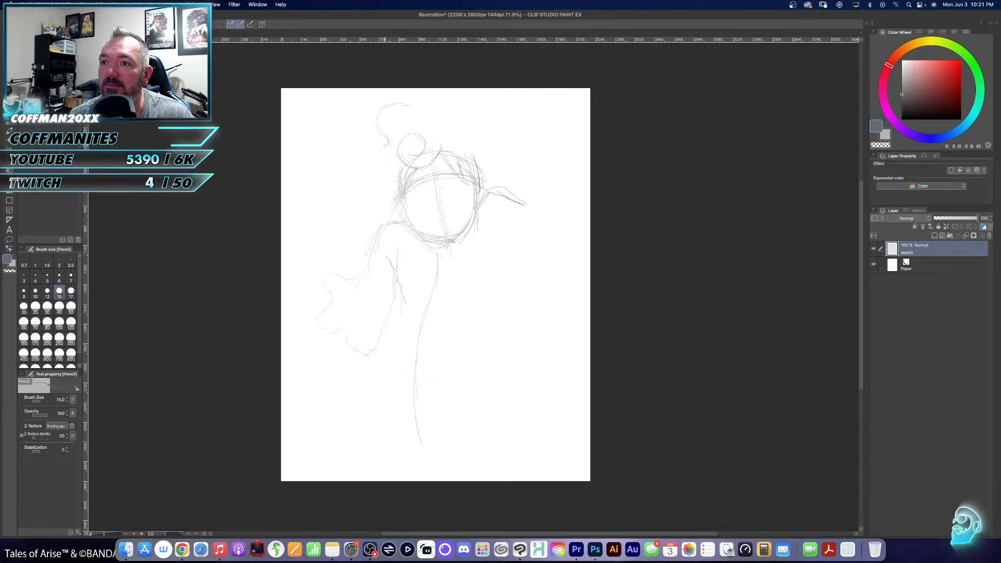
left_click_drag(385, 146, 394, 167)
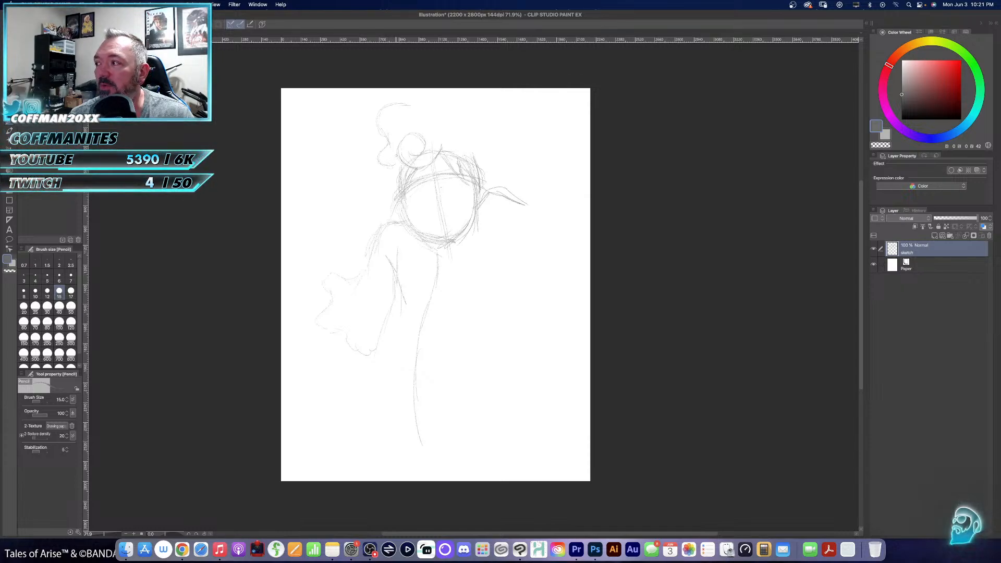
mouse_move(385, 149)
left_mouse_down()
mouse_move(352, 153)
mouse_move(363, 156)
mouse_move(363, 184)
left_mouse_up()
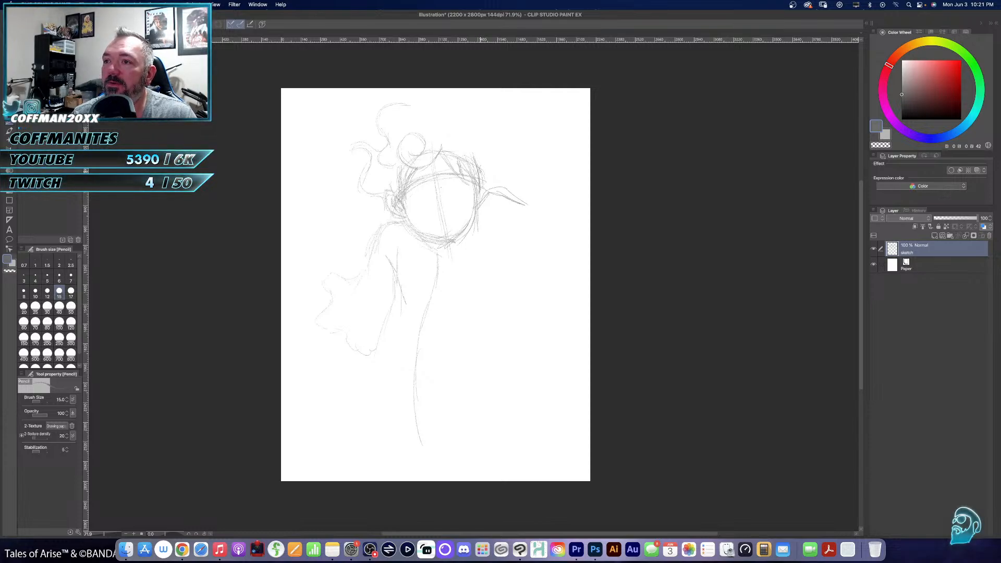
- Draw the right ear and the facial features: two round eyes, a small nose and a wide toothy grin
left_click_drag(484, 169, 481, 202)
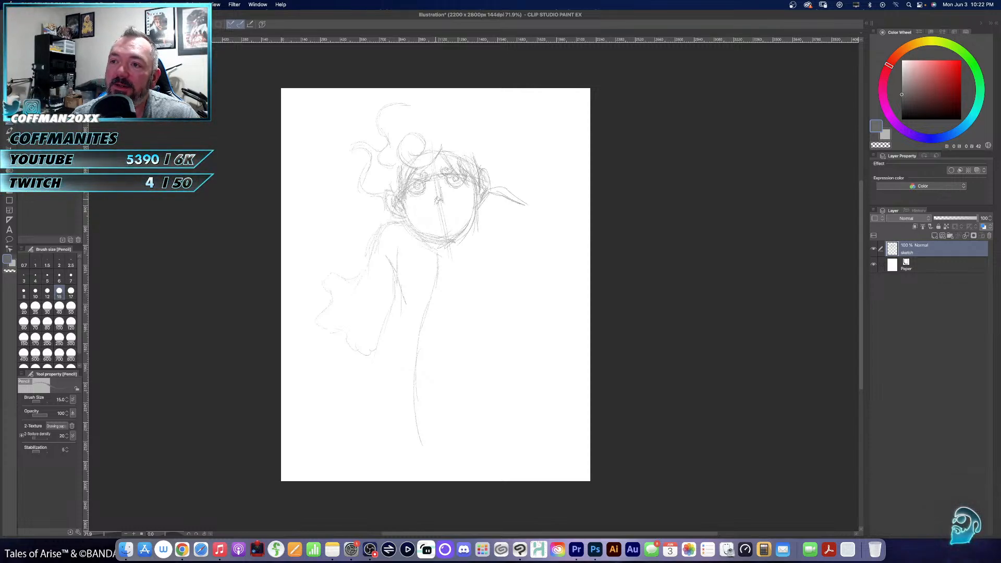
left_click_drag(431, 204, 448, 209)
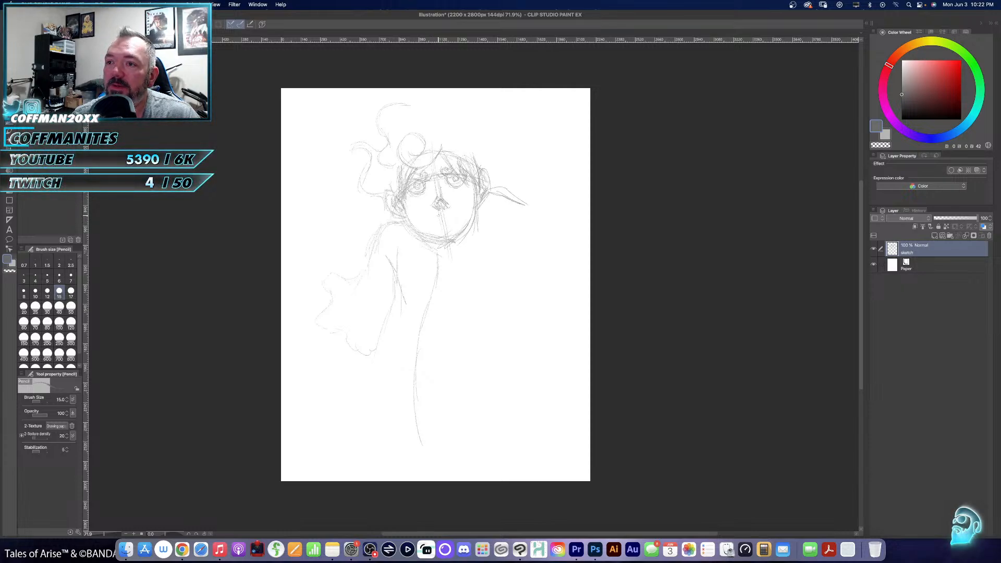
mouse_move(451, 212)
left_mouse_down()
mouse_move(416, 213)
mouse_move(462, 200)
left_mouse_up()
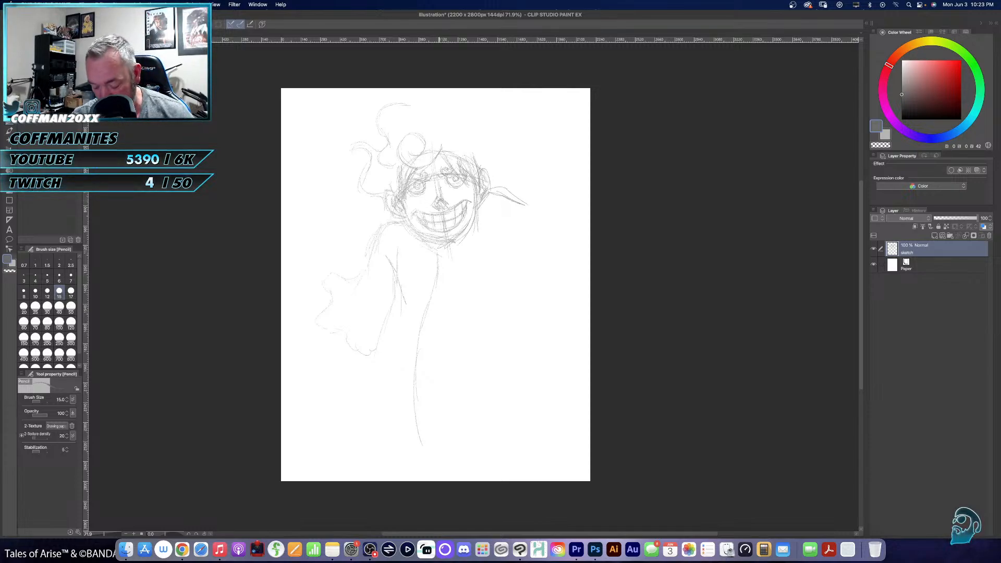
- Erase the nose and redraw it in pencil between the eyes and the grin
key("e")
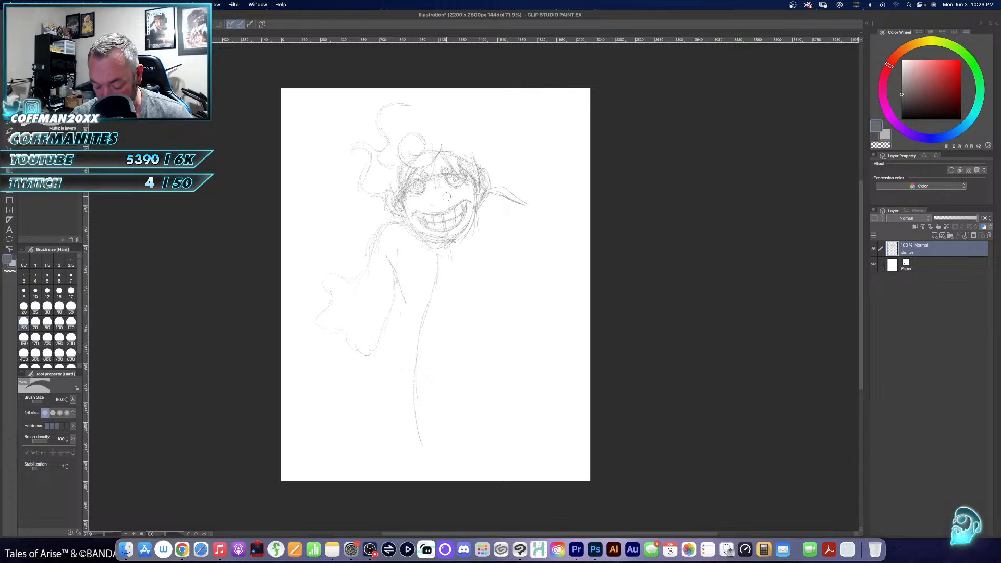
key("p")
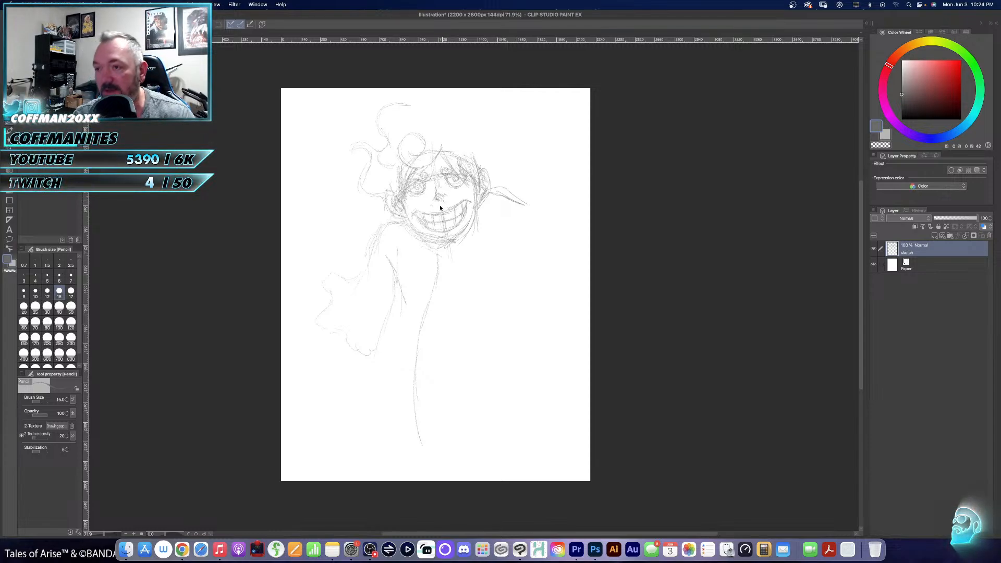
- Lasso the grinning mouth, move it slightly up toward the nose, and clear the selection
key("o")
key("m")
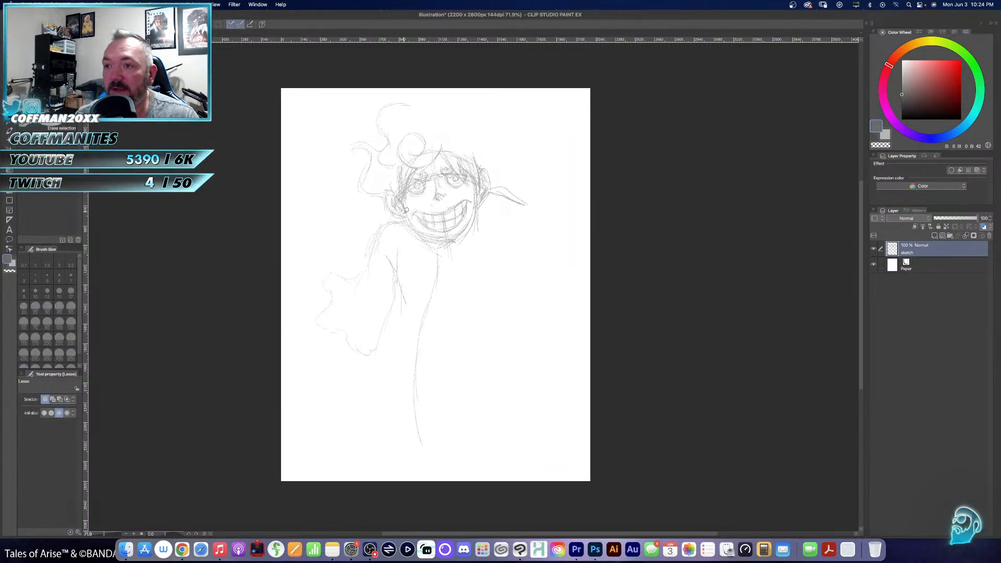
mouse_move(466, 193)
left_mouse_down()
mouse_move(472, 210)
mouse_move(450, 235)
mouse_move(416, 223)
mouse_move(423, 199)
left_mouse_up()
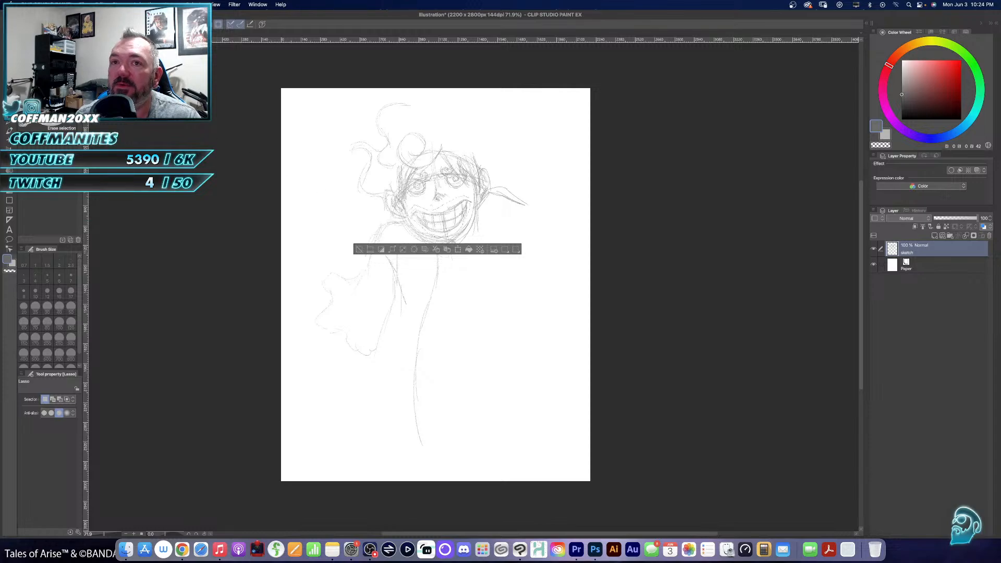
key("k")
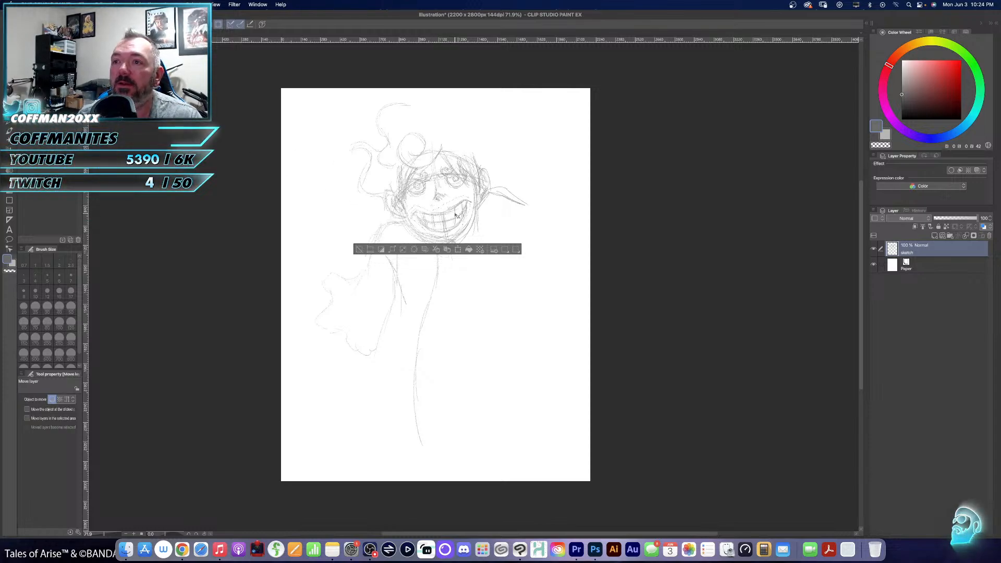
left_click_drag(458, 216, 454, 209)
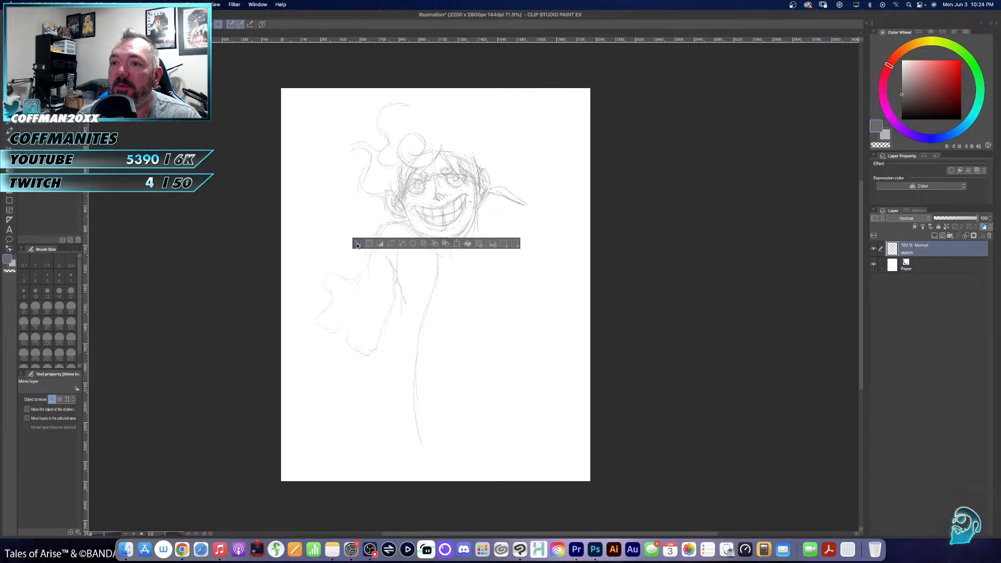
left_click(359, 243)
- Erase the rough jaw lines beneath the mouth and redraw a cleaner rounded chin and jaw with the 15 px pencil
key("e")
mouse_move(407, 224)
left_mouse_down()
mouse_move(433, 241)
mouse_move(462, 234)
mouse_move(473, 216)
mouse_move(442, 247)
left_mouse_up()
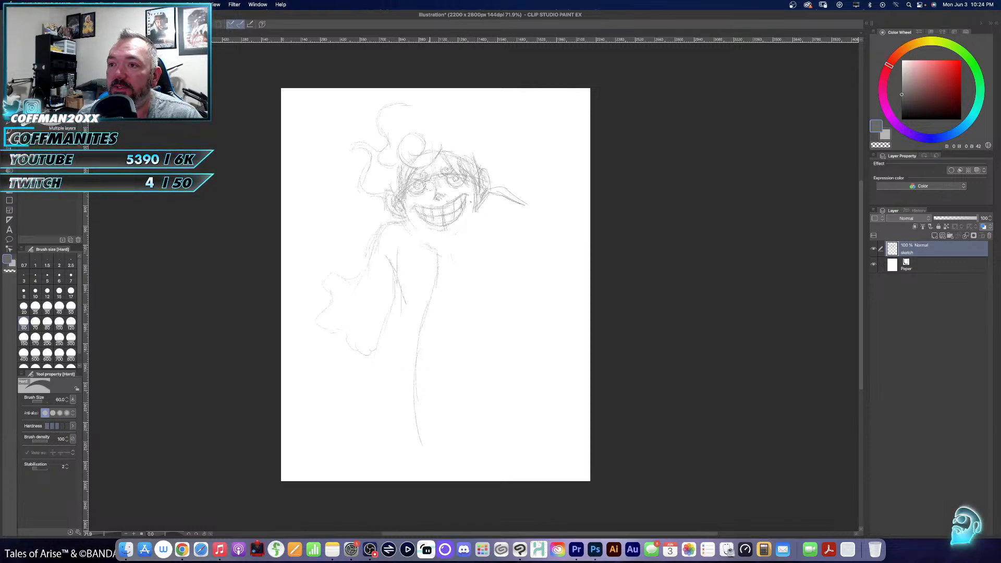
key("p")
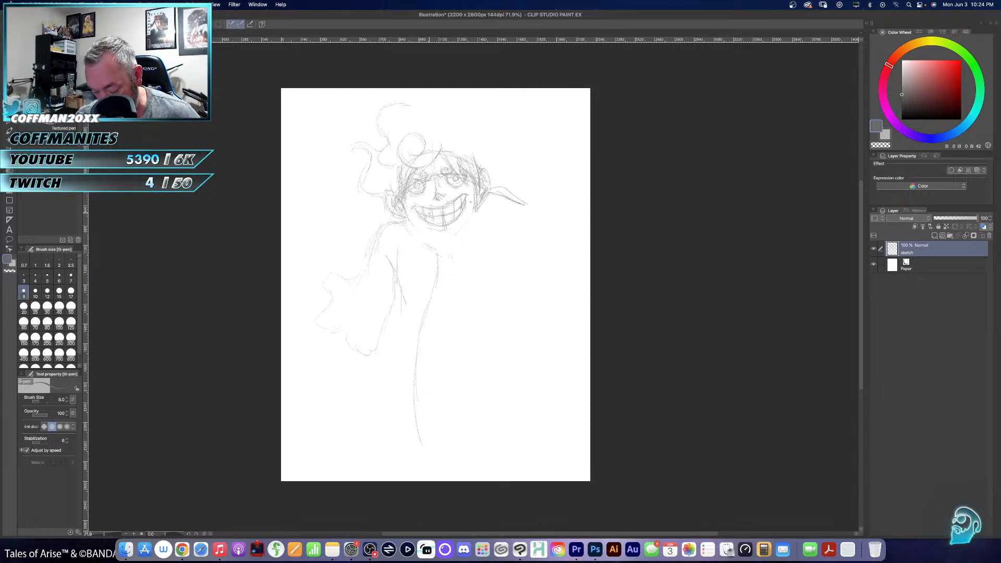
key("p")
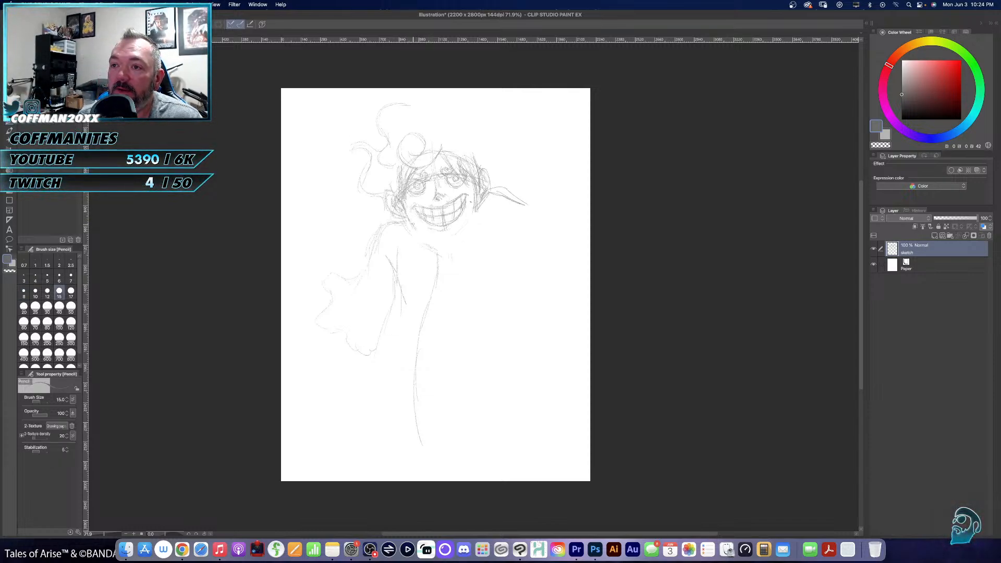
mouse_move(420, 229)
left_mouse_down()
mouse_move(447, 238)
mouse_move(474, 211)
left_mouse_up()
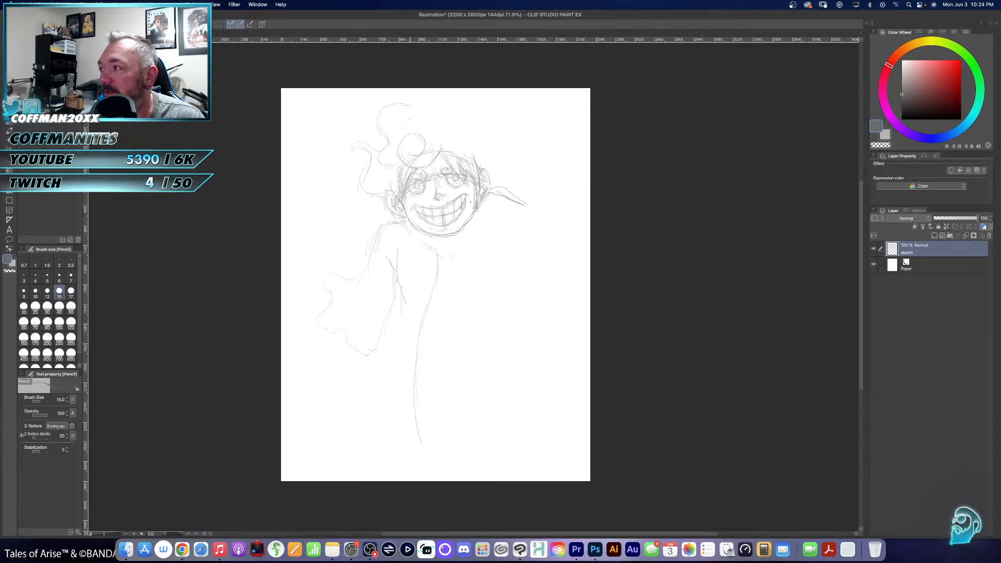
- Extend the curly hair outline across the top of the head and down its right side
mouse_move(419, 111)
left_mouse_down()
mouse_move(451, 106)
mouse_move(457, 124)
left_mouse_up()
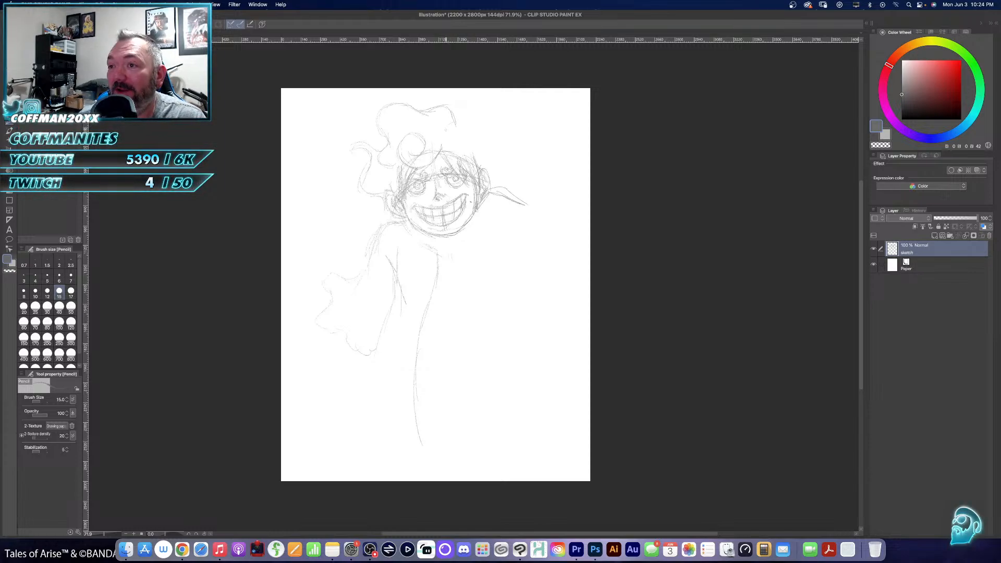
mouse_move(457, 120)
left_mouse_down()
mouse_move(483, 108)
mouse_move(489, 125)
mouse_move(508, 123)
mouse_move(495, 153)
left_mouse_up()
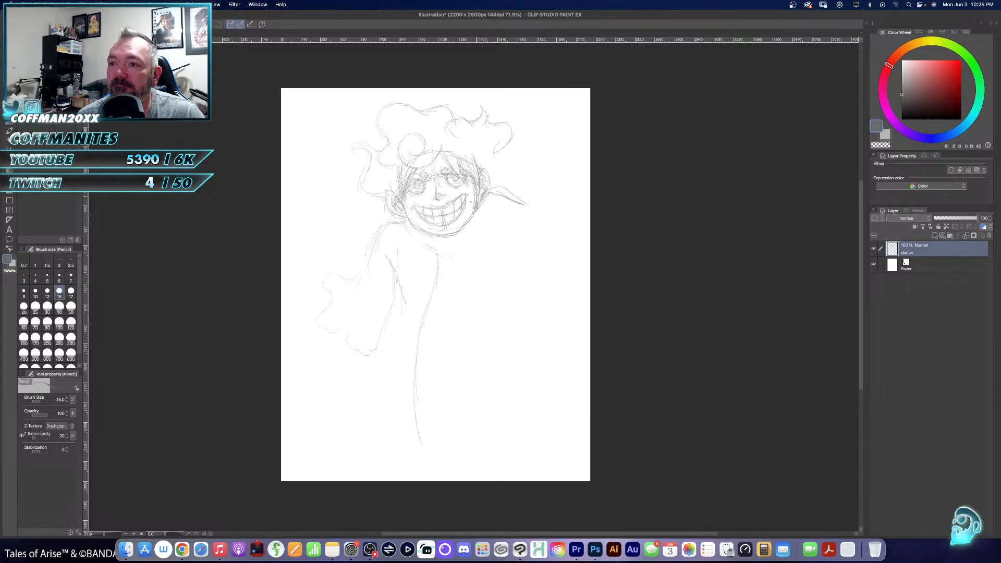
- Enlarge the hard eraser to 300 px and erase the rough body, sleeve and shoulder lines around and below the head
key("e")
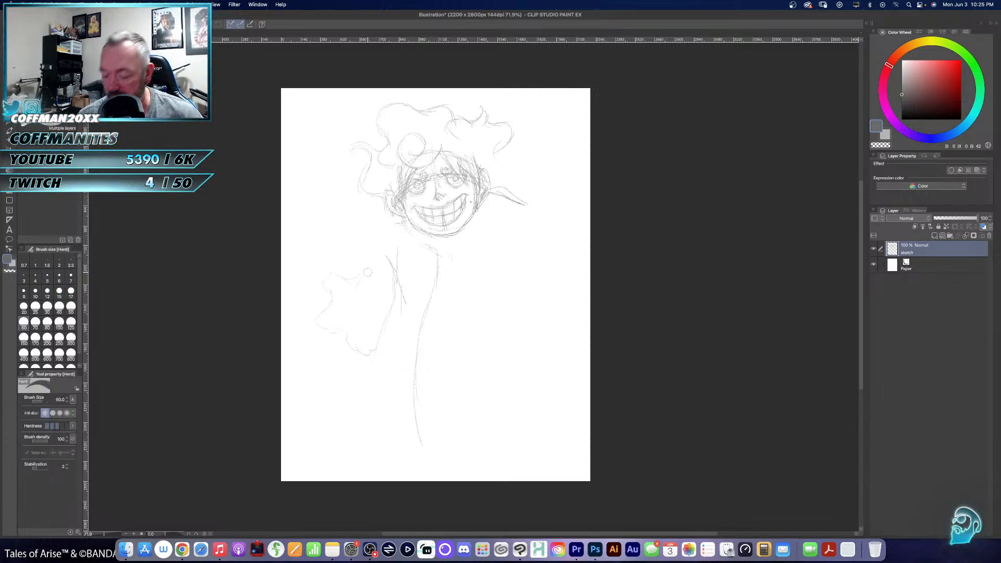
key("bracketright")
key("bracketright")
key("bracketright")
key("bracketright")
key("bracketright")
key("bracketright")
key("bracketright")
key("bracketright")
key("bracketright")
mouse_move(381, 252)
left_mouse_down()
mouse_move(328, 294)
mouse_move(325, 326)
mouse_move(378, 334)
mouse_move(380, 303)
mouse_move(428, 274)
mouse_move(398, 236)
mouse_move(432, 272)
mouse_move(423, 337)
mouse_move(439, 446)
mouse_move(425, 394)
mouse_move(509, 252)
mouse_move(525, 206)
left_mouse_up()
key("p")
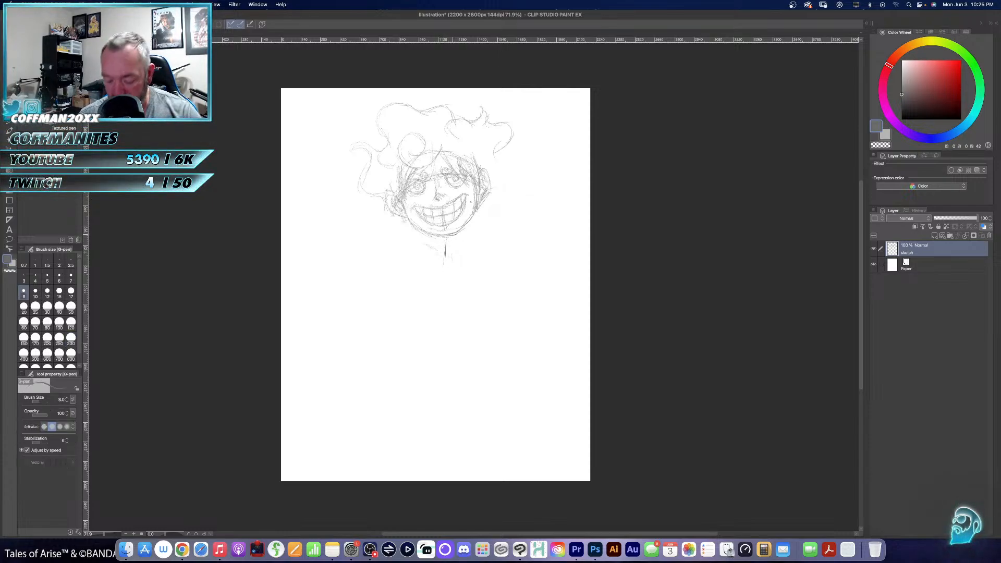
key("ctrl+z")
key("p")
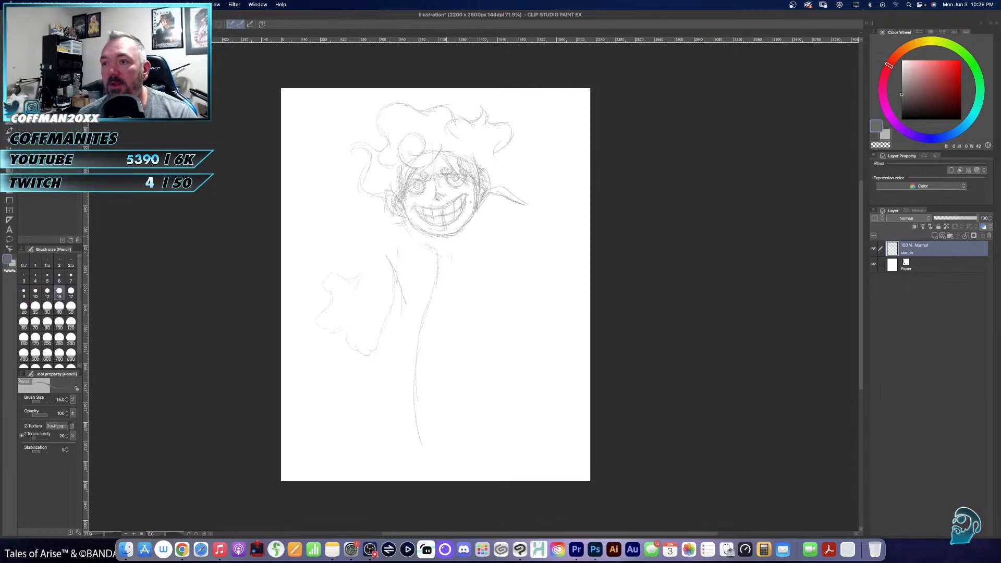
key("e")
mouse_move(401, 260)
left_mouse_down()
mouse_move(389, 286)
mouse_move(347, 267)
mouse_move(322, 271)
mouse_move(340, 336)
mouse_move(368, 320)
mouse_move(407, 320)
mouse_move(360, 281)
mouse_move(424, 256)
mouse_move(420, 416)
mouse_move(435, 459)
left_mouse_up()
mouse_move(511, 239)
left_mouse_down()
mouse_move(508, 198)
mouse_move(532, 179)
left_mouse_up()
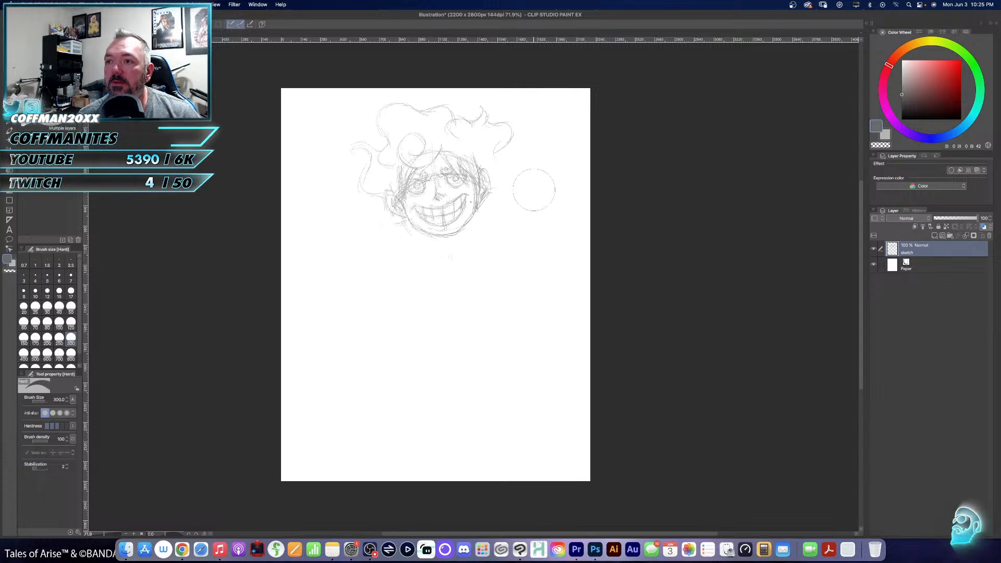
- Draw a long curved centre line down from the chin and sketch both rounded shoulders and the neckline with the 15 px pencil
key("p")
key("p")
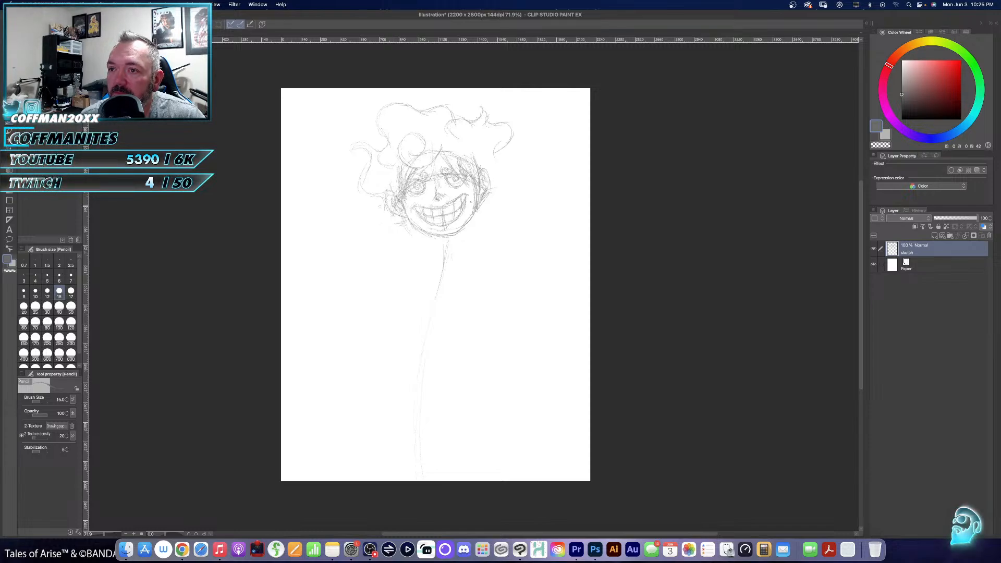
left_click_drag(384, 202, 372, 236)
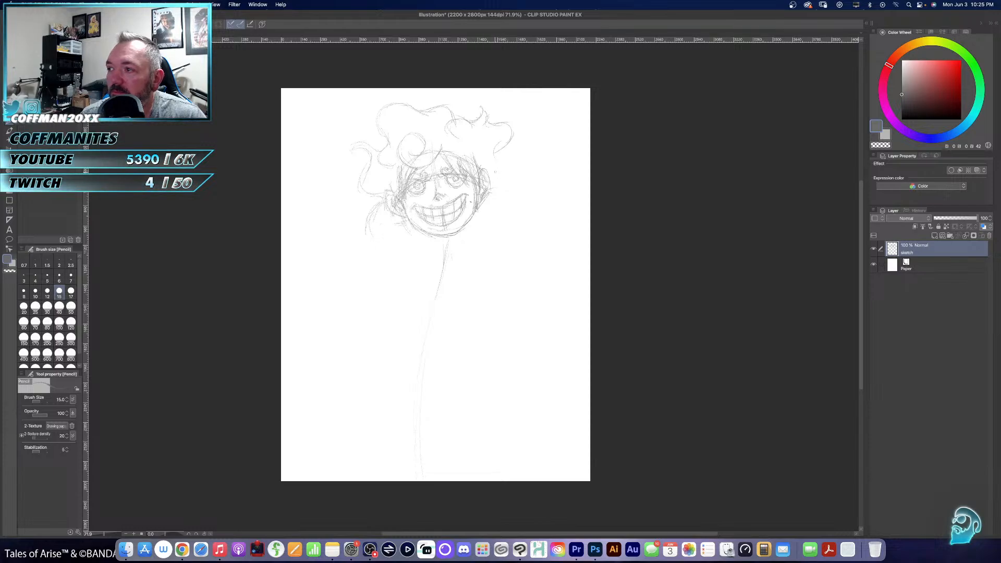
mouse_move(504, 188)
left_mouse_down()
mouse_move(532, 194)
mouse_move(553, 218)
left_mouse_up()
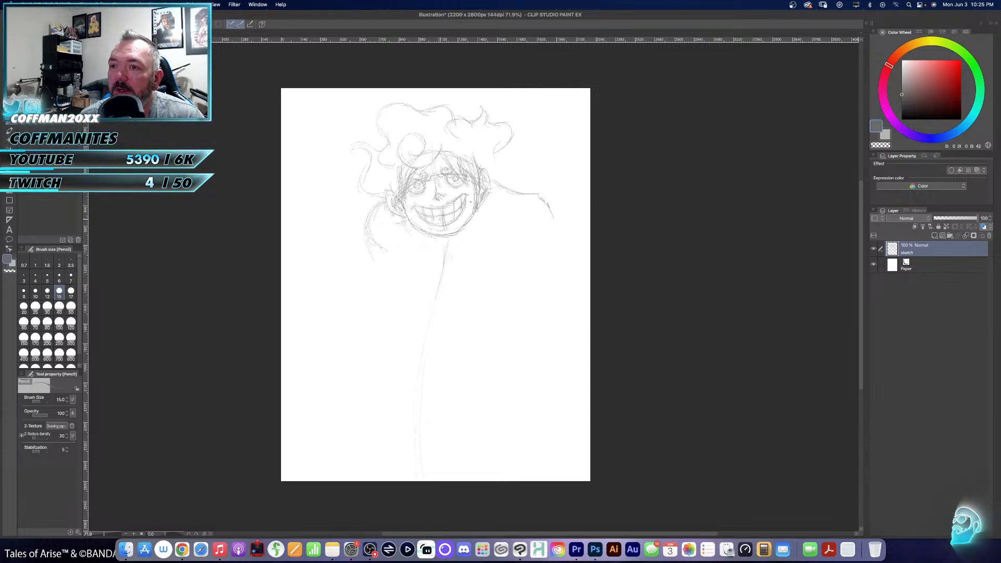
mouse_move(547, 222)
left_mouse_down()
mouse_move(520, 238)
mouse_move(541, 242)
mouse_move(507, 250)
left_mouse_up()
left_click_drag(547, 210, 533, 245)
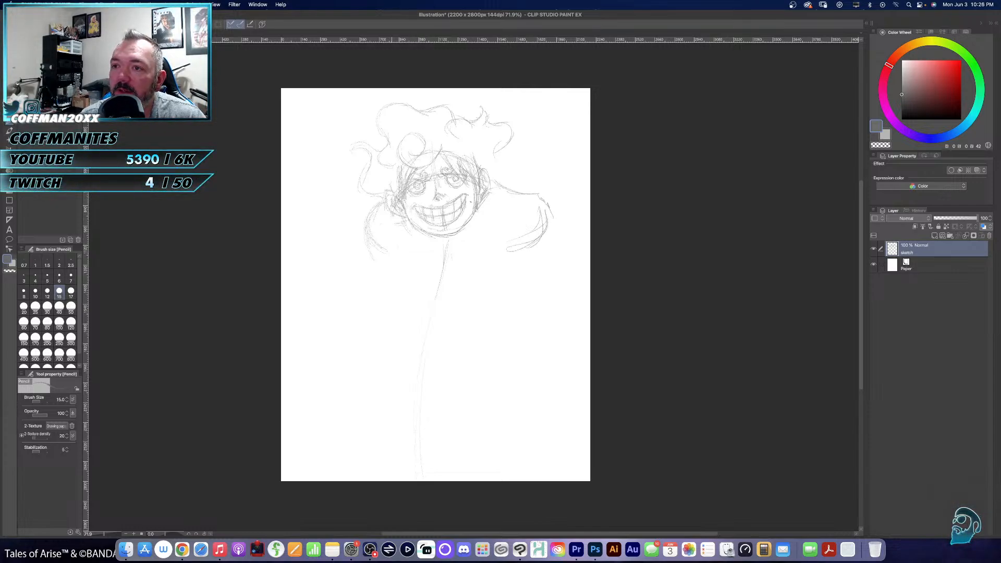
mouse_move(474, 214)
left_mouse_down()
mouse_move(506, 200)
mouse_move(505, 189)
left_mouse_up()
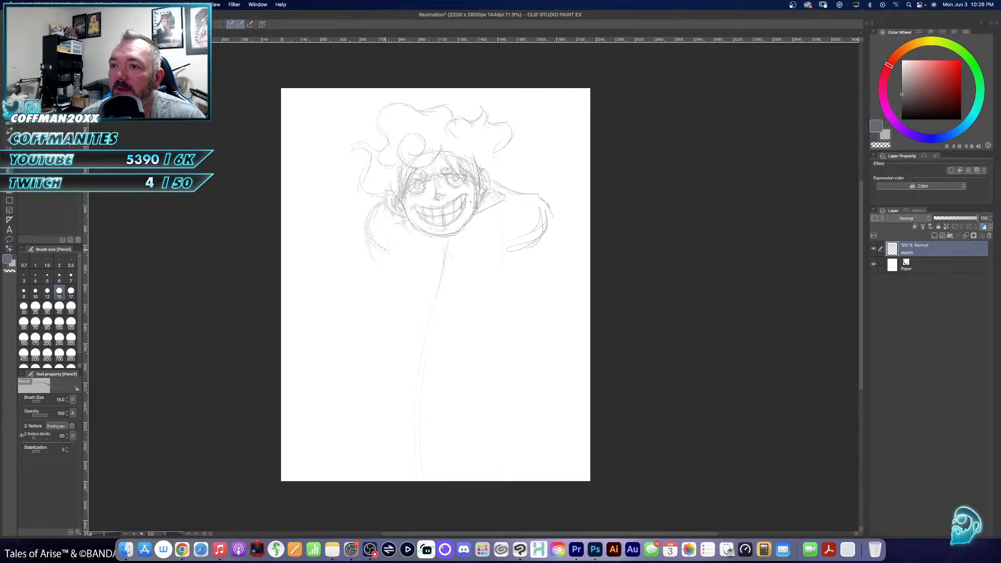
- Sketch the curved chest contour and tapering torso sides, and rough in the arm guide extending from the left-hand shoulder
mouse_move(406, 287)
left_mouse_down()
mouse_move(442, 297)
mouse_move(500, 276)
mouse_move(515, 230)
left_mouse_up()
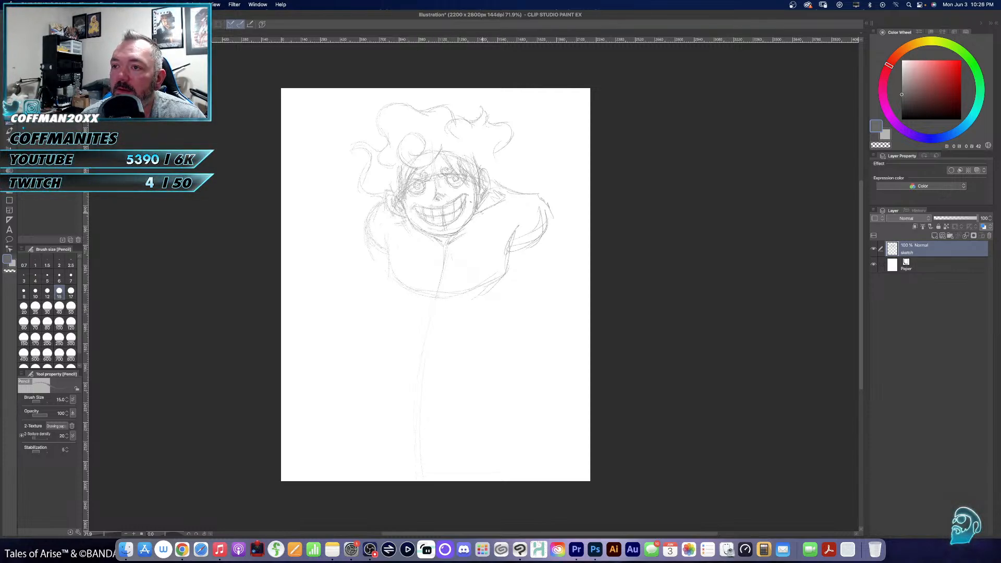
left_click_drag(491, 210, 460, 232)
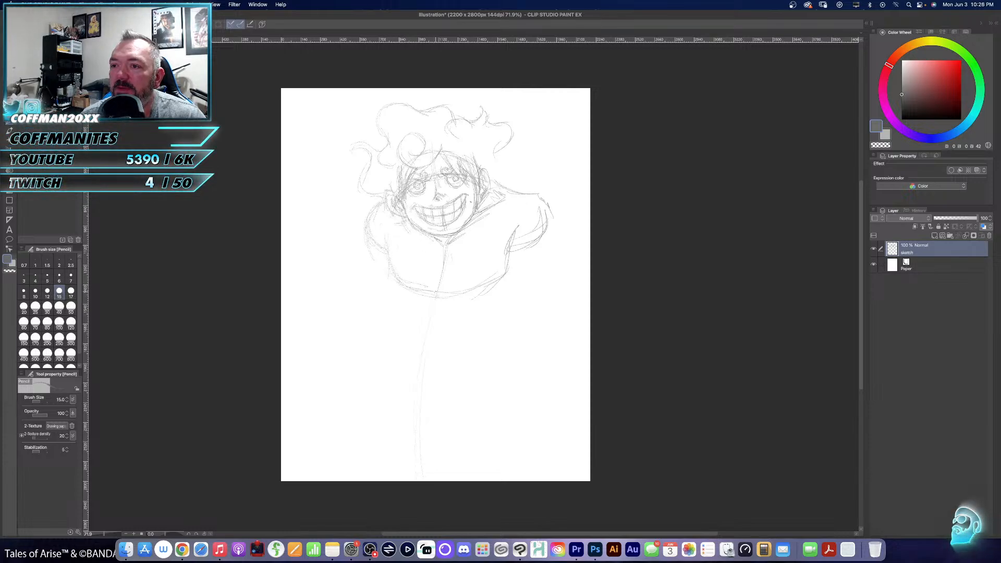
mouse_move(416, 287)
left_mouse_down()
mouse_move(455, 296)
mouse_move(486, 287)
mouse_move(511, 260)
left_mouse_up()
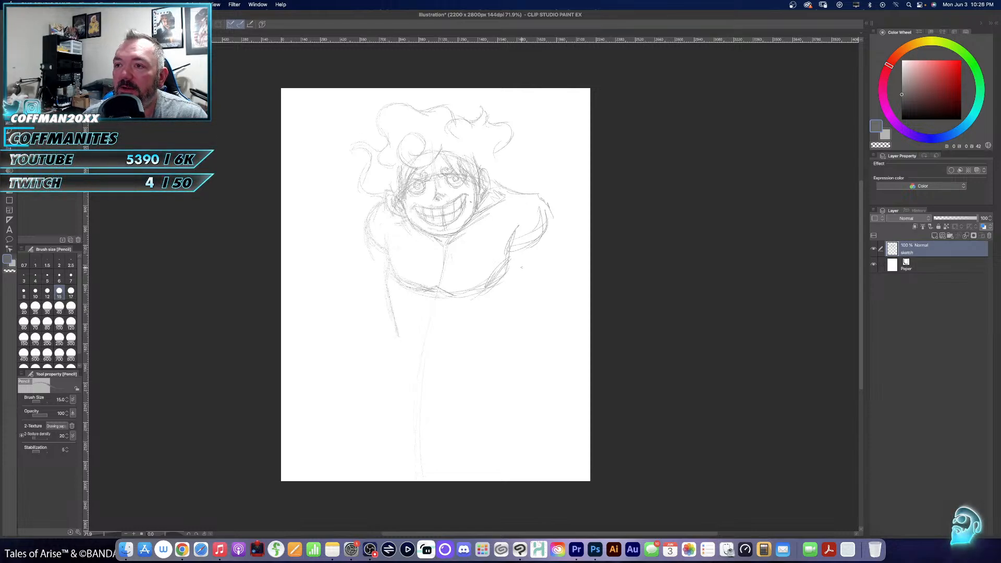
left_click_drag(514, 300, 494, 352)
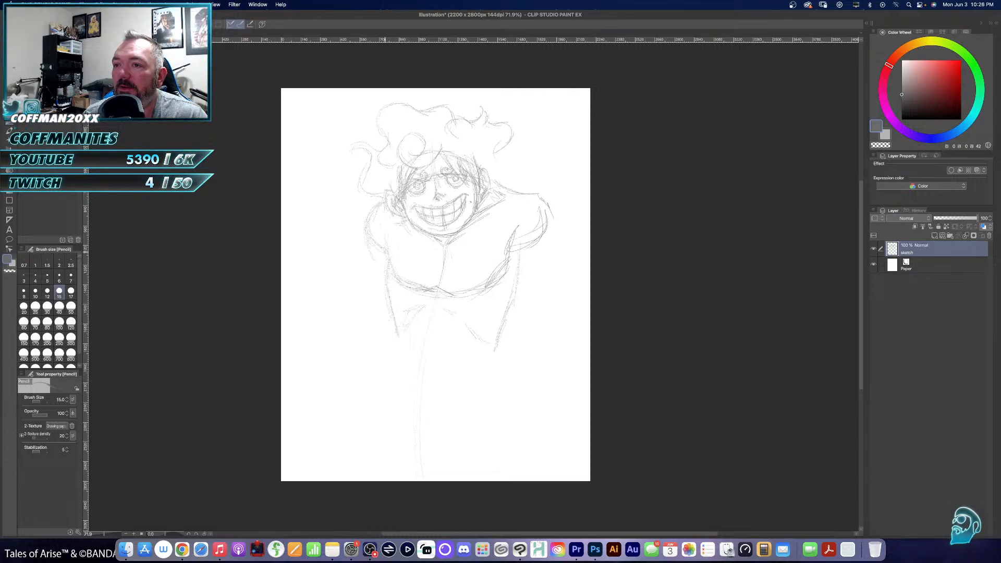
mouse_move(384, 252)
left_mouse_down()
mouse_move(385, 275)
mouse_move(360, 264)
mouse_move(334, 268)
left_mouse_up()
left_click_drag(356, 251, 338, 268)
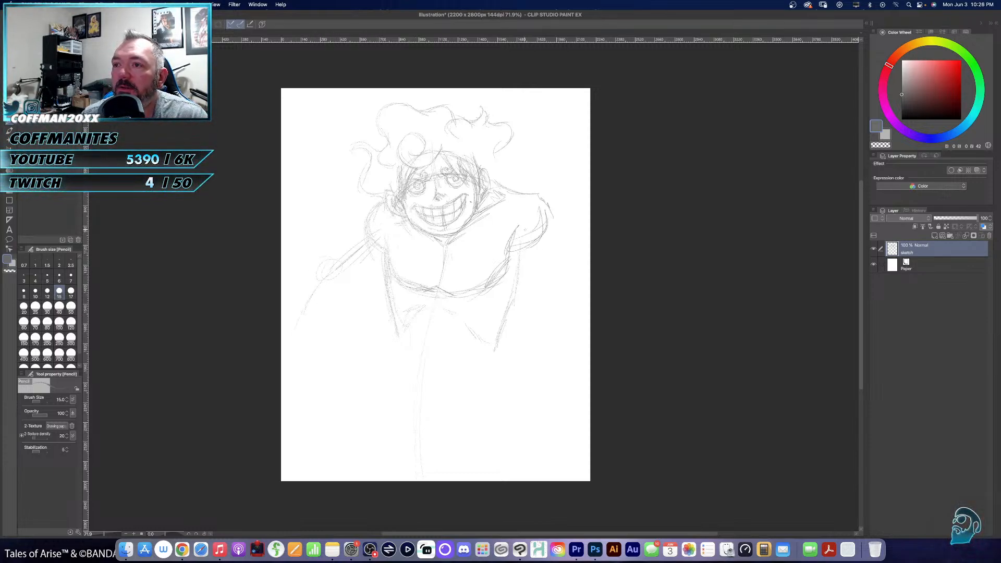
- Scale the whole sketch down to 70% and position it in the upper middle of the canvas
key("super+t")
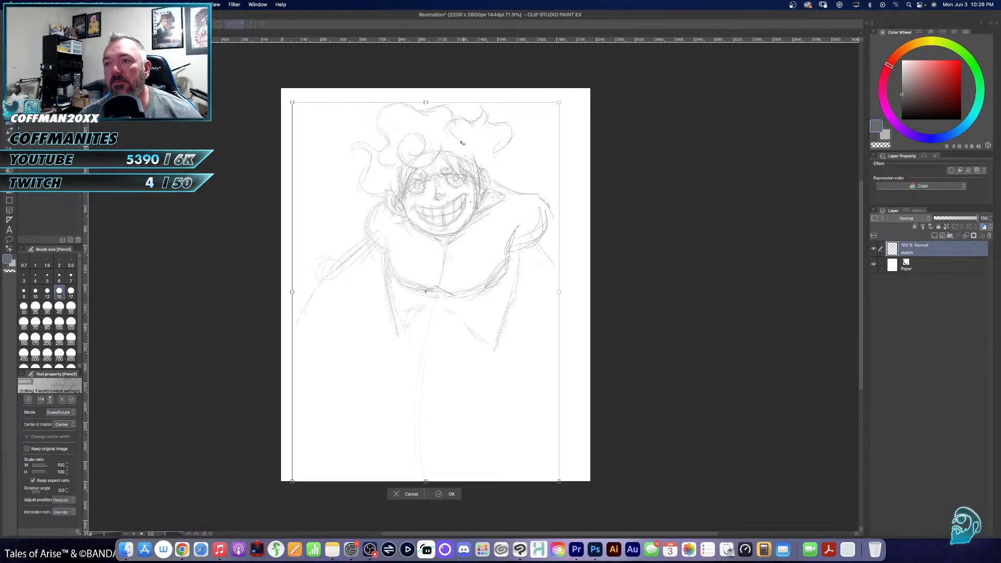
left_click_drag(426, 102, 425, 171)
left_click_drag(454, 211, 453, 163)
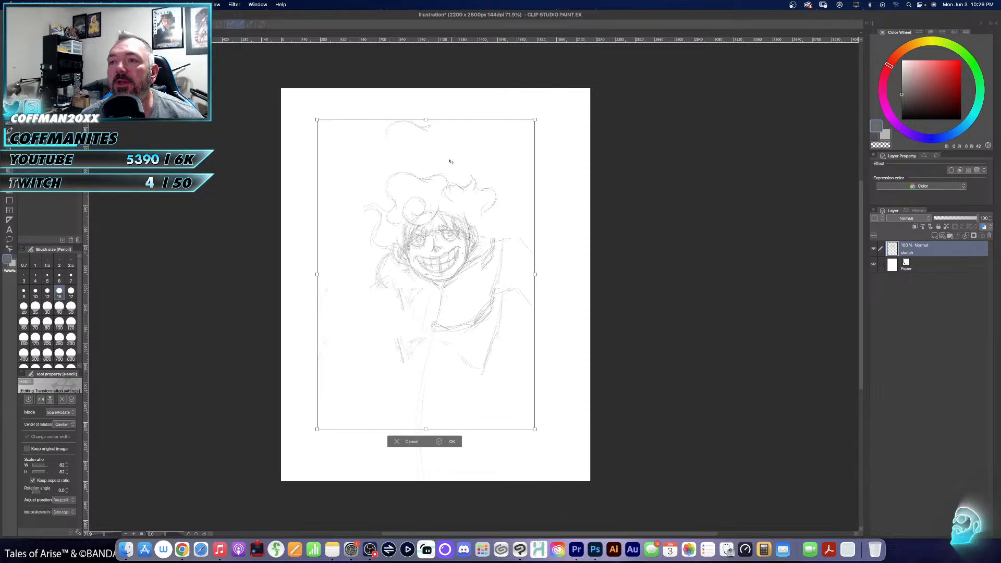
left_click_drag(425, 120, 426, 163)
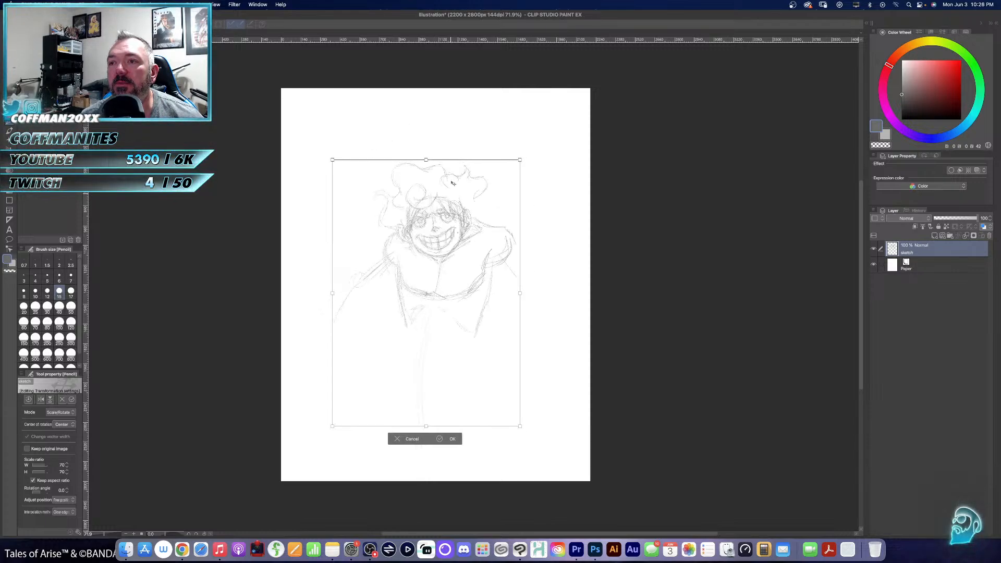
left_click_drag(453, 192, 448, 161)
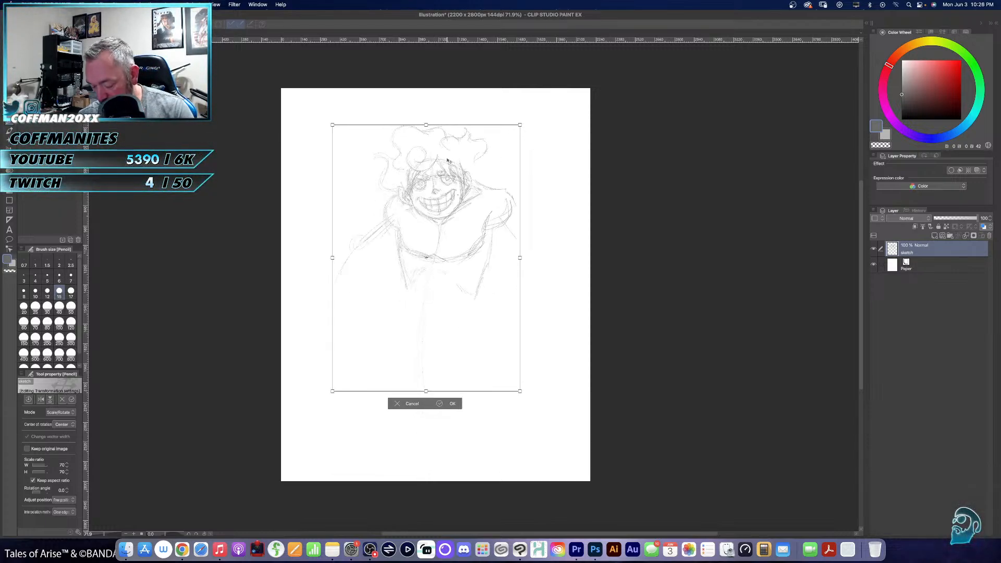
key("Return")
- Extend the right-hand arm guide with the 15 px pencil, adding a circle for the elbow and a line for the forearm
key("ctrl+space")
left_click(497, 205)
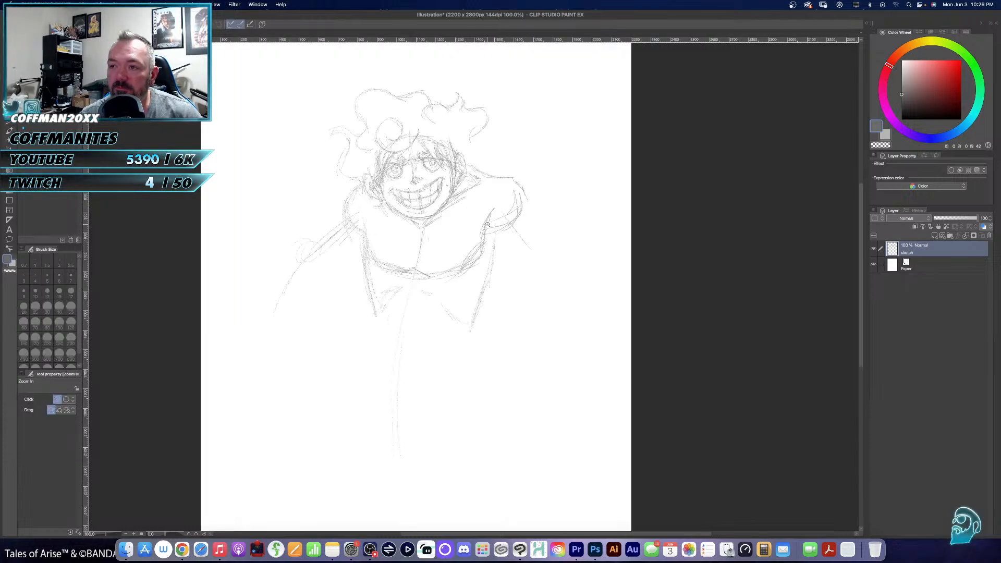
key("p")
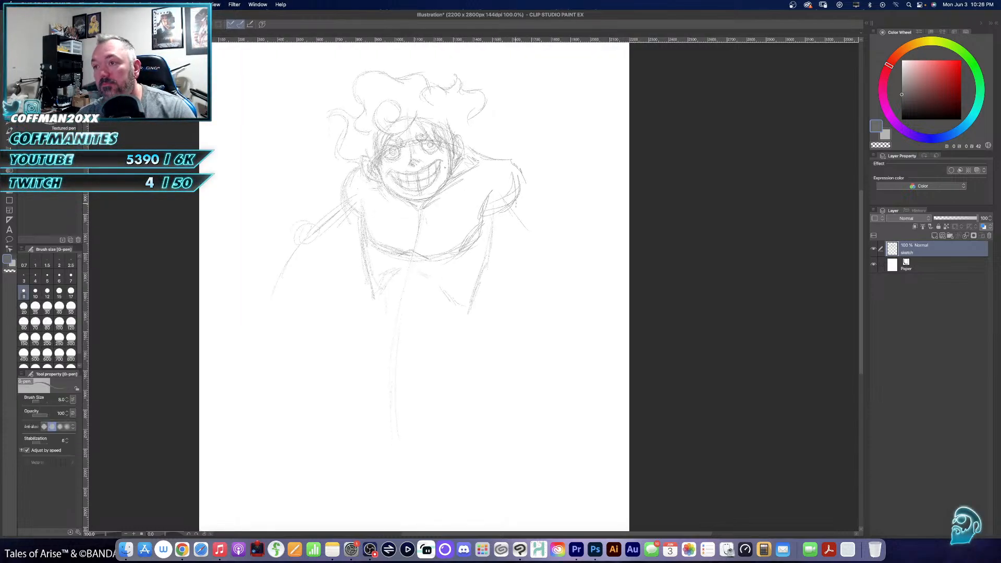
key("p")
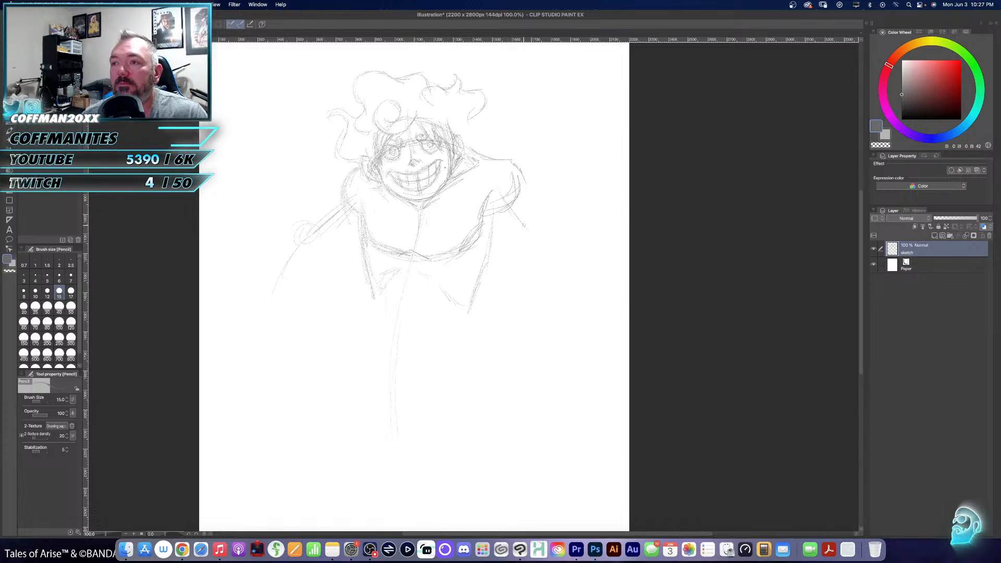
left_click_drag(524, 226, 559, 253)
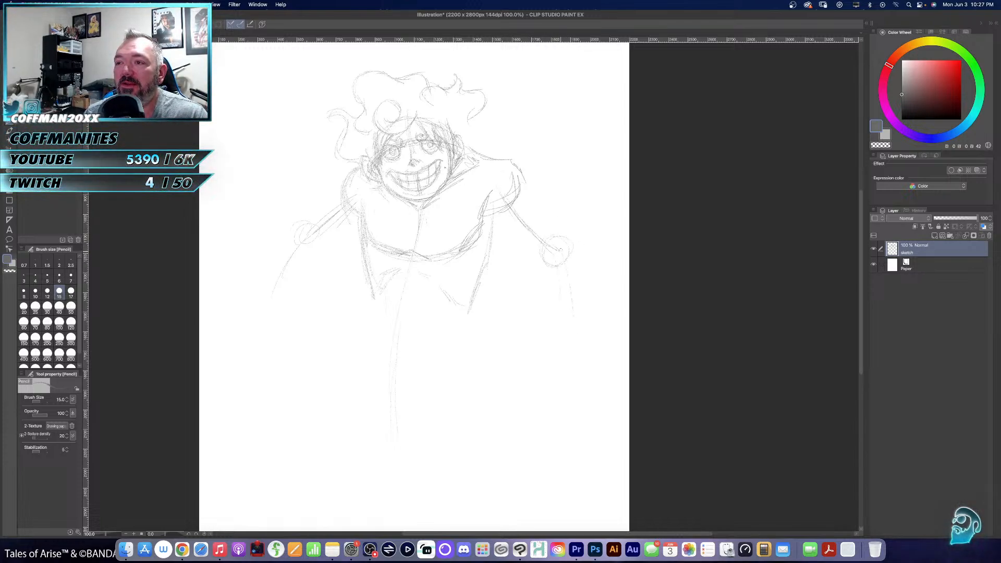
left_click_drag(561, 251, 575, 332)
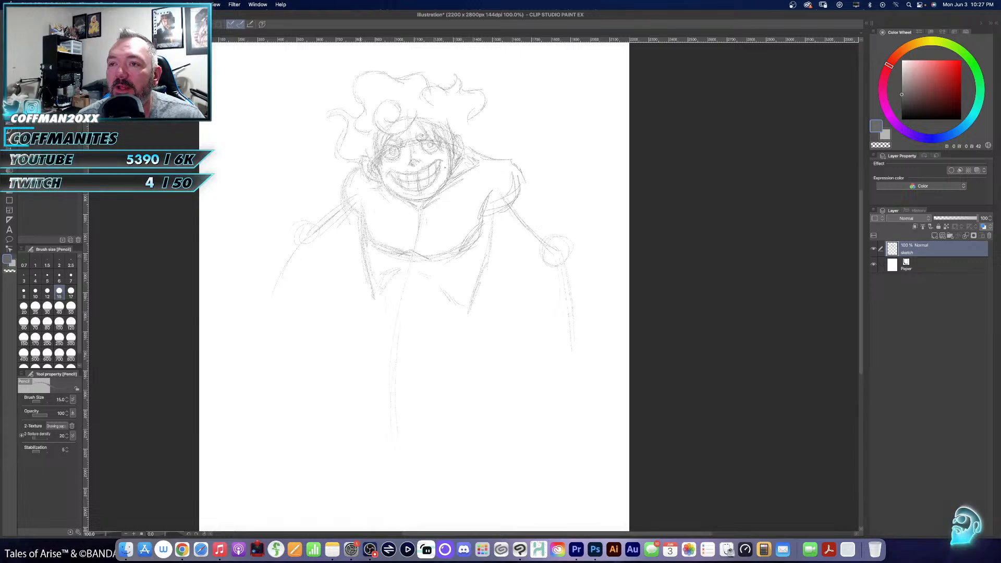
mouse_move(351, 168)
left_mouse_down()
mouse_move(344, 208)
mouse_move(319, 206)
mouse_move(268, 252)
left_mouse_up()
mouse_move(295, 222)
left_mouse_down()
mouse_move(268, 251)
mouse_move(264, 265)
mouse_move(274, 242)
mouse_move(264, 296)
left_mouse_up()
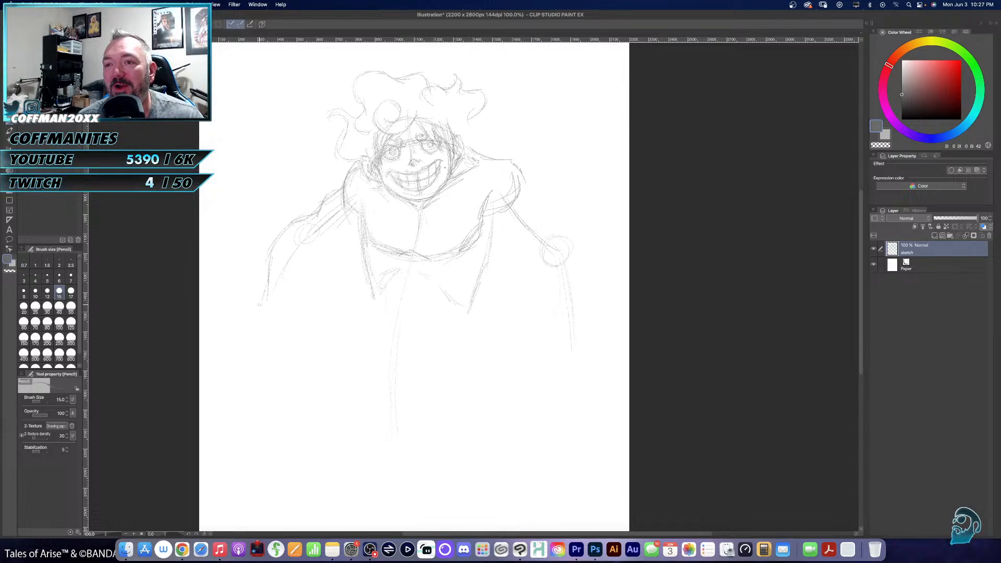
left_click_drag(356, 223, 315, 240)
mouse_move(313, 241)
left_mouse_down()
mouse_move(285, 278)
mouse_move(287, 255)
mouse_move(285, 302)
left_mouse_up()
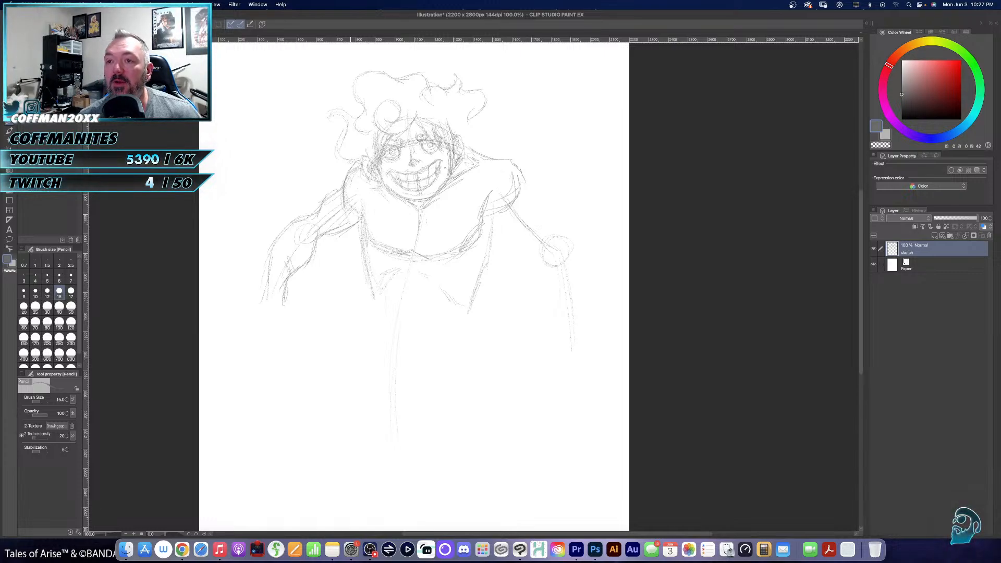
key("e")
mouse_move(308, 230)
left_mouse_down()
mouse_move(279, 224)
mouse_move(280, 292)
mouse_move(310, 282)
left_mouse_up()
- Redraw the left-hand arm guide in pencil and sketch a wavy, flared sleeve around the elbow
key("p")
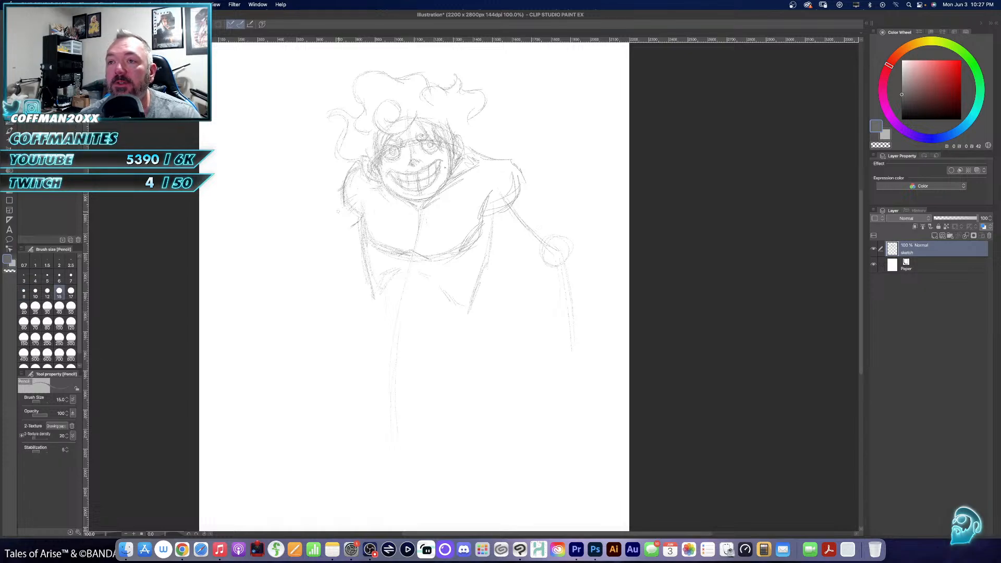
mouse_move(342, 204)
left_mouse_down()
mouse_move(296, 240)
mouse_move(260, 316)
left_mouse_up()
left_click_drag(345, 186, 309, 215)
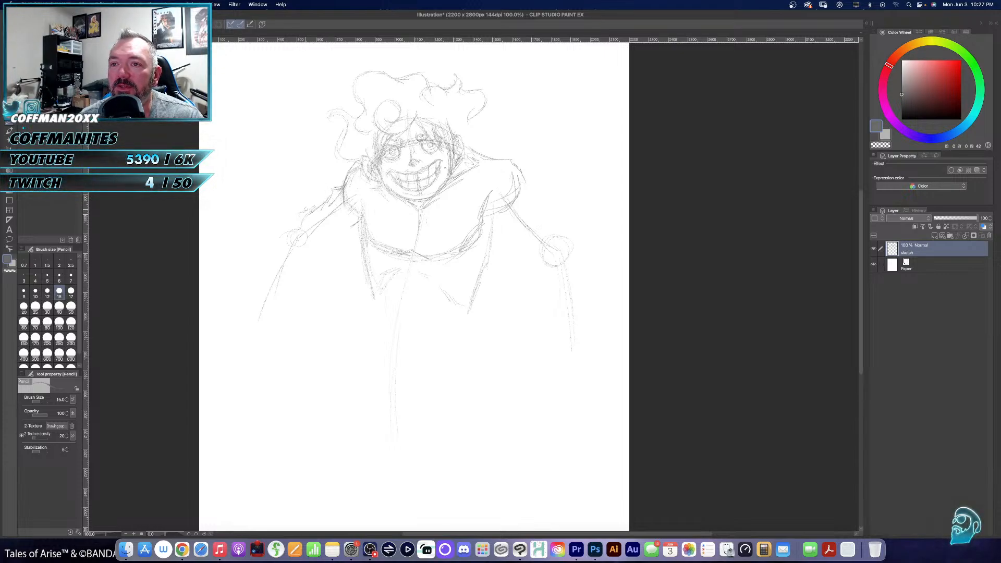
left_click_drag(310, 209, 293, 198)
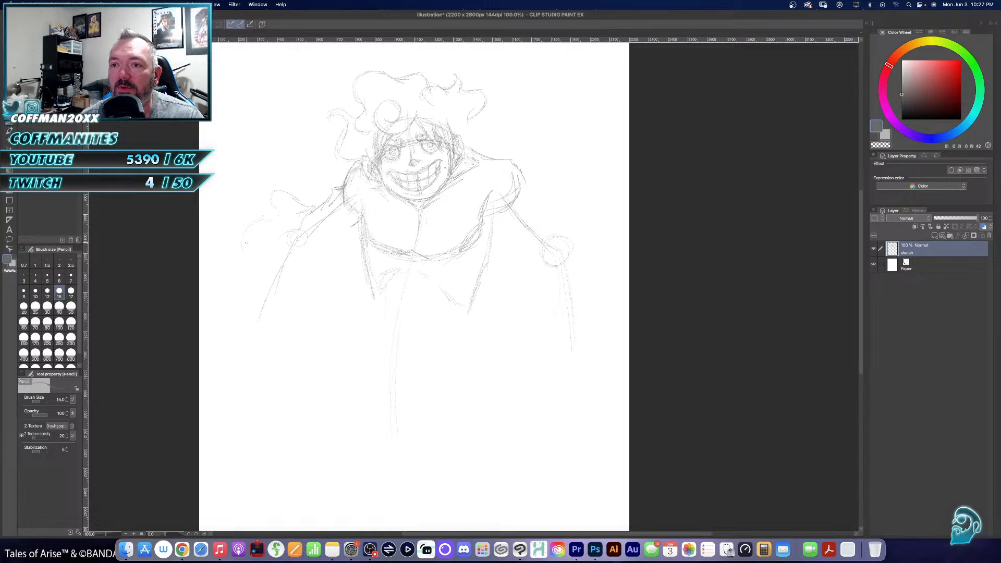
mouse_move(311, 282)
left_mouse_down()
mouse_move(336, 288)
mouse_move(343, 236)
mouse_move(329, 247)
mouse_move(358, 225)
mouse_move(341, 218)
mouse_move(334, 255)
left_mouse_up()
mouse_move(314, 244)
left_mouse_down()
mouse_move(337, 258)
mouse_move(340, 288)
left_mouse_up()
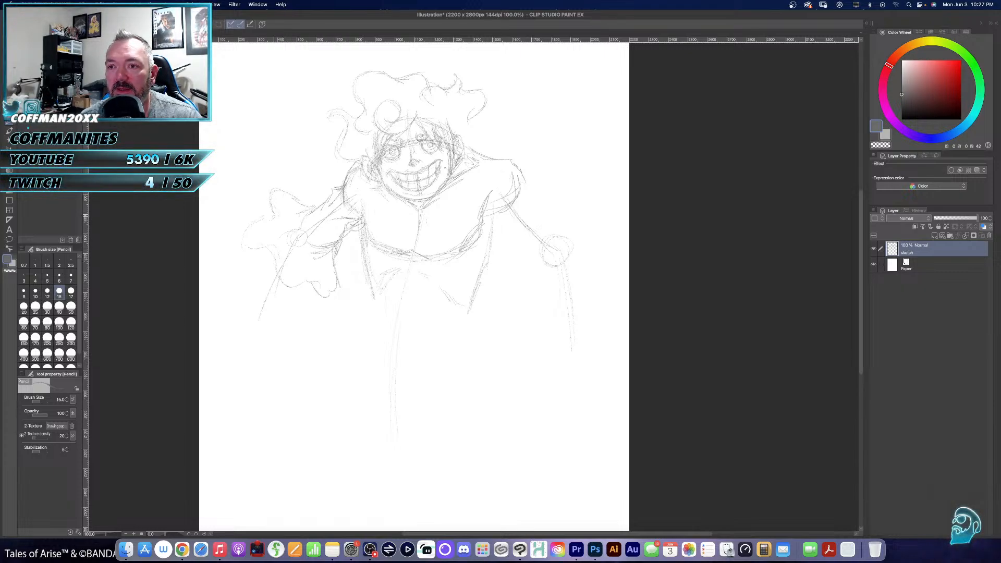
mouse_move(300, 201)
left_mouse_down()
mouse_move(273, 215)
mouse_move(258, 245)
mouse_move(327, 296)
left_mouse_up()
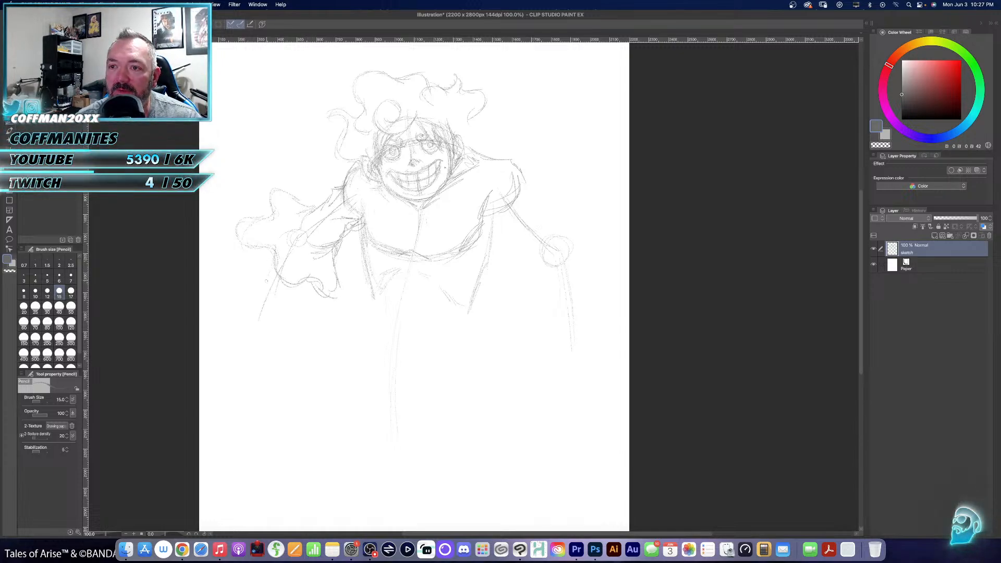
- Sketch the left-hand forearm emerging from the sleeve and a hand with curled fingers
mouse_move(268, 273)
left_mouse_down()
mouse_move(261, 342)
mouse_move(286, 295)
left_mouse_up()
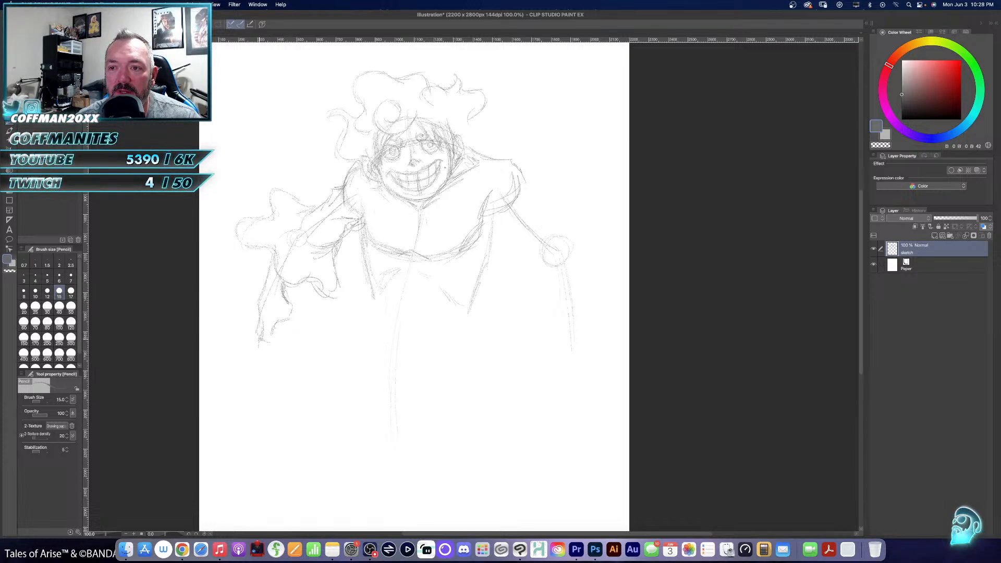
mouse_move(255, 353)
left_mouse_down()
mouse_move(283, 373)
mouse_move(256, 362)
mouse_move(284, 354)
left_mouse_up()
mouse_move(269, 342)
left_mouse_down()
mouse_move(282, 346)
mouse_move(301, 308)
mouse_move(301, 337)
mouse_move(288, 318)
mouse_move(302, 338)
mouse_move(303, 326)
left_mouse_up()
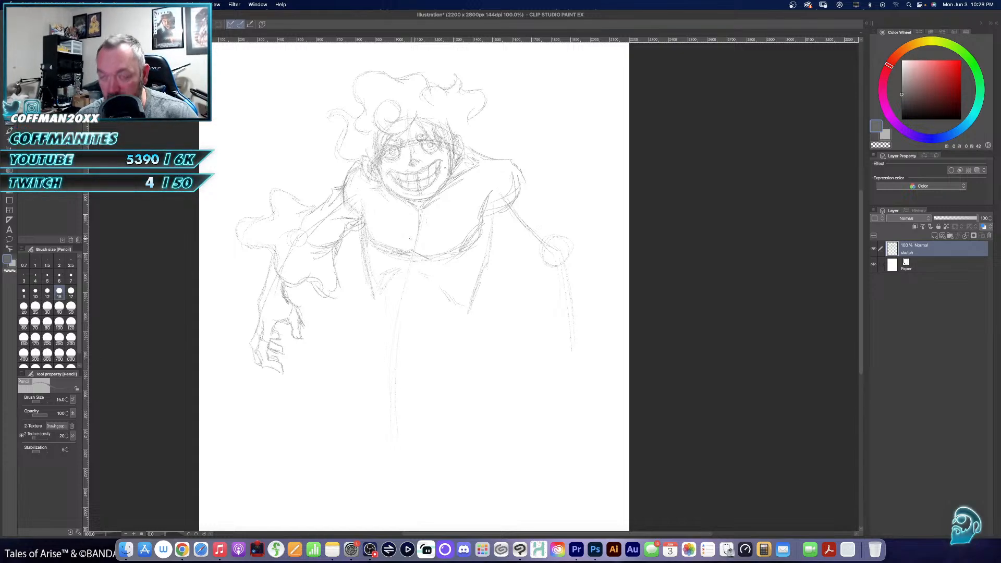
- Lasso the hand, scale it down slightly, align it with the forearm, and clear the selection
key("m")
mouse_move(307, 301)
left_mouse_down()
mouse_move(247, 291)
mouse_move(242, 339)
mouse_move(282, 384)
mouse_move(324, 318)
mouse_move(305, 294)
left_mouse_up()
key("super+t")
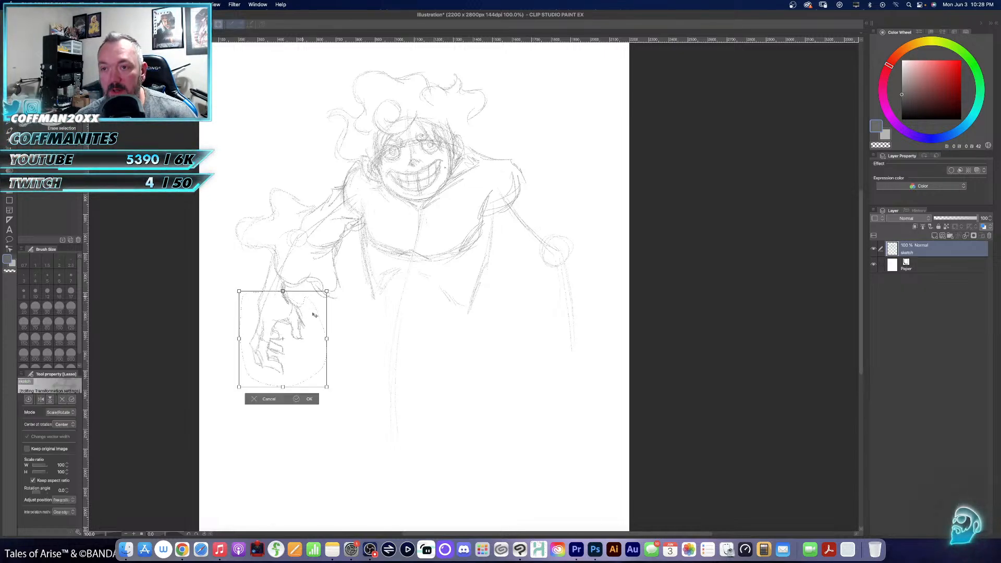
left_click_drag(327, 386, 305, 364)
left_click_drag(284, 305, 290, 306)
left_click(294, 375)
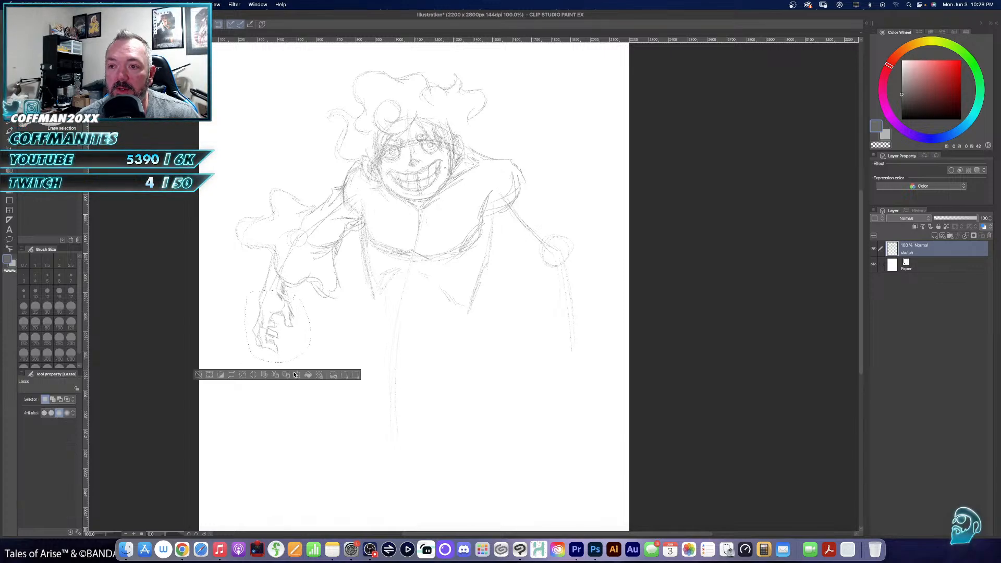
key("super+d")
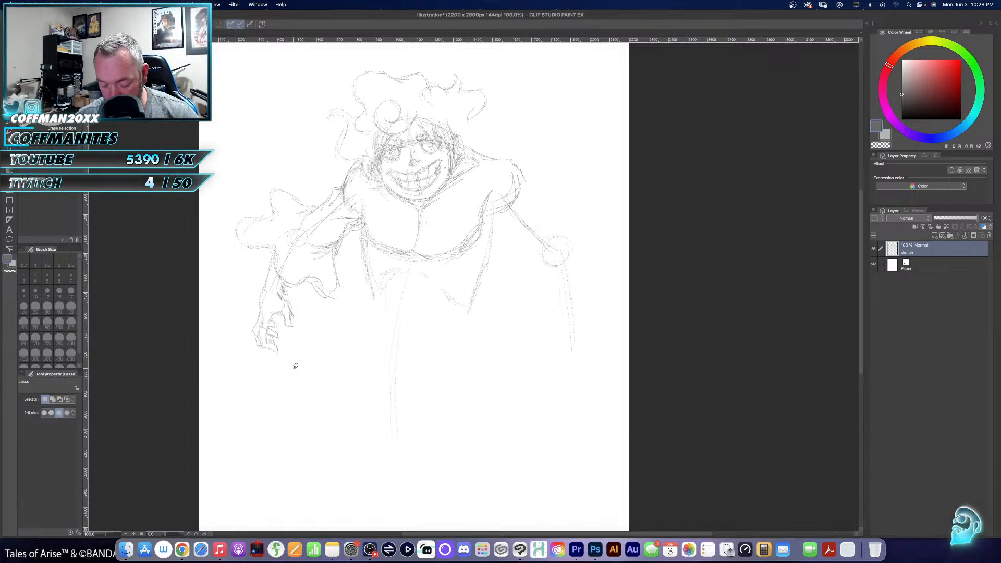
key("e")
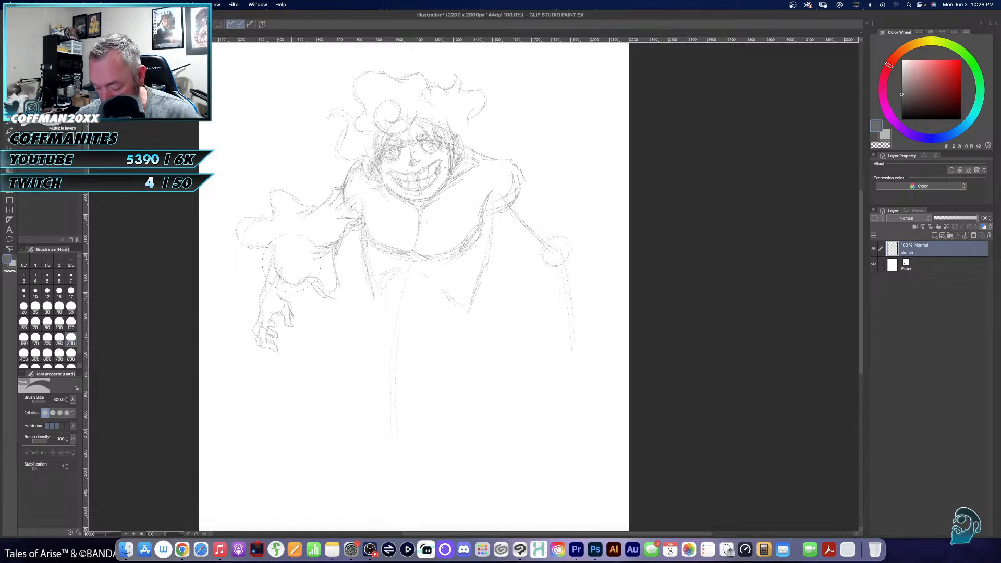
key("p")
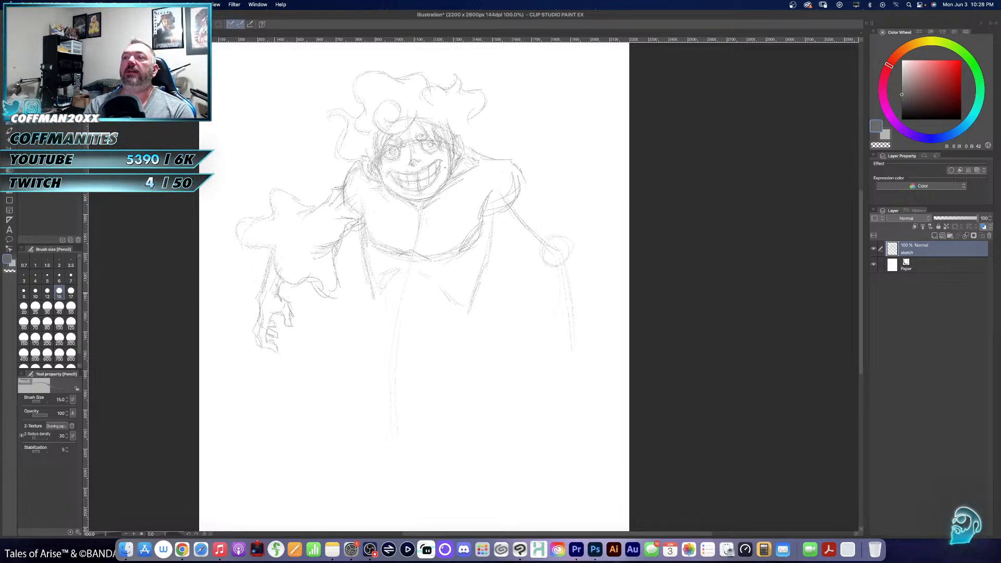
key("e")
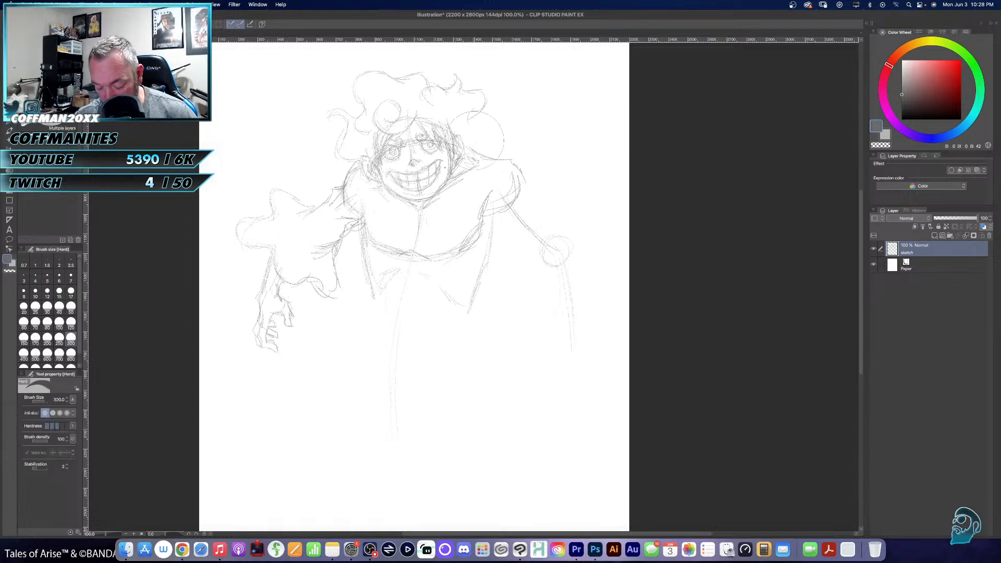
key("minus")
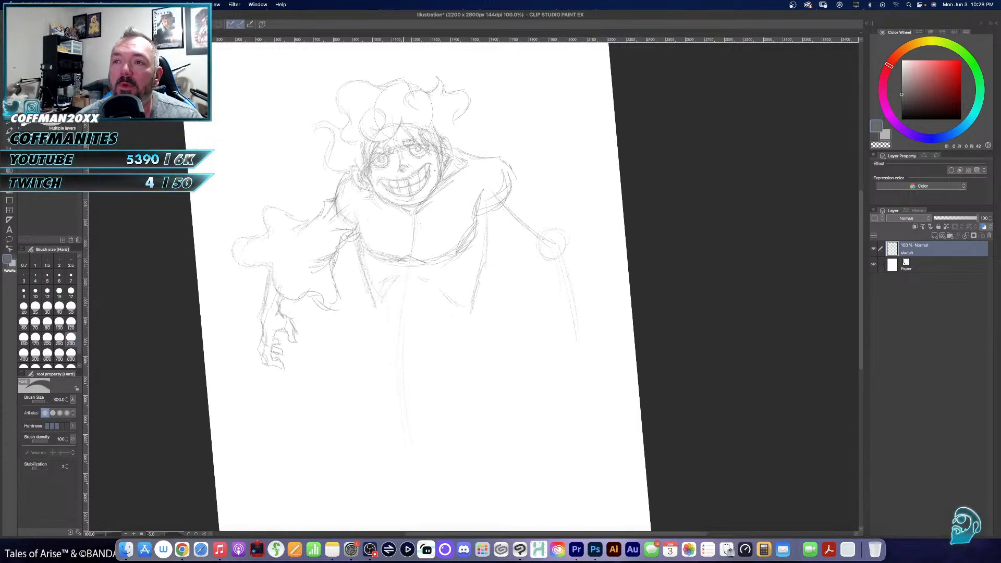
key("minus")
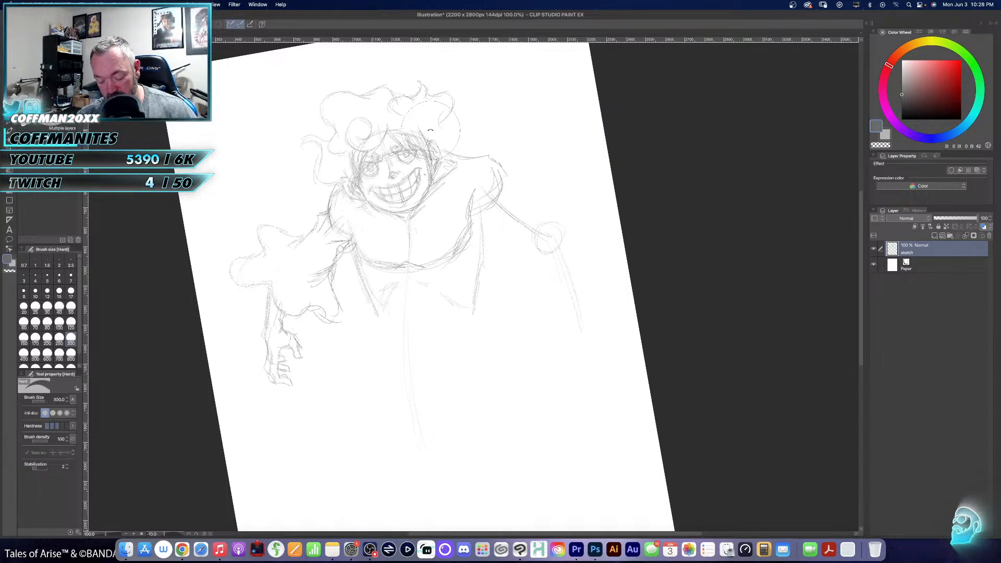
key("r")
double_click(495, 106)
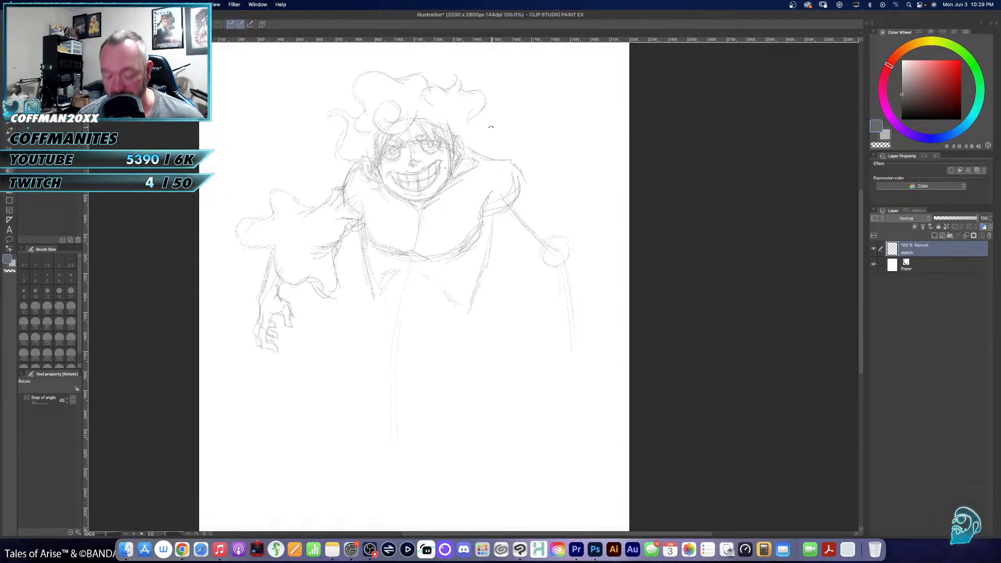
- With a dark grey 15 px pencil, sketch strands beside the left-hand jaw, a long curve sweeping below the chest, and a right-hand hair lock
key("p")
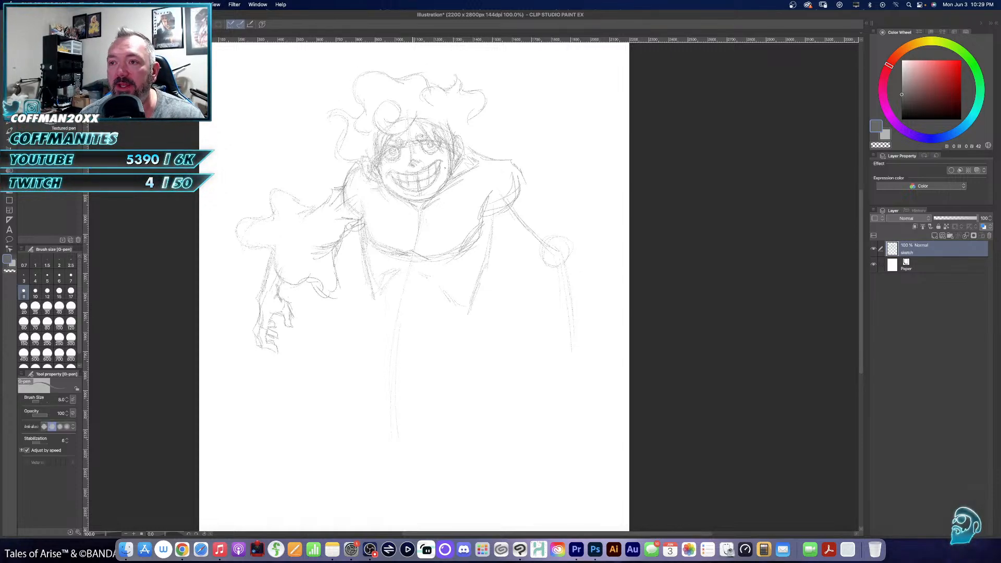
key("p")
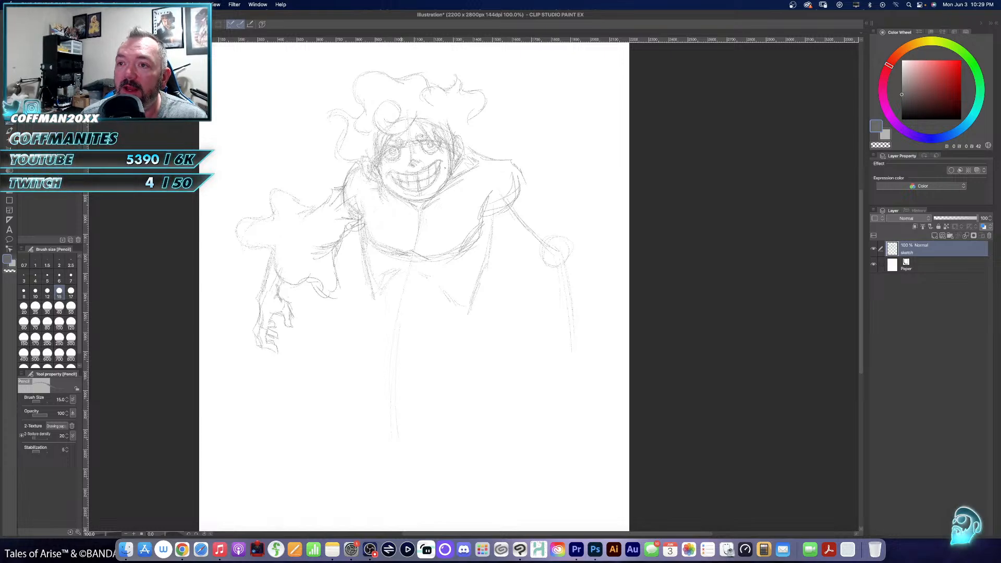
right_click(401, 313)
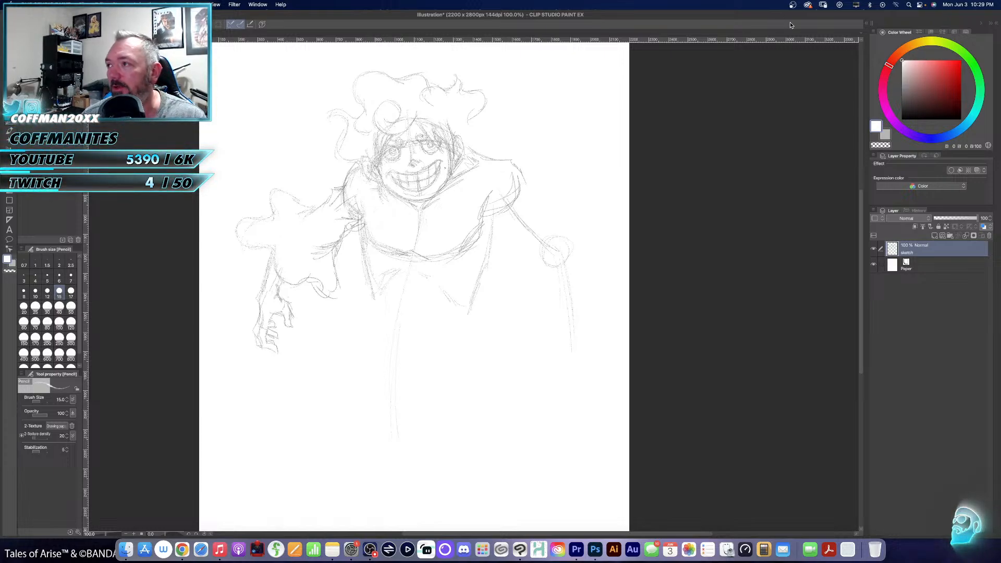
left_click(902, 97)
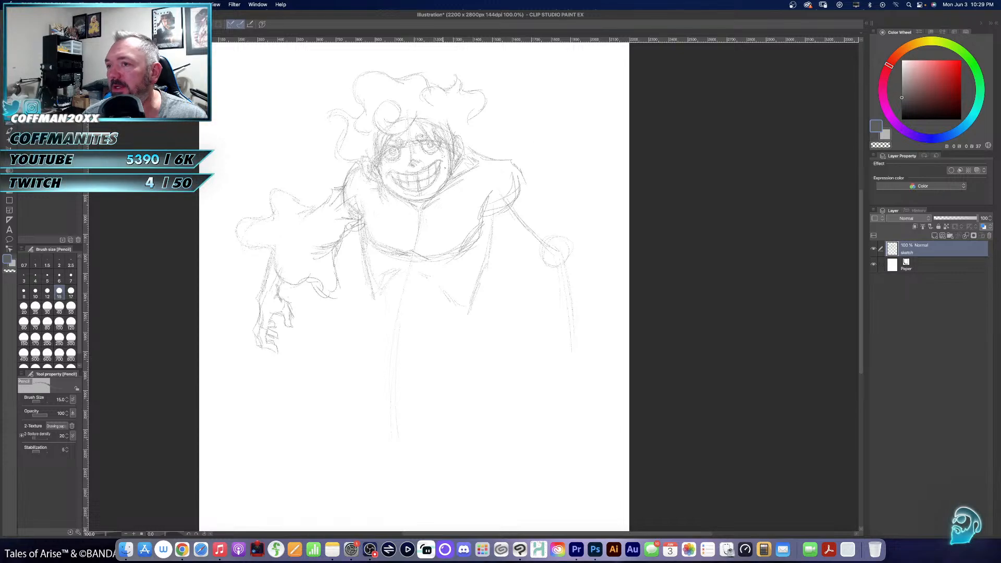
left_click_drag(380, 188, 396, 203)
left_click_drag(386, 189, 394, 204)
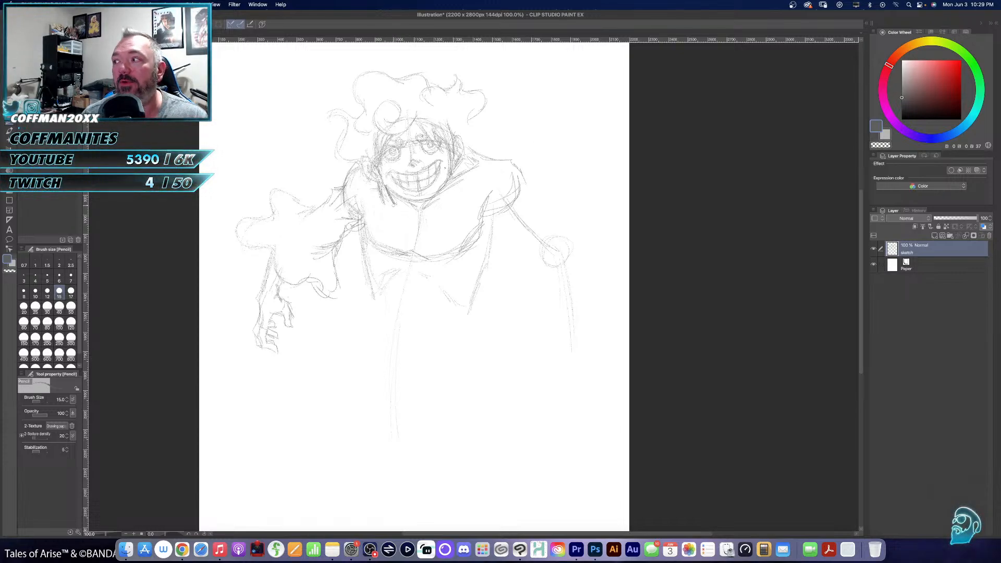
mouse_move(394, 204)
left_mouse_down()
mouse_move(378, 279)
mouse_move(336, 317)
mouse_move(314, 373)
left_mouse_up()
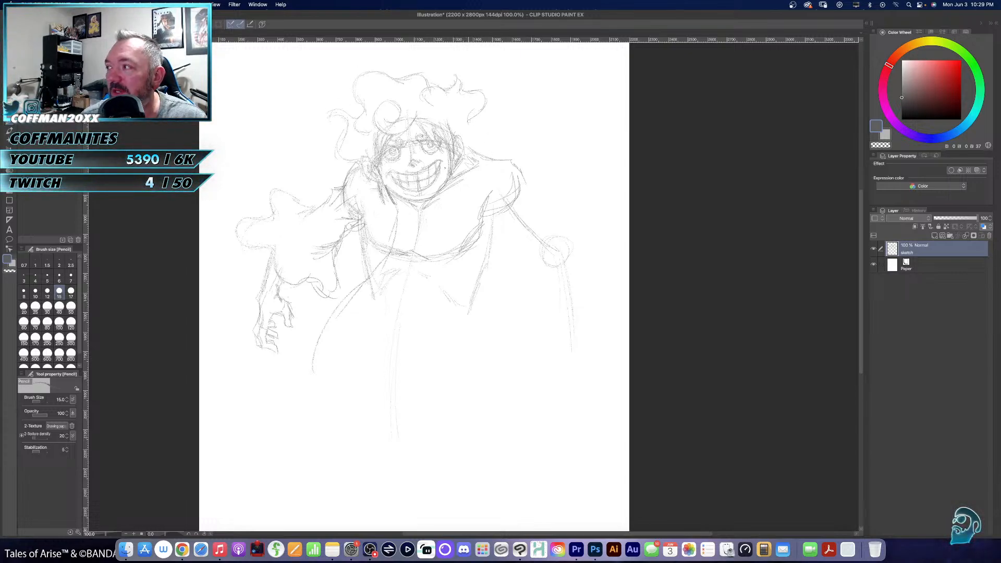
mouse_move(465, 115)
left_mouse_down()
mouse_move(477, 127)
mouse_move(462, 148)
left_mouse_up()
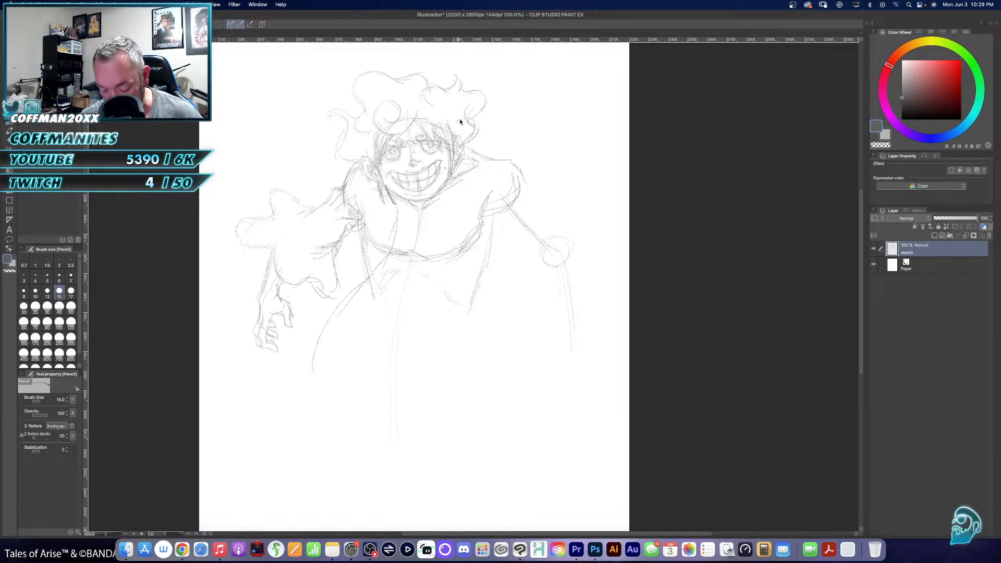
- Reduce the hard eraser to 70 px and erase the overlapping lines around the forehead curl and hairline
key("e")
key("bracketleft")
key("bracketleft")
key("bracketleft")
key("bracketleft")
key("bracketleft")
key("bracketleft")
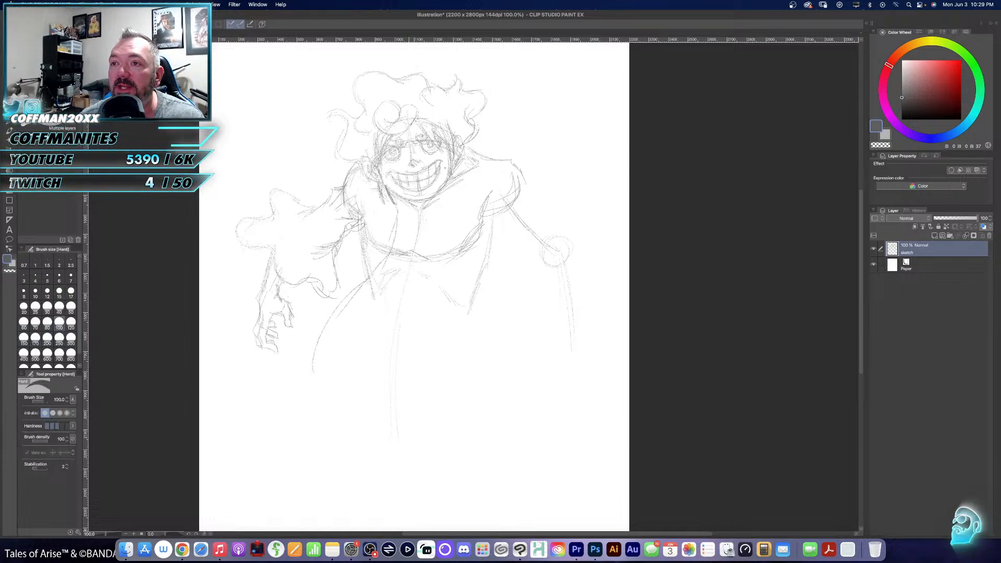
key("bracketleft")
key("bracketleft")
left_click_drag(410, 120, 392, 126)
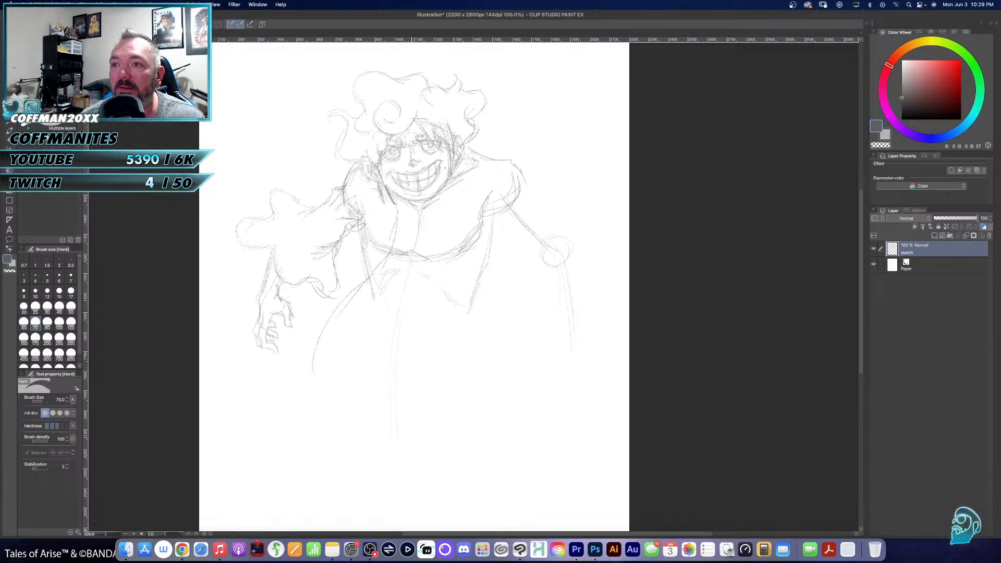
mouse_move(427, 123)
left_mouse_down()
mouse_move(448, 131)
mouse_move(409, 152)
mouse_move(411, 127)
left_mouse_up()
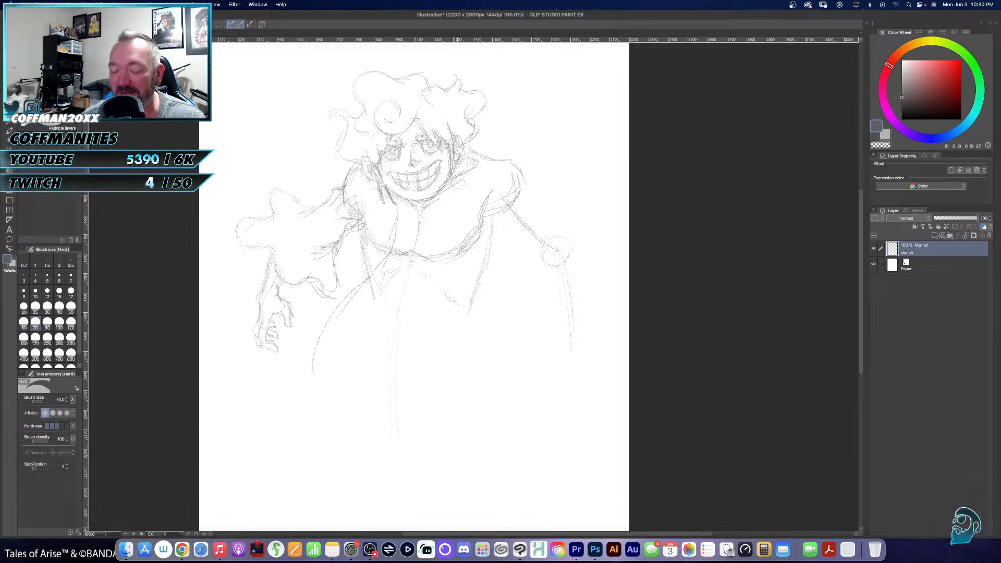
- Redraw the jaw and cheek contours in pencil and add loose hair strands framing the forehead
key("p")
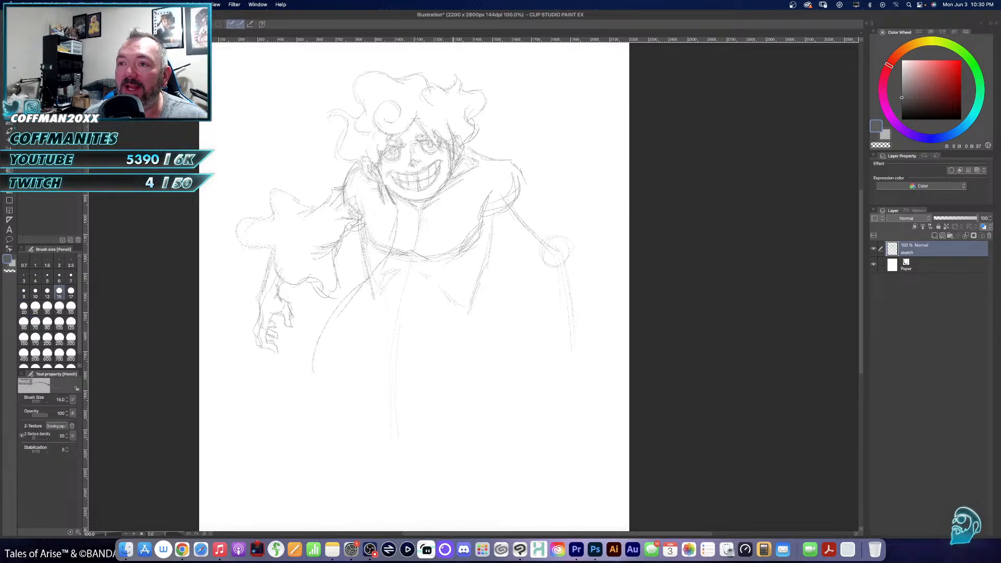
left_click_drag(451, 168, 443, 185)
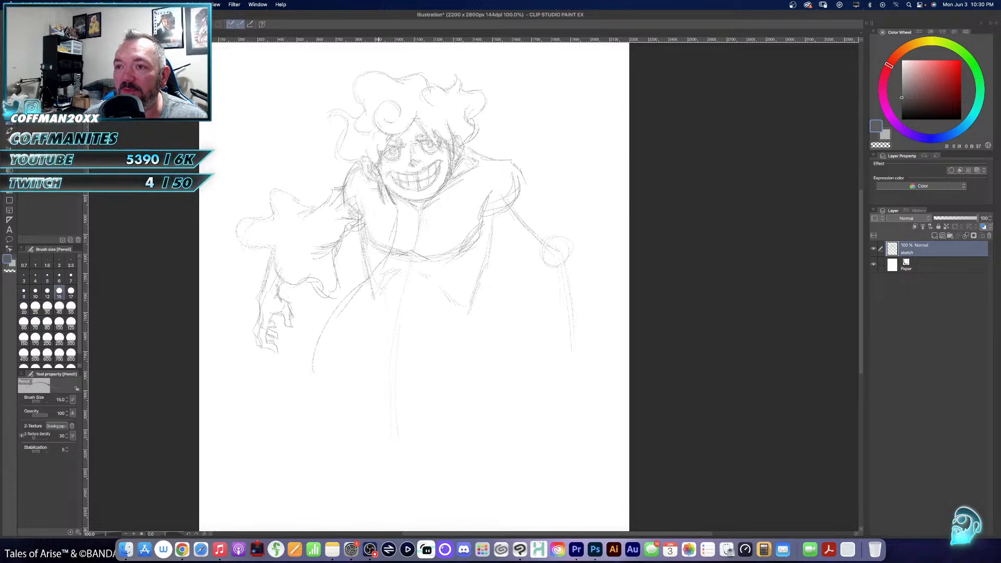
left_click_drag(383, 180, 436, 199)
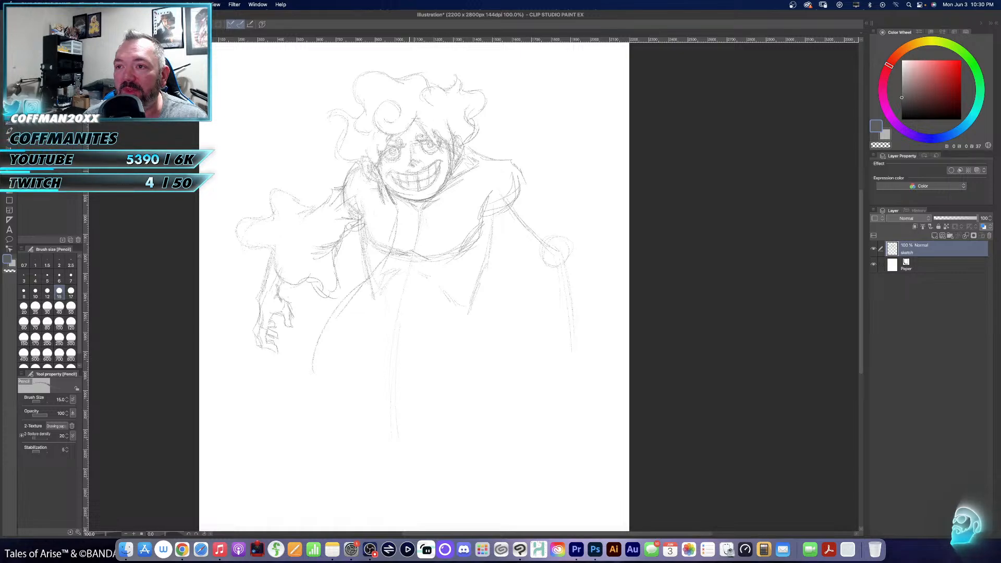
left_click_drag(368, 154, 382, 169)
mouse_move(380, 149)
left_mouse_down()
mouse_move(377, 168)
mouse_move(402, 106)
mouse_move(379, 125)
mouse_move(411, 124)
mouse_move(419, 109)
mouse_move(437, 147)
mouse_move(447, 136)
left_mouse_up()
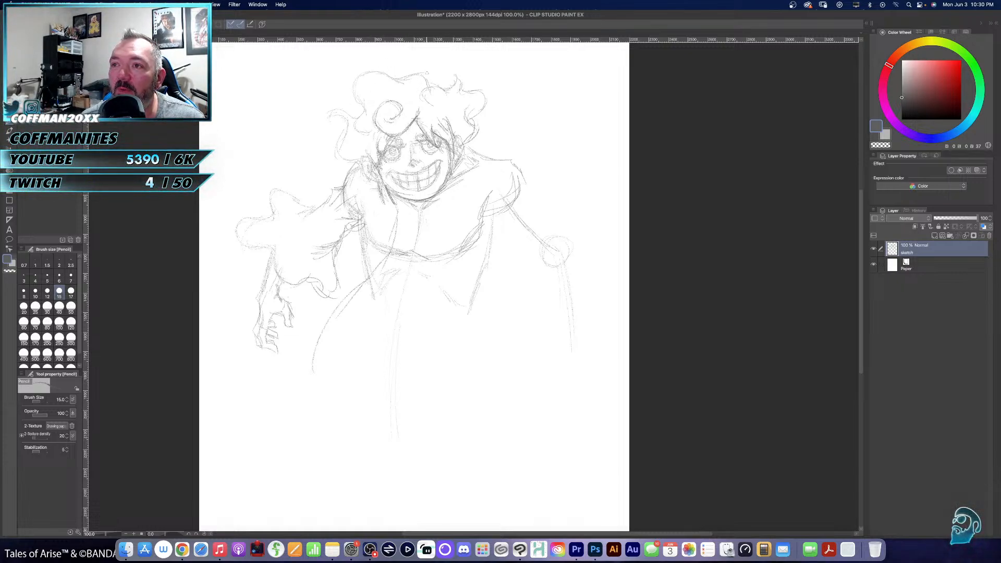
- Redraw the wavy outer contour of the curly hair across the top and down both sides of the head
mouse_move(431, 81)
left_mouse_down()
mouse_move(368, 65)
mouse_move(344, 98)
left_mouse_up()
mouse_move(347, 95)
left_mouse_down()
mouse_move(361, 106)
mouse_move(335, 110)
mouse_move(345, 141)
mouse_move(324, 153)
left_mouse_up()
left_click_drag(329, 149, 323, 159)
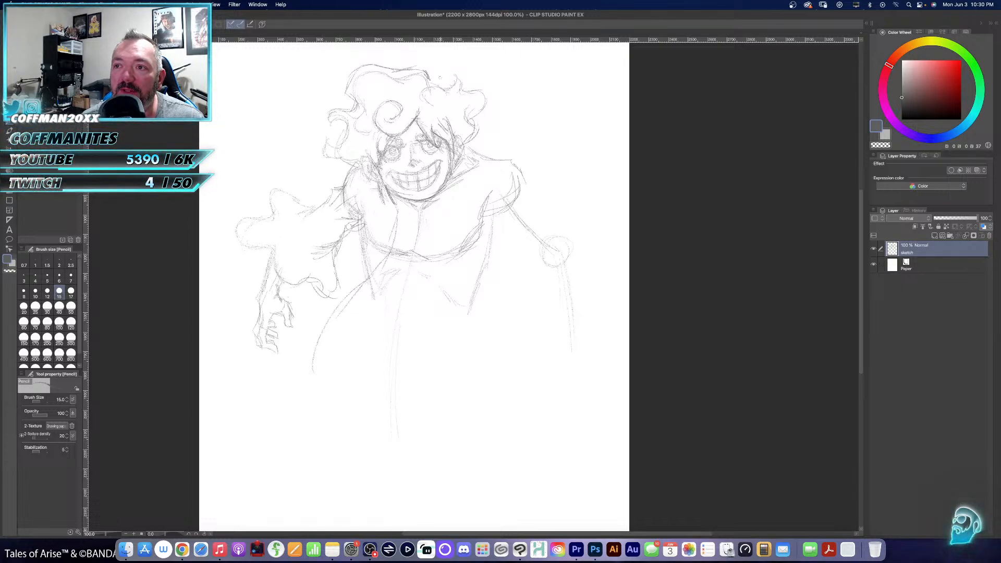
left_click_drag(415, 83, 457, 79)
mouse_move(440, 89)
left_mouse_down()
mouse_move(462, 72)
mouse_move(482, 110)
left_mouse_up()
mouse_move(484, 104)
left_mouse_down()
mouse_move(468, 113)
mouse_move(473, 128)
left_mouse_up()
left_click_drag(481, 115, 467, 142)
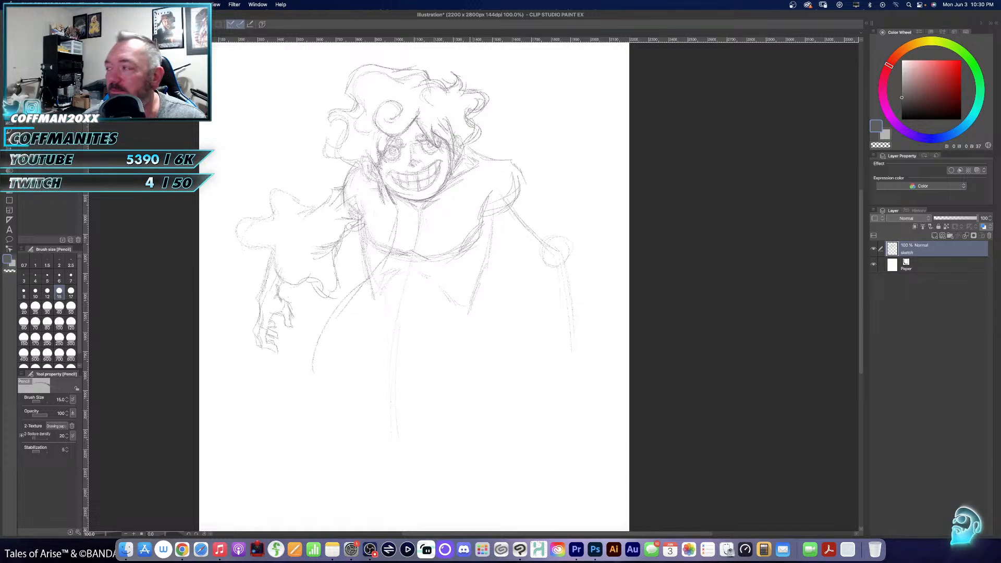
- Sketch detached, wispy swirls floating on both sides of the hair
mouse_move(515, 70)
left_mouse_down()
mouse_move(538, 61)
mouse_move(534, 53)
mouse_move(542, 60)
mouse_move(539, 78)
mouse_move(503, 90)
left_mouse_up()
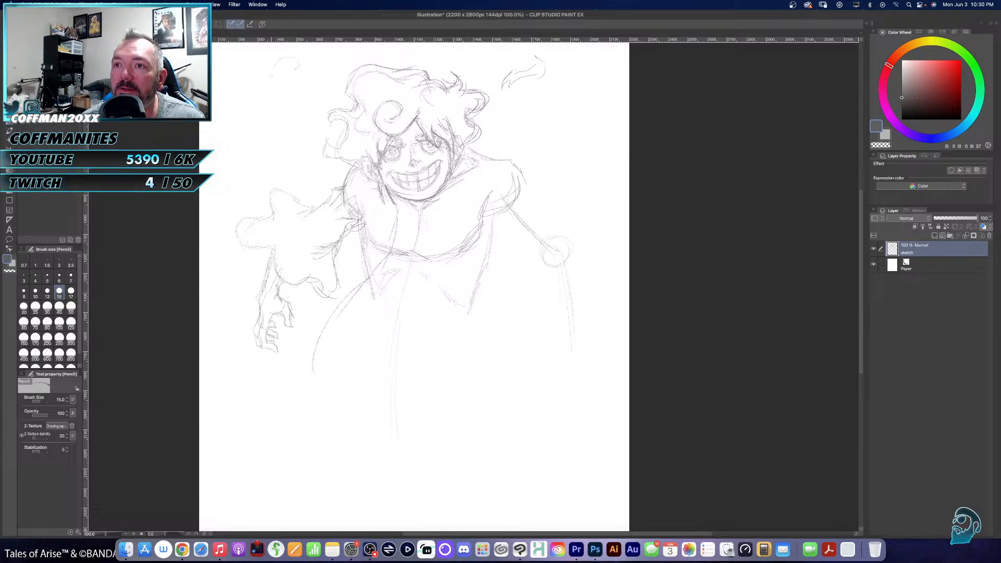
mouse_move(298, 83)
left_mouse_down()
mouse_move(275, 76)
mouse_move(287, 66)
mouse_move(278, 65)
mouse_move(329, 68)
left_mouse_up()
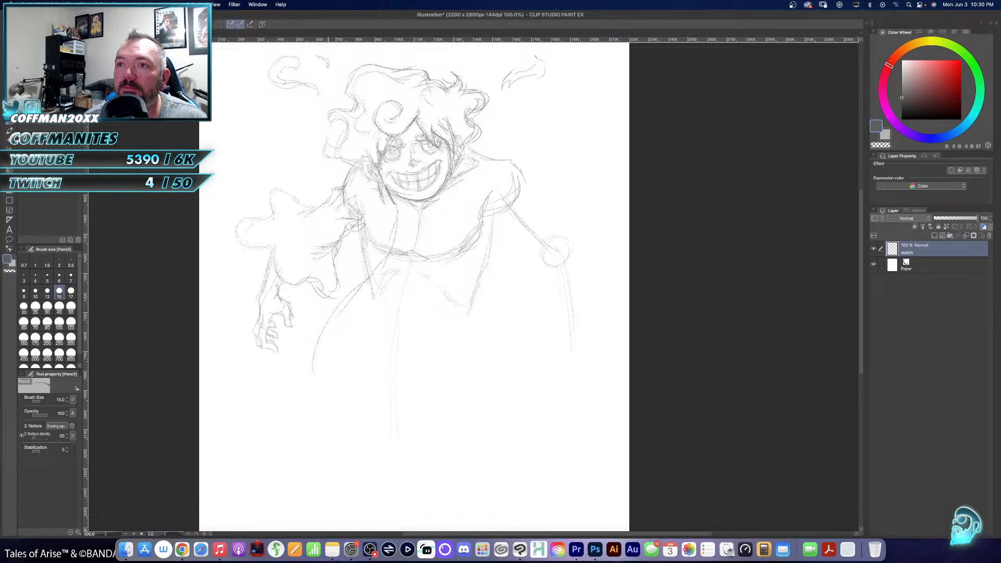
mouse_move(584, 69)
left_mouse_down()
mouse_move(579, 87)
mouse_move(527, 105)
mouse_move(578, 94)
mouse_move(586, 68)
left_mouse_up()
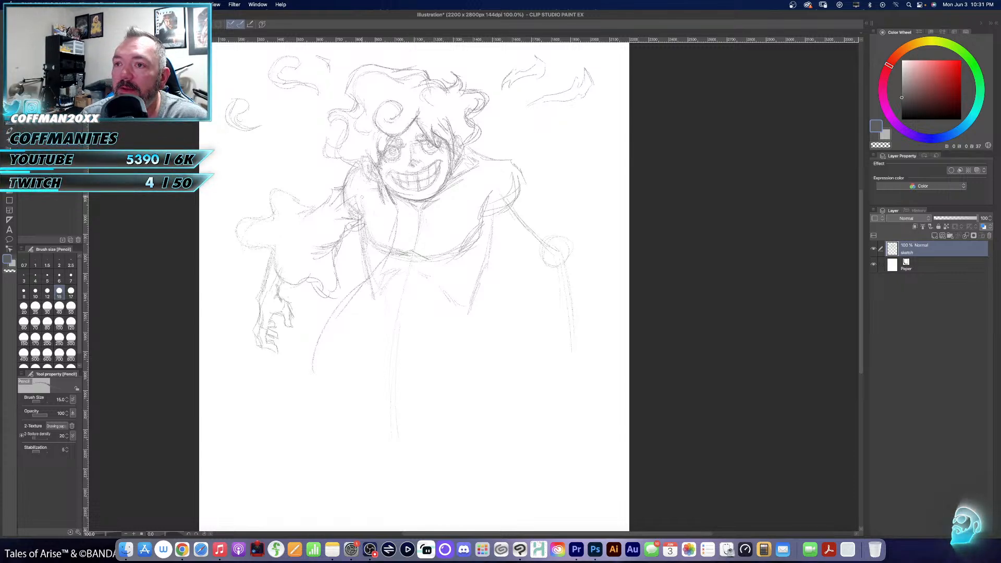
- Add fabric fold lines beneath the left-hand armpit, between the flared sleeve and the torso
left_click_drag(358, 214, 362, 273)
mouse_move(361, 245)
left_mouse_down()
mouse_move(354, 285)
mouse_move(344, 279)
left_mouse_up()
left_click_drag(356, 251, 335, 267)
left_click_drag(354, 248, 336, 262)
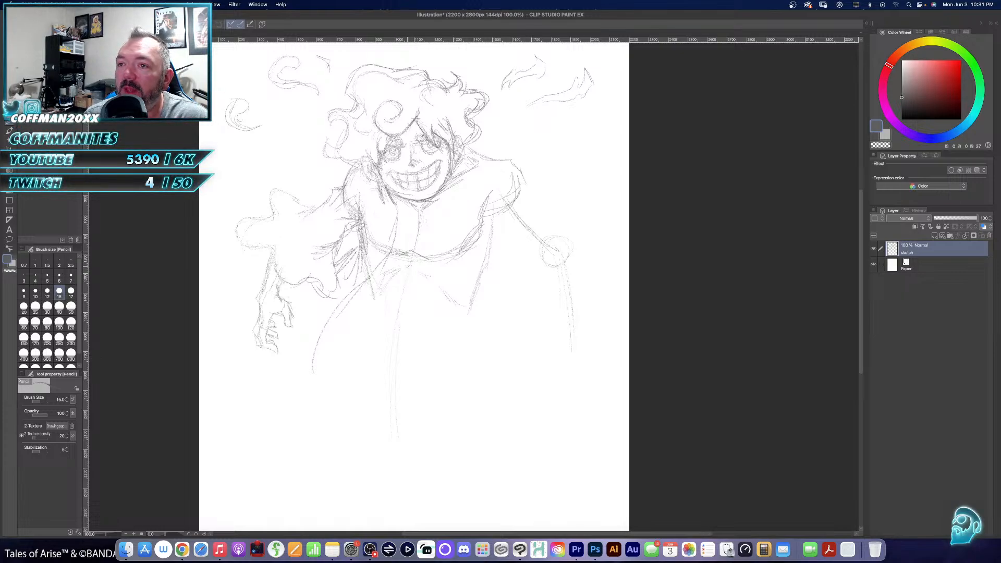
- Erase the angled guide lines below the chest with the 70 px eraser and pencil in the ribcage arch and upper centre line
key("e")
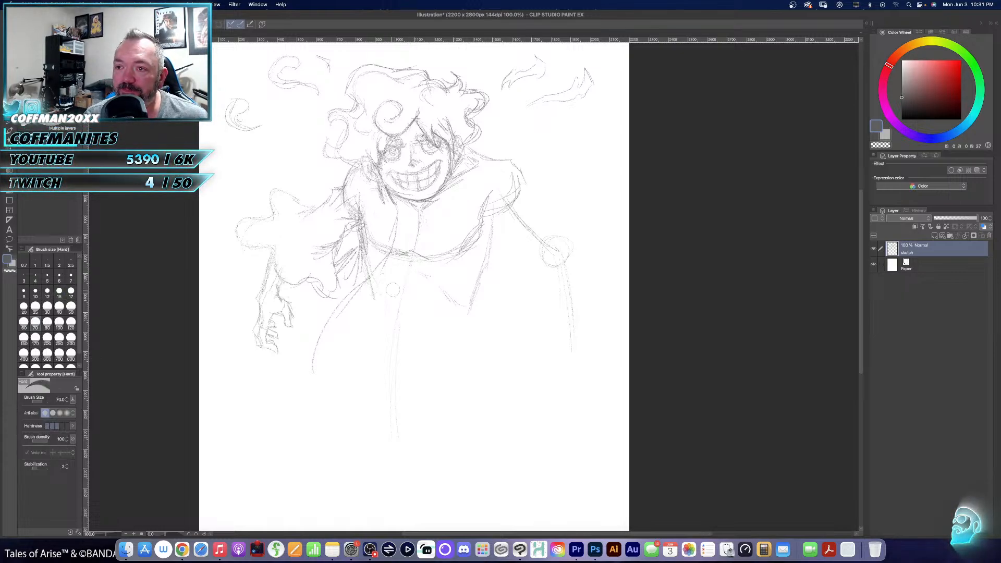
left_click_drag(419, 274, 462, 306)
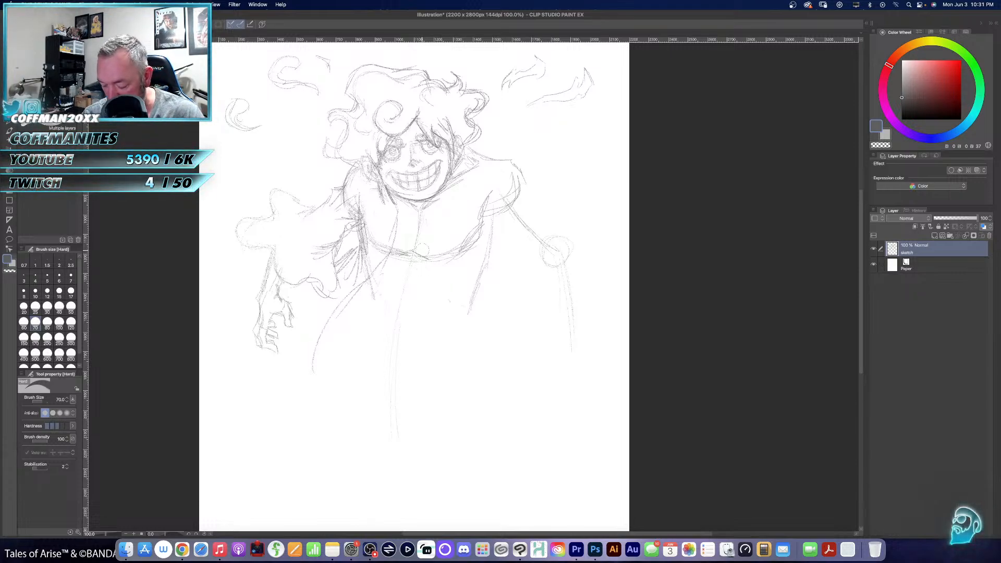
key("p")
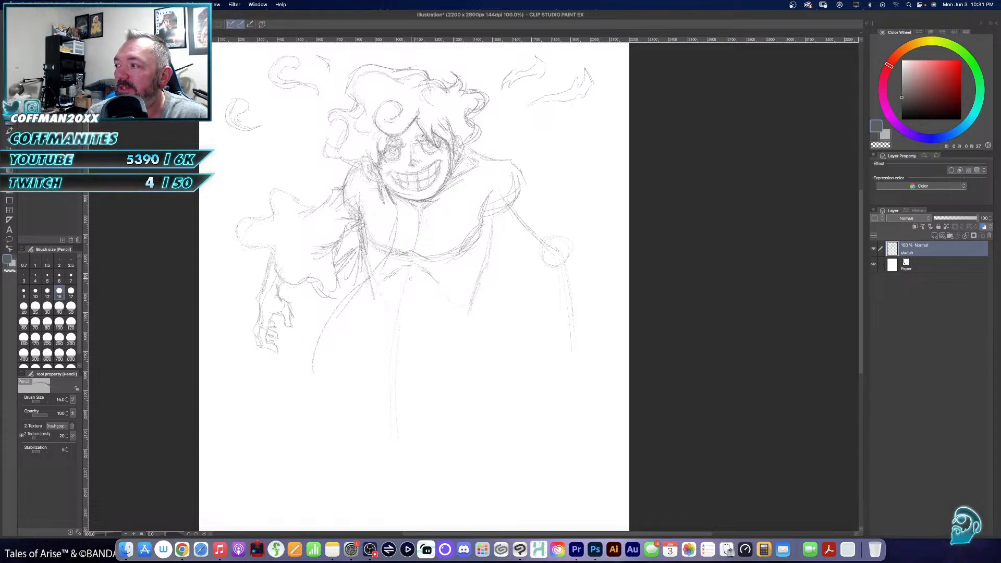
left_click_drag(409, 268, 401, 327)
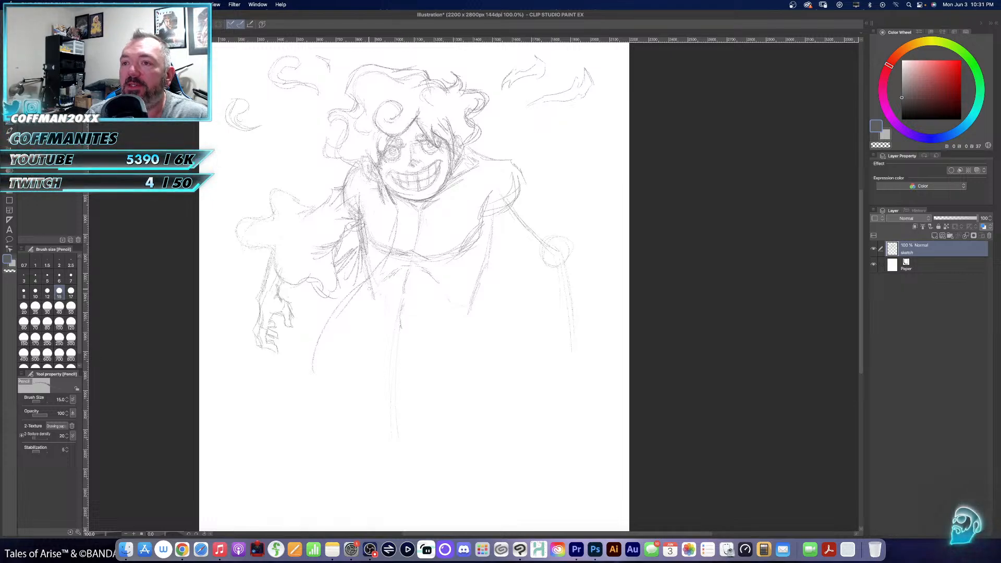
- Draw the garment edges down both sides of the torso and outline the waist tapering to the pelvis
left_click_drag(364, 283, 353, 334)
mouse_move(494, 219)
left_mouse_down()
mouse_move(495, 251)
mouse_move(482, 287)
mouse_move(477, 281)
mouse_move(469, 356)
left_mouse_up()
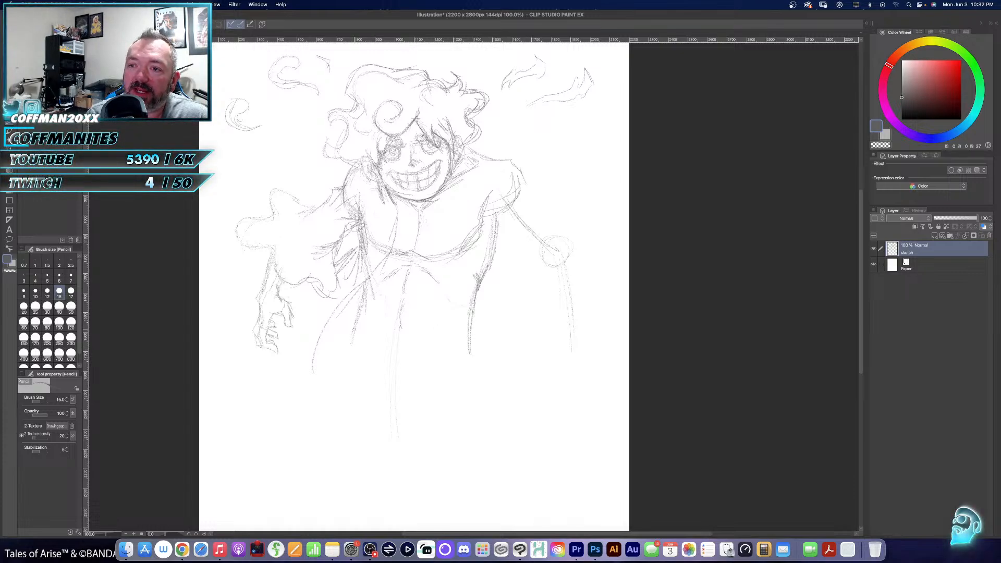
mouse_move(359, 342)
left_mouse_down()
mouse_move(379, 408)
mouse_move(405, 420)
left_mouse_up()
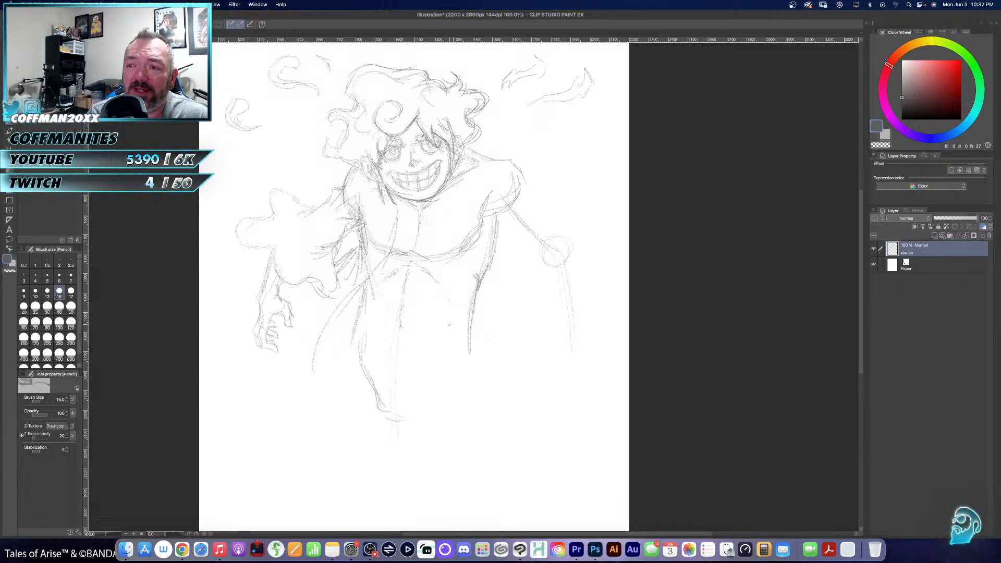
mouse_move(449, 325)
left_mouse_down()
mouse_move(450, 356)
mouse_move(411, 409)
left_mouse_up()
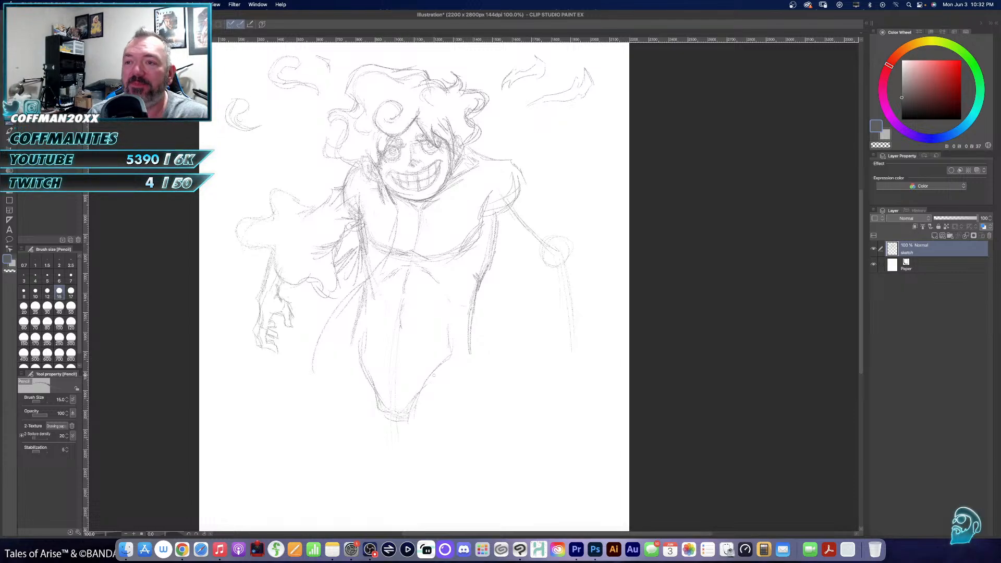
- Sketch the abdominal muscles in pencil on either side of the centre line, extending that line down to the pelvis
mouse_move(386, 290)
left_mouse_down()
mouse_move(423, 299)
mouse_move(388, 303)
mouse_move(400, 297)
mouse_move(394, 313)
mouse_move(377, 307)
mouse_move(394, 334)
left_mouse_up()
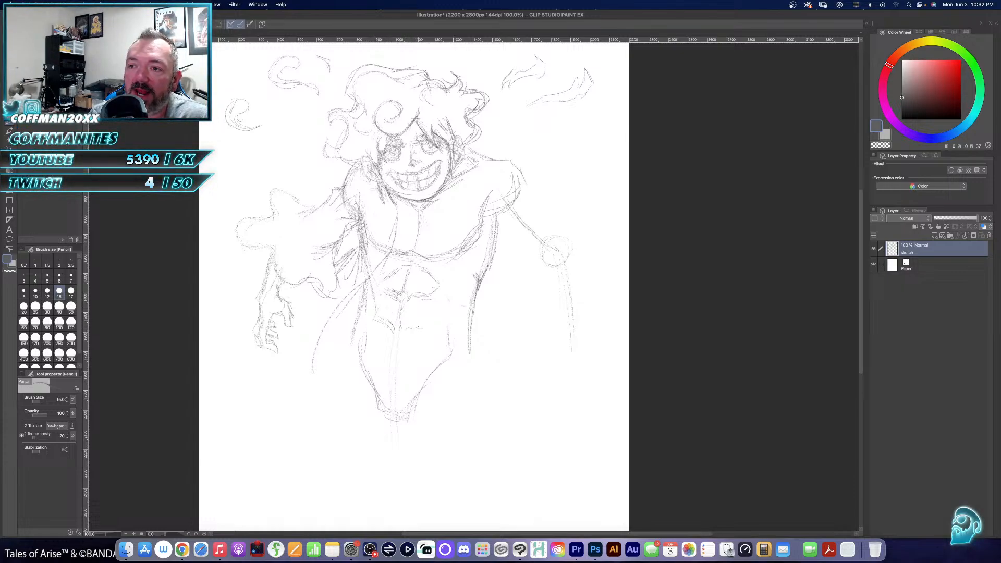
mouse_move(431, 300)
left_mouse_down()
mouse_move(433, 325)
mouse_move(380, 332)
mouse_move(385, 365)
left_mouse_up()
mouse_move(397, 327)
left_mouse_down()
mouse_move(394, 363)
mouse_move(440, 324)
mouse_move(424, 357)
mouse_move(407, 361)
mouse_move(399, 339)
mouse_move(397, 422)
left_mouse_up()
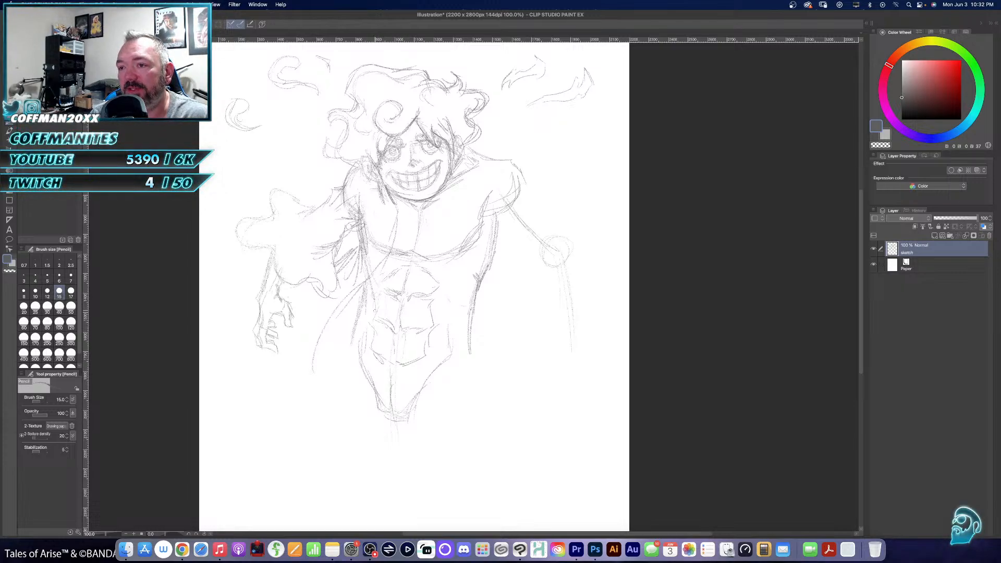
- Pencil in the centre line and navel creases between the abdominal muscles
left_click_drag(403, 296, 404, 333)
left_click_drag(394, 319, 406, 327)
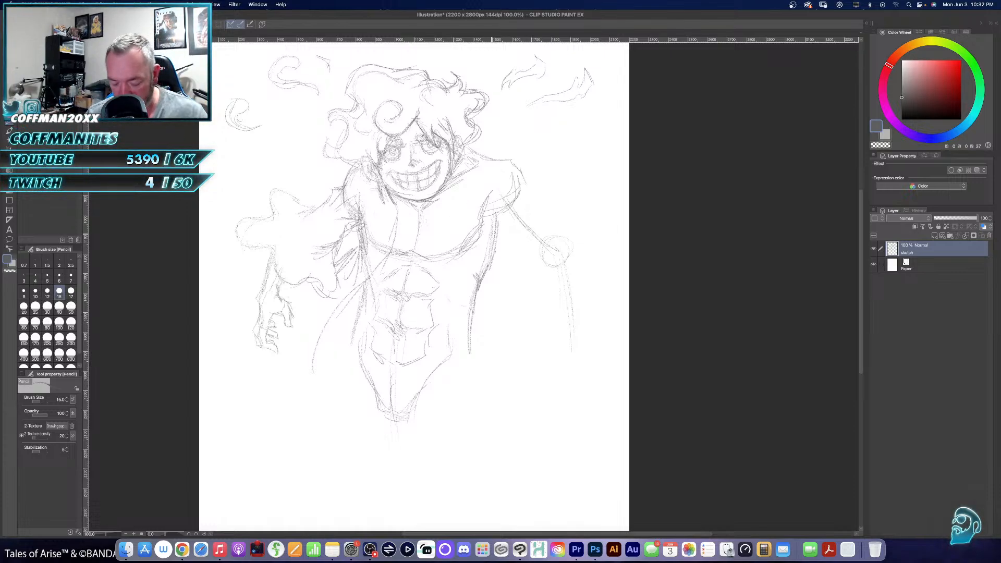
- Erase the old curve under the chest with the 70 px eraser and redraw the lower pectoral contour and right-hand collarbone with the 15 px pencil
key("e")
mouse_move(429, 255)
left_mouse_down()
mouse_move(474, 234)
mouse_move(434, 259)
mouse_move(382, 244)
left_mouse_up()
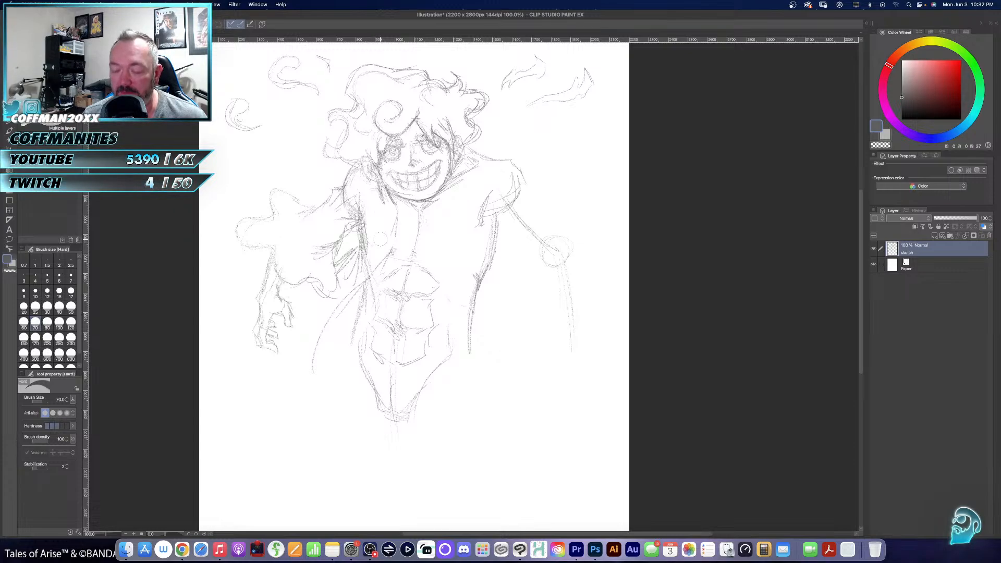
key("p")
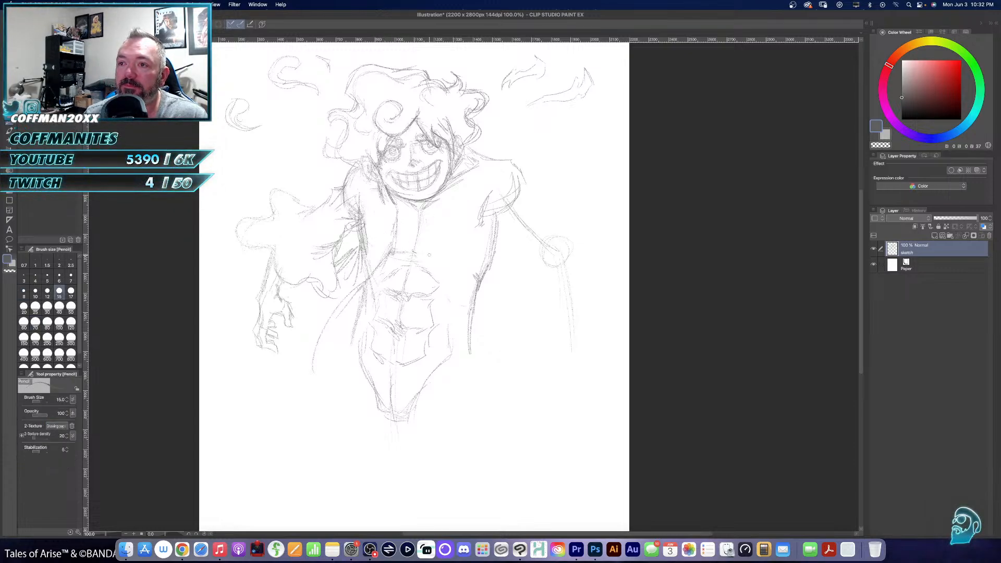
mouse_move(415, 254)
left_mouse_down()
mouse_move(459, 256)
mouse_move(483, 217)
left_mouse_up()
mouse_move(462, 181)
left_mouse_down()
mouse_move(511, 200)
mouse_move(483, 200)
mouse_move(478, 241)
left_mouse_up()
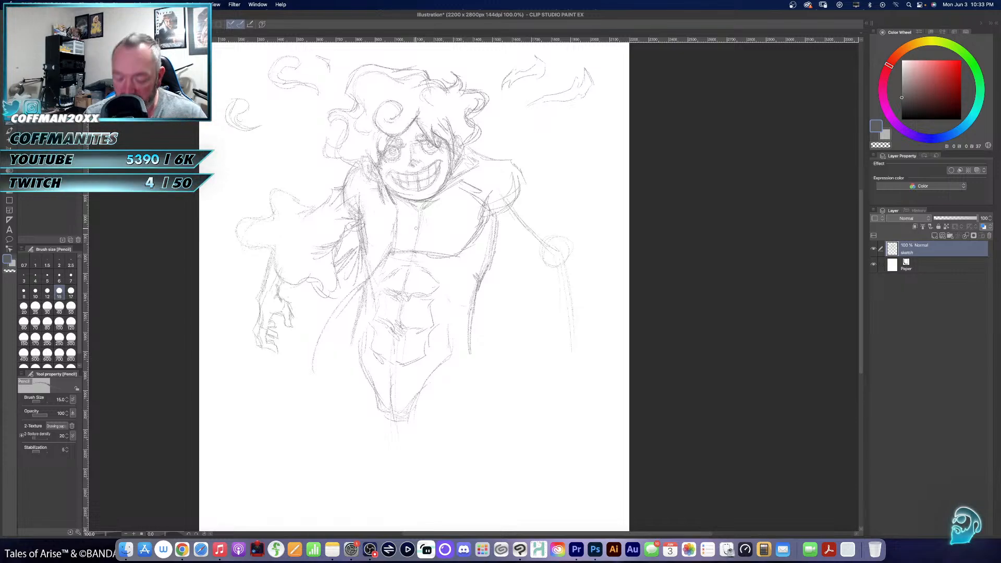
- Erase the faint centre guide on the chest and pencil a firmer line between the pectorals
key("e")
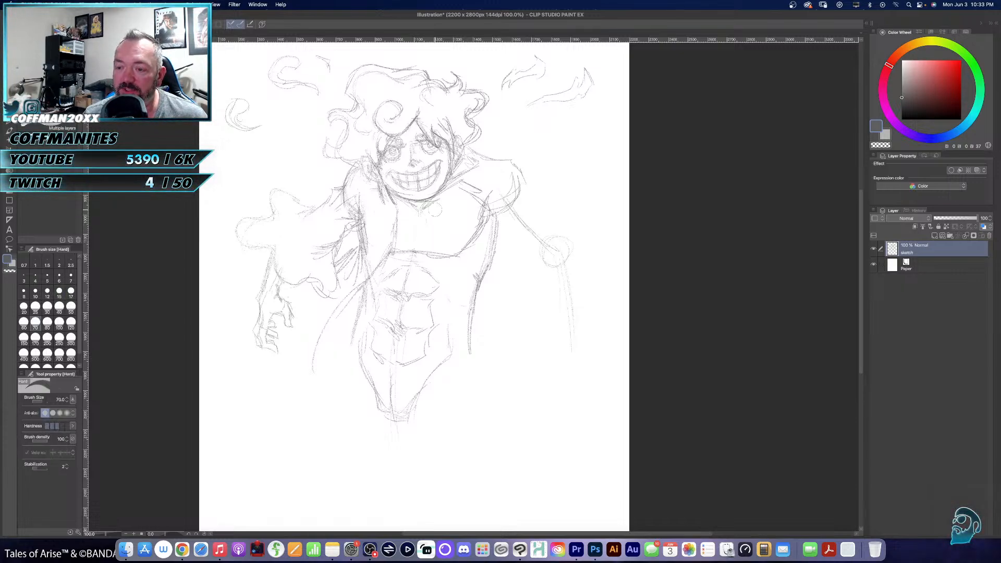
key("p")
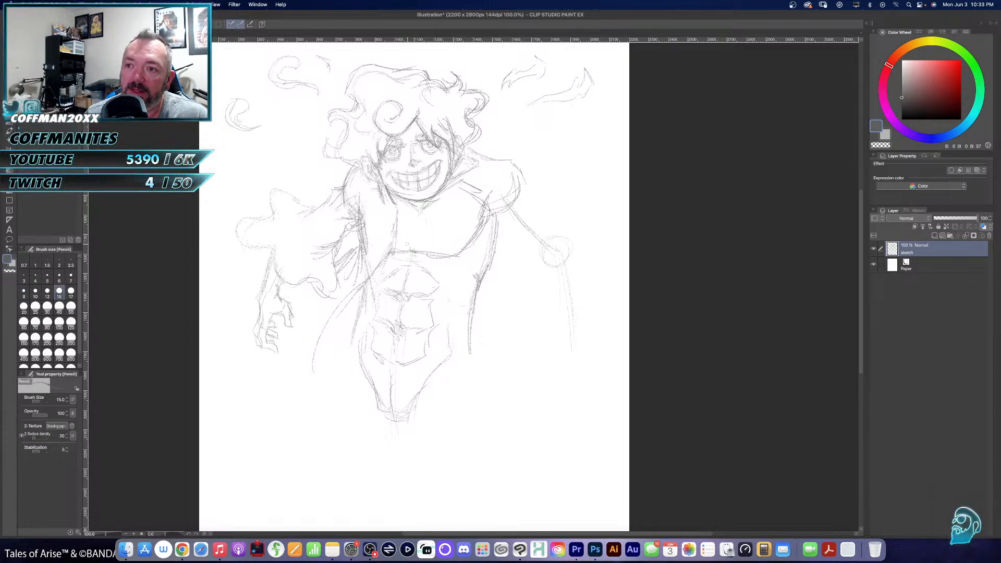
left_click_drag(413, 206, 416, 250)
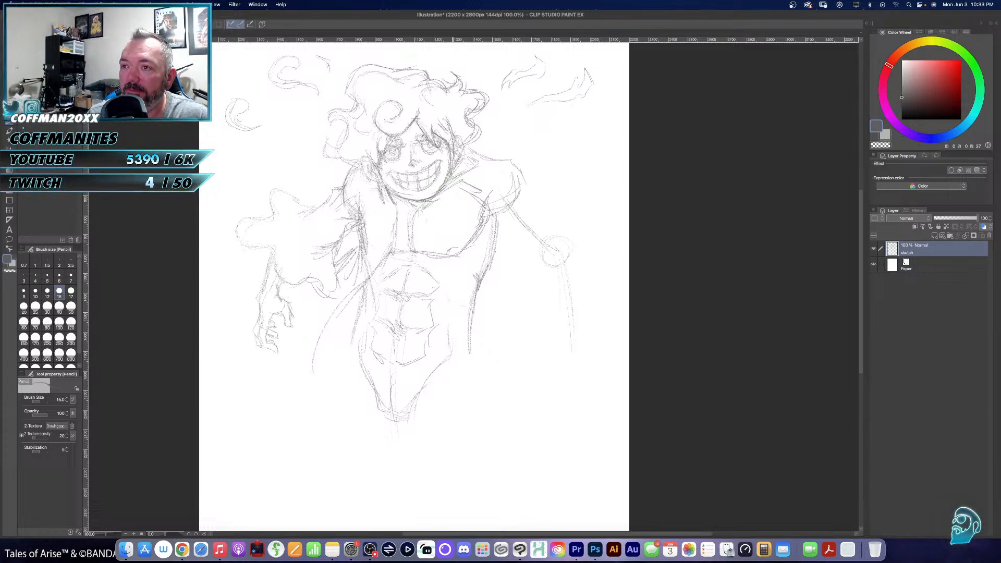
- Draw the open garment's right-hand edge from the collar down the chest and sweeping outward past the hip
left_click_drag(449, 176, 423, 217)
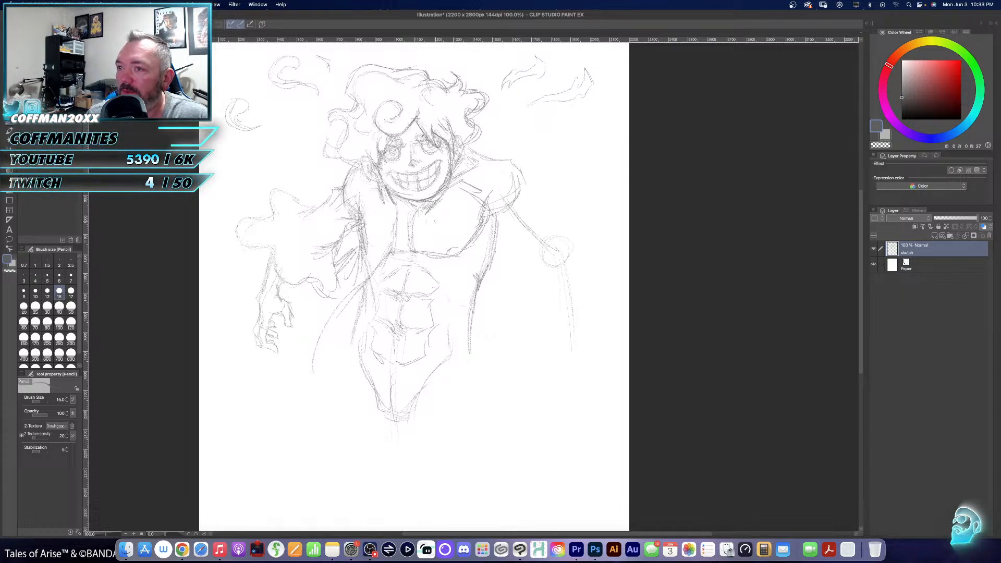
left_click_drag(431, 222, 428, 251)
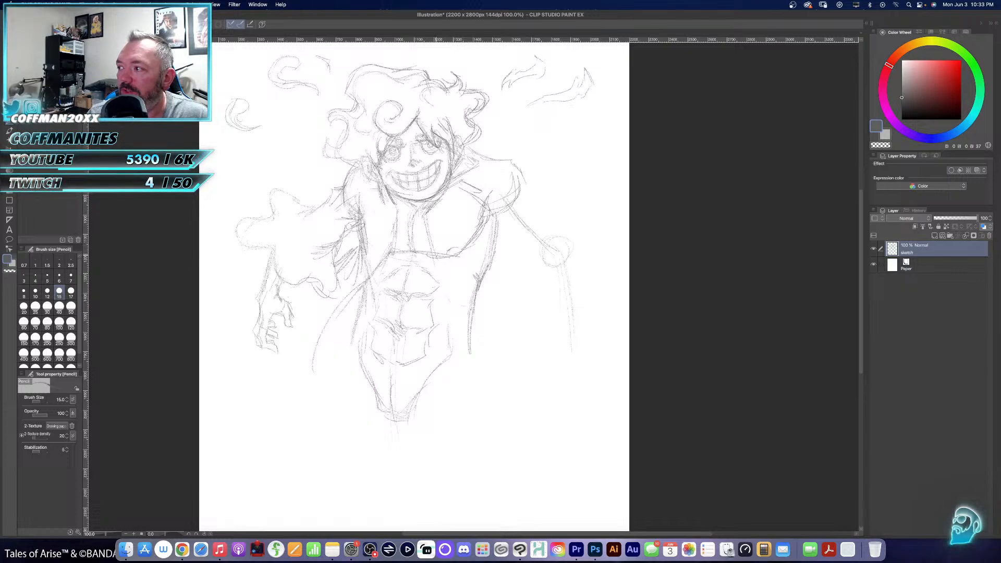
mouse_move(453, 284)
left_mouse_down()
mouse_move(484, 309)
mouse_move(512, 371)
mouse_move(510, 399)
left_mouse_up()
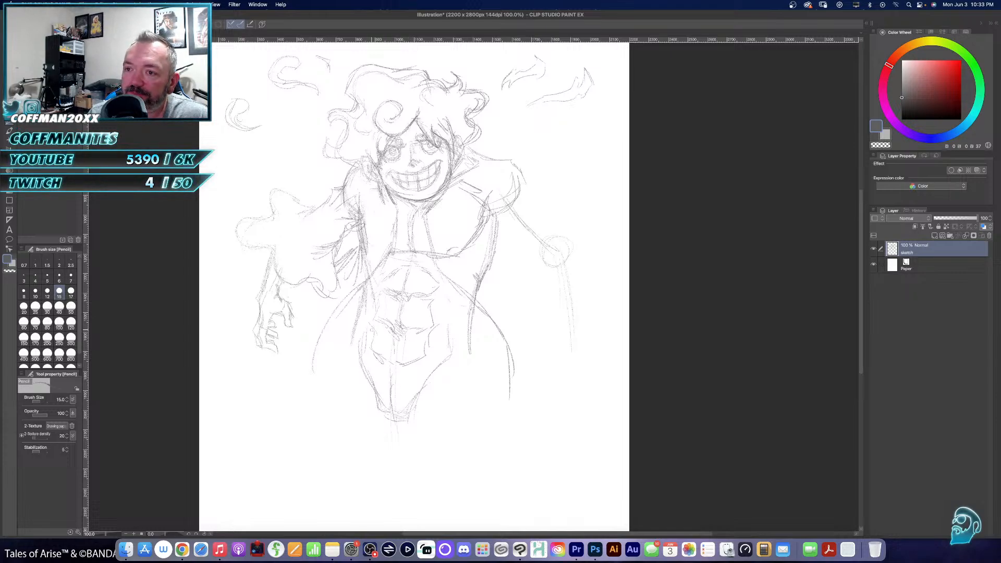
- Outline a wide sash around the waist and hips, and add garment edges flaring downward on both sides of it
mouse_move(360, 325)
left_mouse_down()
mouse_move(431, 351)
mouse_move(430, 337)
mouse_move(477, 324)
left_mouse_up()
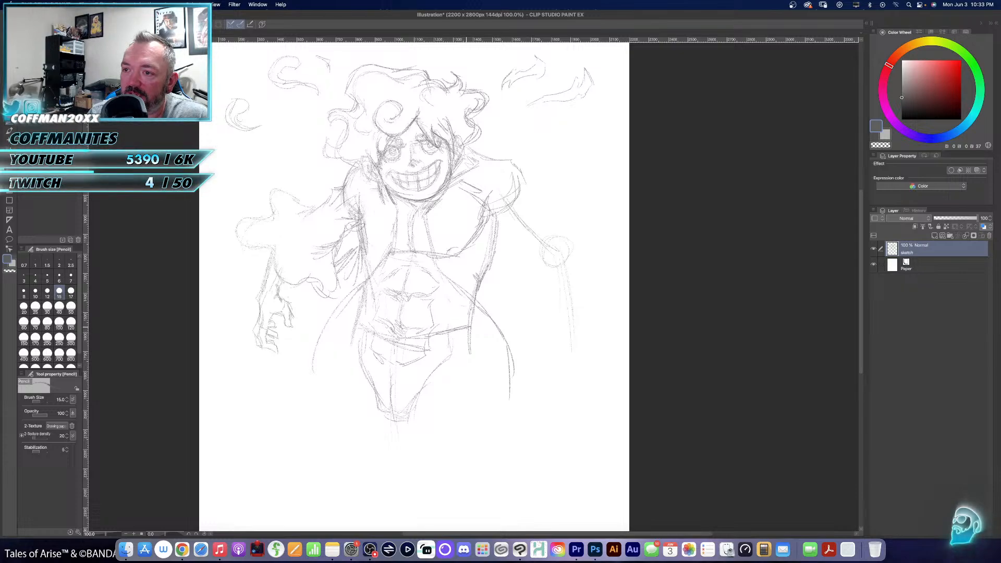
mouse_move(355, 321)
left_mouse_down()
mouse_move(383, 333)
mouse_move(339, 348)
mouse_move(346, 371)
mouse_move(375, 386)
mouse_move(420, 397)
mouse_move(478, 386)
left_mouse_up()
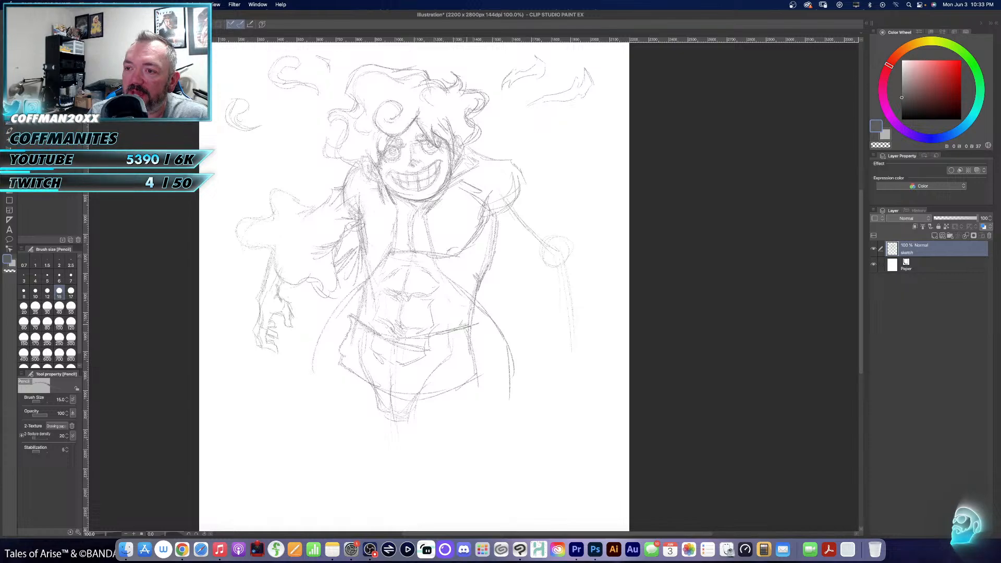
left_click_drag(464, 326, 481, 317)
left_click_drag(481, 317, 499, 353)
left_click_drag(472, 332, 485, 391)
left_click_drag(474, 355, 484, 414)
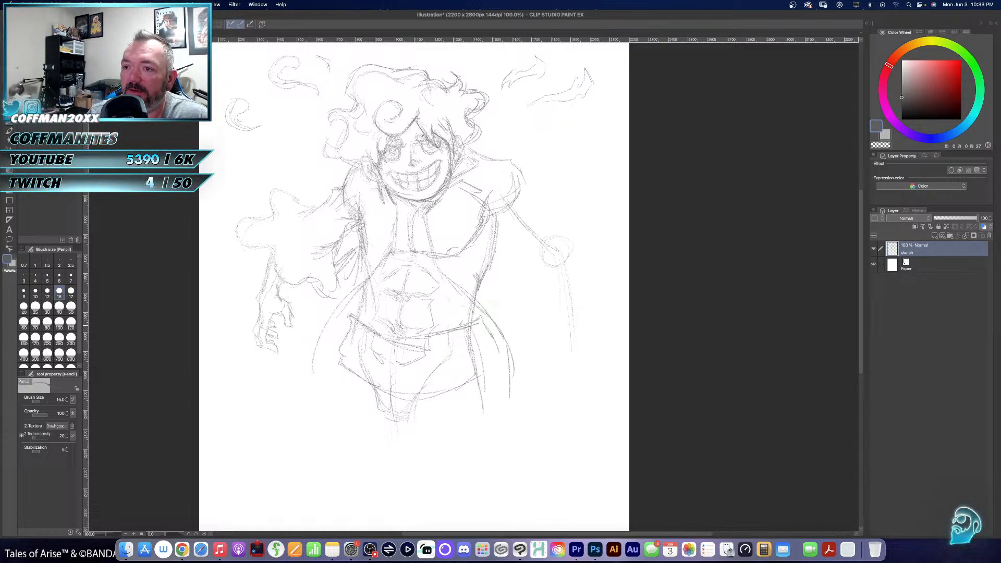
mouse_move(363, 329)
left_mouse_down()
mouse_move(344, 353)
mouse_move(342, 391)
mouse_move(365, 329)
mouse_move(333, 348)
mouse_move(316, 400)
left_mouse_up()
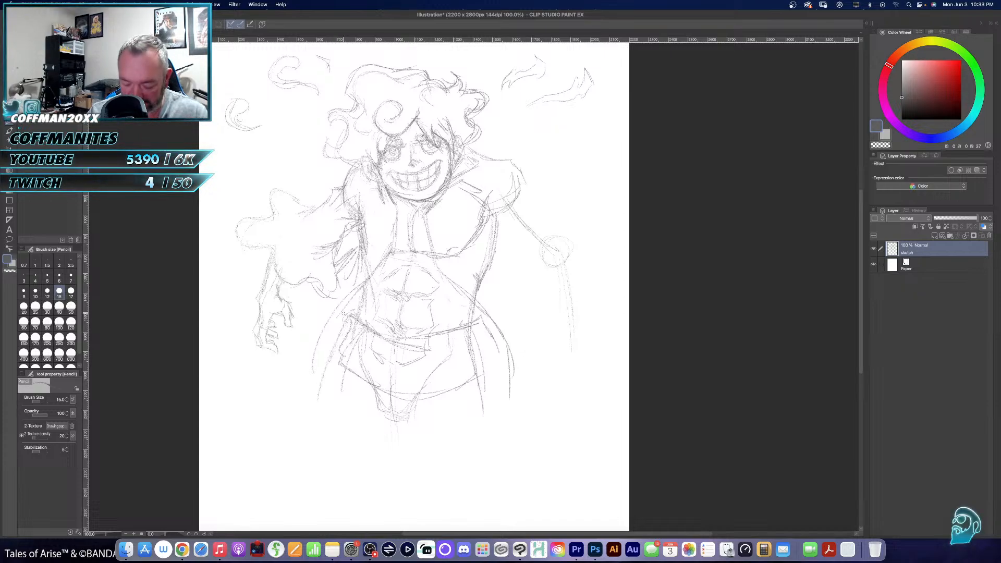
- Pencil the right-hand shoulder and the sleeve's upper edge out to a pointed flared cuff, with fold lines at the armpit
key("e")
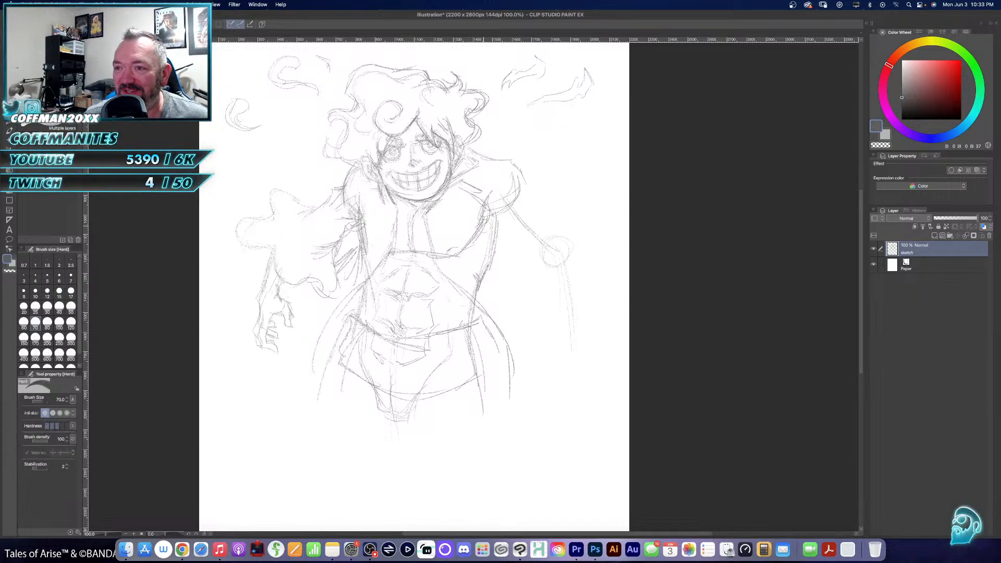
key("p")
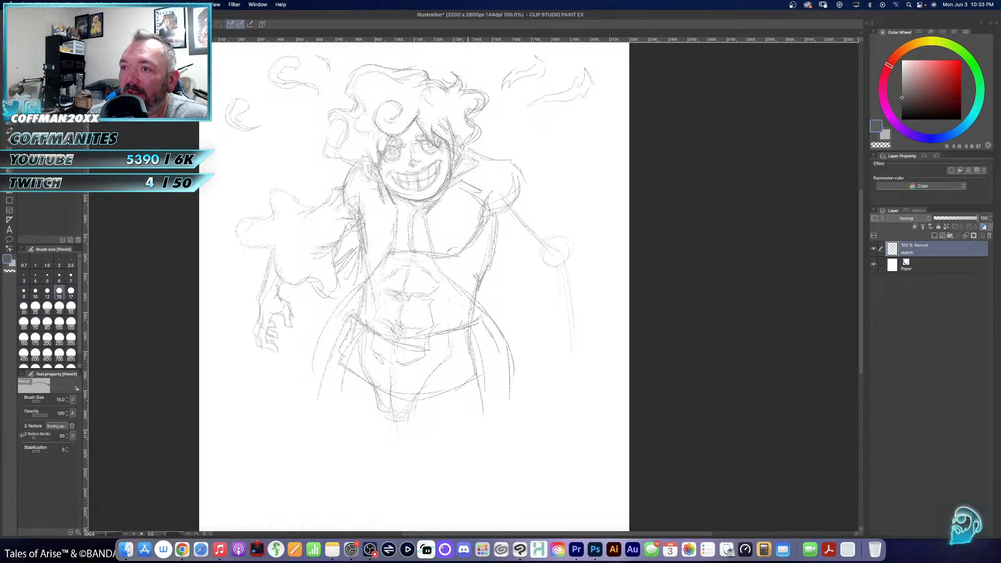
mouse_move(468, 148)
left_mouse_down()
mouse_move(525, 165)
mouse_move(537, 196)
mouse_move(528, 211)
mouse_move(558, 217)
left_mouse_up()
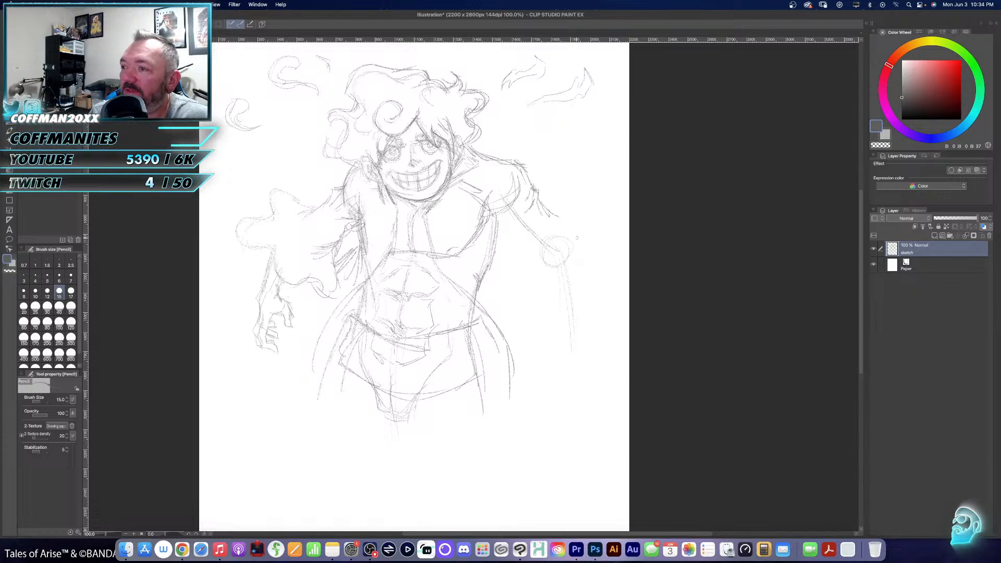
mouse_move(558, 217)
left_mouse_down()
mouse_move(572, 226)
mouse_move(618, 219)
mouse_move(621, 232)
mouse_move(580, 235)
mouse_move(555, 253)
left_mouse_up()
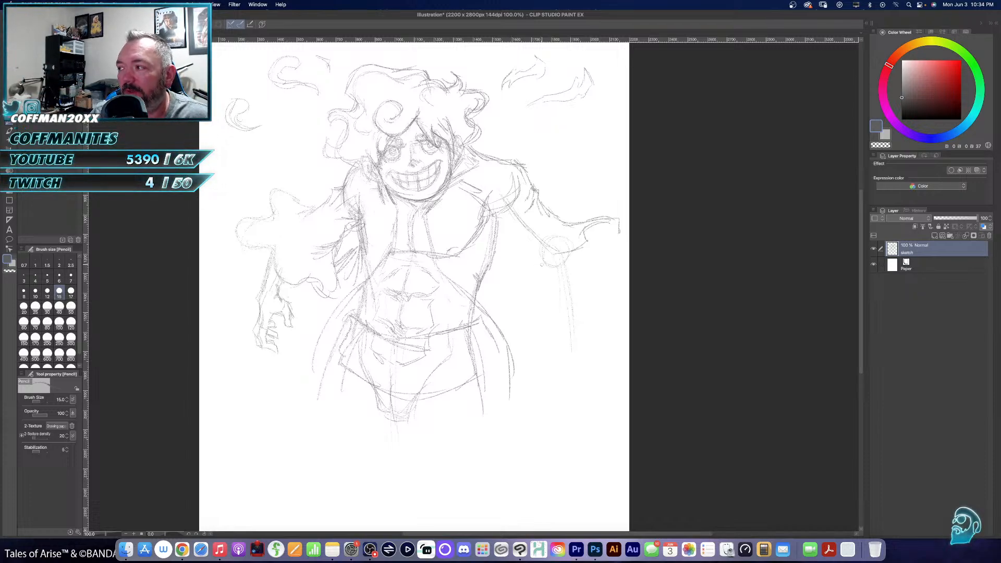
mouse_move(503, 176)
left_mouse_down()
mouse_move(486, 191)
mouse_move(484, 213)
mouse_move(511, 230)
left_mouse_up()
left_click_drag(498, 229, 510, 236)
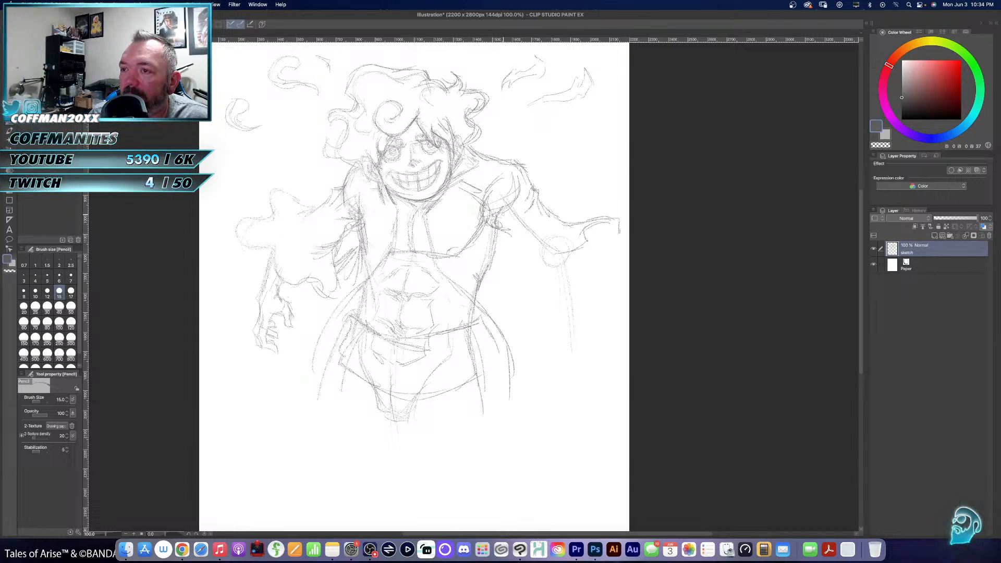
- Draw the right-hand sleeve's underside from the armpit down to a drooping, wavy cuff edge
left_click_drag(505, 233, 540, 267)
left_click_drag(528, 243, 542, 268)
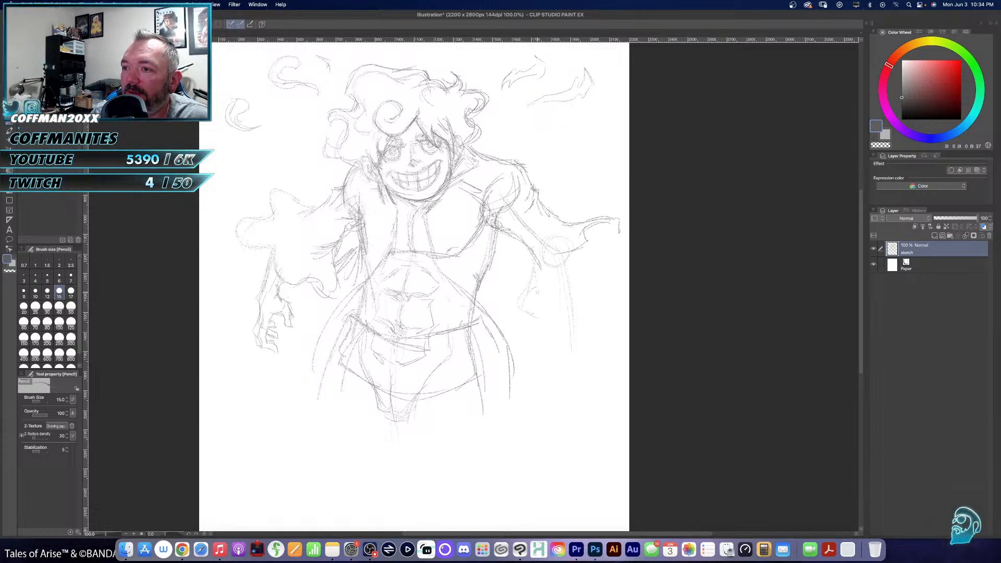
mouse_move(535, 296)
left_mouse_down()
mouse_move(565, 293)
mouse_move(557, 295)
left_mouse_up()
left_click_drag(551, 259, 563, 254)
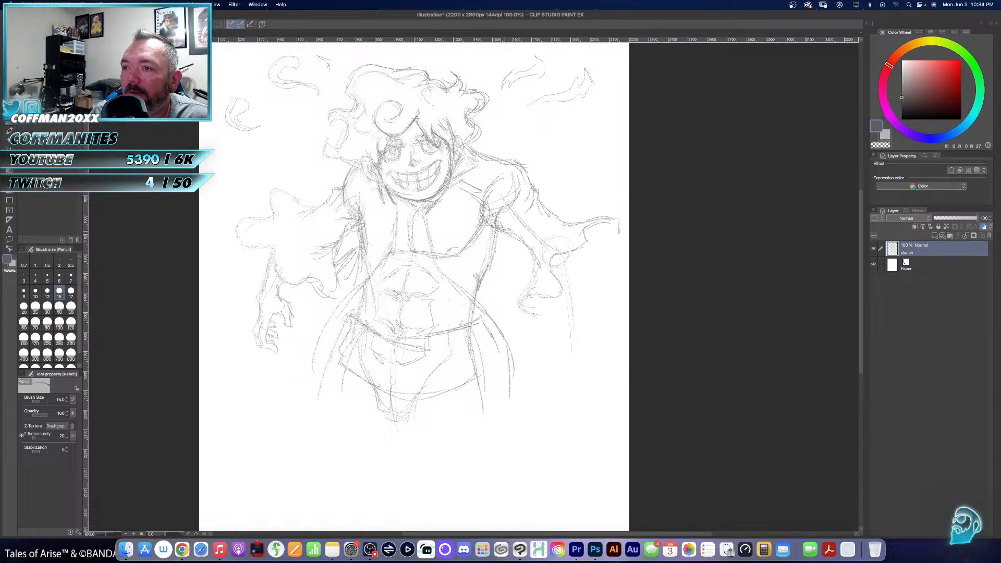
- Add fabric folds hanging beneath the right-hand armpit, between the sleeve and the torso
left_click_drag(505, 232, 480, 268)
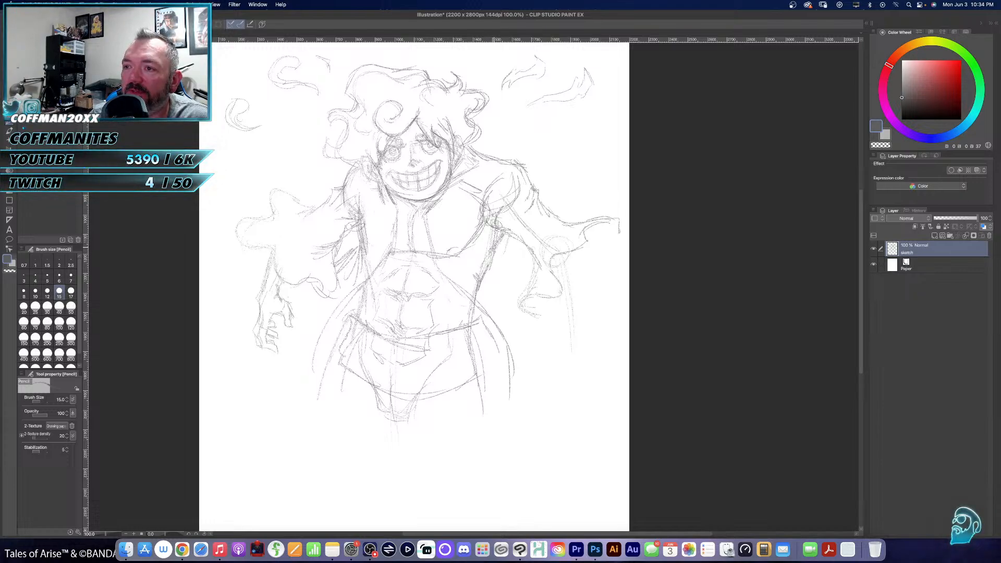
mouse_move(503, 236)
left_mouse_down()
mouse_move(484, 260)
mouse_move(500, 258)
left_mouse_up()
left_click_drag(506, 243, 492, 267)
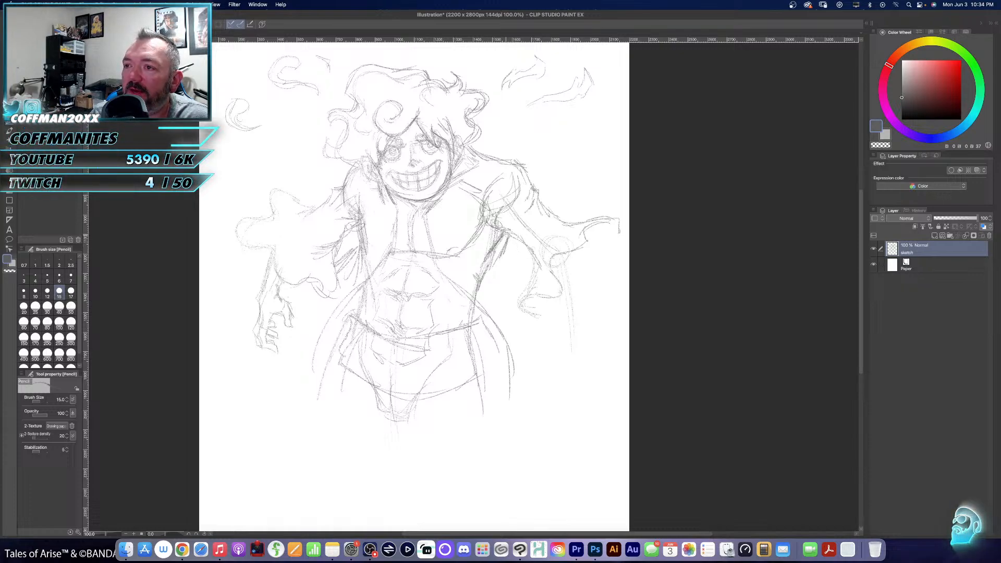
left_click_drag(500, 253, 496, 303)
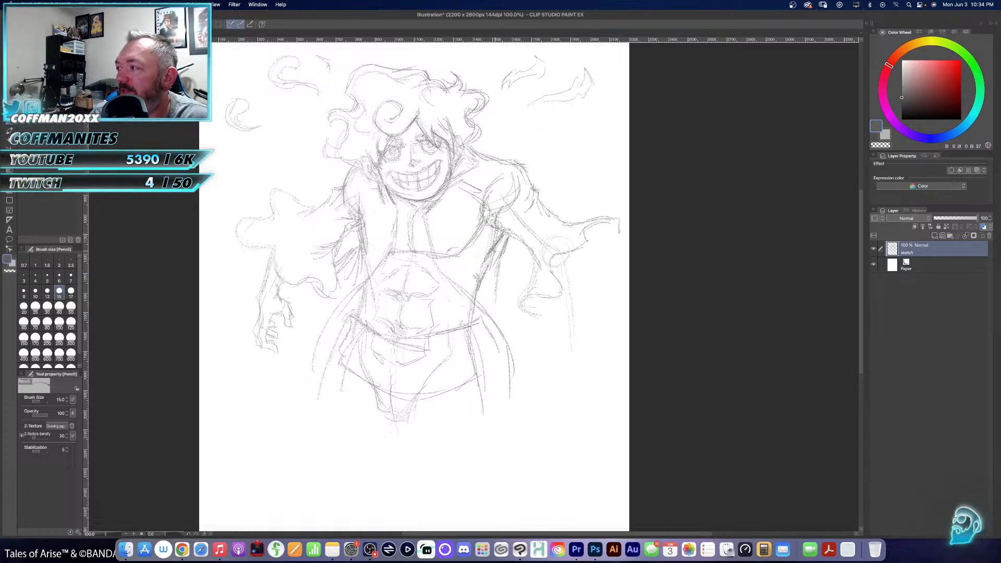
left_click_drag(509, 254, 501, 279)
left_click_drag(523, 265, 506, 284)
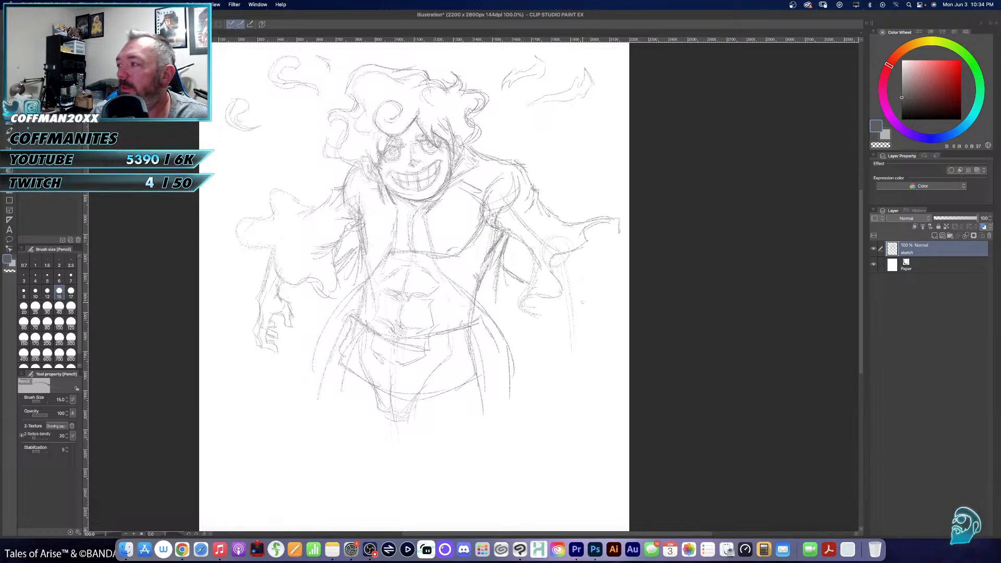
- Draw the right-hand forearm emerging from the sleeve and block in the back of the hand
left_click_drag(576, 256, 575, 314)
left_click_drag(584, 254, 576, 337)
mouse_move(581, 295)
left_mouse_down()
mouse_move(577, 348)
mouse_move(547, 319)
left_mouse_up()
left_click_drag(561, 294, 551, 337)
mouse_move(565, 308)
left_mouse_down()
mouse_move(558, 322)
mouse_move(578, 322)
left_mouse_up()
mouse_move(574, 315)
left_mouse_down()
mouse_move(592, 321)
mouse_move(599, 358)
mouse_move(536, 337)
mouse_move(533, 348)
mouse_move(563, 360)
left_mouse_up()
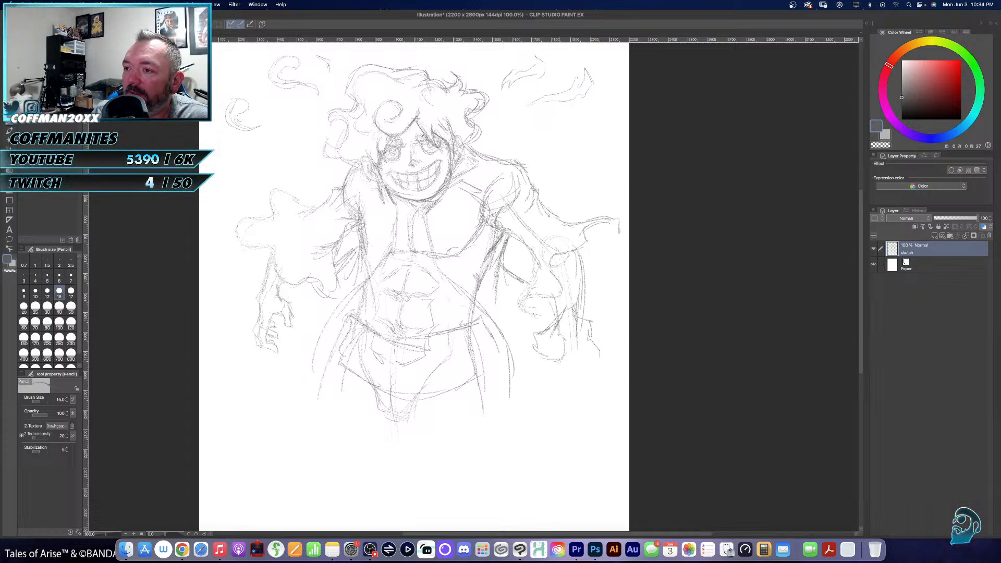
- Sketch the curled fingers of the right-hand fist and the contour running from it toward the hip
mouse_move(573, 312)
left_mouse_down()
mouse_move(567, 323)
mouse_move(584, 339)
mouse_move(581, 305)
mouse_move(594, 328)
mouse_move(580, 341)
mouse_move(598, 342)
mouse_move(577, 361)
mouse_move(603, 358)
mouse_move(583, 374)
mouse_move(557, 373)
mouse_move(593, 377)
mouse_move(595, 369)
mouse_move(564, 349)
left_mouse_up()
left_click_drag(561, 348, 569, 359)
left_click_drag(555, 364, 568, 353)
left_click_drag(562, 319, 530, 328)
mouse_move(534, 325)
left_mouse_down()
mouse_move(499, 329)
mouse_move(547, 338)
left_mouse_up()
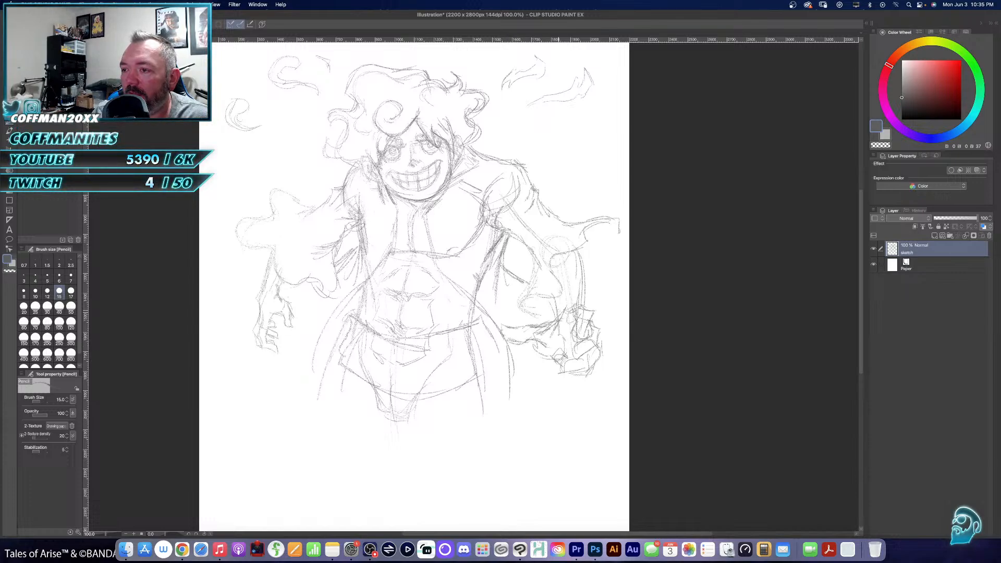
- Erase the overlapping lines in the fist, the right-hand chest and side contours, and the elbow guide circle with the 70 px eraser
key("e")
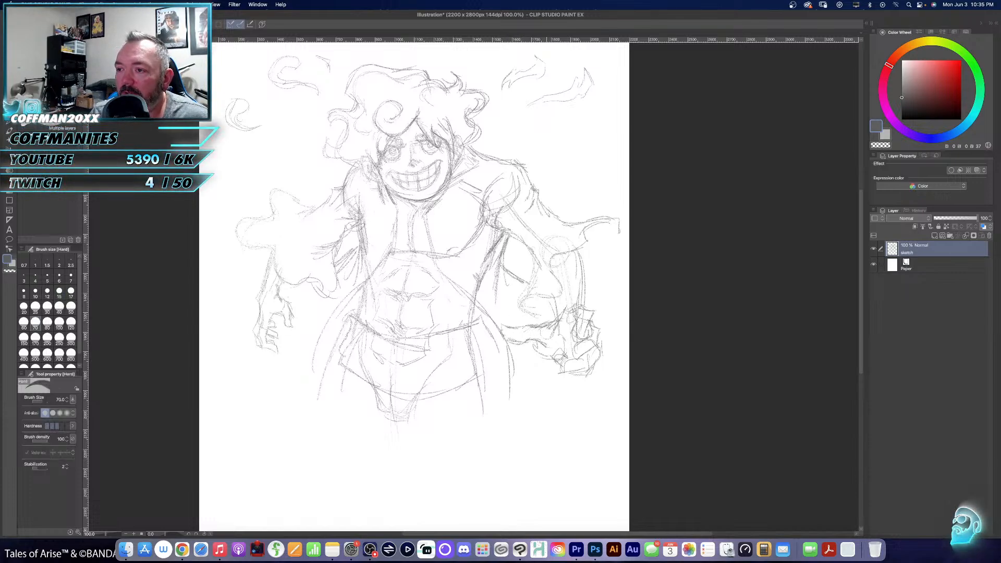
mouse_move(584, 314)
left_mouse_down()
mouse_move(567, 370)
mouse_move(564, 361)
left_mouse_up()
mouse_move(576, 313)
left_mouse_down()
mouse_move(578, 336)
mouse_move(539, 344)
mouse_move(551, 338)
left_mouse_up()
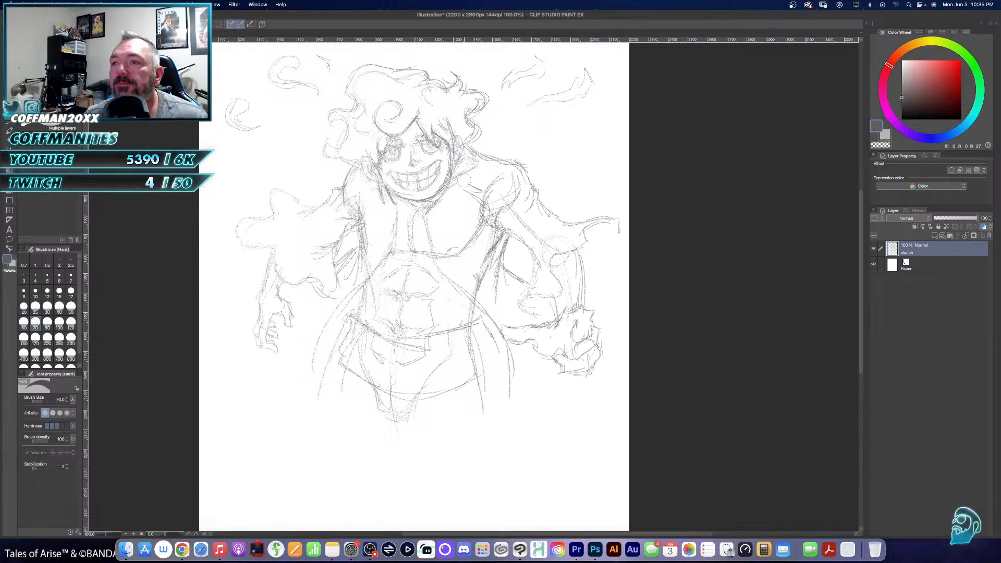
mouse_move(486, 209)
left_mouse_down()
mouse_move(479, 254)
mouse_move(450, 254)
mouse_move(495, 246)
mouse_move(477, 287)
left_mouse_up()
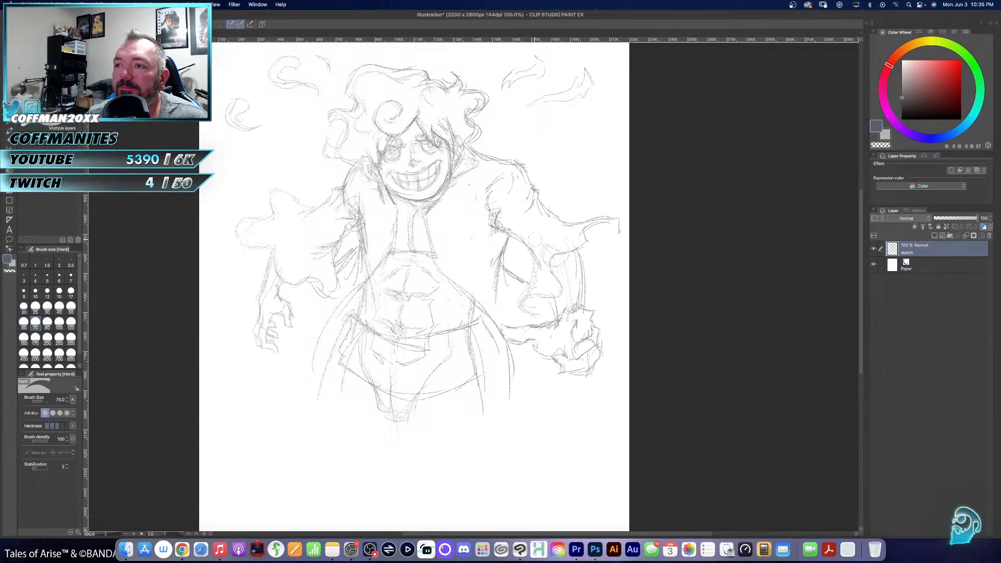
left_click_drag(550, 244, 545, 265)
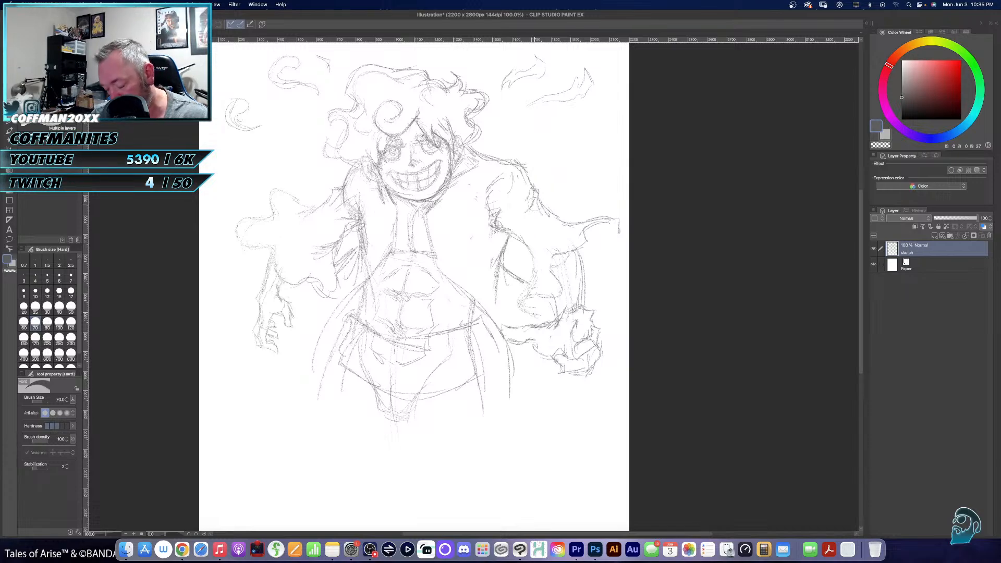
- Pencil the inner rim and folds of the right-hand sleeve's flared cuff around the forearm
key("p")
key("p")
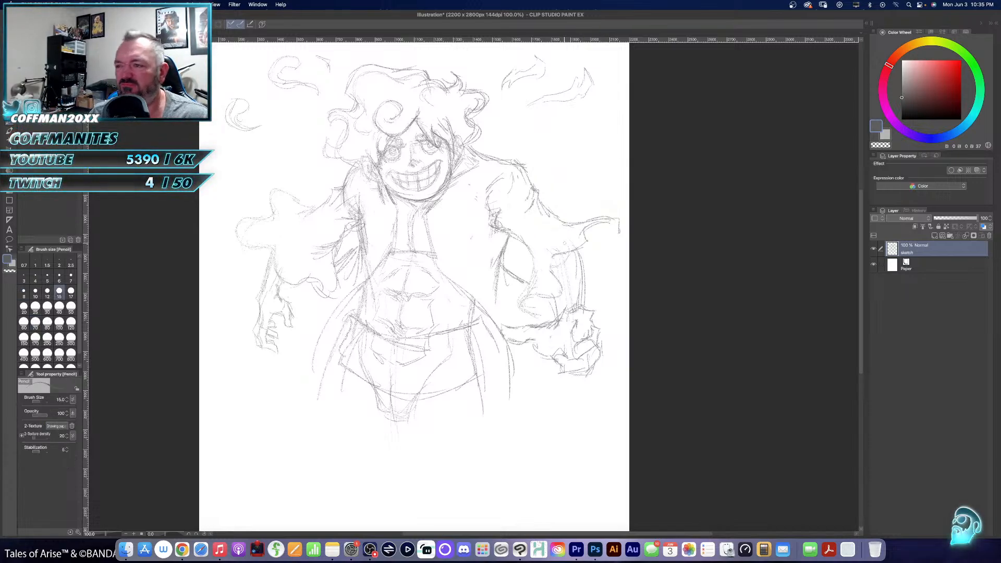
left_click_drag(566, 248, 538, 231)
mouse_move(611, 230)
left_mouse_down()
mouse_move(614, 244)
mouse_move(582, 277)
mouse_move(523, 294)
mouse_move(516, 315)
mouse_move(537, 295)
mouse_move(566, 292)
mouse_move(550, 312)
left_mouse_up()
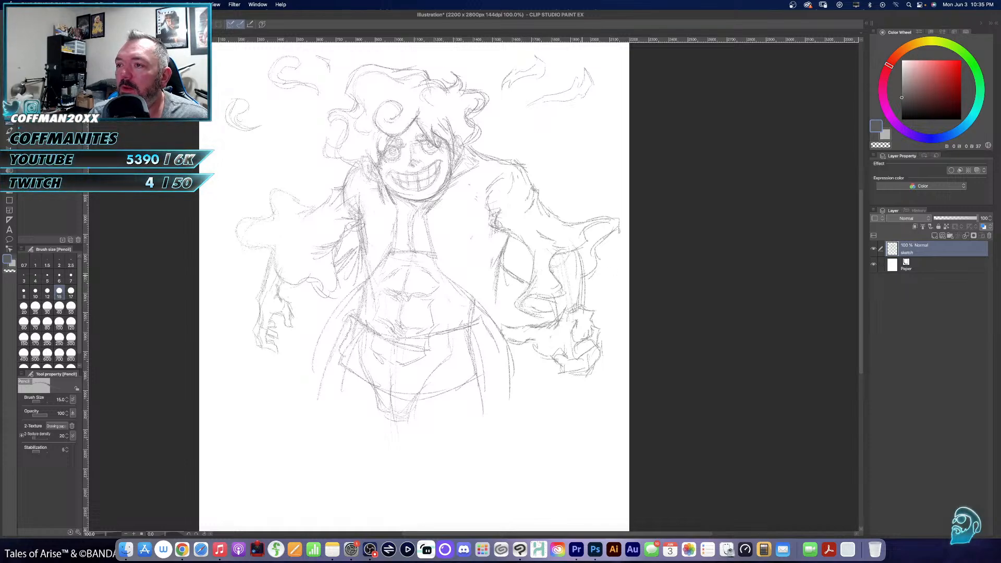
left_click_drag(567, 262, 569, 297)
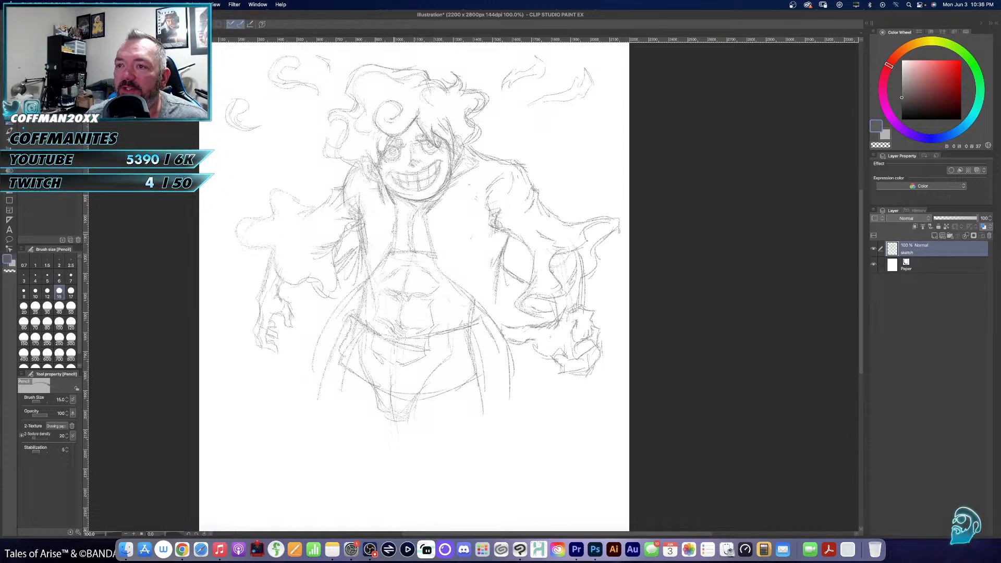
- Pencil the left-hand edge of the open garment, a chest crease between the pectorals and the upper abdominal muscle lines
mouse_move(400, 215)
left_mouse_down()
mouse_move(396, 255)
mouse_move(346, 304)
left_mouse_up()
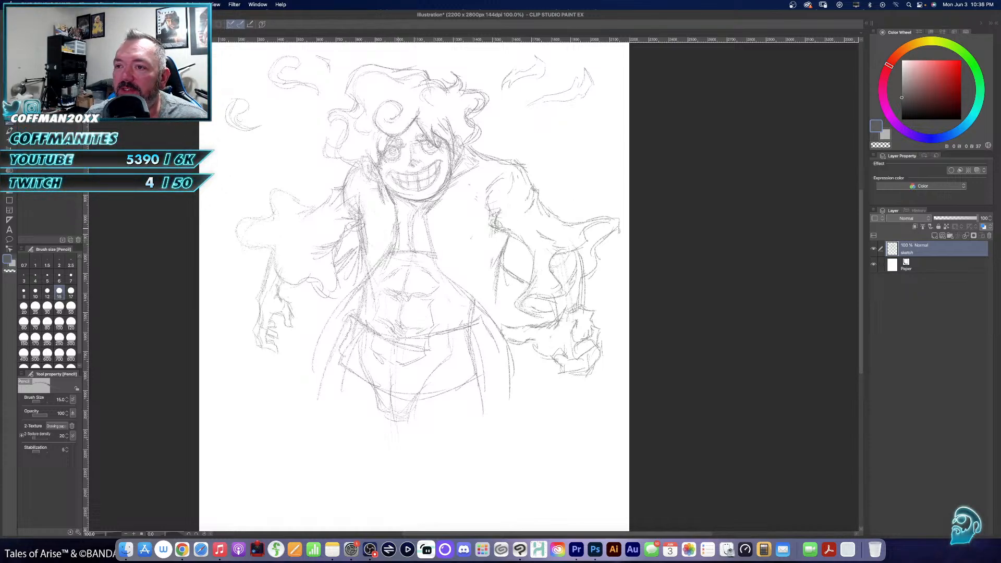
left_click_drag(398, 229, 438, 225)
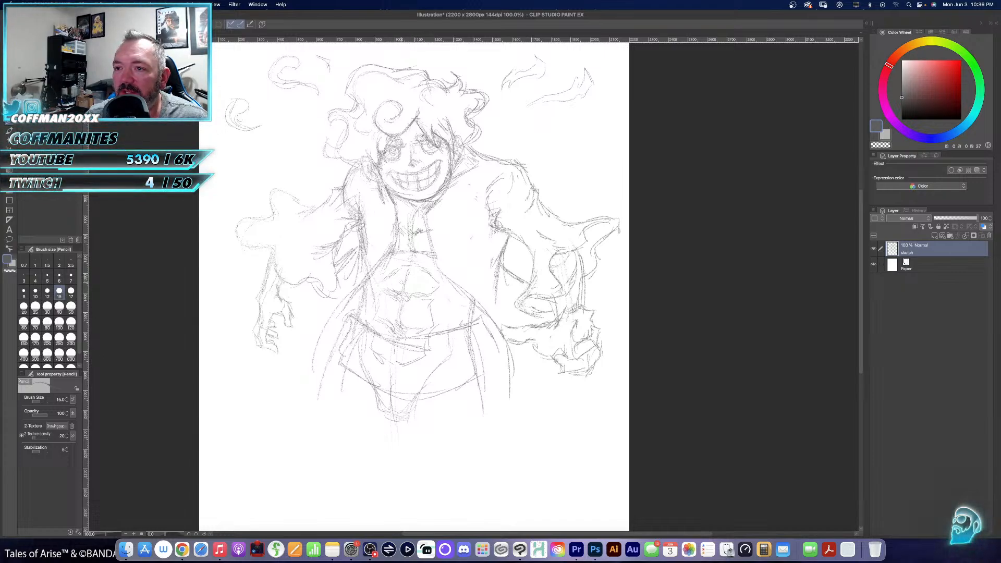
left_click_drag(390, 275, 402, 282)
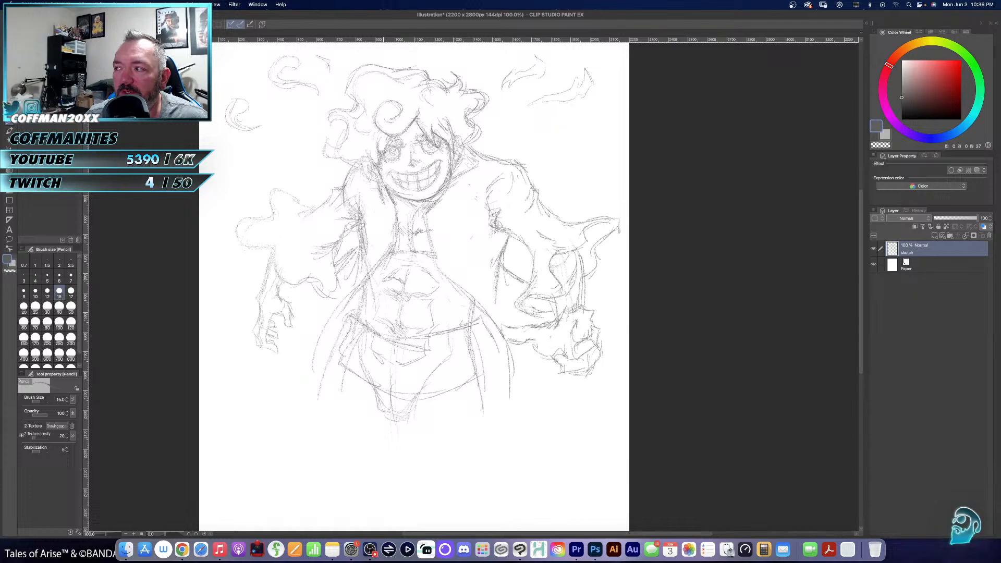
mouse_move(389, 280)
left_mouse_down()
mouse_move(366, 287)
mouse_move(426, 282)
mouse_move(466, 303)
left_mouse_up()
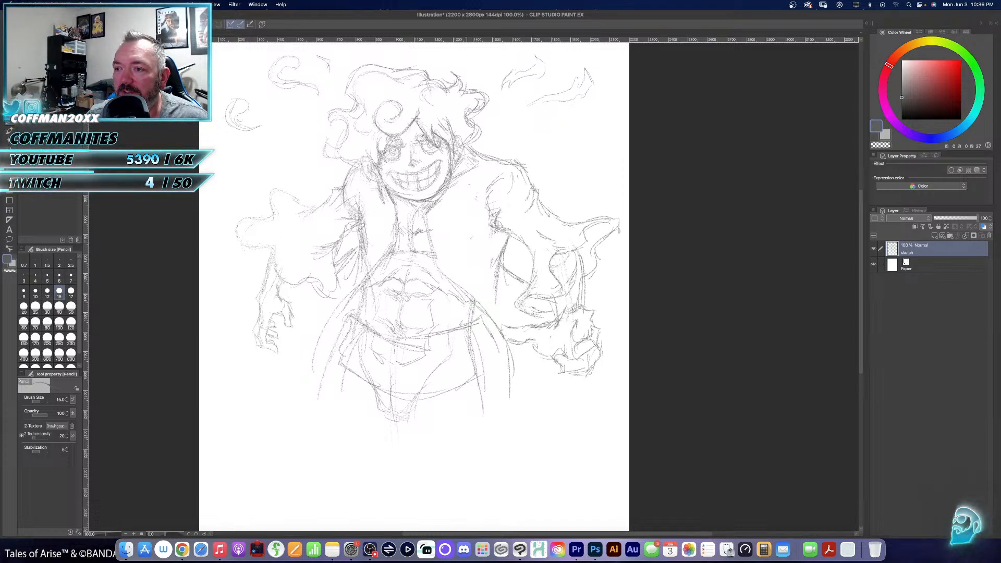
- Erase the old sash and hip guide lines below the waist, and pencil the left-hand coat edge sweeping down past the hip
key("e")
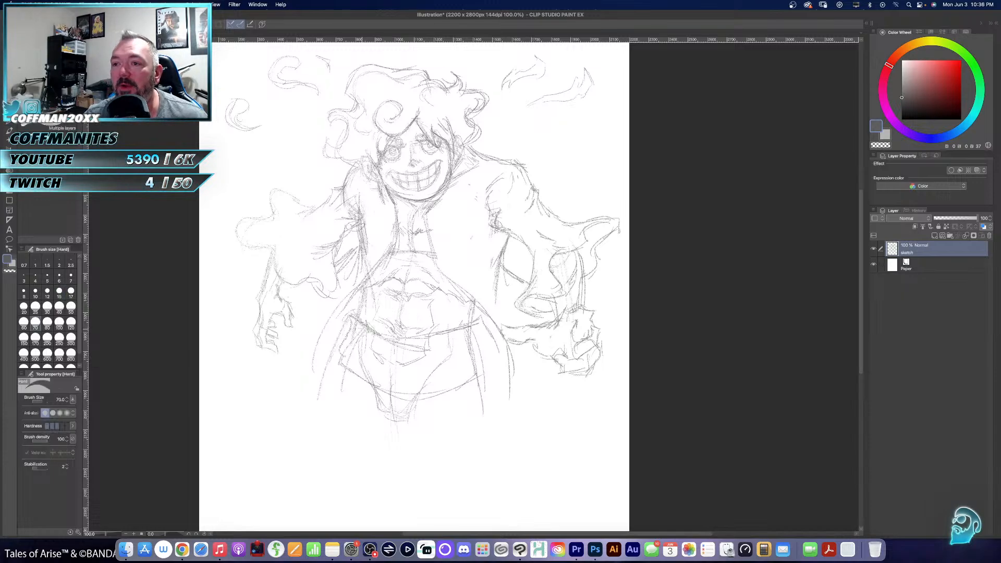
left_click_drag(353, 318, 339, 369)
mouse_move(389, 341)
left_mouse_down()
mouse_move(362, 347)
mouse_move(374, 377)
mouse_move(461, 337)
mouse_move(464, 363)
mouse_move(439, 367)
mouse_move(464, 363)
mouse_move(434, 382)
mouse_move(454, 373)
left_mouse_up()
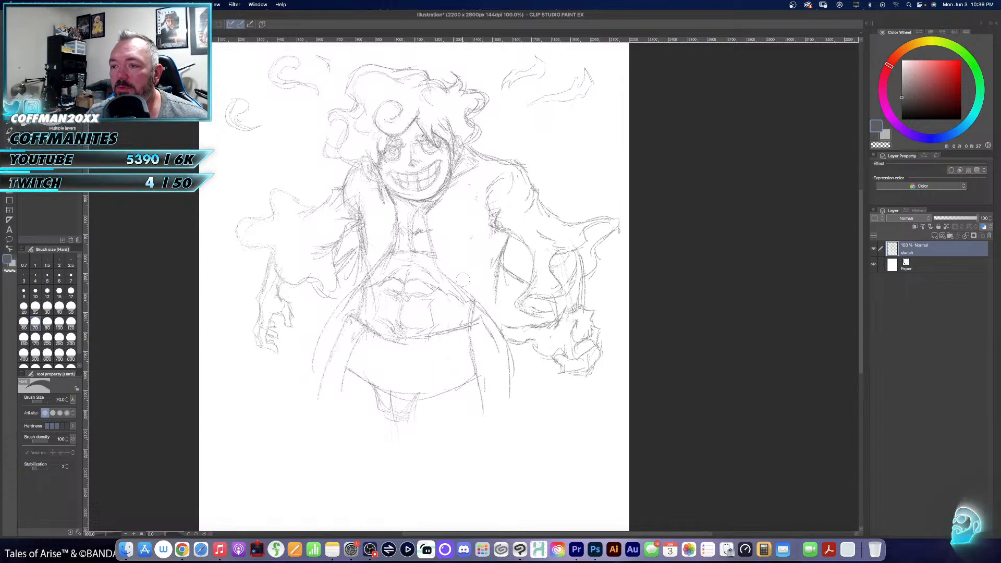
key("p")
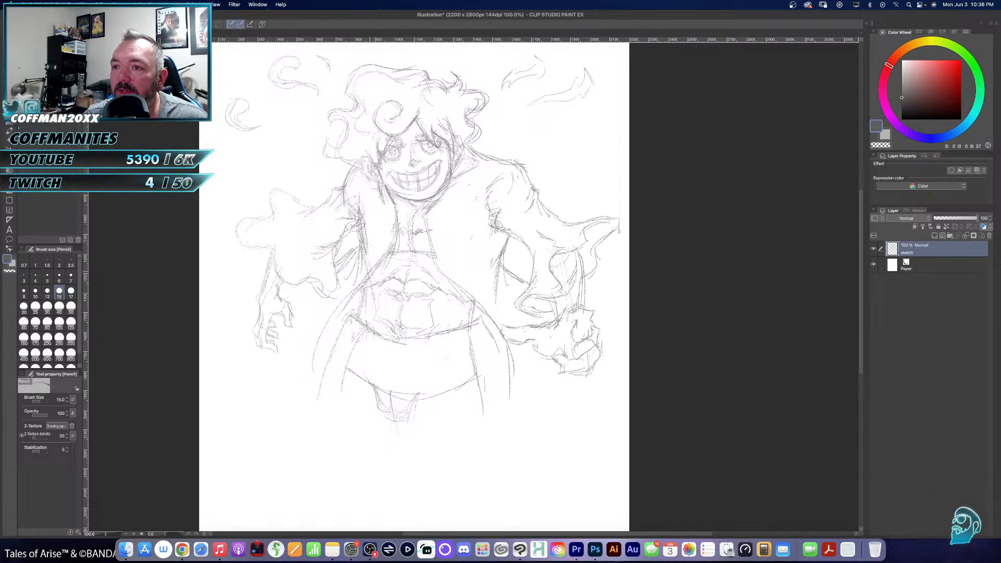
mouse_move(360, 278)
left_mouse_down()
mouse_move(316, 359)
mouse_move(325, 453)
left_mouse_up()
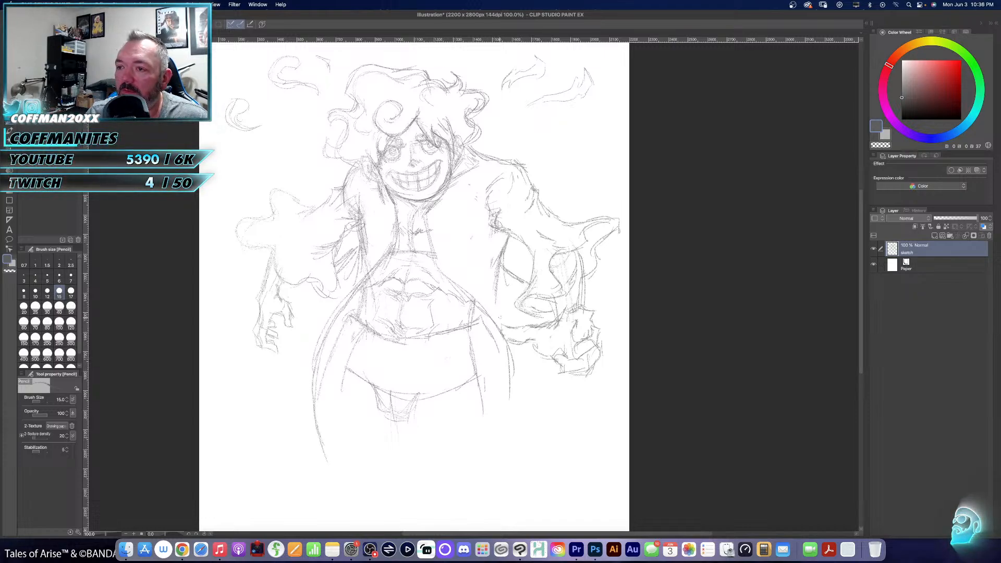
- Replace the right-hand waist and coat contours with a garment edge running from the chest past the hip and flaring outward
key("e")
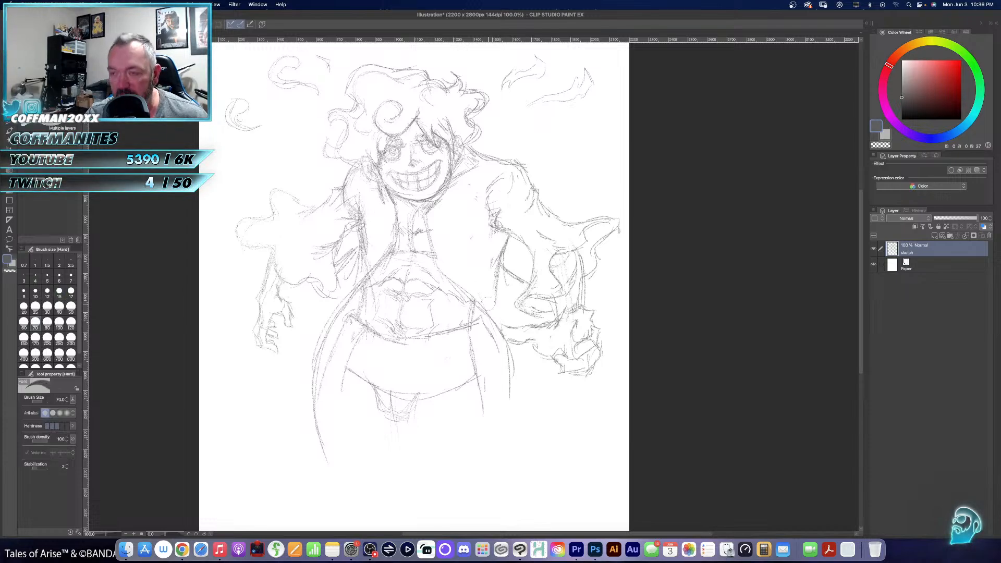
mouse_move(472, 293)
left_mouse_down()
mouse_move(510, 385)
mouse_move(511, 356)
mouse_move(469, 303)
mouse_move(470, 320)
mouse_move(452, 283)
left_mouse_up()
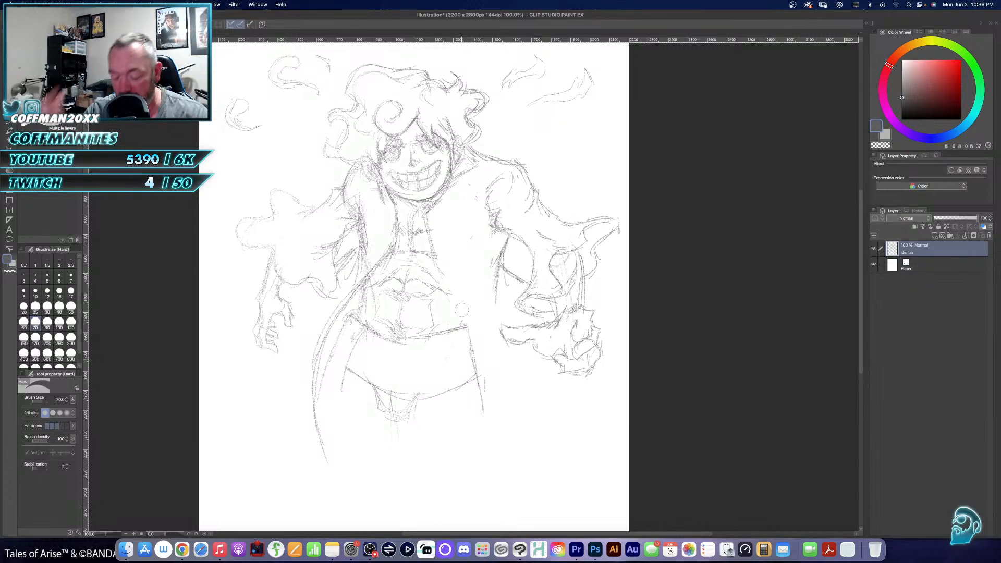
key("p")
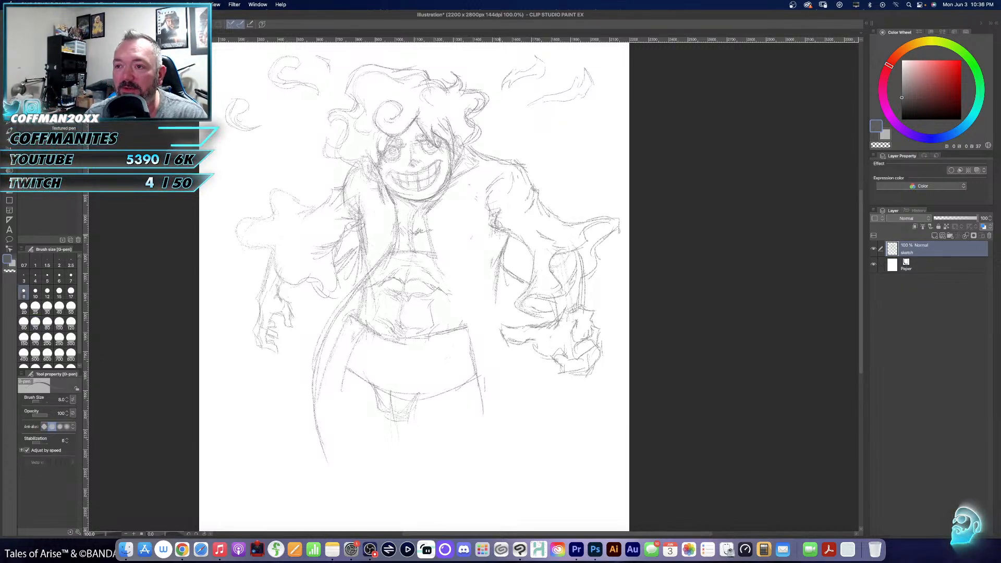
key("p")
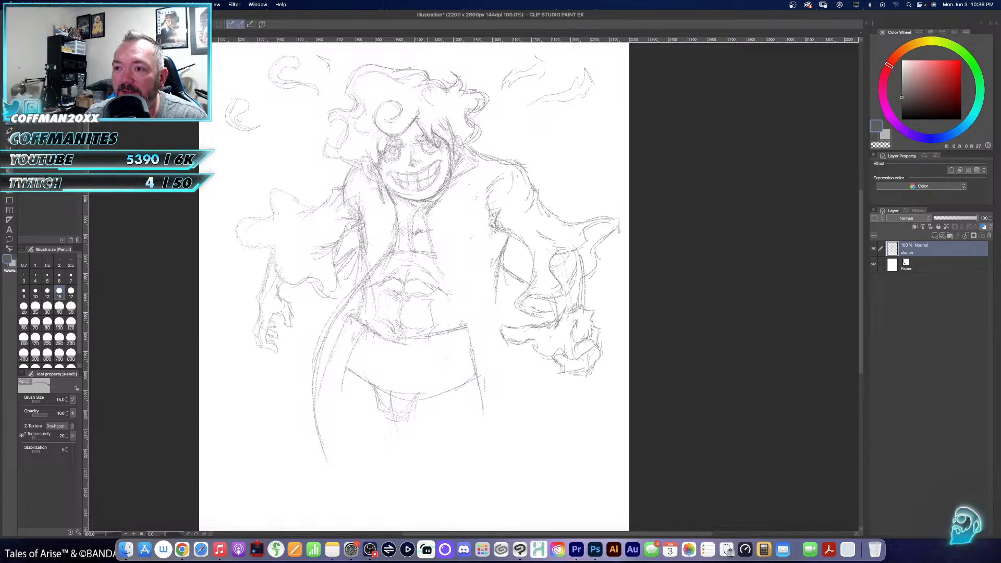
left_click_drag(426, 222, 432, 287)
mouse_move(428, 239)
left_mouse_down()
mouse_move(479, 416)
mouse_move(504, 447)
left_mouse_up()
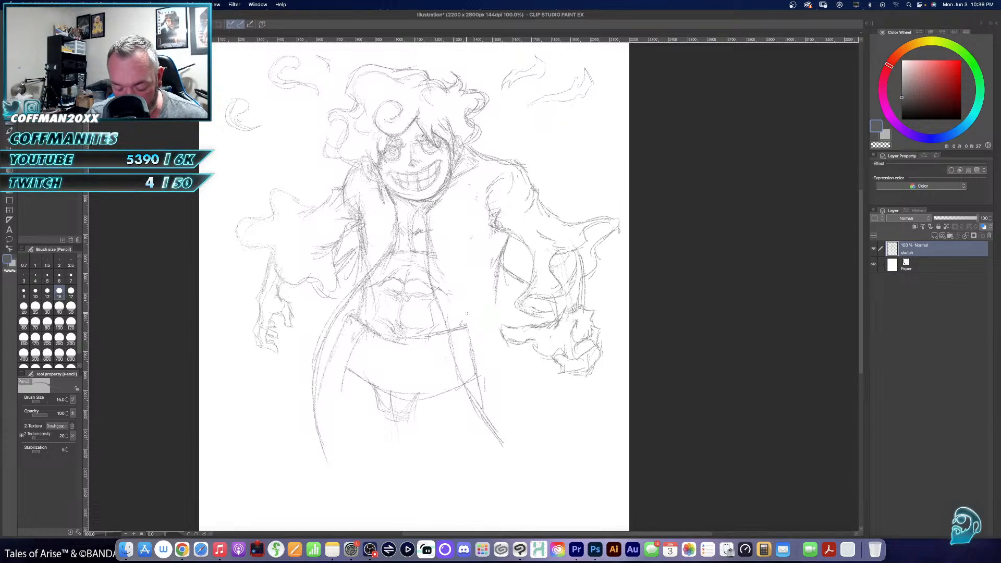
- Erase the leftover right-hand hip line and the crotch guide lines below the sash with the 70 px eraser
key("e")
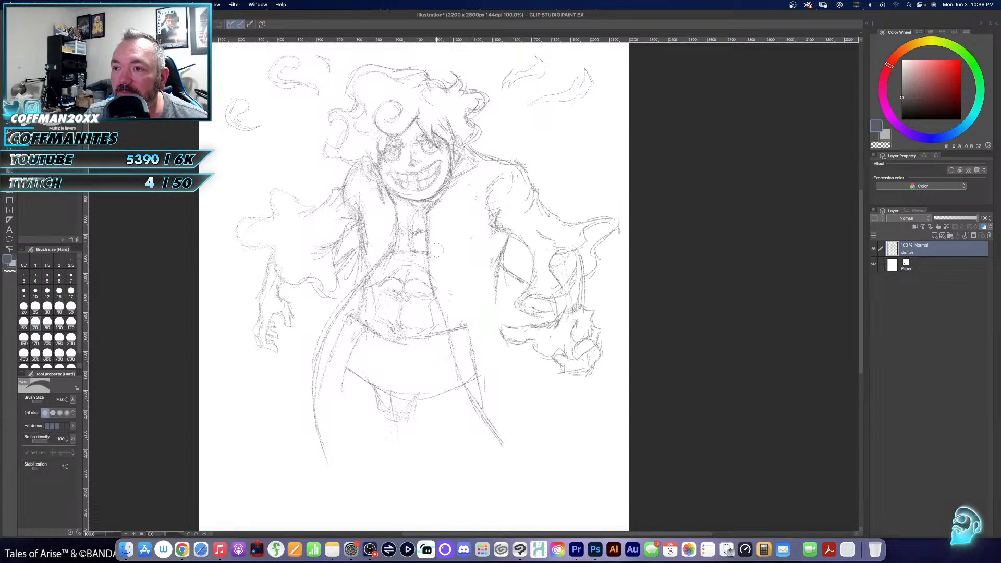
mouse_move(468, 321)
left_mouse_down()
mouse_move(474, 362)
mouse_move(457, 328)
mouse_move(480, 381)
mouse_move(477, 407)
left_mouse_up()
mouse_move(365, 404)
left_mouse_down()
mouse_move(432, 398)
mouse_move(438, 388)
left_mouse_up()
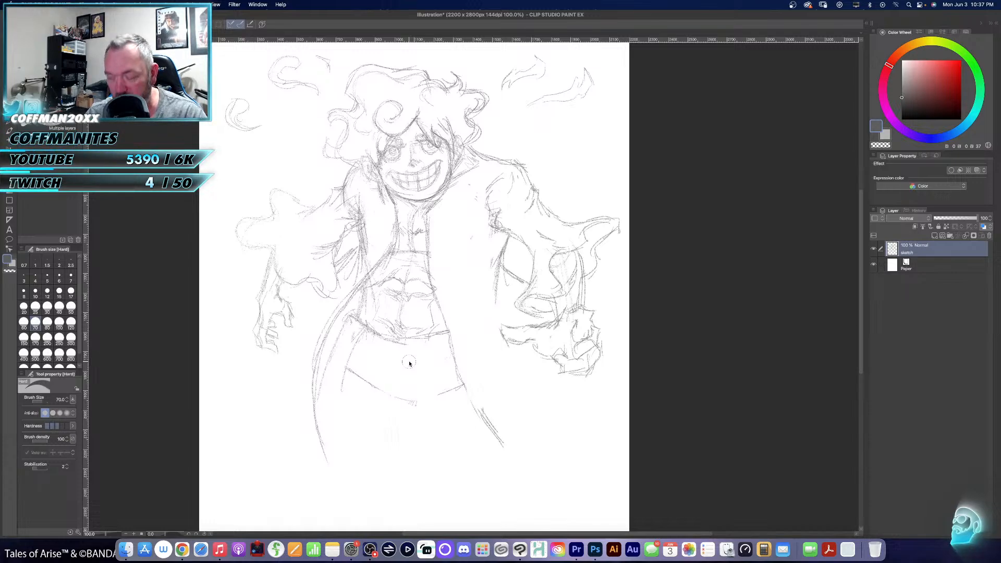
- Pencil the inner edge and a fold line of the left-hand coat tail, running down from the waist
key("p")
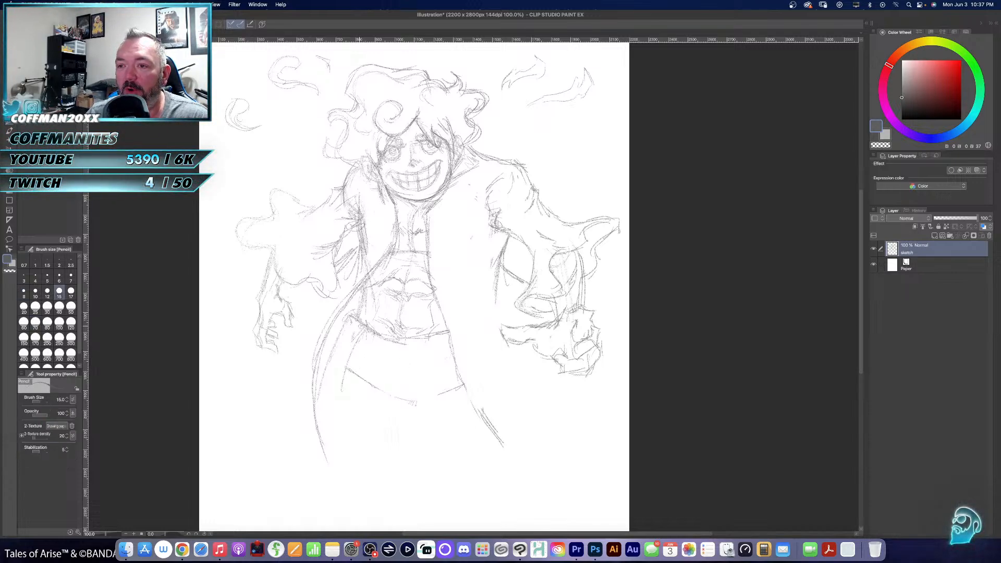
left_click_drag(343, 371, 332, 463)
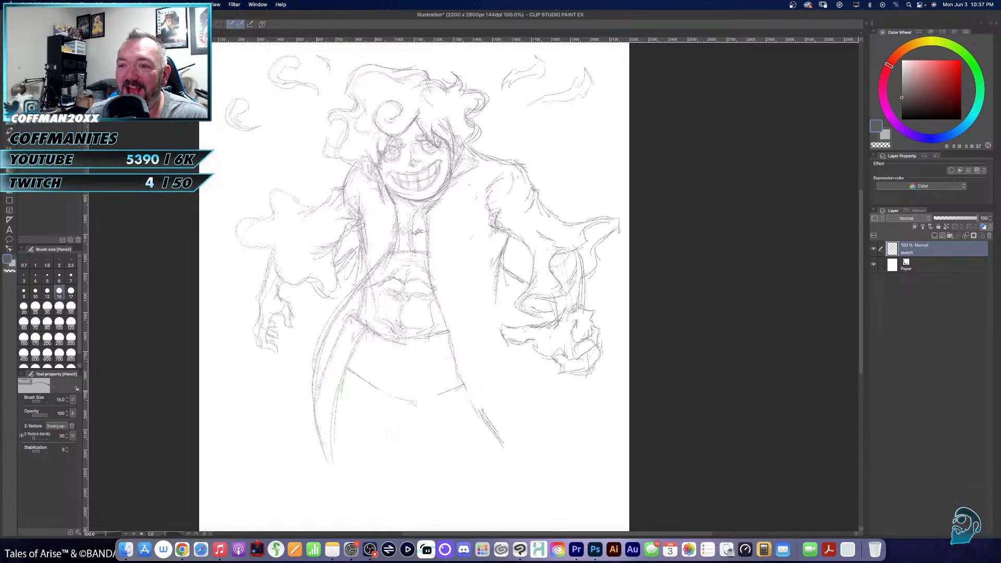
left_click_drag(353, 323, 315, 380)
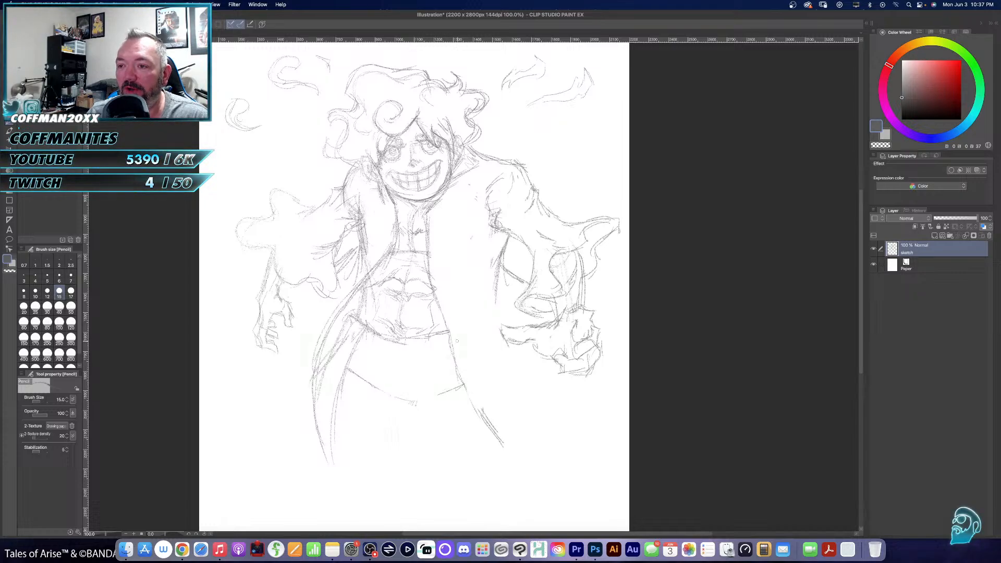
- Pencil the lower edge of the waist sash and curved fabric folds wrapping across it
left_click_drag(398, 397, 461, 386)
left_click_drag(376, 337, 428, 363)
left_click_drag(390, 342, 458, 350)
mouse_move(364, 356)
left_mouse_down()
mouse_move(398, 374)
mouse_move(398, 391)
mouse_move(448, 372)
mouse_move(457, 392)
left_mouse_up()
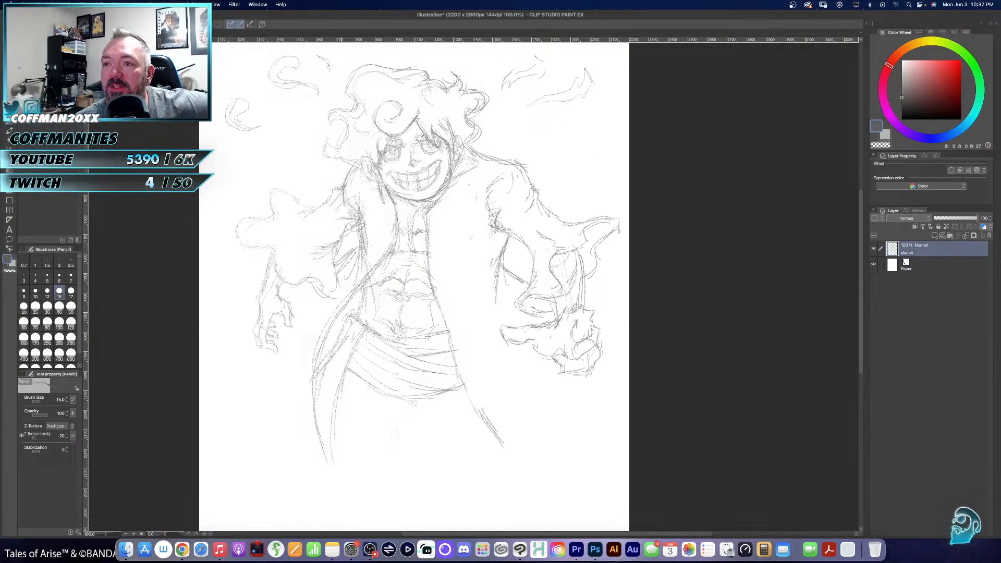
- Retrace the left-hand sleeve with darker pencil lines, covering its folds and wavy flared cuff, and firm up the forearm below it
mouse_move(342, 186)
left_mouse_down()
mouse_move(329, 190)
mouse_move(335, 208)
mouse_move(302, 223)
left_mouse_up()
left_click_drag(304, 221, 300, 231)
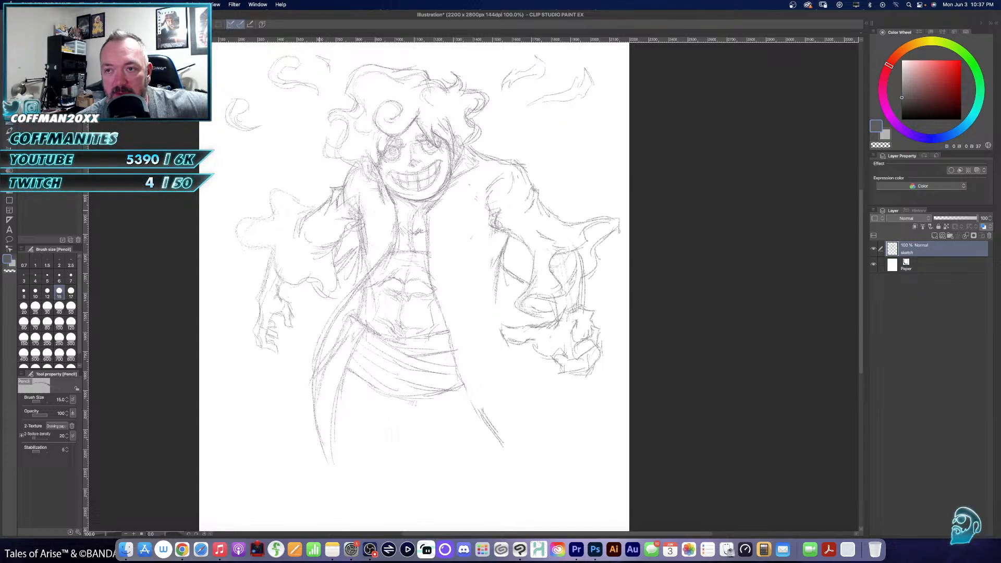
mouse_move(271, 187)
left_mouse_down()
mouse_move(268, 204)
mouse_move(287, 209)
mouse_move(269, 219)
left_mouse_up()
mouse_move(279, 208)
left_mouse_down()
mouse_move(251, 217)
mouse_move(235, 243)
mouse_move(267, 251)
left_mouse_up()
mouse_move(253, 246)
left_mouse_down()
mouse_move(273, 253)
mouse_move(261, 261)
mouse_move(282, 281)
left_mouse_up()
left_click_drag(276, 268, 337, 297)
mouse_move(337, 263)
left_mouse_down()
mouse_move(332, 283)
mouse_move(324, 249)
mouse_move(342, 234)
left_mouse_up()
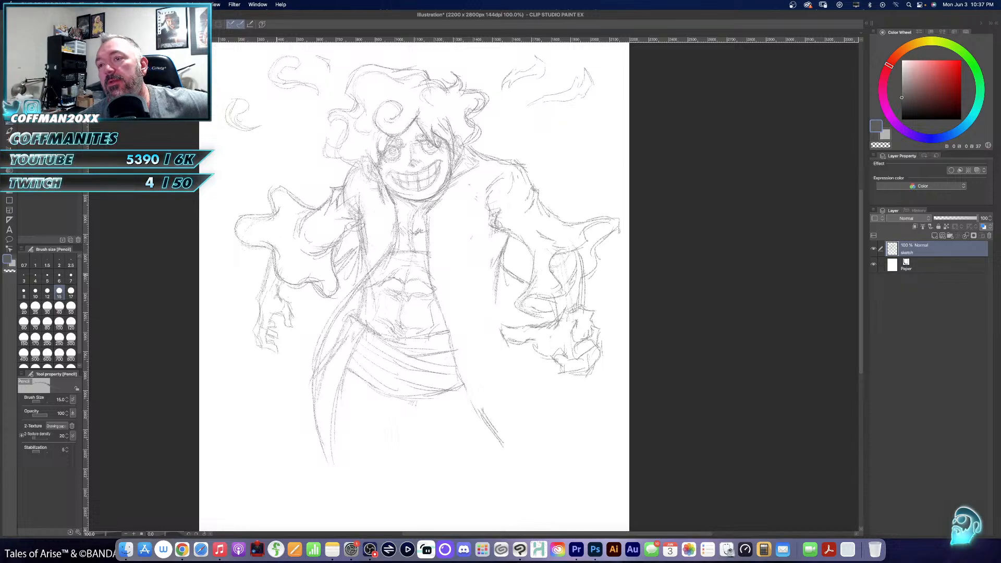
left_click_drag(269, 266, 256, 335)
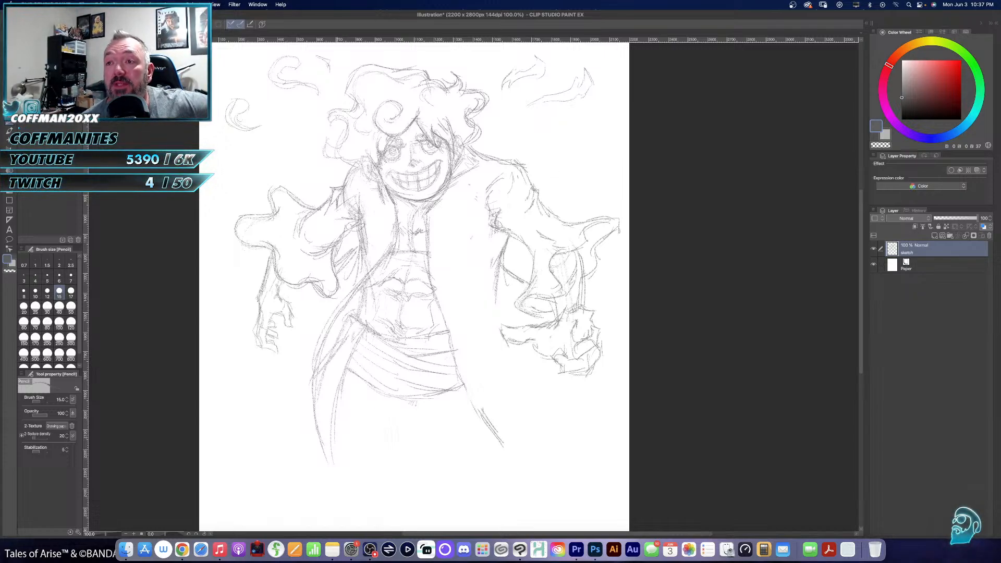
- Erase the lower left-hand hair curls and pencil a smaller curl beside the forehead
key("e")
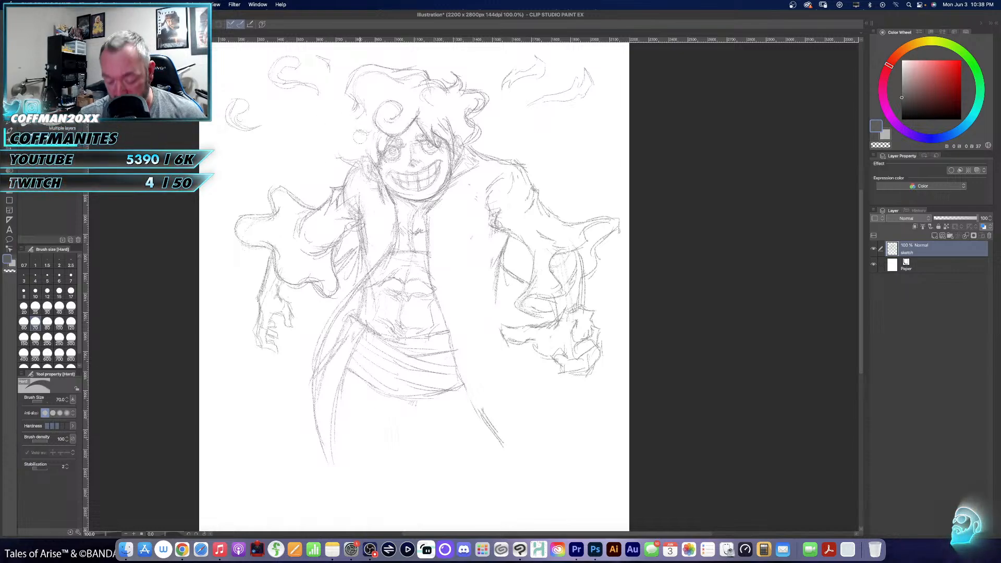
key("p")
key("p")
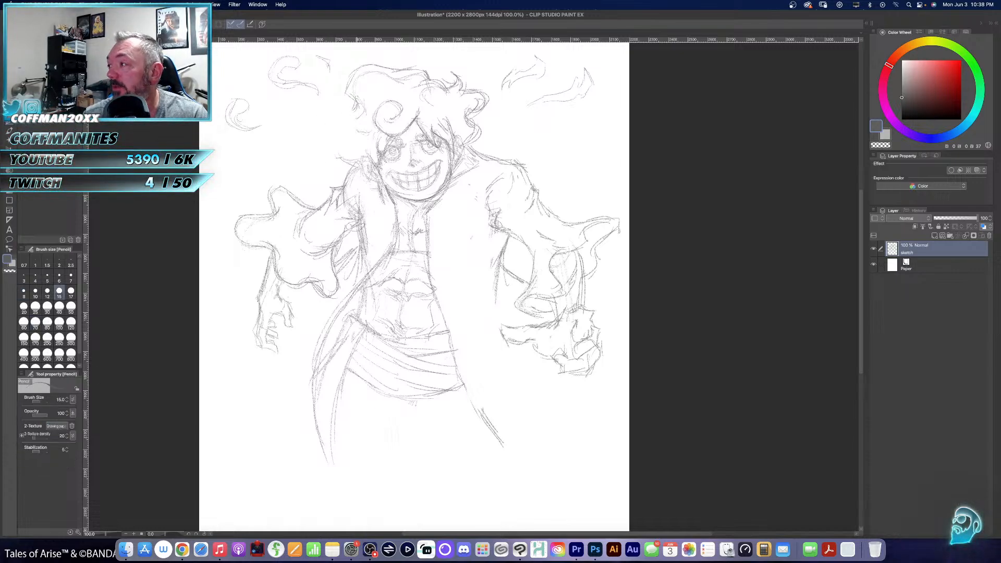
mouse_move(358, 100)
left_mouse_down()
mouse_move(342, 128)
mouse_move(360, 124)
left_mouse_up()
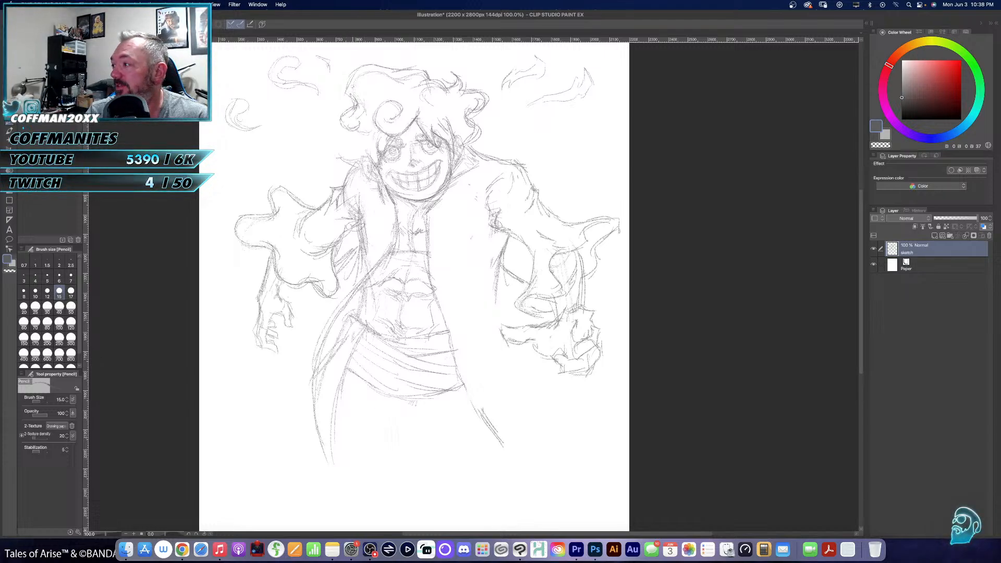
- Erase the remaining left-hand curls and the crown outline of the hair with the 70 px eraser
key("e")
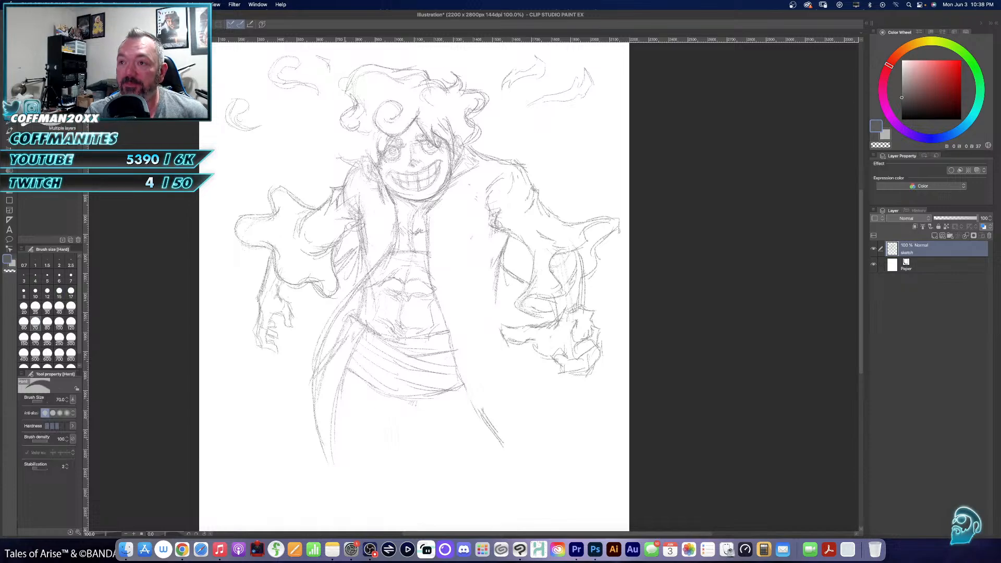
mouse_move(343, 83)
left_mouse_down()
mouse_move(349, 125)
mouse_move(347, 102)
mouse_move(358, 116)
mouse_move(406, 79)
mouse_move(422, 98)
left_mouse_up()
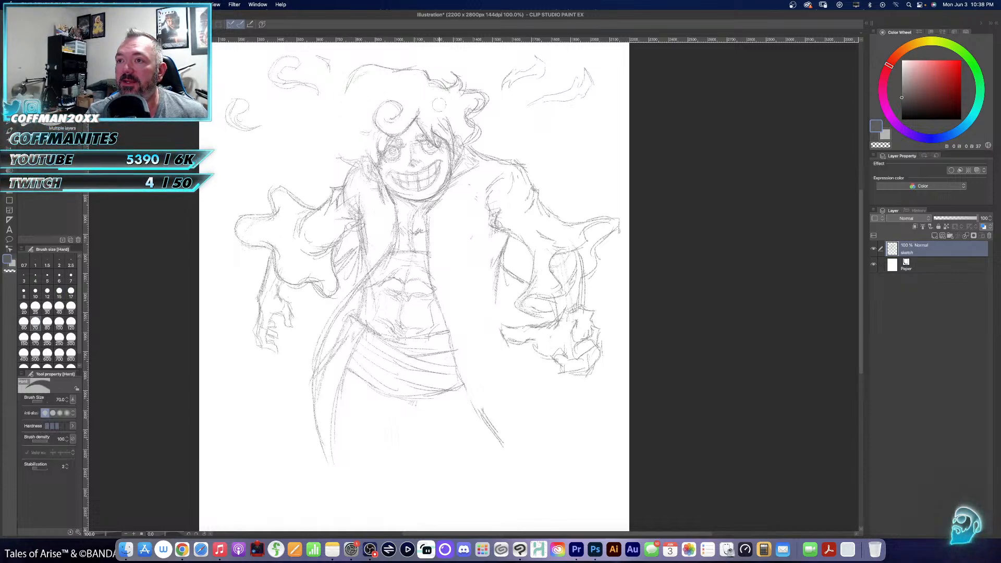
key("p")
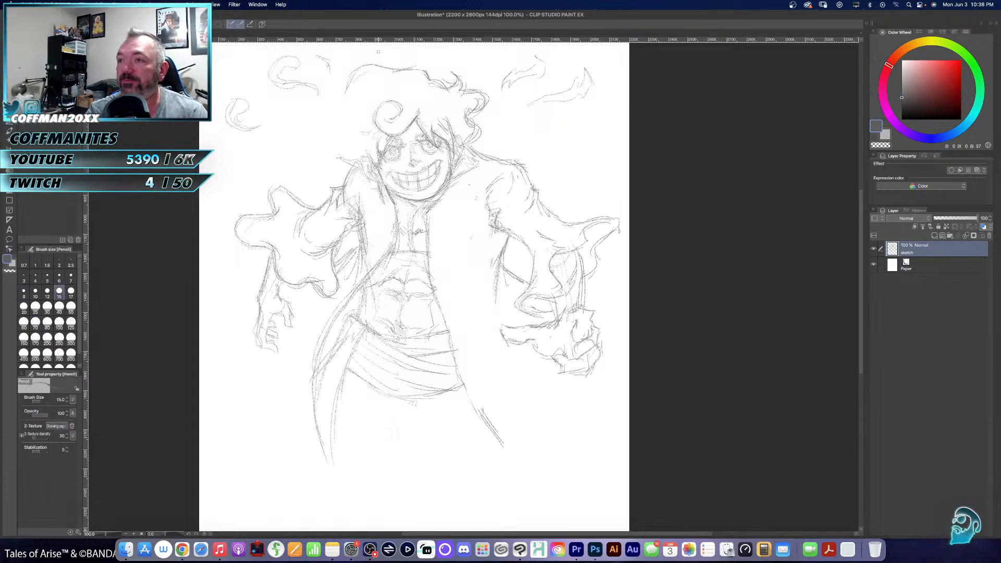
mouse_move(347, 101)
left_mouse_down()
mouse_move(357, 67)
mouse_move(375, 59)
mouse_move(419, 68)
mouse_move(375, 67)
mouse_move(390, 80)
mouse_move(418, 75)
mouse_move(379, 66)
mouse_move(354, 103)
left_mouse_up()
key("e")
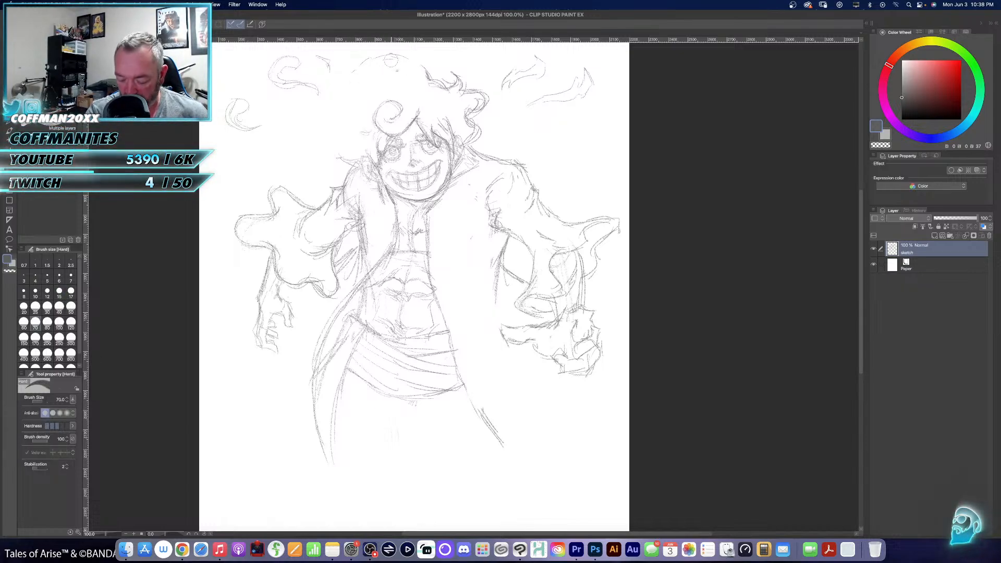
- Pencil a higher, rounder crown outline for the hair with curls turning in on its left-hand side
key("p")
key("p")
mouse_move(355, 71)
left_mouse_down()
mouse_move(398, 54)
mouse_move(429, 80)
left_mouse_up()
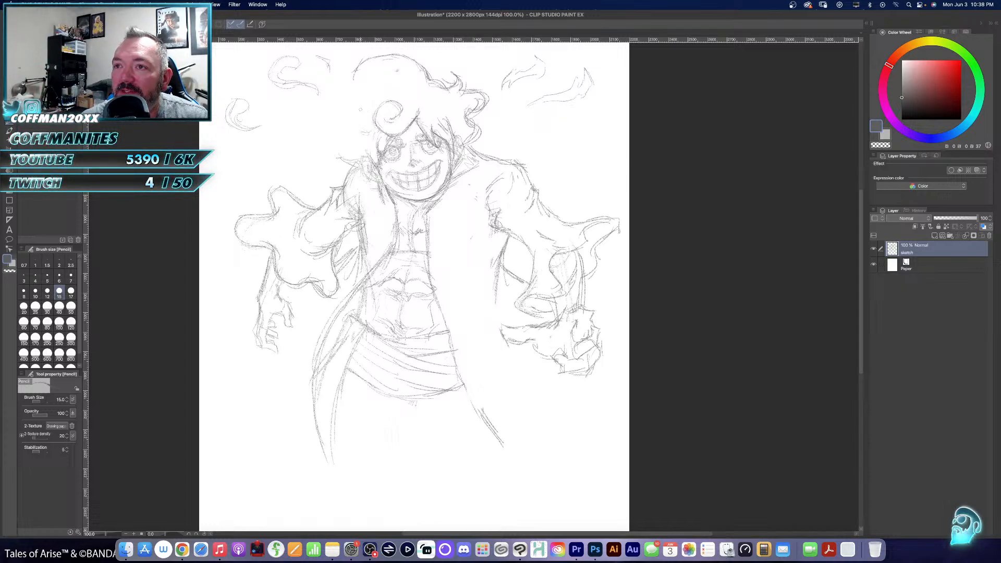
left_click_drag(351, 80, 364, 94)
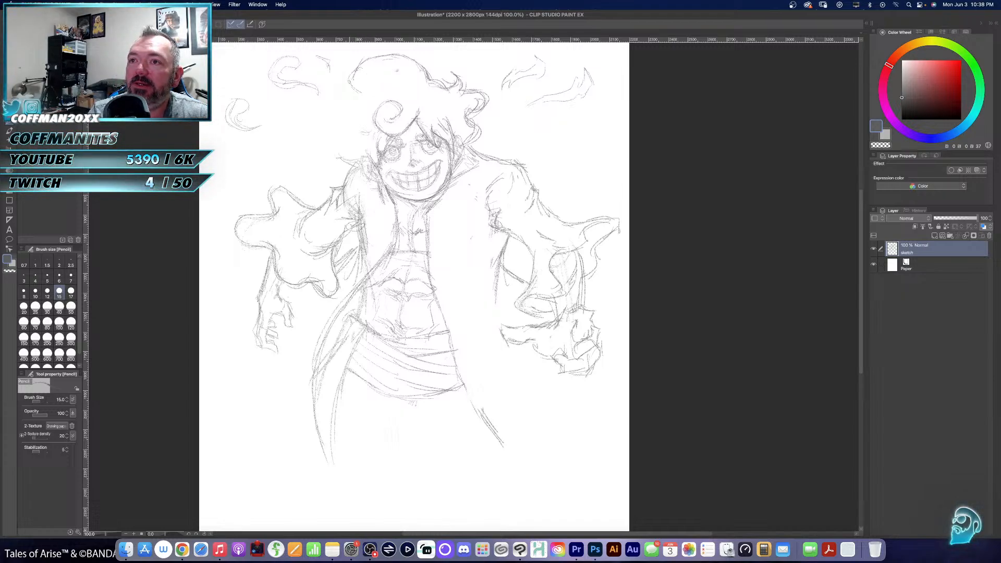
mouse_move(350, 81)
left_mouse_down()
mouse_move(355, 112)
mouse_move(364, 103)
mouse_move(353, 110)
left_mouse_up()
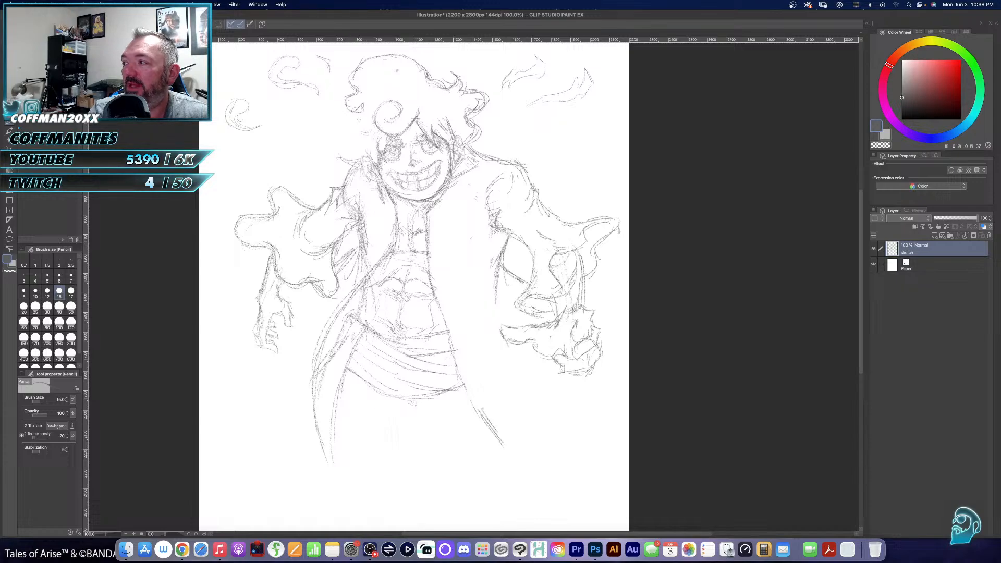
- Pencil the small curls beside the face and forehead, and a long outer left-hand lock curving down toward the collar
mouse_move(359, 125)
left_mouse_down()
mouse_move(368, 126)
mouse_move(351, 132)
mouse_move(360, 139)
mouse_move(377, 134)
mouse_move(378, 177)
left_mouse_up()
mouse_move(393, 138)
left_mouse_down()
mouse_move(385, 163)
mouse_move(412, 126)
mouse_move(392, 103)
mouse_move(403, 113)
left_mouse_up()
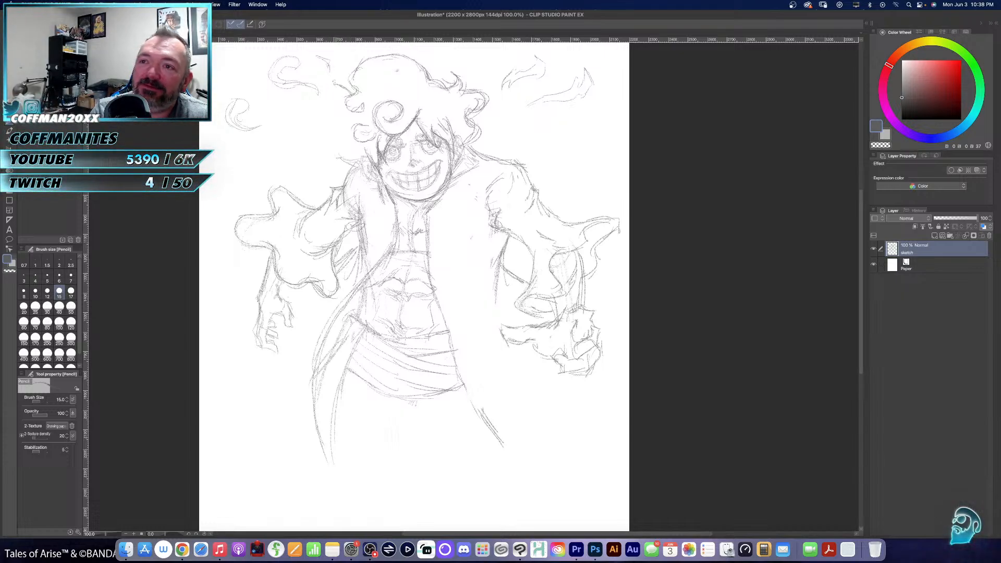
mouse_move(330, 80)
left_mouse_down()
mouse_move(341, 93)
mouse_move(335, 104)
left_mouse_up()
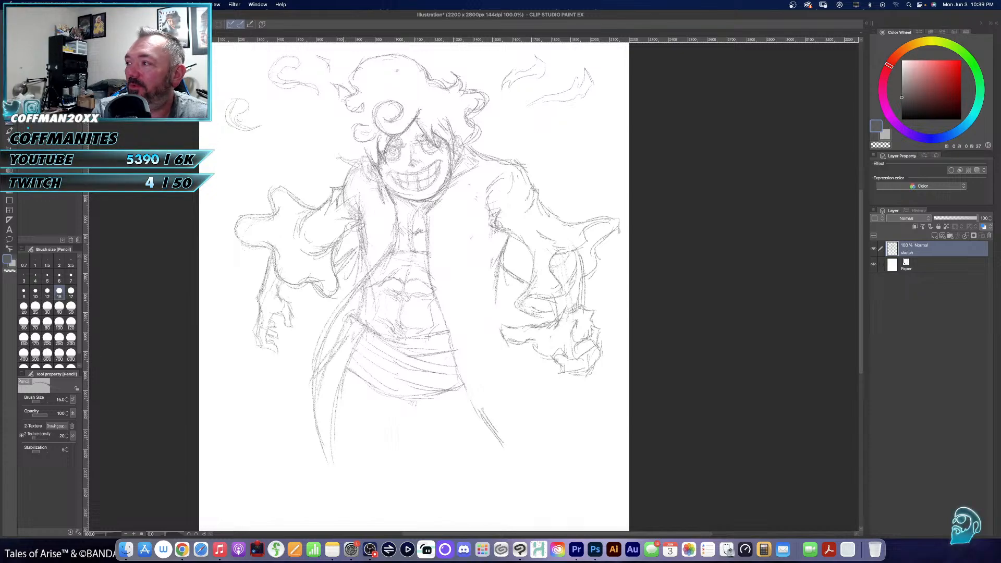
left_click_drag(340, 93, 319, 122)
mouse_move(334, 126)
left_mouse_down()
mouse_move(326, 138)
mouse_move(360, 144)
left_mouse_up()
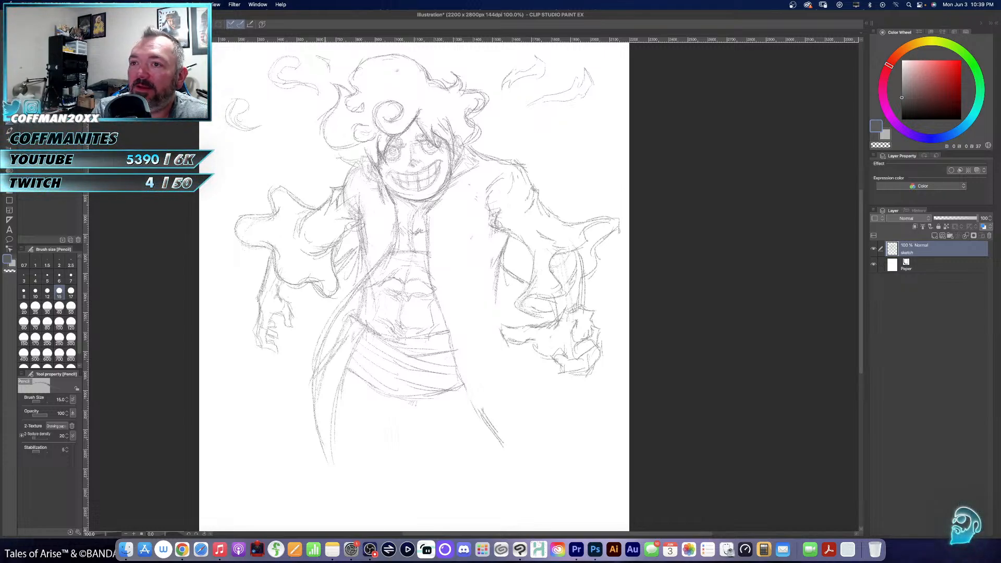
- Pencil the lower end of the left-hand hair lock beside the ear and collar, and erase the loose curl above it with the 70 px eraser
left_click_drag(343, 147, 375, 181)
left_click_drag(367, 182, 381, 183)
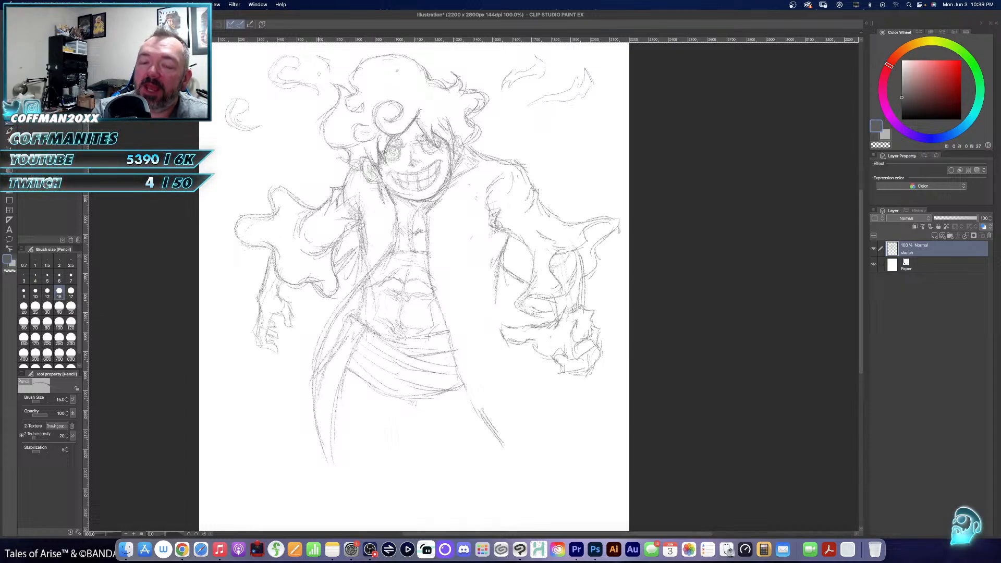
key("e")
mouse_move(301, 60)
left_mouse_down()
mouse_move(270, 87)
mouse_move(300, 94)
mouse_move(323, 78)
left_mouse_up()
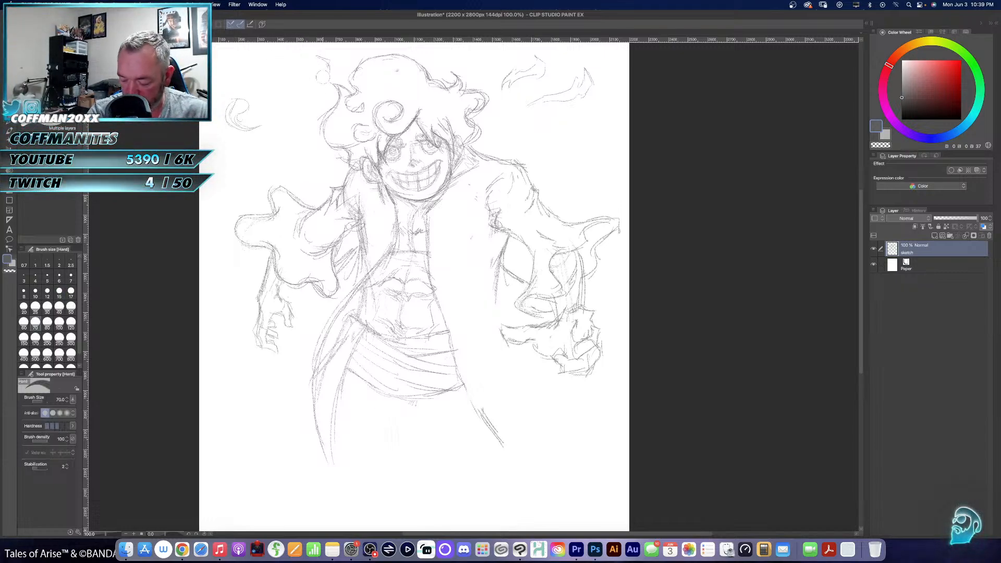
- Pencil new wispy curls off both upper sides of the hair, and add fold lines at the coat's right-hand armpit
key("p")
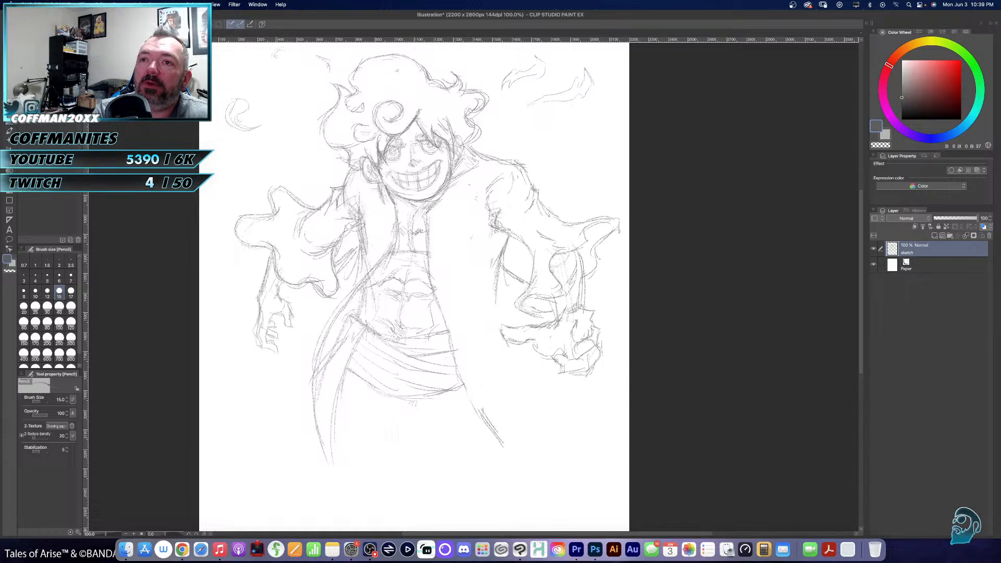
mouse_move(307, 77)
left_mouse_down()
mouse_move(288, 53)
mouse_move(285, 65)
mouse_move(277, 60)
mouse_move(324, 81)
left_mouse_up()
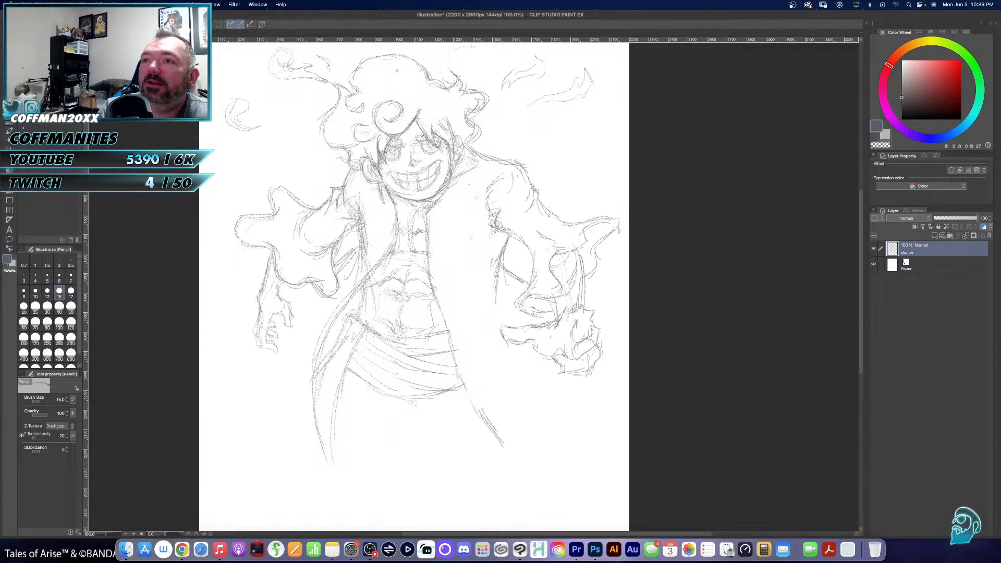
mouse_move(476, 50)
left_mouse_down()
mouse_move(481, 65)
mouse_move(468, 57)
mouse_move(476, 51)
mouse_move(456, 47)
mouse_move(451, 60)
mouse_move(457, 53)
left_mouse_up()
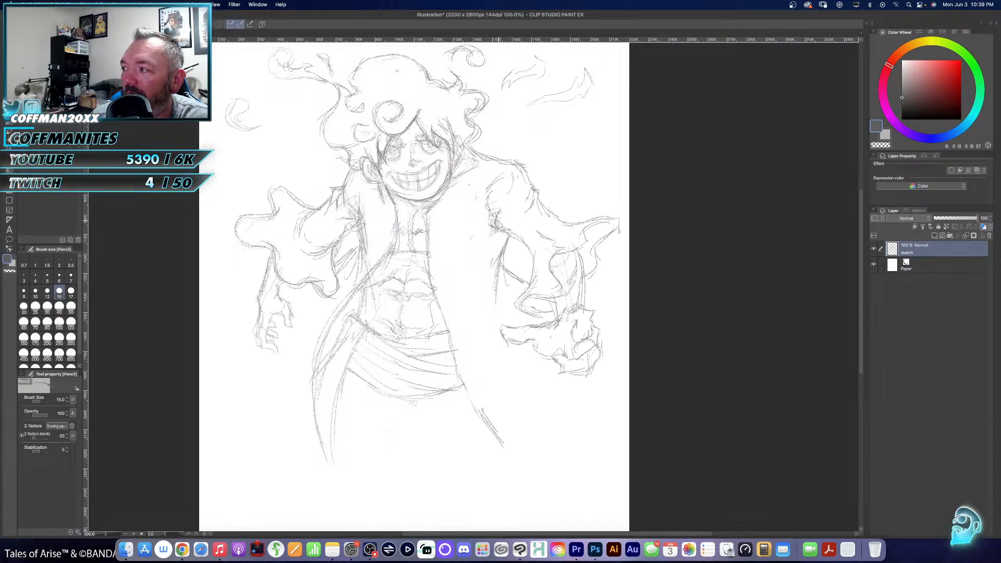
mouse_move(488, 204)
left_mouse_down()
mouse_move(481, 229)
mouse_move(497, 230)
left_mouse_up()
left_click_drag(481, 212, 489, 226)
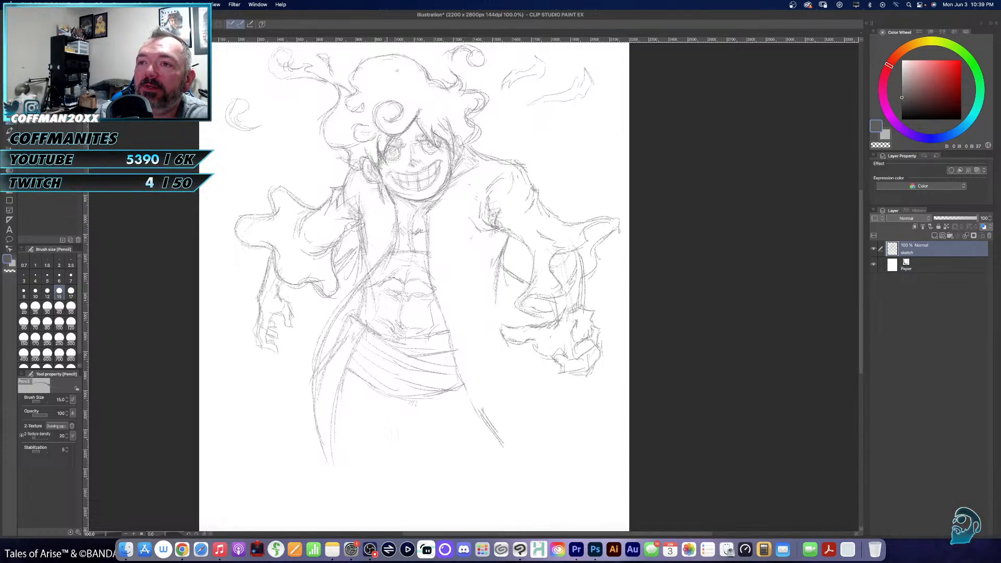
- Darken the facial features with the 15 px pencil, reinforcing the eyes, brows, nose, grin outline and teeth
mouse_move(389, 161)
left_mouse_down()
mouse_move(402, 138)
mouse_move(396, 148)
mouse_move(423, 136)
left_mouse_up()
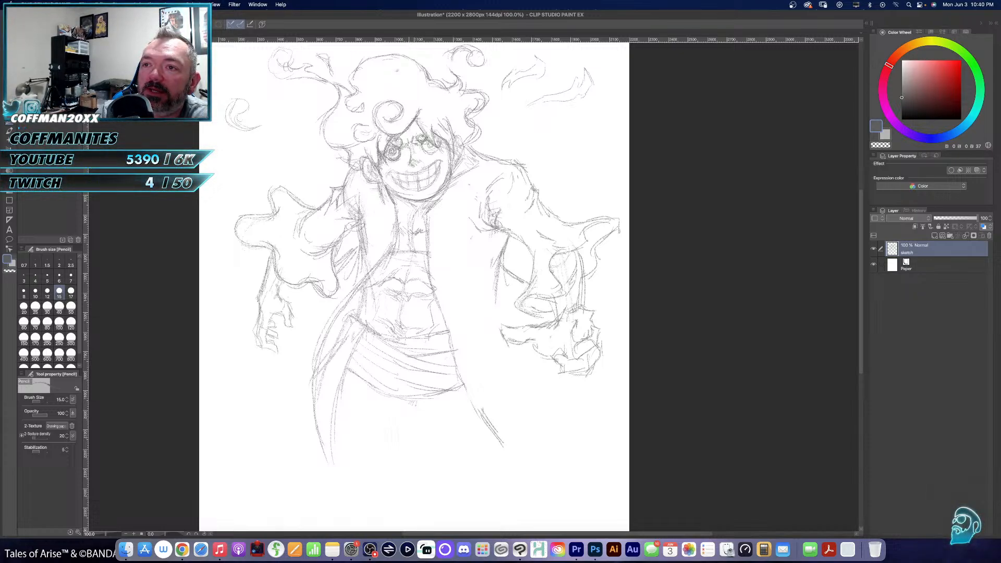
mouse_move(416, 159)
left_mouse_down()
mouse_move(406, 175)
mouse_move(444, 164)
left_mouse_up()
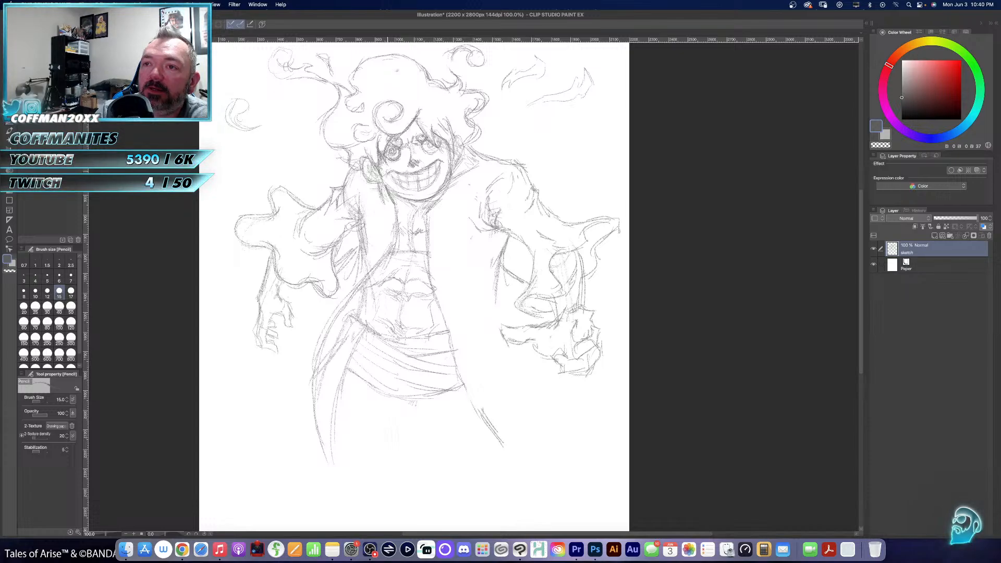
mouse_move(393, 184)
left_mouse_down()
mouse_move(416, 192)
mouse_move(437, 179)
mouse_move(442, 160)
left_mouse_up()
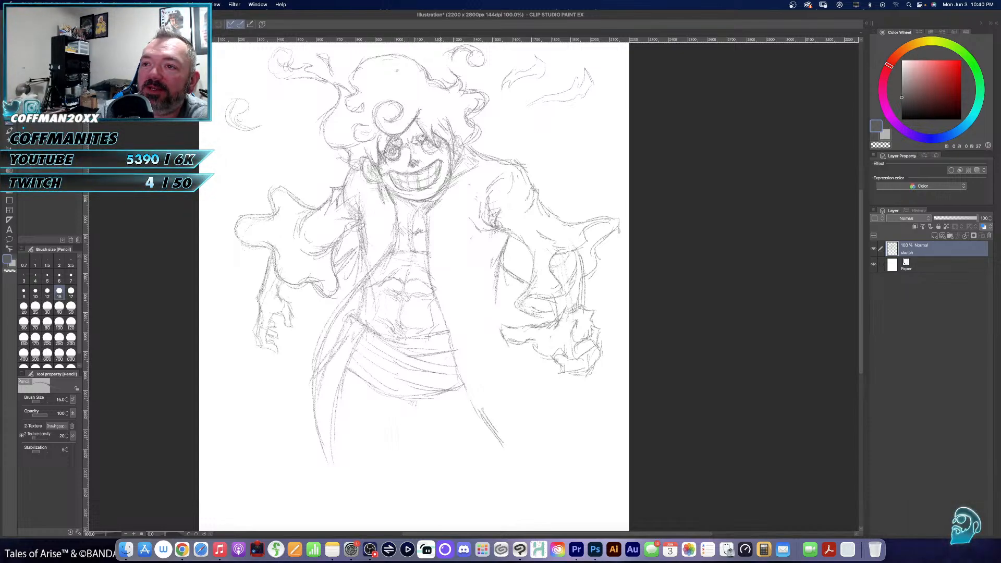
mouse_move(389, 176)
left_mouse_down()
mouse_move(412, 183)
mouse_move(443, 170)
mouse_move(407, 189)
left_mouse_up()
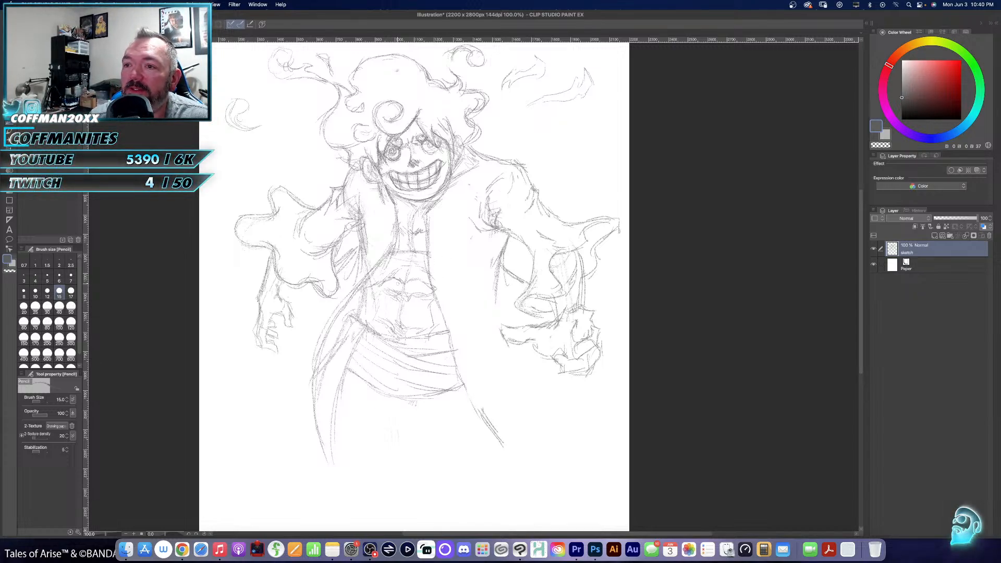
- Pencil darker abdominal muscle lines with shading down the centre of the torso, and touch up the left-hand ear
mouse_move(391, 296)
left_mouse_down()
mouse_move(378, 288)
mouse_move(405, 267)
left_mouse_up()
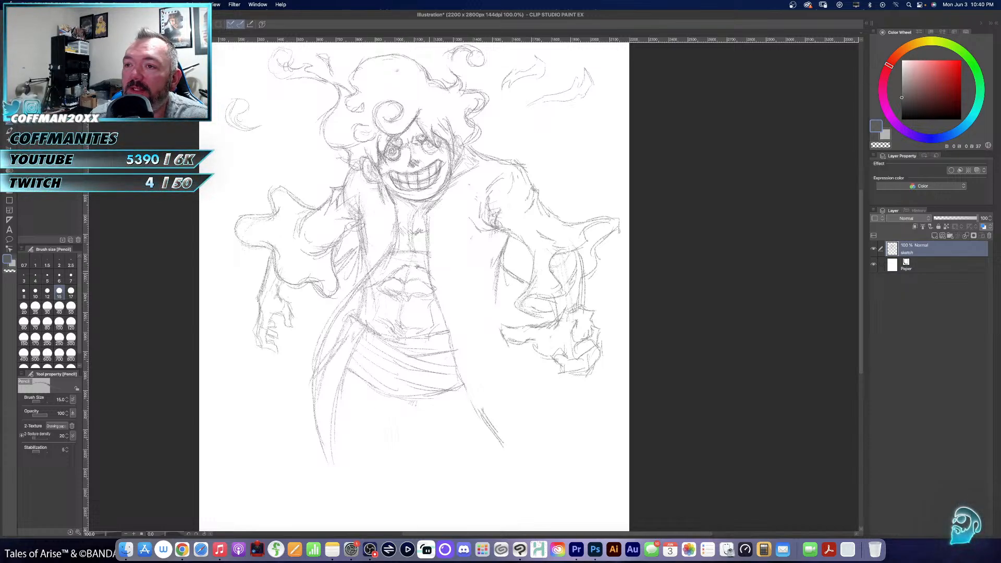
mouse_move(405, 285)
left_mouse_down()
mouse_move(395, 323)
mouse_move(403, 320)
left_mouse_up()
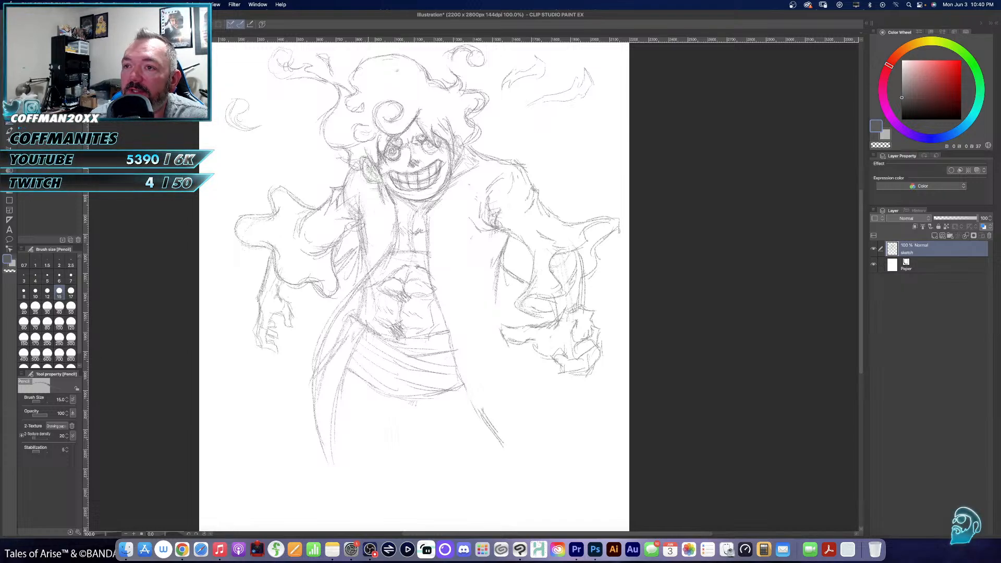
left_click_drag(367, 164, 375, 177)
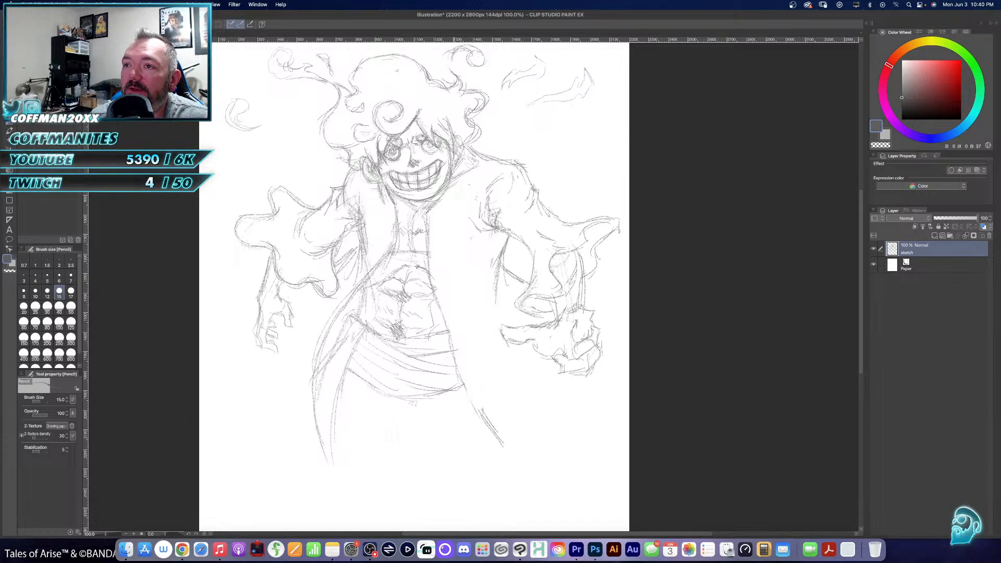
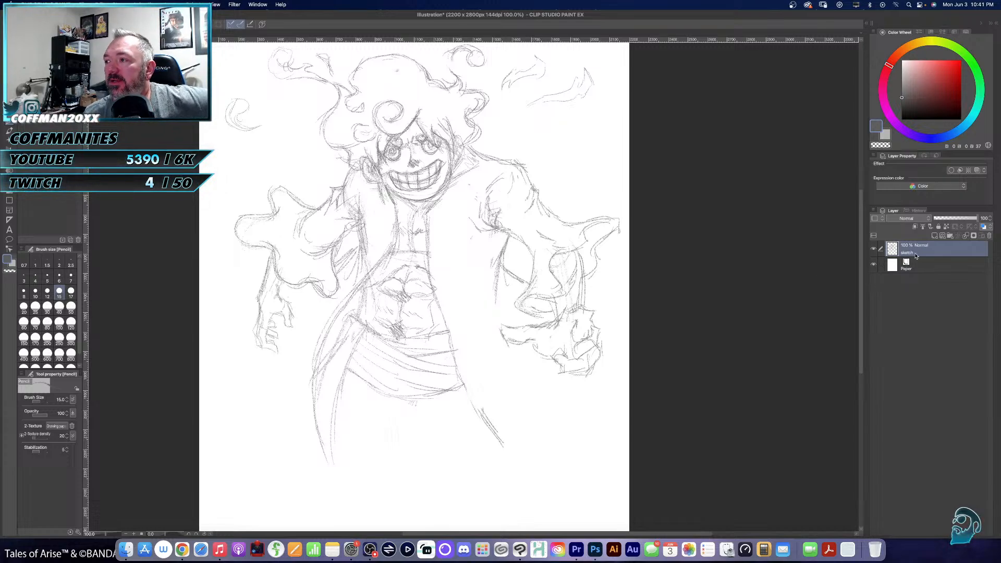
- Add a new raster layer above the sketch layer, and lower the sketch layer's opacity to 35%
left_click(935, 236)
left_click(921, 266)
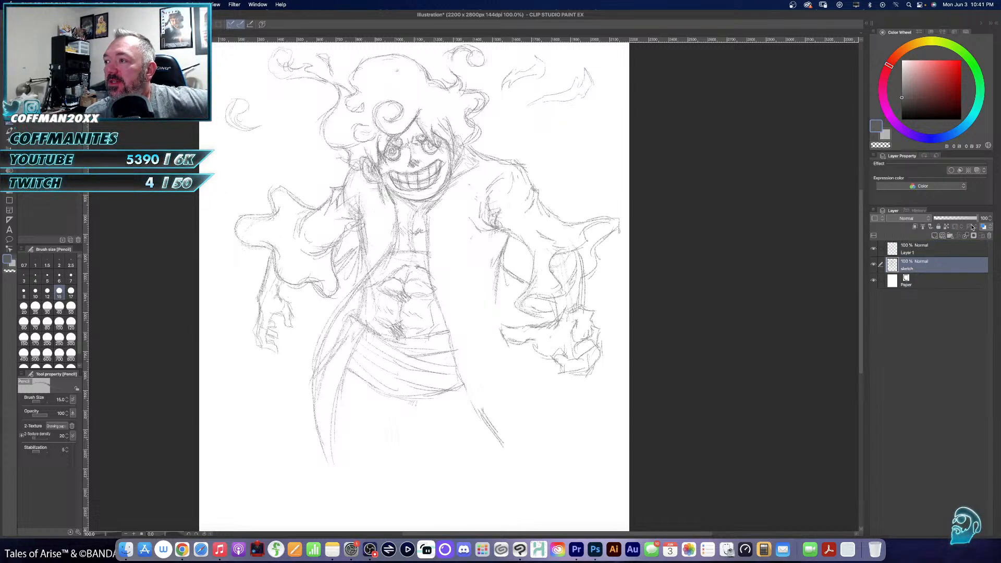
left_click(951, 218)
left_click_drag(950, 218, 949, 215)
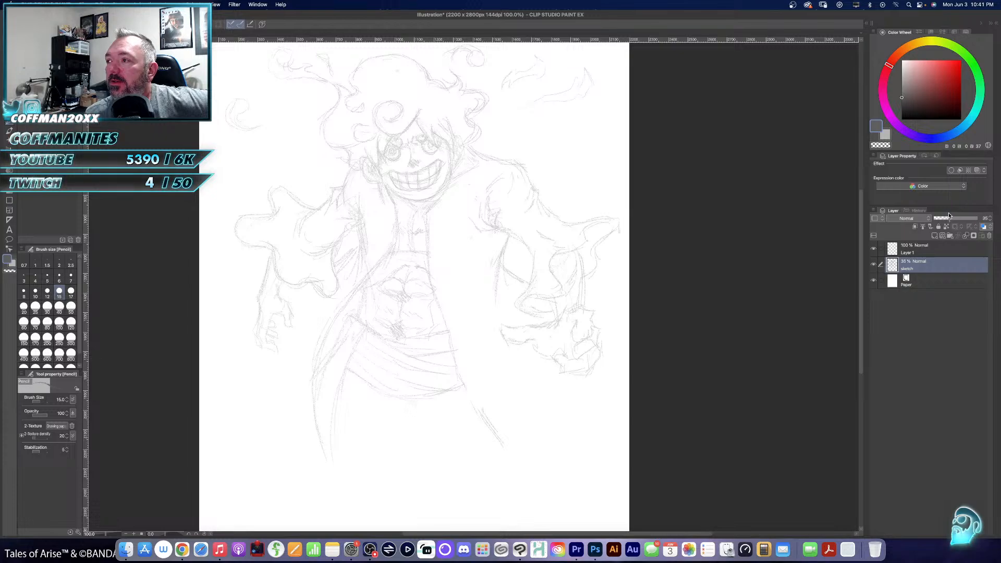
- On Layer 1, trace the spiral forehead curl and the pointed bangs framing the face with the 15 px pencil
key("super+space")
left_click(456, 183)
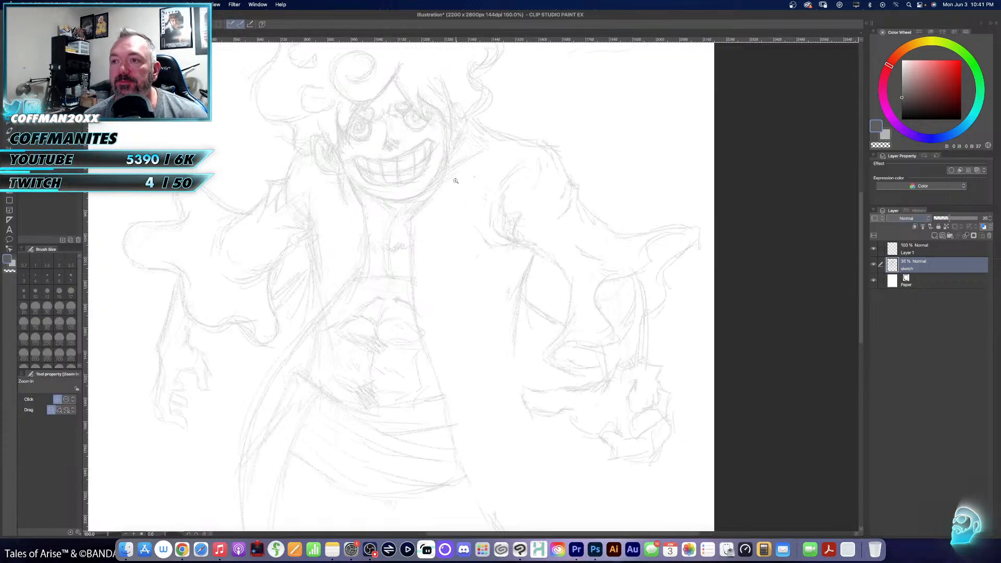
left_click_drag(456, 180, 495, 307)
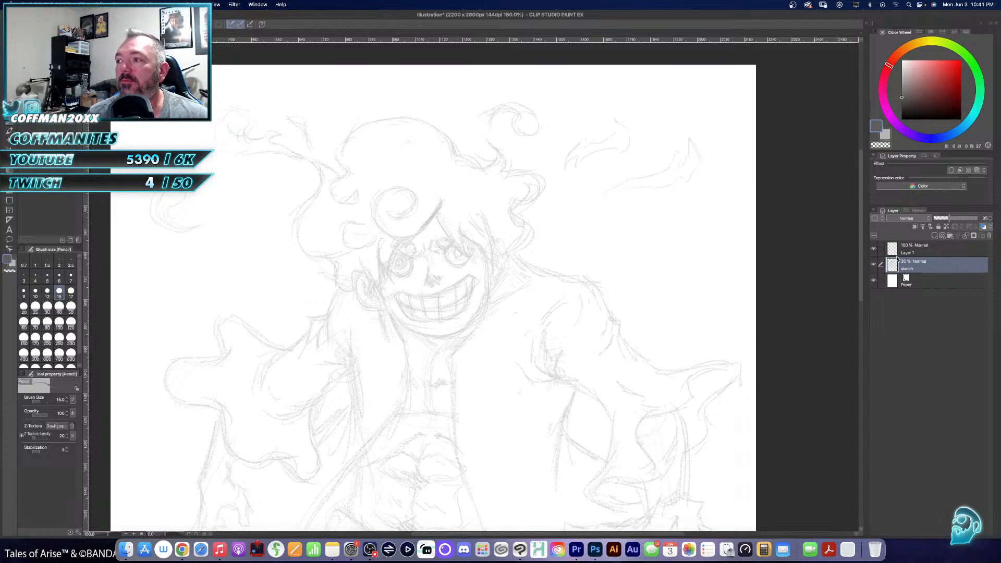
left_click(915, 255)
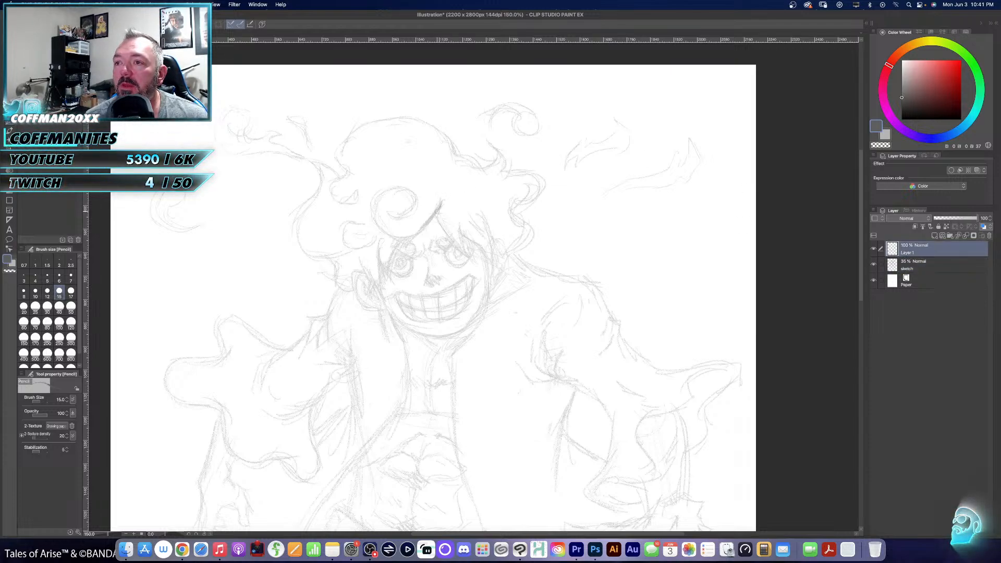
mouse_move(443, 200)
left_mouse_down()
mouse_move(422, 227)
mouse_move(412, 218)
mouse_move(422, 201)
mouse_move(379, 194)
mouse_move(378, 234)
mouse_move(404, 238)
mouse_move(423, 225)
mouse_move(394, 252)
mouse_move(381, 276)
mouse_move(393, 283)
mouse_move(373, 288)
mouse_move(379, 278)
left_mouse_up()
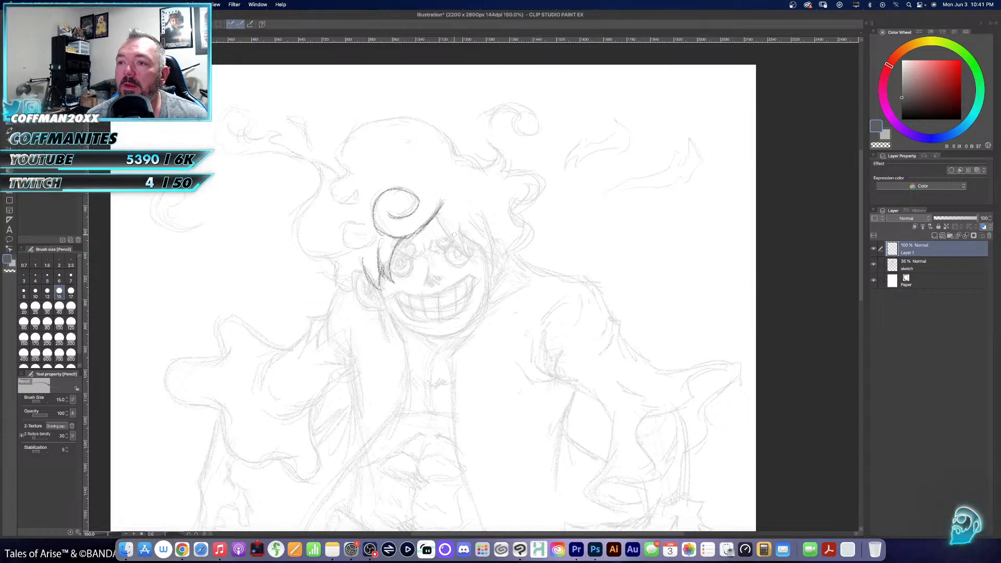
mouse_move(437, 218)
left_mouse_down()
mouse_move(470, 256)
mouse_move(466, 241)
mouse_move(486, 252)
mouse_move(488, 266)
left_mouse_up()
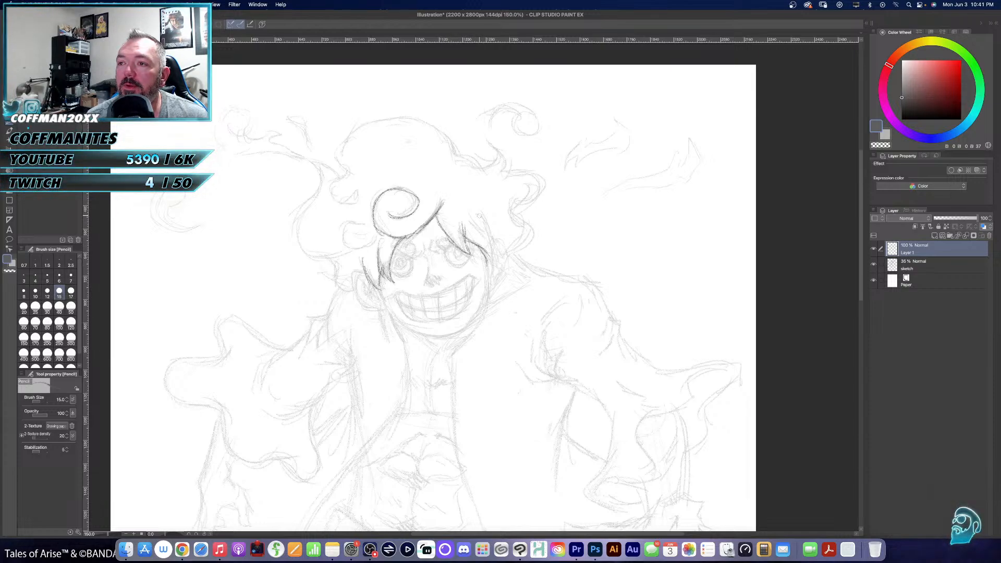
mouse_move(479, 216)
left_mouse_down()
mouse_move(491, 256)
mouse_move(484, 271)
left_mouse_up()
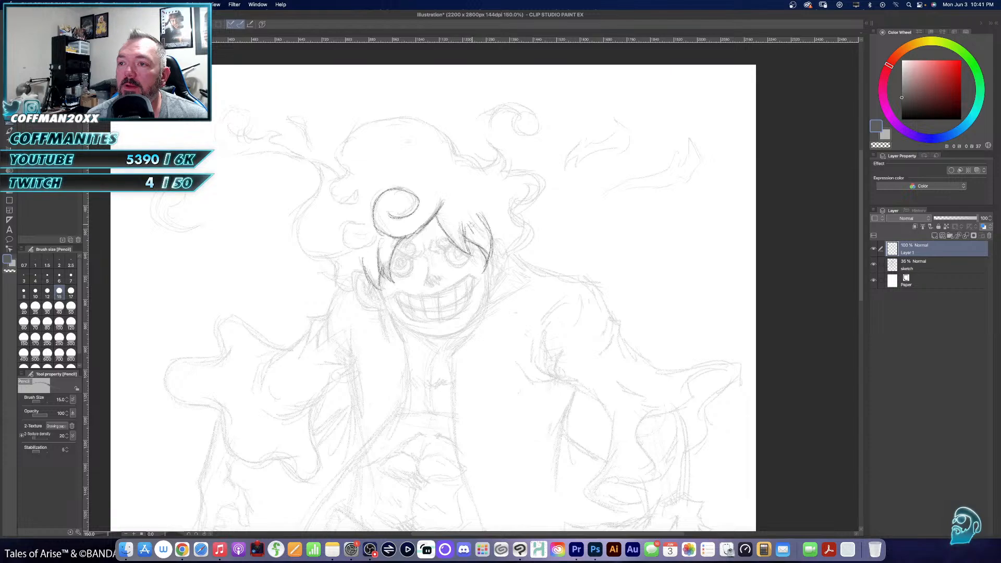
left_click_drag(472, 225, 484, 241)
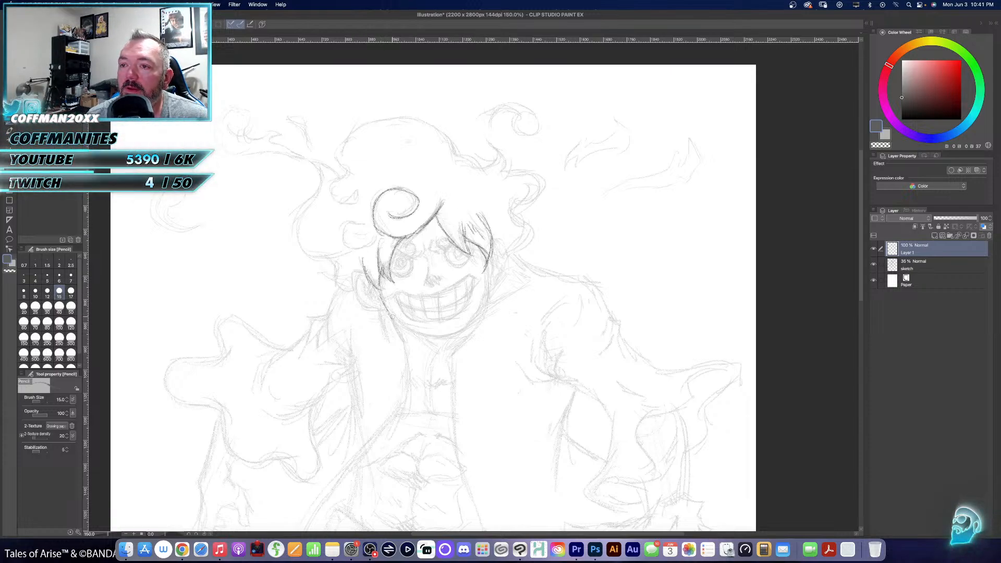
- Pencil the jaw and chin outline over the faded sketch, and shade the nose
mouse_move(398, 322)
left_mouse_down()
mouse_move(436, 336)
mouse_move(462, 330)
left_mouse_up()
mouse_move(489, 264)
left_mouse_down()
mouse_move(491, 299)
mouse_move(453, 335)
left_mouse_up()
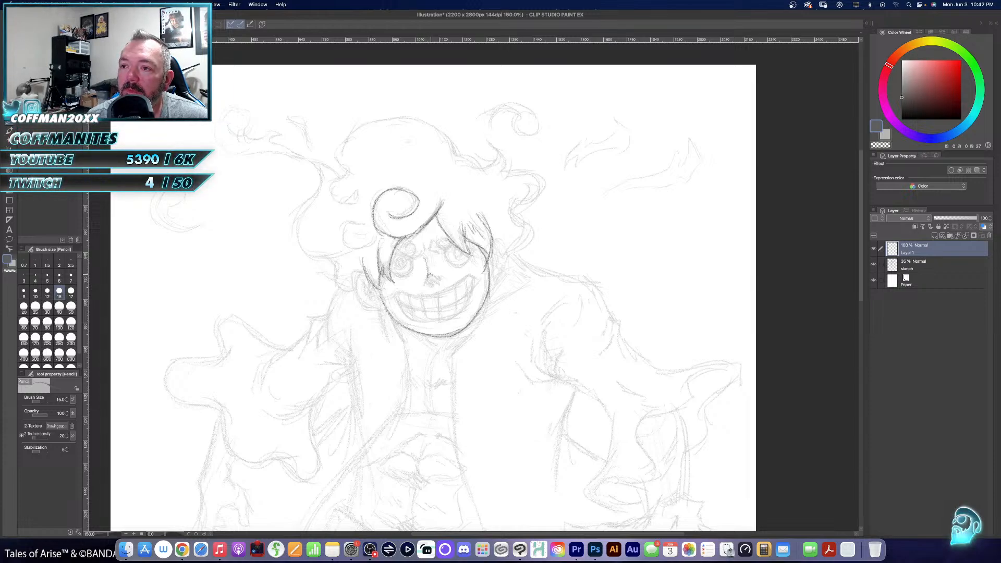
mouse_move(429, 276)
left_mouse_down()
mouse_move(441, 279)
mouse_move(393, 293)
mouse_move(445, 295)
mouse_move(482, 276)
left_mouse_up()
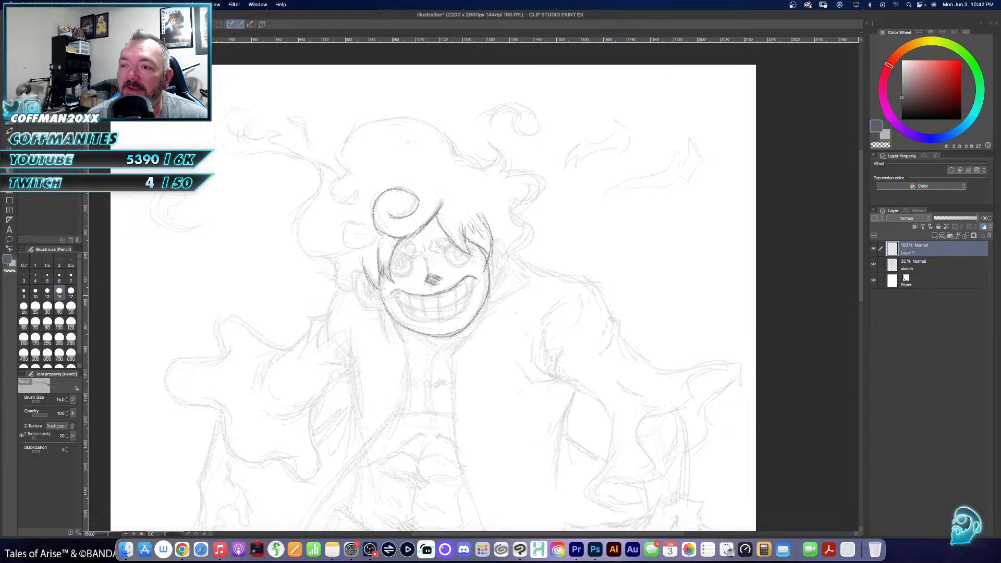
- Pencil the wide grin's outline with its row divisions and individual teeth, and add the crease below the lower lip
mouse_move(393, 295)
left_mouse_down()
mouse_move(407, 319)
mouse_move(438, 321)
mouse_move(463, 314)
mouse_move(472, 279)
left_mouse_up()
mouse_move(396, 296)
left_mouse_down()
mouse_move(403, 310)
mouse_move(434, 307)
mouse_move(471, 287)
left_mouse_up()
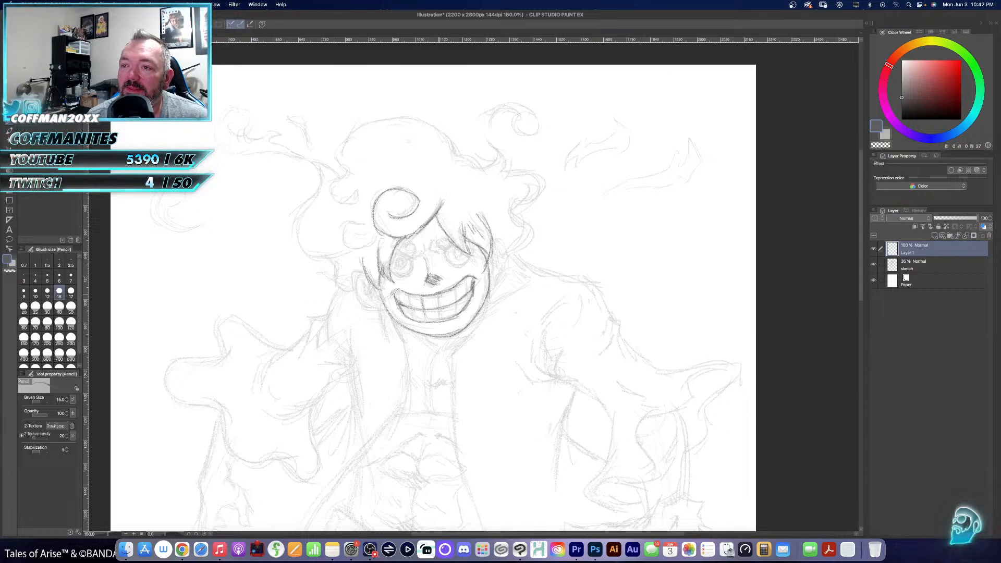
mouse_move(441, 293)
left_mouse_down()
mouse_move(438, 319)
mouse_move(465, 302)
mouse_move(409, 320)
mouse_move(401, 311)
left_mouse_up()
left_click_drag(400, 290, 400, 296)
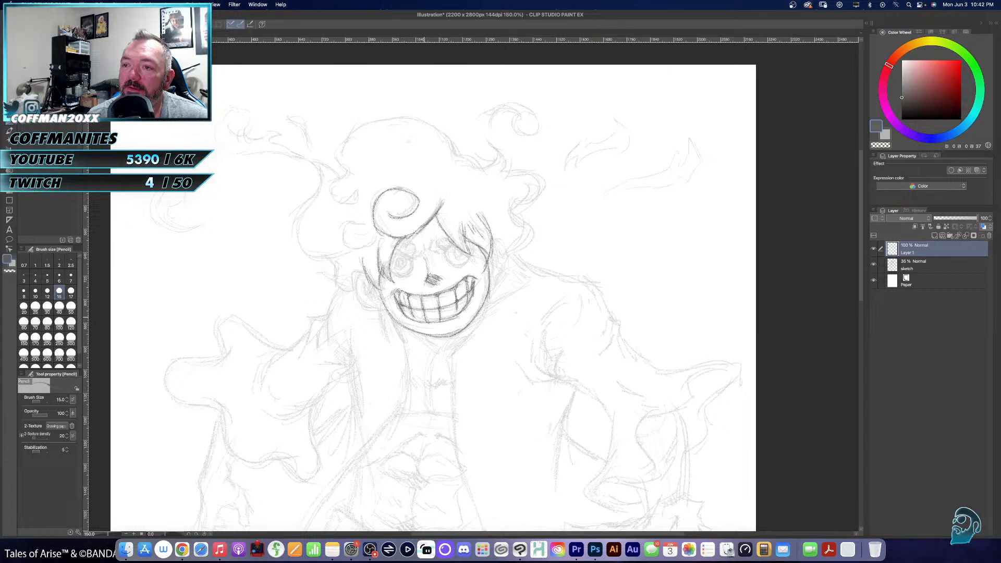
mouse_move(414, 312)
left_mouse_down()
mouse_move(444, 327)
mouse_move(462, 307)
left_mouse_up()
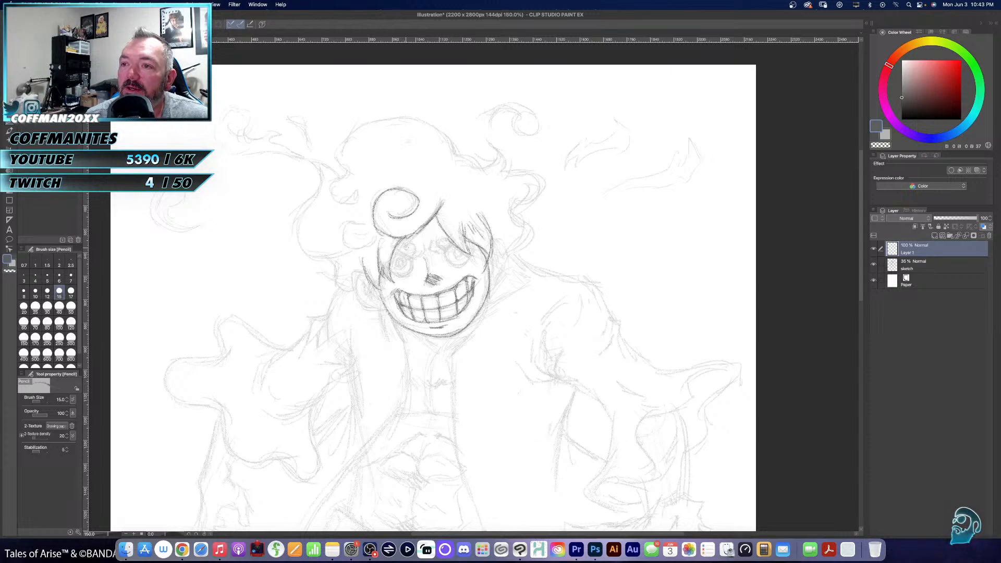
- Pencil the ringed eyes with their brows, and outline both ears with inner folds
mouse_move(395, 253)
left_mouse_down()
mouse_move(452, 244)
mouse_move(421, 240)
mouse_move(423, 255)
mouse_move(394, 273)
mouse_move(412, 274)
mouse_move(396, 265)
mouse_move(404, 265)
left_mouse_up()
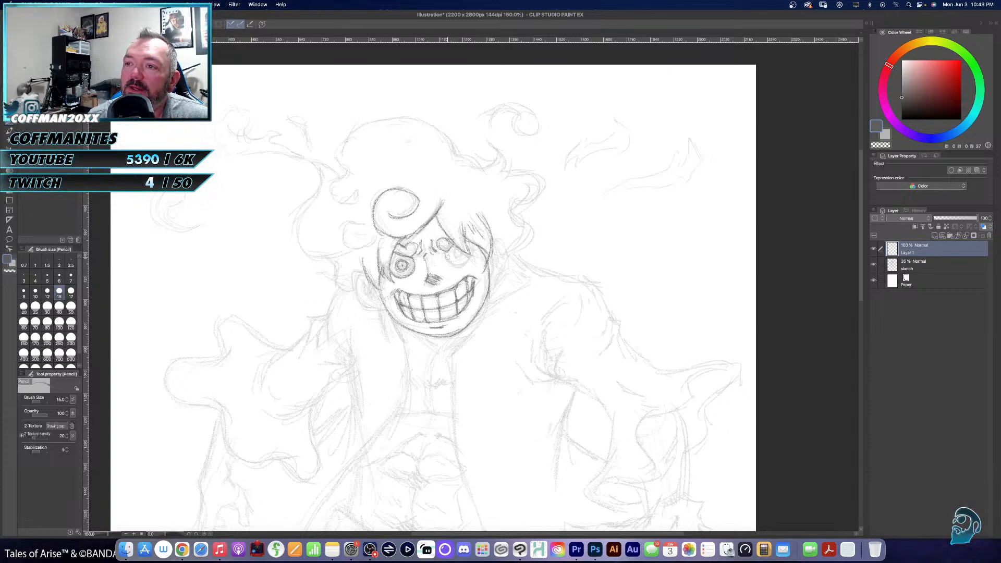
mouse_move(446, 250)
left_mouse_down()
mouse_move(459, 267)
mouse_move(474, 254)
mouse_move(459, 262)
left_mouse_up()
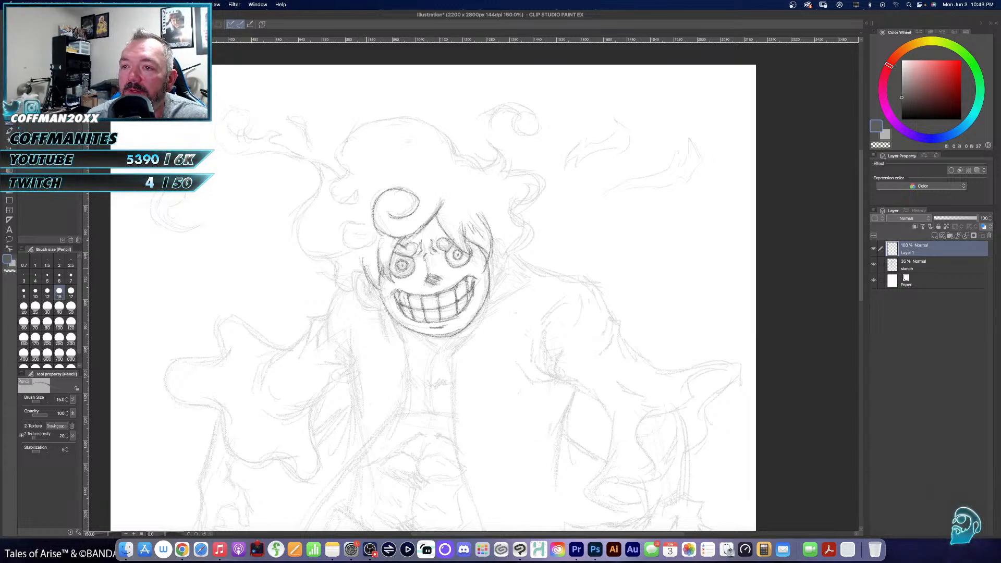
mouse_move(351, 269)
left_mouse_down()
mouse_move(364, 307)
mouse_move(382, 312)
mouse_move(369, 291)
mouse_move(381, 304)
mouse_move(371, 306)
left_mouse_up()
left_click_drag(365, 299, 376, 305)
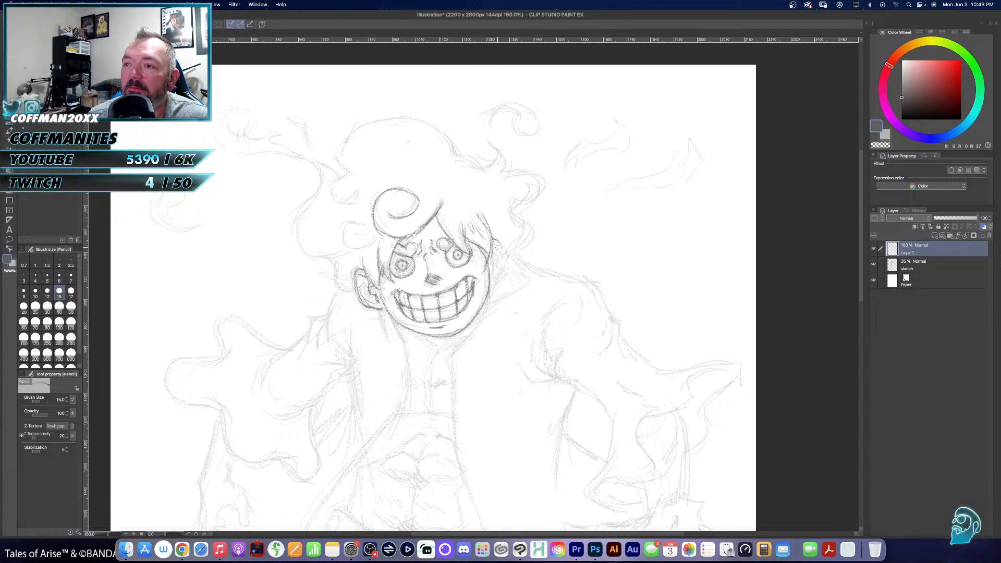
left_click_drag(498, 241, 494, 286)
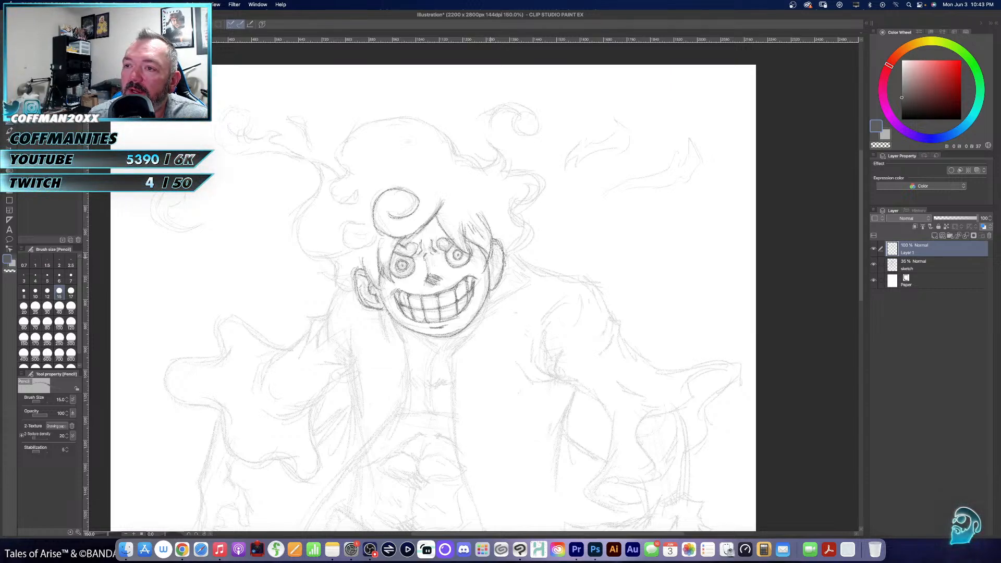
left_click_drag(496, 257, 495, 273)
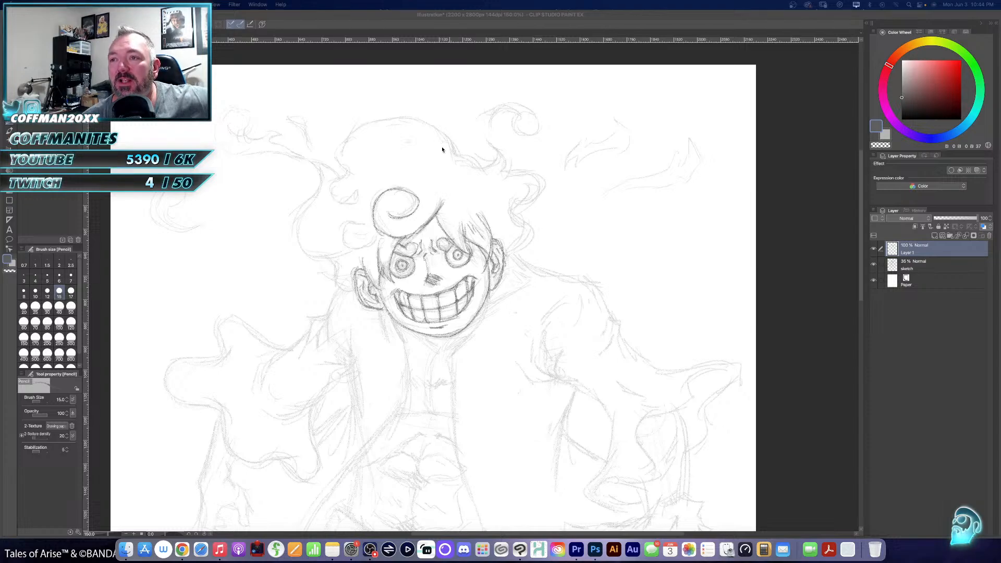
- Trace the outer contour of the curly hair around the head, including the small inner curls on the left-hand side
left_click(399, 155)
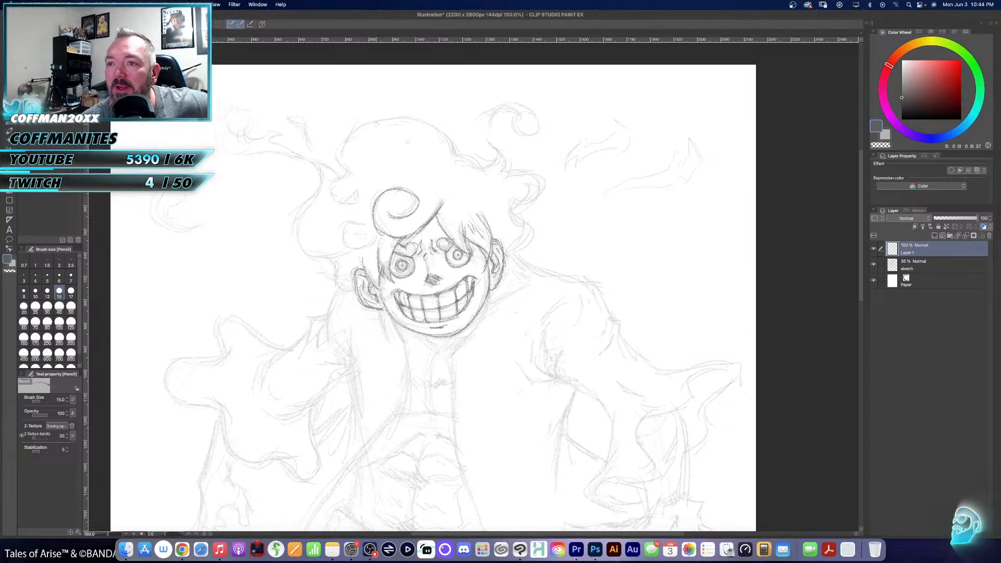
mouse_move(340, 171)
left_mouse_down()
mouse_move(337, 154)
mouse_move(370, 124)
mouse_move(428, 123)
mouse_move(441, 144)
mouse_move(472, 153)
mouse_move(476, 168)
mouse_move(493, 163)
mouse_move(482, 133)
mouse_move(535, 176)
mouse_move(517, 208)
mouse_move(530, 182)
mouse_move(511, 207)
mouse_move(527, 184)
mouse_move(518, 179)
mouse_move(517, 217)
mouse_move(530, 227)
mouse_move(502, 259)
mouse_move(517, 236)
left_mouse_up()
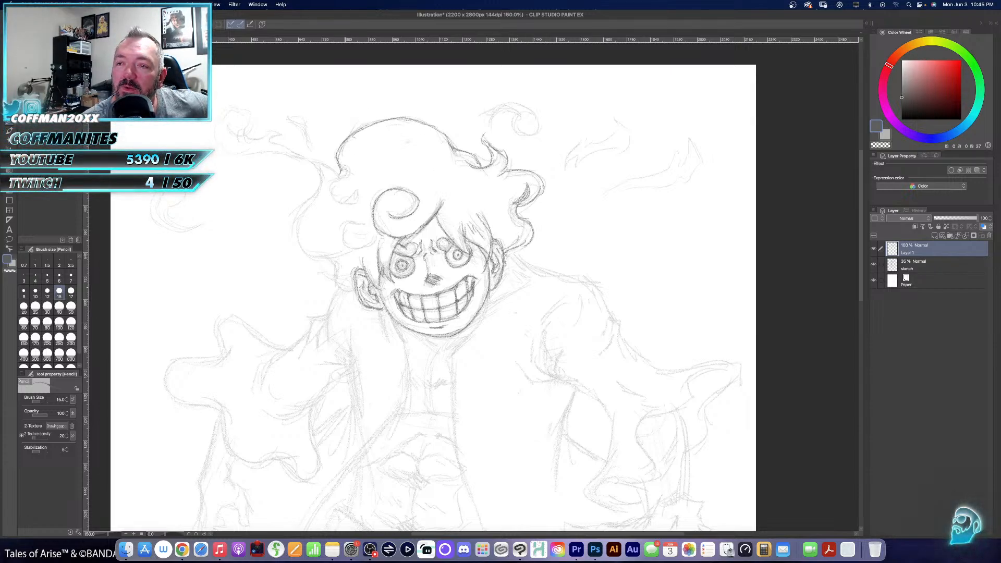
mouse_move(347, 166)
left_mouse_down()
mouse_move(331, 201)
mouse_move(354, 204)
mouse_move(357, 186)
left_mouse_up()
mouse_move(363, 222)
left_mouse_down()
mouse_move(347, 240)
mouse_move(381, 235)
left_mouse_up()
mouse_move(308, 160)
left_mouse_down()
mouse_move(320, 176)
mouse_move(297, 218)
mouse_move(304, 237)
mouse_move(324, 259)
mouse_move(342, 258)
mouse_move(332, 266)
mouse_move(338, 287)
mouse_move(358, 292)
left_mouse_up()
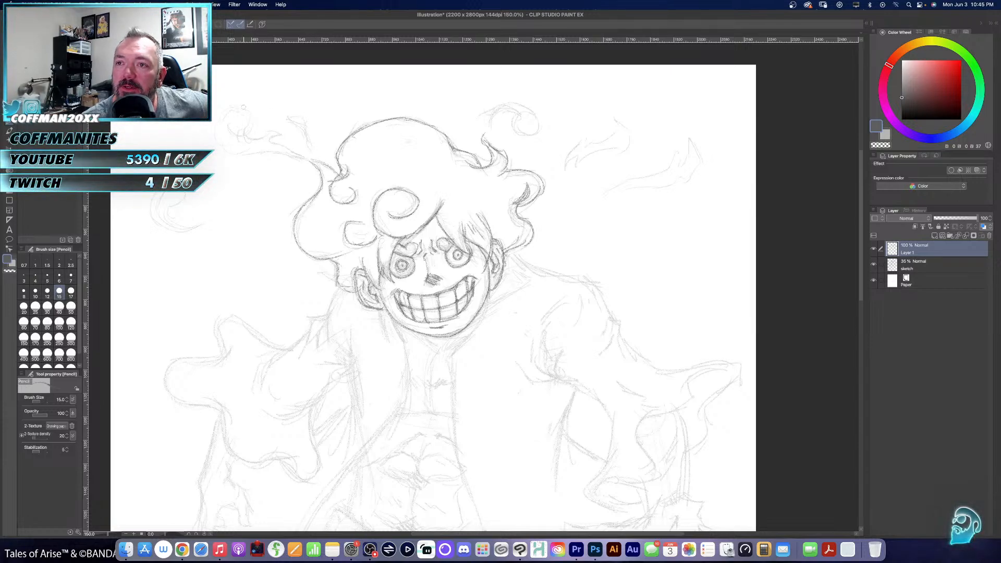
- Trace the wispy curls rising from both sides of the hair and the detached wisps floating beside the head
mouse_move(241, 103)
left_mouse_down()
mouse_move(213, 131)
mouse_move(265, 142)
mouse_move(263, 154)
mouse_move(242, 152)
mouse_move(306, 156)
mouse_move(277, 154)
mouse_move(245, 130)
mouse_move(283, 134)
mouse_move(273, 137)
mouse_move(316, 163)
left_mouse_up()
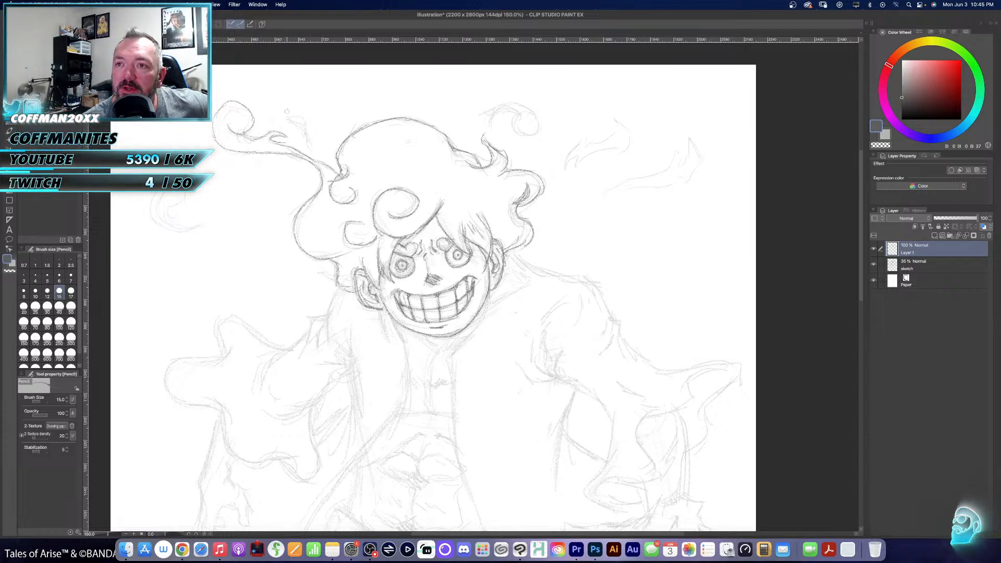
mouse_move(286, 108)
left_mouse_down()
mouse_move(312, 127)
mouse_move(308, 140)
mouse_move(312, 123)
mouse_move(295, 102)
mouse_move(283, 121)
left_mouse_up()
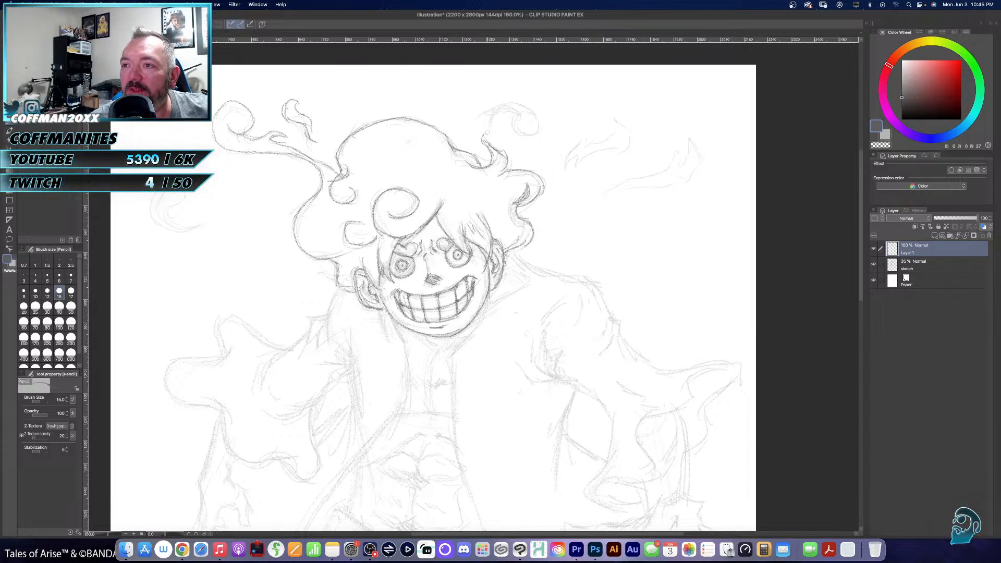
mouse_move(483, 135)
left_mouse_down()
mouse_move(505, 105)
mouse_move(529, 108)
mouse_move(537, 121)
mouse_move(514, 132)
mouse_move(513, 119)
mouse_move(527, 111)
mouse_move(498, 114)
mouse_move(521, 109)
left_mouse_up()
mouse_move(564, 150)
left_mouse_down()
mouse_move(592, 135)
mouse_move(612, 137)
mouse_move(635, 112)
mouse_move(627, 152)
mouse_move(582, 148)
mouse_move(582, 159)
mouse_move(559, 168)
left_mouse_up()
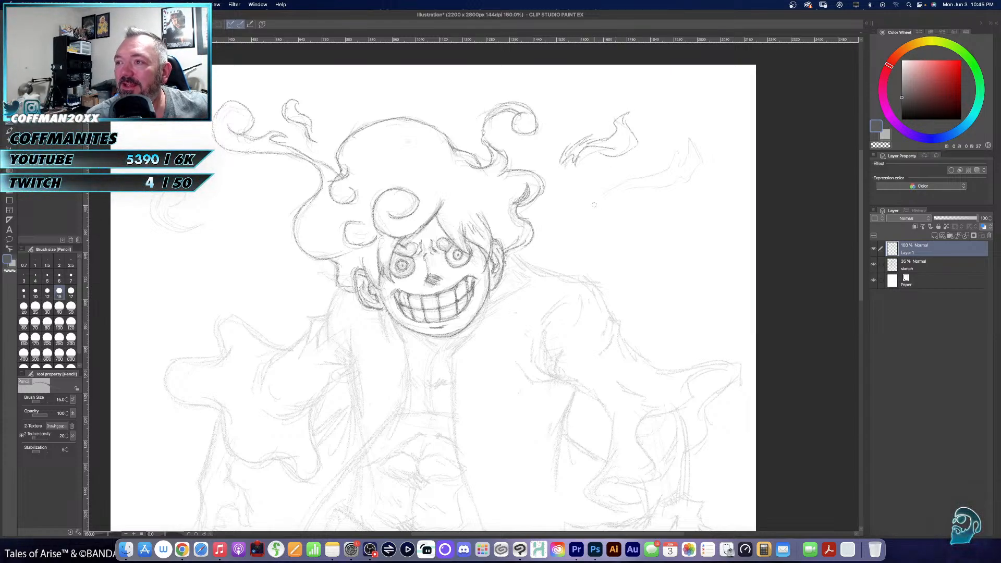
mouse_move(594, 205)
left_mouse_down()
mouse_move(669, 159)
mouse_move(665, 172)
mouse_move(648, 171)
mouse_move(676, 161)
mouse_move(707, 131)
mouse_move(652, 198)
mouse_move(665, 182)
mouse_move(591, 214)
mouse_move(618, 196)
left_mouse_up()
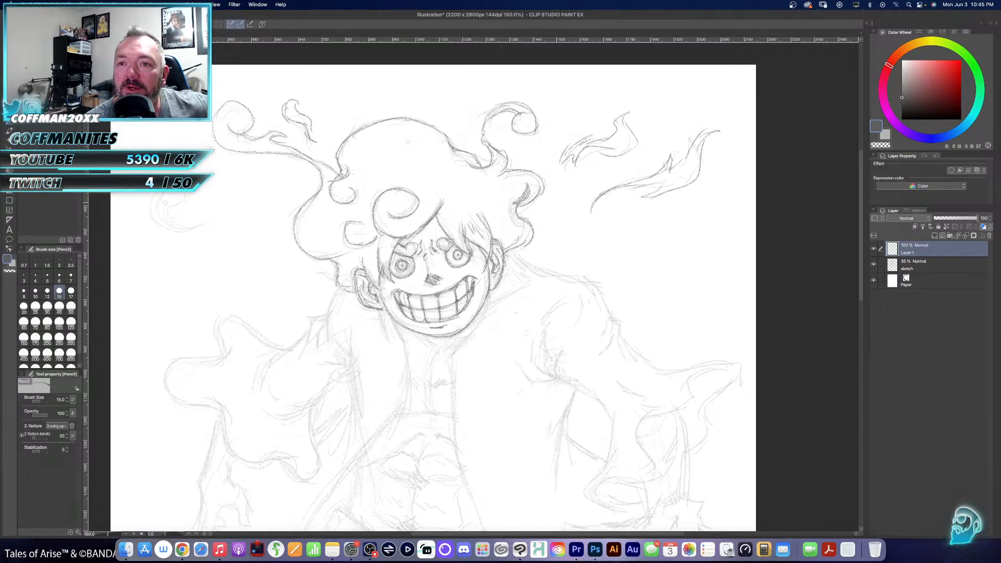
left_click_drag(169, 226, 214, 225)
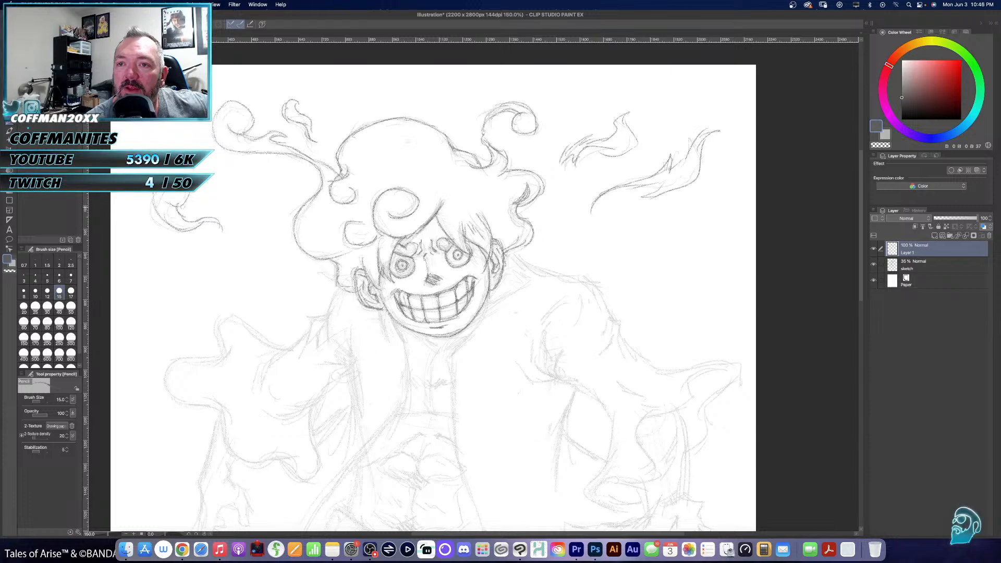
- Trace the left-hand shoulder and wavy flared sleeve, with fold lines at the armpit and the coat's side seam
scroll(533, 229, "down", 5)
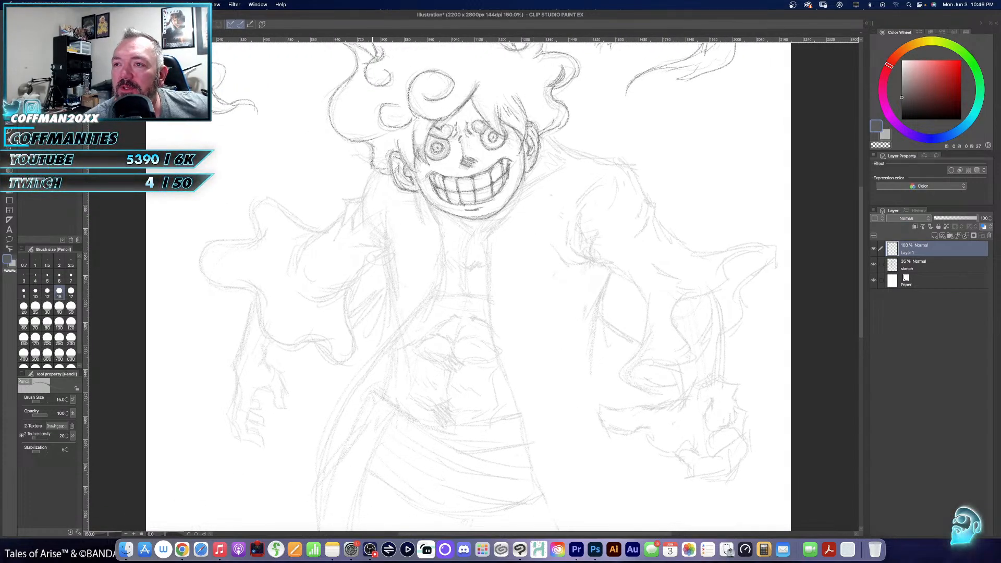
mouse_move(377, 166)
left_mouse_down()
mouse_move(364, 190)
mouse_move(365, 223)
mouse_move(347, 203)
mouse_move(340, 235)
mouse_move(353, 230)
mouse_move(327, 229)
mouse_move(305, 250)
mouse_move(303, 240)
mouse_move(294, 263)
left_mouse_up()
mouse_move(316, 230)
left_mouse_down()
mouse_move(266, 201)
mouse_move(246, 227)
mouse_move(261, 226)
mouse_move(200, 257)
mouse_move(225, 286)
mouse_move(242, 279)
mouse_move(271, 345)
mouse_move(307, 340)
mouse_move(333, 348)
mouse_move(330, 360)
mouse_move(354, 357)
left_mouse_up()
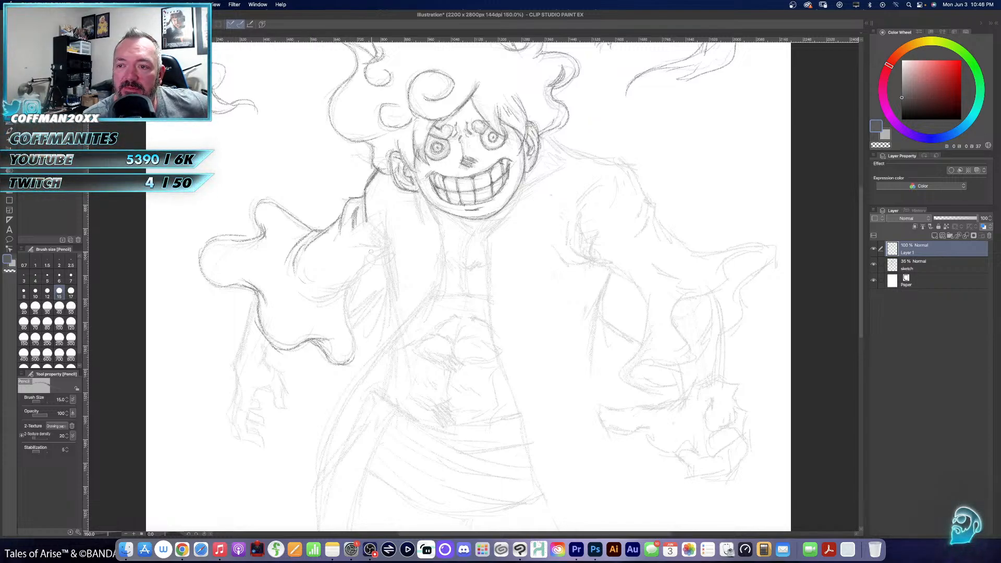
mouse_move(383, 213)
left_mouse_down()
mouse_move(378, 238)
mouse_move(379, 218)
mouse_move(394, 305)
left_mouse_up()
mouse_move(377, 229)
left_mouse_down()
mouse_move(362, 245)
mouse_move(368, 251)
mouse_move(342, 254)
mouse_move(373, 265)
mouse_move(307, 295)
left_mouse_up()
left_click_drag(362, 271, 353, 289)
mouse_move(356, 284)
left_mouse_down()
mouse_move(300, 297)
mouse_move(330, 316)
mouse_move(343, 309)
mouse_move(349, 364)
left_mouse_up()
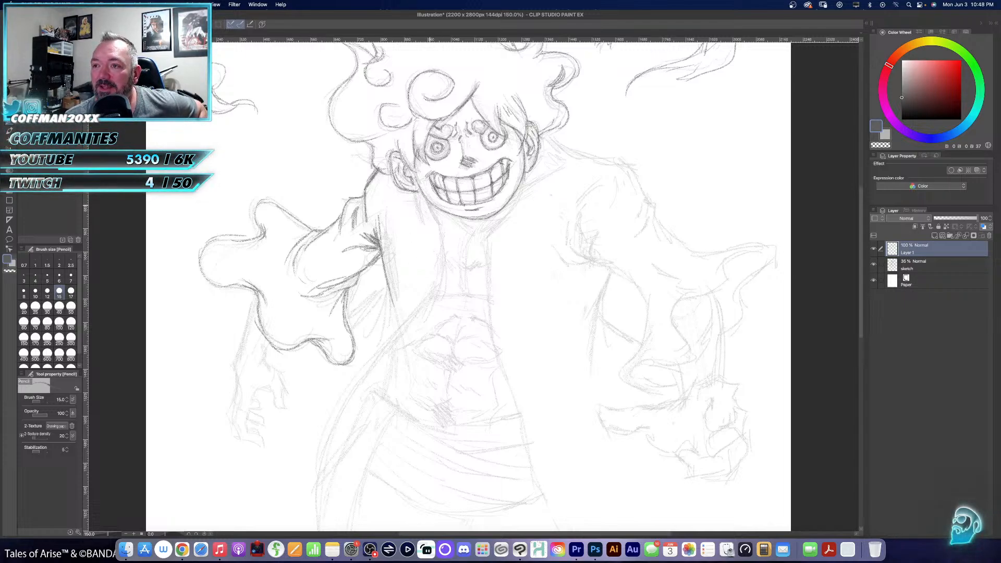
- Trace the open coat's left-hand front edge from the collar past the waist toward the hem, and darken the collar fold
left_click_drag(424, 198, 447, 271)
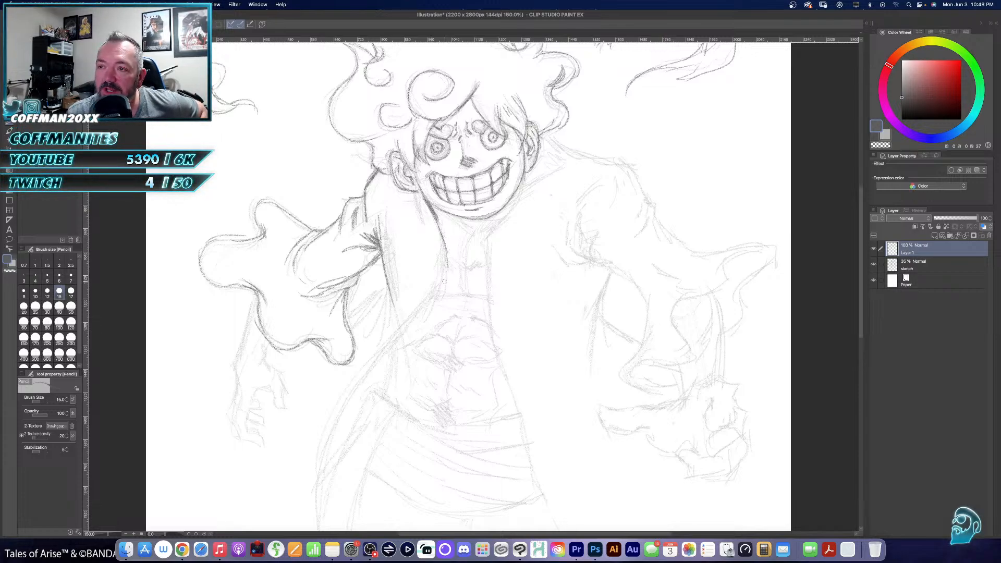
mouse_move(446, 261)
left_mouse_down()
mouse_move(434, 297)
mouse_move(342, 420)
left_mouse_up()
left_click_drag(365, 381, 322, 511)
left_click_drag(410, 191, 429, 240)
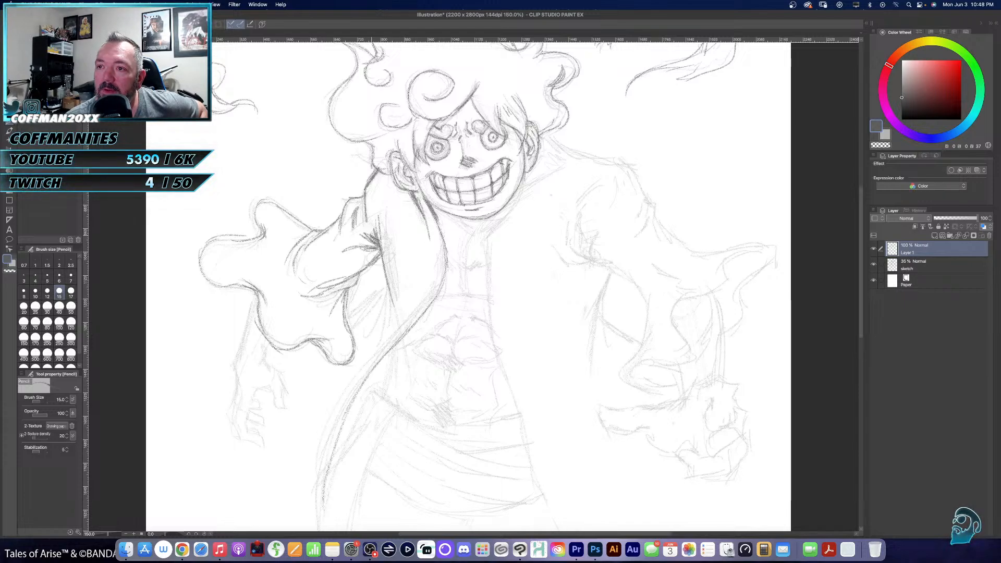
- Hatch shading along the underside fold of the left-hand sleeve up to the armpit
mouse_move(360, 251)
left_mouse_down()
mouse_move(320, 281)
mouse_move(328, 287)
left_mouse_up()
mouse_move(342, 274)
left_mouse_down()
mouse_move(334, 287)
mouse_move(345, 276)
left_mouse_up()
left_click_drag(366, 263, 355, 274)
mouse_move(375, 242)
left_mouse_down()
mouse_move(363, 265)
mouse_move(370, 258)
left_mouse_up()
- Trace the left-hand forearm emerging below the sleeve, and the hand with its curled fingers and thumb
mouse_move(374, 227)
left_mouse_down()
mouse_move(366, 241)
mouse_move(494, 127)
left_mouse_up()
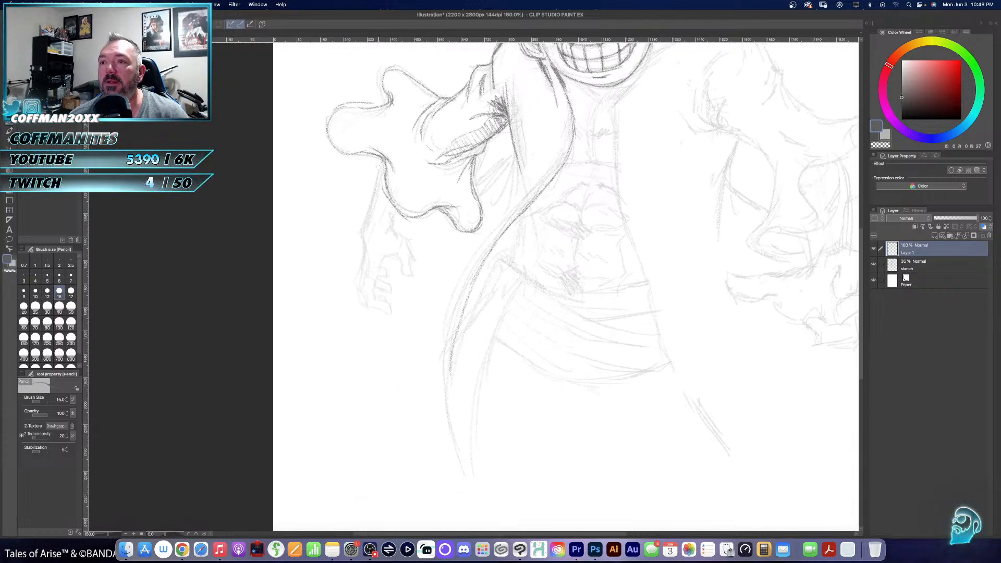
mouse_move(383, 161)
left_mouse_down()
mouse_move(361, 234)
mouse_move(362, 264)
mouse_move(373, 252)
mouse_move(360, 274)
mouse_move(372, 306)
mouse_move(390, 303)
mouse_move(373, 298)
mouse_move(383, 265)
mouse_move(355, 285)
mouse_move(389, 295)
mouse_move(392, 267)
left_mouse_up()
left_click_drag(385, 279, 393, 271)
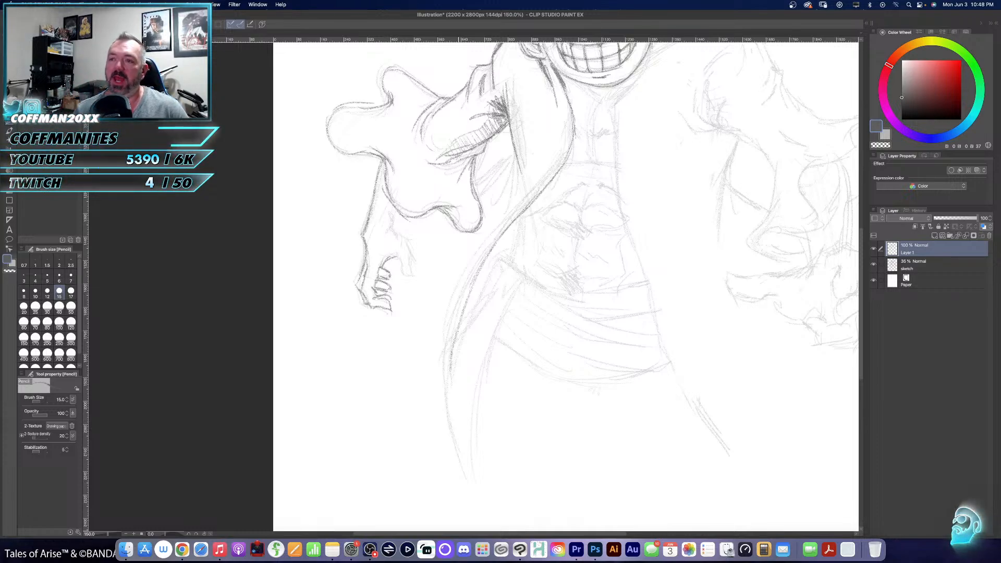
mouse_move(399, 210)
left_mouse_down()
mouse_move(386, 229)
mouse_move(416, 259)
mouse_move(404, 271)
mouse_move(414, 275)
left_mouse_up()
left_click_drag(414, 275, 415, 257)
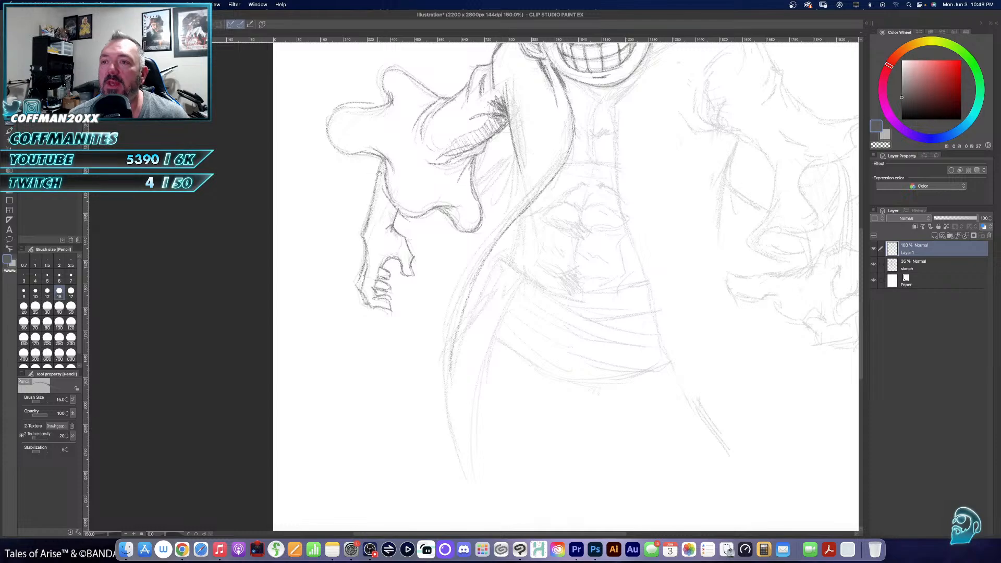
- Trace the fold lines of the coat's side hanging beneath the left-hand sleeve
left_click_drag(495, 166, 441, 223)
mouse_move(481, 273)
left_mouse_down()
mouse_move(463, 293)
mouse_move(458, 334)
left_mouse_up()
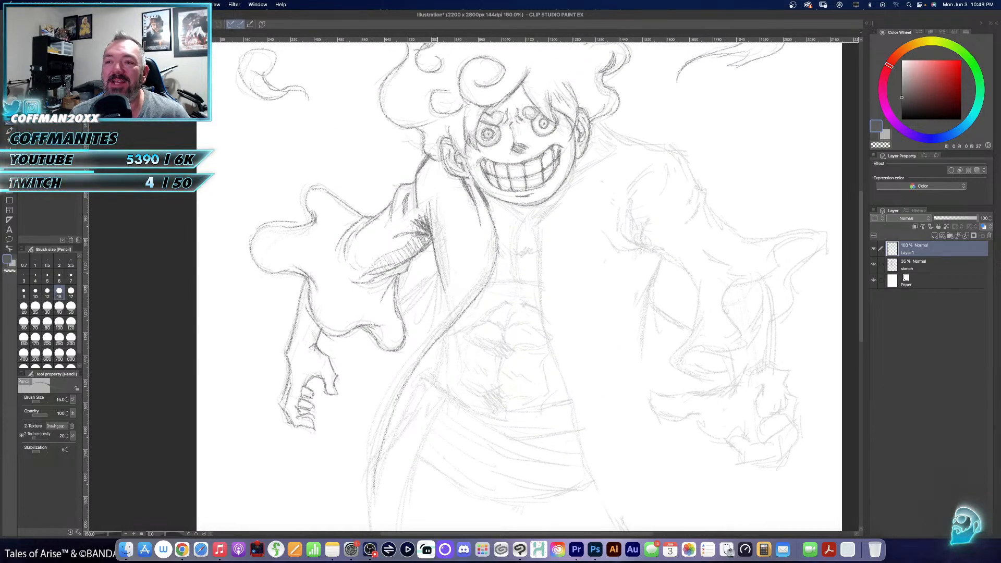
left_click_drag(442, 274, 429, 331)
mouse_move(441, 278)
left_mouse_down()
mouse_move(425, 318)
mouse_move(401, 314)
left_mouse_up()
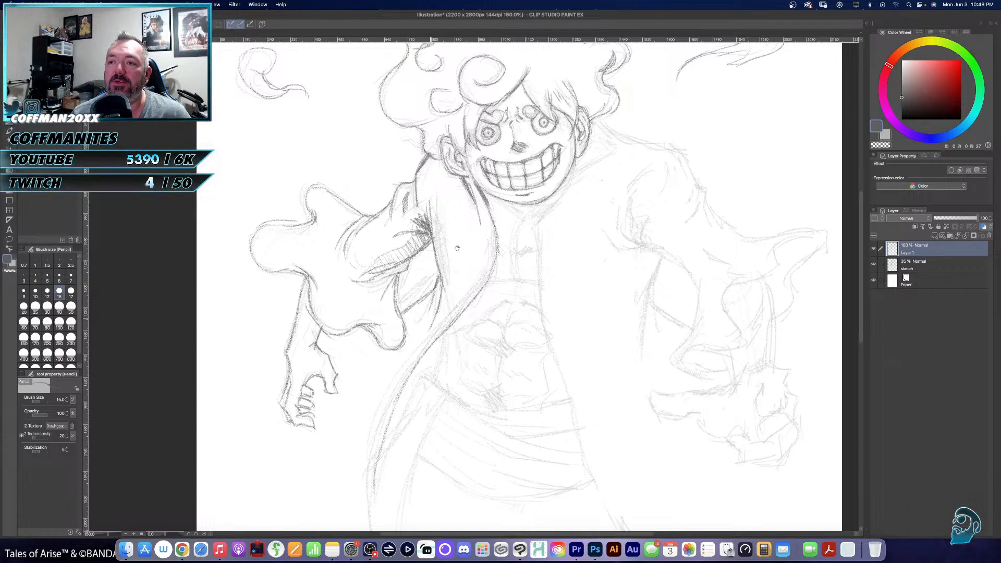
- Trace the left-hand coat panel's outer edge and extend its front edge down to meet in a pointed hem
left_click_drag(457, 250, 512, 126)
mouse_move(425, 213)
left_mouse_down()
mouse_move(391, 300)
mouse_move(377, 397)
mouse_move(376, 268)
left_mouse_up()
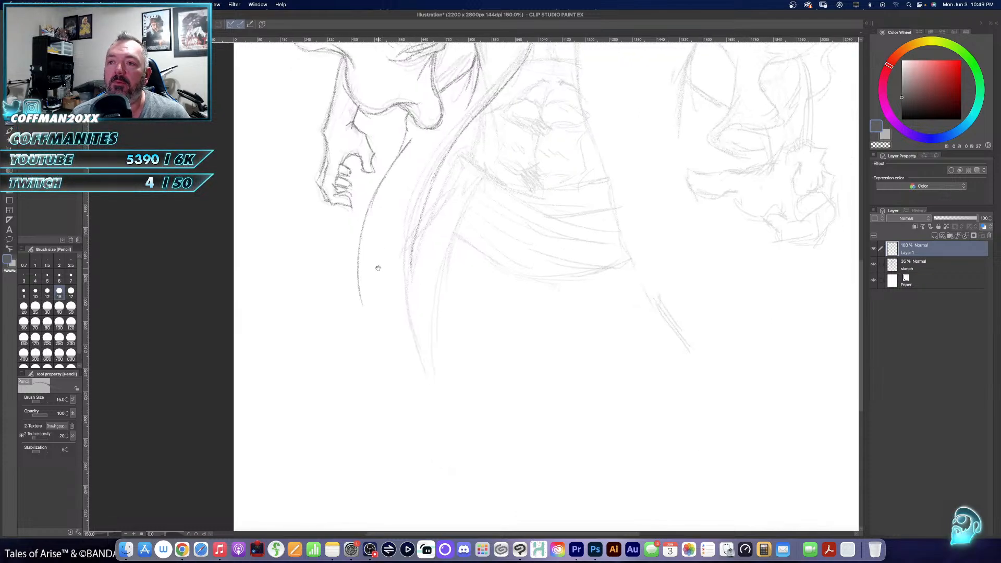
mouse_move(464, 130)
left_mouse_down()
mouse_move(415, 256)
mouse_move(412, 319)
mouse_move(427, 387)
left_mouse_up()
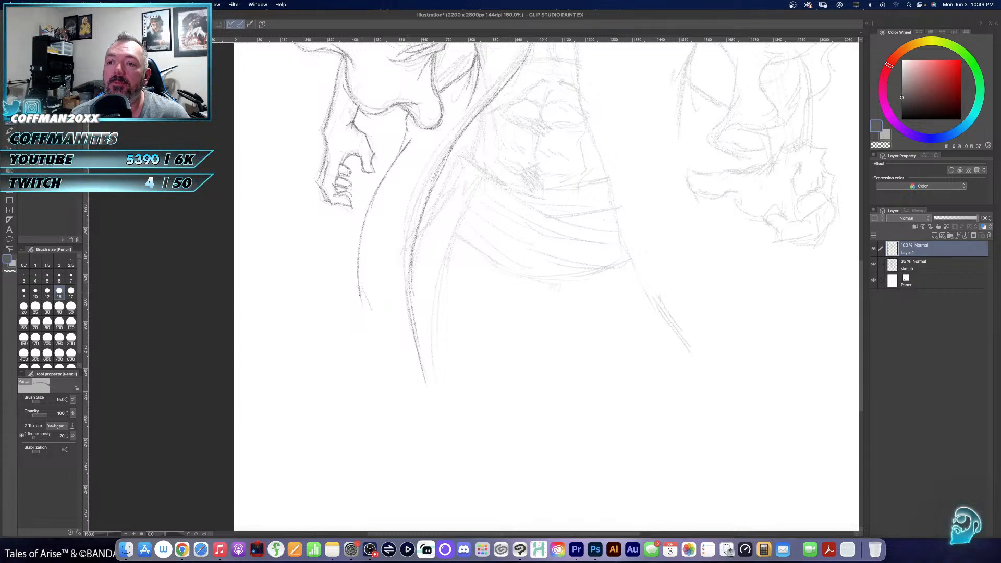
mouse_move(365, 284)
left_mouse_down()
mouse_move(369, 328)
mouse_move(399, 380)
mouse_move(441, 408)
left_mouse_up()
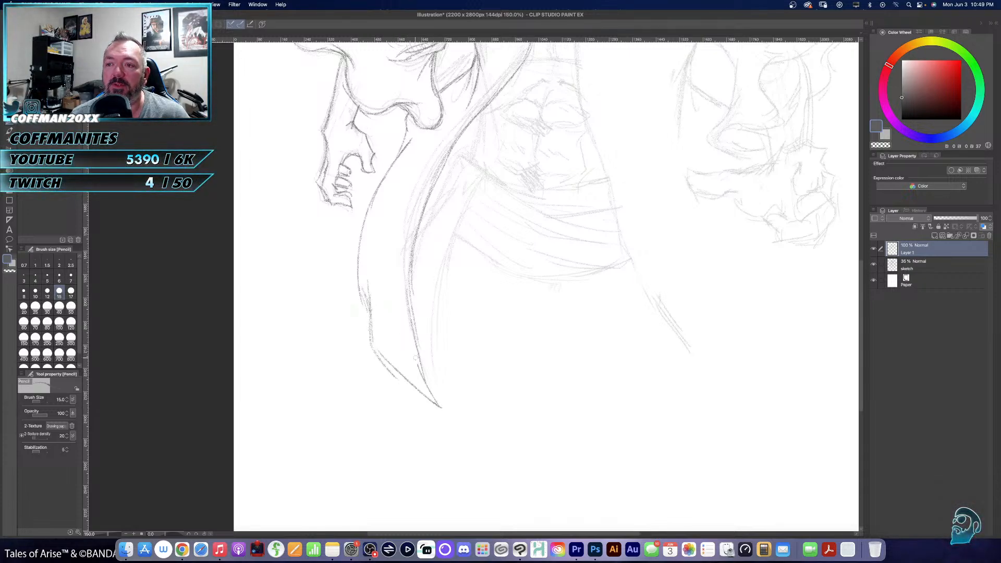
left_click_drag(532, 224, 449, 412)
- Trace the right-hand shoulder and upper sleeve down to the armpit folds, hatching the crease on the outer upper arm
left_click_drag(516, 274, 438, 367)
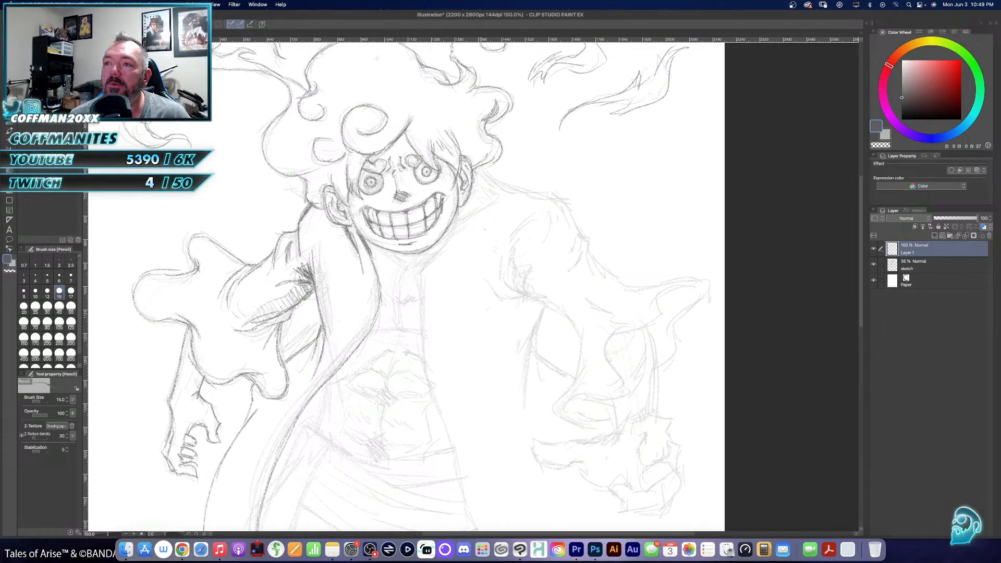
mouse_move(479, 166)
left_mouse_down()
mouse_move(505, 186)
mouse_move(561, 194)
mouse_move(580, 209)
mouse_move(578, 249)
mouse_move(594, 237)
mouse_move(589, 267)
mouse_move(581, 252)
mouse_move(574, 274)
mouse_move(558, 271)
left_mouse_up()
mouse_move(574, 256)
left_mouse_down()
mouse_move(551, 283)
mouse_move(584, 249)
left_mouse_up()
mouse_move(578, 251)
left_mouse_down()
mouse_move(588, 238)
mouse_move(571, 215)
left_mouse_up()
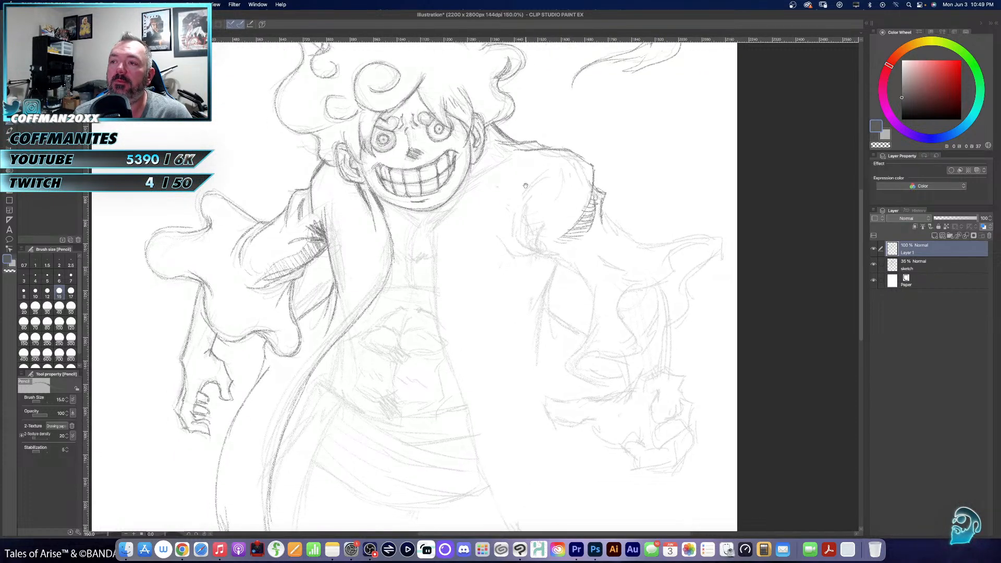
left_click_drag(565, 167, 543, 216)
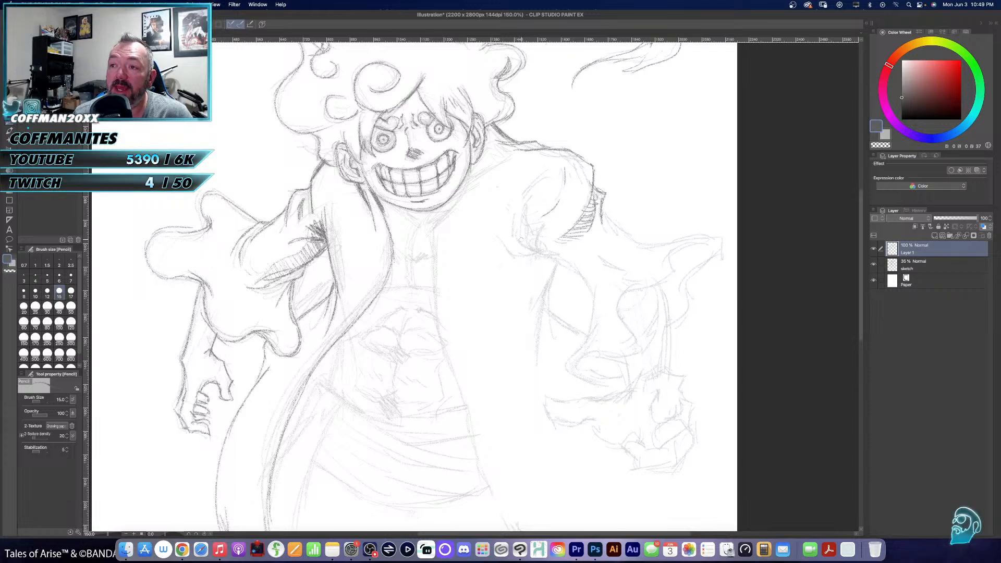
mouse_move(518, 251)
left_mouse_down()
mouse_move(550, 258)
mouse_move(529, 229)
left_mouse_up()
- Trace the right-hand sleeve's flared, wavy outline from the upper arm out to its pointed tip and around the cuff opening
mouse_move(529, 234)
left_mouse_down()
mouse_move(549, 257)
mouse_move(522, 266)
mouse_move(546, 270)
mouse_move(471, 238)
left_mouse_up()
mouse_move(495, 181)
left_mouse_down()
mouse_move(541, 214)
mouse_move(605, 206)
mouse_move(612, 217)
mouse_move(565, 293)
left_mouse_up()
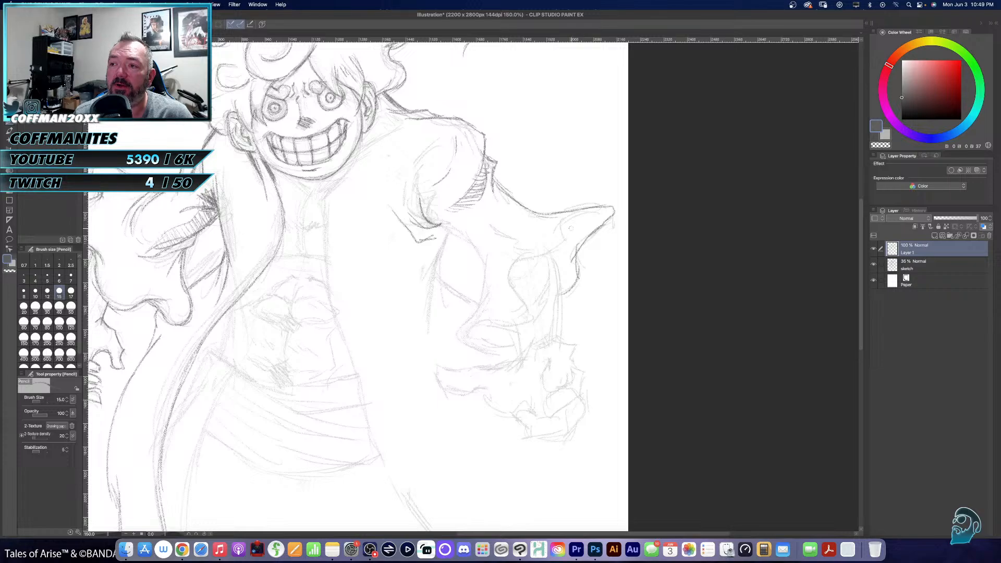
mouse_move(599, 208)
left_mouse_down()
mouse_move(573, 219)
mouse_move(562, 250)
mouse_move(523, 259)
mouse_move(510, 279)
mouse_move(528, 308)
left_mouse_up()
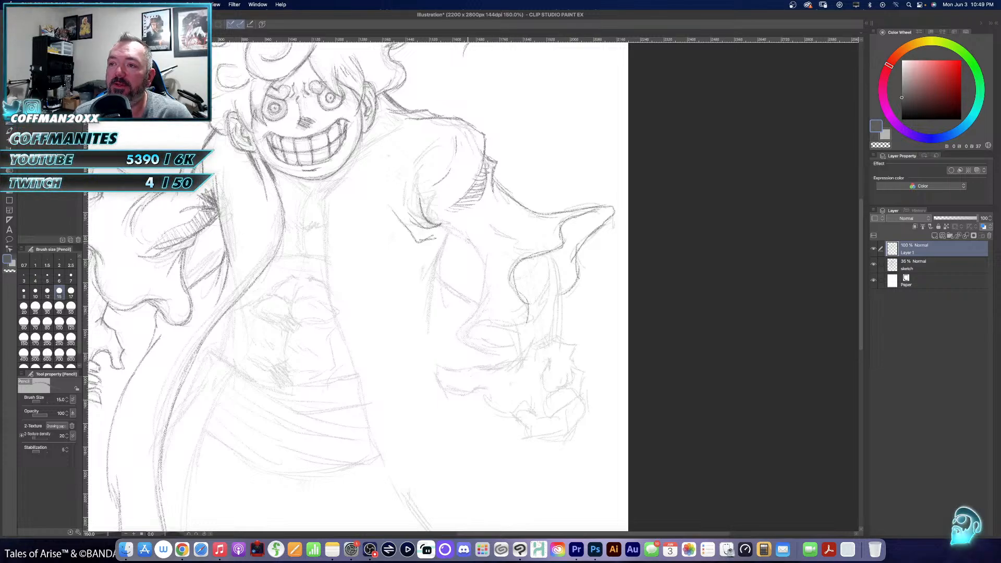
mouse_move(436, 226)
left_mouse_down()
mouse_move(458, 231)
mouse_move(488, 263)
mouse_move(477, 311)
left_mouse_up()
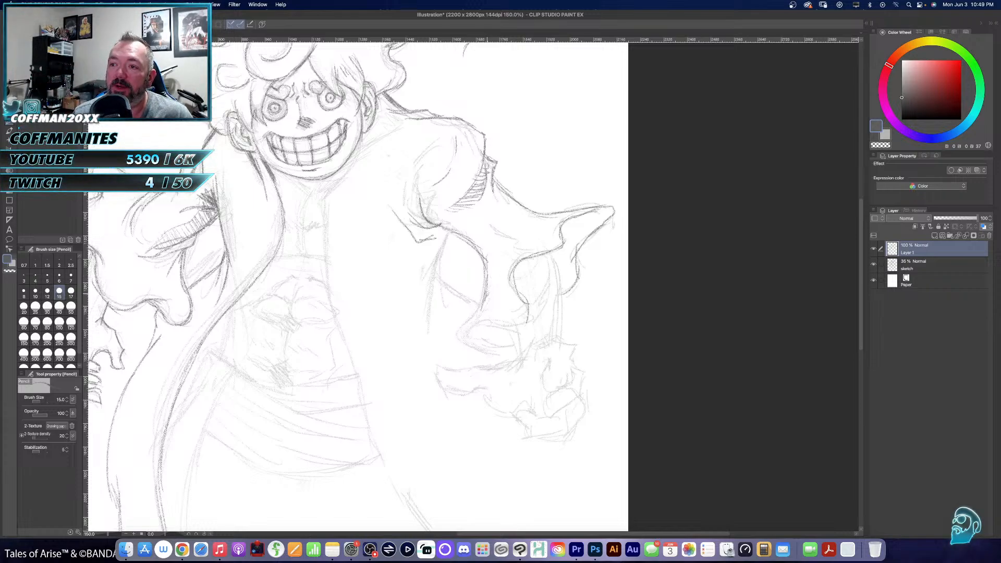
mouse_move(487, 291)
left_mouse_down()
mouse_move(460, 344)
mouse_move(512, 348)
mouse_move(489, 325)
mouse_move(524, 320)
mouse_move(528, 301)
left_mouse_up()
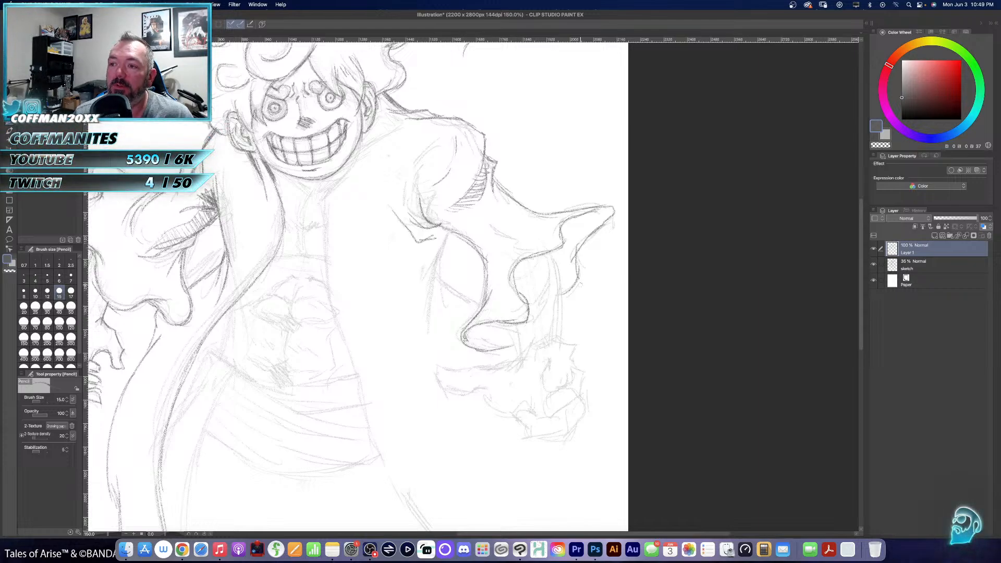
- Trace the right-hand forearm emerging below the sleeve, and the hand with its extended thumb and curled fingers
mouse_move(553, 252)
left_mouse_down()
mouse_move(559, 341)
mouse_move(521, 365)
mouse_move(572, 339)
mouse_move(568, 380)
left_mouse_up()
mouse_move(572, 370)
left_mouse_down()
mouse_move(547, 391)
mouse_move(539, 388)
mouse_move(556, 361)
mouse_move(546, 363)
mouse_move(585, 376)
mouse_move(545, 421)
mouse_move(542, 405)
mouse_move(555, 392)
mouse_move(543, 381)
mouse_move(556, 399)
mouse_move(588, 406)
mouse_move(585, 417)
mouse_move(529, 437)
mouse_move(526, 411)
mouse_move(552, 416)
mouse_move(541, 418)
left_mouse_up()
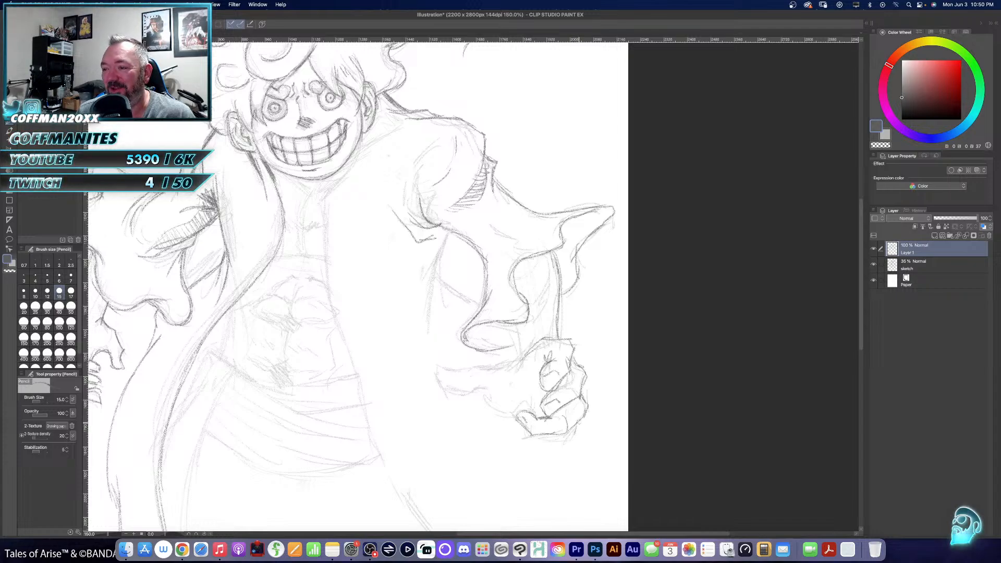
mouse_move(580, 421)
left_mouse_down()
mouse_move(572, 440)
mouse_move(531, 437)
mouse_move(517, 403)
mouse_move(532, 401)
mouse_move(535, 416)
left_mouse_up()
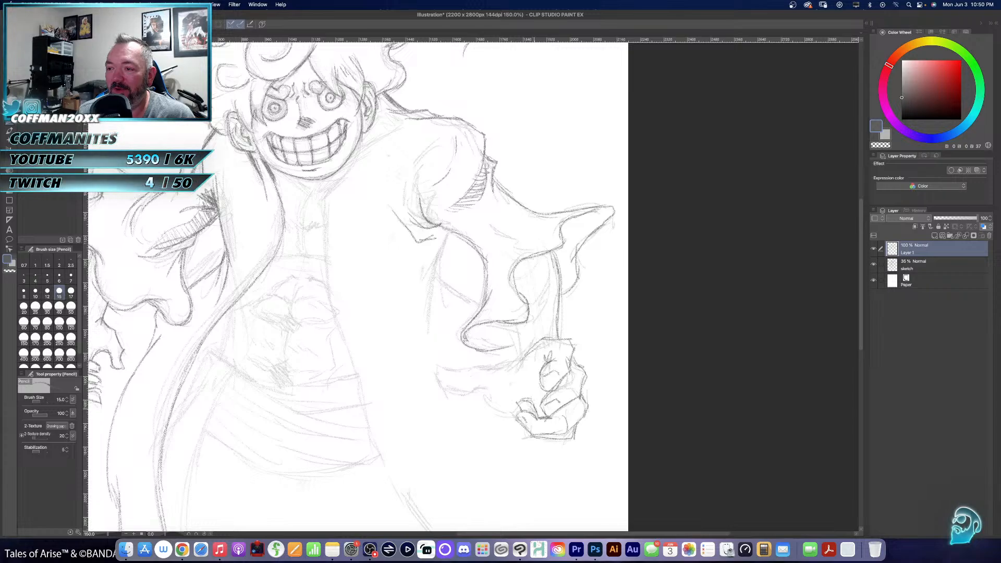
mouse_move(521, 357)
left_mouse_down()
mouse_move(433, 377)
mouse_move(459, 400)
mouse_move(504, 390)
mouse_move(496, 406)
mouse_move(526, 418)
left_mouse_up()
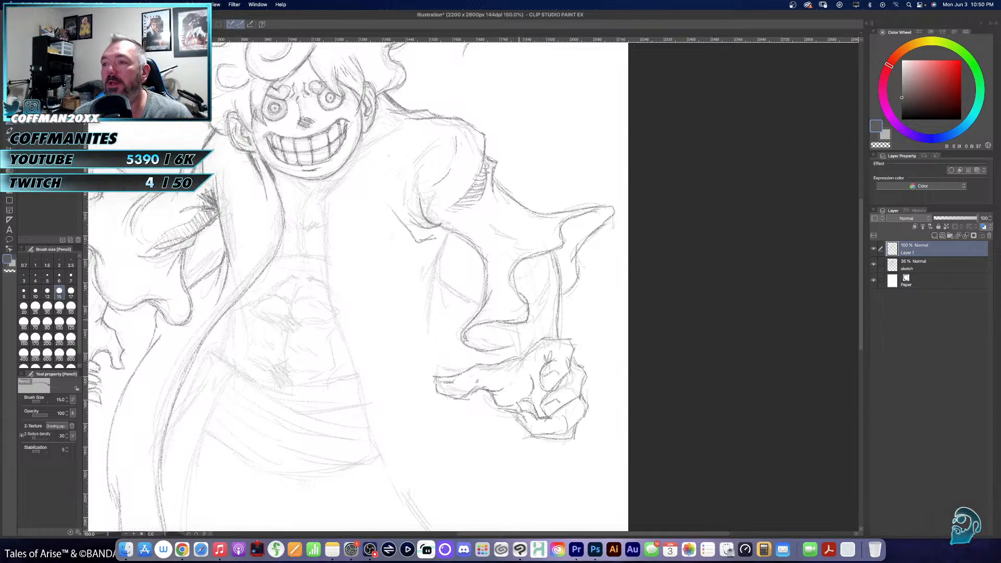
left_click_drag(513, 324, 524, 344)
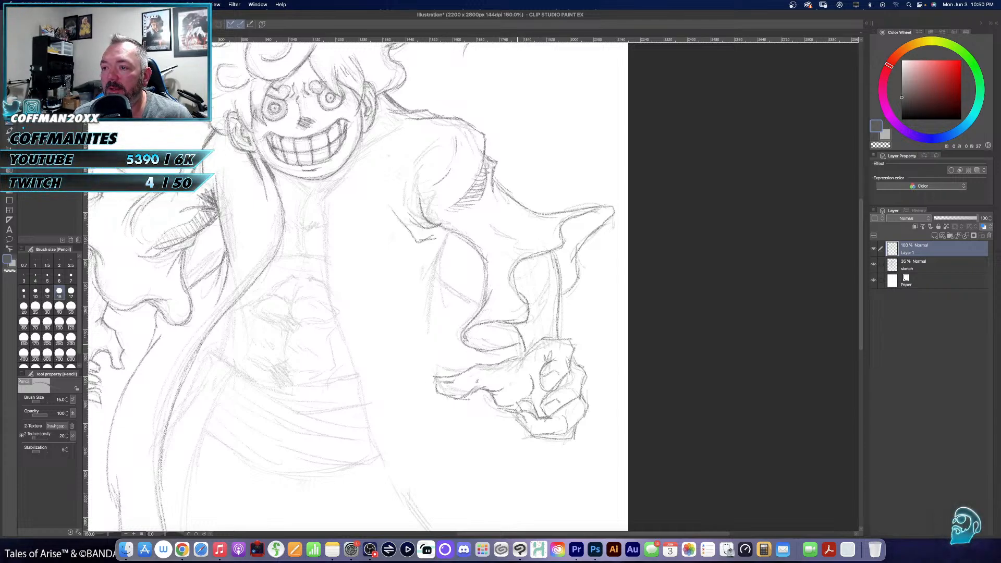
- Add fold lines inside the right-hand sleeve's flared opening and near its pointed tip
left_click_drag(540, 304, 578, 285)
mouse_move(532, 308)
left_mouse_down()
mouse_move(560, 262)
mouse_move(574, 307)
left_mouse_up()
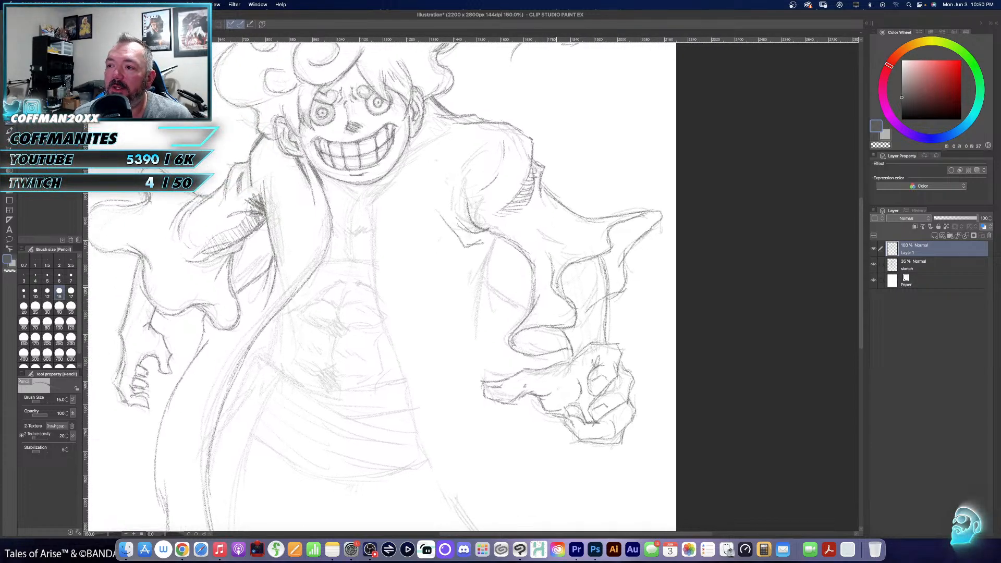
left_click_drag(561, 272, 575, 324)
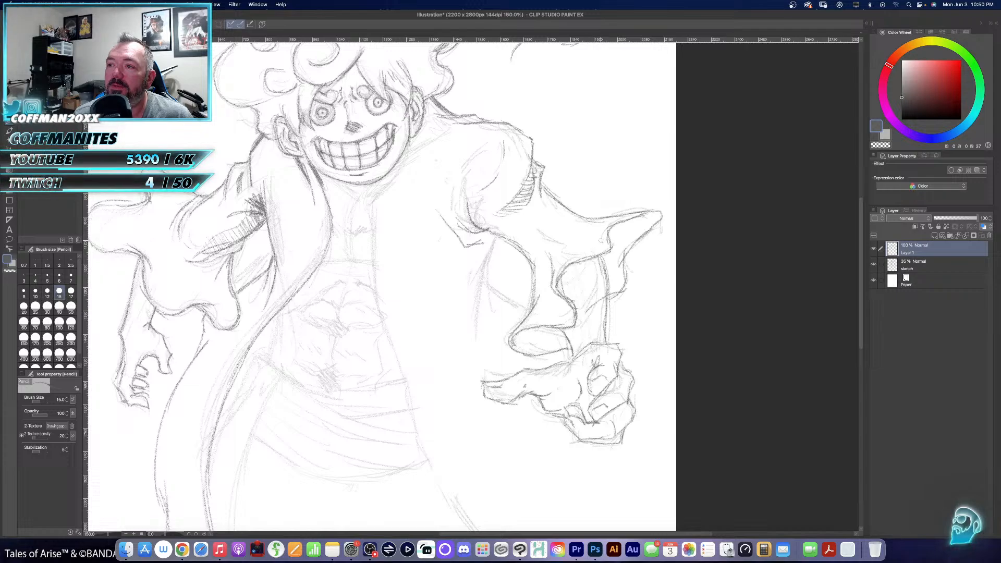
left_click_drag(600, 241, 584, 232)
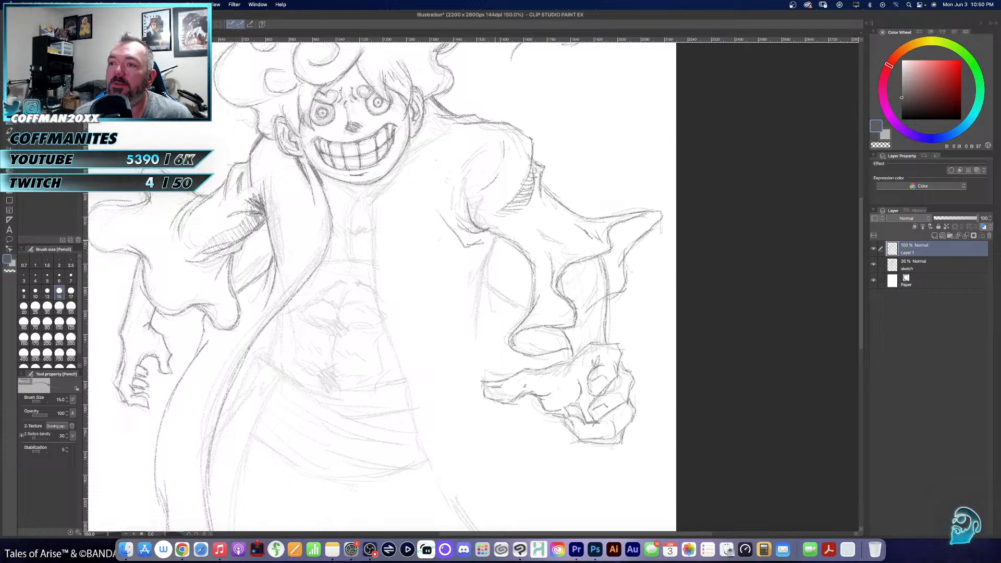
- Trace the coat's right-hand side seam running down from the armpit, doubling the line for a fold
left_click_drag(496, 236, 466, 317)
mouse_move(482, 276)
left_mouse_down()
mouse_move(463, 336)
mouse_move(481, 297)
mouse_move(472, 361)
left_mouse_up()
mouse_move(477, 317)
left_mouse_down()
mouse_move(458, 359)
mouse_move(531, 191)
mouse_move(502, 392)
left_mouse_up()
- Trace the right-hand collar from the neck down to the coat's front opening, with short fold lines on the shoulder
left_click_drag(495, 350, 549, 352)
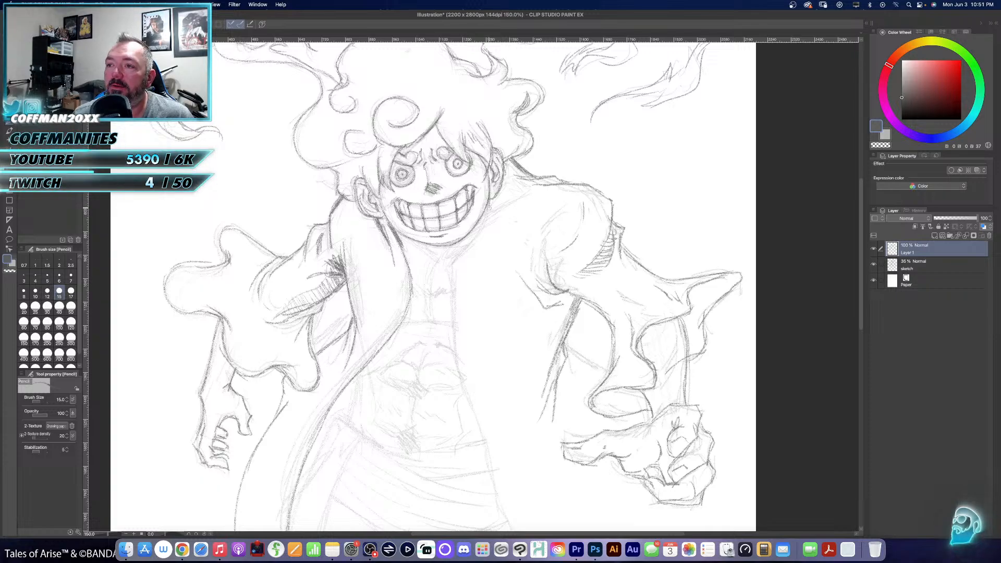
mouse_move(468, 250)
left_mouse_down()
mouse_move(451, 276)
mouse_move(452, 304)
left_mouse_up()
mouse_move(495, 202)
left_mouse_down()
mouse_move(497, 220)
mouse_move(471, 258)
left_mouse_up()
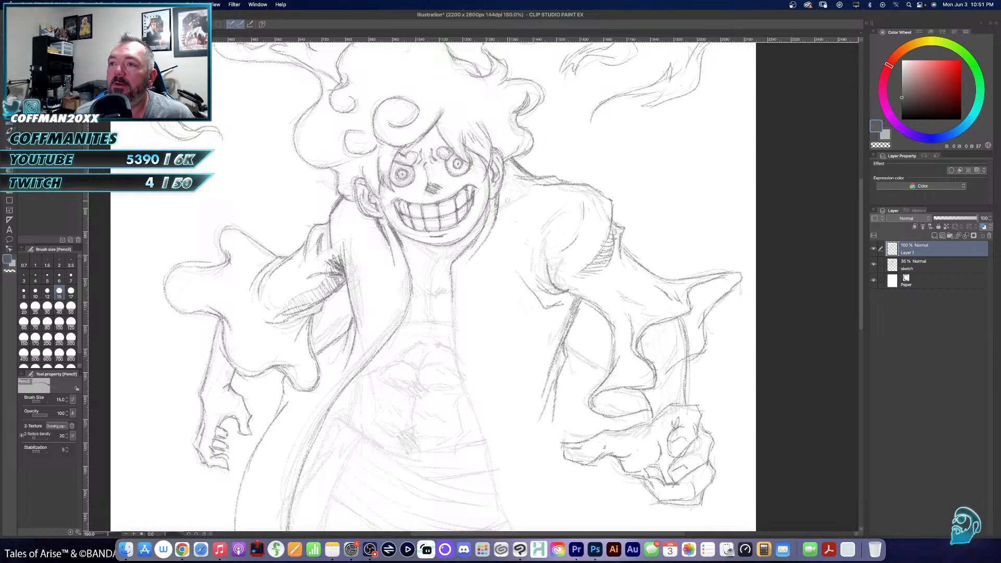
left_click_drag(513, 198, 538, 192)
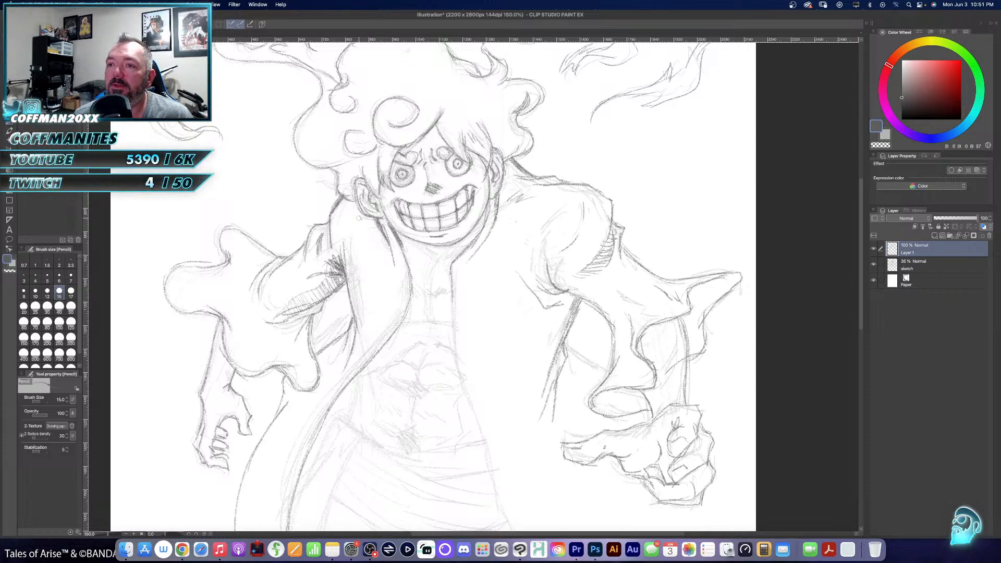
left_click_drag(459, 261, 442, 250)
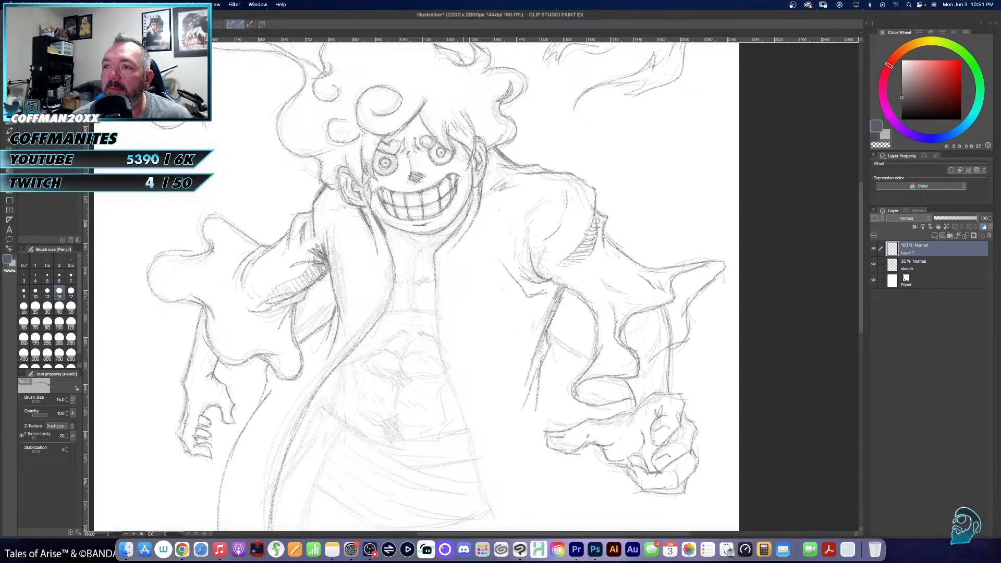
- Add crease marks on the cheek beside the grin, and trace the knotted cord hanging around the neck
left_click_drag(463, 170, 470, 185)
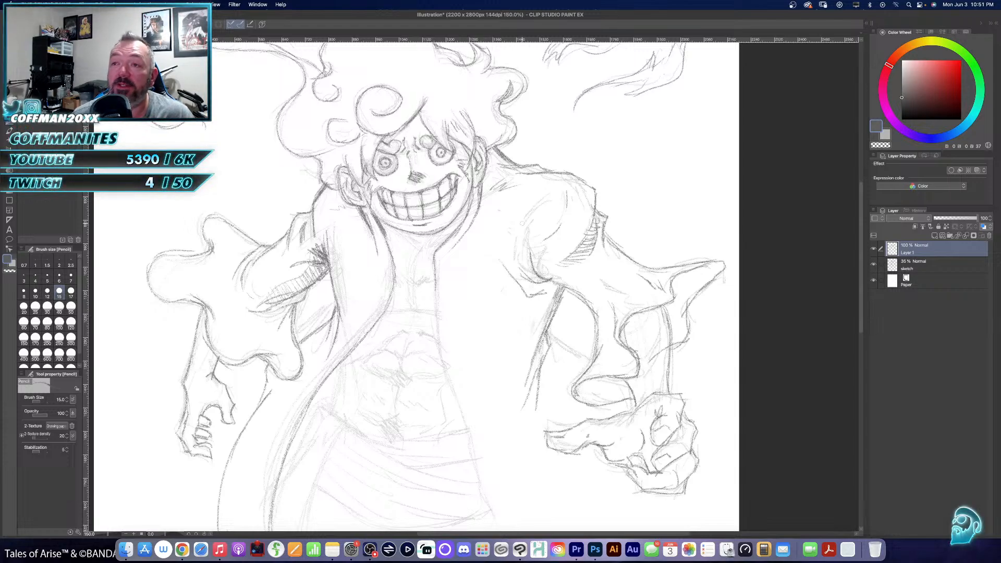
left_click_drag(478, 273, 489, 229)
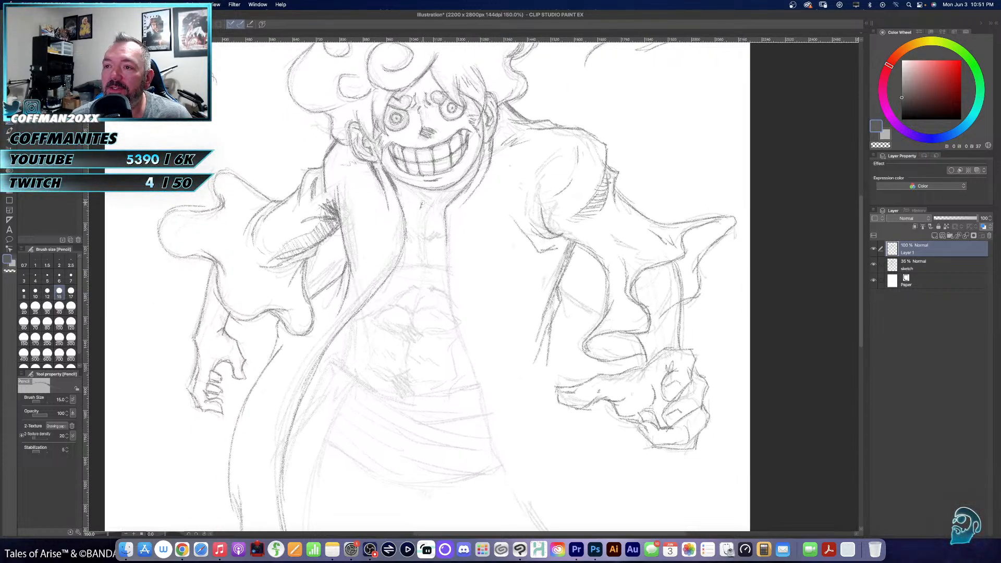
left_click_drag(425, 201, 426, 212)
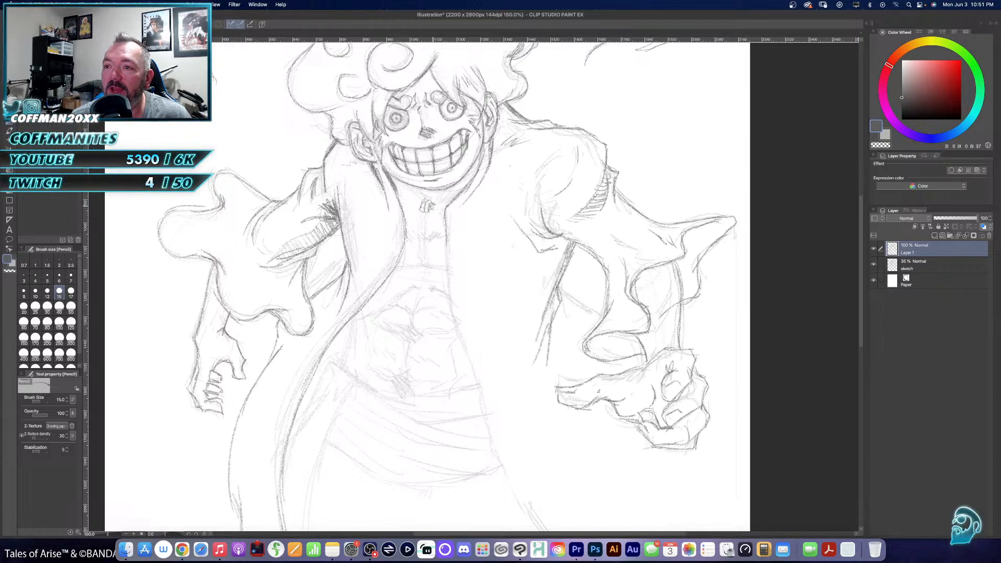
left_click_drag(405, 186, 423, 203)
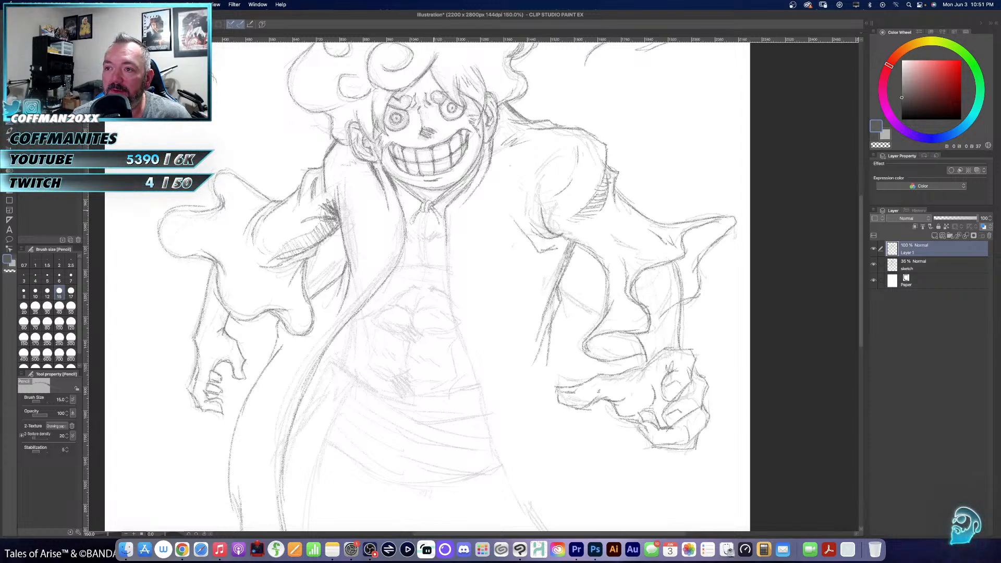
left_click_drag(470, 200, 484, 246)
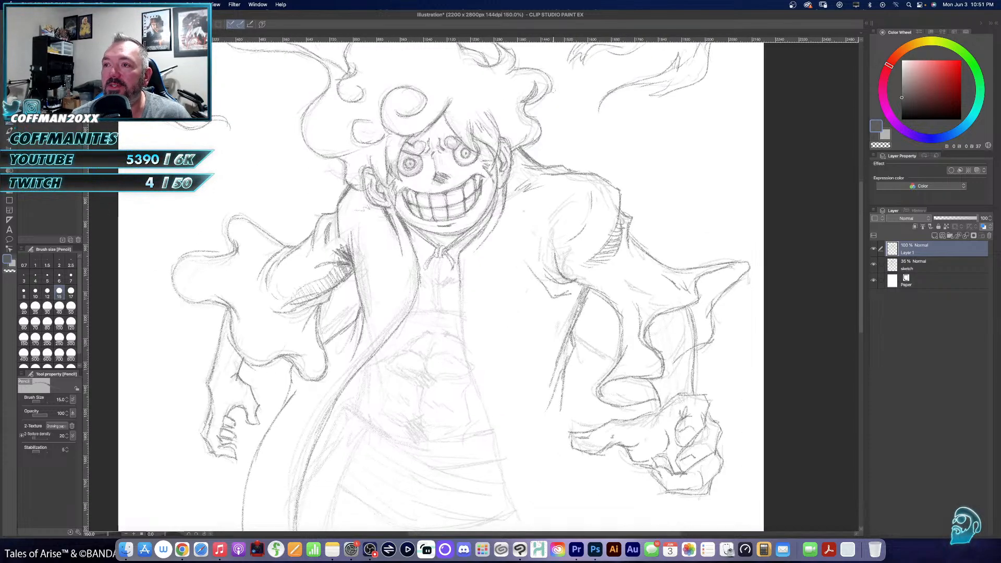
- Draw the frayed outline of the hat hanging behind the right-hand shoulder, from the hair down to the coat
left_click_drag(471, 170, 391, 288)
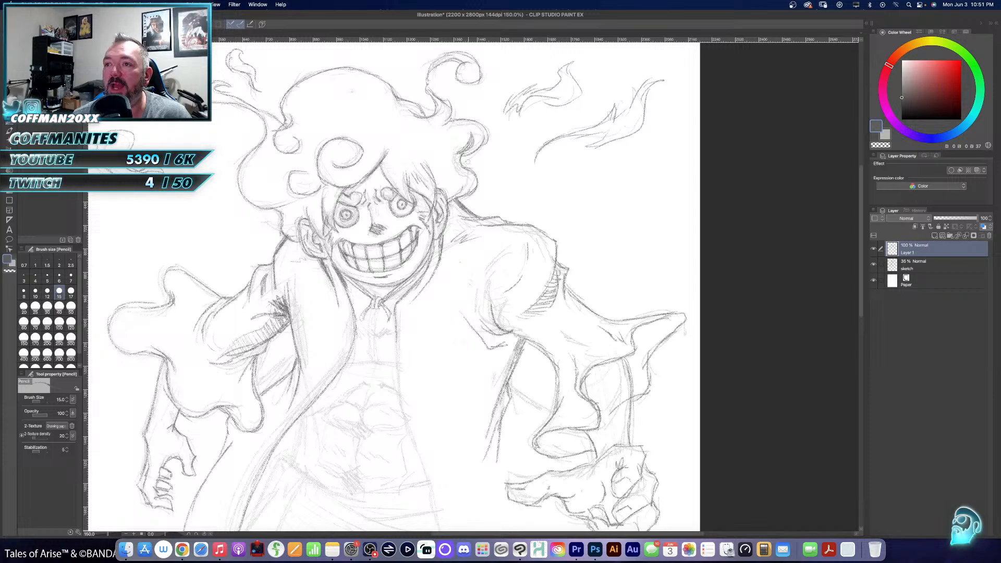
mouse_move(475, 155)
left_mouse_down()
mouse_move(491, 152)
mouse_move(489, 170)
mouse_move(528, 226)
left_mouse_up()
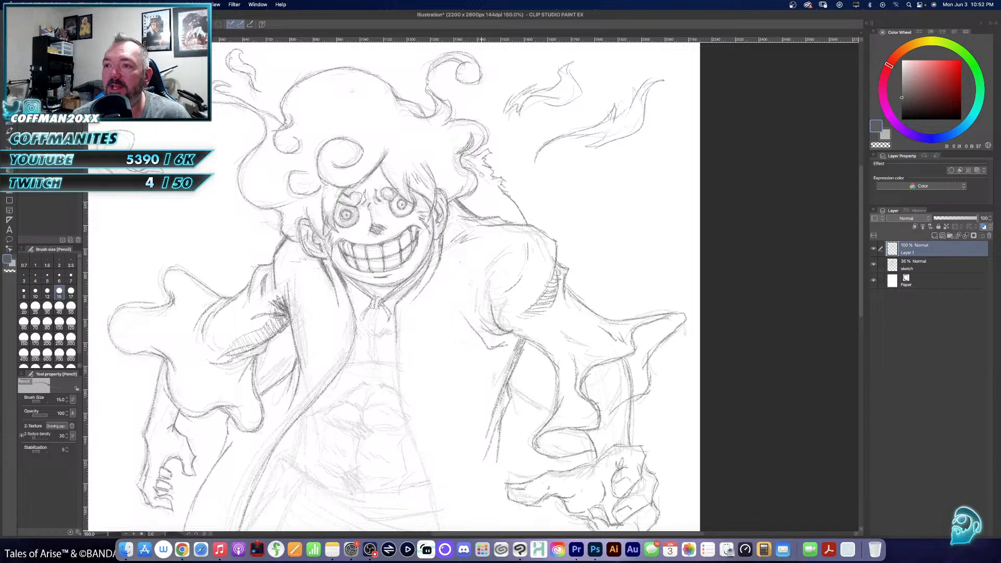
left_click_drag(486, 181, 519, 217)
- Hatch and cross-hatch shading across the hat behind the right-hand shoulder
left_click_drag(462, 200, 492, 186)
left_click_drag(464, 203, 497, 197)
mouse_move(479, 214)
left_mouse_down()
mouse_move(501, 200)
mouse_move(514, 215)
left_mouse_up()
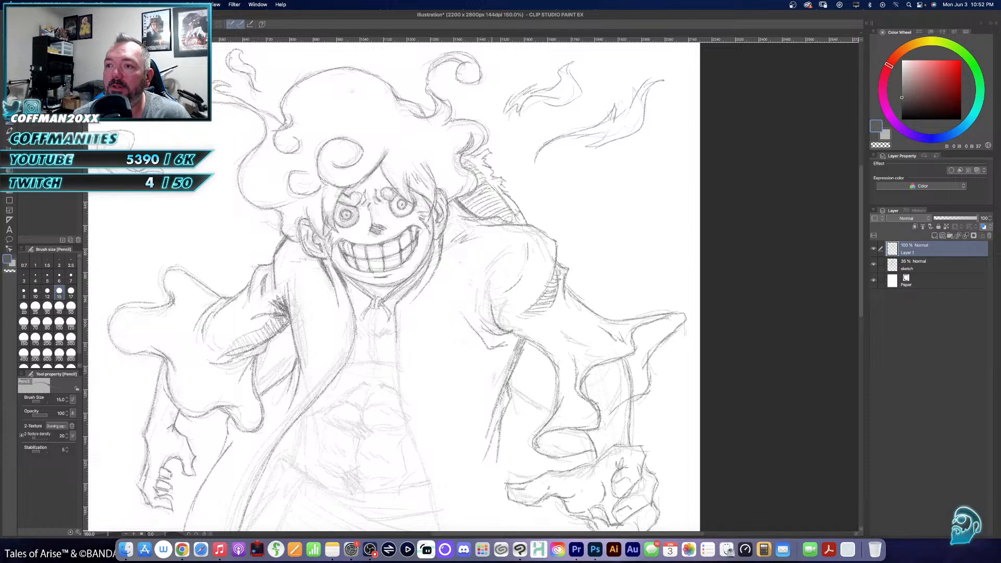
left_click_drag(484, 203, 499, 195)
left_click_drag(482, 206, 504, 201)
mouse_move(492, 212)
left_mouse_down()
mouse_move(514, 201)
mouse_move(487, 203)
mouse_move(505, 211)
mouse_move(501, 191)
left_mouse_up()
left_click_drag(484, 203, 501, 196)
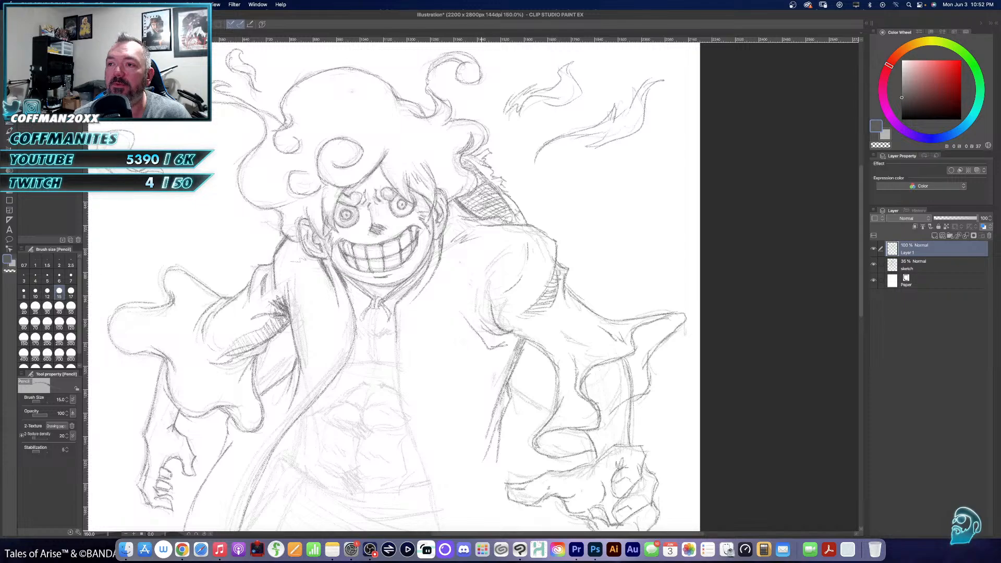
- Trace the coat's right-hand front edge from the chest past the waist sash and outward toward the hem
mouse_move(525, 405)
left_mouse_down()
mouse_move(555, 256)
mouse_move(537, 280)
mouse_move(520, 267)
left_mouse_up()
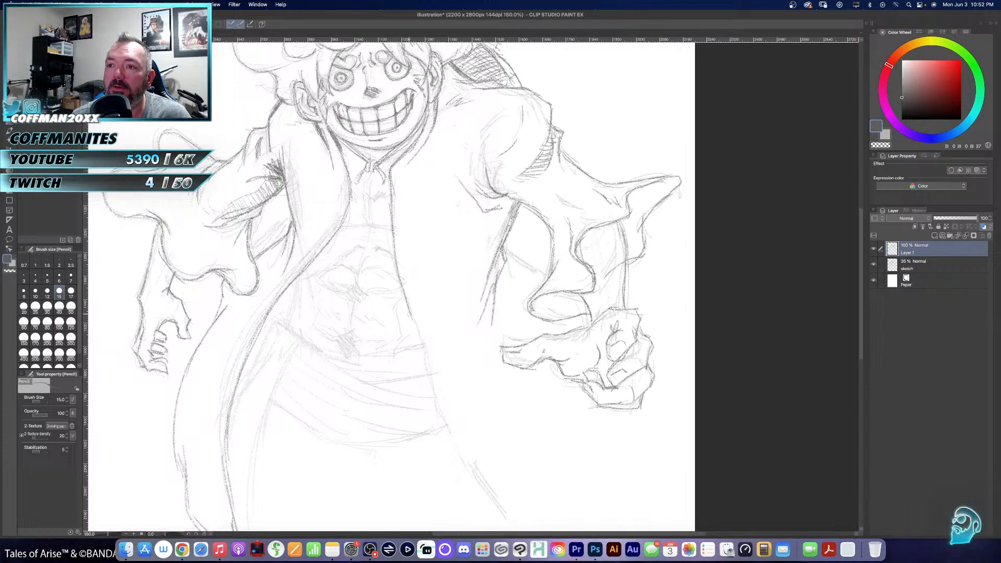
left_click_drag(412, 300, 370, 179)
mouse_move(385, 223)
left_mouse_down()
mouse_move(412, 315)
mouse_move(462, 403)
left_mouse_up()
left_click_drag(427, 293, 529, 329)
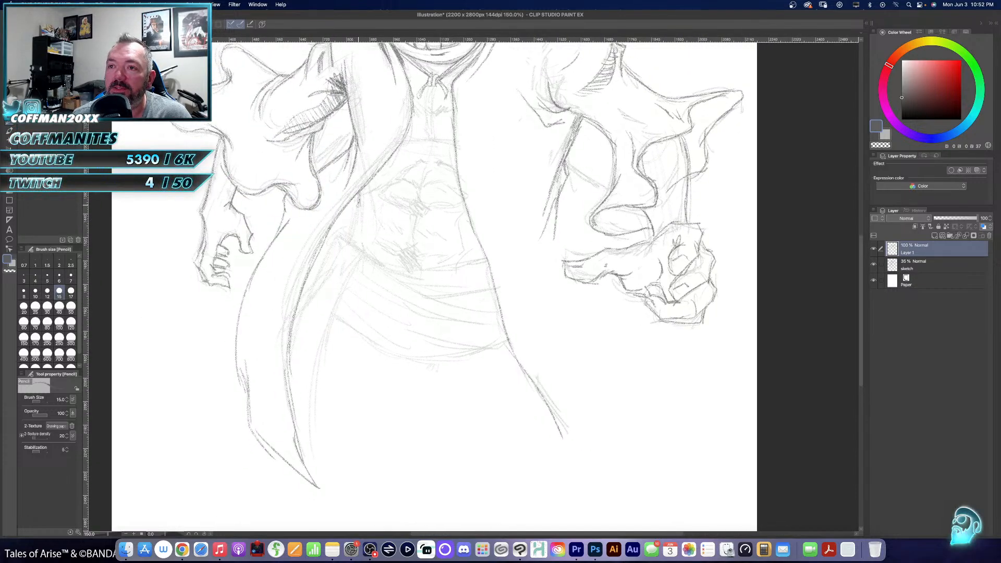
left_click_drag(358, 207, 345, 240)
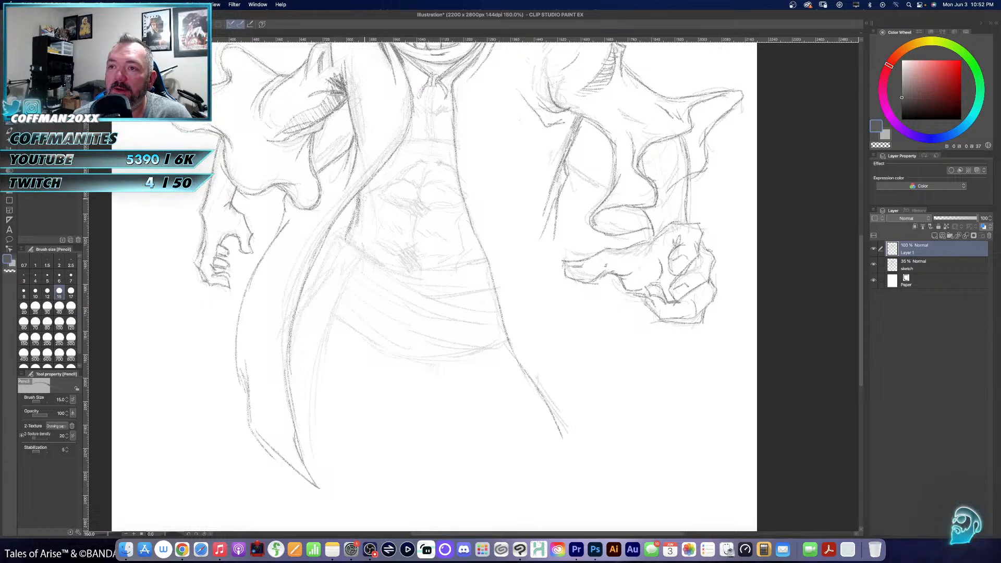
mouse_move(354, 212)
left_mouse_down()
mouse_move(346, 226)
mouse_move(374, 224)
mouse_move(370, 211)
left_mouse_up()
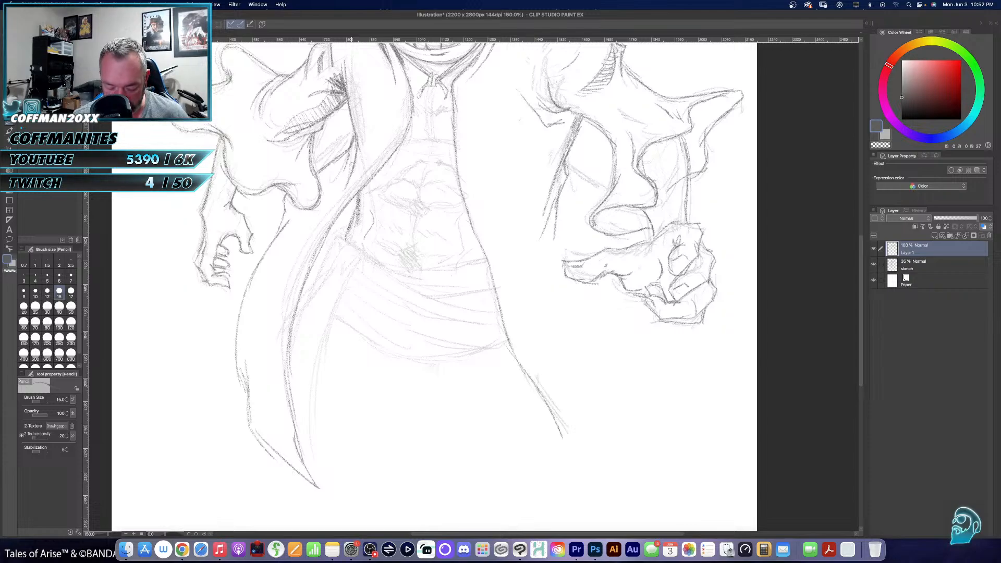
key("super+z")
key("e")
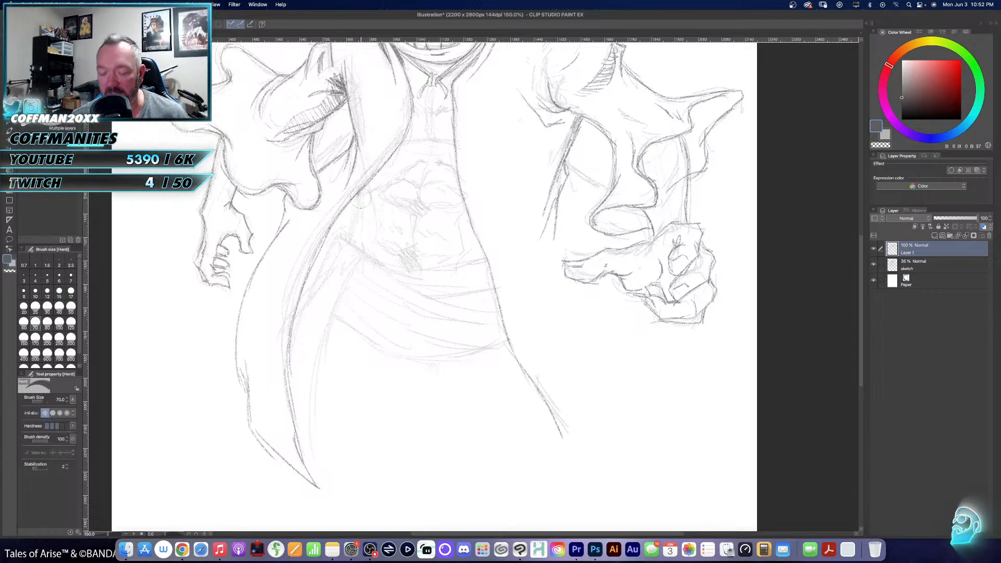
key("p")
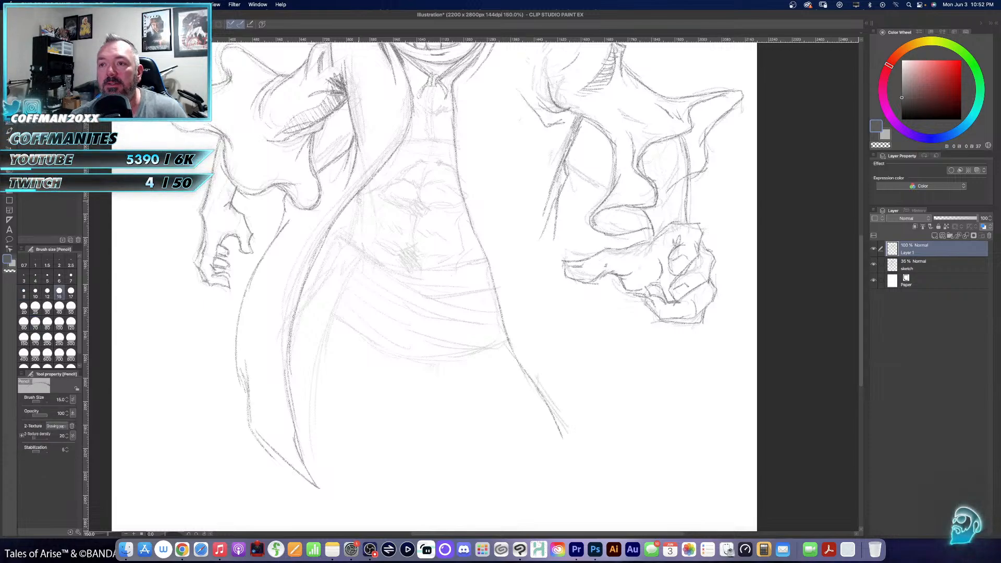
- Trace the left-hand side of the bare waist and the gathered knot where the sash meets the coat
mouse_move(360, 194)
left_mouse_down()
mouse_move(340, 236)
mouse_move(377, 255)
mouse_move(358, 262)
mouse_move(336, 302)
left_mouse_up()
left_click_drag(358, 264, 323, 340)
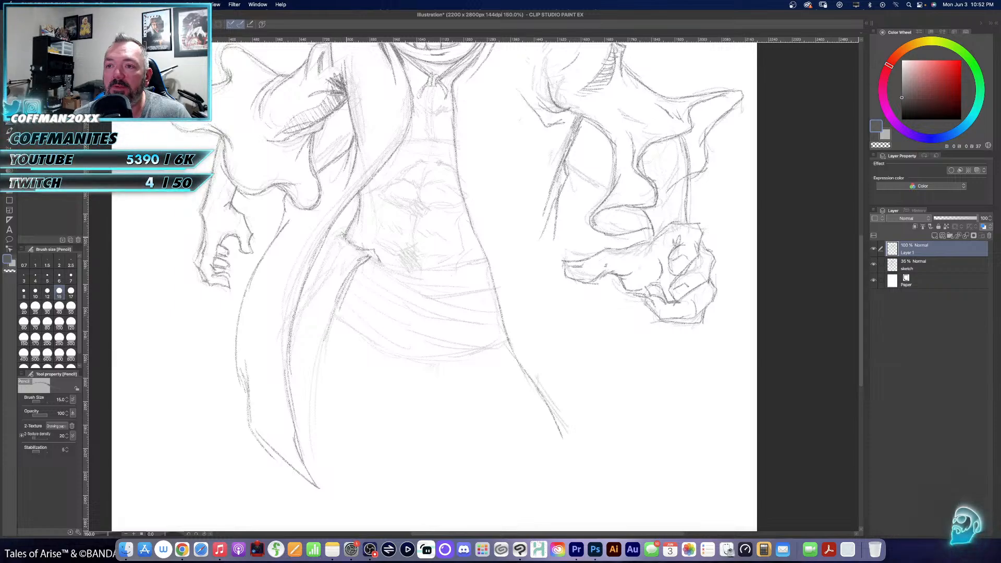
left_click_drag(342, 234, 302, 296)
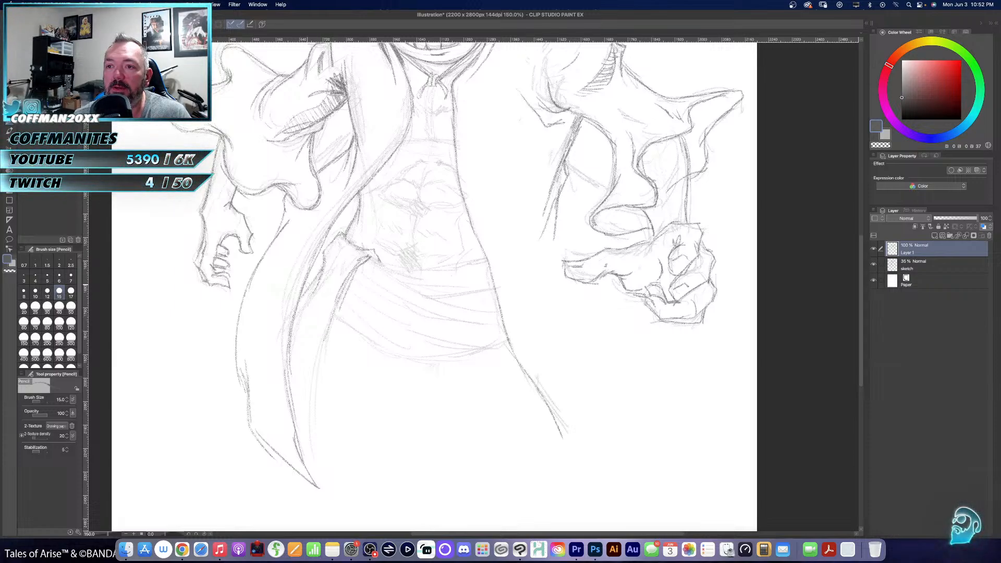
- Trace the waist sash's upper edge, its overlapping folds and its curved lower edge across to the coat's right-hand front
left_click_drag(402, 307, 386, 316)
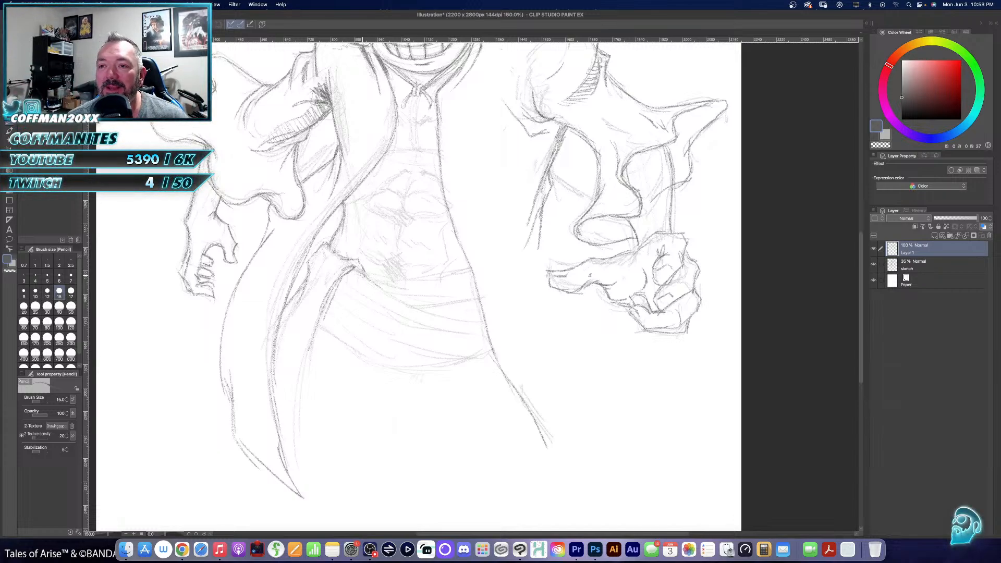
mouse_move(364, 274)
left_mouse_down()
mouse_move(417, 307)
mouse_move(481, 323)
left_mouse_up()
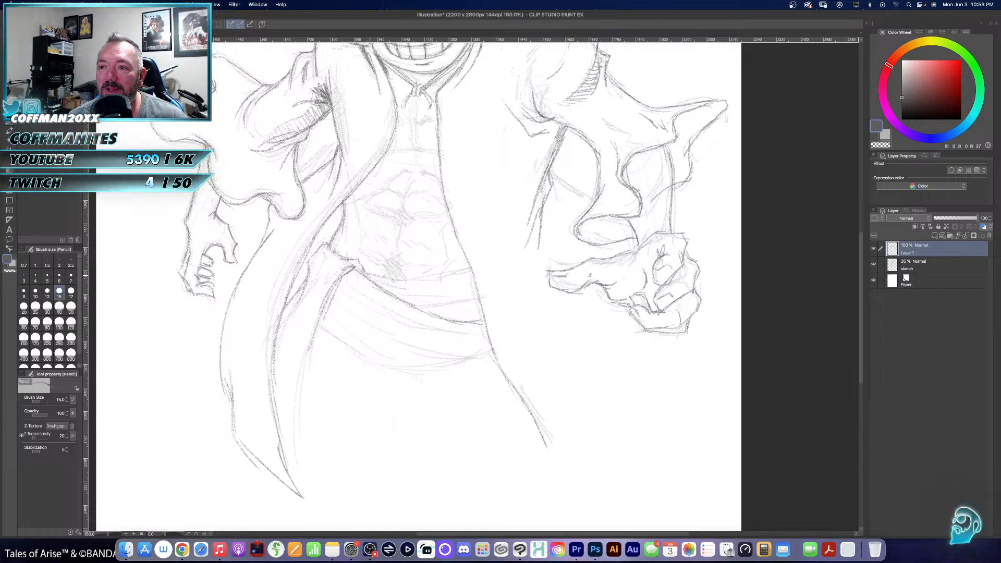
mouse_move(368, 279)
left_mouse_down()
mouse_move(457, 280)
mouse_move(449, 268)
mouse_move(472, 259)
left_mouse_up()
left_click_drag(410, 295, 425, 300)
mouse_move(419, 306)
left_mouse_down()
mouse_move(480, 297)
mouse_move(475, 288)
left_mouse_up()
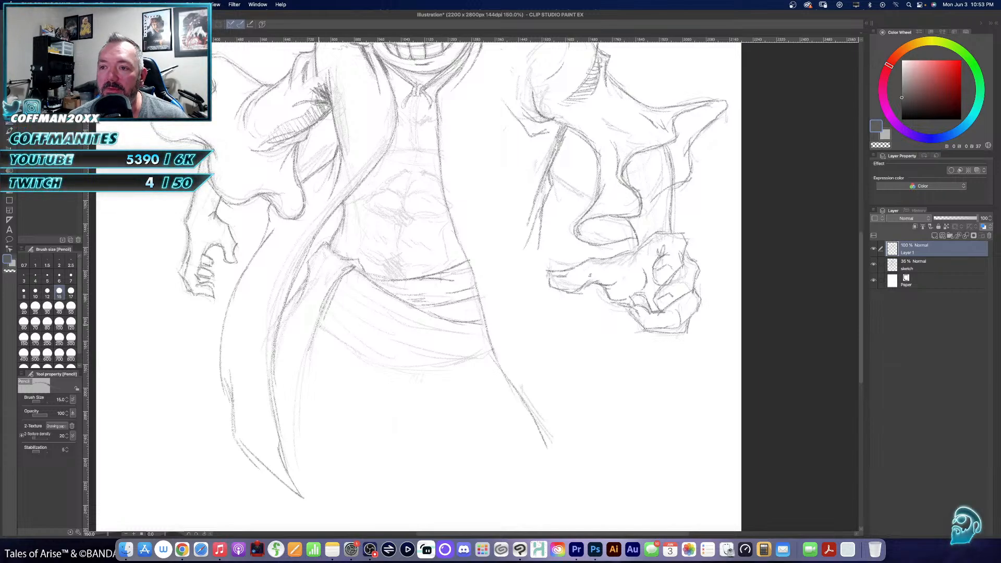
mouse_move(316, 327)
left_mouse_down()
mouse_move(403, 368)
mouse_move(494, 356)
left_mouse_up()
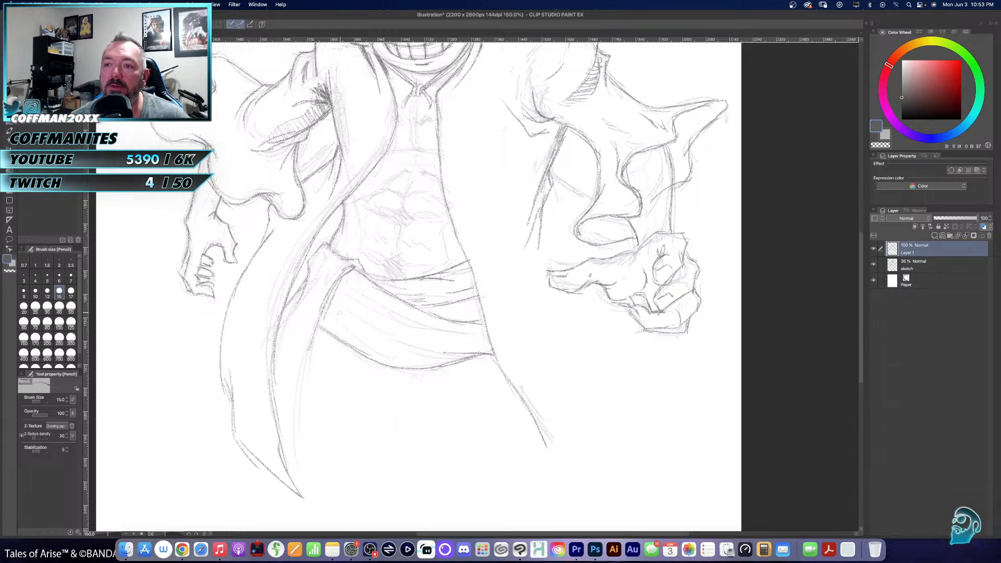
- Draw the sash tail hanging down from the knot beside the left-hand coat panel, with fold lines near the knot
left_click_drag(320, 326, 307, 353)
left_click_drag(329, 300, 302, 420)
mouse_move(311, 374)
left_mouse_down()
mouse_move(302, 469)
mouse_move(318, 484)
left_mouse_up()
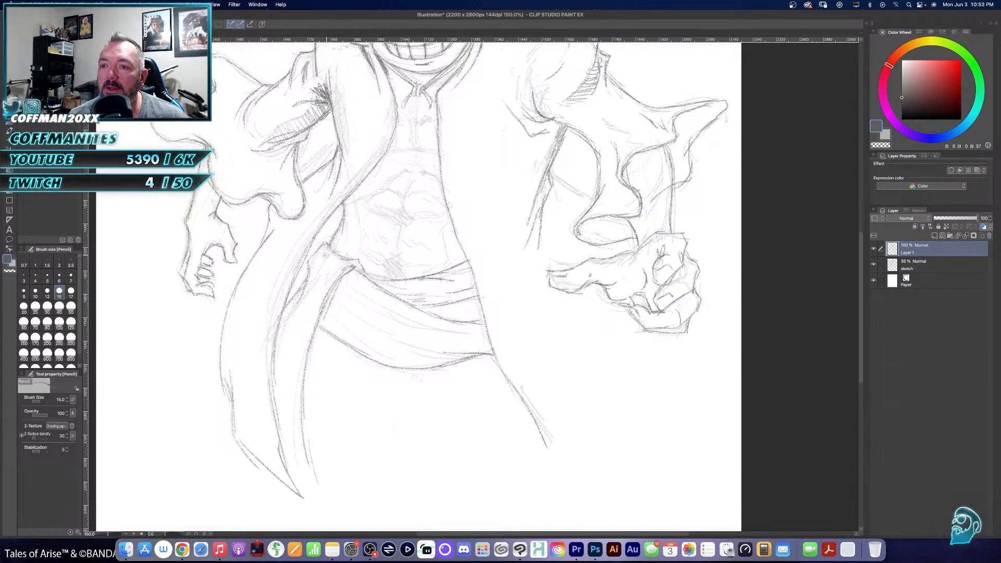
left_click_drag(334, 268, 287, 348)
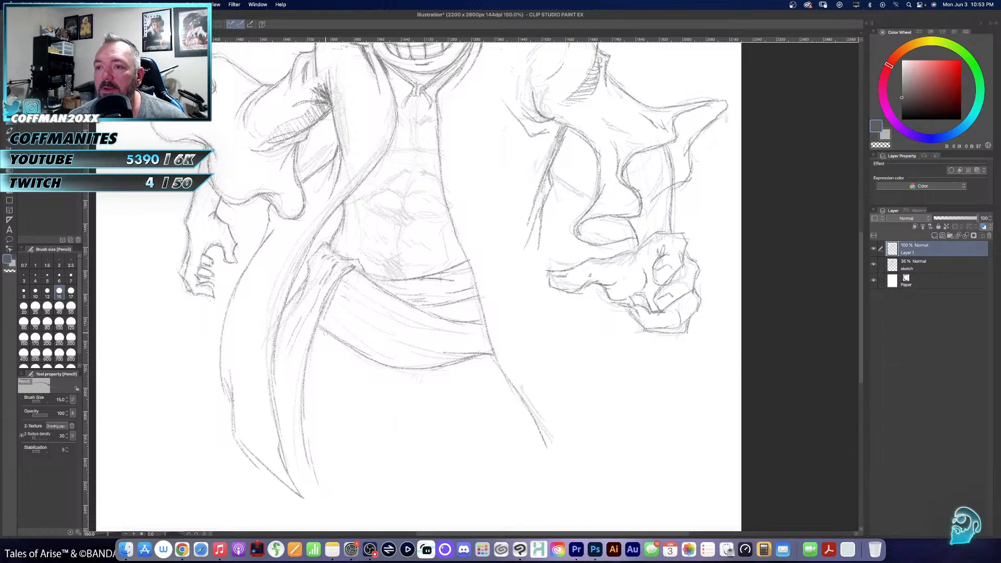
- Hatch shading on the sash beside the knot and along its curved lower edge
mouse_move(356, 346)
left_mouse_down()
mouse_move(335, 330)
mouse_move(338, 310)
left_mouse_up()
left_click_drag(360, 278, 348, 284)
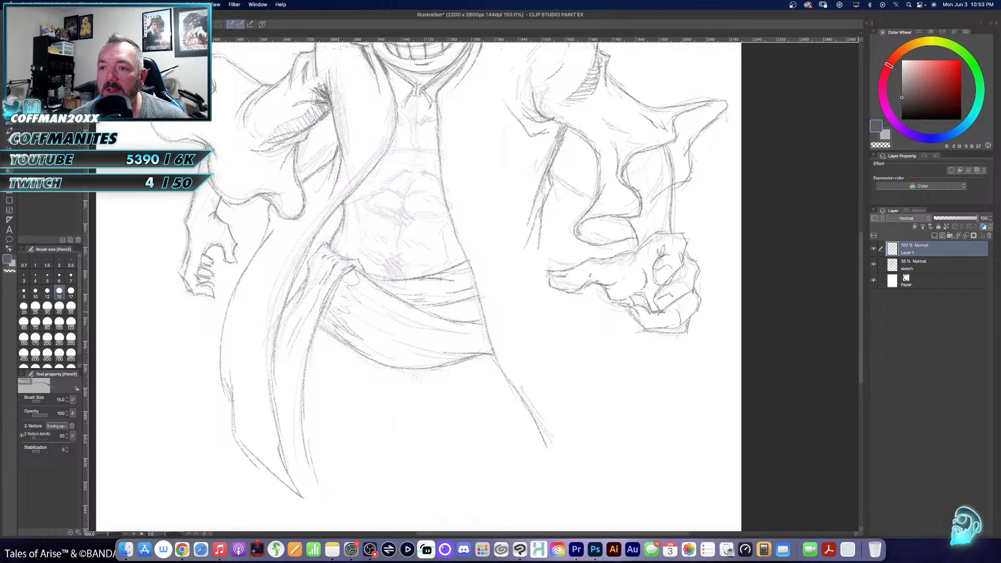
mouse_move(338, 299)
left_mouse_down()
mouse_move(351, 307)
mouse_move(361, 274)
left_mouse_up()
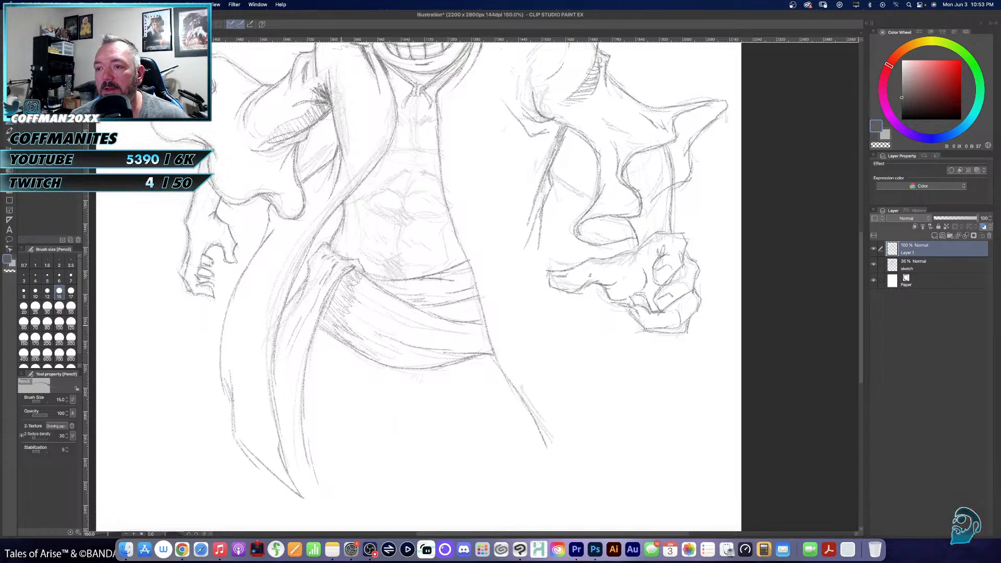
mouse_move(376, 365)
left_mouse_down()
mouse_move(412, 357)
mouse_move(425, 340)
mouse_move(414, 359)
mouse_move(488, 347)
left_mouse_up()
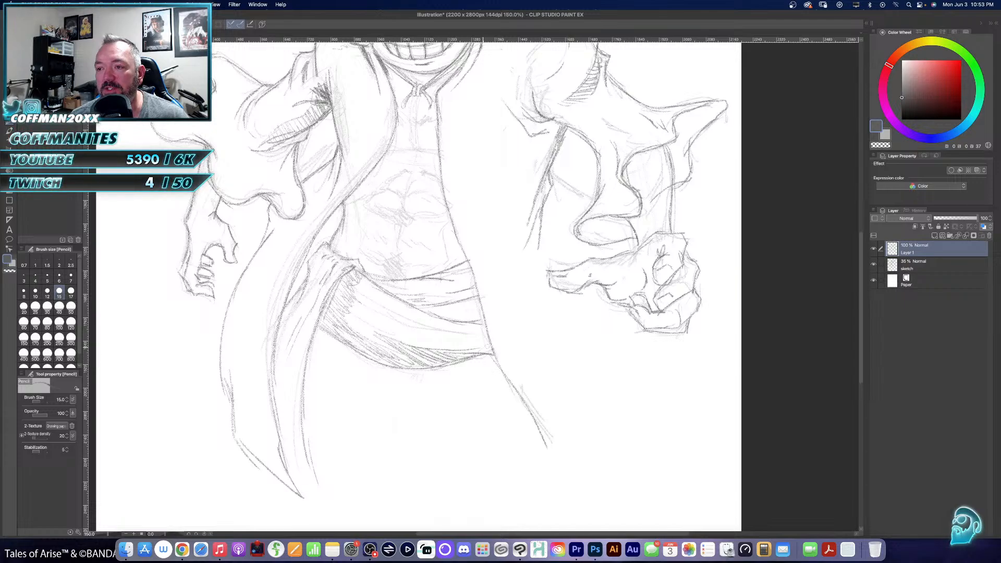
- Hatch diagonal shading over the sash's upper folds where they meet the coat's right-hand front edge
mouse_move(466, 265)
left_mouse_down()
mouse_move(472, 260)
mouse_move(448, 303)
left_mouse_up()
left_click_drag(429, 309, 463, 323)
left_click_drag(442, 306, 479, 326)
left_click_drag(450, 297, 481, 321)
left_click_drag(460, 296, 484, 316)
left_click_drag(463, 287, 485, 310)
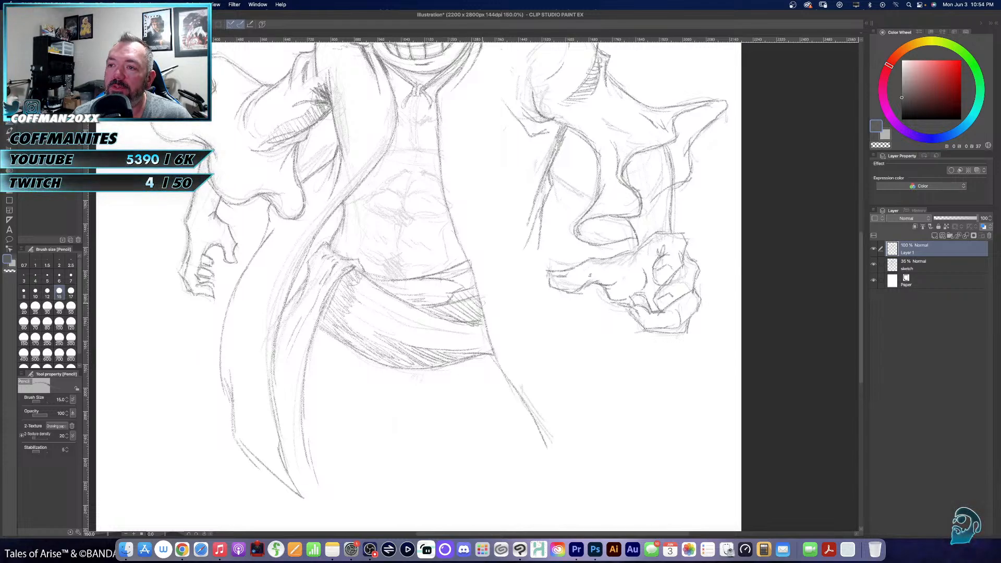
left_click_drag(439, 275, 468, 291)
left_click_drag(445, 273, 478, 294)
left_click_drag(451, 266, 475, 284)
left_click_drag(464, 264, 477, 276)
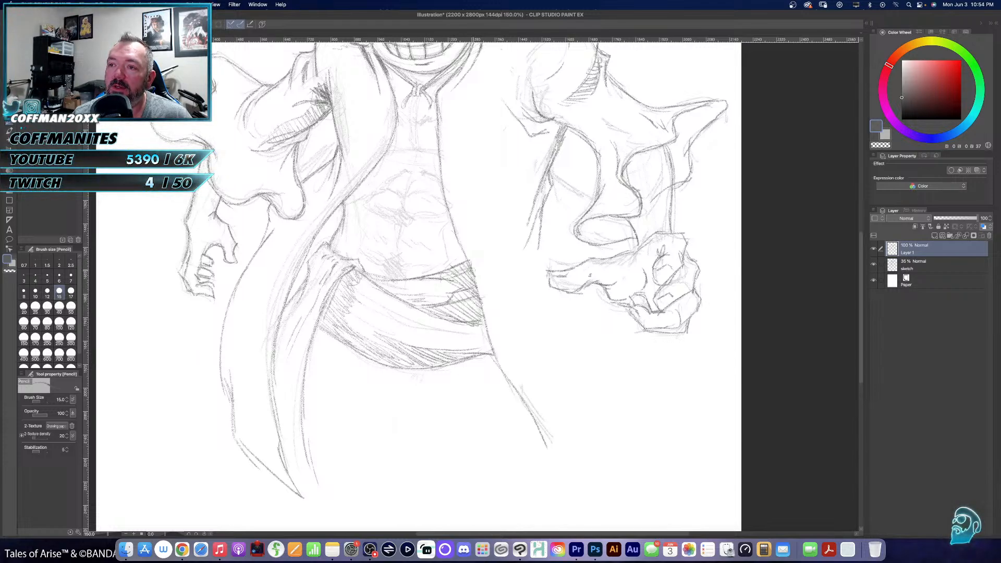
- Shade the neck beneath the chin, and trace the center and lower contours of the chest muscles
mouse_move(431, 176)
left_mouse_down()
mouse_move(464, 311)
mouse_move(461, 303)
left_mouse_up()
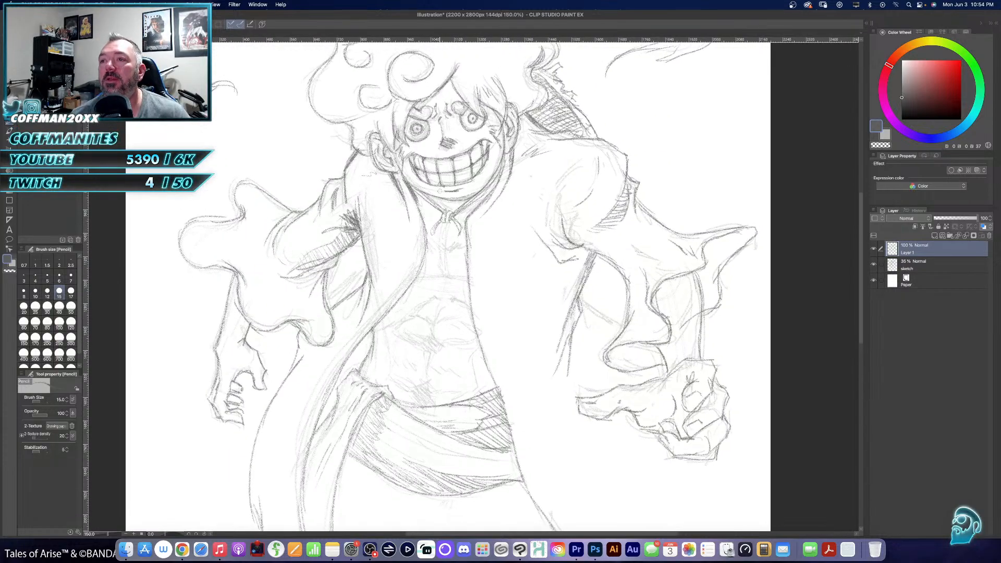
left_click_drag(441, 200, 454, 210)
left_click_drag(443, 197, 461, 207)
left_click_drag(457, 200, 464, 205)
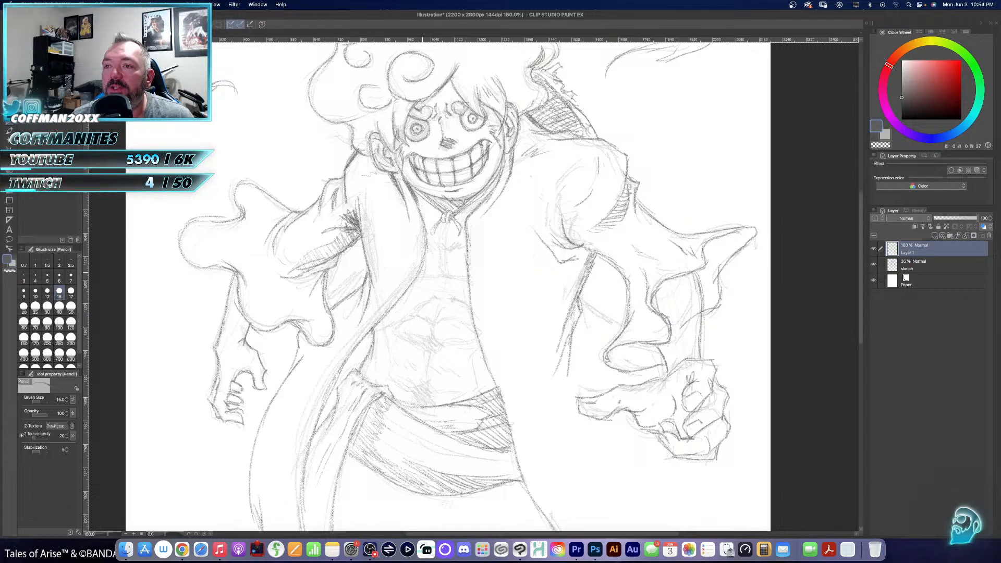
mouse_move(438, 267)
left_mouse_down()
mouse_move(424, 273)
mouse_move(471, 270)
left_mouse_up()
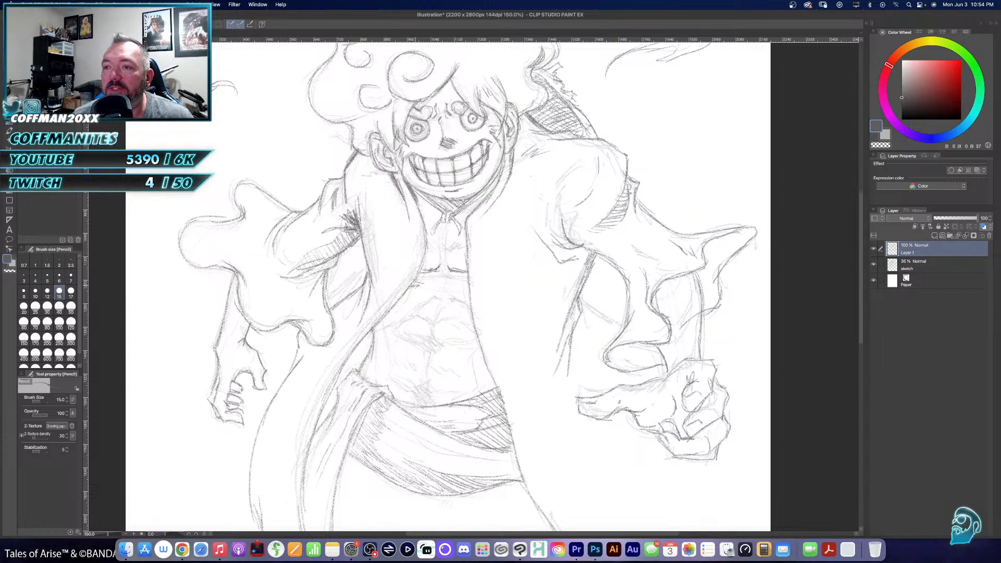
left_click_drag(429, 279, 412, 285)
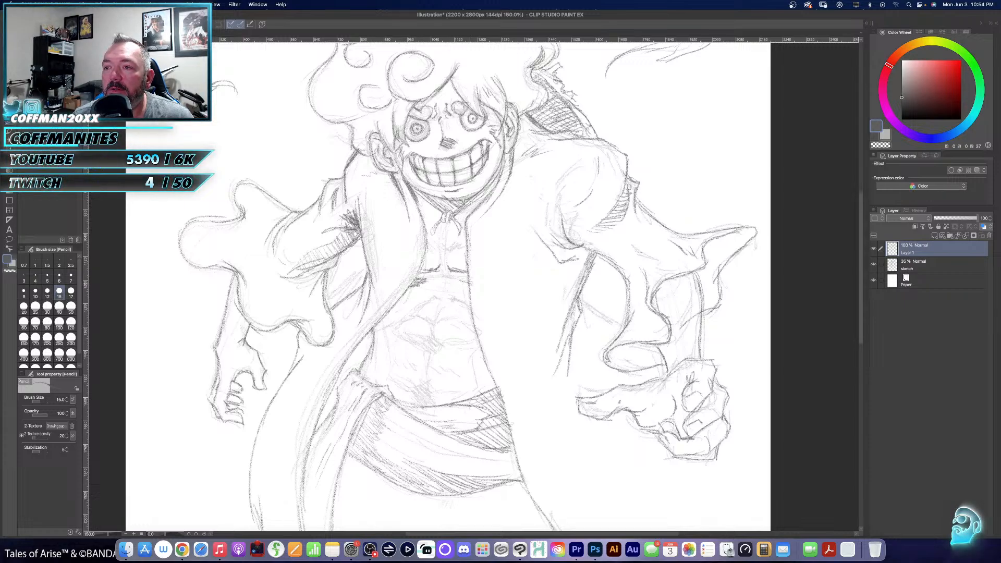
mouse_move(472, 279)
left_mouse_down()
mouse_move(419, 307)
mouse_move(466, 305)
left_mouse_up()
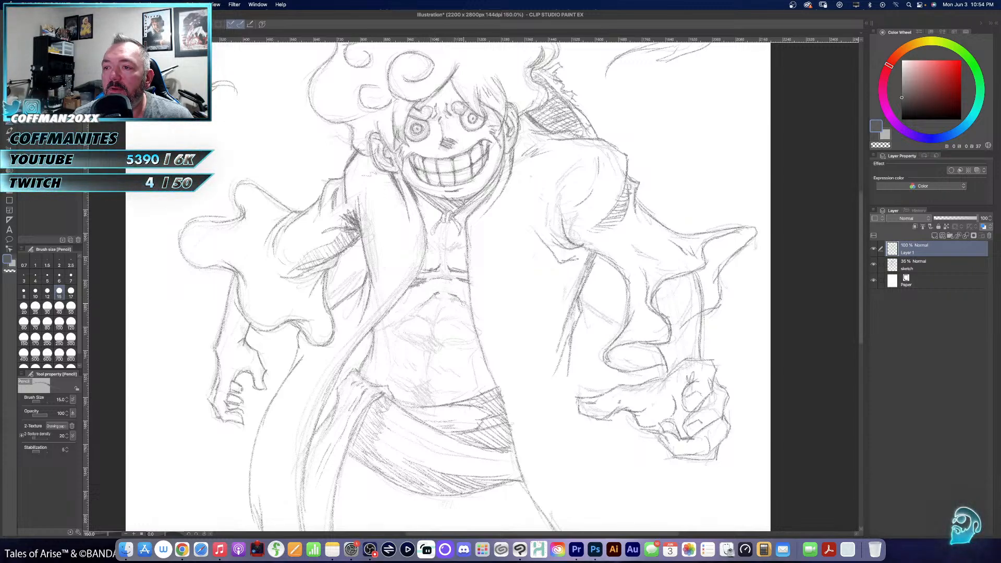
- Trace the rib line and abdominal muscles, and hatch the shadow on the belly just above the sash
left_click_drag(386, 328, 421, 308)
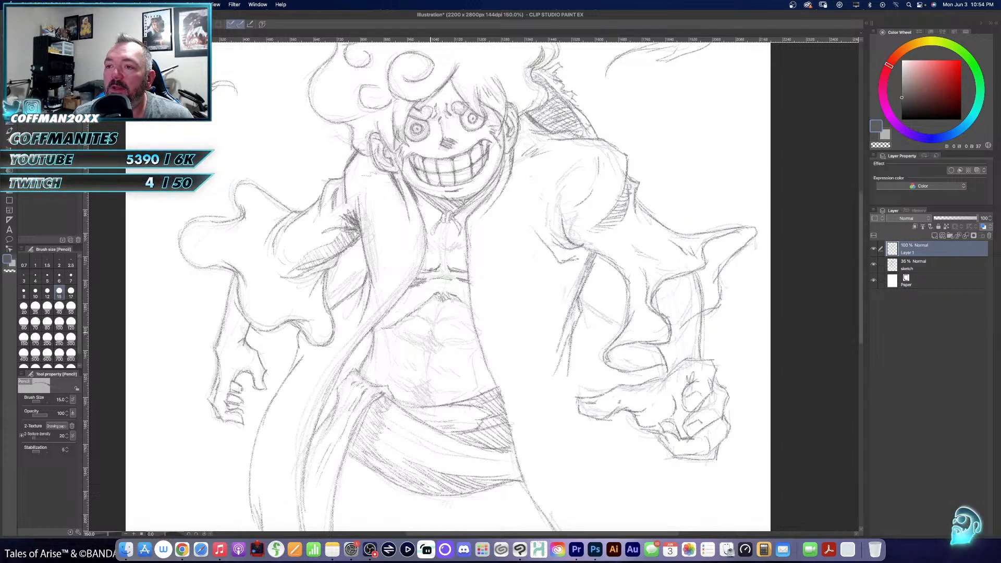
left_click_drag(391, 329, 475, 341)
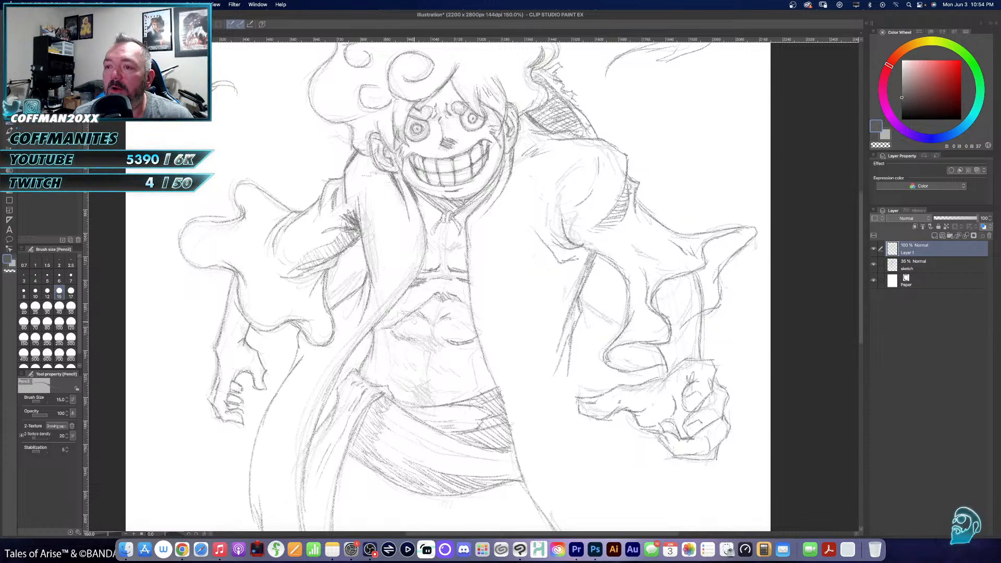
left_click_drag(457, 314, 480, 332)
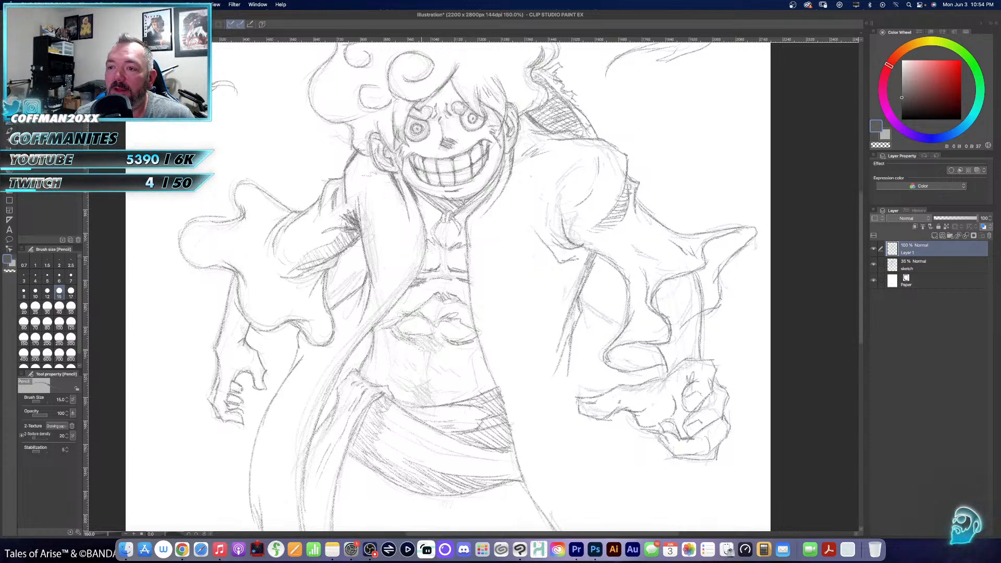
left_click_drag(430, 335, 471, 345)
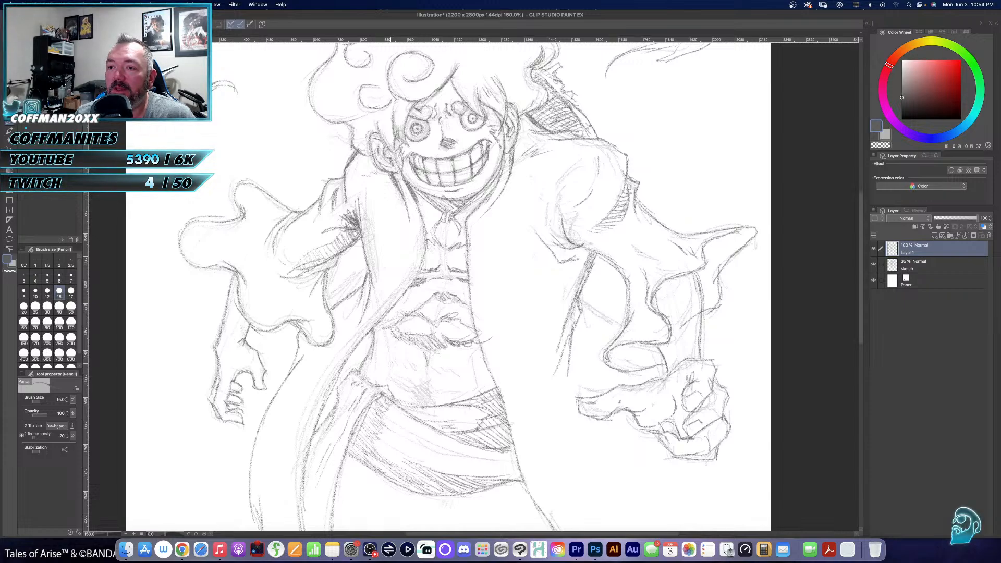
mouse_move(389, 350)
left_mouse_down()
mouse_move(391, 372)
mouse_move(409, 390)
mouse_move(465, 387)
mouse_move(473, 375)
left_mouse_up()
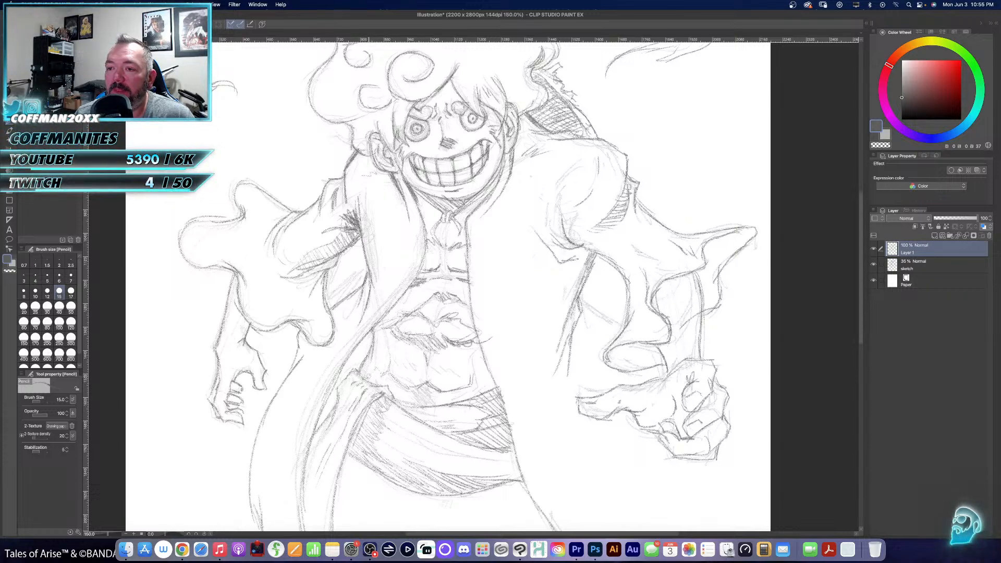
mouse_move(386, 384)
left_mouse_down()
mouse_move(406, 399)
mouse_move(444, 401)
mouse_move(479, 383)
mouse_move(498, 387)
left_mouse_up()
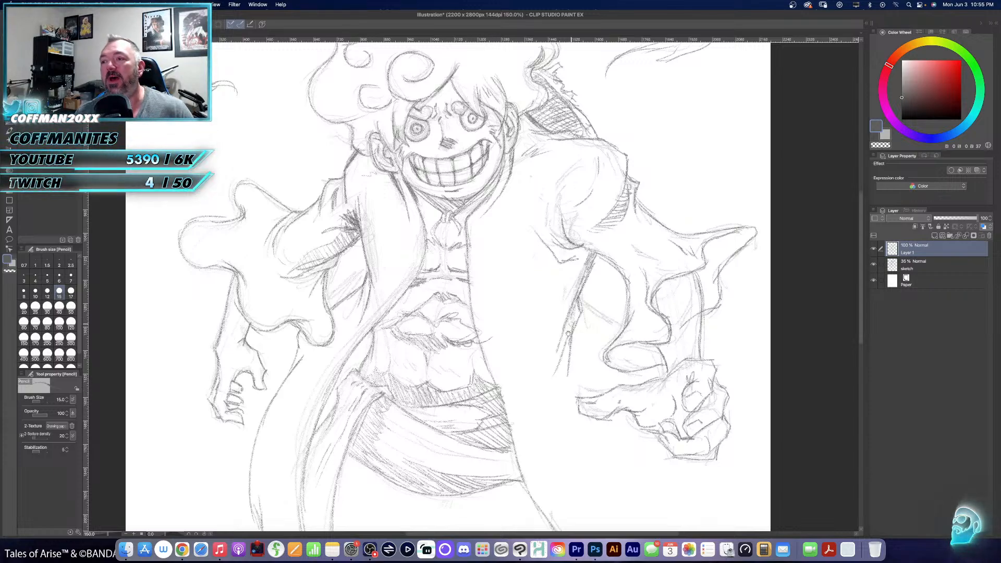
- Draw the coat's ragged, torn hem from below the right-hand fist across to the lower end of the front edge
left_click_drag(579, 365, 479, 419)
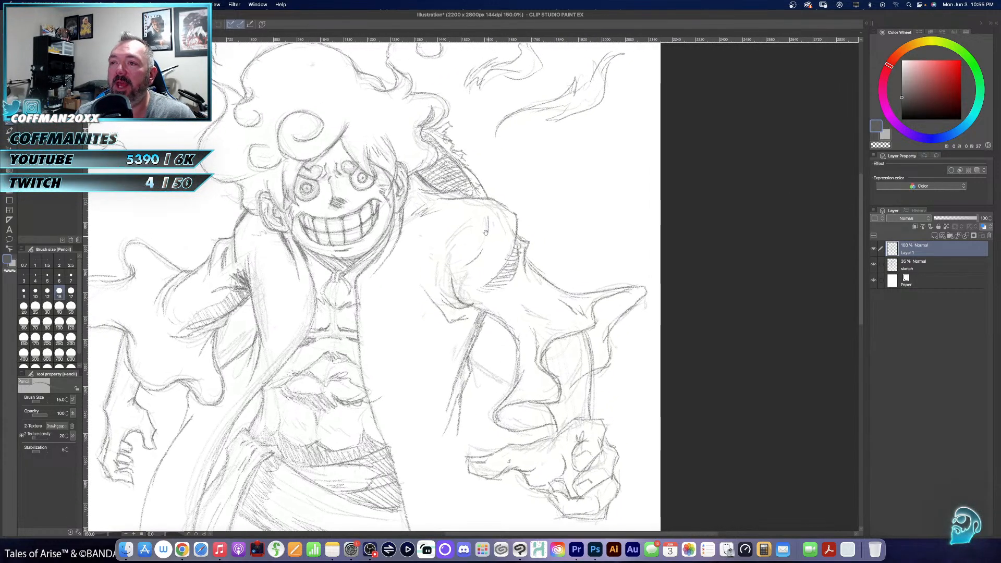
mouse_move(473, 210)
left_mouse_down()
mouse_move(450, 225)
mouse_move(443, 258)
mouse_move(586, 284)
mouse_move(441, 181)
left_mouse_up()
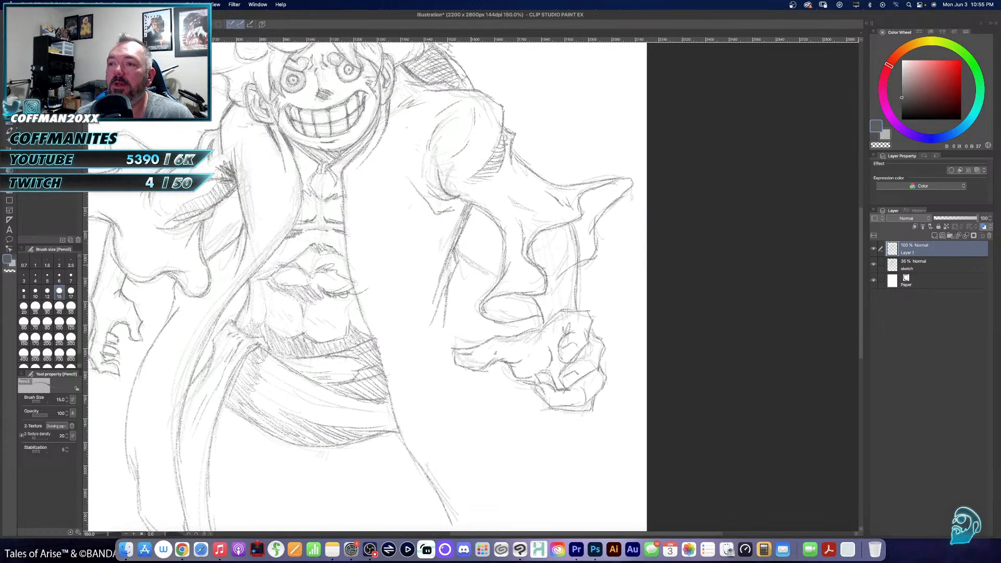
mouse_move(458, 252)
left_mouse_down()
mouse_move(491, 273)
mouse_move(448, 238)
left_mouse_up()
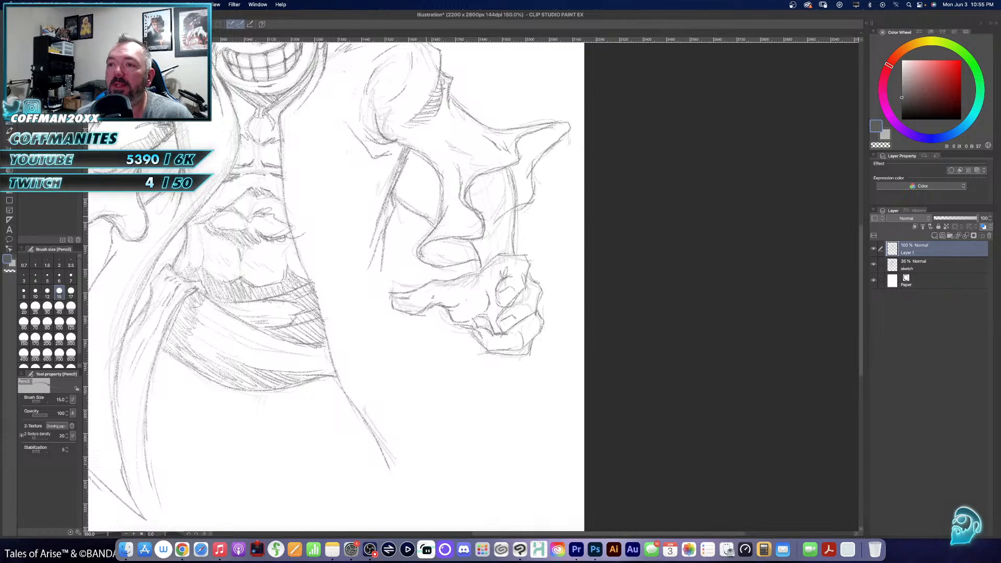
mouse_move(539, 300)
left_mouse_down()
mouse_move(557, 327)
mouse_move(543, 375)
mouse_move(520, 365)
mouse_move(546, 397)
left_mouse_up()
left_click_drag(415, 423, 405, 355)
mouse_move(382, 404)
left_mouse_down()
mouse_move(409, 431)
mouse_move(400, 412)
mouse_move(422, 407)
mouse_move(432, 432)
mouse_move(422, 464)
mouse_move(450, 444)
mouse_move(439, 368)
mouse_move(467, 383)
mouse_move(475, 402)
mouse_move(477, 362)
left_mouse_up()
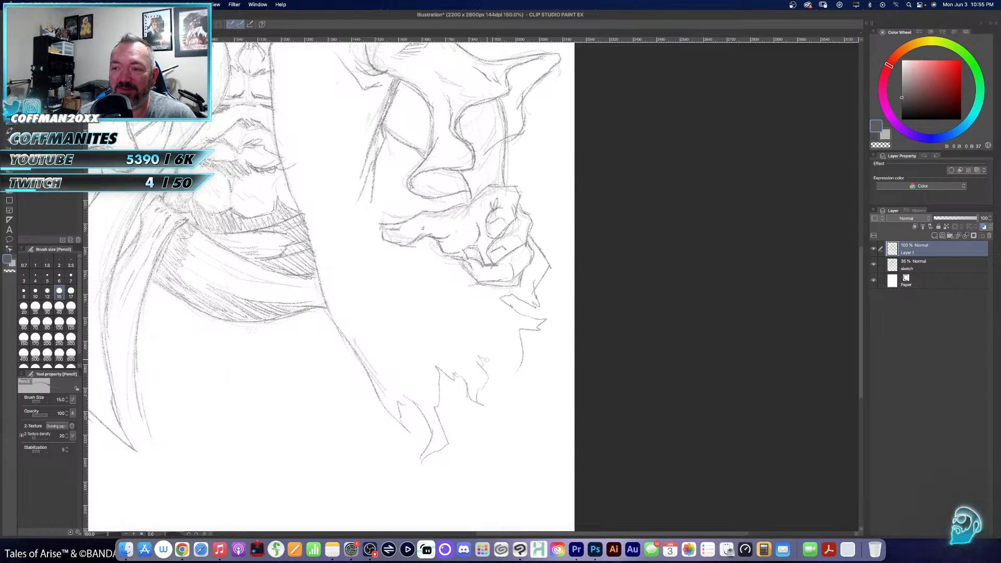
- Add torn notches to the outer edge of the left-hand coat panel and finish its lower hem
scroll(479, 338, "left", 10)
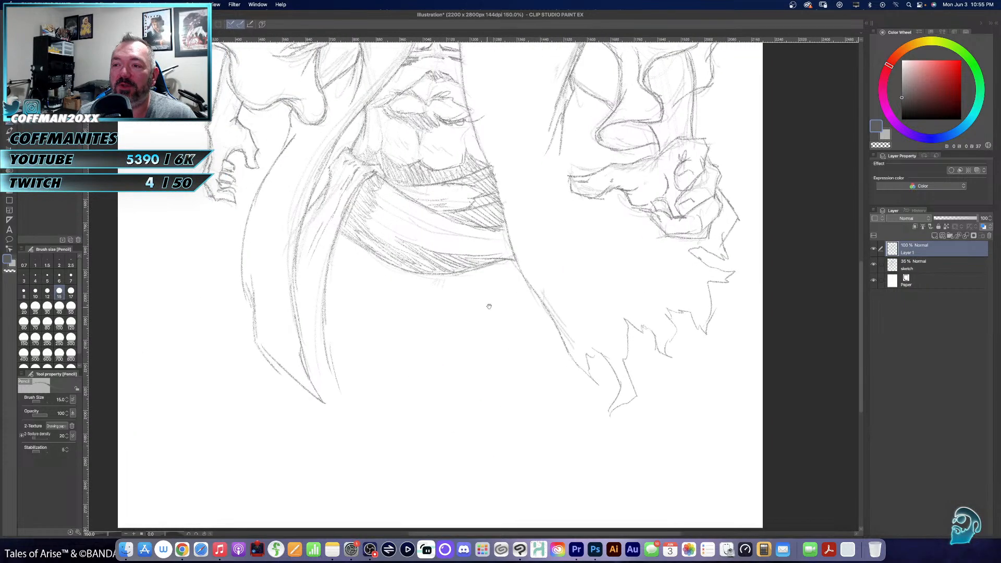
mouse_move(365, 267)
left_mouse_down()
mouse_move(372, 293)
mouse_move(363, 314)
mouse_move(378, 313)
left_mouse_up()
mouse_move(452, 330)
left_mouse_down()
mouse_move(393, 356)
mouse_move(408, 433)
left_mouse_up()
left_click_drag(409, 433, 372, 411)
mouse_move(564, 144)
left_mouse_down()
mouse_move(483, 243)
mouse_move(441, 316)
mouse_move(432, 394)
mouse_move(451, 392)
mouse_move(468, 331)
mouse_move(554, 260)
mouse_move(552, 246)
left_mouse_up()
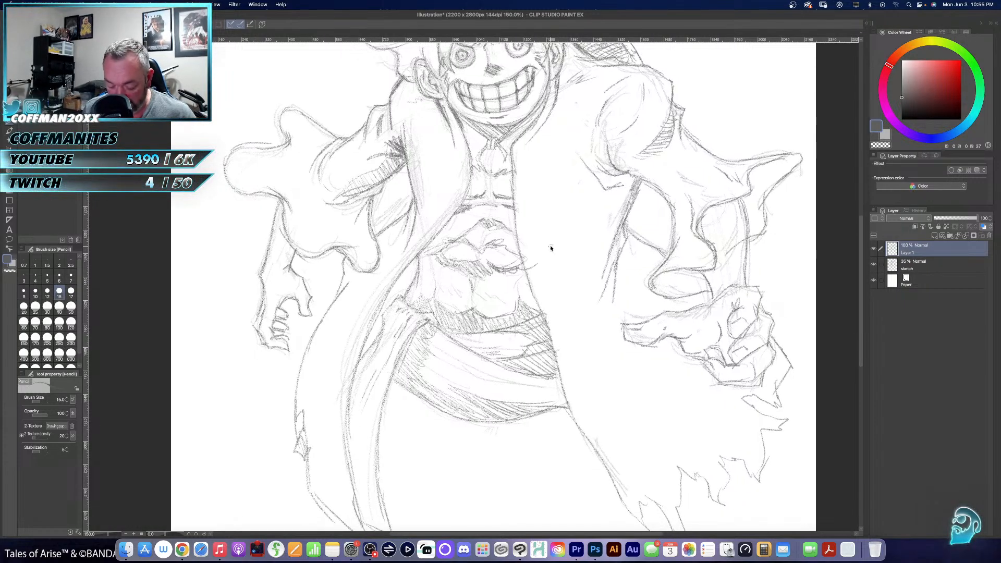
key("super+0")
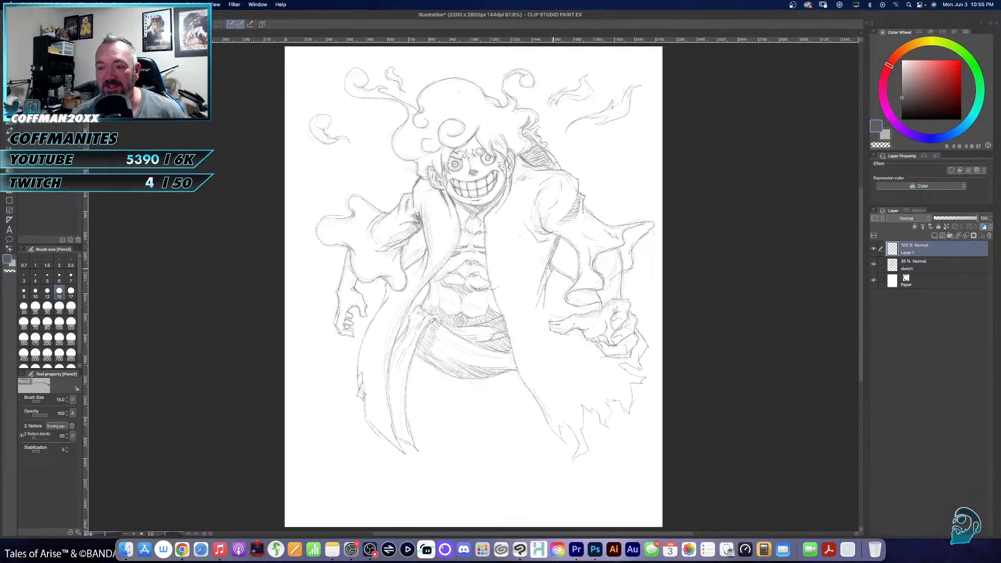
- Hide the faded sketch layer beneath the pencil drawing
key("slash")
left_click(513, 270)
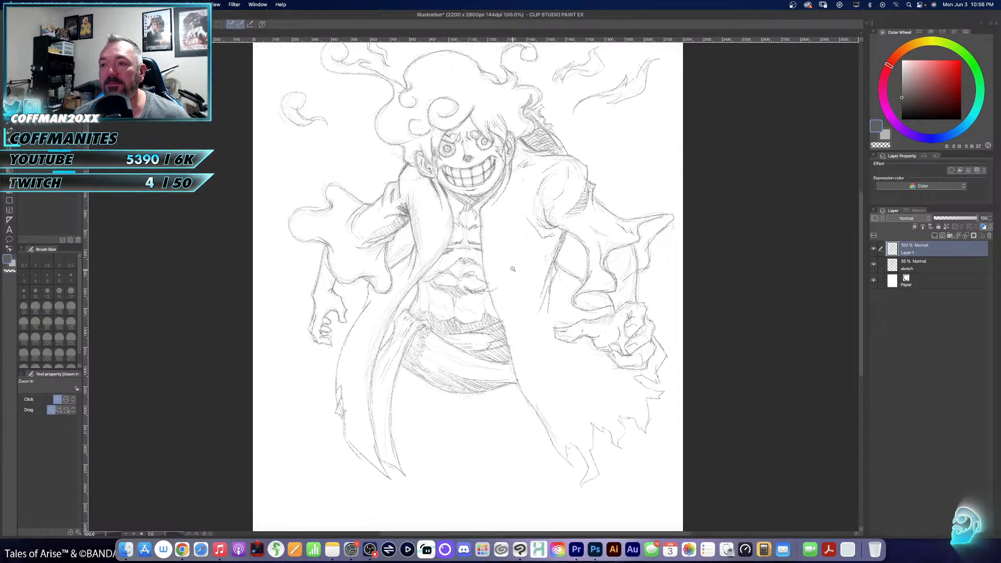
left_click_drag(512, 245, 497, 291)
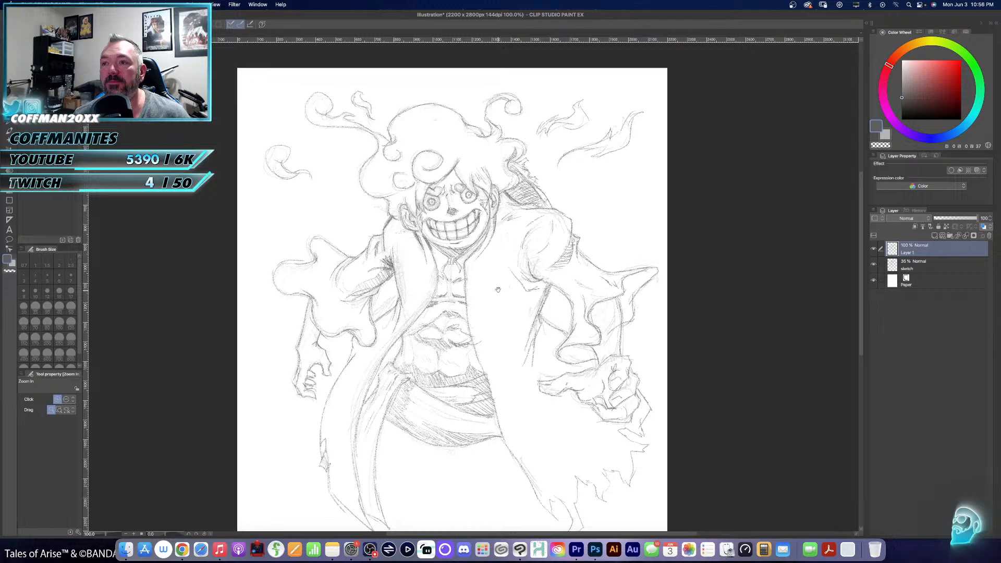
left_click(873, 264)
mouse_move(519, 378)
left_mouse_down()
mouse_move(497, 324)
mouse_move(507, 357)
mouse_move(500, 385)
left_mouse_up()
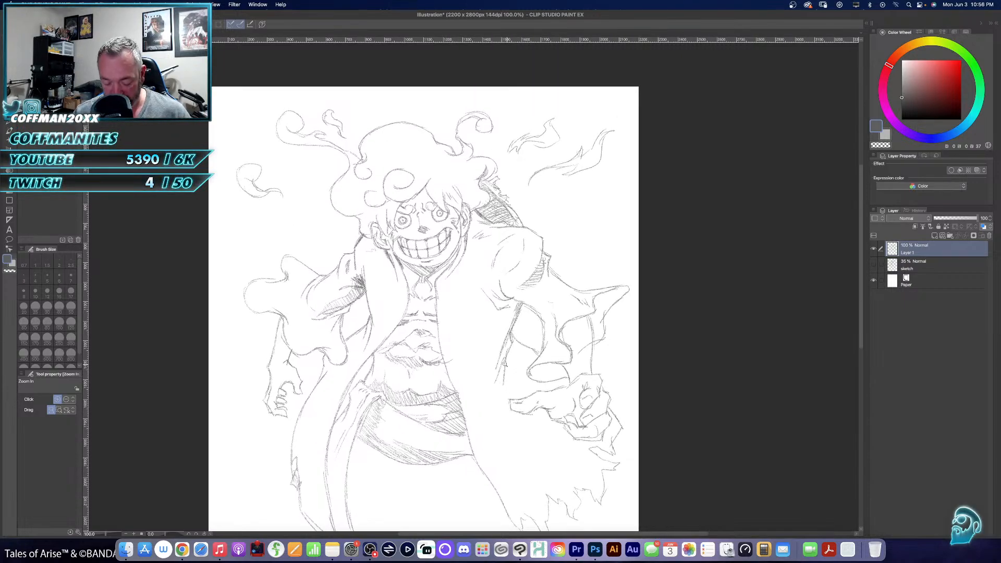
- Outline the jagged shadow shape on the coat beneath the right-hand armpit with the pencil
left_click(499, 363)
left_click_drag(491, 321, 531, 428)
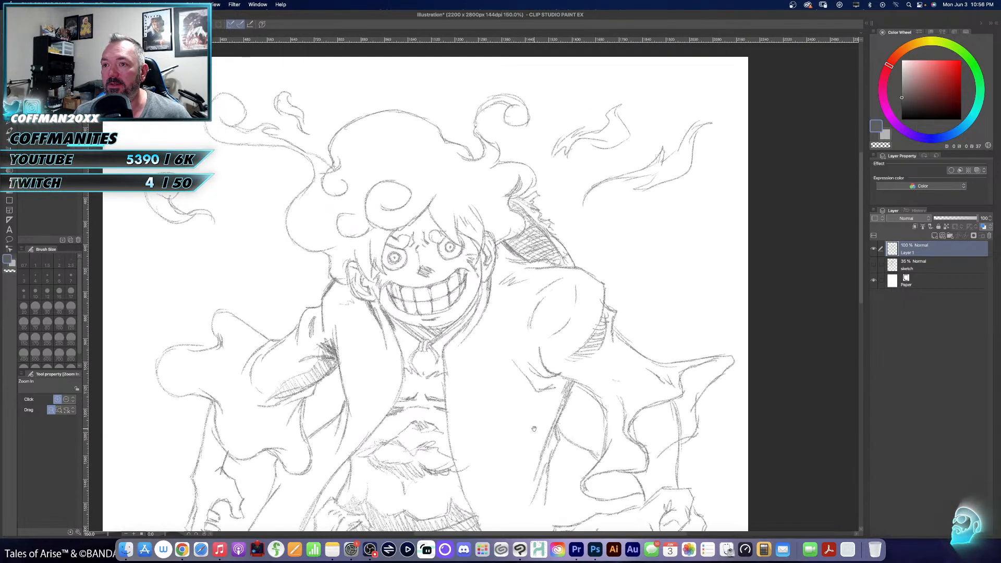
left_click(513, 371)
left_click_drag(511, 338, 580, 237)
left_click_drag(568, 296, 516, 278)
key("p")
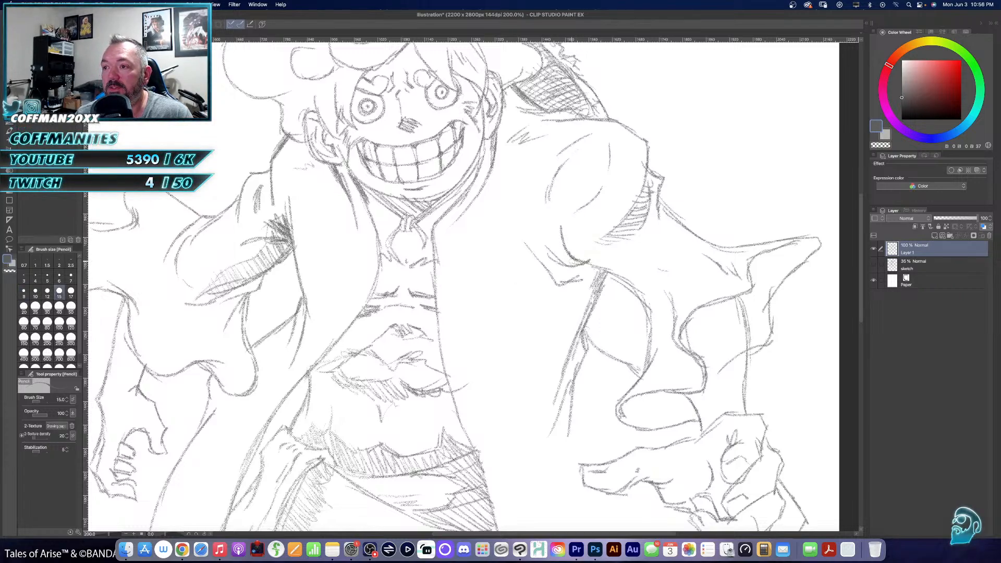
mouse_move(548, 258)
left_mouse_down()
mouse_move(567, 269)
mouse_move(564, 283)
left_mouse_up()
left_click_drag(566, 284, 532, 283)
mouse_move(532, 284)
left_mouse_down()
mouse_move(554, 323)
mouse_move(543, 407)
mouse_move(558, 404)
left_mouse_up()
- Fill the shadow beneath the right-hand armpit with diagonal hatching, working from its lower end up to the sleeve
left_click_drag(546, 386, 560, 395)
mouse_move(545, 365)
left_mouse_down()
mouse_move(563, 391)
mouse_move(566, 364)
mouse_move(580, 371)
left_mouse_up()
left_click_drag(553, 325, 583, 360)
mouse_move(546, 308)
left_mouse_down()
mouse_move(573, 346)
mouse_move(575, 334)
left_mouse_up()
left_click_drag(550, 289, 582, 326)
left_click_drag(563, 285, 589, 314)
left_click_drag(563, 270, 593, 307)
left_click_drag(570, 267, 596, 298)
left_click_drag(577, 266, 599, 280)
left_click_drag(588, 262, 600, 279)
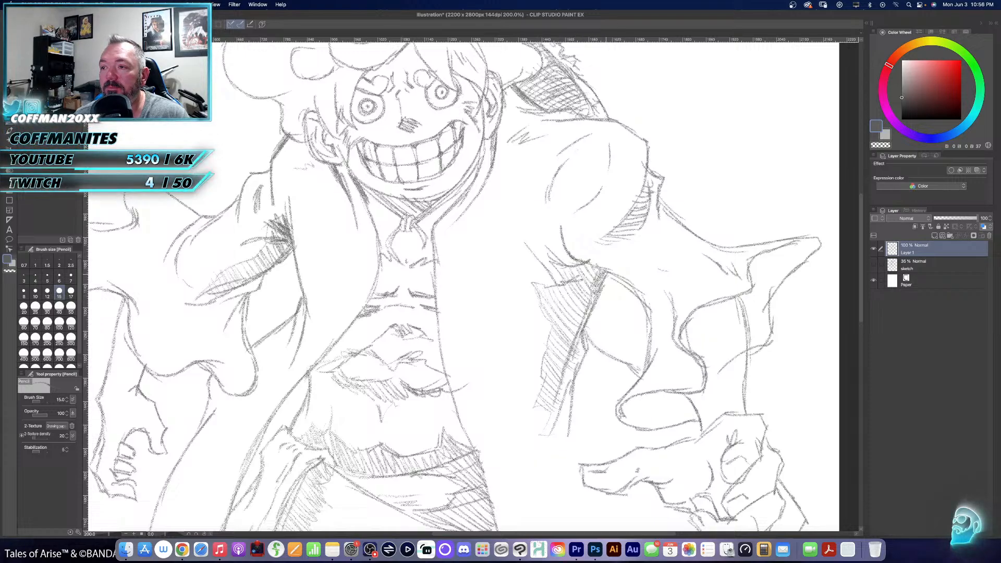
- Hatch the shadow down the left-hand side of the abdomen, between the muscles and the coat's edge
mouse_move(593, 368)
left_mouse_down()
mouse_move(636, 242)
mouse_move(675, 237)
left_mouse_up()
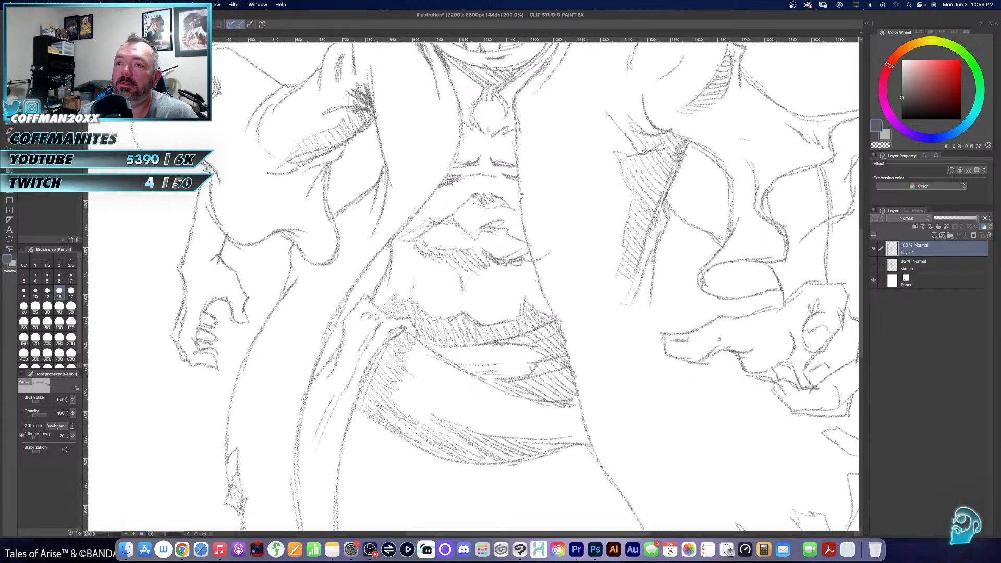
mouse_move(467, 137)
left_mouse_down()
mouse_move(457, 179)
mouse_move(408, 249)
mouse_move(400, 299)
mouse_move(387, 311)
mouse_move(404, 301)
left_mouse_up()
left_click_drag(394, 267, 407, 281)
left_click_drag(392, 246, 407, 273)
mouse_move(394, 232)
left_mouse_down()
mouse_move(406, 259)
mouse_move(410, 247)
left_mouse_up()
mouse_move(408, 224)
left_mouse_down()
mouse_move(414, 244)
mouse_move(420, 229)
left_mouse_up()
left_click_drag(420, 211, 425, 225)
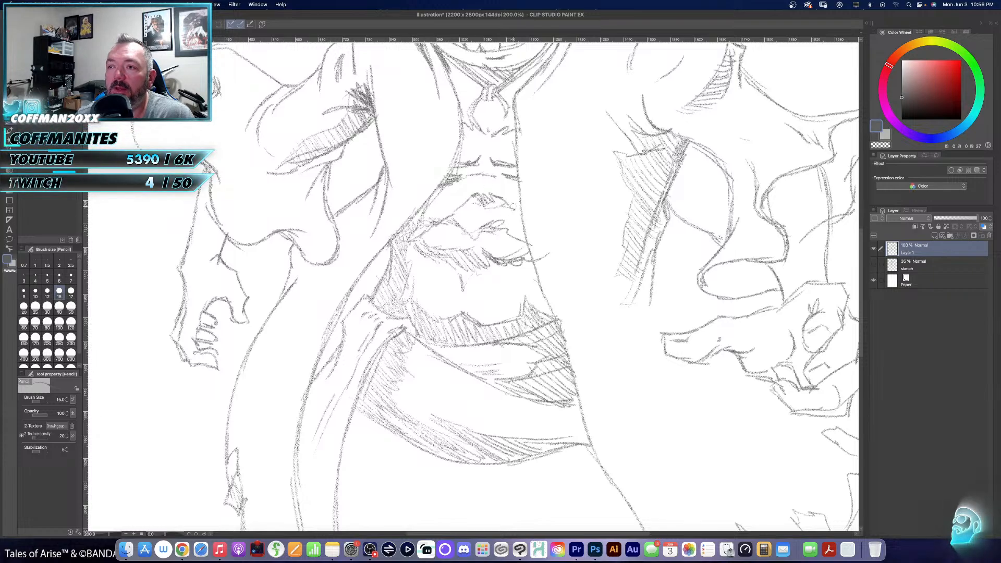
- Hatch a narrow shadow down the torso along the right-hand coat edge, and darken the underside of the upper abdominal muscles
mouse_move(514, 137)
left_mouse_down()
mouse_move(521, 248)
mouse_move(543, 306)
left_mouse_up()
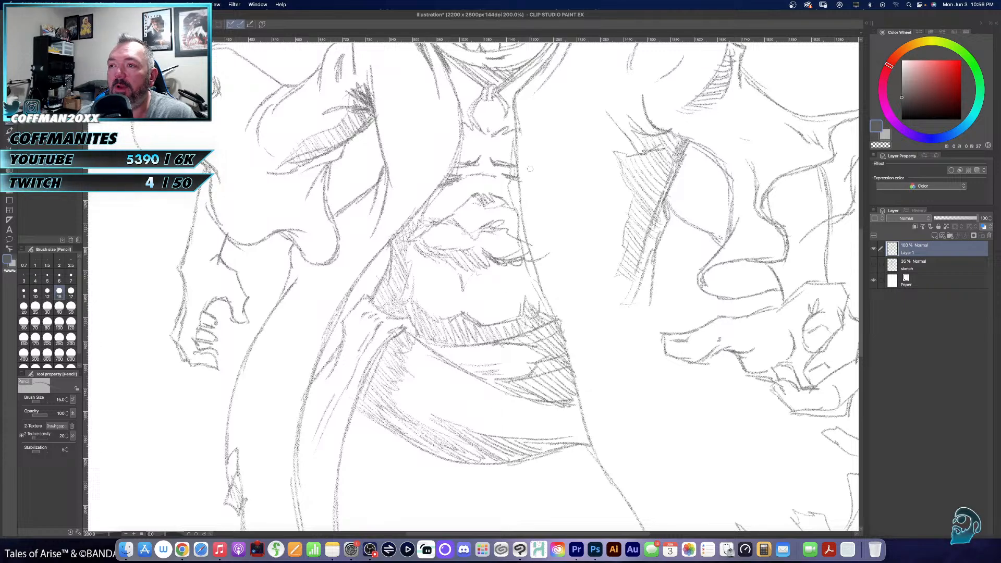
mouse_move(514, 142)
left_mouse_down()
mouse_move(524, 241)
mouse_move(547, 314)
left_mouse_up()
left_click_drag(528, 264, 554, 321)
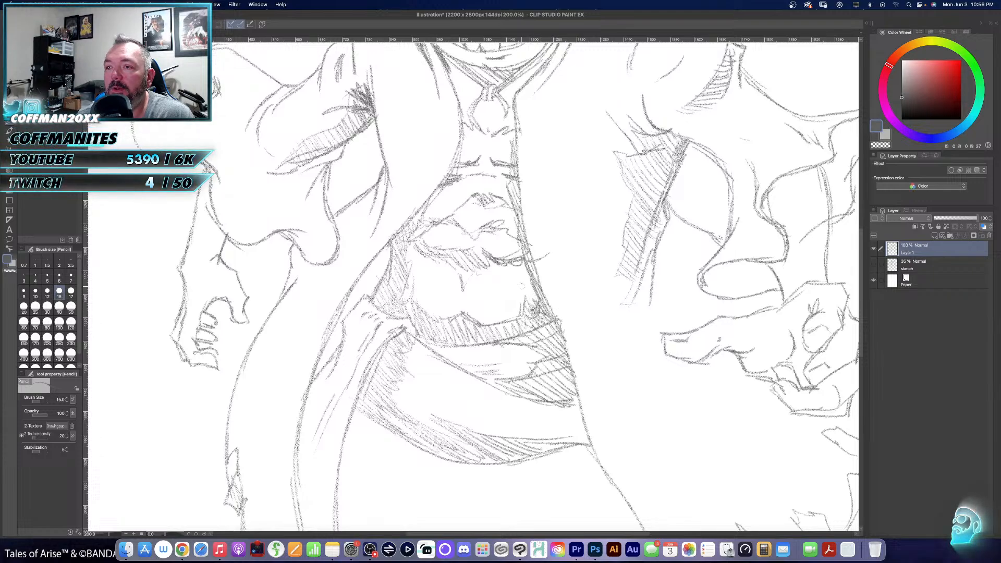
mouse_move(517, 272)
left_mouse_down()
mouse_move(525, 316)
mouse_move(535, 315)
left_mouse_up()
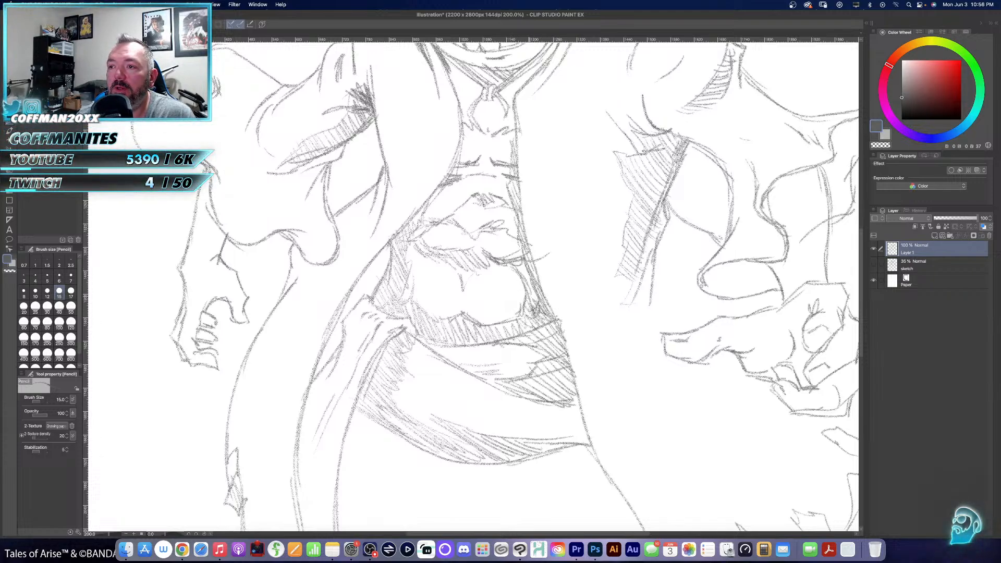
left_click_drag(519, 255, 540, 302)
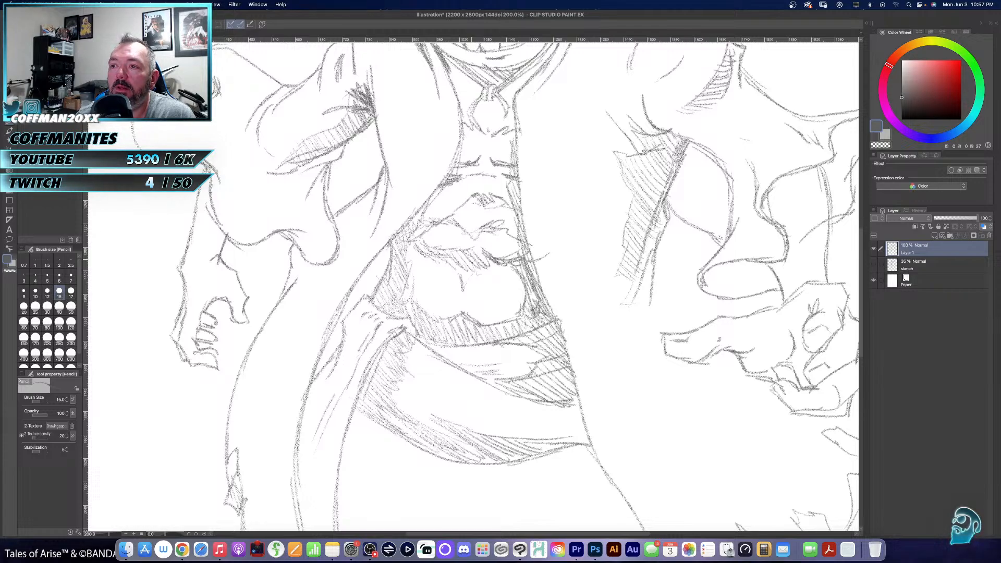
mouse_move(453, 255)
left_mouse_down()
mouse_move(463, 288)
mouse_move(465, 268)
left_mouse_up()
mouse_move(465, 257)
left_mouse_down()
mouse_move(478, 281)
mouse_move(482, 268)
left_mouse_up()
left_click_drag(477, 252, 493, 263)
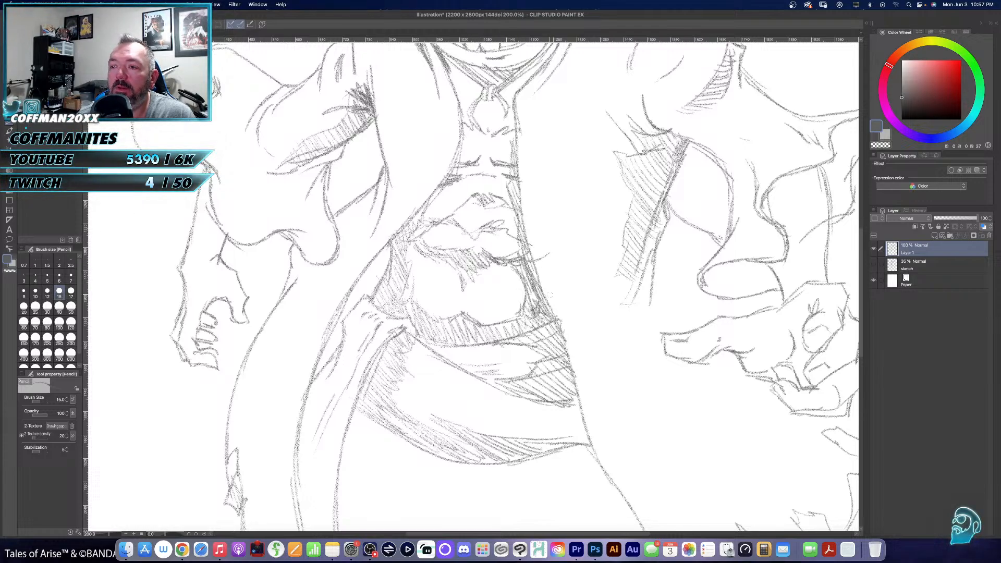
- Add fold lines and hatching across the sash, and shade the coat's inner side next to it
left_click_drag(401, 373, 425, 389)
left_click_drag(411, 370, 525, 428)
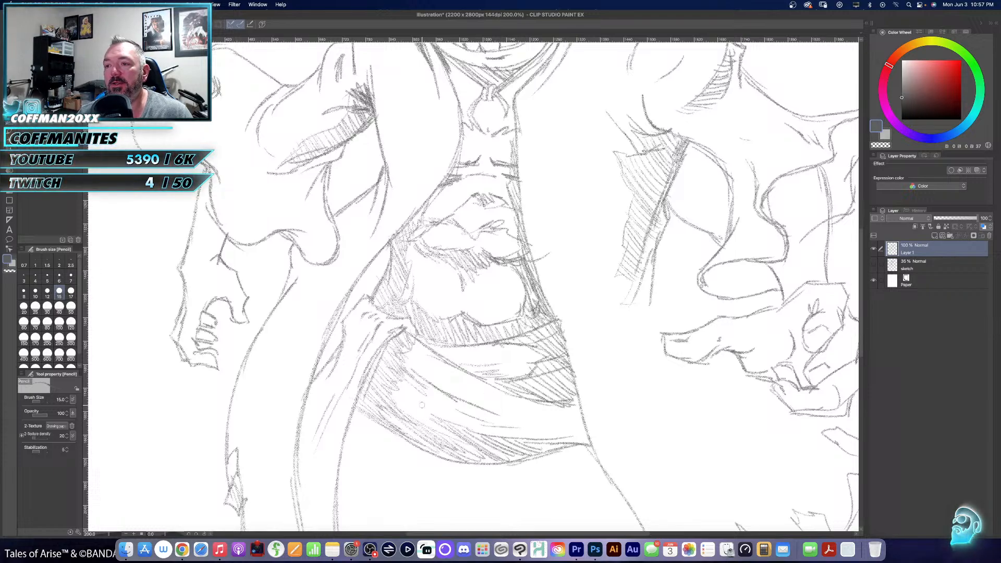
left_click_drag(422, 405, 448, 417)
left_click_drag(428, 370, 475, 407)
left_click_drag(414, 368, 523, 422)
mouse_move(442, 470)
left_mouse_down()
mouse_move(506, 346)
mouse_move(474, 498)
left_mouse_up()
mouse_move(346, 405)
left_mouse_down()
mouse_move(389, 311)
mouse_move(424, 274)
mouse_move(419, 311)
mouse_move(402, 330)
left_mouse_up()
- Shade the left-hand forearm below the sleeve and add hatching to its clenched fist
mouse_move(504, 173)
left_mouse_down()
mouse_move(460, 258)
mouse_move(454, 331)
left_mouse_up()
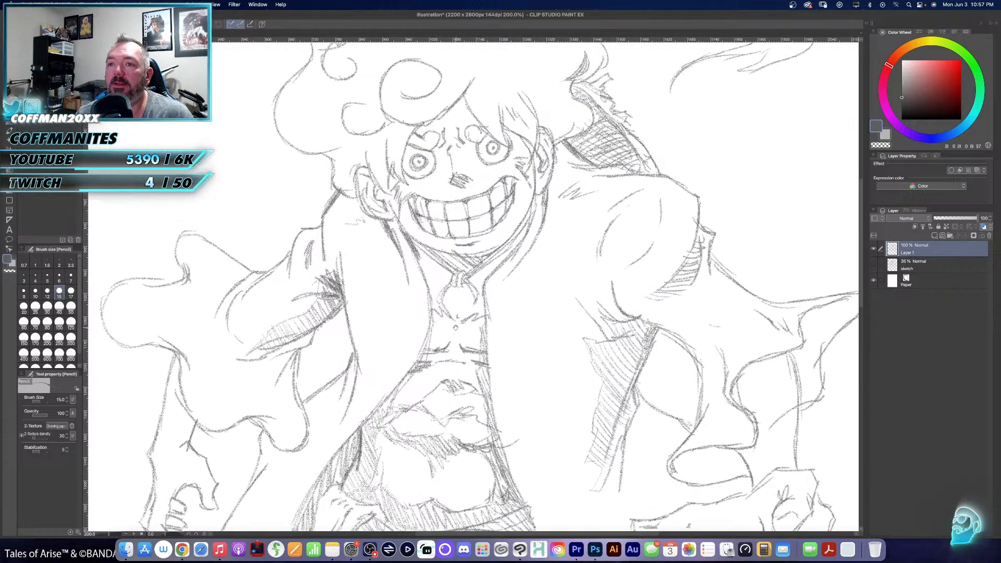
left_click_drag(519, 274, 670, 130)
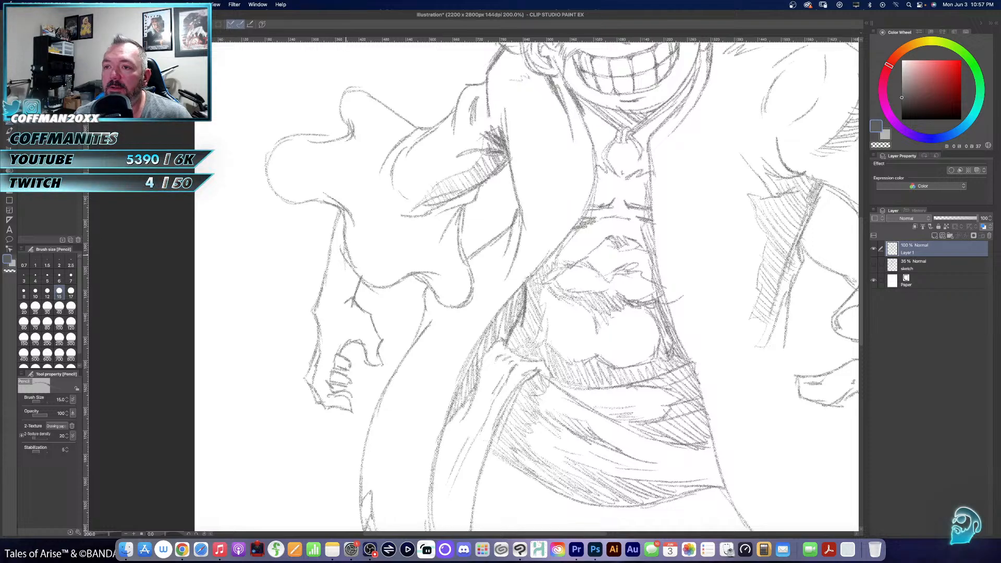
left_click_drag(346, 256, 354, 307)
left_click_drag(349, 267, 355, 288)
mouse_move(352, 271)
left_mouse_down()
mouse_move(357, 296)
mouse_move(359, 287)
left_mouse_up()
left_click_drag(352, 289, 348, 313)
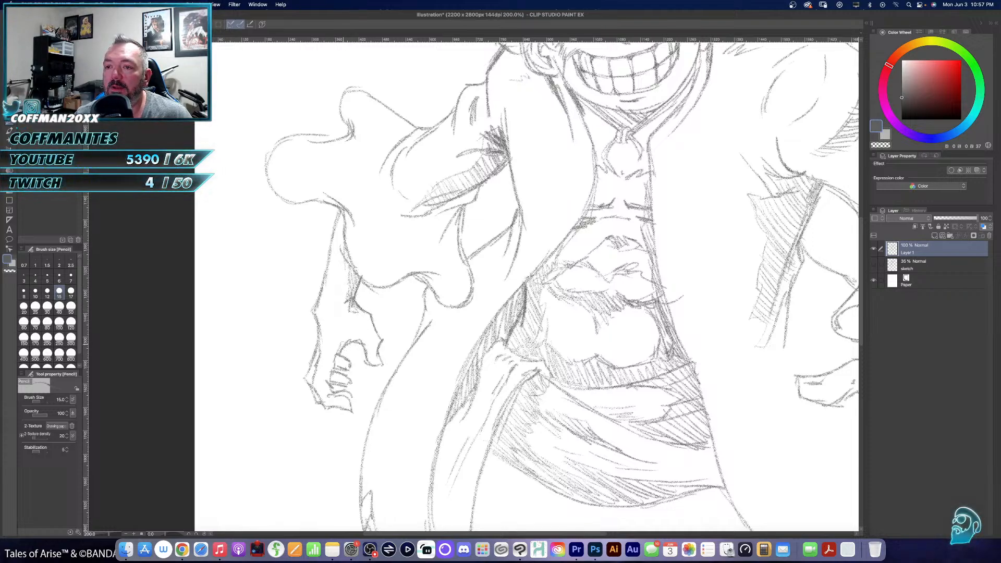
mouse_move(329, 373)
left_mouse_down()
mouse_move(348, 383)
mouse_move(349, 366)
left_mouse_up()
- Hatch the inside of the right-hand sleeve's lower drooping fold, and erase the stray line beside the forearm
left_click_drag(402, 304, 316, 349)
left_click_drag(607, 273, 409, 269)
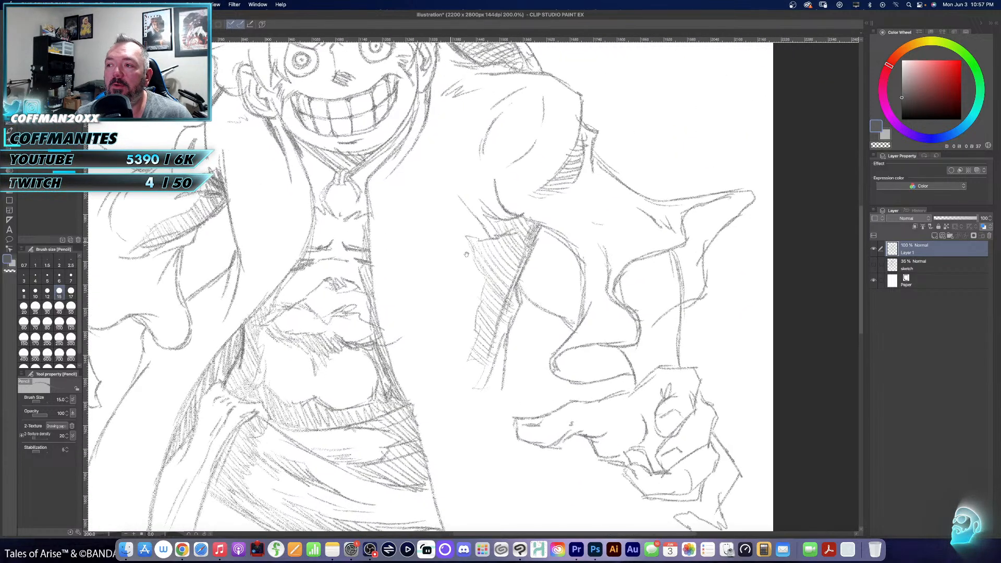
left_click_drag(511, 282, 374, 242)
mouse_move(424, 325)
left_mouse_down()
mouse_move(485, 319)
mouse_move(433, 314)
mouse_move(459, 302)
mouse_move(489, 307)
left_mouse_up()
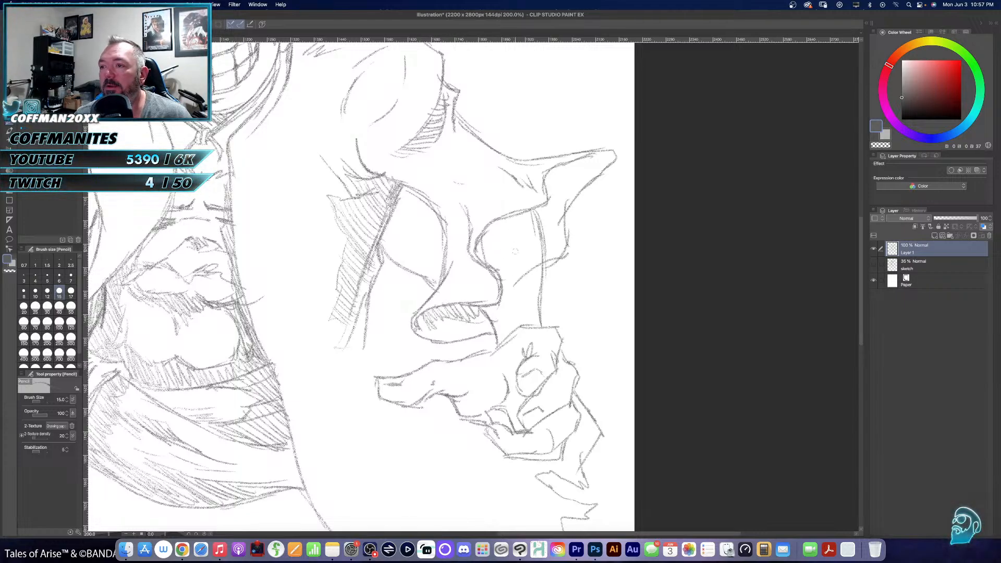
key("e")
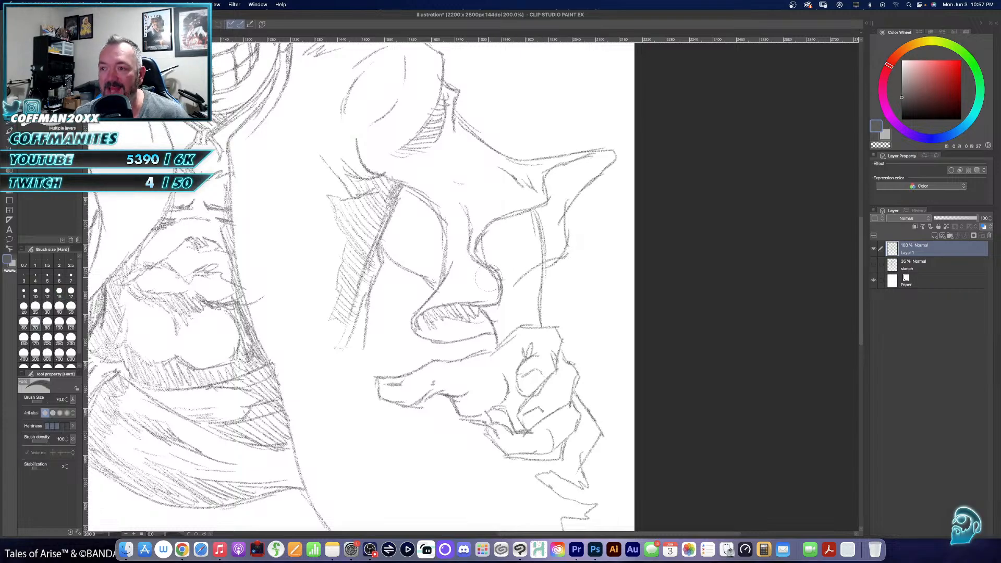
left_click_drag(514, 288, 529, 268)
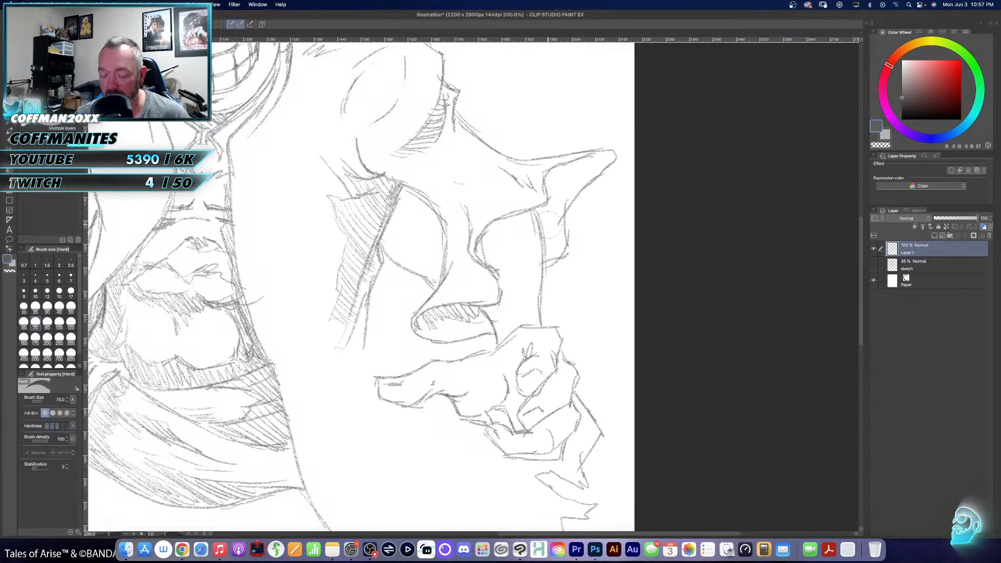
- Outline the shadow inside the right-hand sleeve's pointed tip and fill it with pencil hatching
key("p")
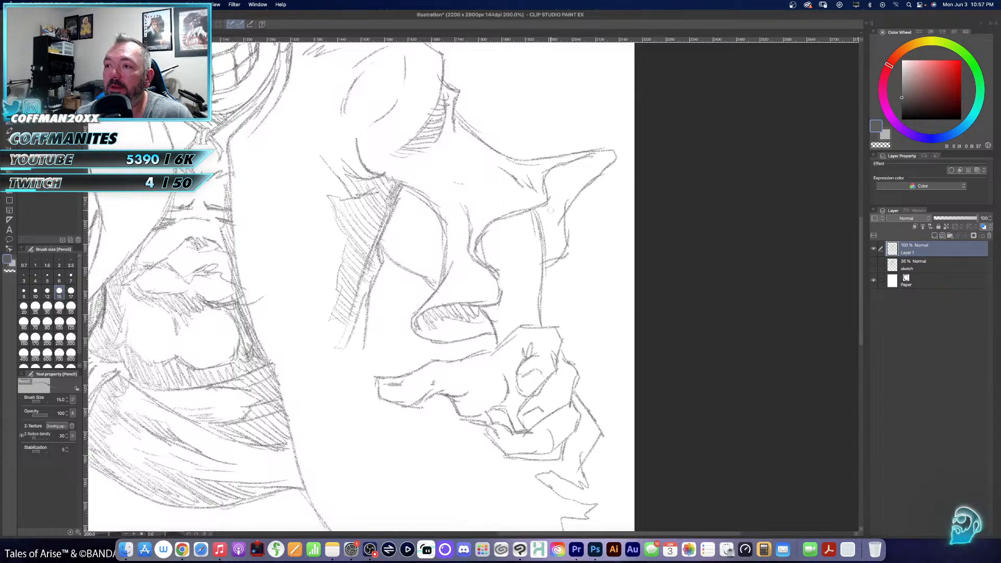
mouse_move(543, 224)
left_mouse_down()
mouse_move(569, 174)
mouse_move(605, 158)
left_mouse_up()
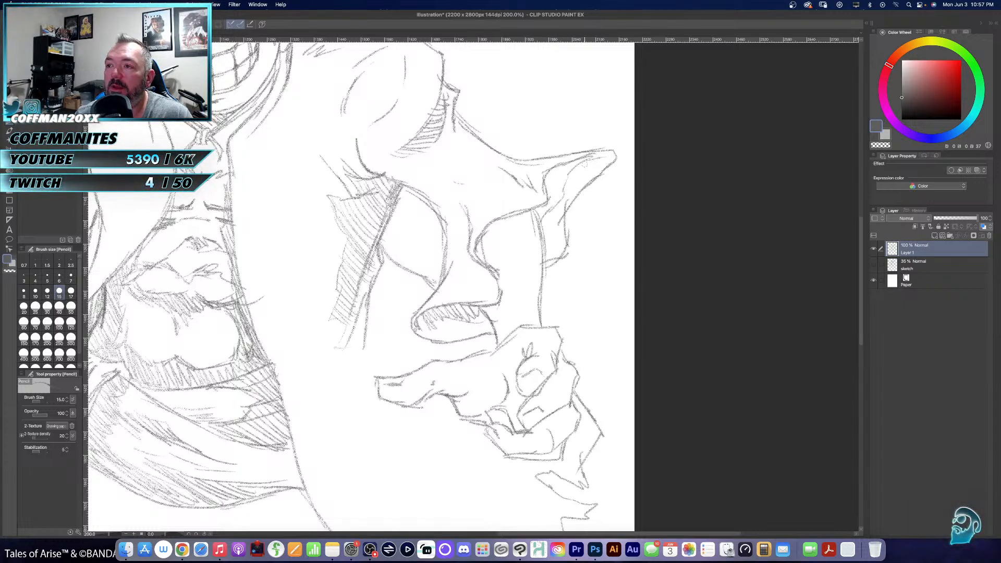
mouse_move(536, 219)
left_mouse_down()
mouse_move(553, 205)
mouse_move(557, 166)
left_mouse_up()
left_click_drag(555, 203, 561, 165)
left_click_drag(557, 200, 574, 163)
mouse_move(570, 173)
left_mouse_down()
mouse_move(609, 153)
mouse_move(574, 163)
left_mouse_up()
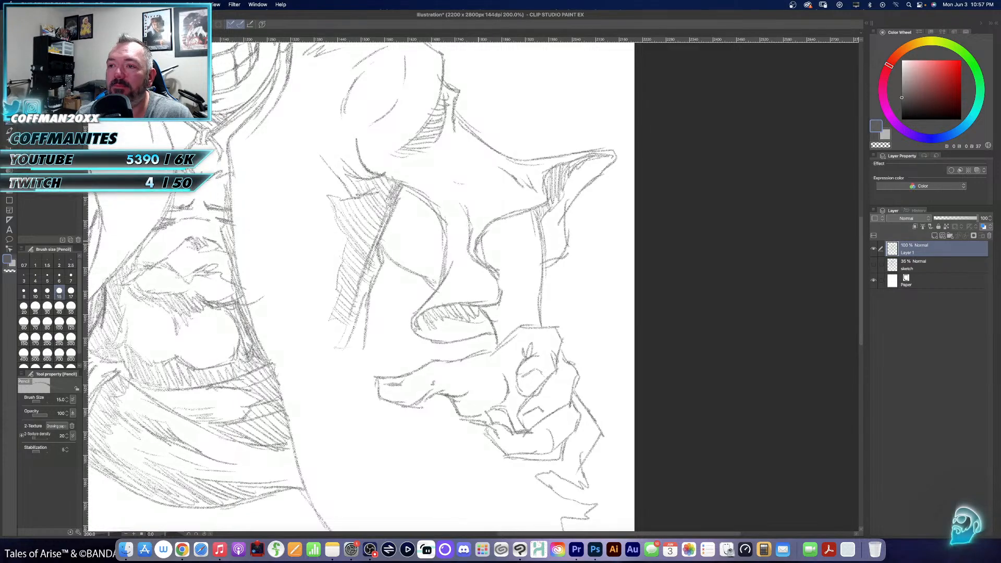
- Draw and hatch a shadow band along the right-hand sleeve's curved inner edge above the forearm
mouse_move(480, 241)
left_mouse_down()
mouse_move(485, 262)
mouse_move(493, 235)
mouse_move(532, 224)
left_mouse_up()
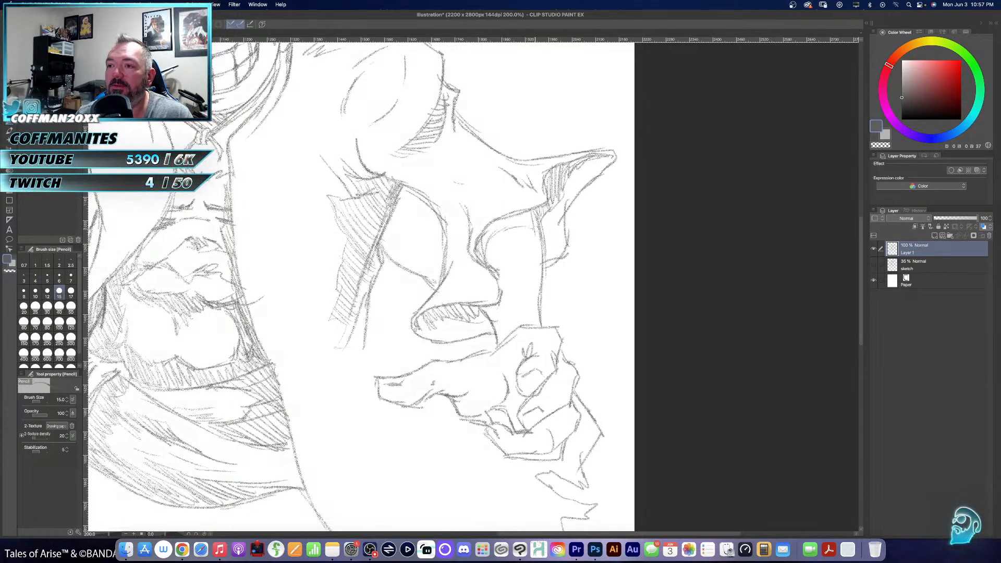
mouse_move(483, 266)
left_mouse_down()
mouse_move(488, 229)
mouse_move(535, 208)
left_mouse_up()
left_click_drag(532, 222, 540, 210)
left_click_drag(380, 284, 454, 254)
- Hatch the shadows in the pointed bangs over the forehead and above the right-hand eye
mouse_move(495, 152)
left_mouse_down()
mouse_move(468, 229)
mouse_move(449, 223)
mouse_move(481, 226)
mouse_move(491, 293)
mouse_move(483, 334)
left_mouse_up()
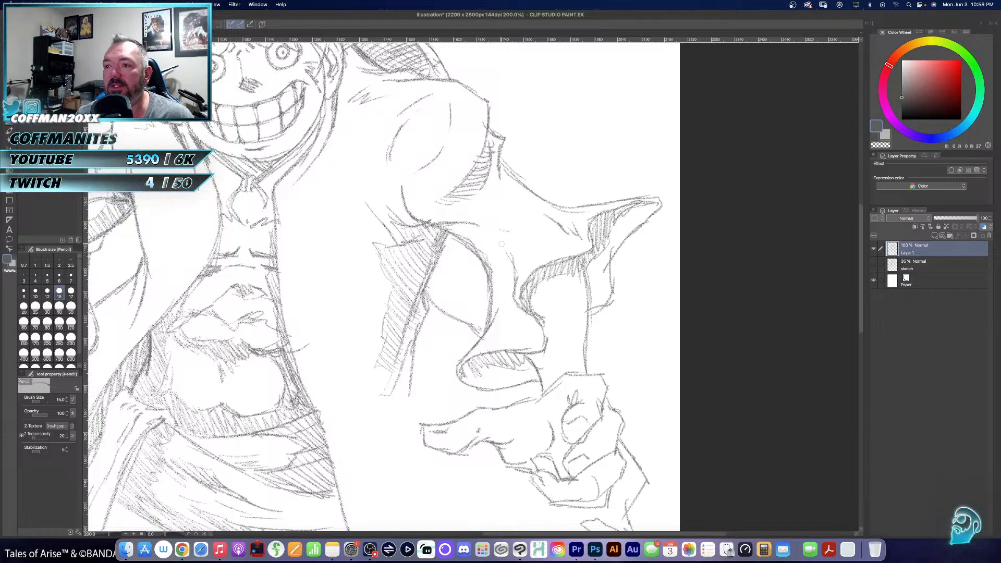
mouse_move(504, 243)
left_mouse_down()
mouse_move(513, 312)
mouse_move(536, 319)
mouse_move(521, 292)
mouse_move(544, 265)
mouse_move(577, 251)
left_mouse_up()
scroll(557, 242, "left", 5)
scroll(558, 241, "up", 3)
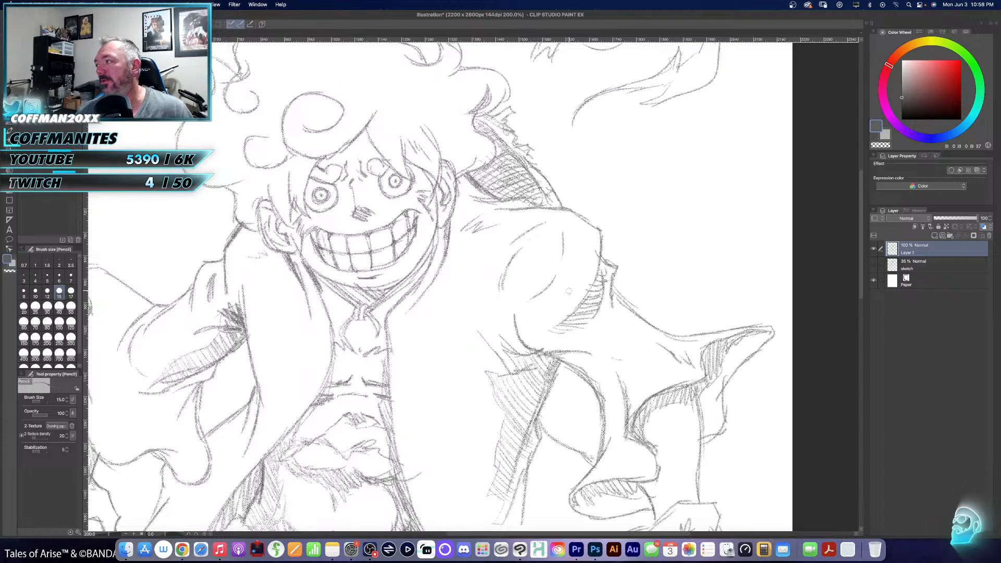
scroll(558, 360, "up", 4)
scroll(558, 360, "left", 3)
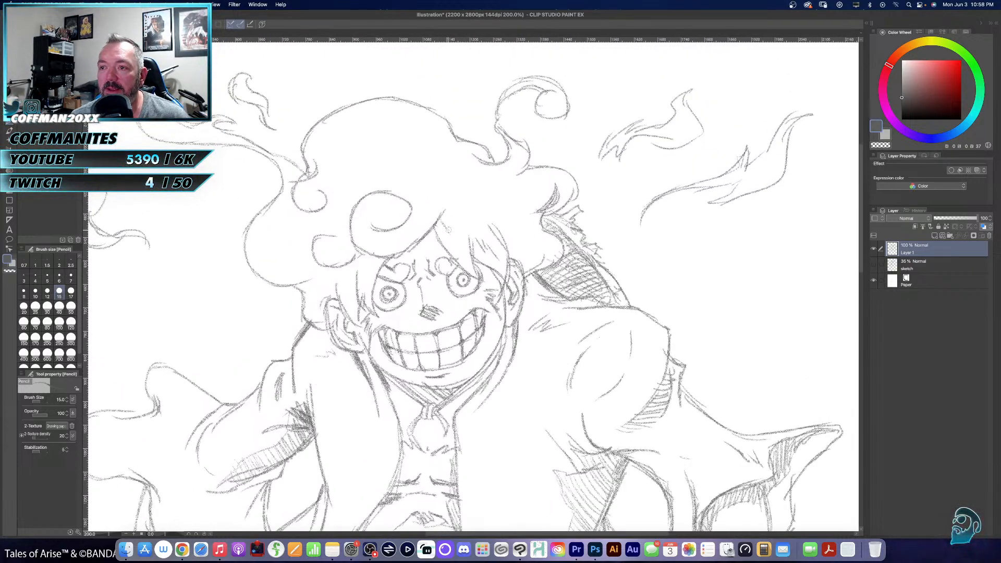
left_click_drag(440, 221, 448, 247)
left_click_drag(442, 219, 460, 259)
mouse_move(449, 227)
left_mouse_down()
mouse_move(462, 267)
mouse_move(502, 274)
mouse_move(483, 266)
left_mouse_up()
left_click_drag(476, 247, 494, 269)
left_click_drag(487, 248, 507, 275)
- Shade the hair strands beside the left-hand eye and ear, and the hair above the right-hand ear
left_click_drag(373, 254, 369, 284)
left_click_drag(375, 257, 375, 280)
left_click_drag(386, 260, 376, 276)
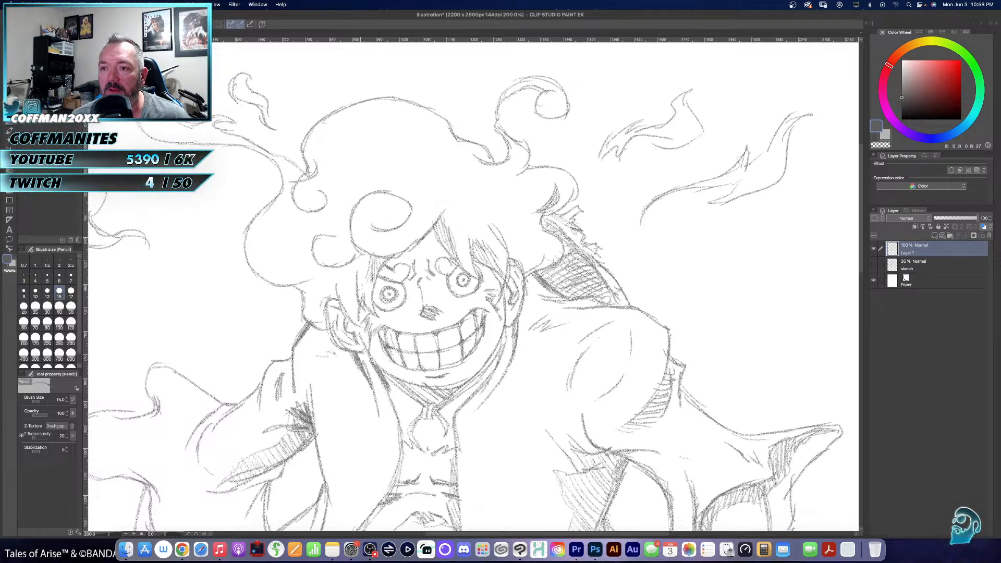
left_click_drag(351, 295, 359, 316)
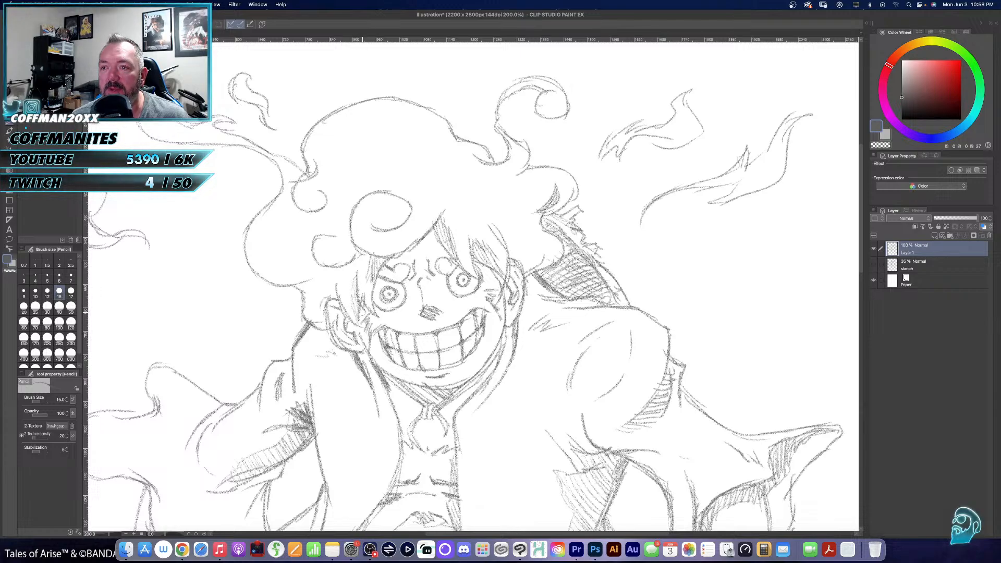
left_click_drag(521, 234, 528, 248)
left_click_drag(524, 255, 546, 266)
mouse_move(504, 236)
left_mouse_down()
mouse_move(517, 259)
mouse_move(524, 245)
mouse_move(531, 270)
mouse_move(549, 268)
left_mouse_up()
- Add shading strokes around the left-hand hair curl and the large curl above the forehead, and fit the whole canvas in view
mouse_move(485, 240)
left_mouse_down()
mouse_move(562, 191)
mouse_move(575, 234)
left_mouse_up()
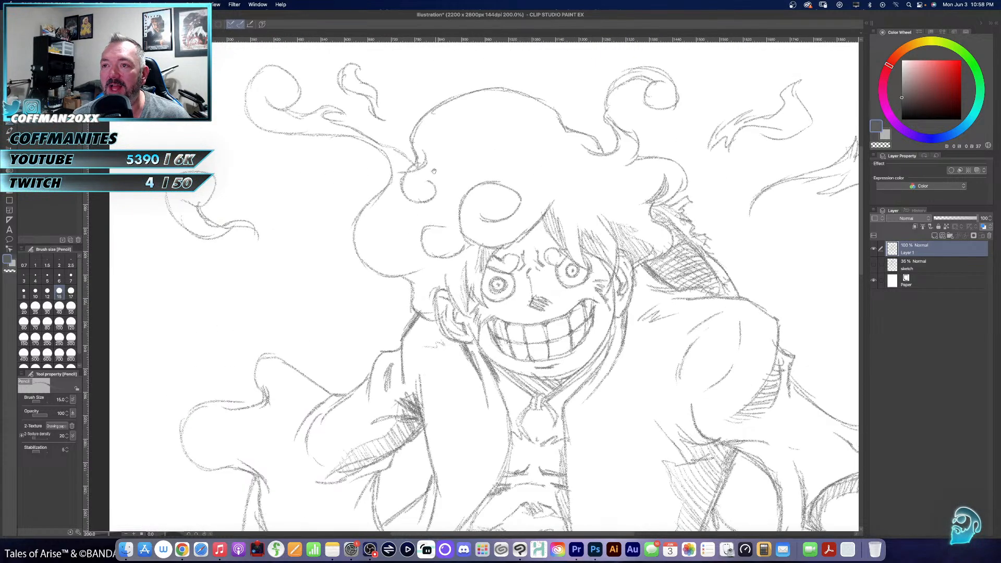
mouse_move(428, 110)
left_mouse_down()
mouse_move(410, 156)
mouse_move(420, 174)
mouse_move(401, 179)
mouse_move(407, 203)
left_mouse_up()
mouse_move(404, 202)
left_mouse_down()
mouse_move(445, 191)
mouse_move(424, 182)
left_mouse_up()
mouse_move(441, 225)
left_mouse_down()
mouse_move(419, 250)
mouse_move(469, 258)
left_mouse_up()
mouse_move(478, 223)
left_mouse_down()
mouse_move(521, 180)
mouse_move(454, 219)
mouse_move(459, 230)
left_mouse_up()
left_click_drag(464, 238, 503, 254)
key("super+0")
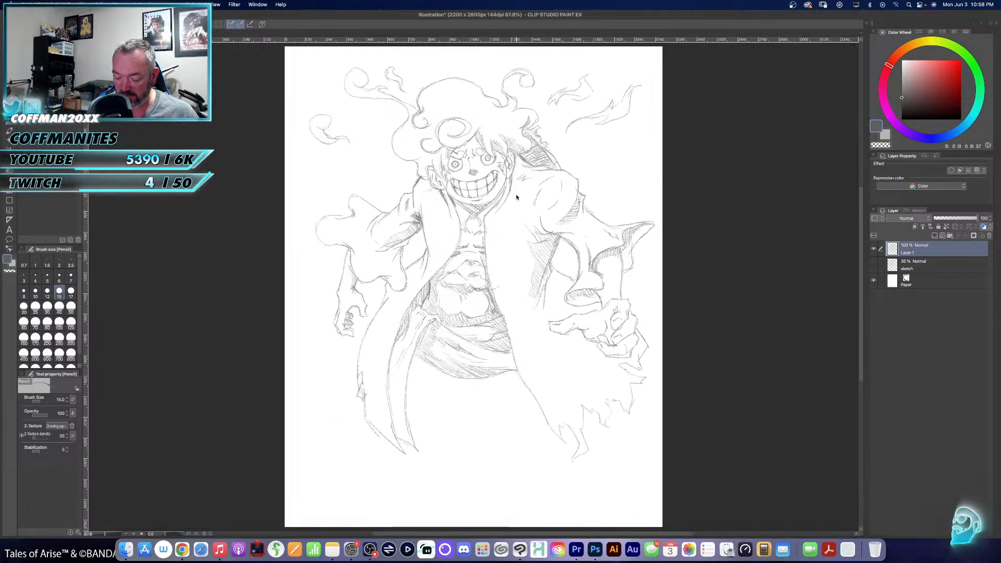
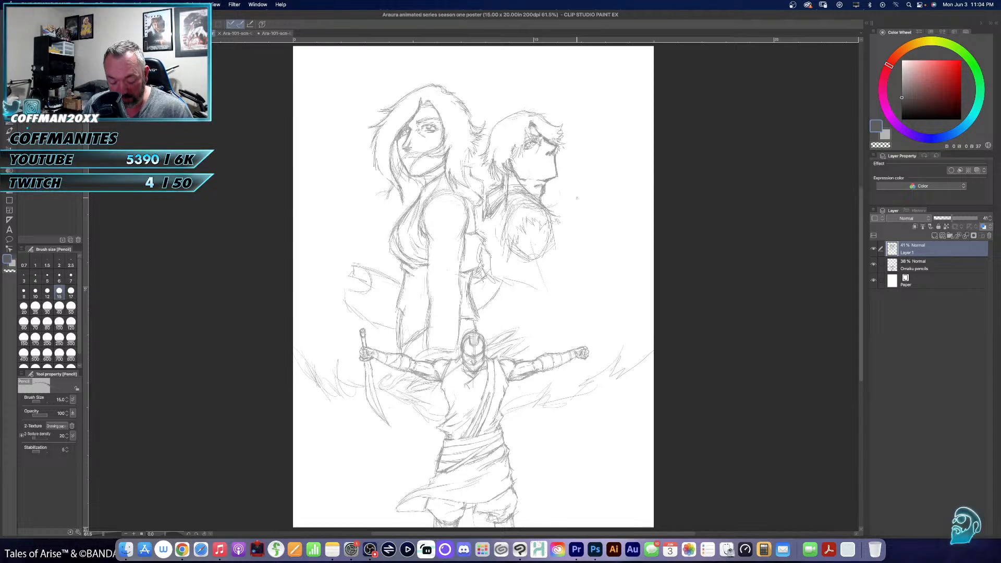
- Examine the poster's sketched figures up close, review the two open background scene files, and return to the poster
key("/")
left_click(464, 219)
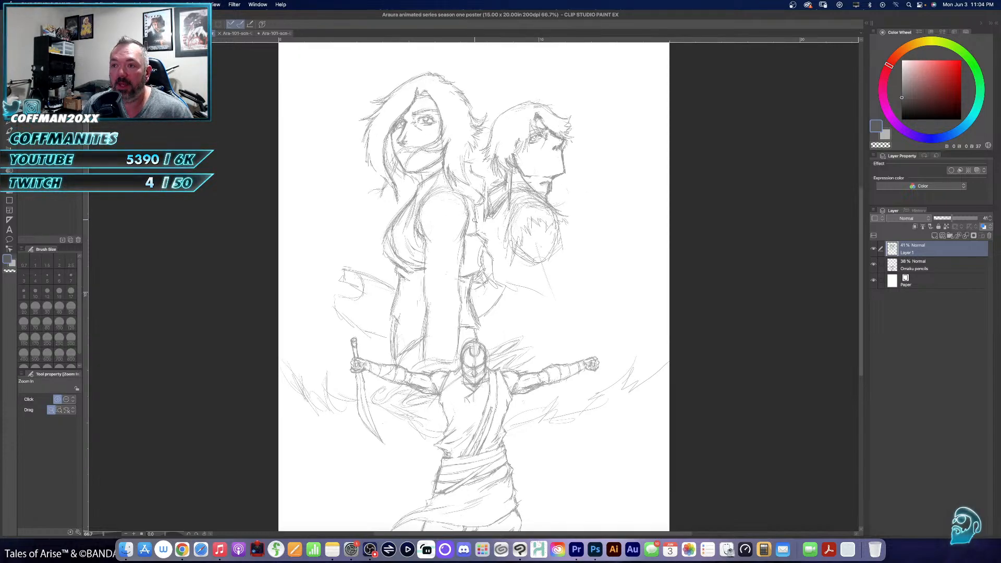
left_click(475, 220)
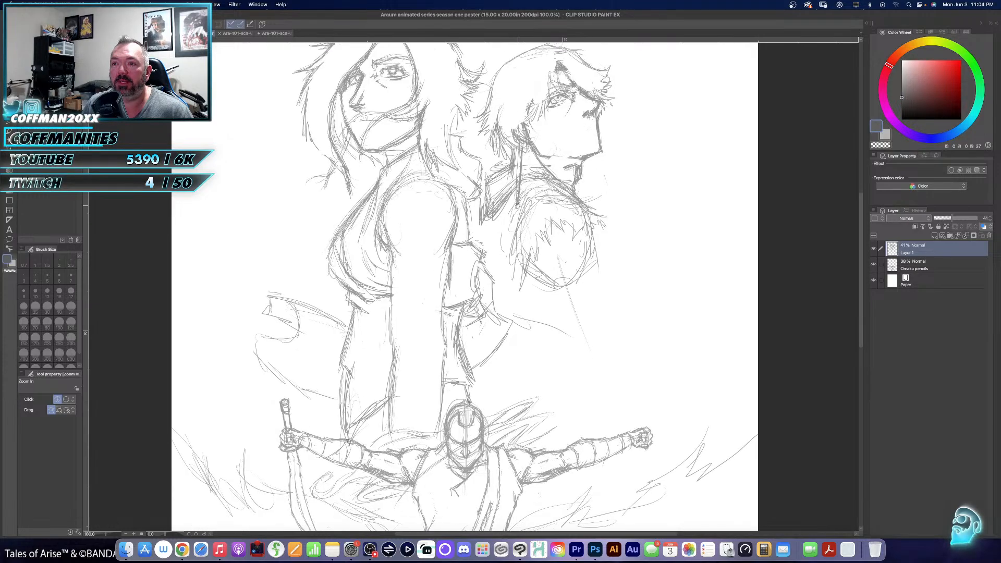
scroll(518, 204, "down", 5)
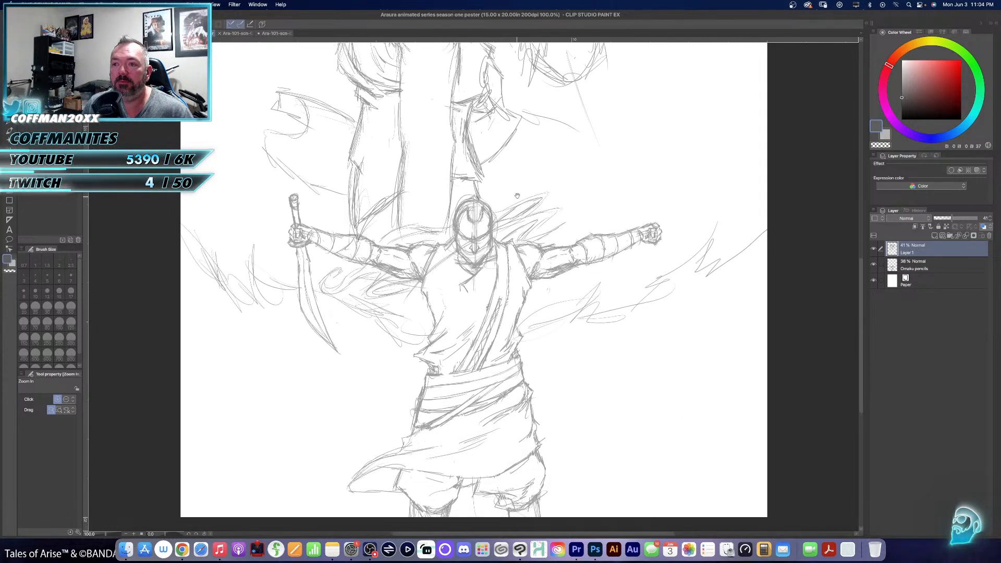
scroll(517, 199, "up", 6)
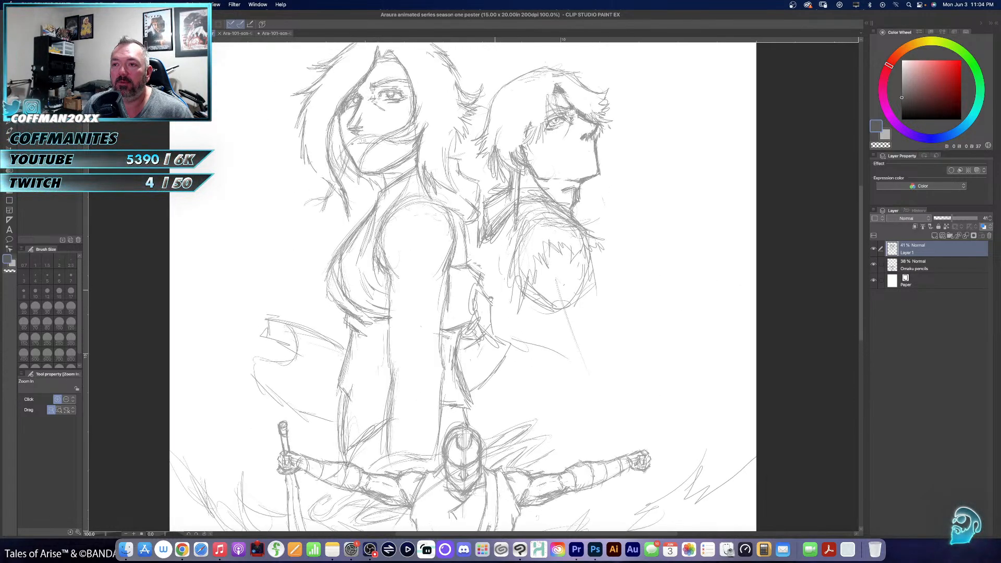
key("super+0")
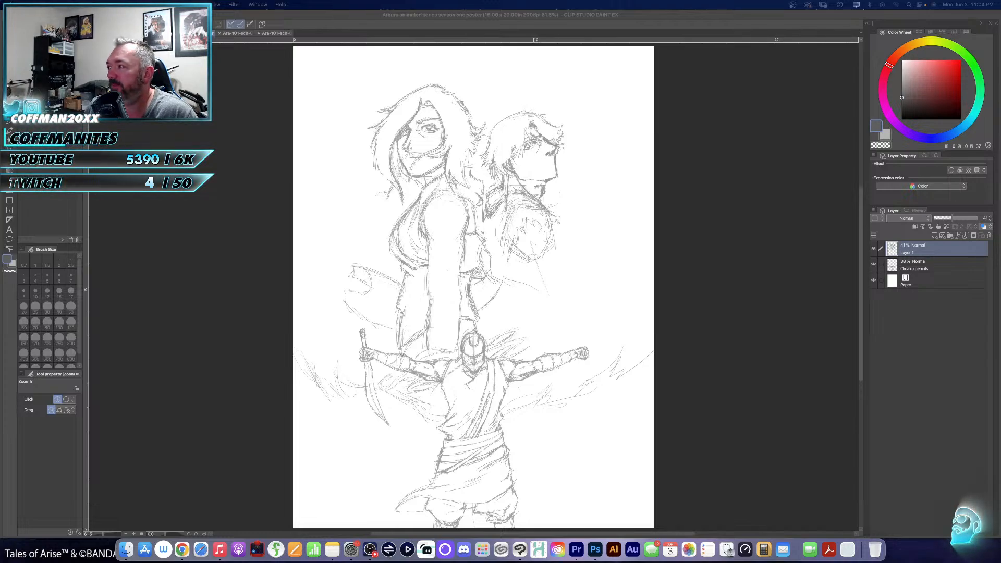
left_click(239, 34)
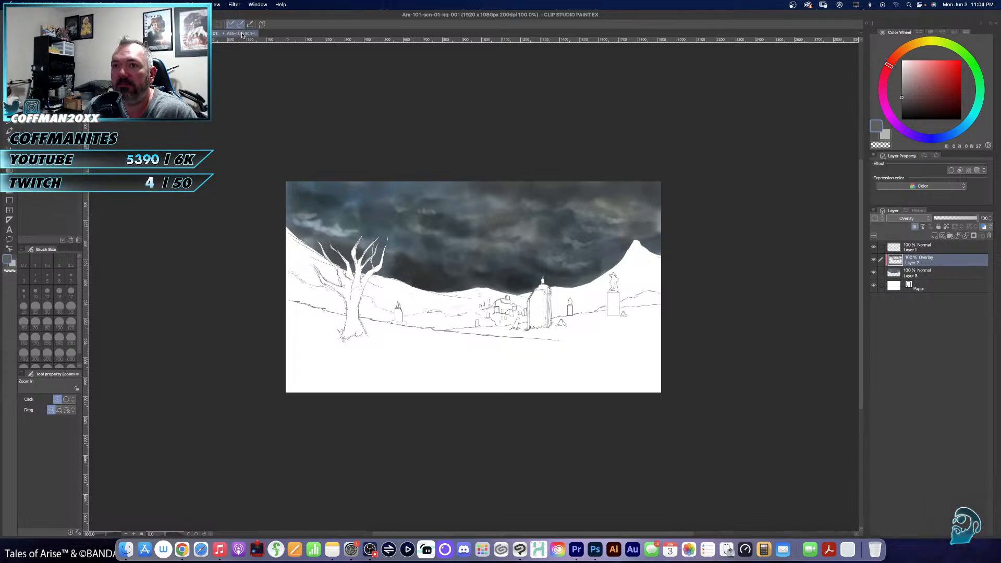
left_click(242, 34)
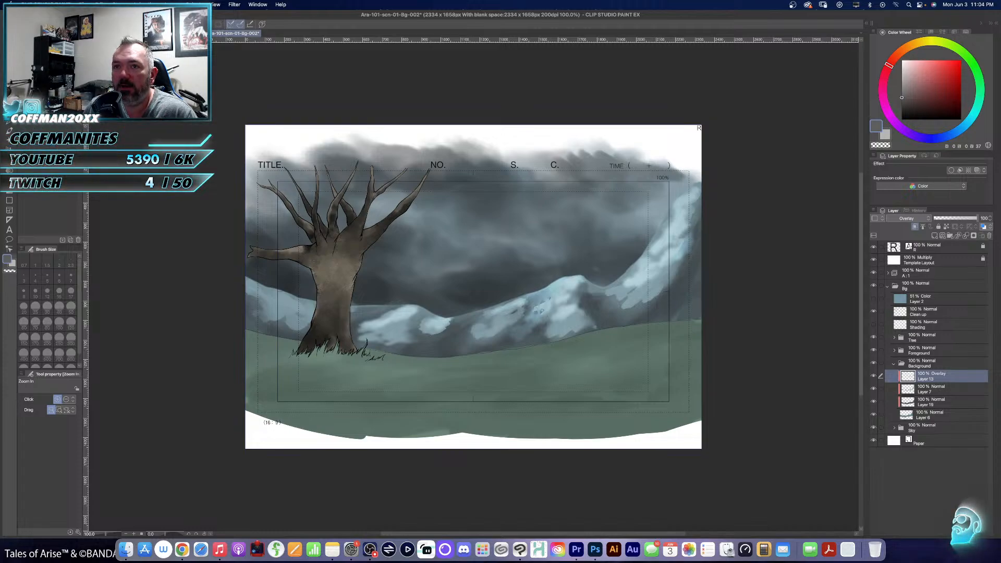
left_click(193, 34)
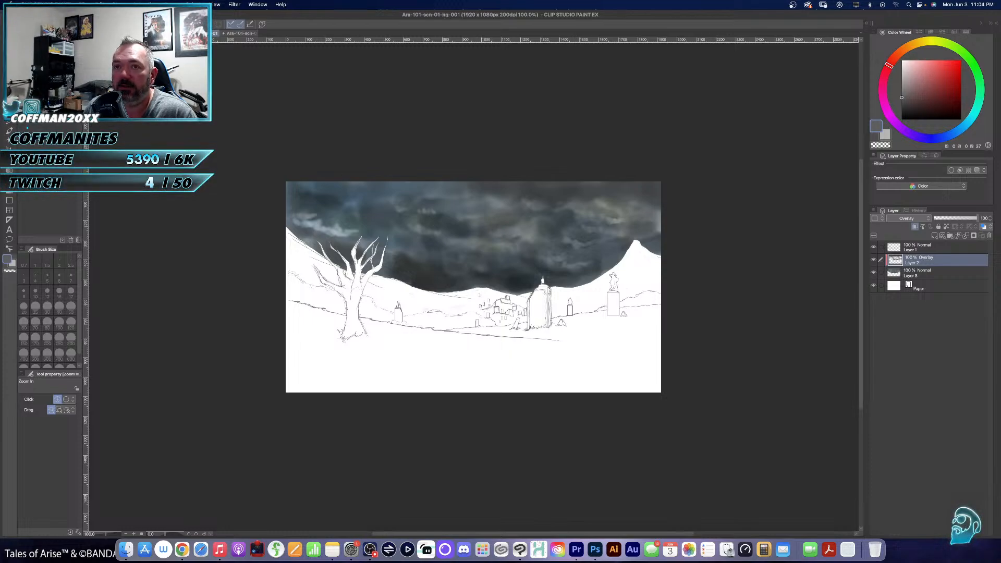
key("ctrl+shift+Tab")
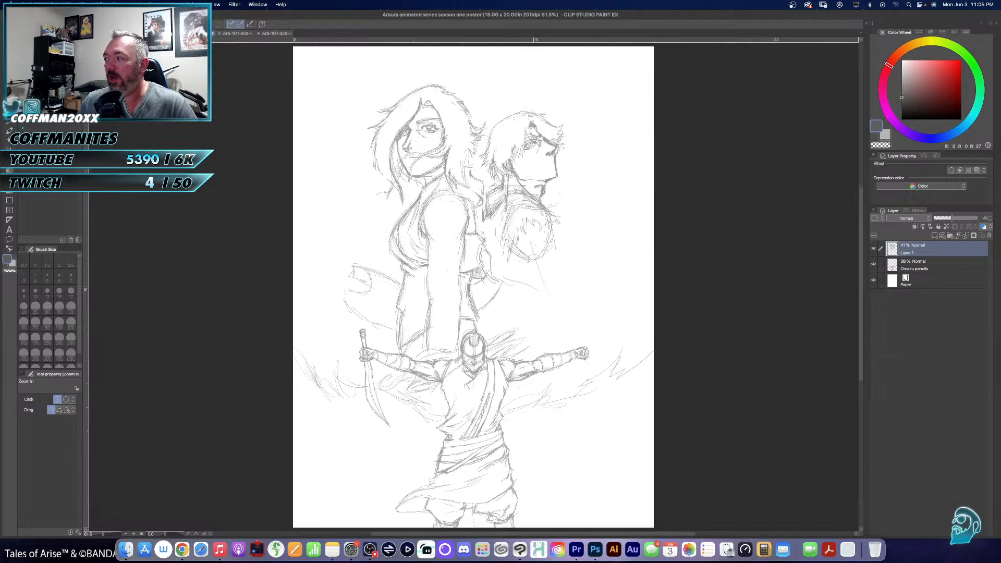
- Hide and show Layer 1 to check which of the poster's figures it holds
left_click(524, 144)
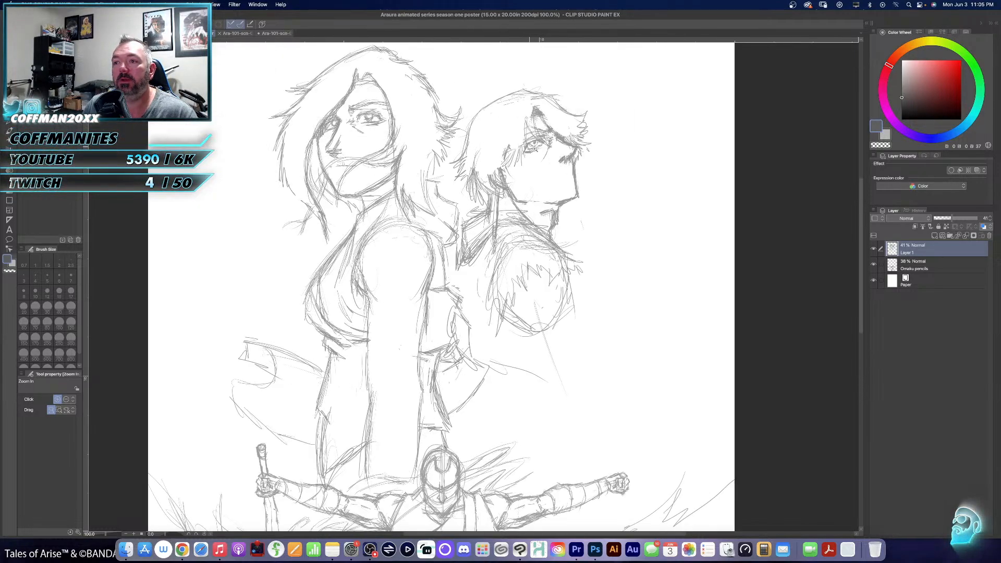
left_click_drag(593, 158, 488, 221)
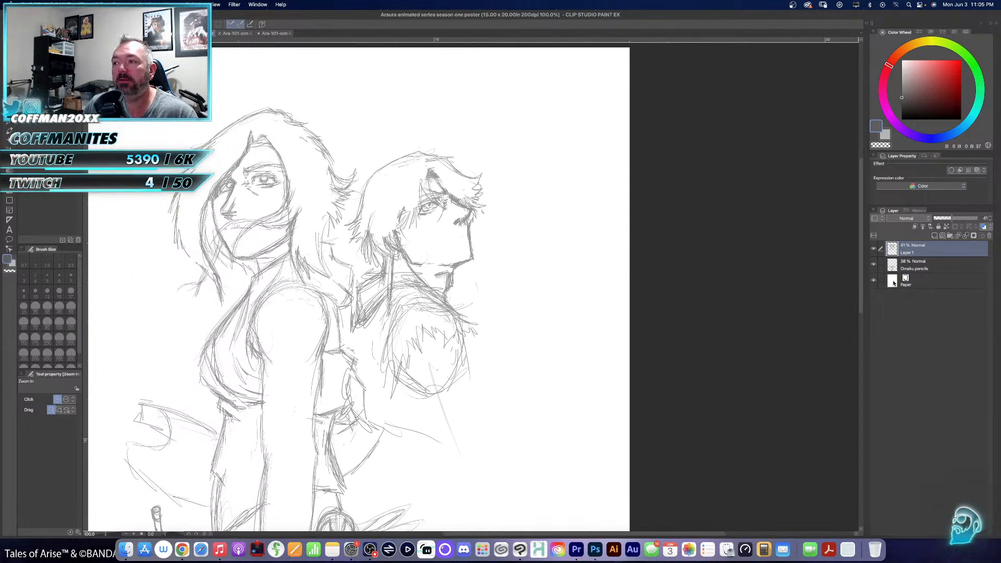
left_click(874, 250)
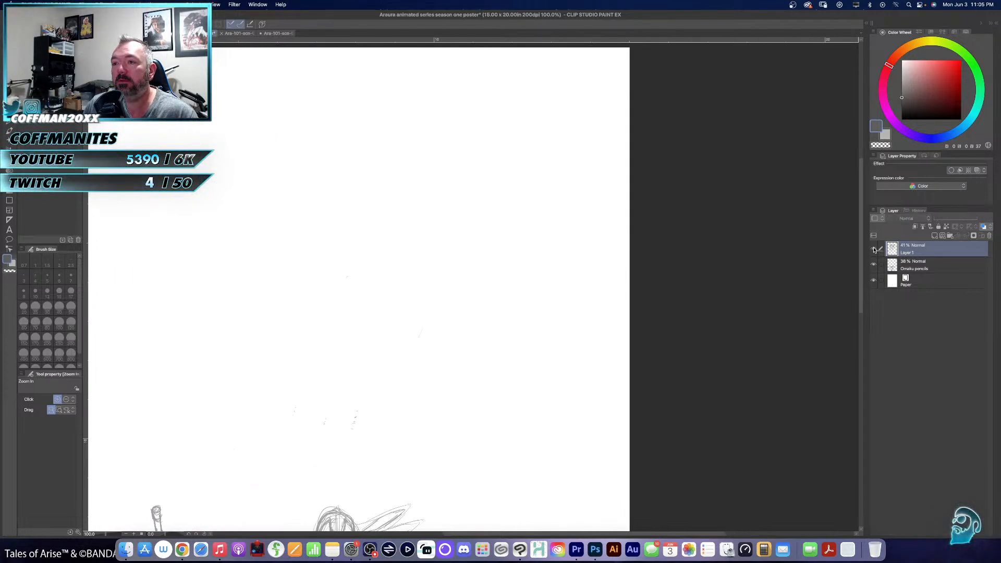
left_click(874, 250)
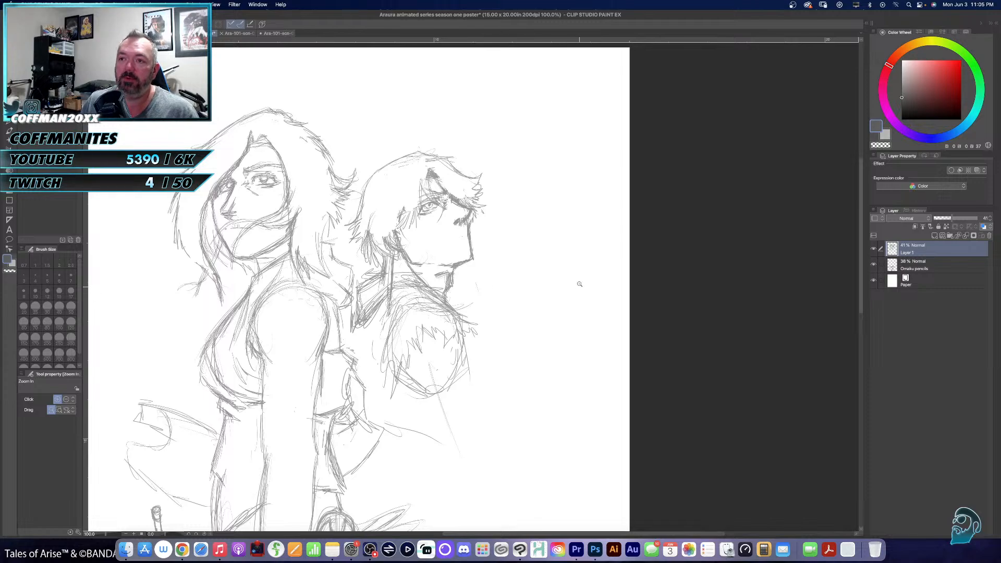
- Erase the profile man's front hair, lasso and delete his remaining head and shoulder sketch, and fit the whole poster in view
key("e")
mouse_move(485, 168)
left_mouse_down()
mouse_move(474, 205)
mouse_move(472, 178)
mouse_move(459, 195)
mouse_move(460, 171)
mouse_move(443, 206)
left_mouse_up()
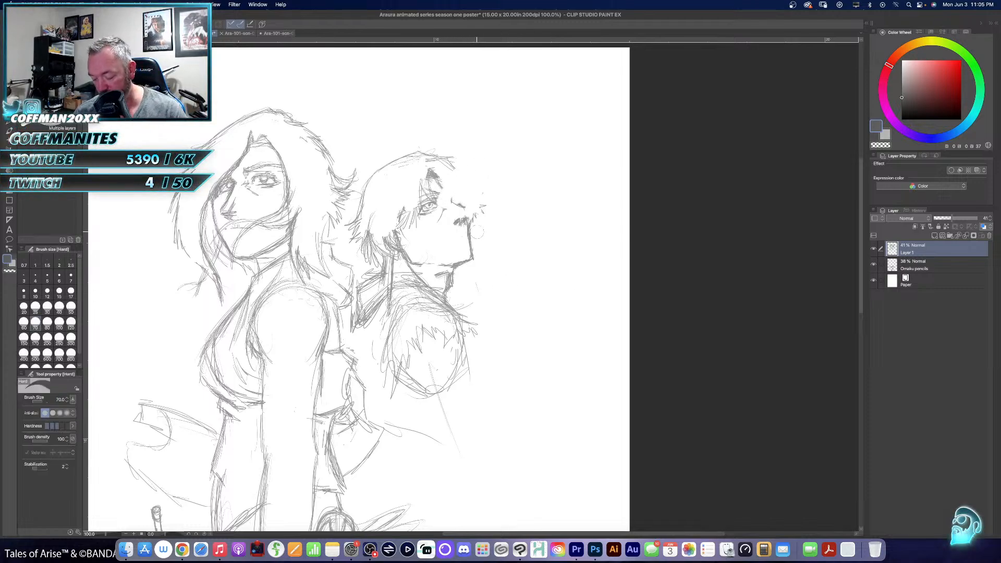
key("l")
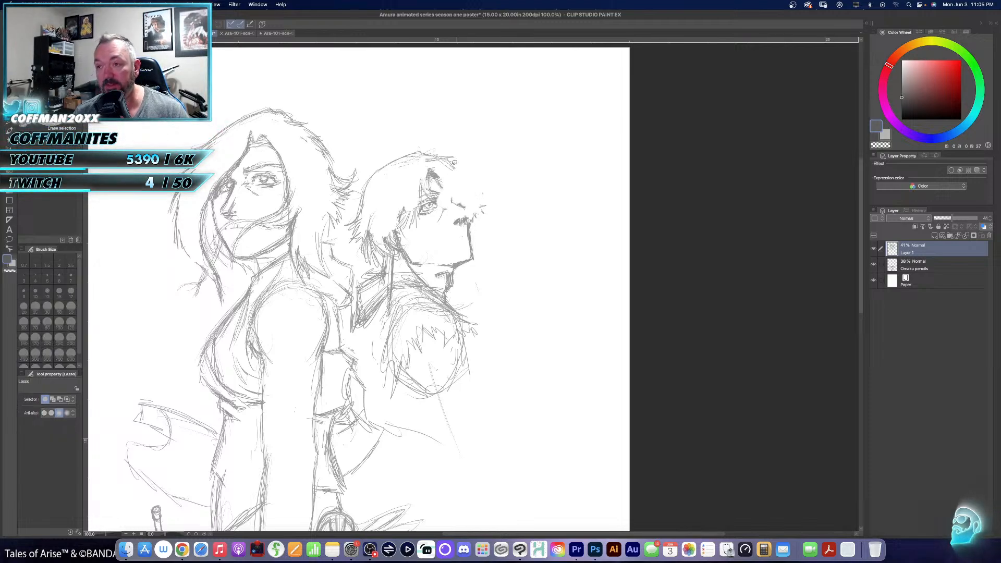
mouse_move(422, 121)
left_mouse_down()
mouse_move(362, 185)
mouse_move(349, 231)
mouse_move(367, 263)
mouse_move(362, 280)
left_mouse_up()
mouse_move(359, 335)
left_mouse_down()
mouse_move(392, 402)
mouse_move(445, 434)
mouse_move(466, 468)
mouse_move(527, 439)
mouse_move(496, 225)
mouse_move(424, 102)
left_mouse_up()
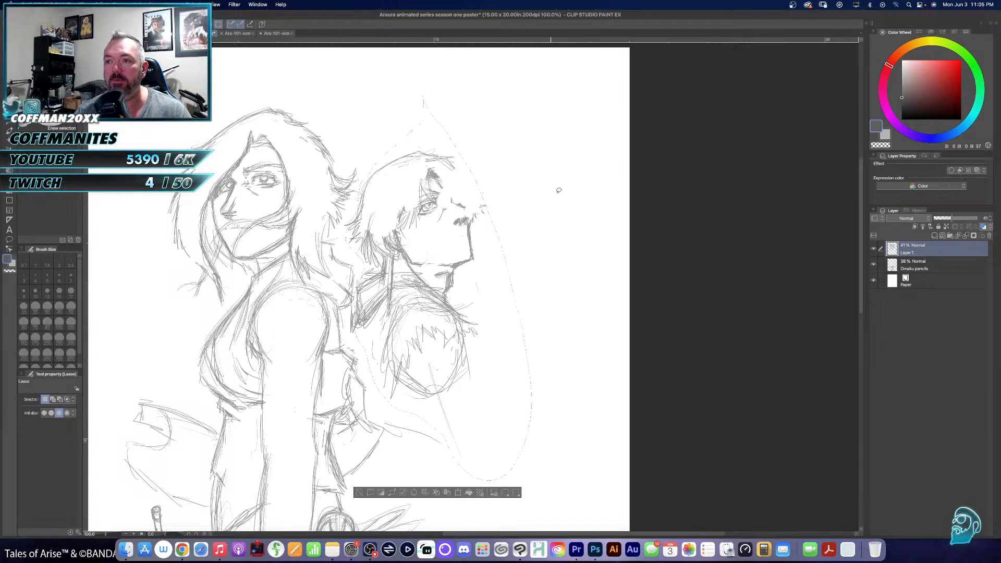
left_click(413, 492)
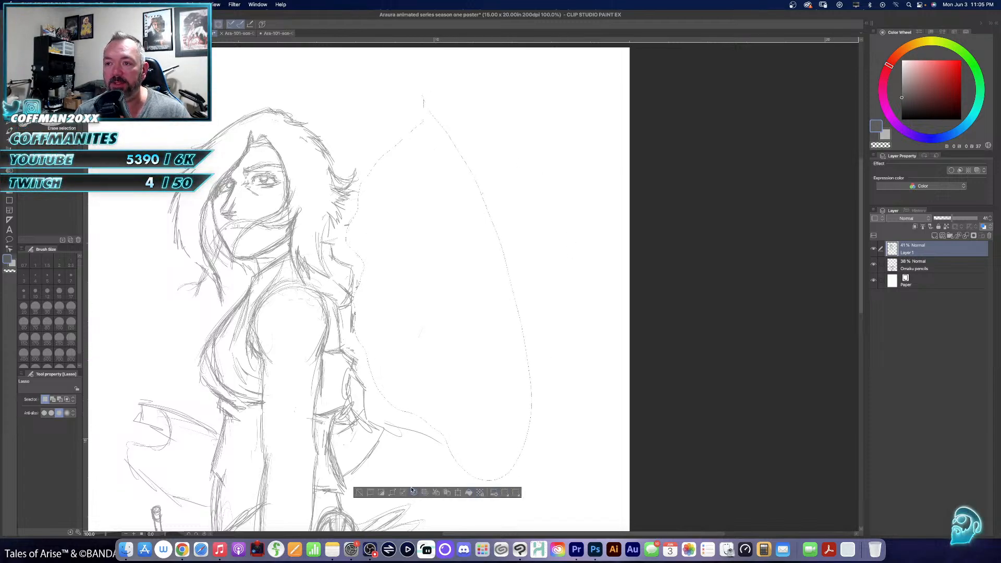
key("super+d")
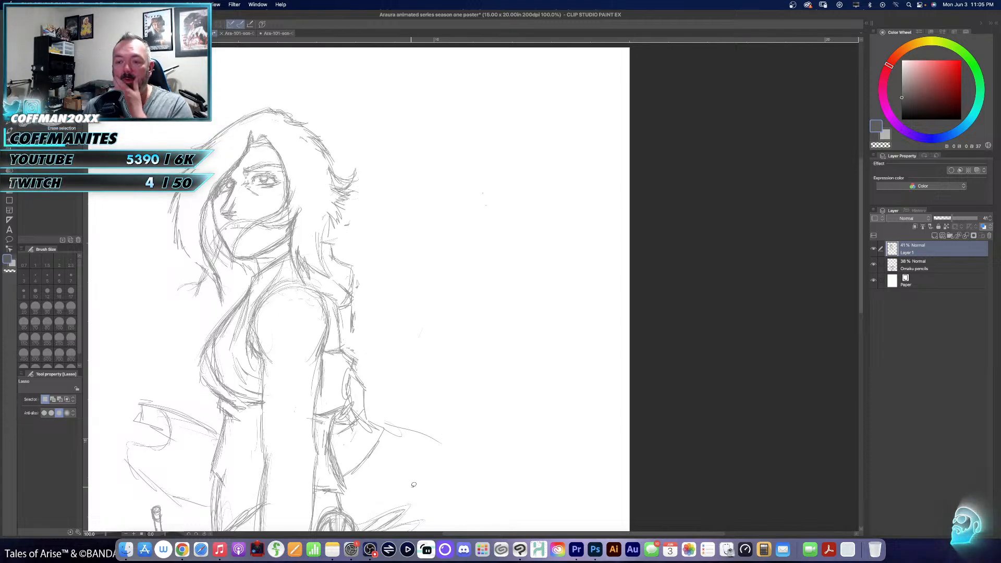
key("super+0")
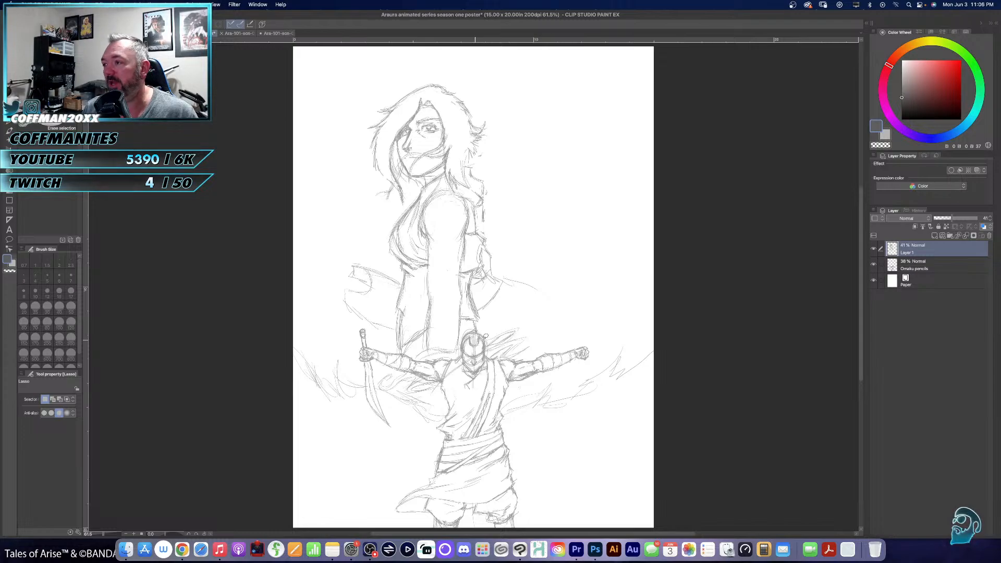
- Rename the woman's sketch layer as Anea and add a new layer above it named Renzo
double_click(908, 252)
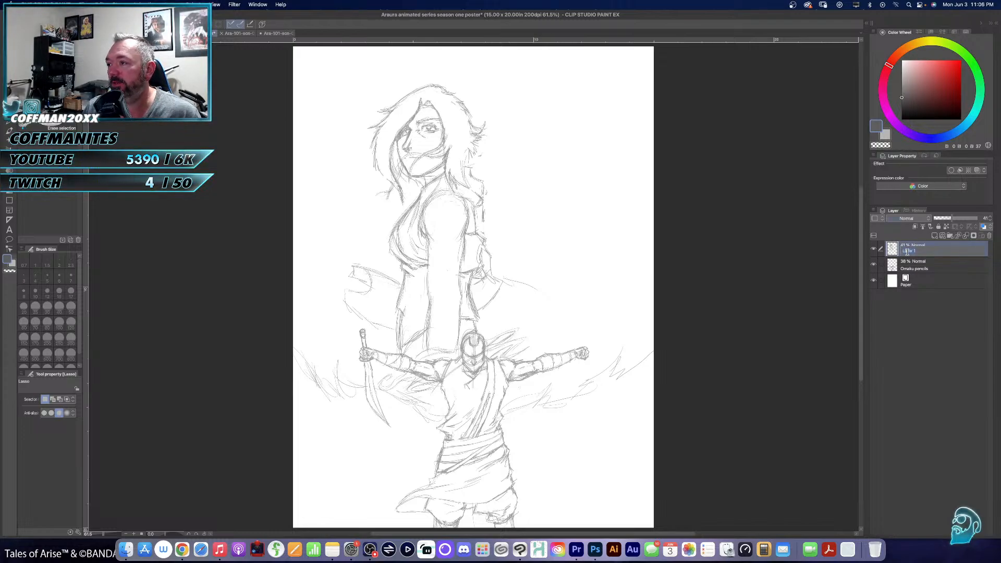
type("Ane")
key("Return")
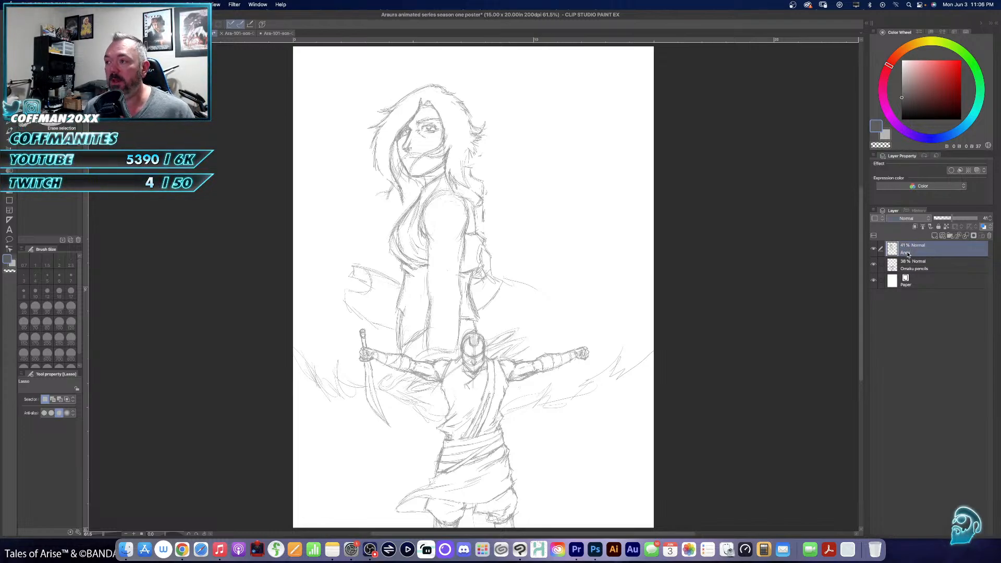
left_click(934, 235)
double_click(910, 252)
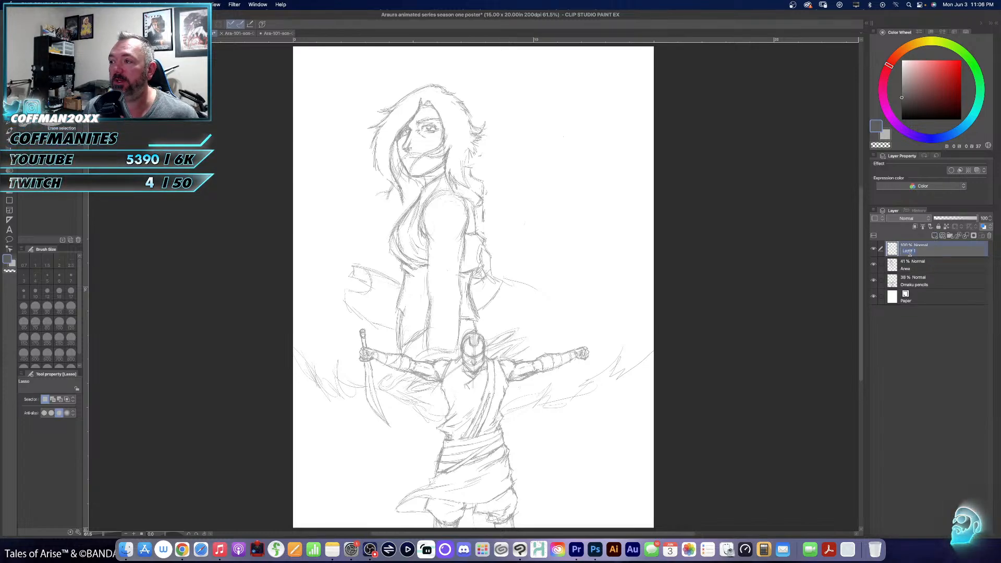
type("Renzo")
key("Return")
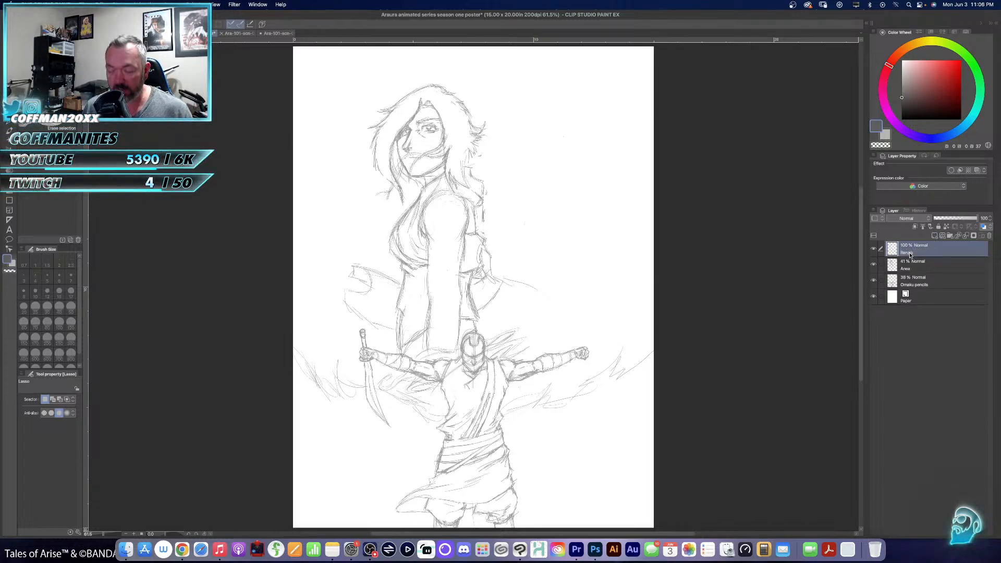
mouse_move(521, 162)
left_mouse_down()
mouse_move(463, 208)
mouse_move(472, 203)
left_mouse_up()
key("p")
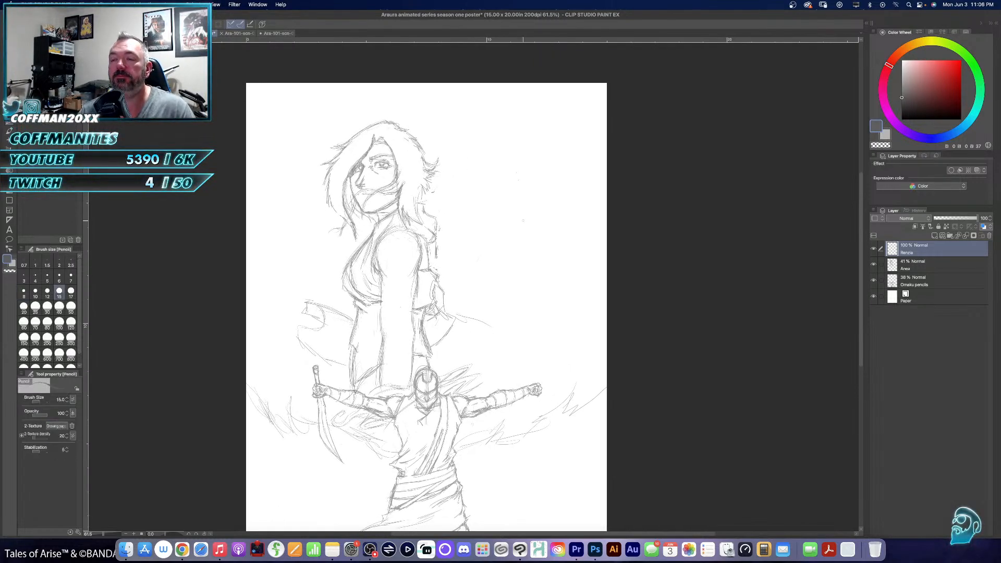
mouse_move(471, 145)
left_mouse_down()
mouse_move(462, 173)
mouse_move(515, 125)
left_mouse_up()
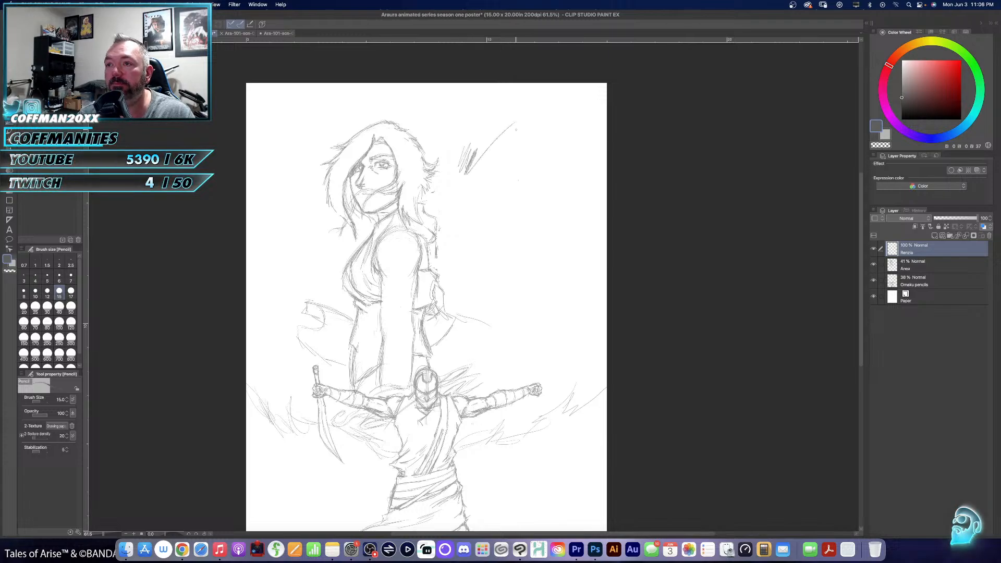
key("super+z")
key("super+z")
key("super+z")
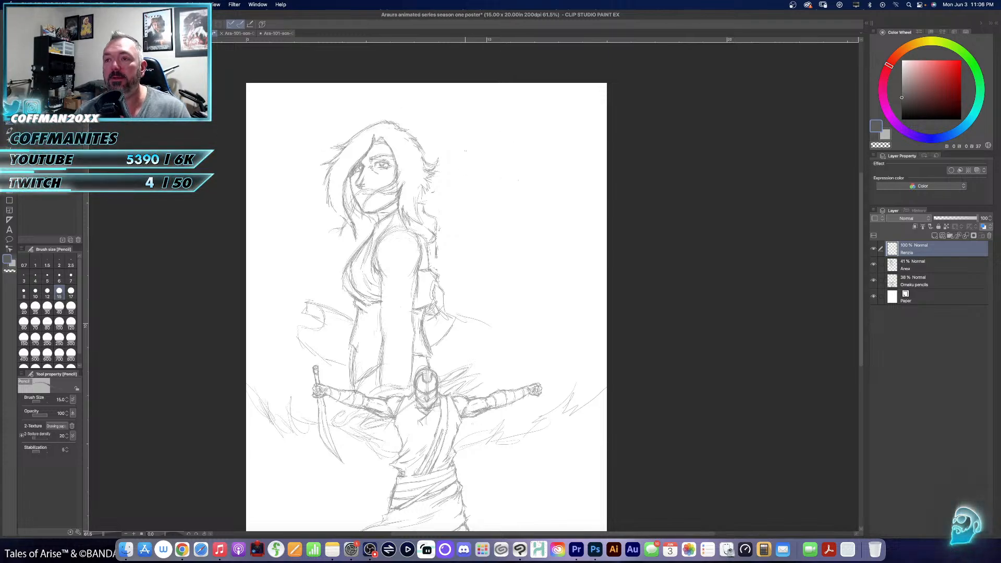
left_click_drag(478, 168, 478, 203)
left_click(479, 198, "super")
left_click(463, 195, "super")
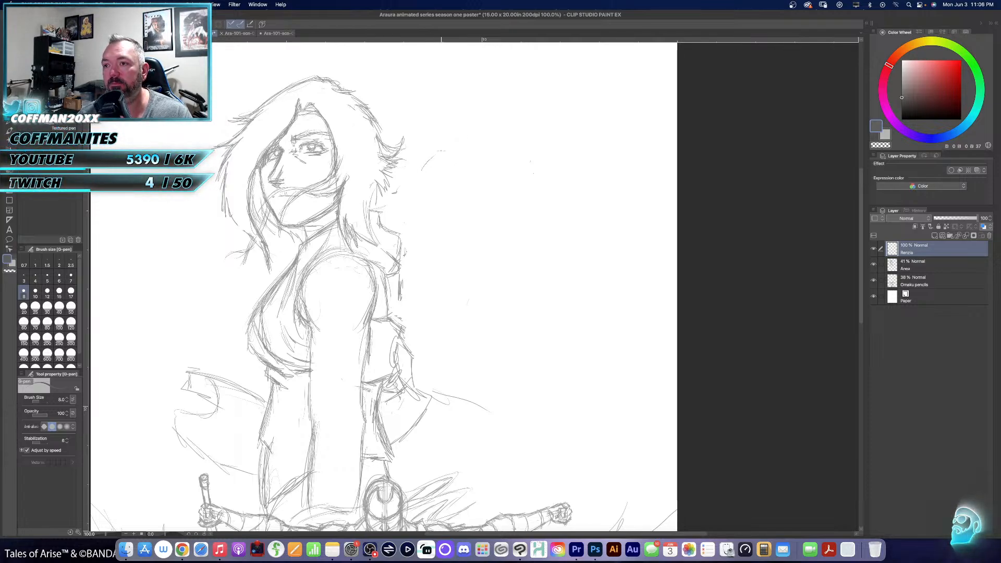
mouse_move(422, 170)
left_mouse_down()
mouse_move(477, 144)
mouse_move(518, 145)
left_mouse_up()
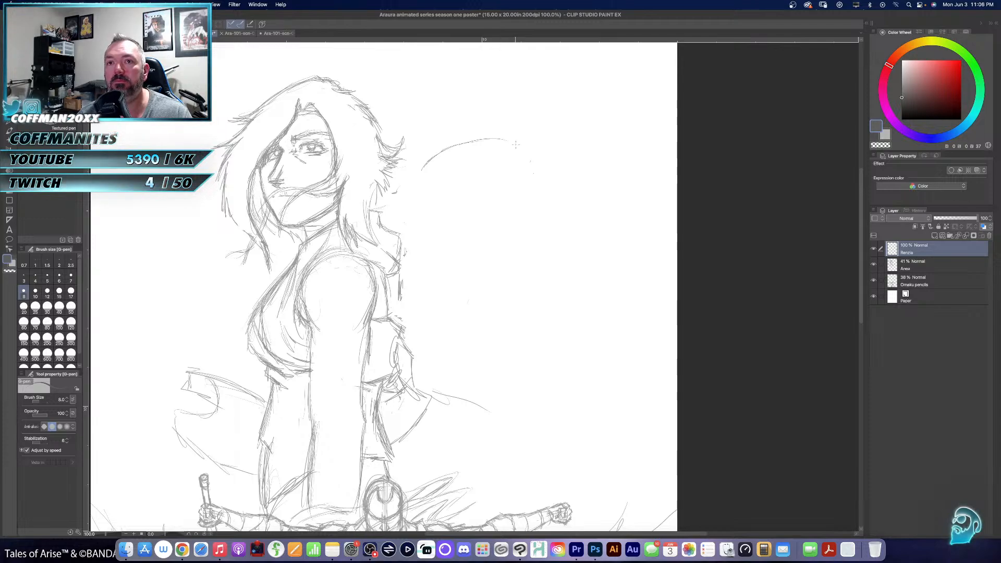
key("super+z")
key("super+z")
key("super+z")
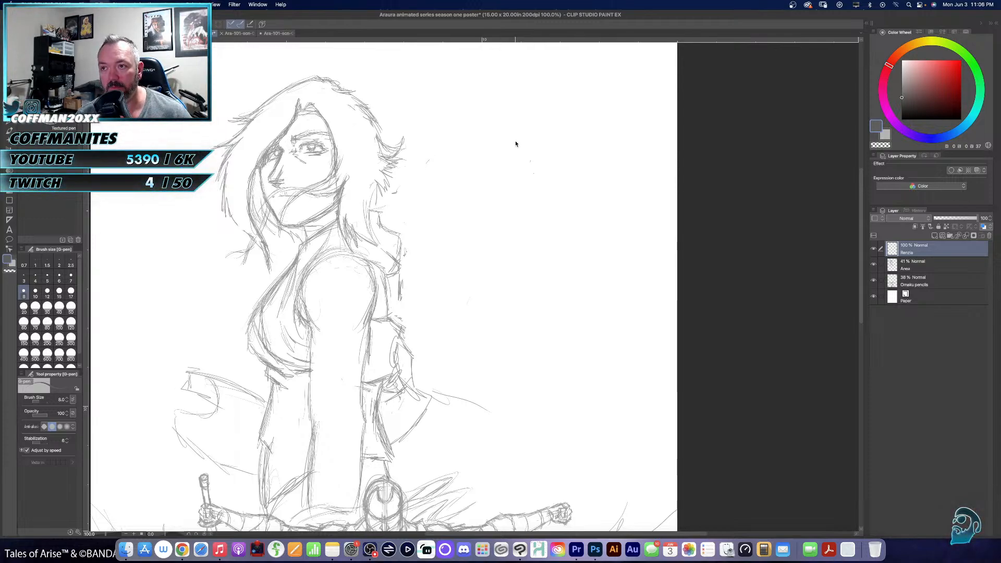
- Pencil a curved brow guideline crossed by a vertical centre line in the empty space beside the woman's head
key("p")
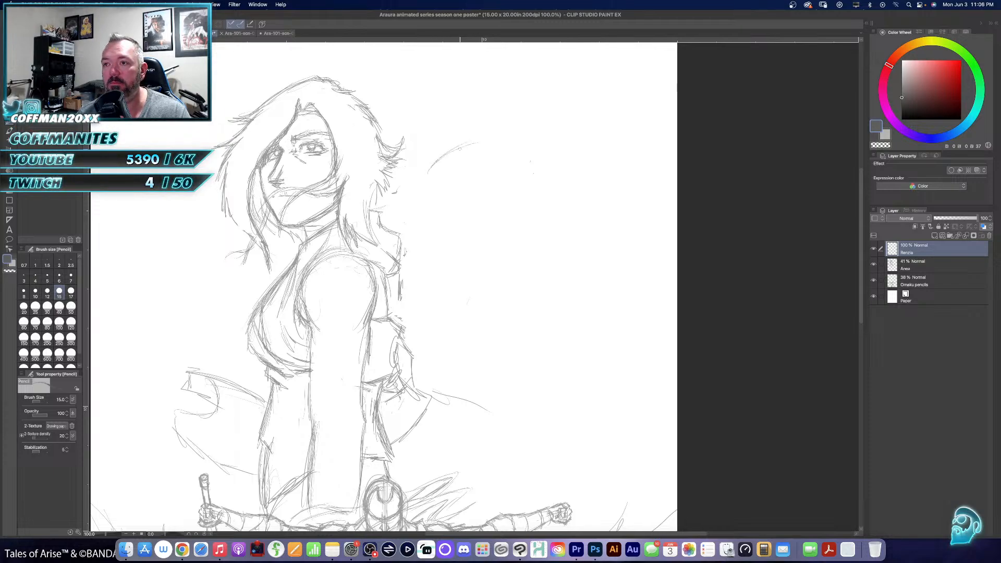
mouse_move(477, 143)
left_mouse_down()
mouse_move(561, 141)
mouse_move(527, 137)
mouse_move(568, 152)
left_mouse_up()
mouse_move(471, 144)
left_mouse_down()
mouse_move(518, 135)
mouse_move(584, 150)
left_mouse_up()
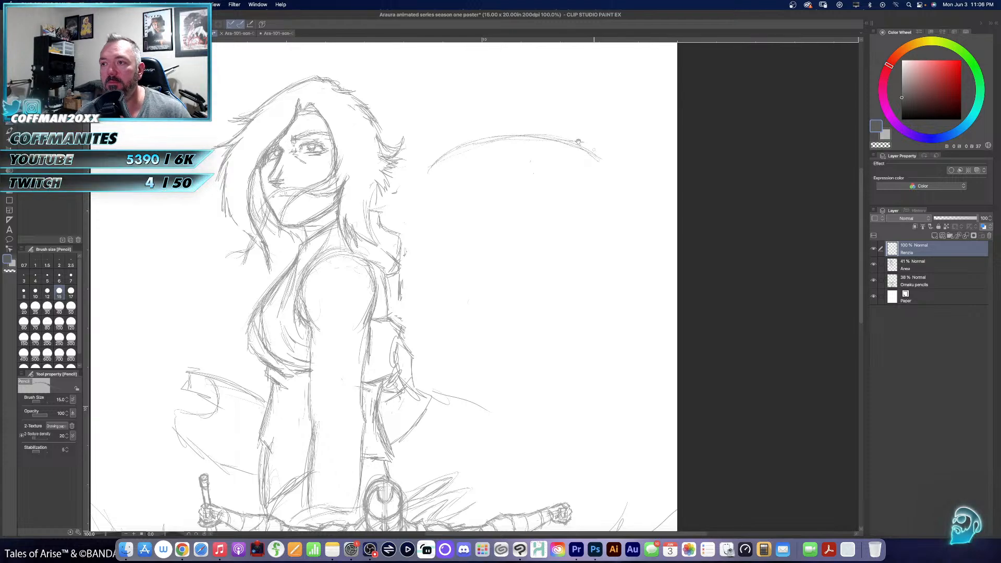
mouse_move(521, 140)
left_mouse_down()
mouse_move(480, 250)
mouse_move(483, 282)
left_mouse_up()
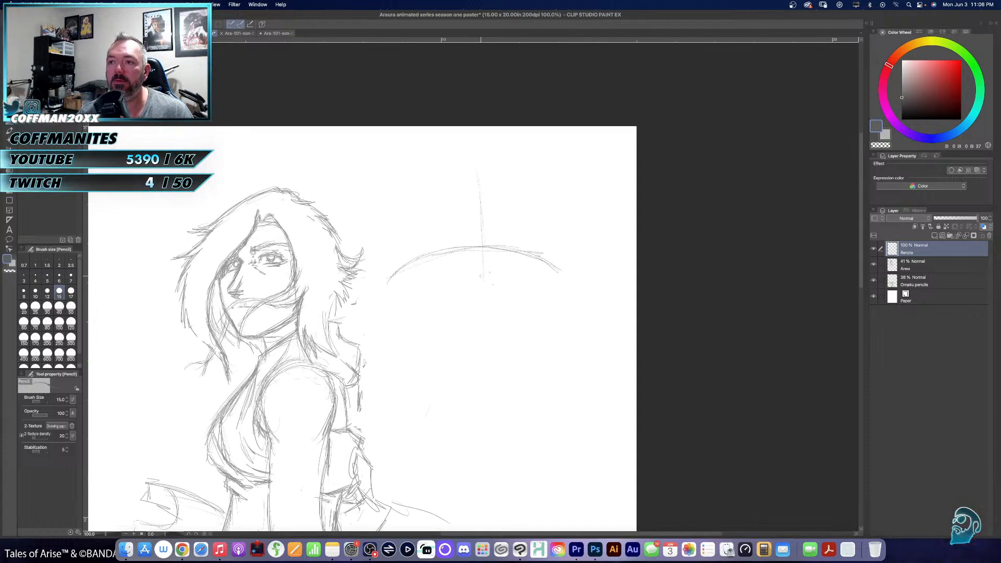
left_click_drag(478, 174, 479, 313)
left_click_drag(479, 247, 481, 407)
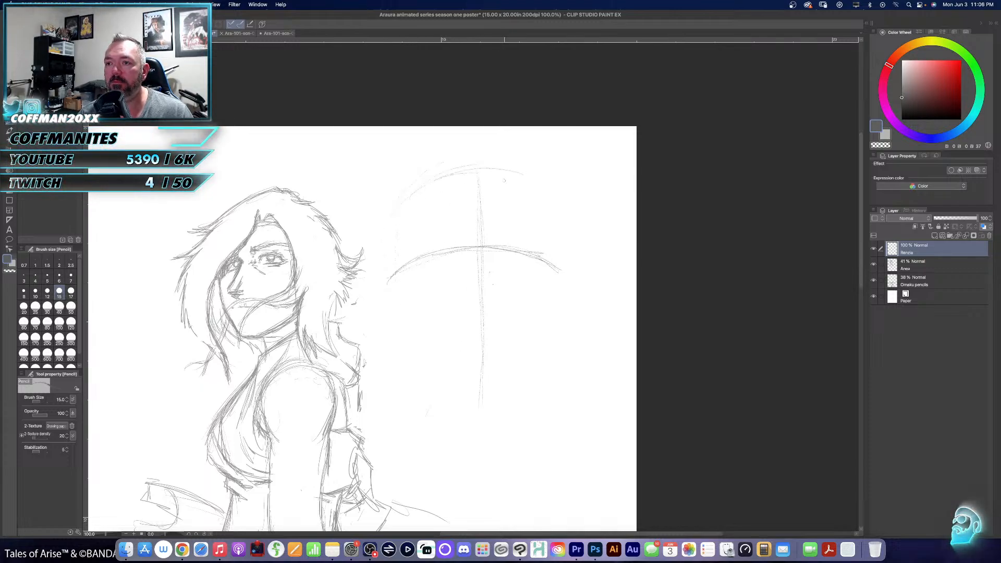
- Sketch the front-facing head outline around the guidelines, with a rounded cranium, straight sides and a jaw tapering to the chin
mouse_move(469, 179)
left_mouse_down()
mouse_move(561, 202)
mouse_move(561, 299)
left_mouse_up()
mouse_move(402, 197)
left_mouse_down()
mouse_move(387, 266)
mouse_move(392, 328)
left_mouse_up()
mouse_move(390, 284)
left_mouse_down()
mouse_move(401, 385)
mouse_move(473, 423)
left_mouse_up()
mouse_move(403, 376)
left_mouse_down()
mouse_move(481, 417)
mouse_move(462, 411)
left_mouse_up()
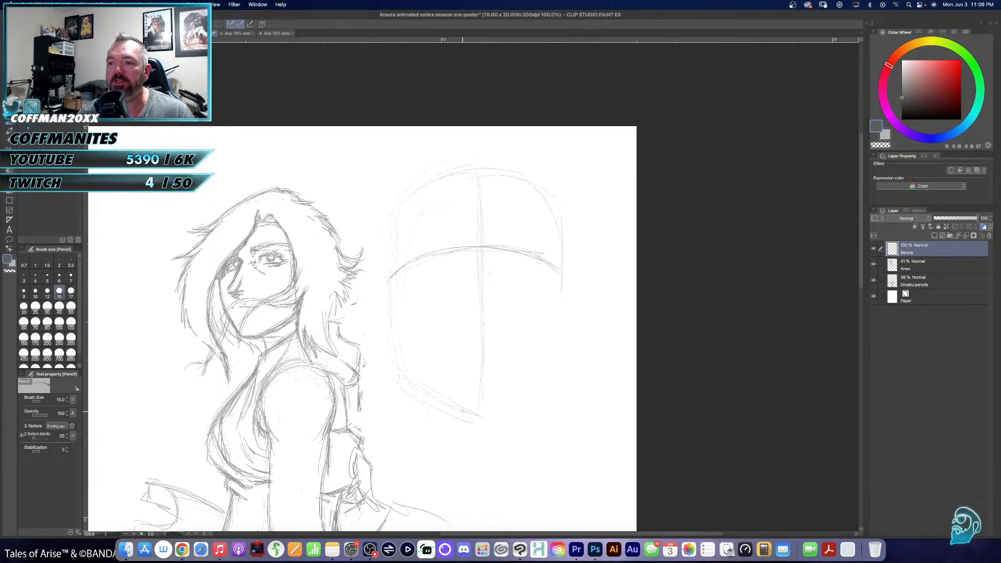
left_click_drag(553, 233, 559, 344)
mouse_move(561, 280)
left_mouse_down()
mouse_move(554, 375)
mouse_move(487, 430)
left_mouse_up()
left_click_drag(528, 391, 490, 424)
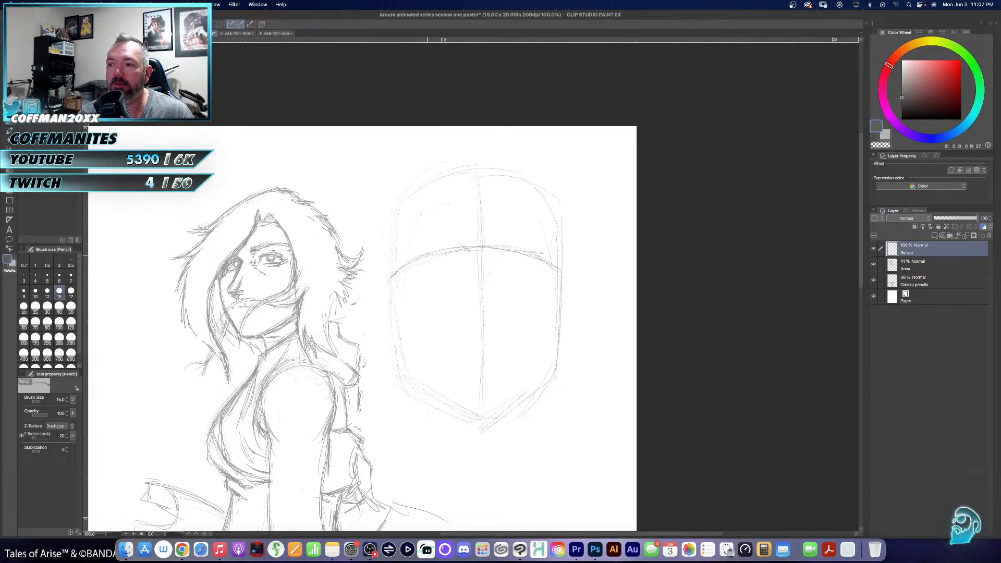
- Sketch the eye nearer the woman on the front-facing head's brow guideline and add its angled eyebrow above
mouse_move(428, 255)
left_mouse_down()
mouse_move(468, 241)
mouse_move(420, 255)
mouse_move(463, 245)
mouse_move(437, 248)
mouse_move(458, 246)
mouse_move(419, 264)
mouse_move(463, 255)
mouse_move(419, 269)
mouse_move(444, 262)
left_mouse_up()
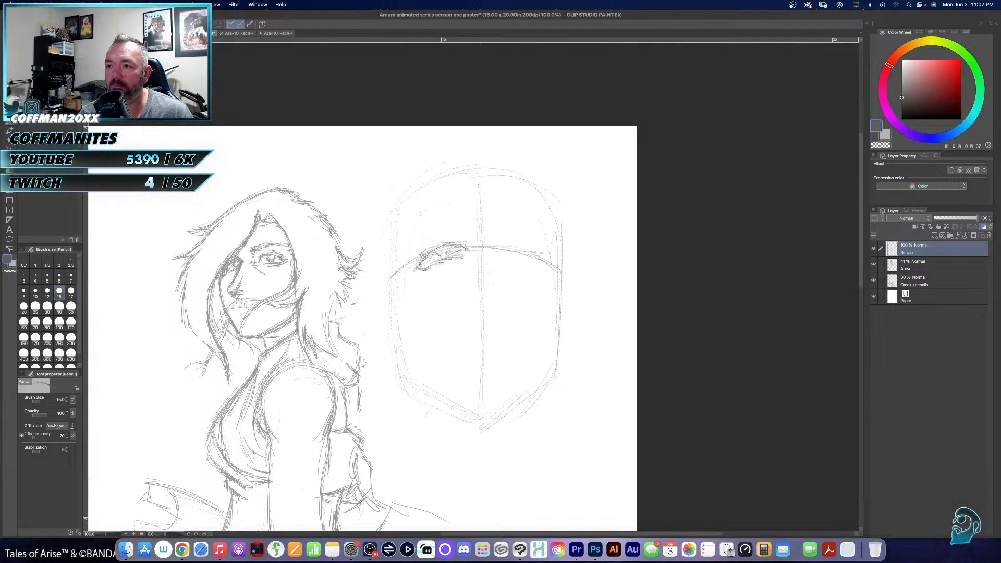
left_click_drag(432, 259, 472, 246)
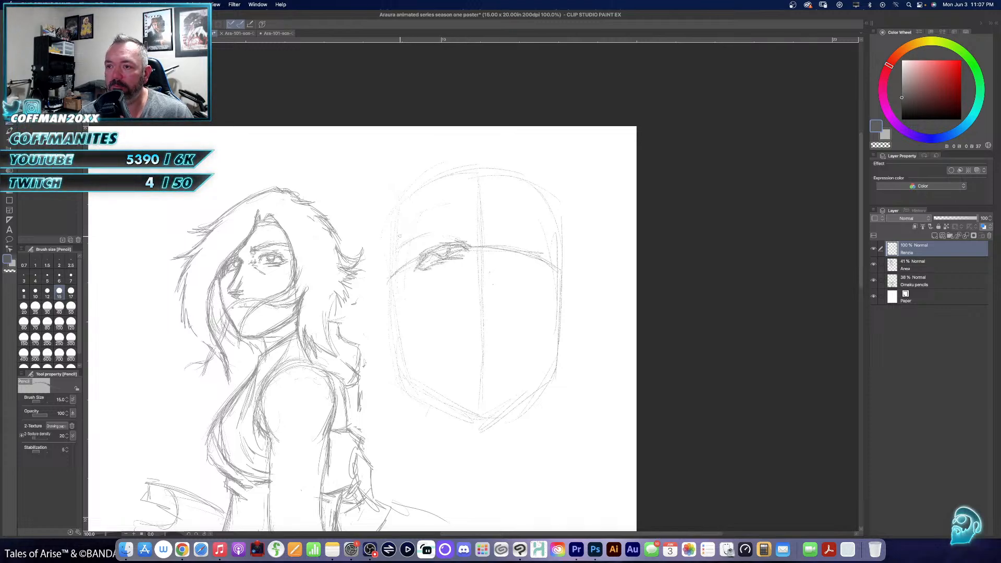
left_click_drag(447, 218, 476, 238)
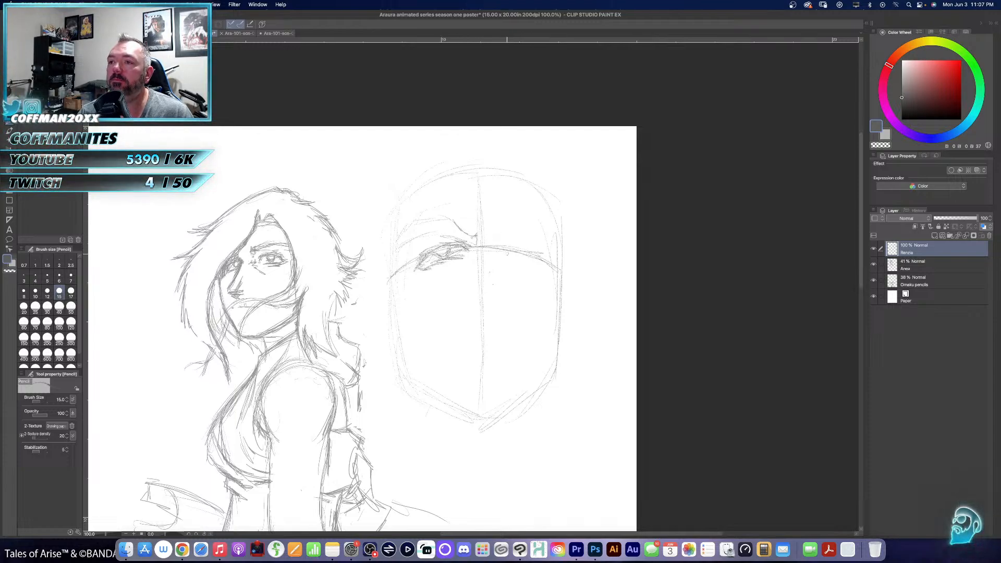
- Sketch the head's other eye and eyebrow, and add short frown creases between the brows
mouse_move(506, 247)
left_mouse_down()
mouse_move(542, 255)
mouse_move(515, 265)
left_mouse_up()
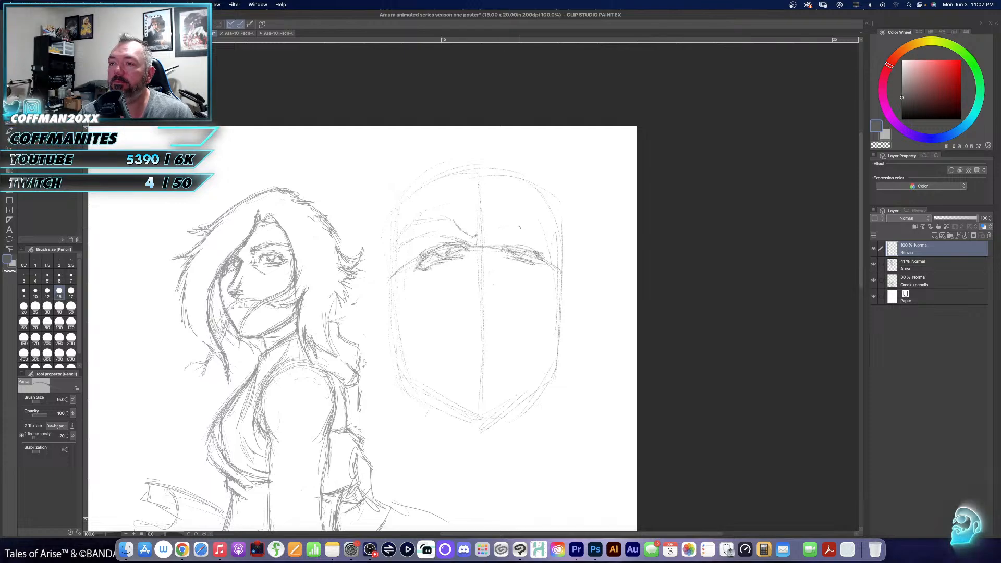
left_click_drag(499, 227, 556, 241)
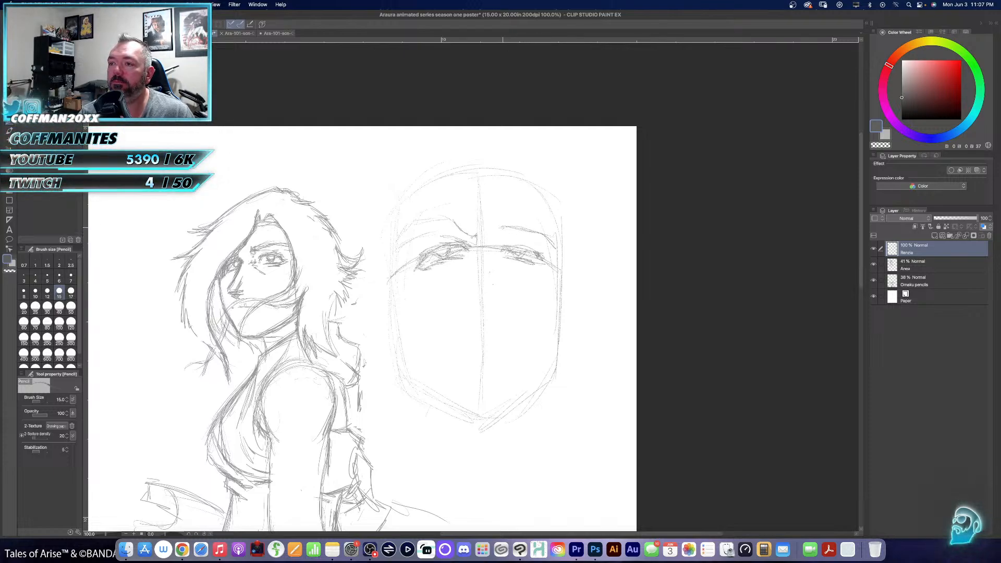
left_click_drag(504, 221, 525, 217)
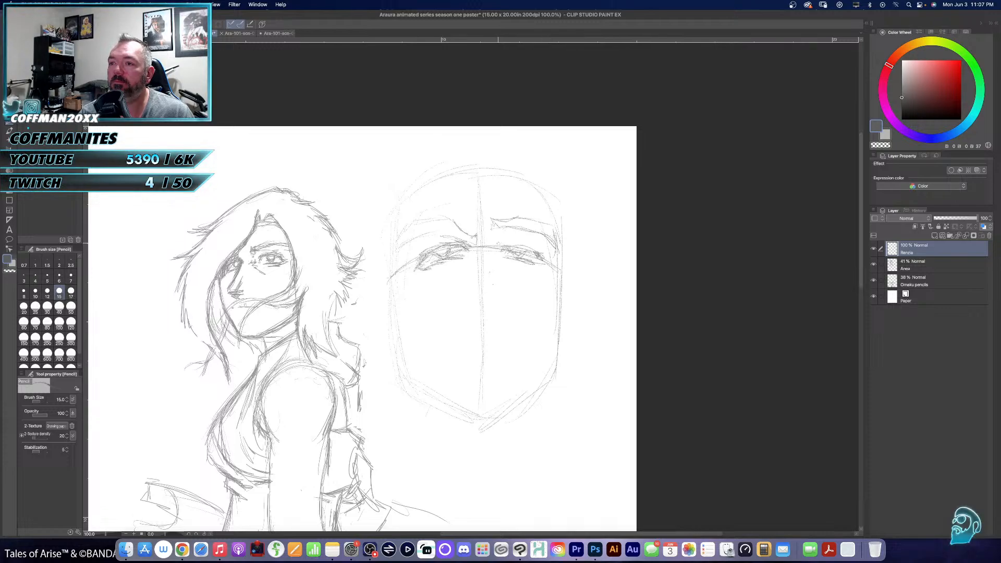
left_click_drag(512, 235, 551, 253)
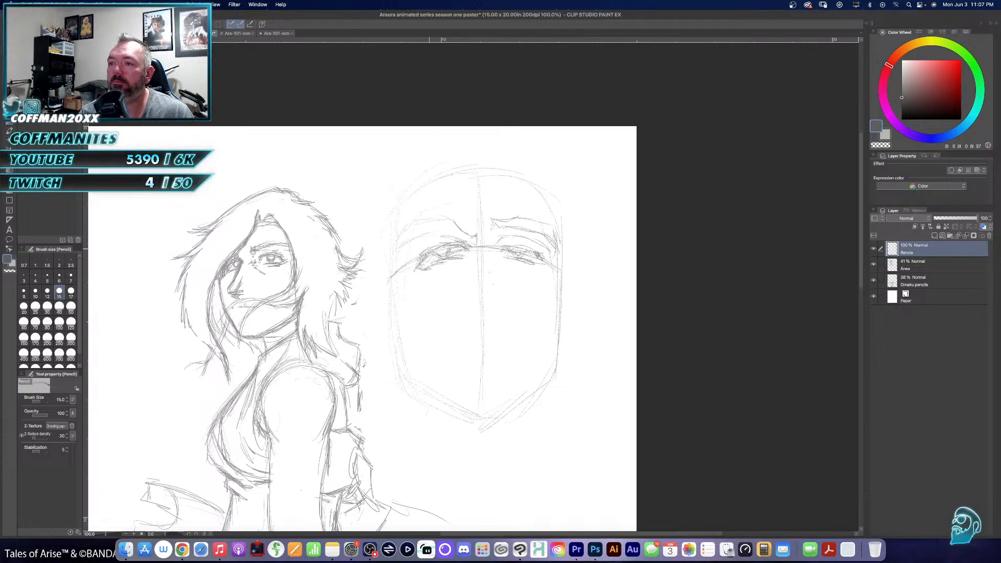
mouse_move(475, 242)
left_mouse_down()
mouse_move(473, 222)
mouse_move(474, 243)
mouse_move(488, 209)
mouse_move(494, 229)
mouse_move(473, 230)
left_mouse_up()
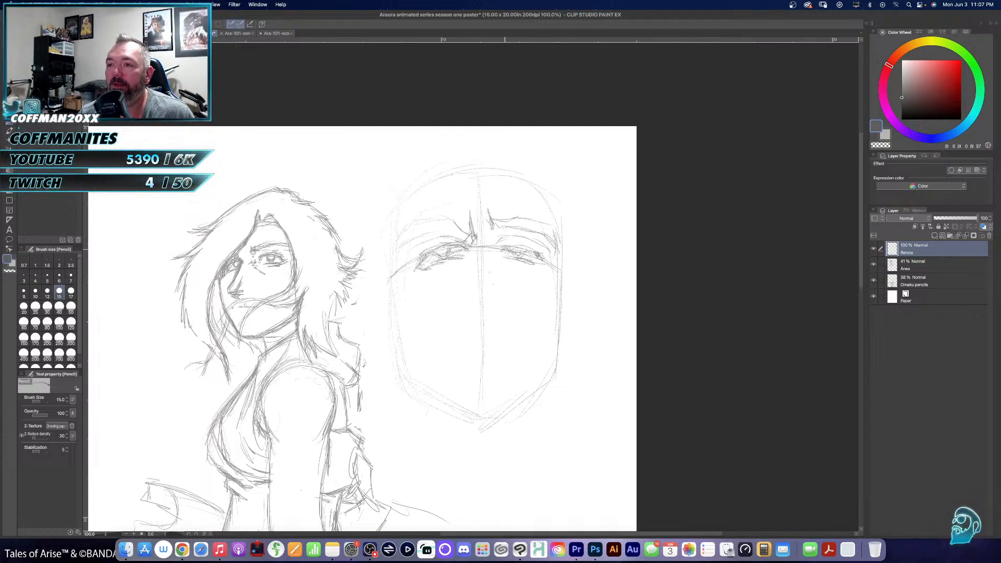
- Add the irises and darken the upper and lower lids of both eyes on the front-facing head
mouse_move(510, 244)
left_mouse_down()
mouse_move(543, 252)
mouse_move(523, 262)
mouse_move(537, 261)
left_mouse_up()
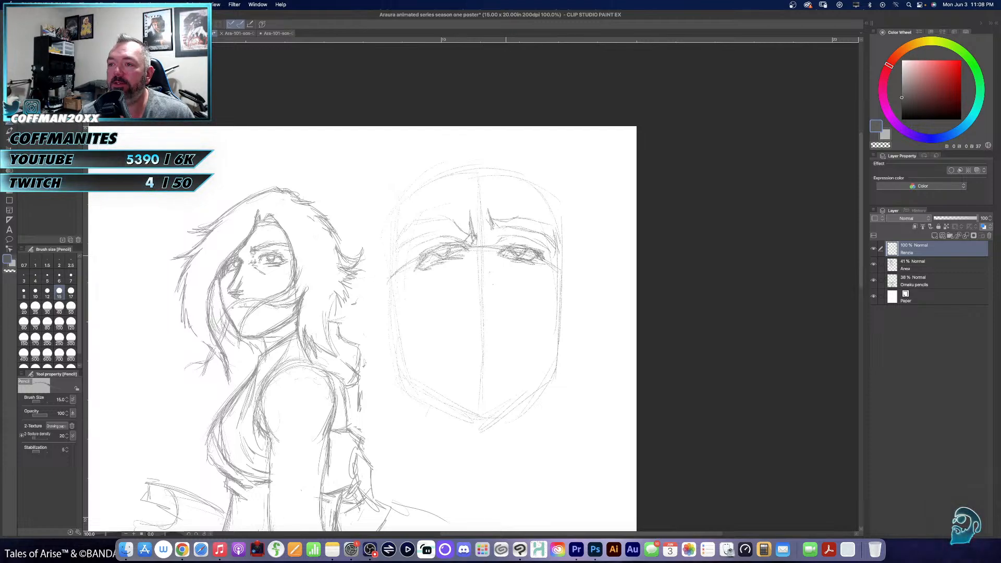
mouse_move(503, 261)
left_mouse_down()
mouse_move(537, 268)
mouse_move(546, 260)
left_mouse_up()
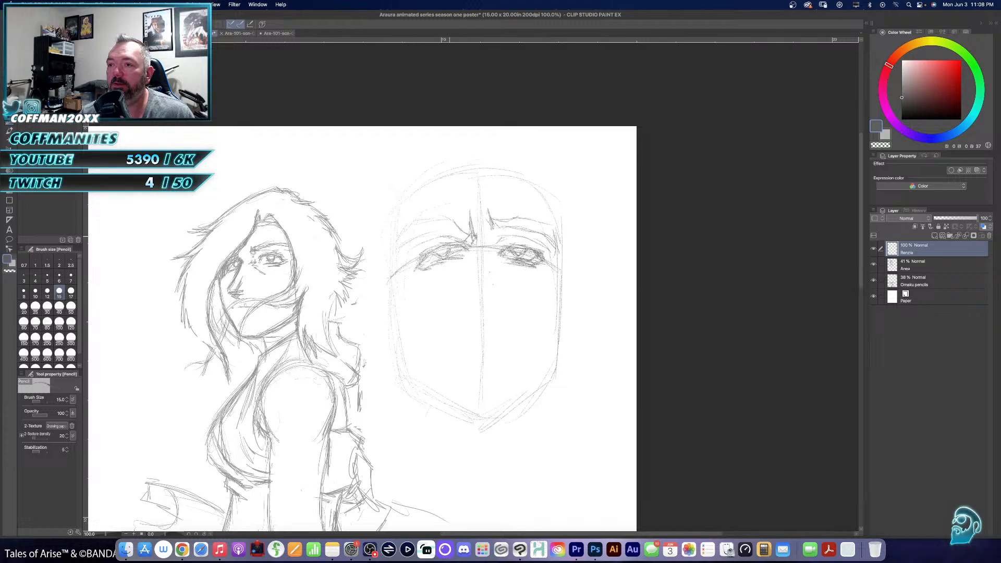
left_click_drag(427, 249, 457, 244)
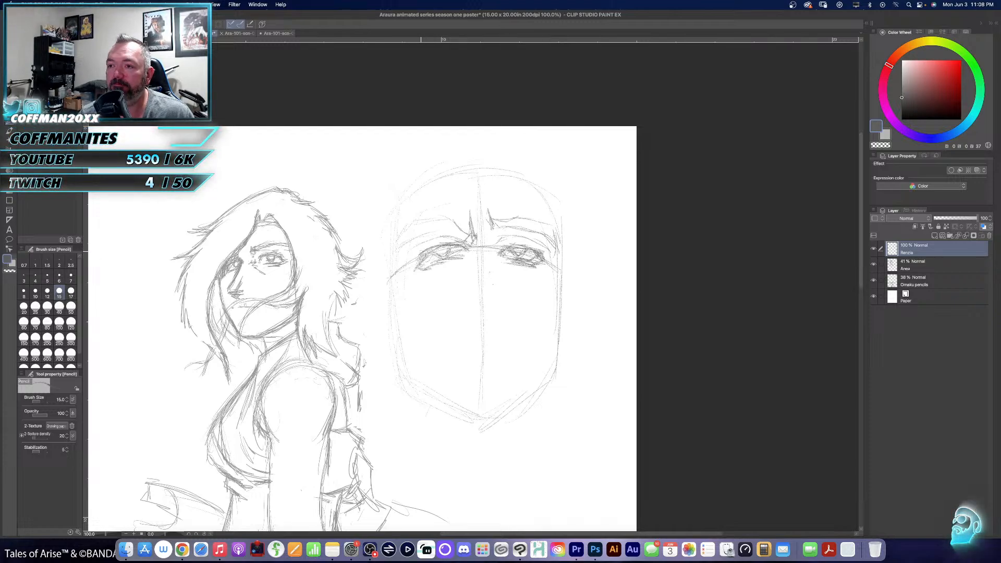
left_click_drag(409, 267, 429, 264)
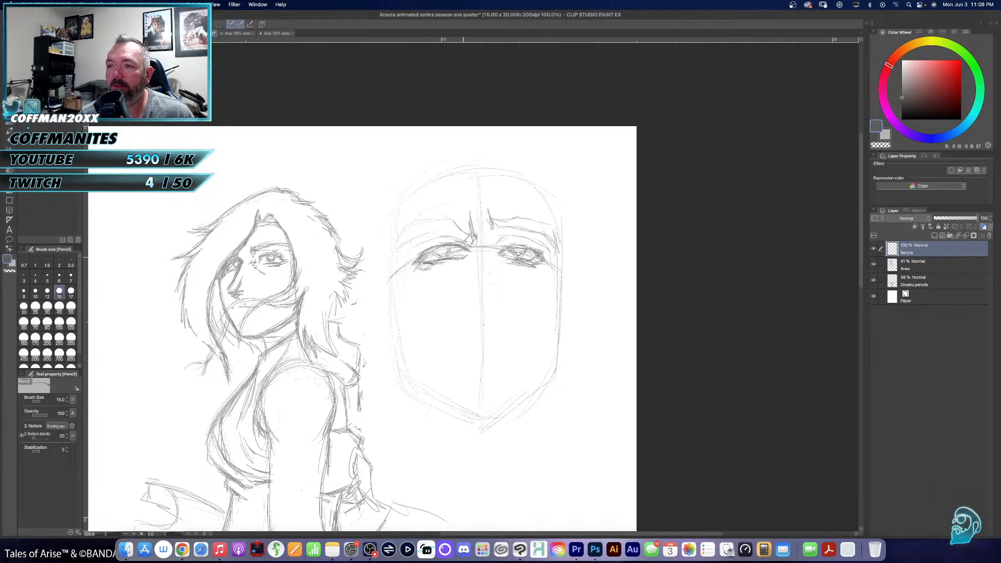
mouse_move(460, 248)
left_mouse_down()
mouse_move(468, 254)
mouse_move(429, 266)
mouse_move(456, 262)
left_mouse_up()
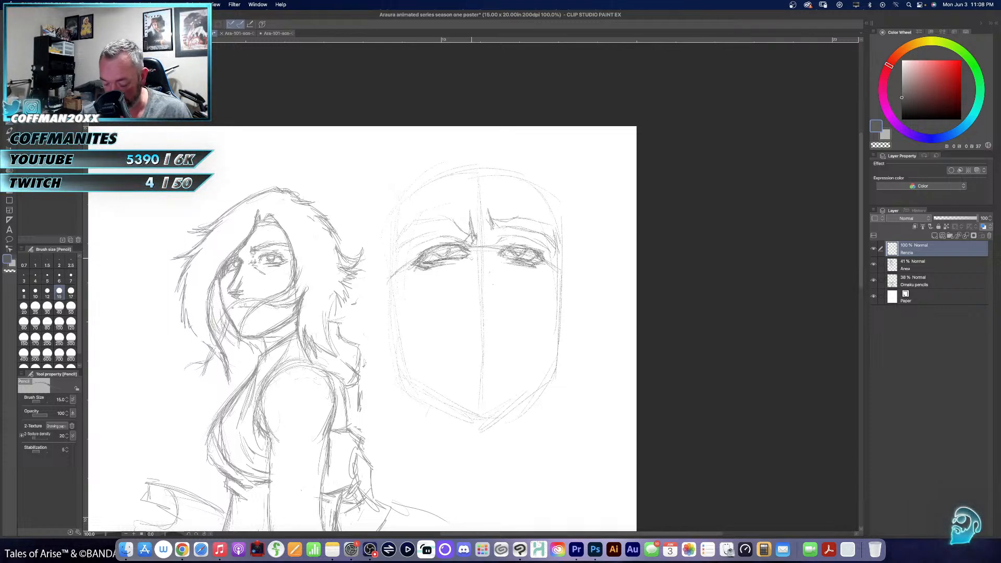
- Lasso the eye nearer the woman, move it slightly away from the centre line, scale it down a little and deselect
key("m")
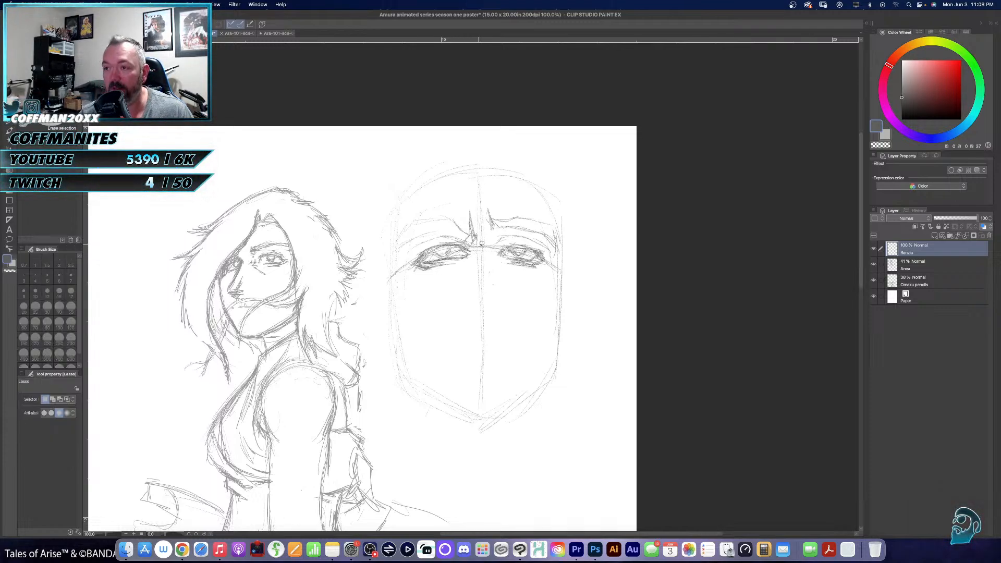
mouse_move(434, 239)
left_mouse_down()
mouse_move(408, 266)
mouse_move(433, 275)
mouse_move(468, 264)
left_mouse_up()
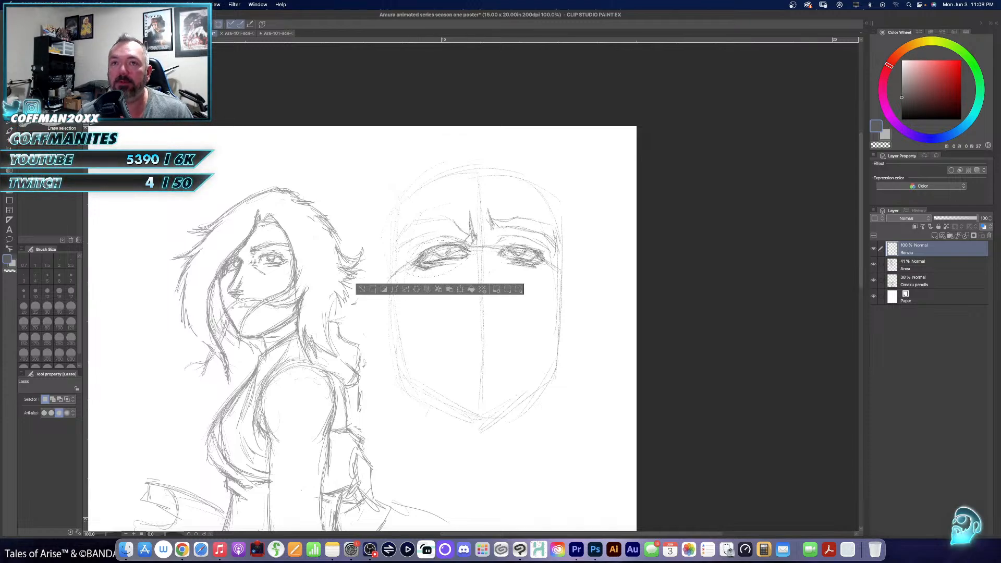
key("k")
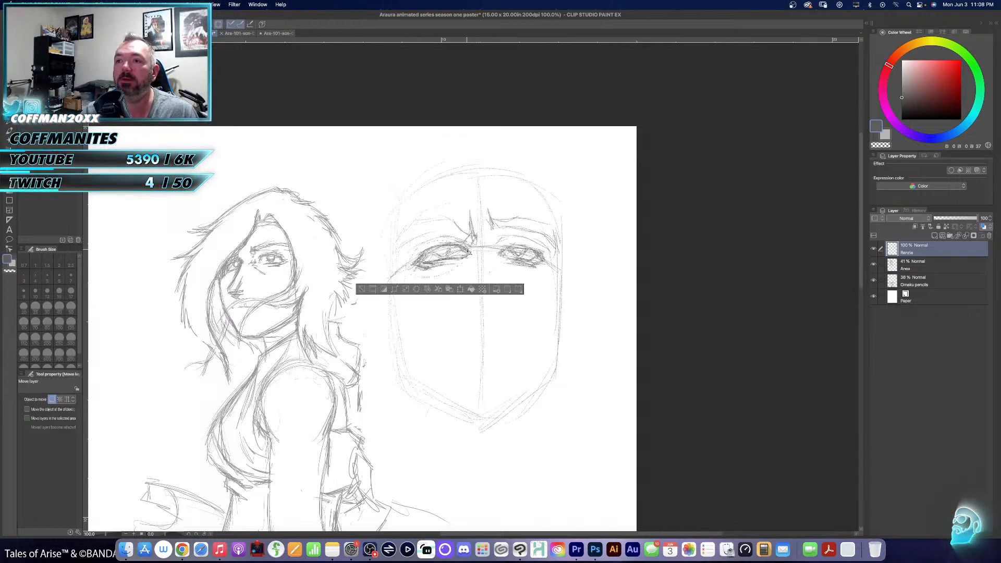
left_click_drag(469, 252, 461, 255)
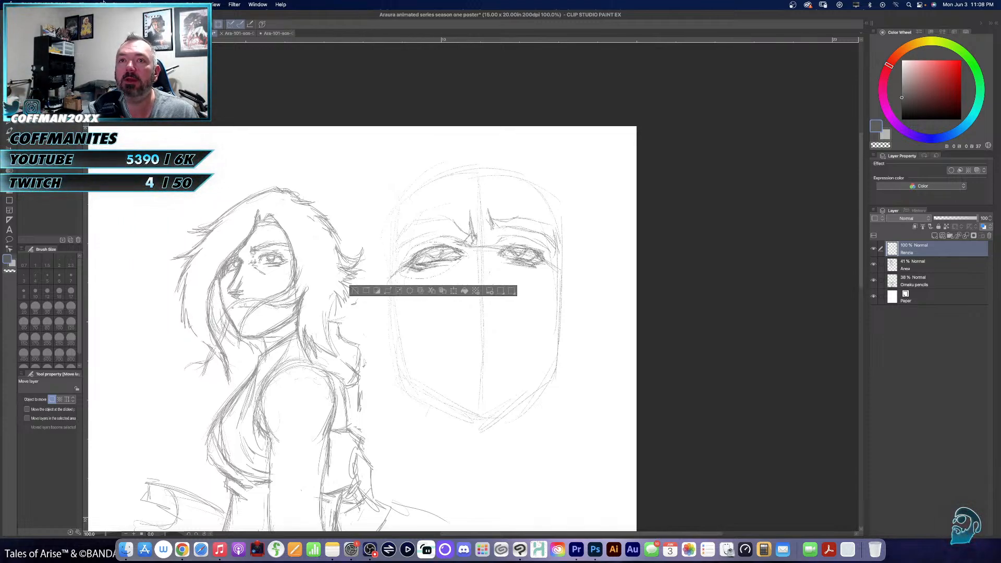
key("super+t")
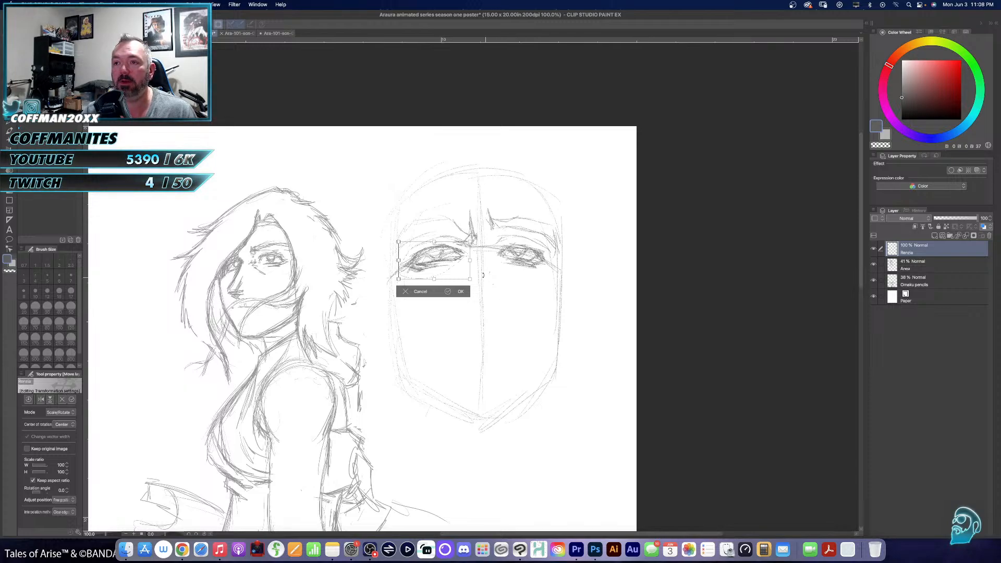
left_click_drag(433, 243, 457, 252)
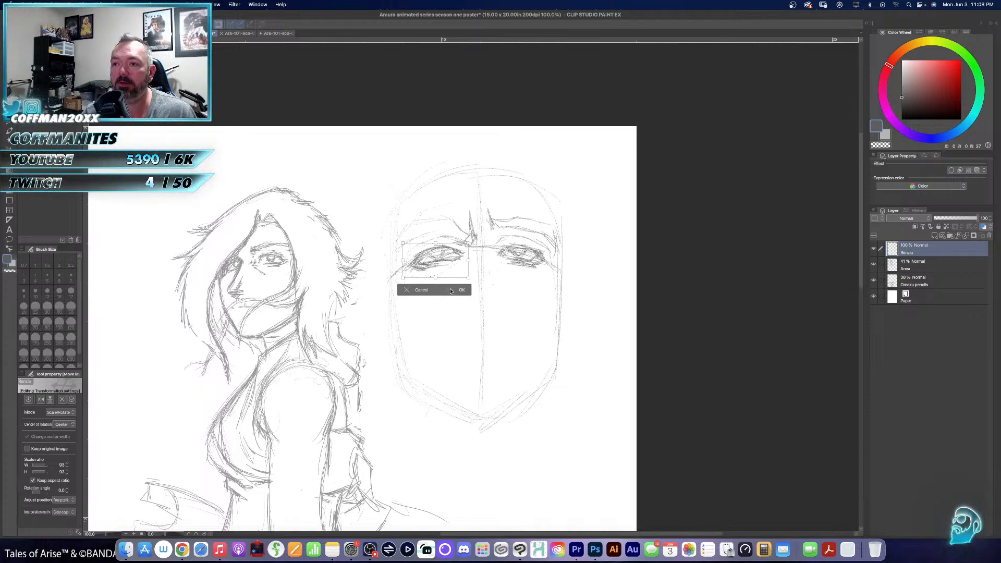
left_click(449, 291)
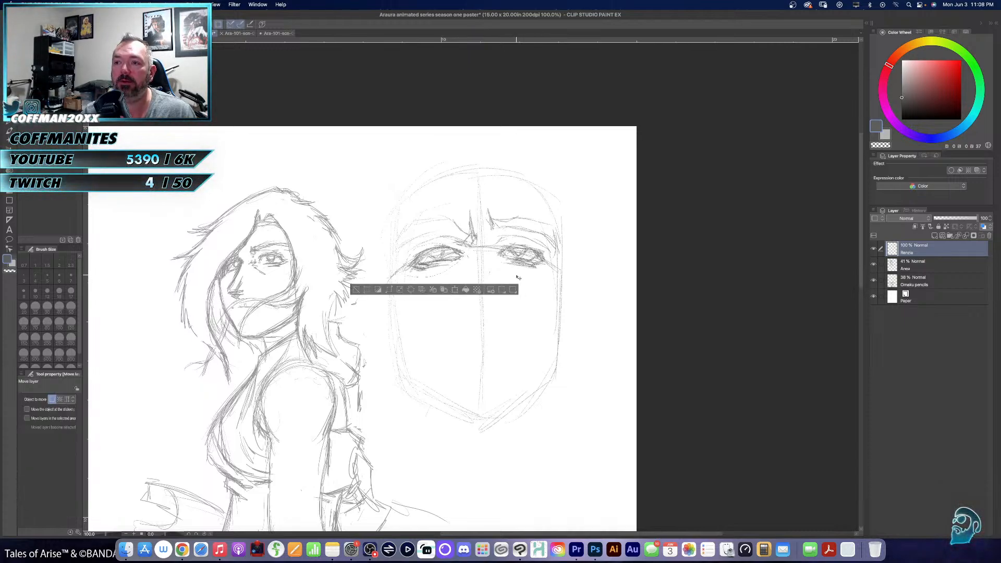
key("ctrl+d")
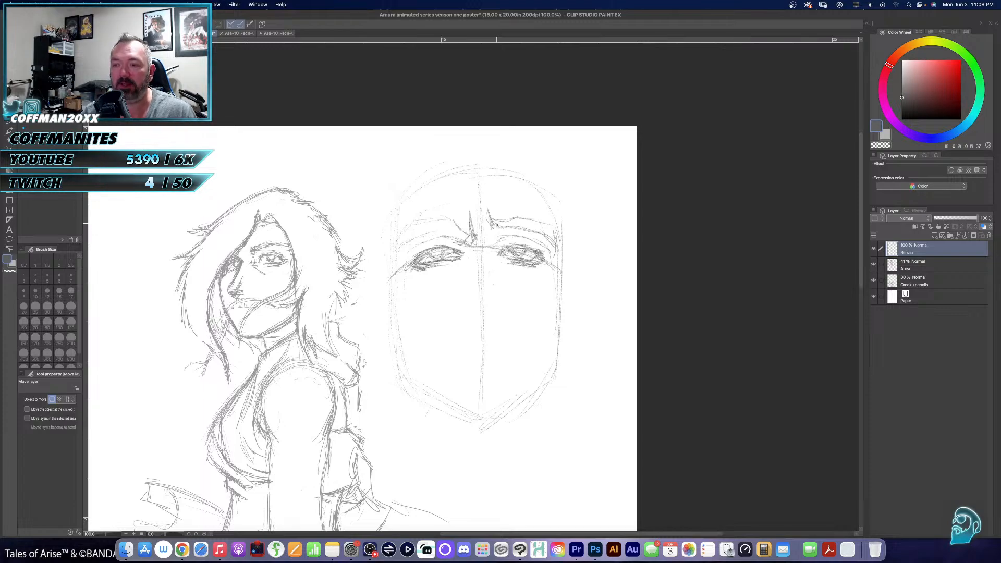
- Pencil the nose along the centre line, with its bridge, nostrils and tip, plus slanted creases under the eyes
key("p")
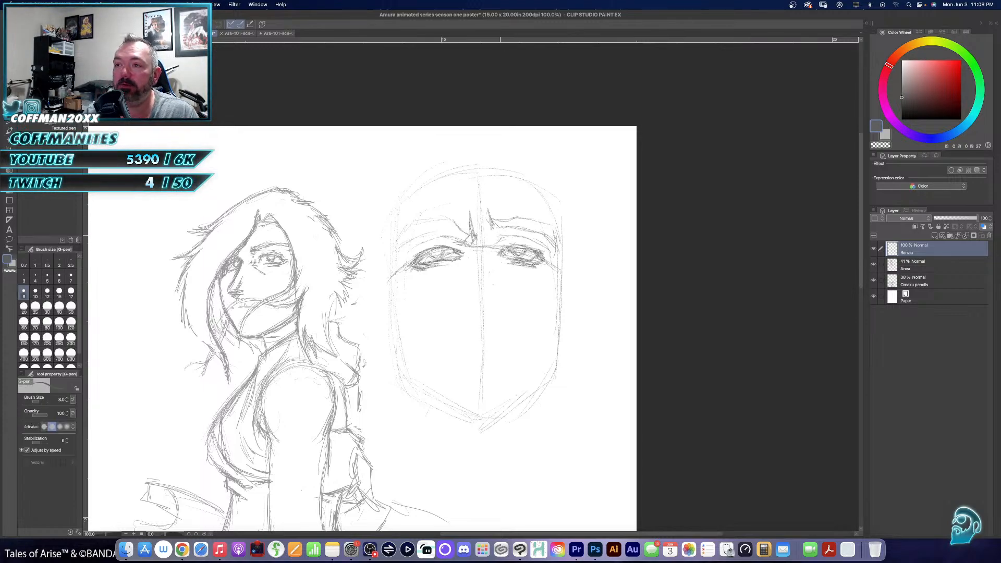
key("p")
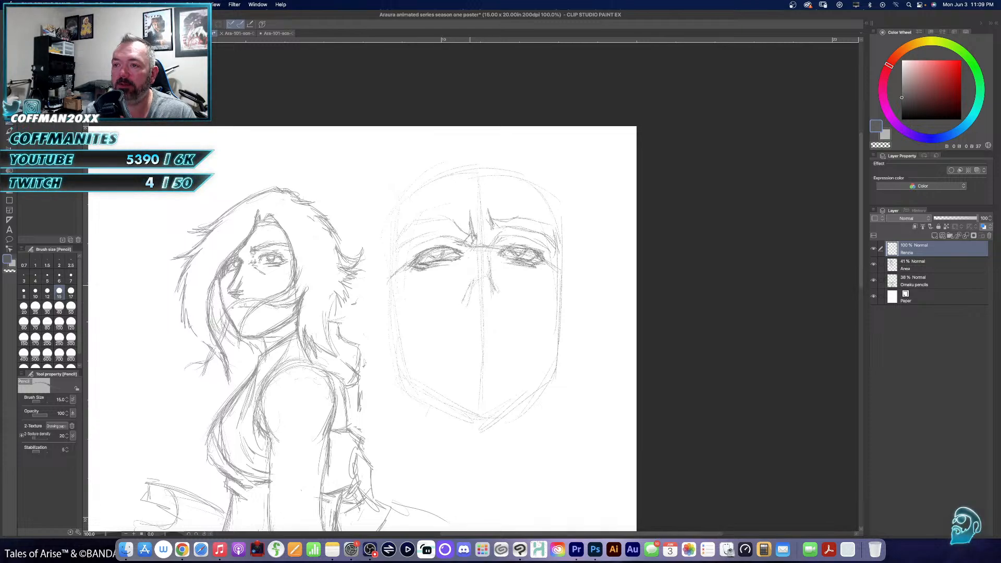
left_click_drag(467, 300, 497, 315)
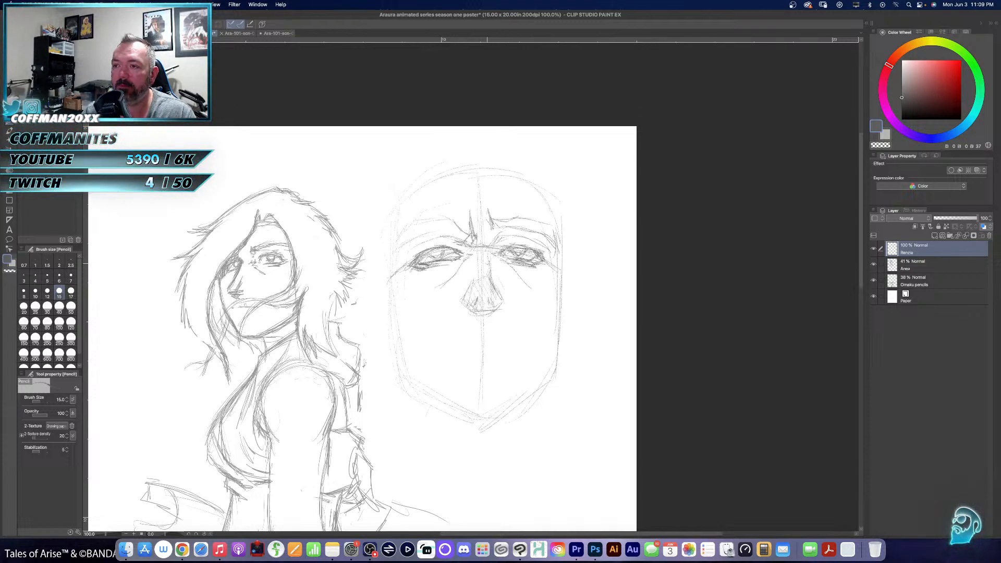
- Scale the whole Renzo head sketch down to 78% and place it beside the woman's head
scroll(537, 312, "down", 5)
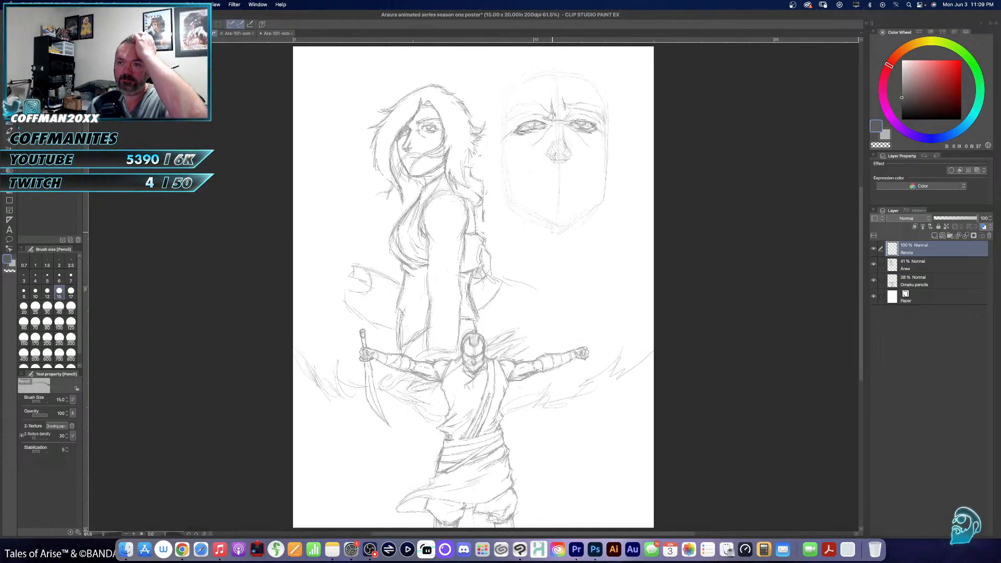
key("super+t")
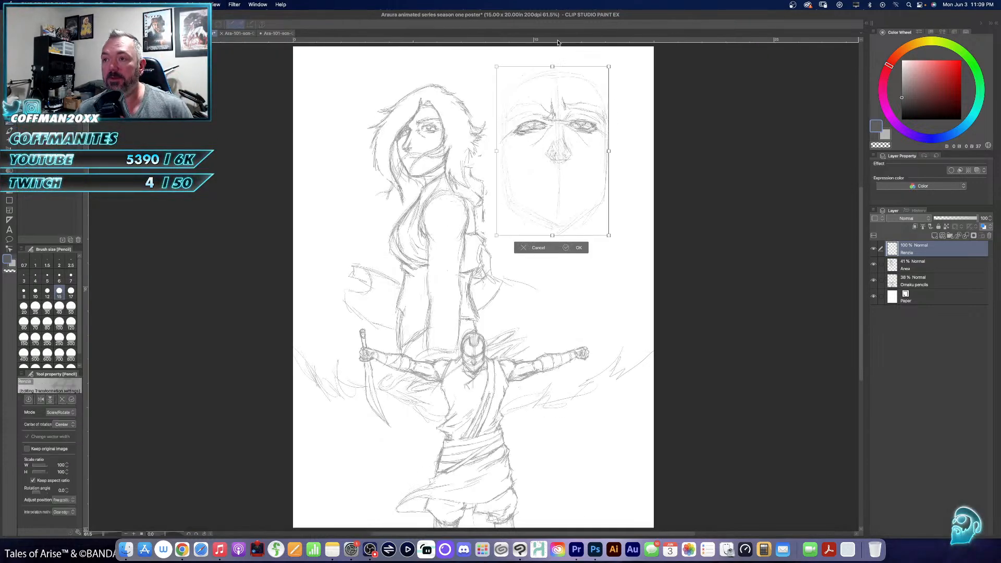
mouse_move(552, 66)
left_mouse_down()
mouse_move(556, 119)
mouse_move(534, 102)
mouse_move(550, 94)
left_mouse_up()
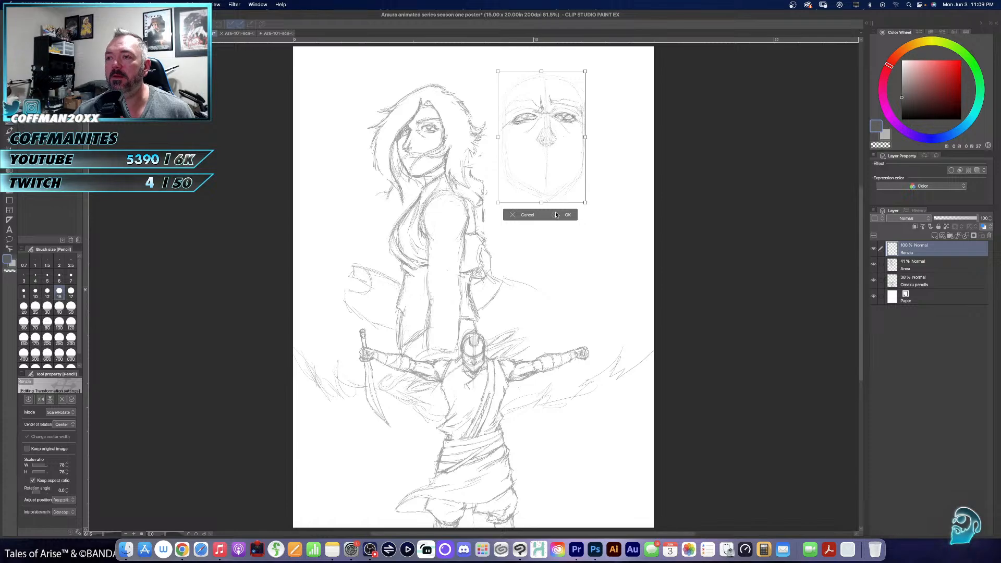
left_click(557, 214)
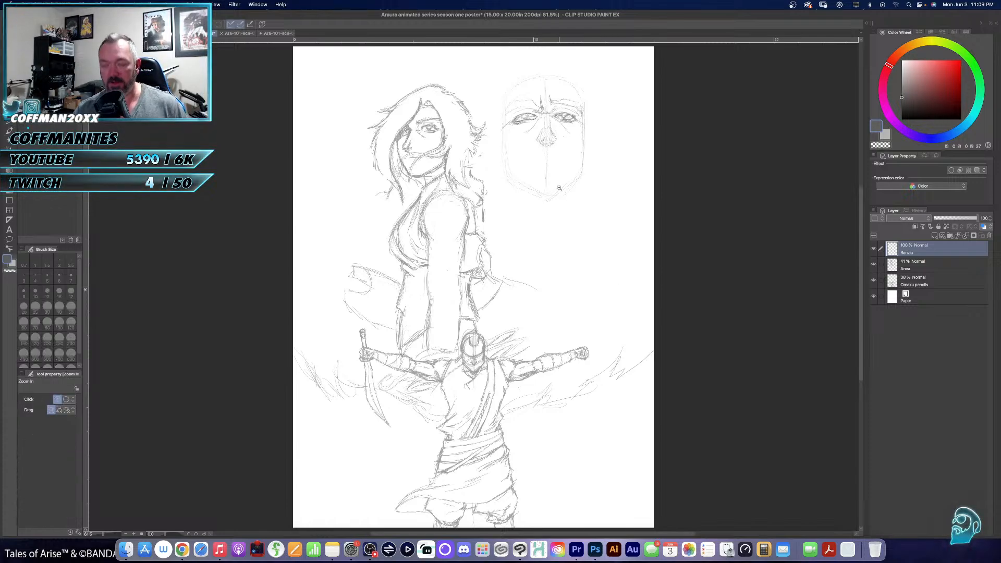
- Pencil a frowning mouth line below the nose, with a short lower-lip stroke on the centre line
left_click(561, 189, "super")
left_click(561, 189, "super")
left_click_drag(552, 194, 544, 293)
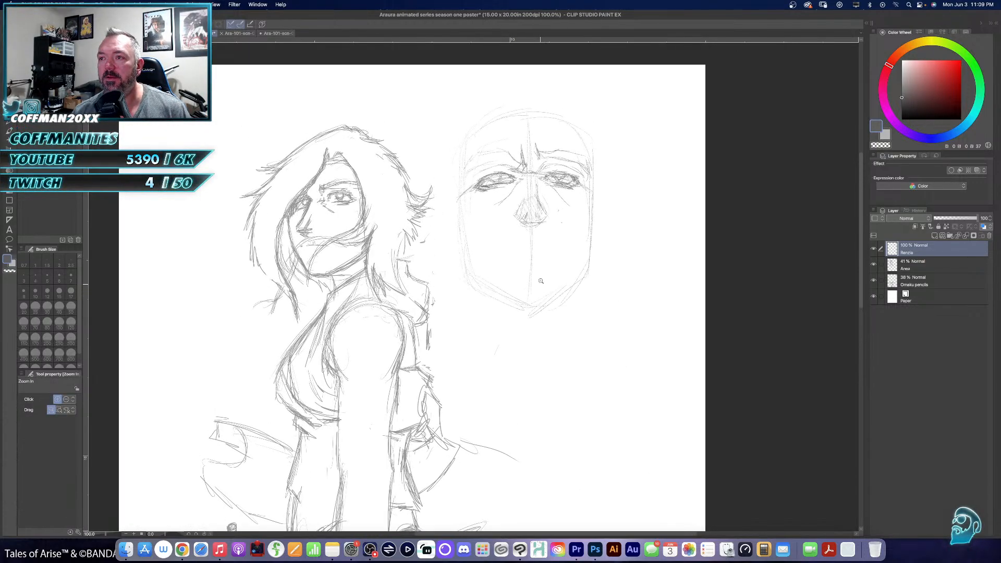
key("p")
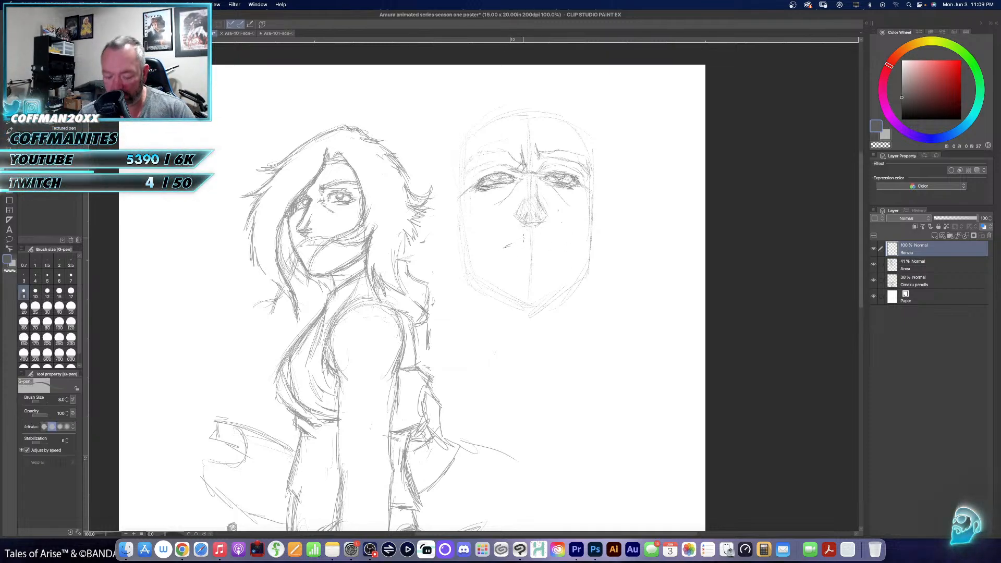
key("p")
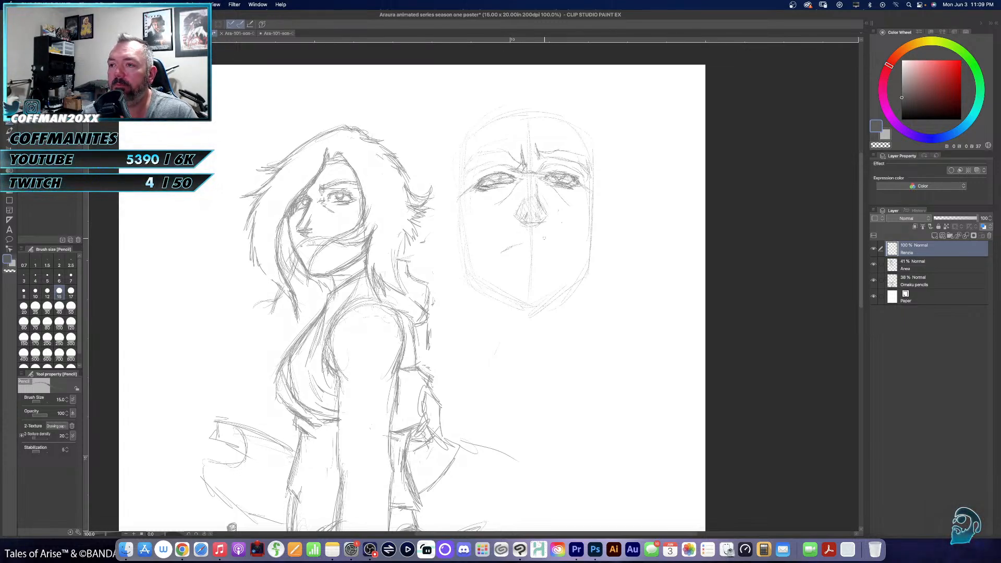
mouse_move(540, 245)
left_mouse_down()
mouse_move(557, 249)
mouse_move(538, 255)
left_mouse_up()
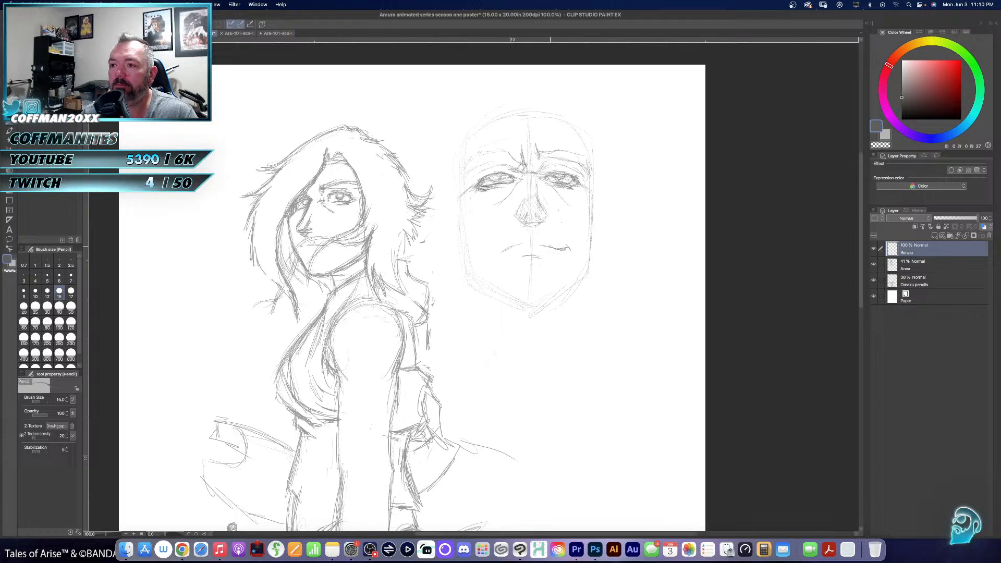
- Draw a long wavy stem from the corner of the mouth past the cheek, ending in a drooping curved tip
mouse_move(555, 239)
left_mouse_down()
mouse_move(600, 242)
mouse_move(628, 262)
mouse_move(663, 258)
left_mouse_up()
mouse_move(556, 240)
left_mouse_down()
mouse_move(587, 238)
mouse_move(620, 268)
mouse_move(646, 267)
mouse_move(628, 259)
mouse_move(659, 250)
left_mouse_up()
mouse_move(647, 255)
left_mouse_down()
mouse_move(669, 253)
mouse_move(675, 269)
mouse_move(673, 289)
mouse_move(649, 308)
mouse_move(641, 273)
mouse_move(625, 271)
left_mouse_up()
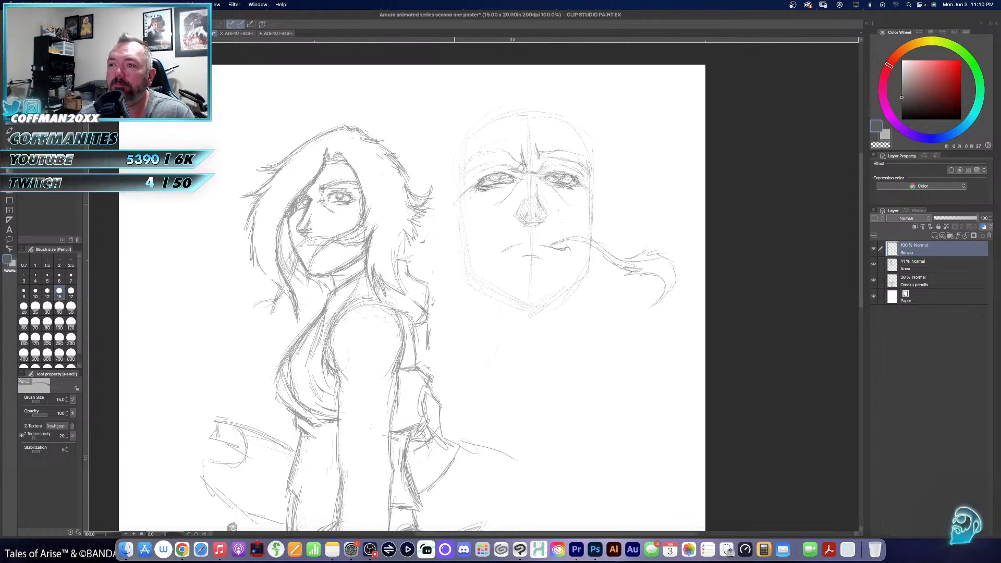
- Darken the face contour along both cheeks and the jaw, joining the sides in a flattened chin
left_click_drag(454, 190, 463, 248)
mouse_move(458, 209)
left_mouse_down()
mouse_move(467, 266)
mouse_move(516, 303)
mouse_move(547, 305)
left_mouse_up()
left_click_drag(526, 309, 552, 297)
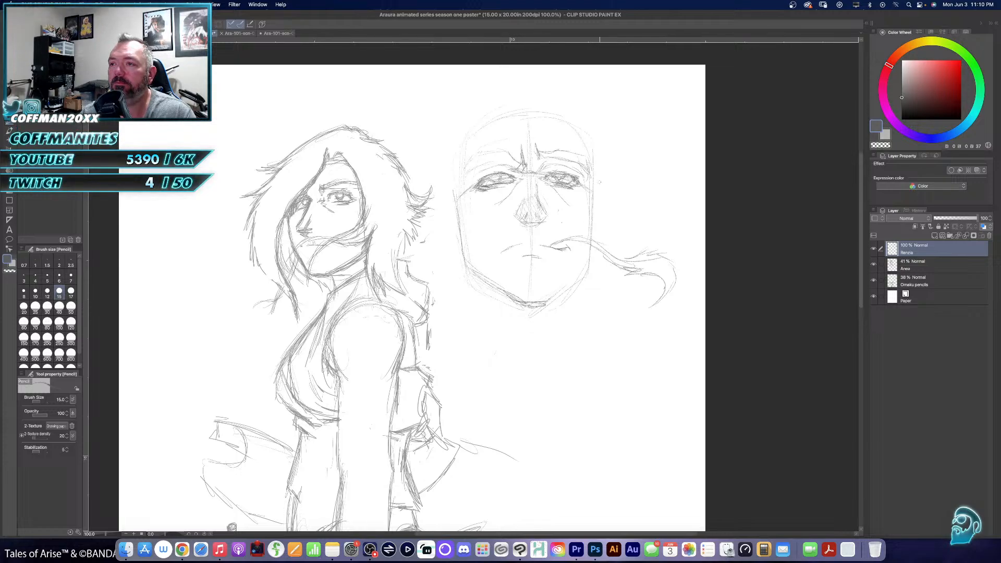
left_click_drag(594, 180, 596, 238)
mouse_move(593, 200)
left_mouse_down()
mouse_move(591, 242)
mouse_move(568, 284)
left_mouse_up()
left_click_drag(590, 262, 563, 288)
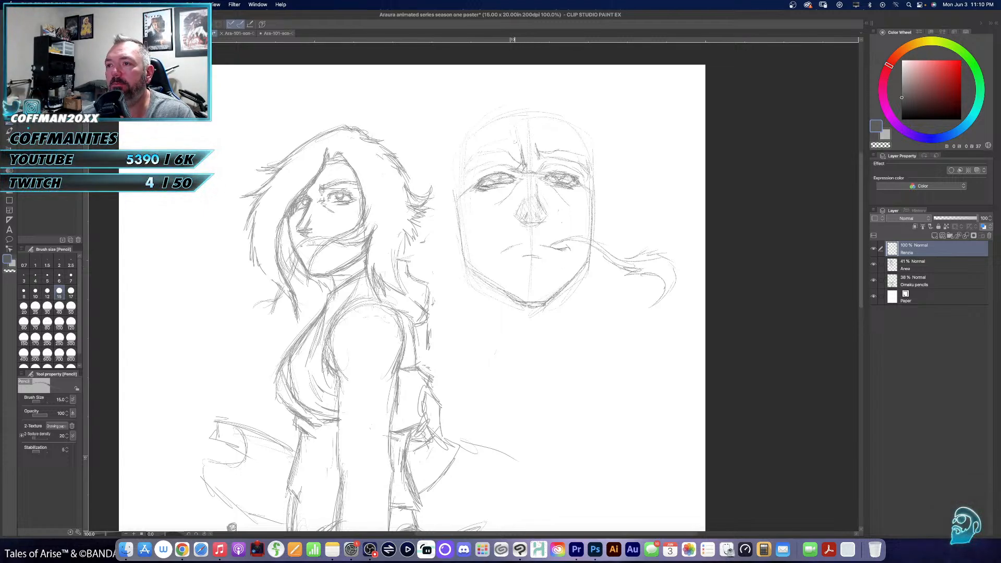
- Pencil pointed bangs over Renzo's forehead, with central spikes between the brows and longer strands sweeping past both eyes
left_click_drag(534, 135, 539, 150)
left_click_drag(528, 123, 540, 162)
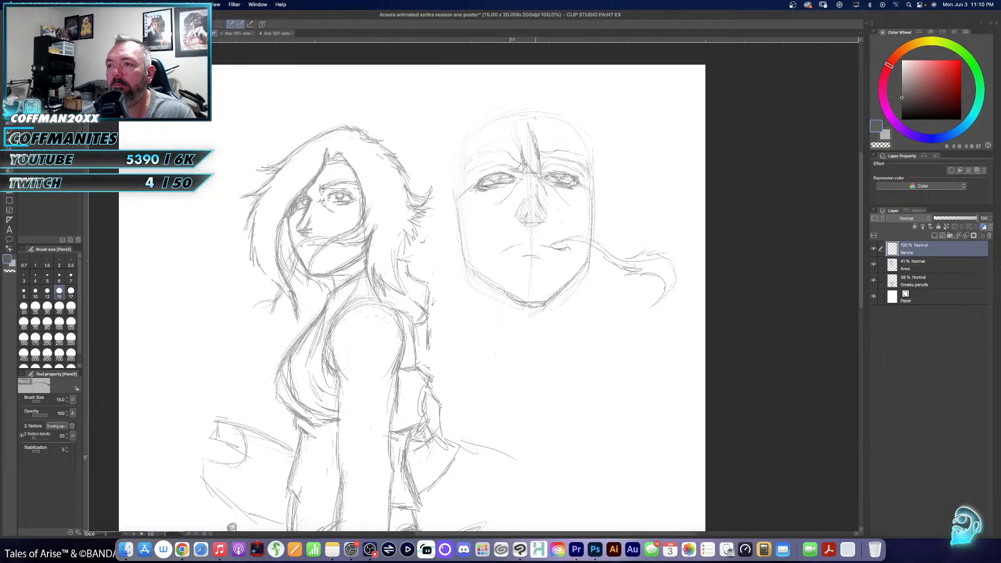
left_click_drag(537, 132, 572, 168)
mouse_move(577, 182)
left_mouse_down()
mouse_move(573, 210)
mouse_move(580, 205)
left_mouse_up()
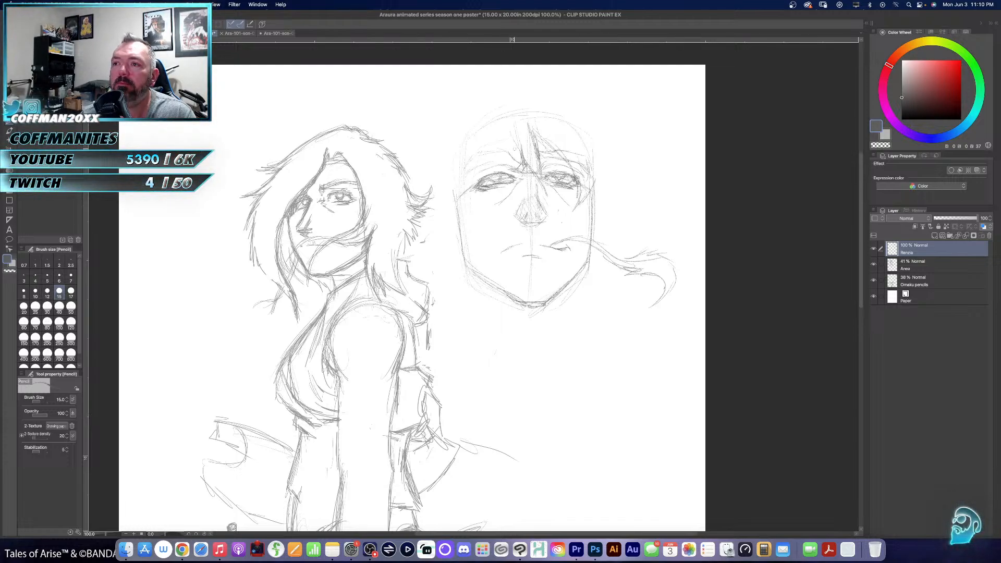
mouse_move(500, 123)
left_mouse_down()
mouse_move(468, 138)
mouse_move(485, 141)
mouse_move(472, 146)
mouse_move(488, 210)
left_mouse_up()
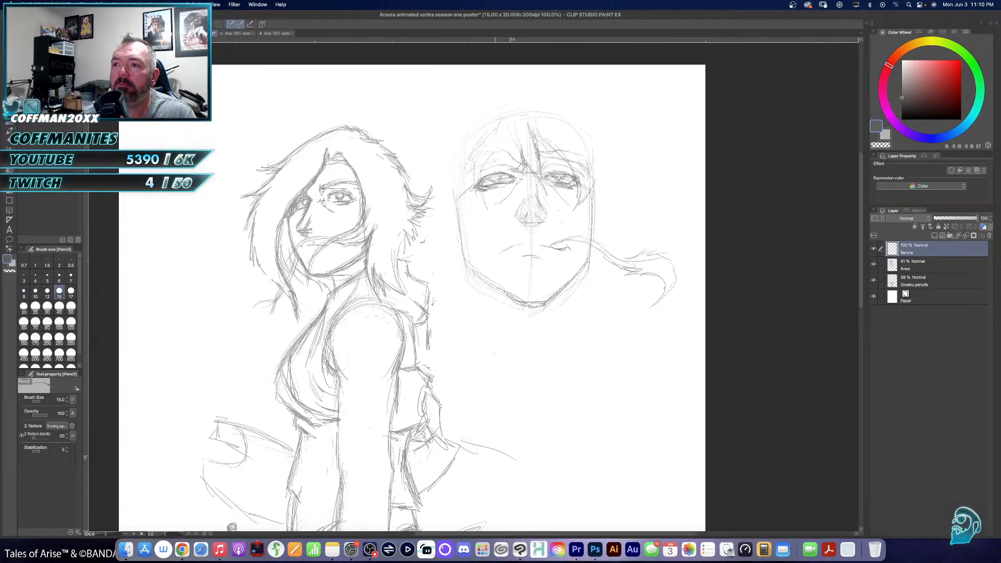
left_click_drag(506, 146, 479, 171)
left_click_drag(511, 126, 499, 170)
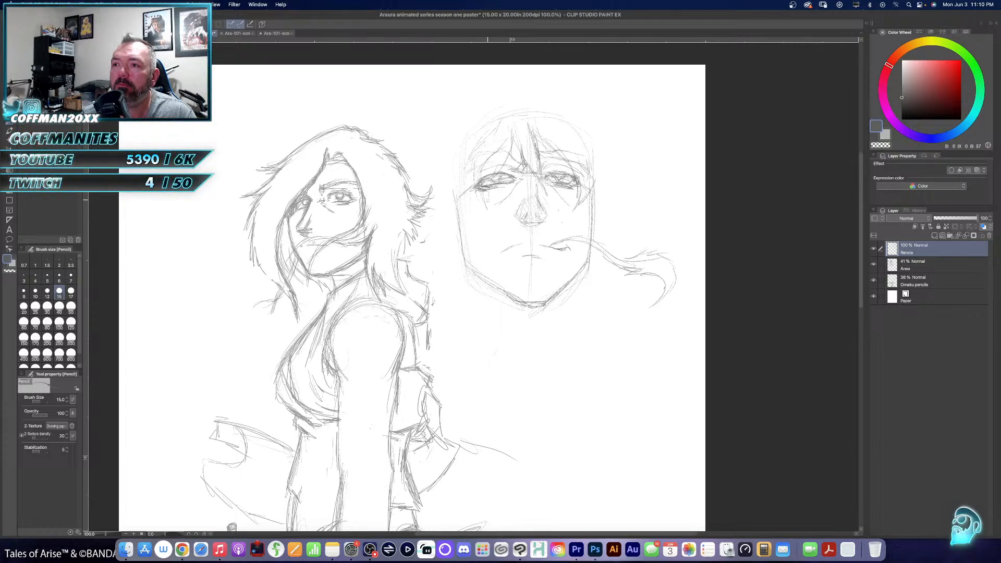
left_click_drag(509, 136, 502, 163)
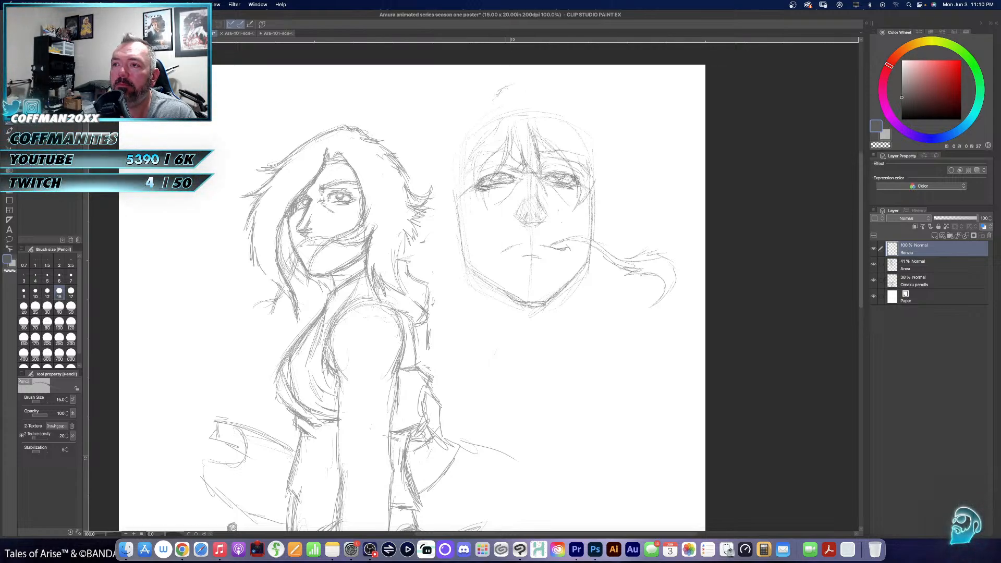
- Sketch the outer hair outline over the crown, ending in flicked tips on both sides of the head
mouse_move(496, 86)
left_mouse_down()
mouse_move(540, 81)
mouse_move(494, 95)
mouse_move(498, 82)
mouse_move(539, 80)
mouse_move(611, 101)
mouse_move(637, 136)
left_mouse_up()
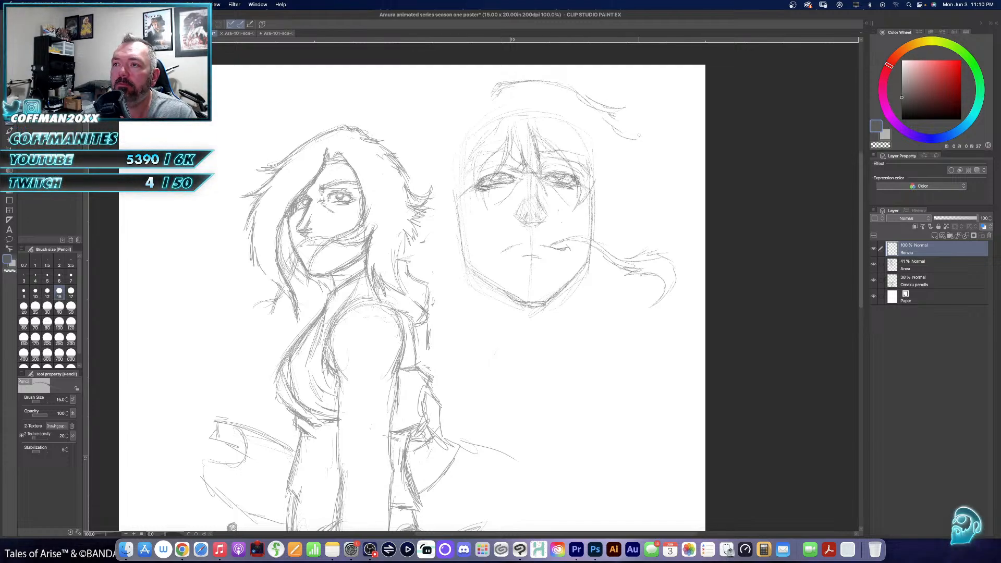
mouse_move(498, 91)
left_mouse_down()
mouse_move(471, 98)
mouse_move(444, 122)
mouse_move(437, 146)
mouse_move(405, 162)
mouse_move(421, 191)
mouse_move(423, 174)
left_mouse_up()
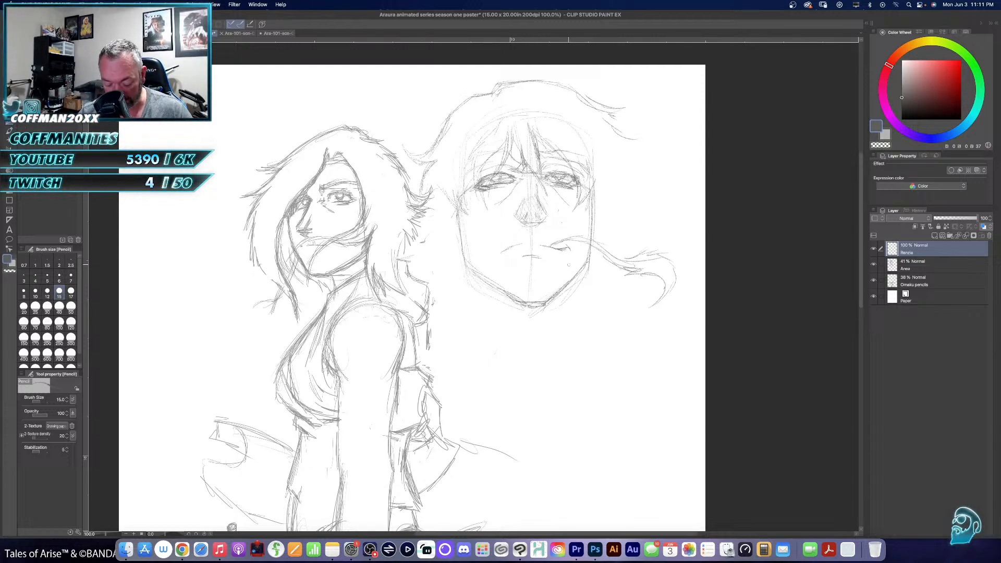
- Lasso the mouth together with its long stem, nudge them slightly up toward the nose, and clear the selection
key("m")
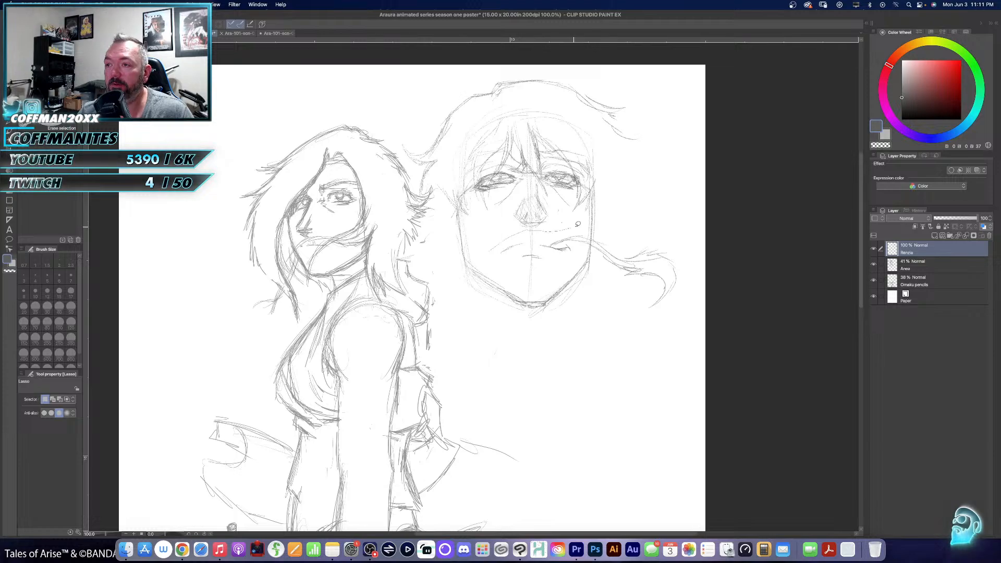
mouse_move(591, 233)
left_mouse_down()
mouse_move(659, 243)
mouse_move(687, 270)
mouse_move(679, 302)
mouse_move(621, 303)
mouse_move(589, 244)
mouse_move(553, 270)
mouse_move(490, 251)
left_mouse_up()
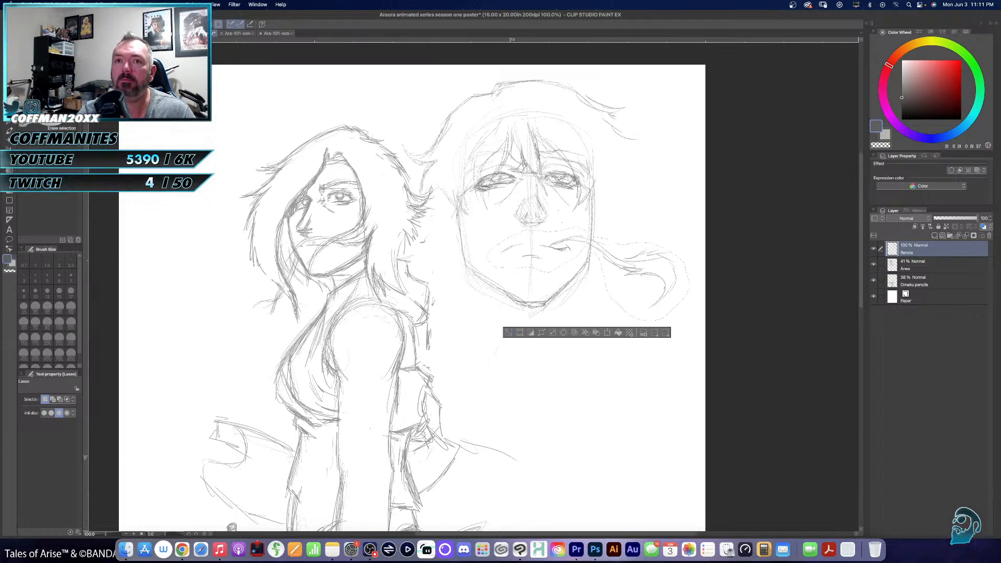
key("k")
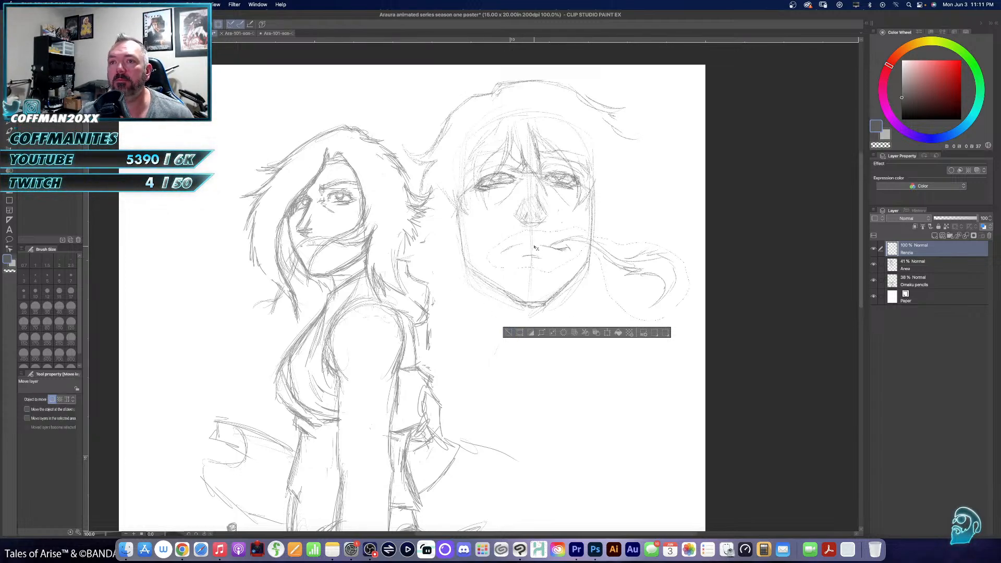
key("Up")
key("Up")
key("Up")
key("Up")
key("Up")
key("Up")
key("Up")
key("Up")
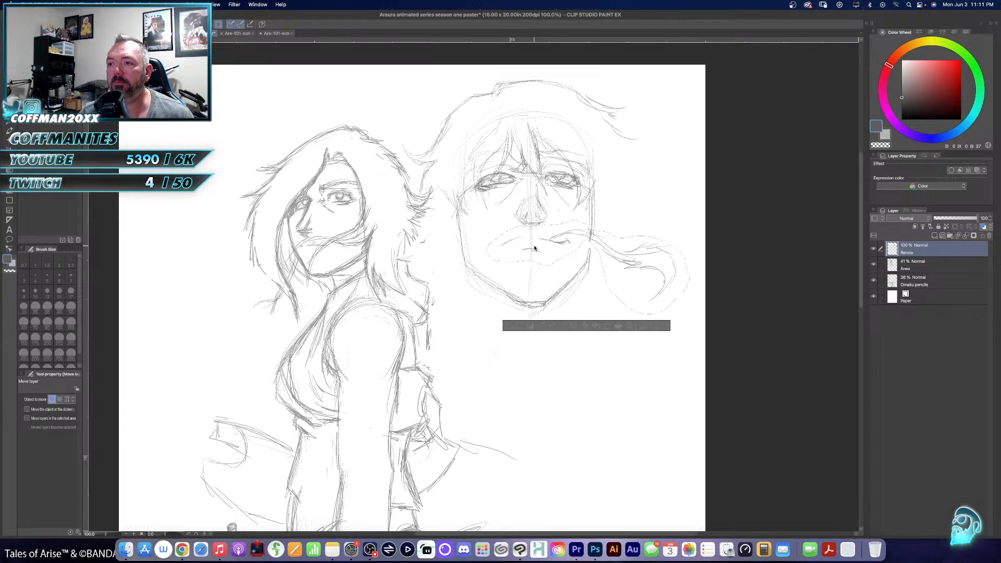
left_click(509, 326)
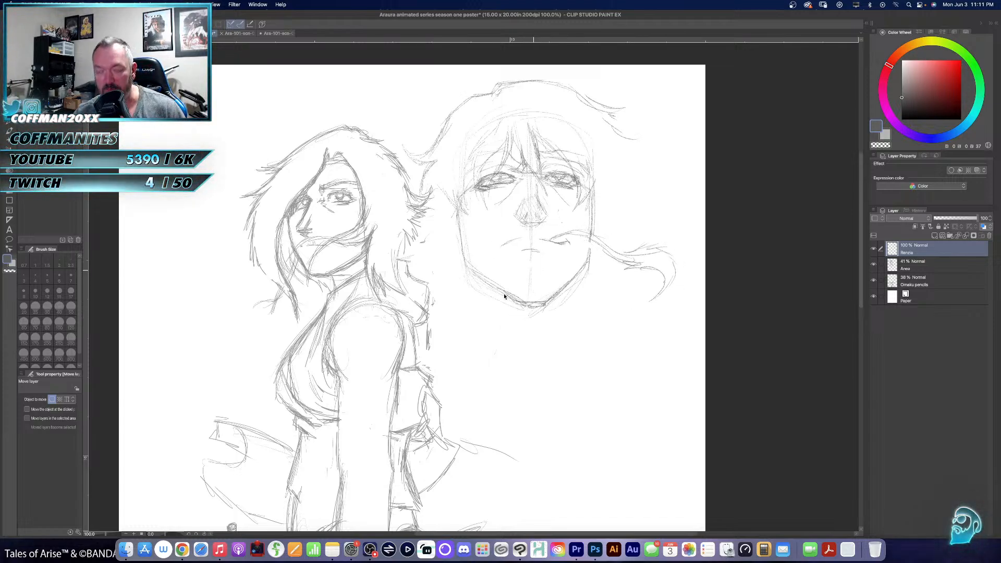
- Erase the old jaw and chin lines, and redraw a shorter, narrower jaw with a light crease above the chin
key("e")
mouse_move(458, 282)
left_mouse_down()
mouse_move(474, 274)
mouse_move(533, 309)
mouse_move(585, 258)
mouse_move(555, 307)
left_mouse_up()
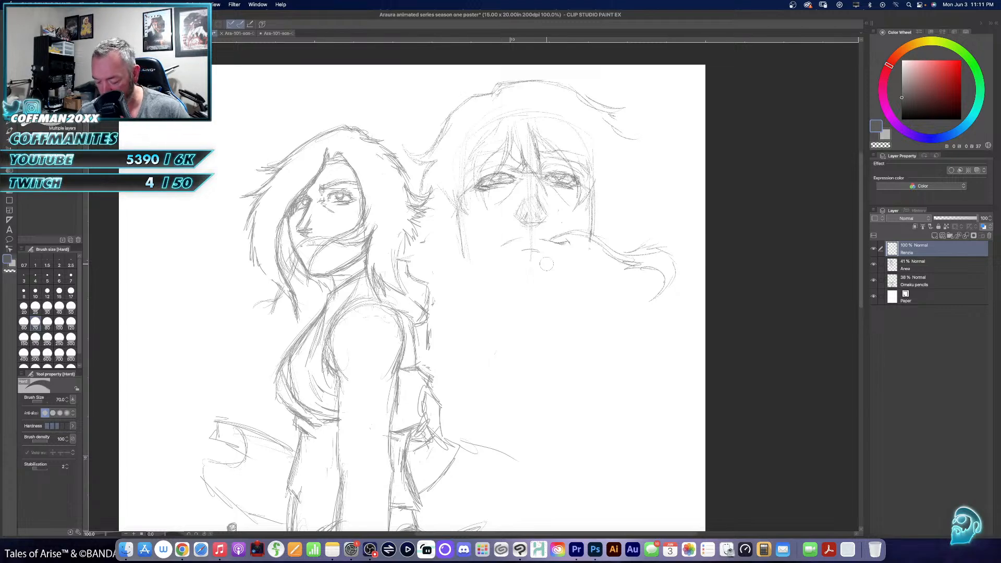
key("p")
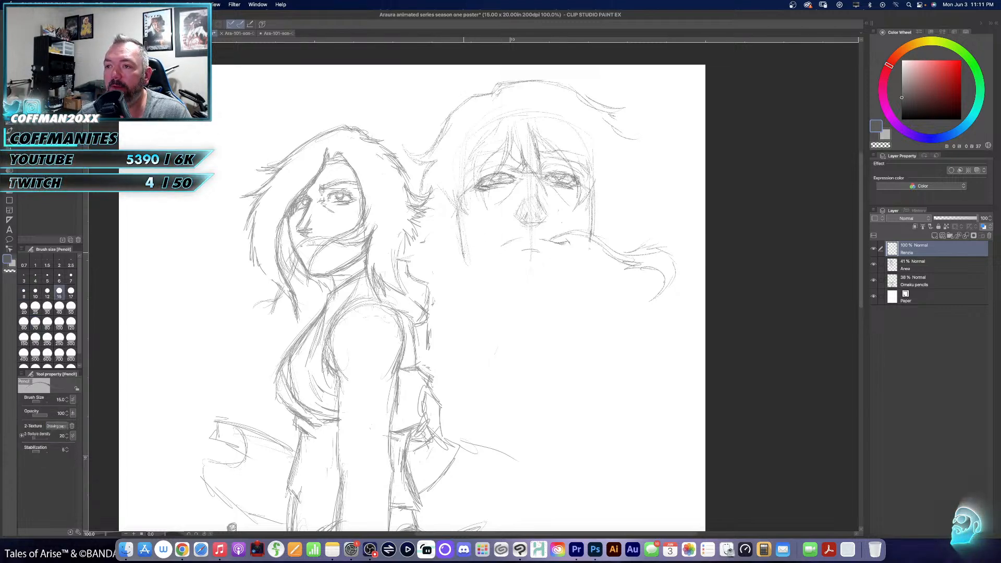
left_click_drag(482, 269, 529, 301)
mouse_move(592, 241)
left_mouse_down()
mouse_move(539, 305)
mouse_move(515, 294)
mouse_move(524, 298)
left_mouse_up()
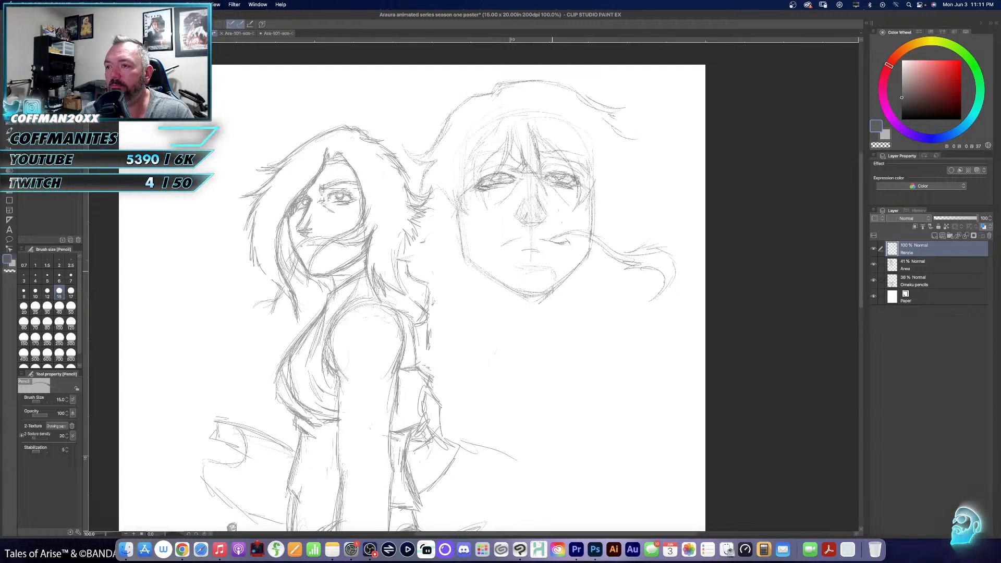
left_click_drag(514, 271, 511, 280)
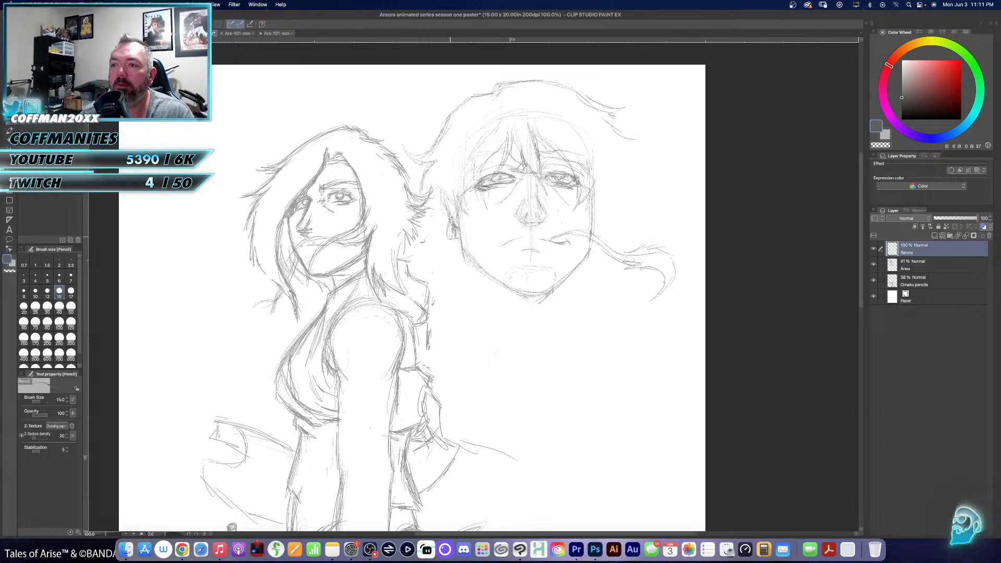
- Pencil ragged, spiky hair tufts down the side of the head farther from the woman
mouse_move(590, 191)
left_mouse_down()
mouse_move(607, 205)
mouse_move(631, 190)
left_mouse_up()
mouse_move(626, 193)
left_mouse_down()
mouse_move(607, 181)
mouse_move(620, 175)
left_mouse_up()
mouse_move(614, 176)
left_mouse_down()
mouse_move(639, 185)
mouse_move(621, 166)
mouse_move(628, 140)
mouse_move(640, 141)
mouse_move(629, 142)
mouse_move(620, 176)
left_mouse_up()
left_click_drag(631, 164, 618, 186)
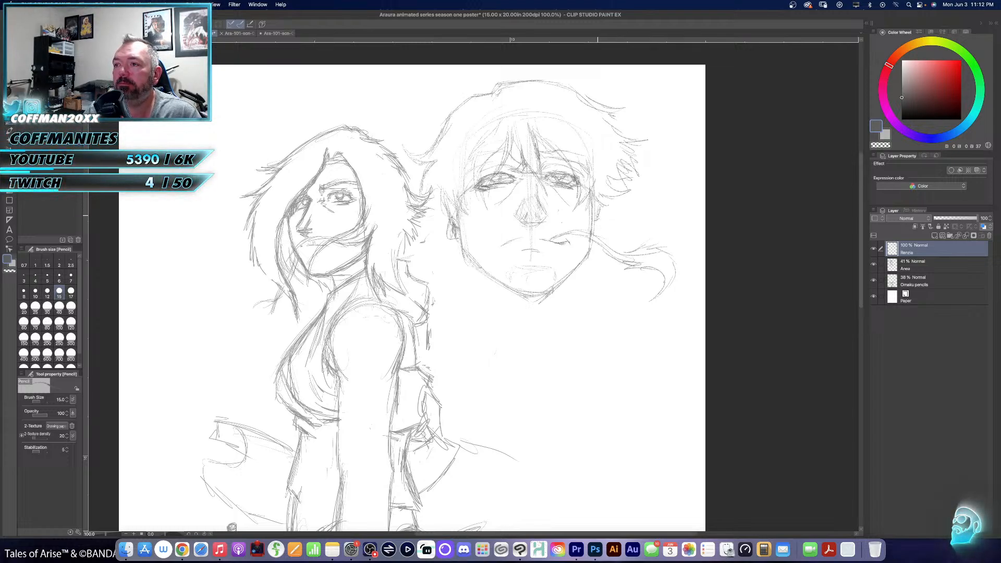
- Sketch the ear on the stem's side and add loose hair strands hanging beside both ears
left_click_drag(601, 204, 604, 235)
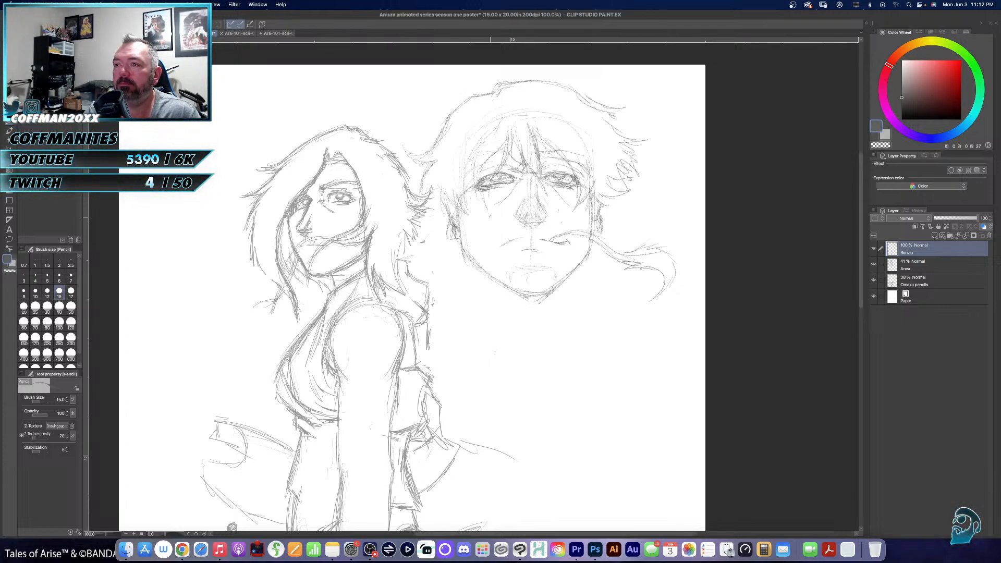
left_click_drag(447, 225, 450, 265)
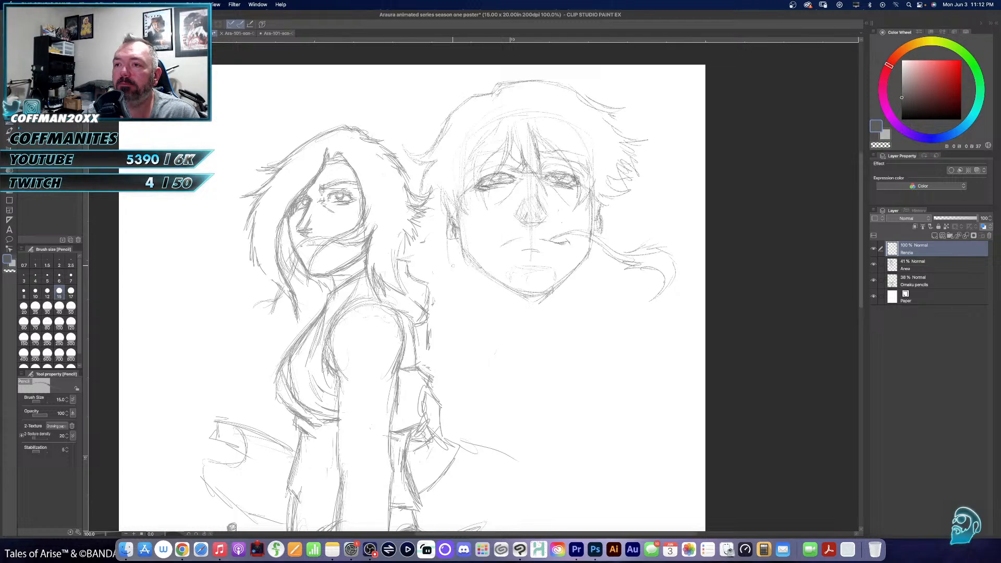
left_click_drag(605, 201, 626, 255)
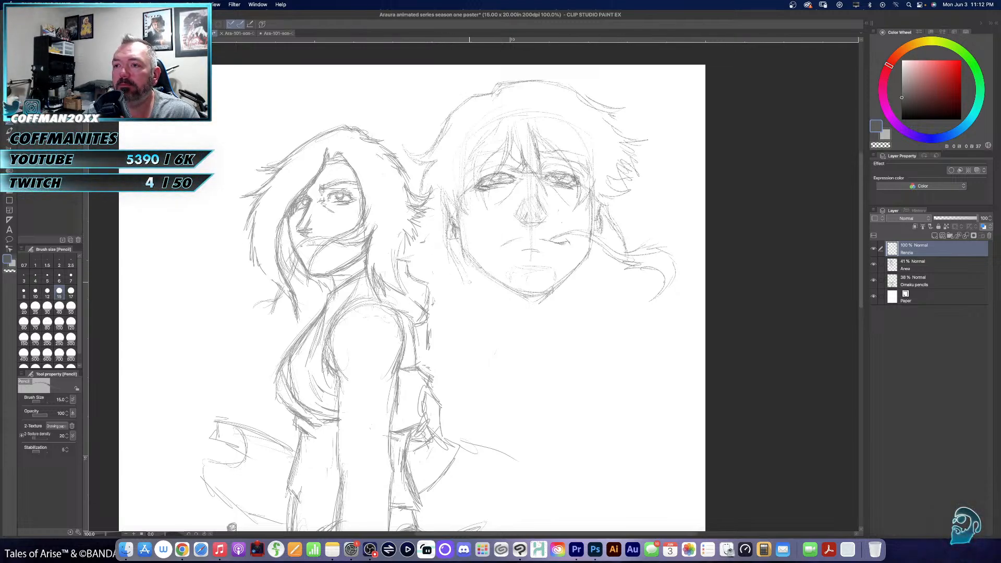
- Draw a thin braid with a looped end beside the jaw nearer the woman, and a matching tuft beside the stem
left_click_drag(466, 296, 474, 303)
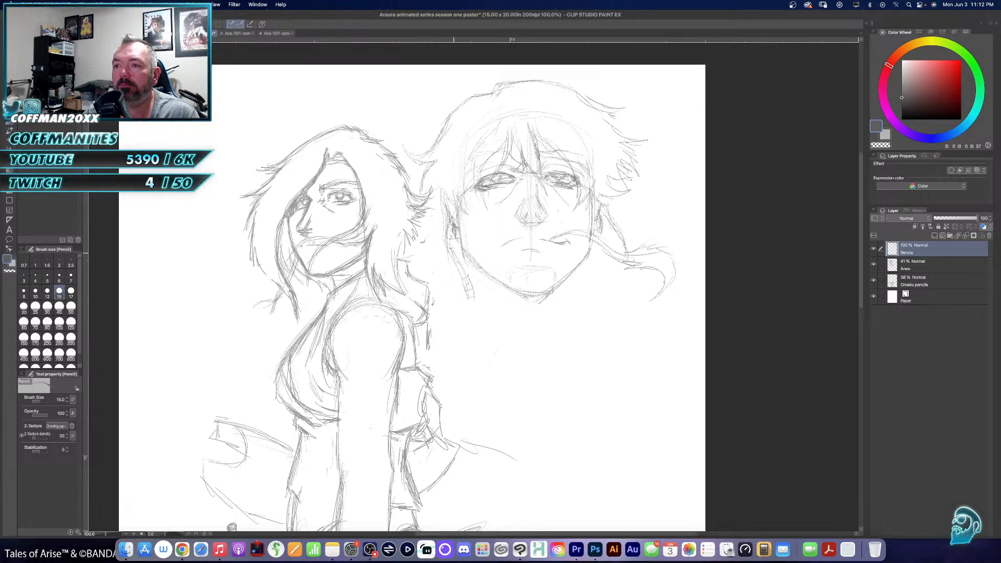
mouse_move(467, 297)
left_mouse_down()
mouse_move(469, 317)
mouse_move(484, 320)
mouse_move(486, 310)
mouse_move(495, 323)
mouse_move(483, 324)
mouse_move(492, 317)
left_mouse_up()
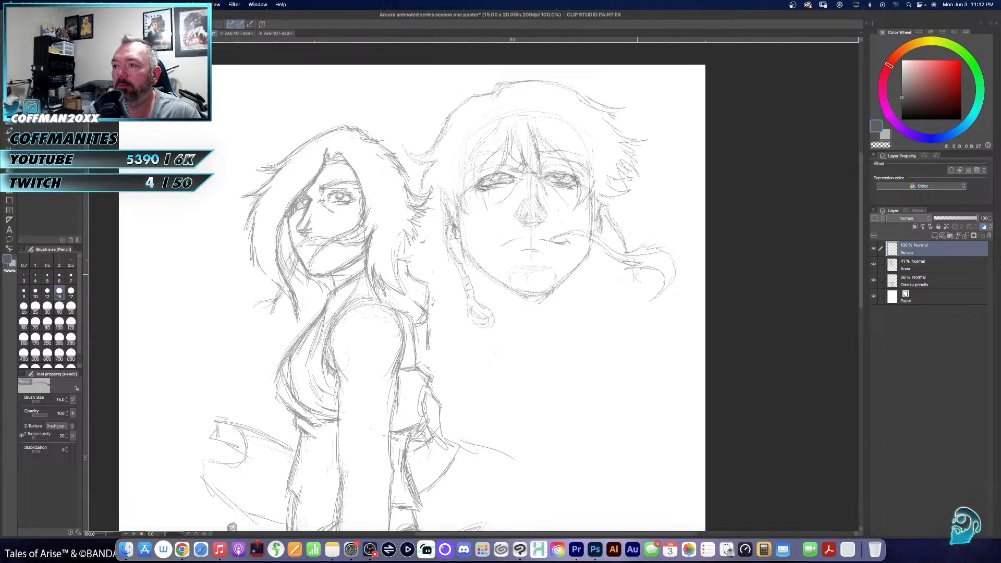
mouse_move(631, 277)
left_mouse_down()
mouse_move(628, 298)
mouse_move(641, 289)
mouse_move(585, 309)
mouse_move(598, 348)
mouse_move(595, 315)
left_mouse_up()
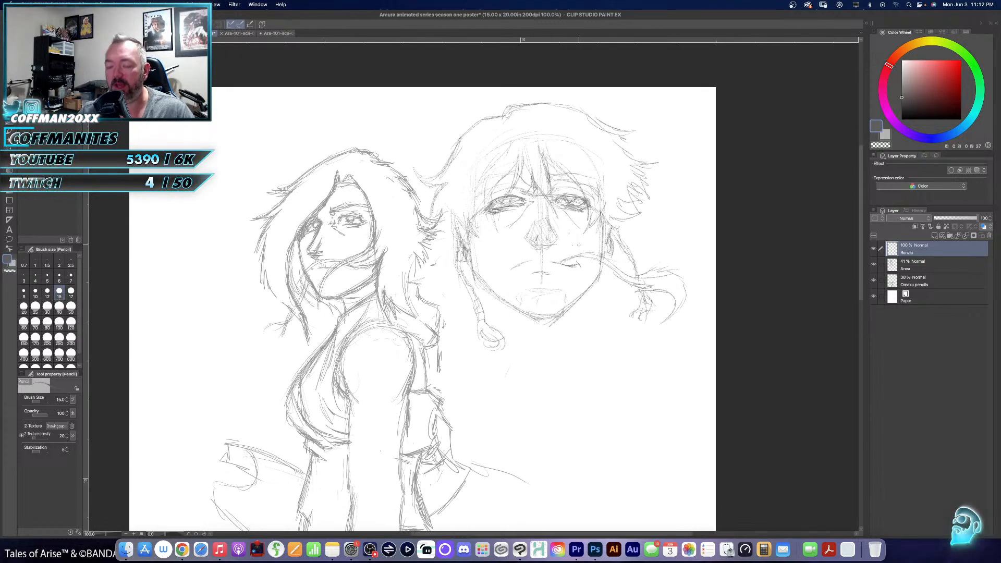
- Erase the construction lines across Renzo's face and hair, and pencil the neck sides with converging V-shaped muscle lines
key("e")
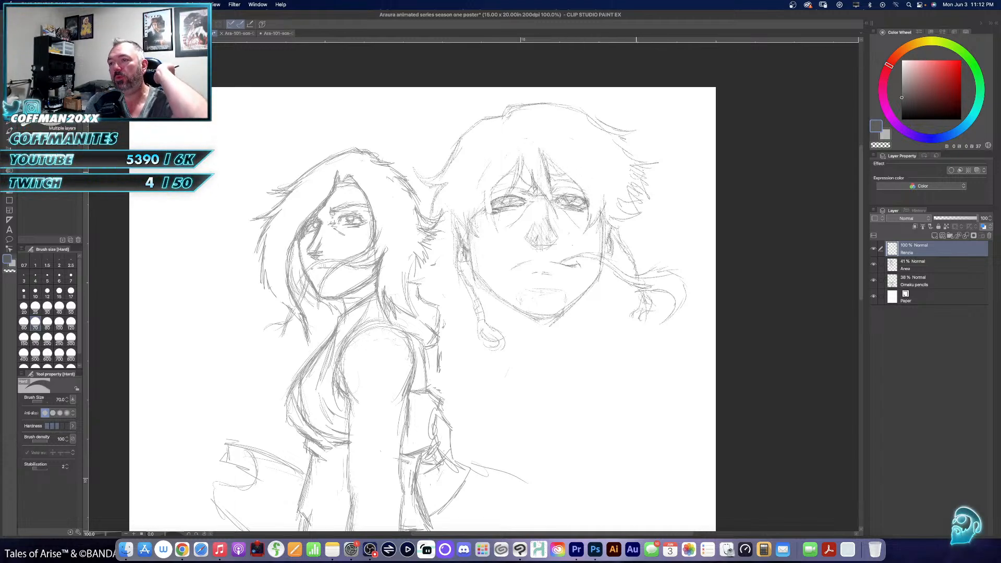
key("p")
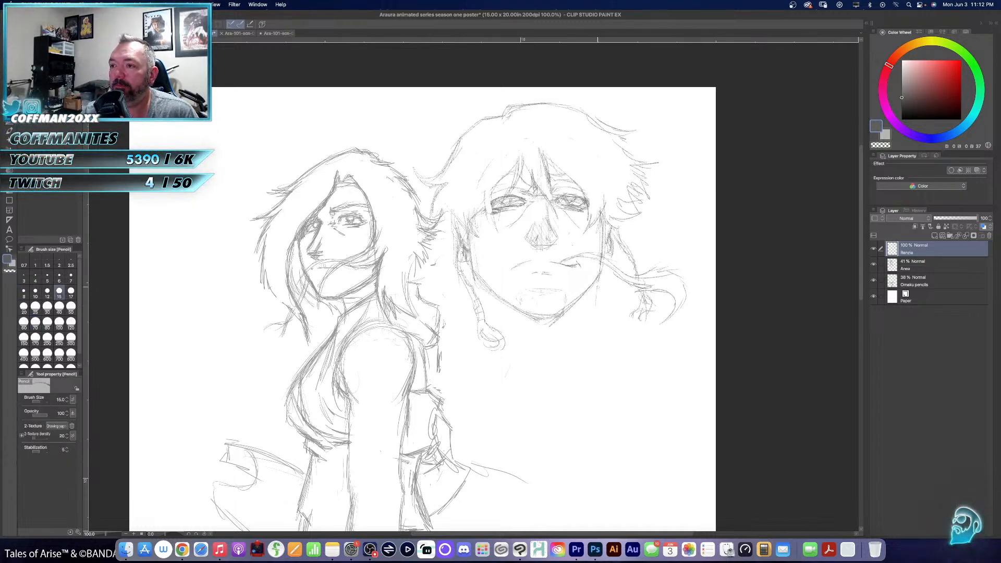
left_click_drag(600, 283, 597, 342)
left_click_drag(597, 303, 597, 330)
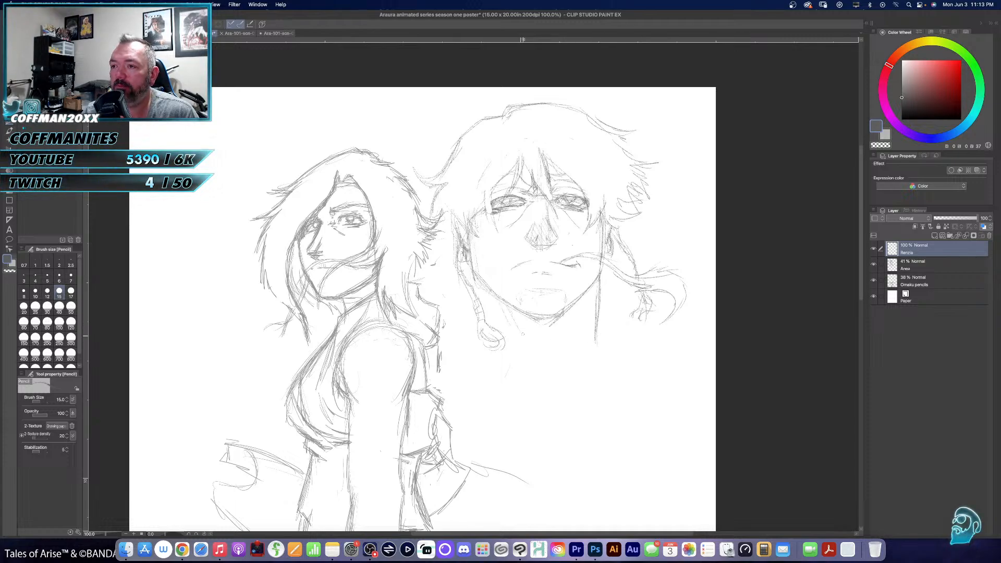
mouse_move(516, 324)
left_mouse_down()
mouse_move(540, 365)
mouse_move(559, 369)
left_mouse_up()
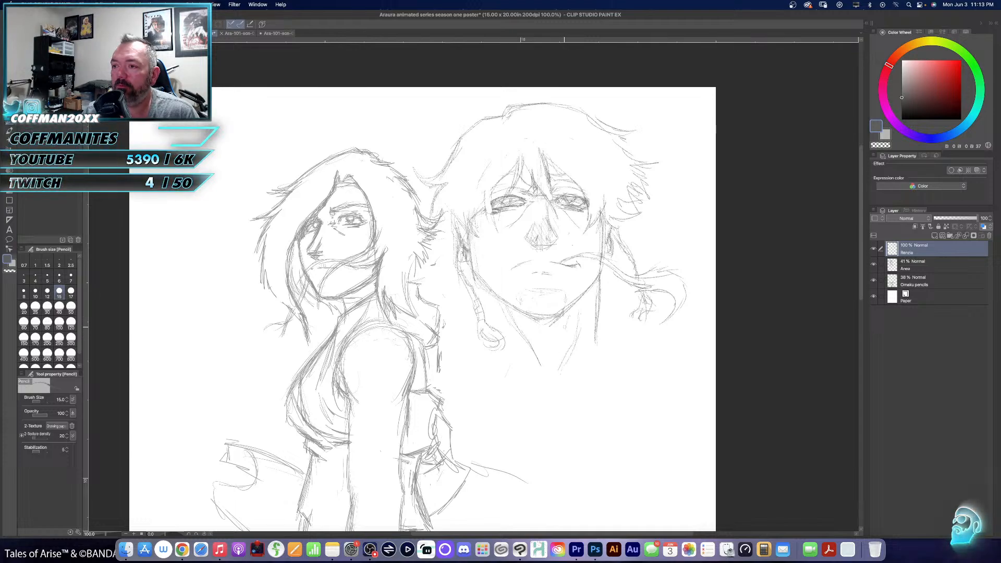
left_click_drag(567, 319, 551, 352)
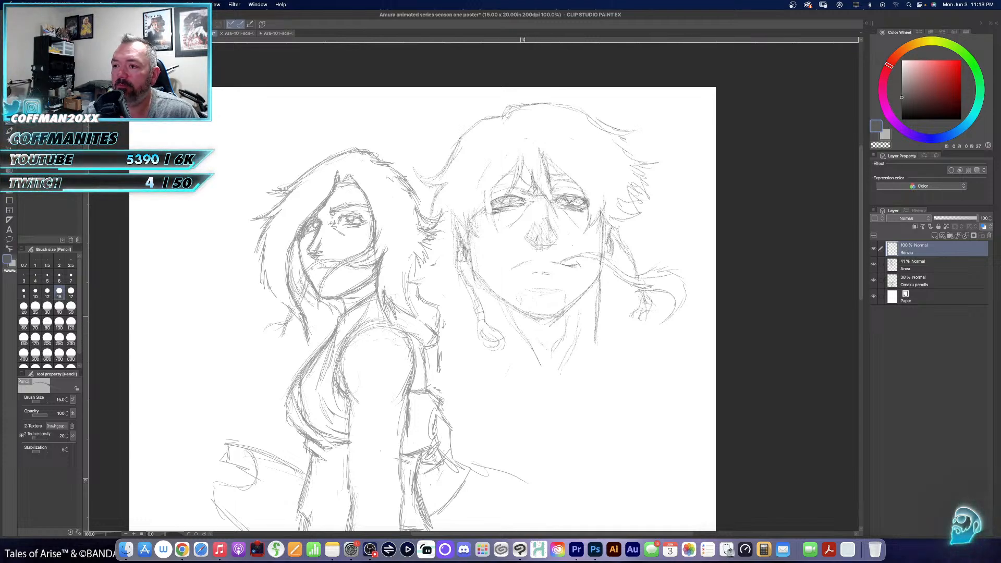
left_click_drag(501, 312, 533, 355)
mouse_move(522, 322)
left_mouse_down()
mouse_move(525, 339)
mouse_move(569, 318)
mouse_move(582, 324)
left_mouse_up()
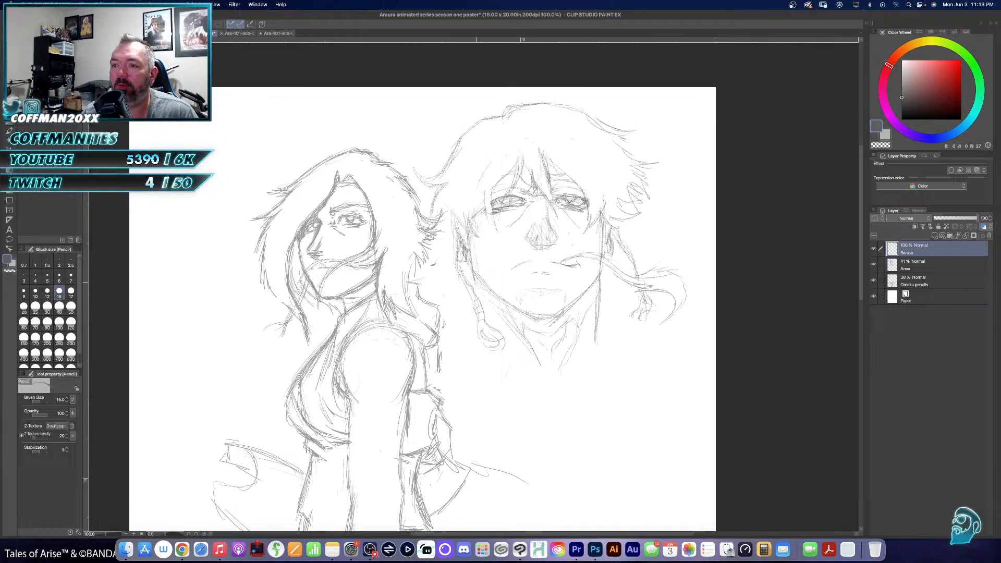
- Hatch the shadow under the jaw along both sides of the neck and darken the throat lines
mouse_move(509, 313)
left_mouse_down()
mouse_move(520, 335)
mouse_move(590, 295)
left_mouse_up()
left_click_drag(585, 311, 595, 288)
left_click_drag(590, 301, 596, 287)
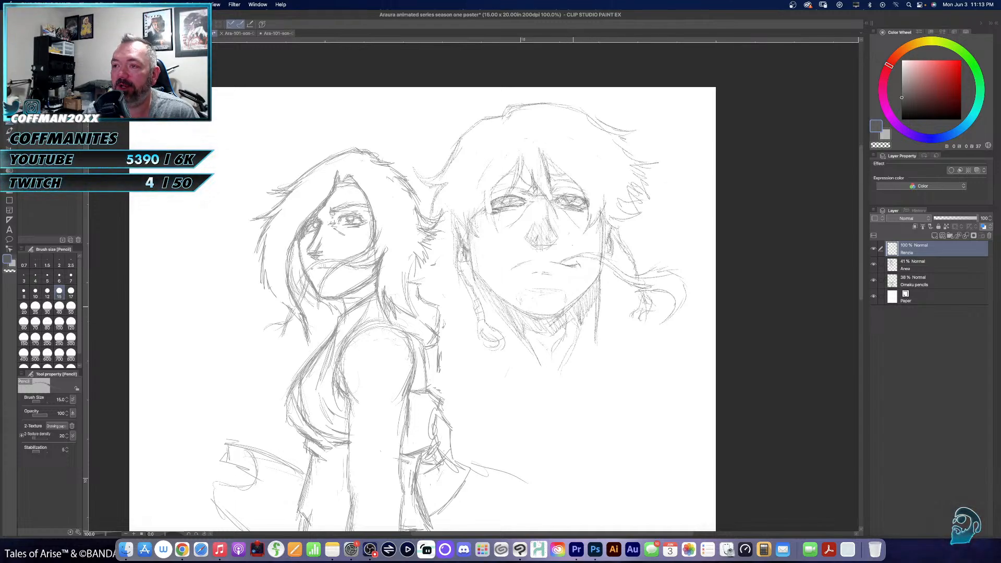
mouse_move(572, 339)
left_mouse_down()
mouse_move(576, 308)
mouse_move(576, 317)
left_mouse_up()
left_click_drag(569, 336, 572, 320)
mouse_move(564, 358)
left_mouse_down()
mouse_move(574, 330)
mouse_move(538, 372)
left_mouse_up()
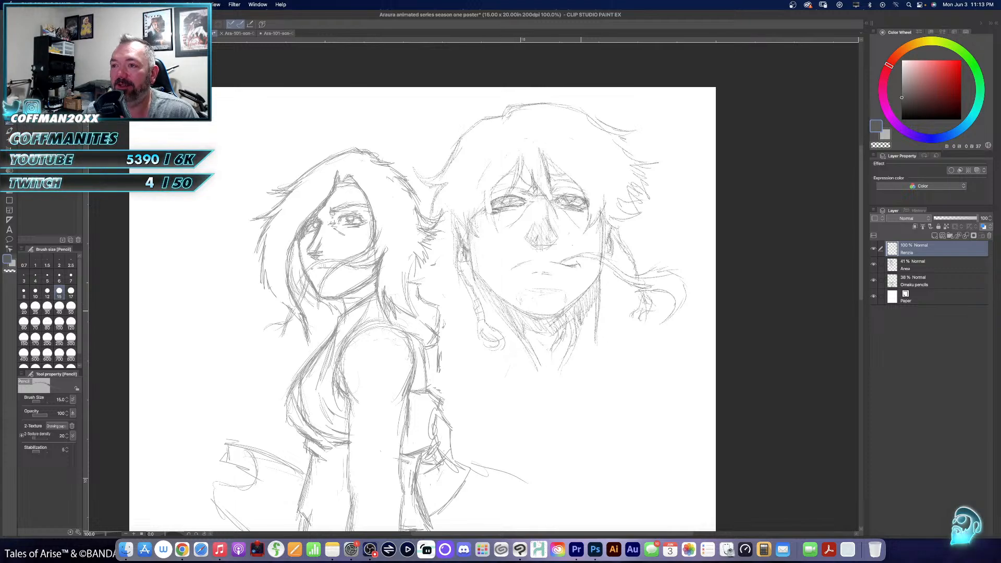
- Rework Renzo's frowning mouth with a curved downturned corner and stronger lower-lip strokes
left_click_drag(428, 245, 457, 217)
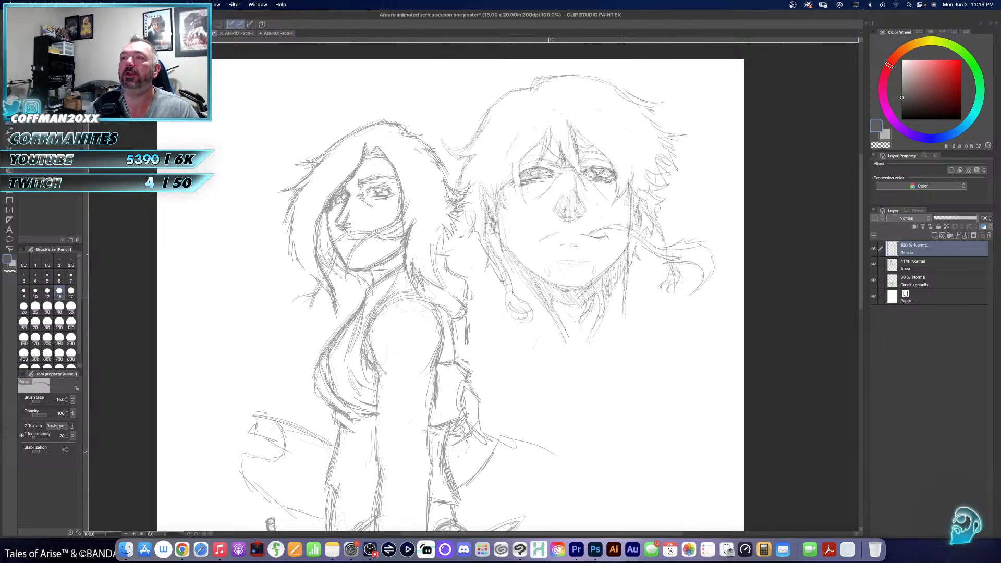
left_click_drag(581, 280, 574, 330)
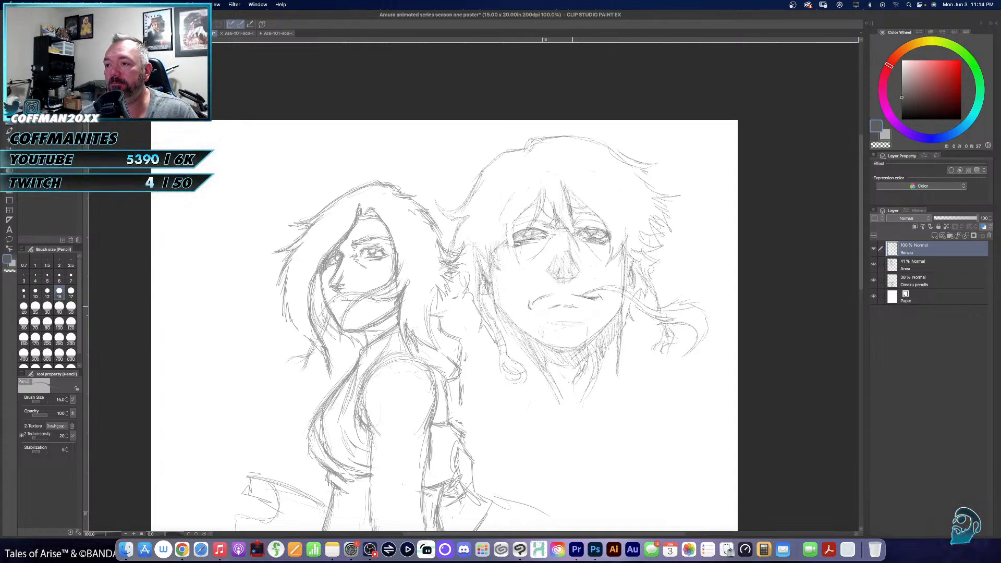
- Pencil a long curved line from the base of Renzo's neck diagonally down across the chest
scroll(577, 280, "down", 10)
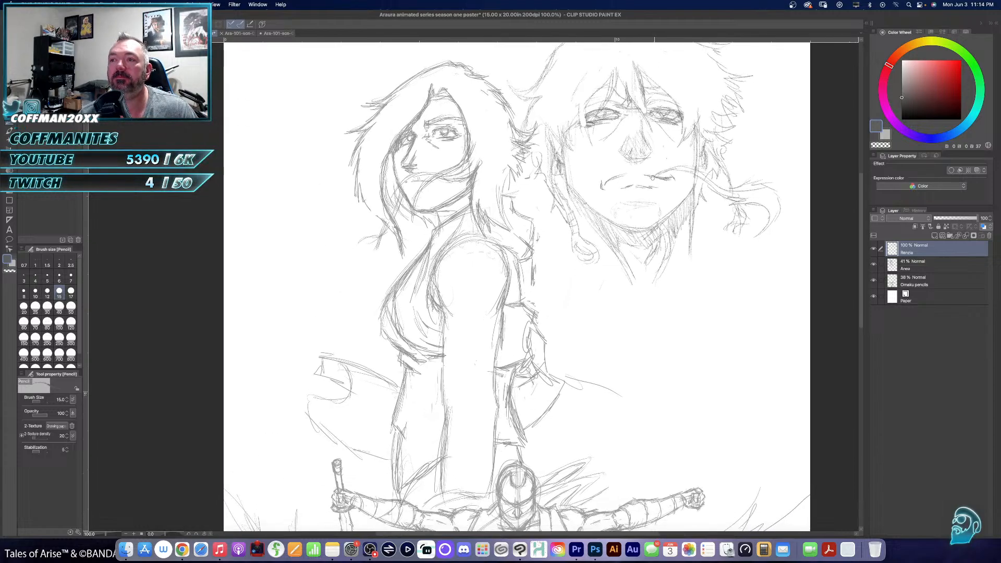
scroll(568, 286, "up", 5)
mouse_move(564, 289)
left_mouse_down()
mouse_move(591, 331)
mouse_move(616, 345)
mouse_move(656, 421)
left_mouse_up()
left_click_drag(634, 369, 656, 416)
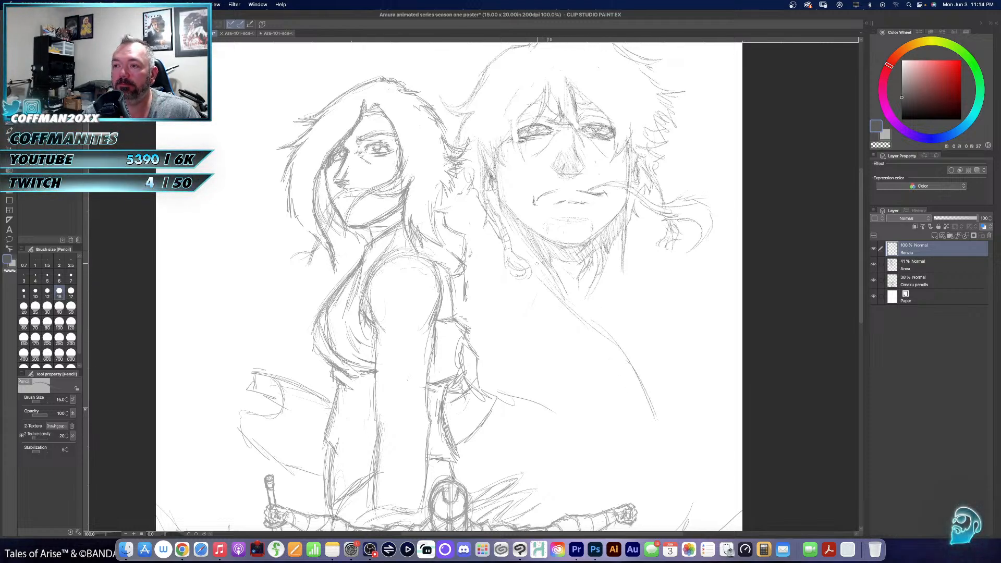
- Pencil a short shoulder slope beside Renzo's braid and replace the chest line with a steeper curve starting below the braid
left_click_drag(485, 225, 463, 244)
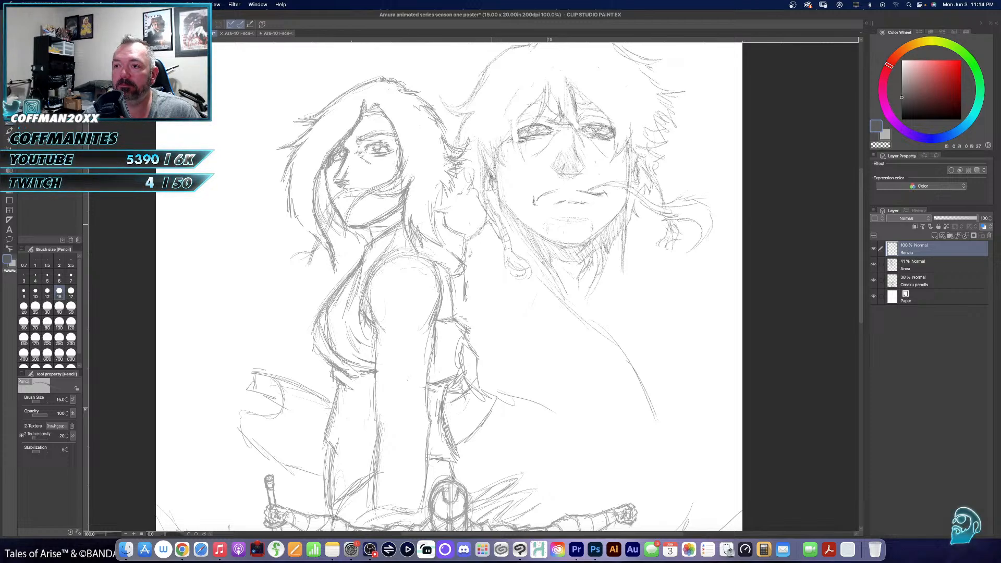
left_click_drag(488, 225, 461, 248)
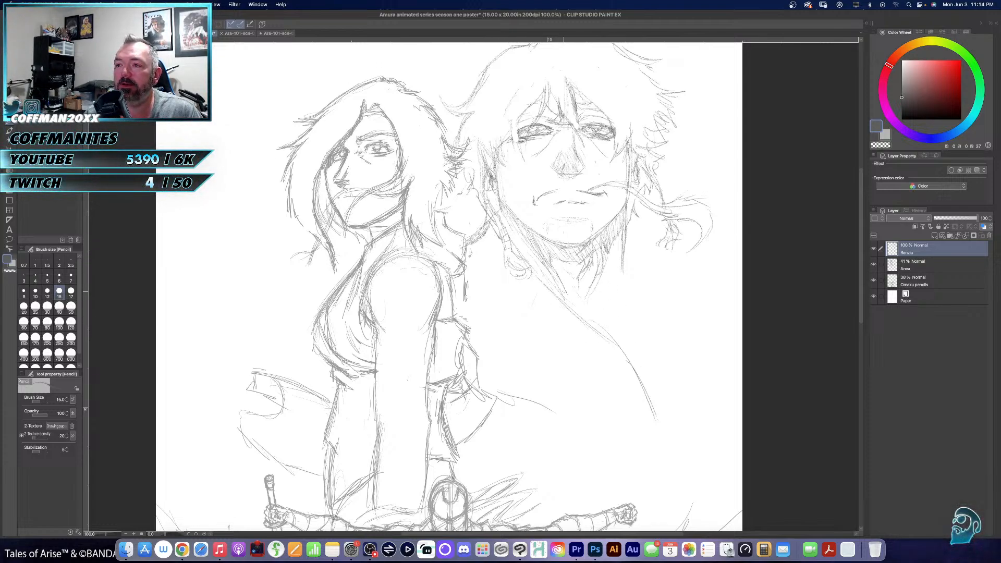
key("e")
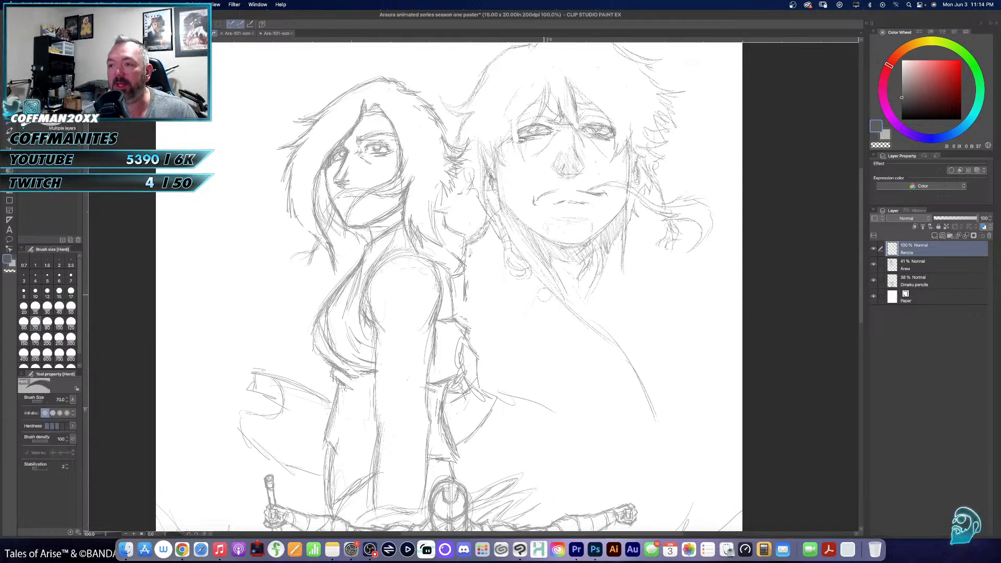
mouse_move(625, 355)
left_mouse_down()
mouse_move(556, 300)
mouse_move(634, 372)
mouse_move(651, 405)
left_mouse_up()
key("p")
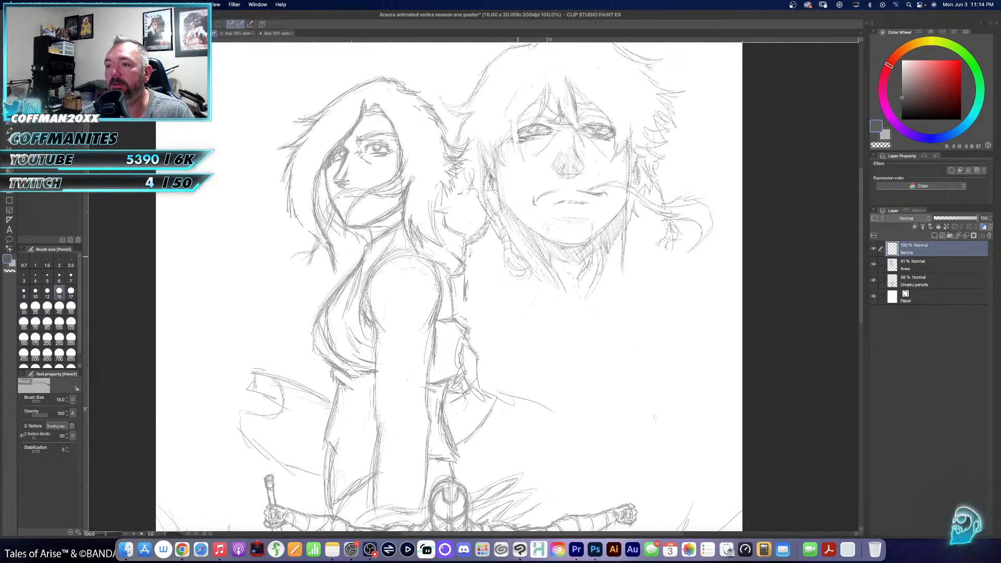
left_click_drag(546, 320, 559, 341)
mouse_move(529, 284)
left_mouse_down()
mouse_move(590, 393)
mouse_move(607, 457)
left_mouse_up()
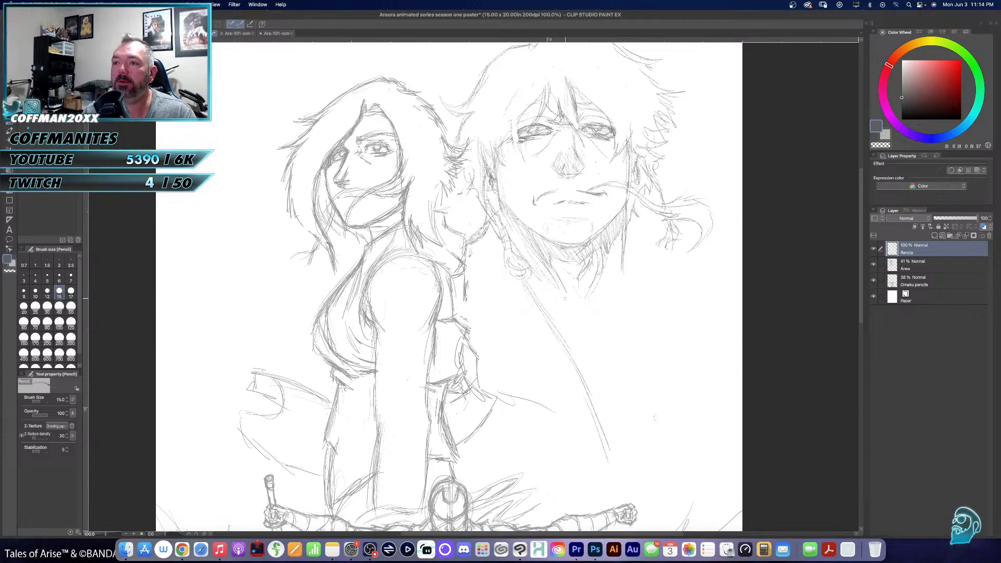
- Erase the shoulder strokes beside the braid and pencil Renzo's opposite shoulder sloping down from the neck toward the page edge
key("e")
left_click_drag(482, 224, 478, 239)
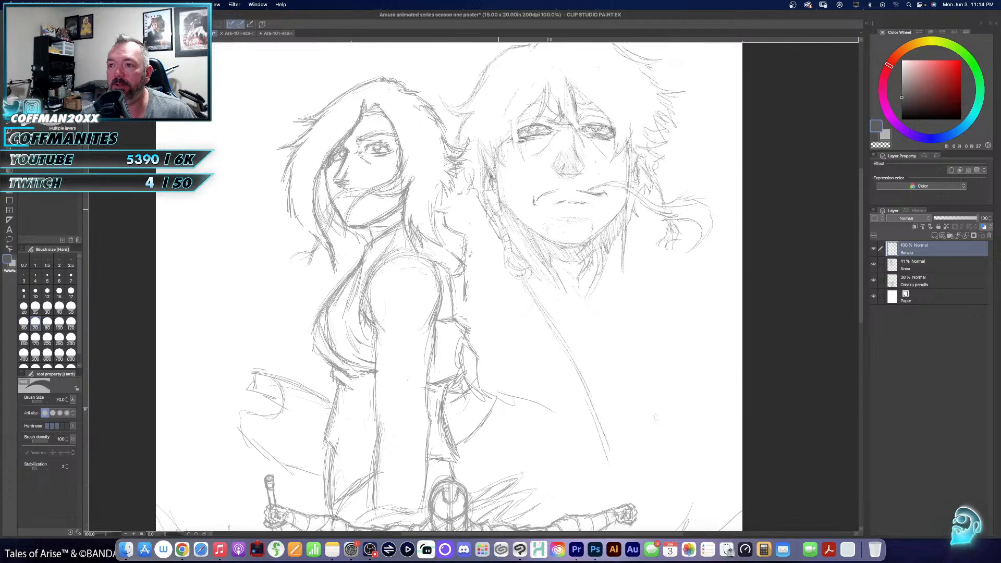
key("p")
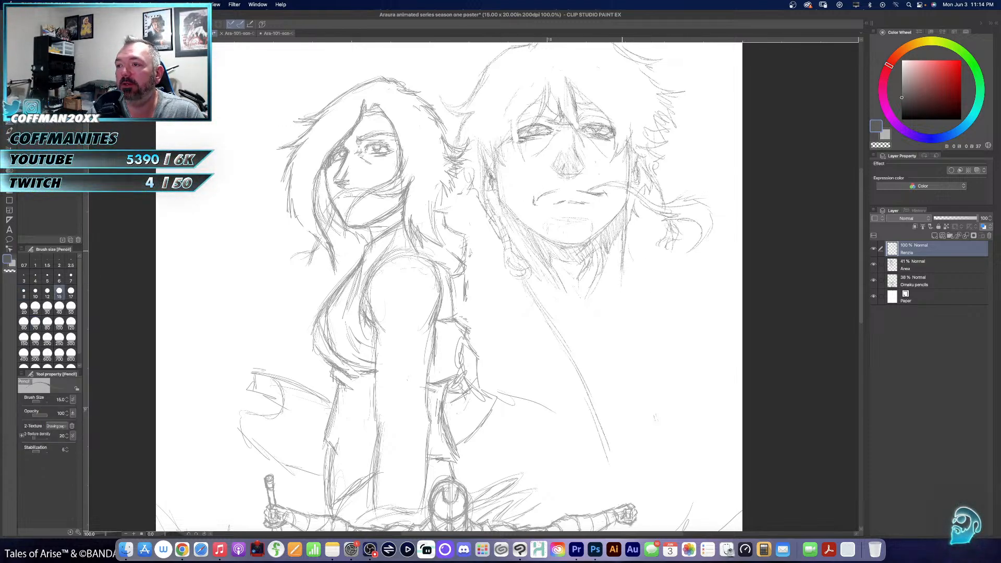
mouse_move(645, 267)
left_mouse_down()
mouse_move(629, 288)
mouse_move(687, 308)
left_mouse_up()
mouse_move(643, 256)
left_mouse_down()
mouse_move(627, 262)
mouse_move(652, 284)
left_mouse_up()
mouse_move(639, 257)
left_mouse_down()
mouse_move(674, 296)
mouse_move(709, 305)
left_mouse_up()
left_click_drag(662, 283, 733, 317)
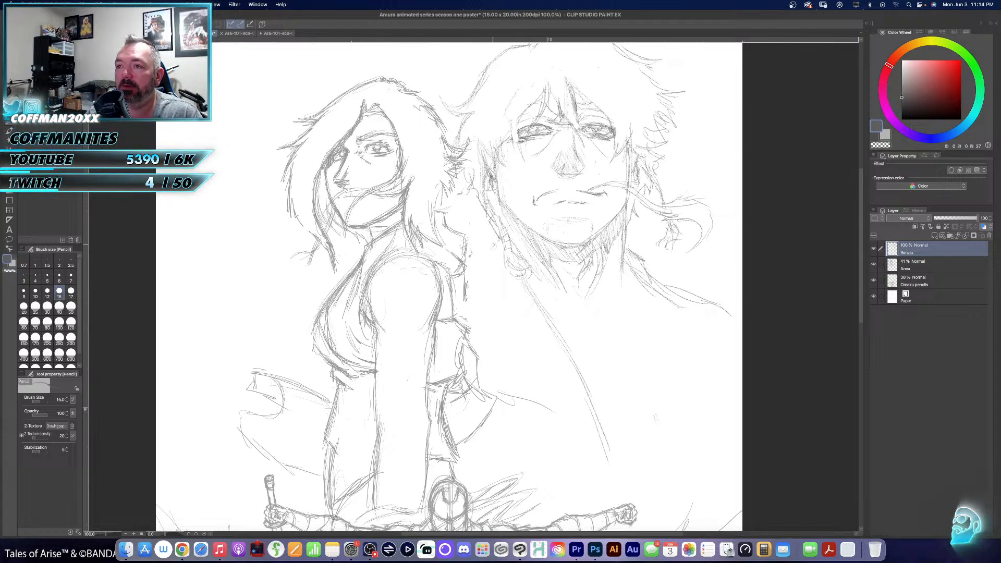
- Pencil a lower shoulder slope from Renzo's braid toward the woman and reinforce the hair strand above the braid
mouse_move(502, 242)
left_mouse_down()
mouse_move(485, 247)
mouse_move(476, 269)
left_mouse_up()
left_click_drag(482, 262, 467, 277)
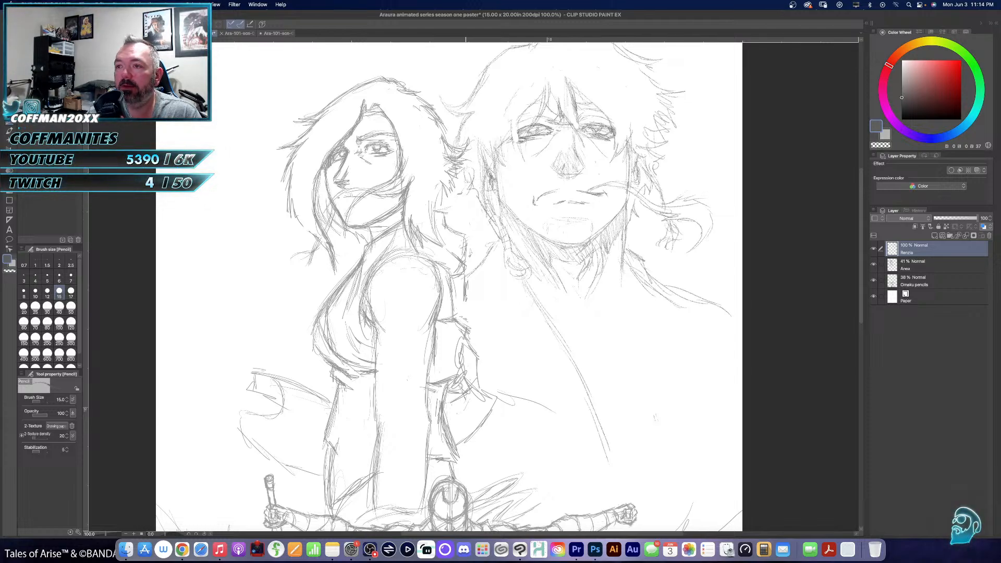
left_click_drag(476, 201, 481, 220)
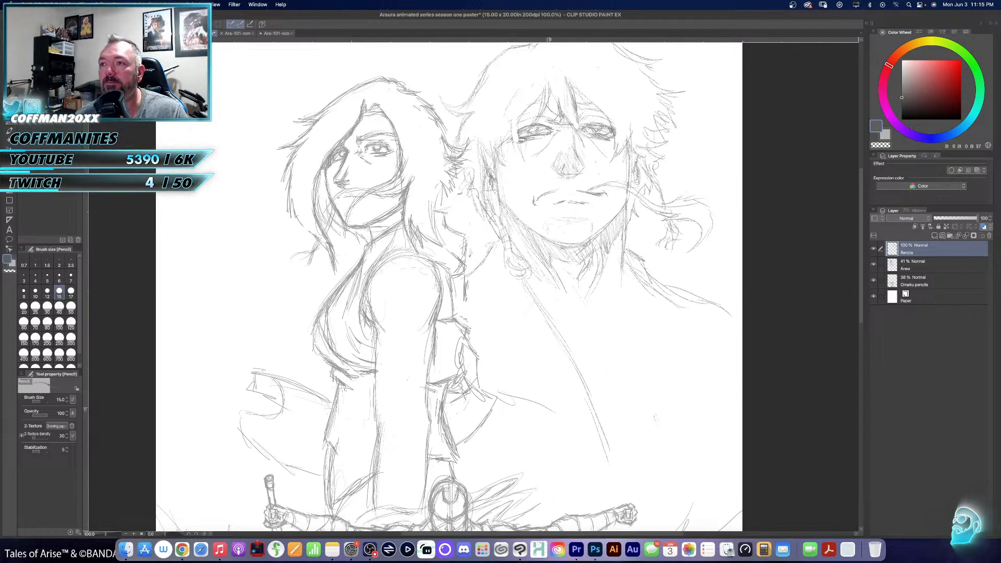
- Pencil longer bang strands falling from Renzo's forehead across the outer corner of the eye on the braid side
left_click_drag(549, 90, 531, 131)
mouse_move(541, 93)
left_mouse_down()
mouse_move(525, 161)
mouse_move(527, 119)
mouse_move(516, 145)
left_mouse_up()
left_click_drag(521, 133, 514, 170)
left_click_drag(525, 135, 517, 170)
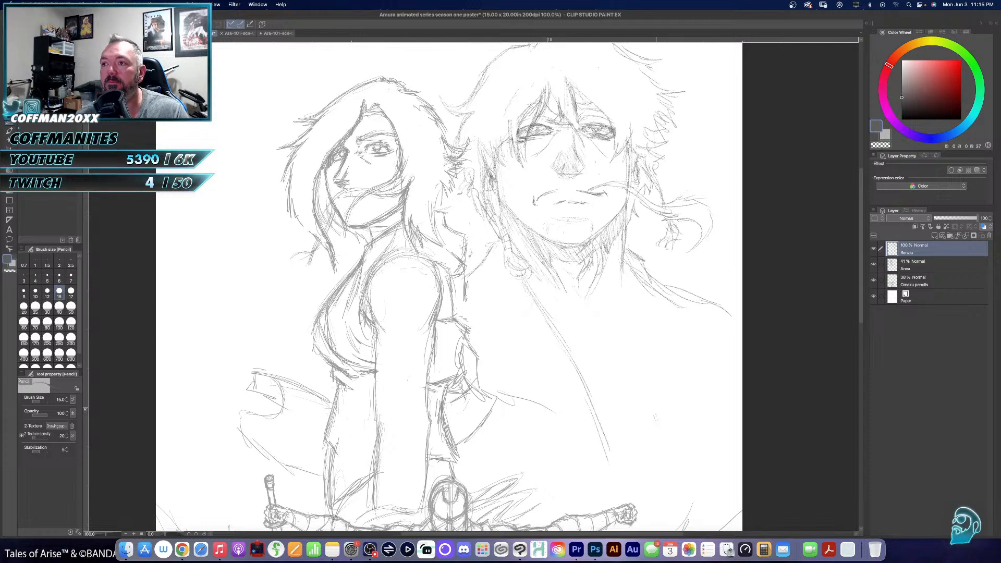
- Erase the shoulder slope between the braid and the woman, redraw it slightly higher, and touch up the top of the braid
scroll(565, 308, "down", 3)
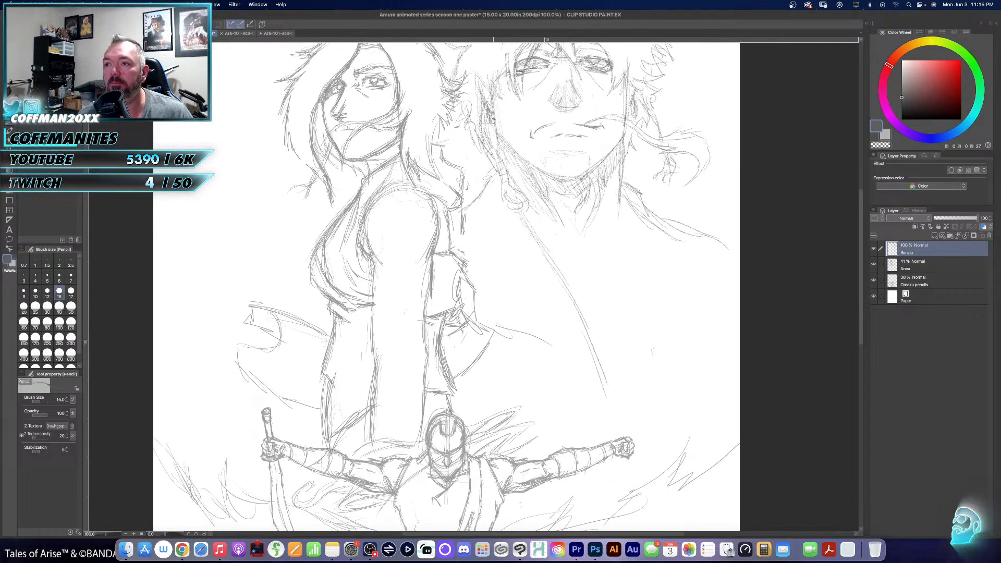
scroll(505, 287, "up", 2)
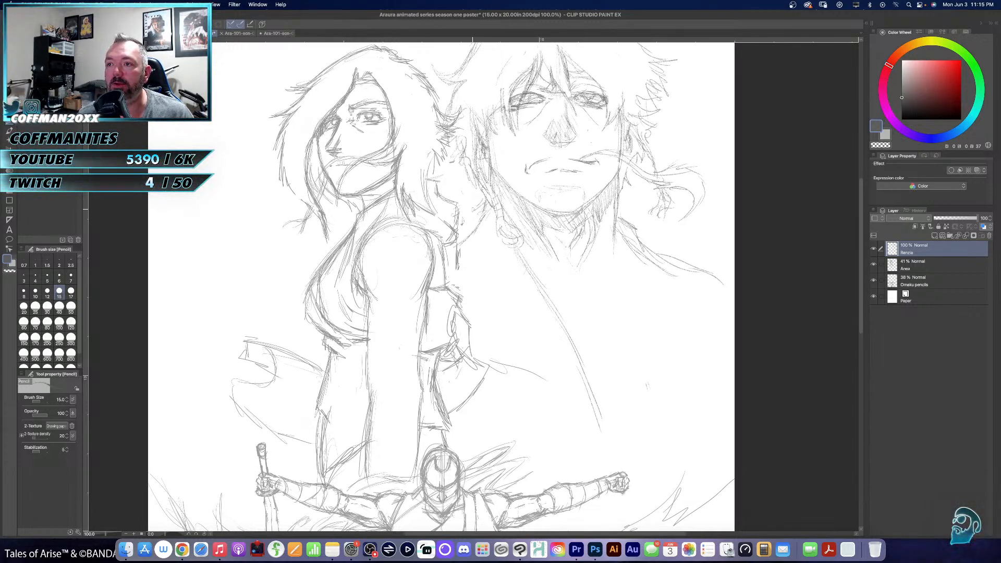
scroll(487, 251, "up", 3)
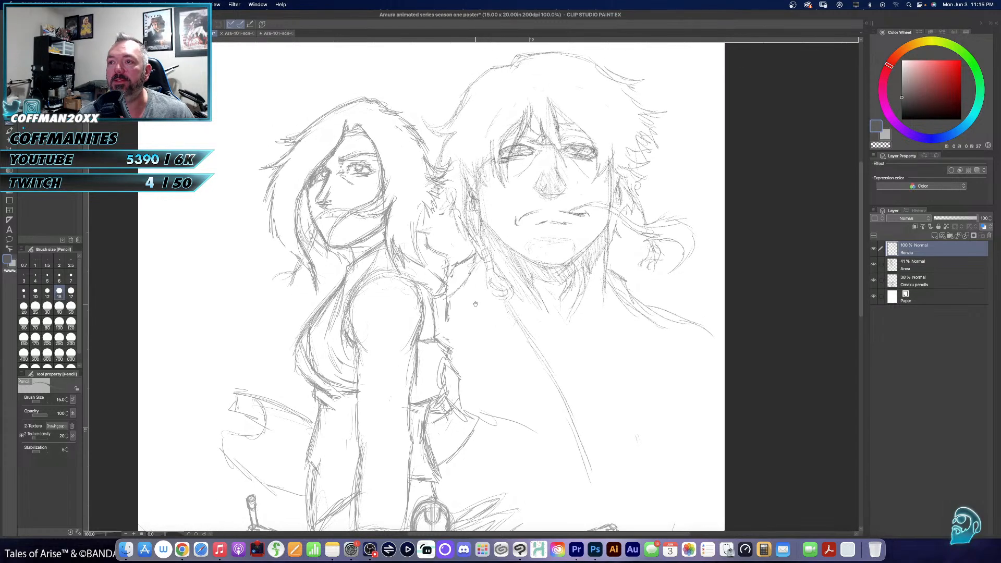
key("e")
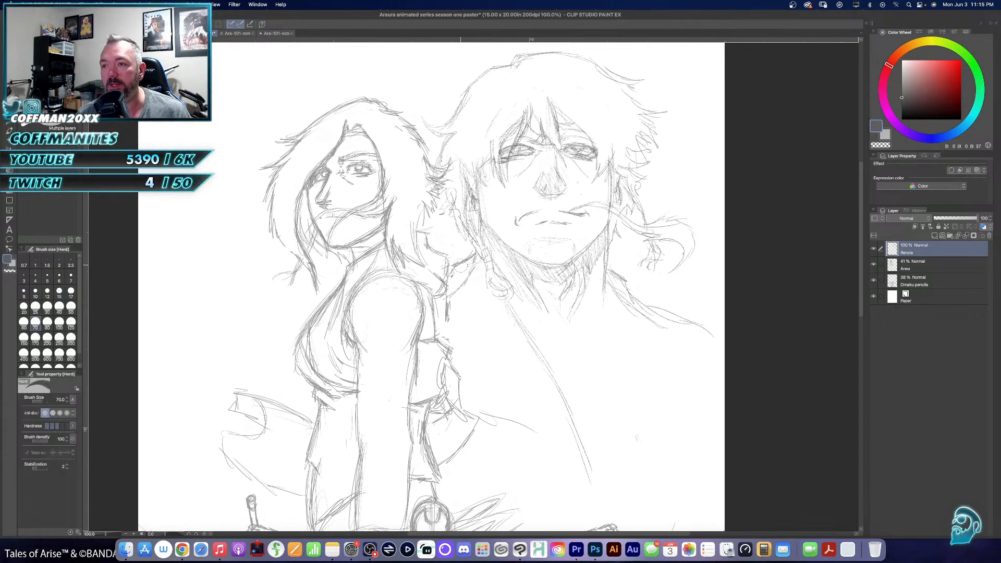
left_click_drag(471, 264, 452, 297)
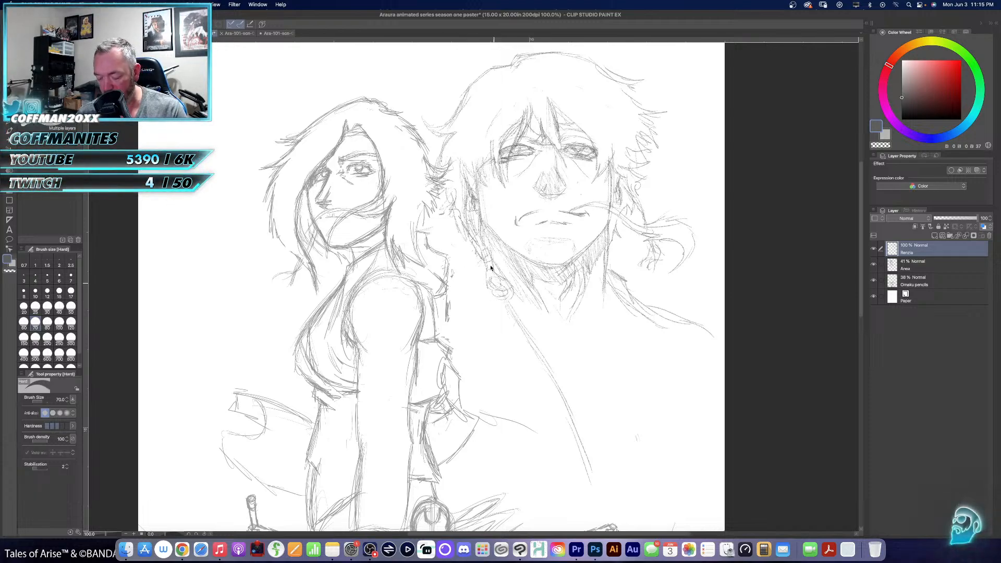
key("p")
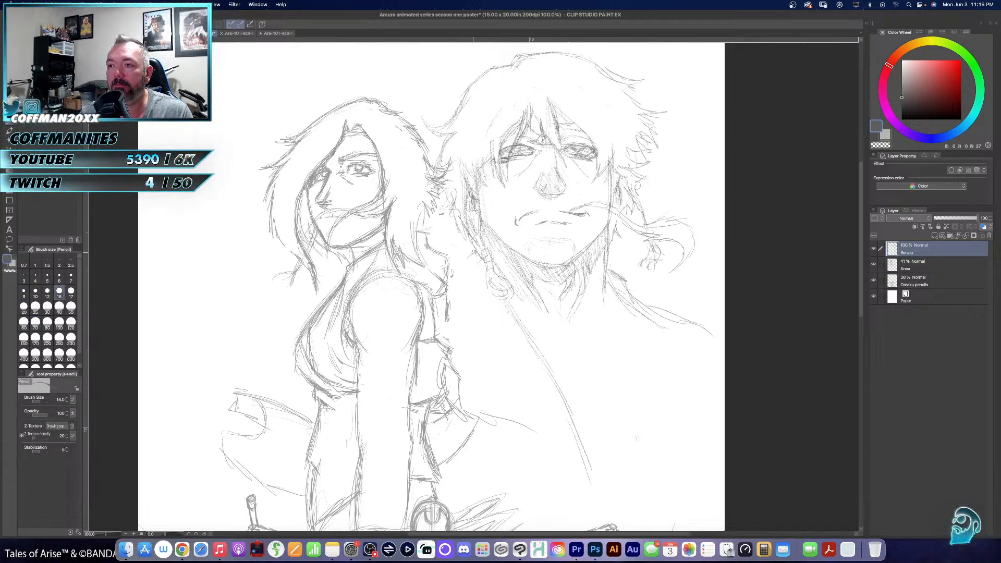
left_click_drag(473, 253, 461, 261)
left_click_drag(474, 252, 447, 276)
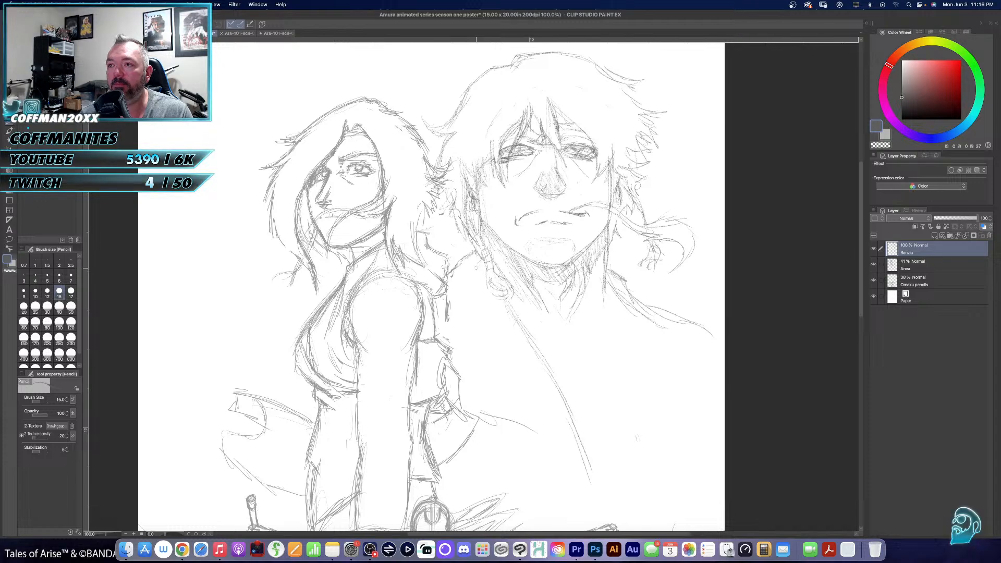
left_click_drag(479, 226, 484, 242)
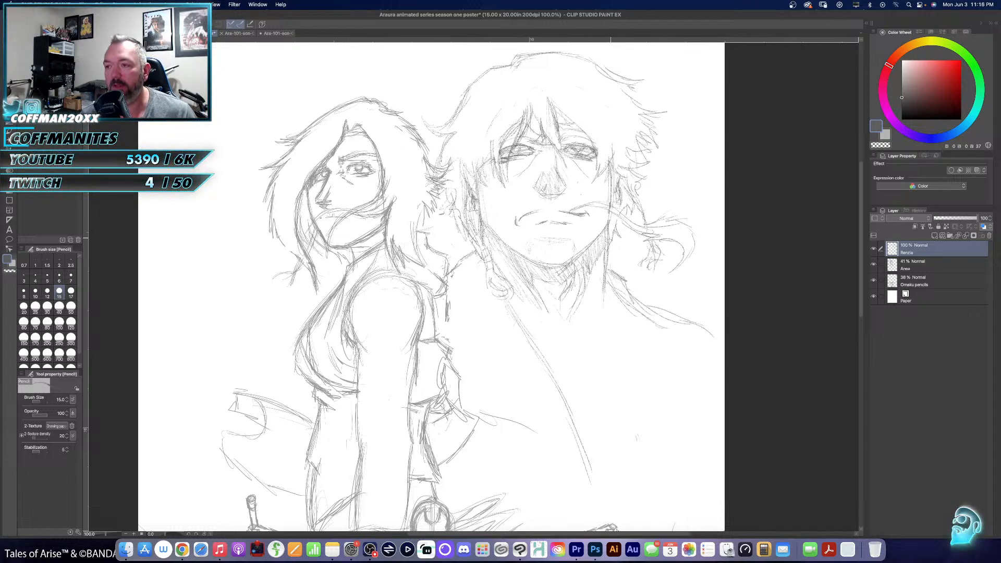
- Erase the vertical line beside the neck opposite the braid, and pencil the trapezius slope with collarbones converging below the throat
key("e")
mouse_move(609, 239)
left_mouse_down()
mouse_move(602, 279)
mouse_move(604, 244)
left_mouse_up()
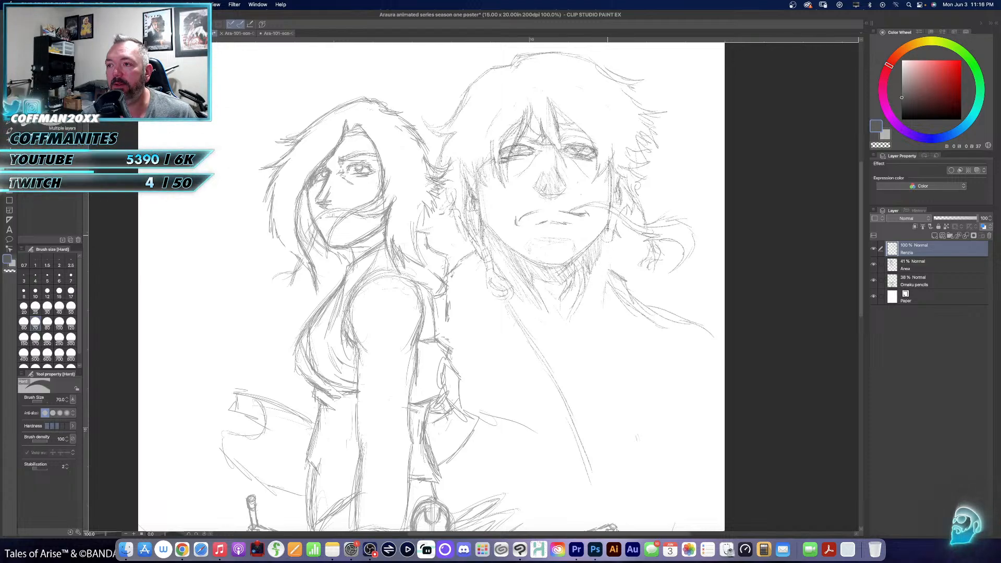
key("p")
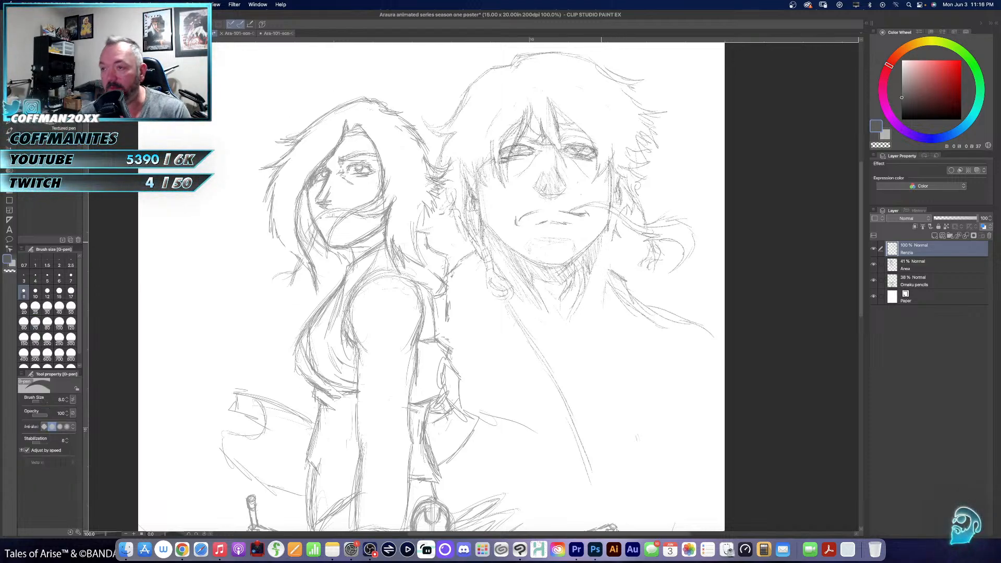
key("p")
mouse_move(597, 251)
left_mouse_down()
mouse_move(586, 319)
mouse_move(556, 336)
mouse_move(607, 336)
mouse_move(657, 313)
mouse_move(649, 308)
left_mouse_up()
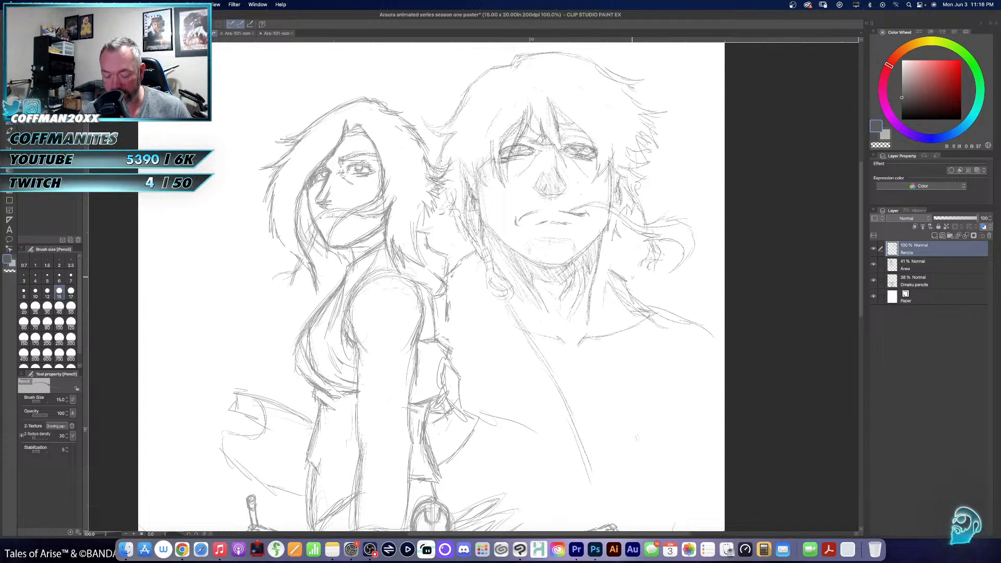
- Erase the rough trapezius strokes and redraw a cleaner slope from the side of the neck down to the outer collarbone
key("e")
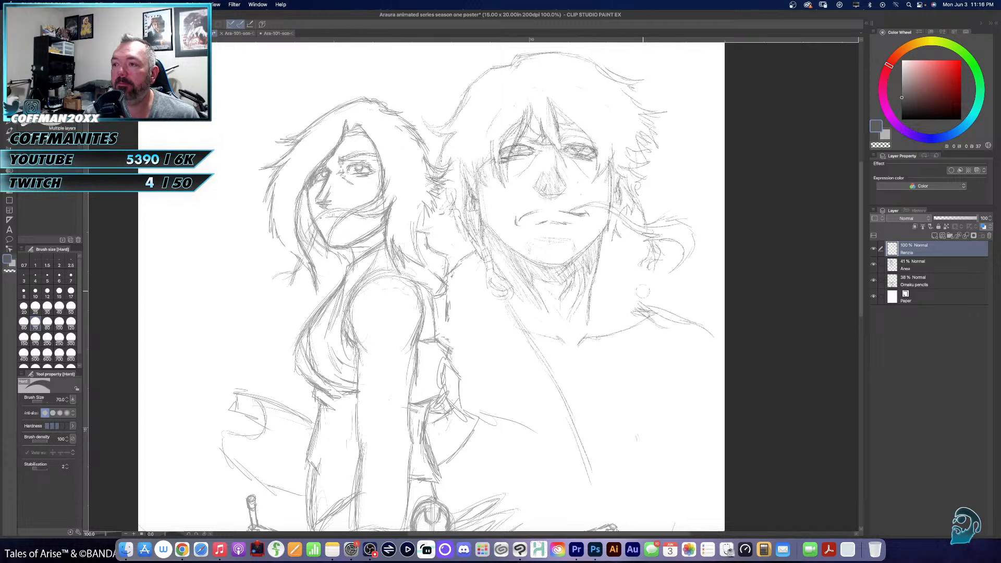
left_click_drag(642, 292, 666, 299)
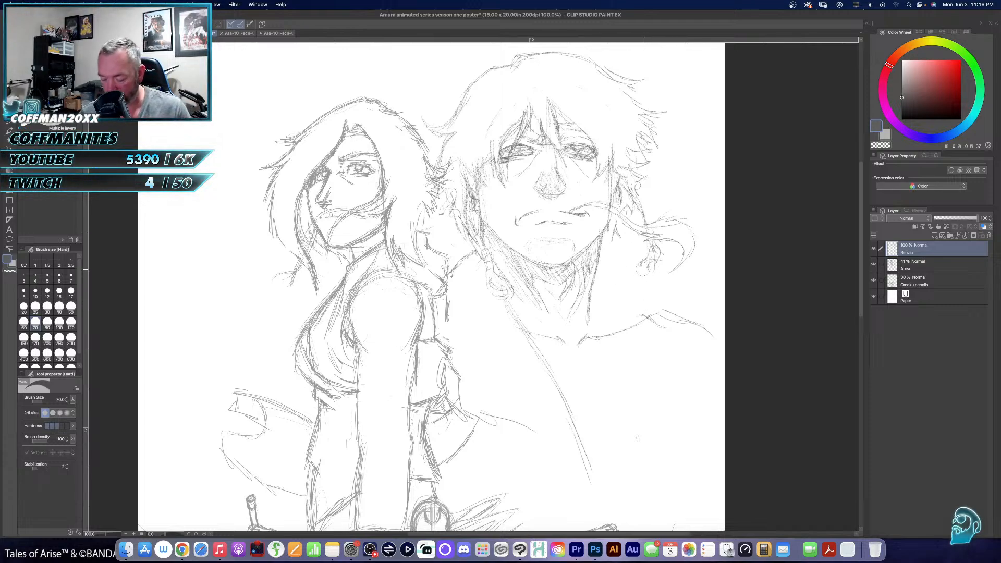
key("p")
key("p")
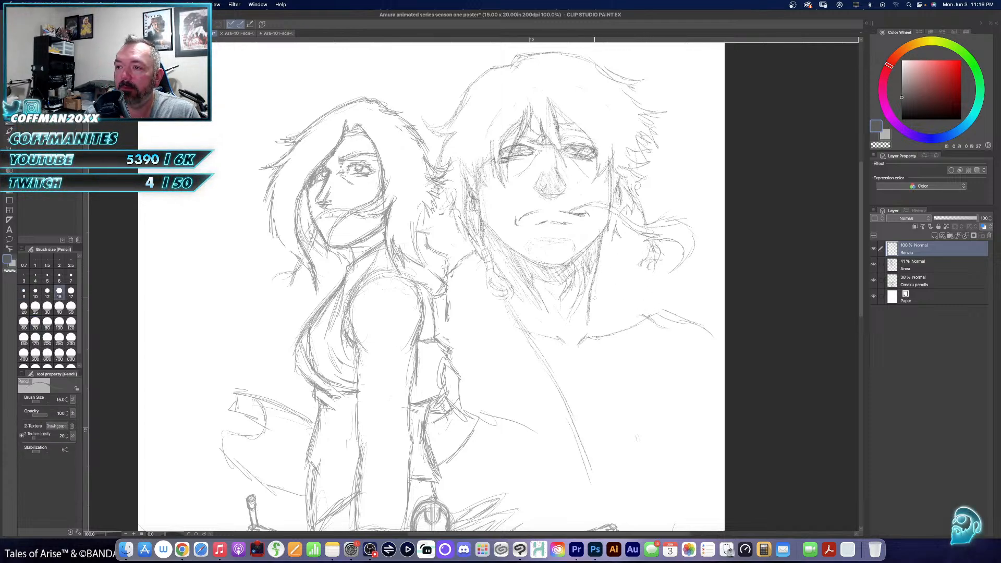
left_click_drag(595, 275, 598, 317)
mouse_move(594, 279)
left_mouse_down()
mouse_move(620, 303)
mouse_move(661, 315)
left_mouse_up()
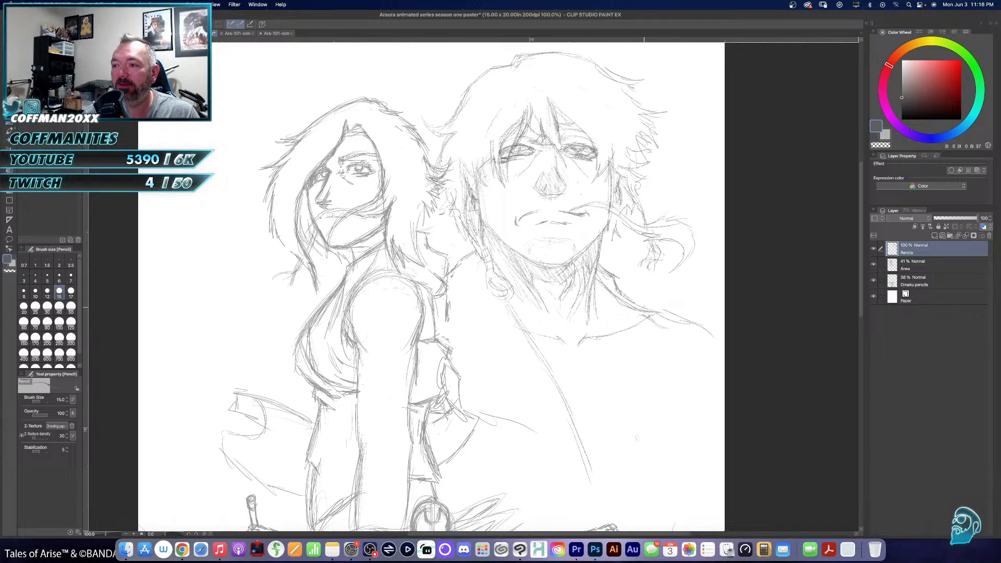
- Erase the diagonal chest line, pencil a curved coat edge from the opposite neck side, and extend the neck muscles to the collarbone notch
left_click_drag(595, 279, 621, 346)
left_click_drag(600, 307, 668, 463)
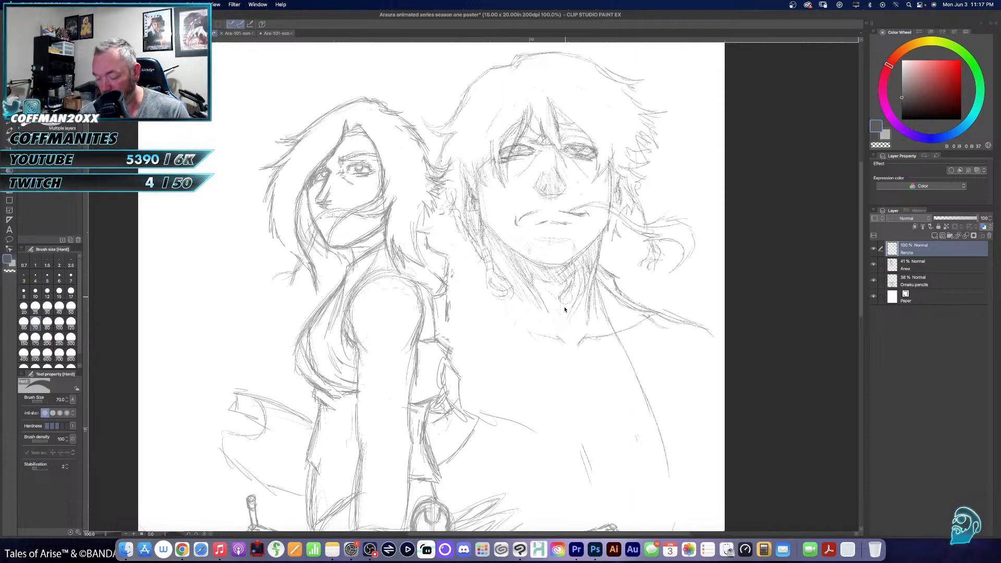
key("p")
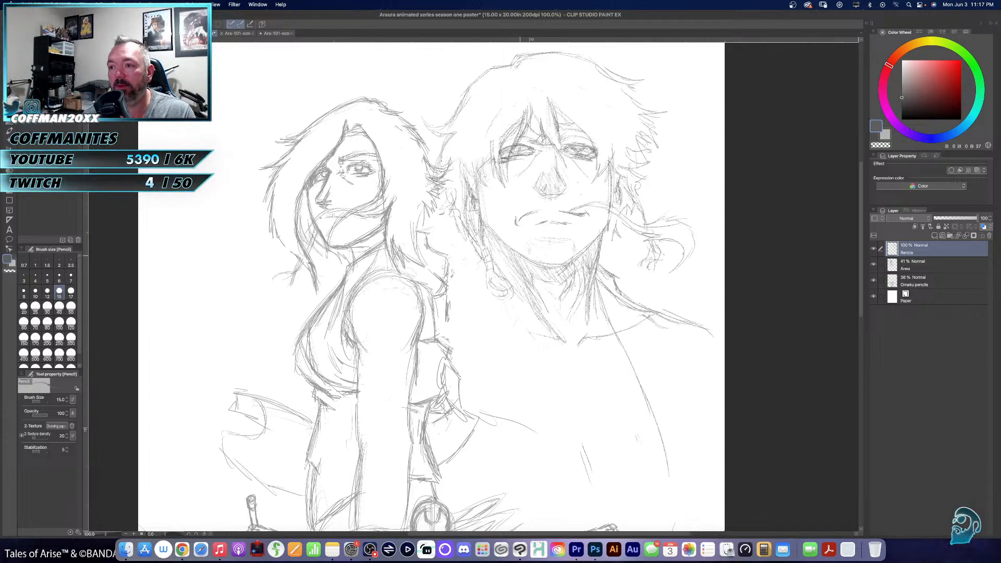
left_click_drag(581, 303, 576, 341)
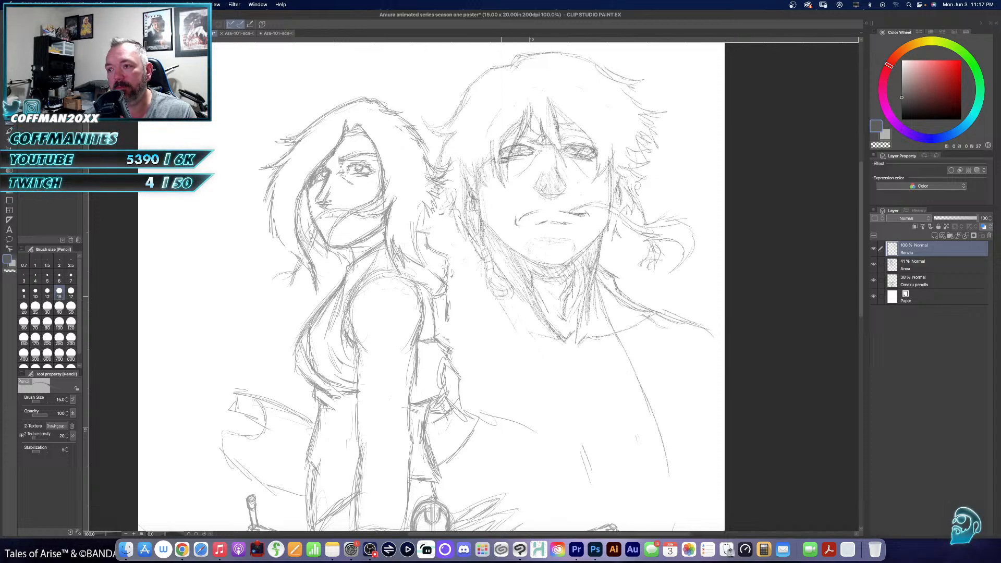
- Pencil the braid-side coat edge as a long curve down the chest and reinforce it with overlapping strokes
left_click_drag(521, 337, 576, 456)
left_click_drag(552, 391, 588, 502)
left_click_drag(576, 467, 595, 524)
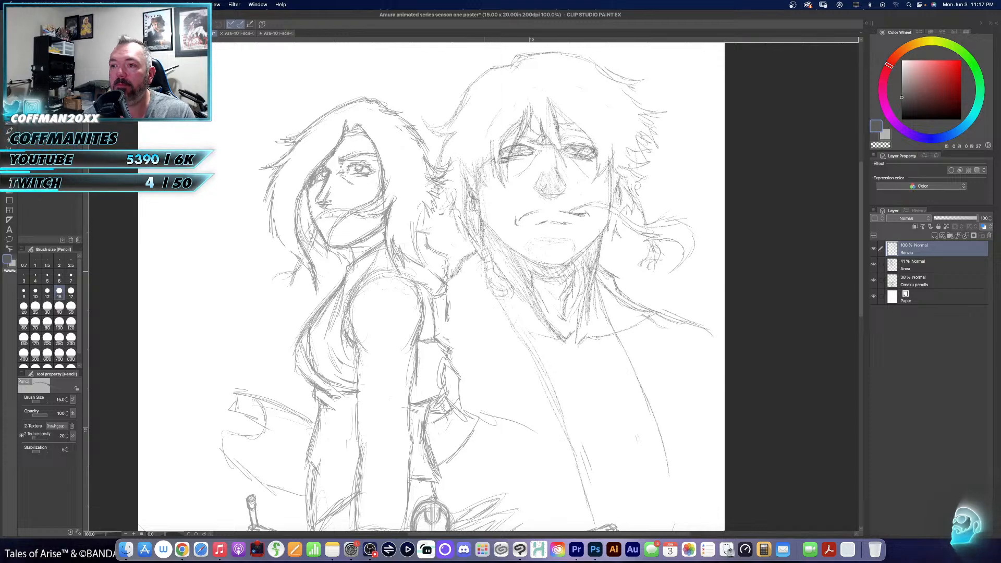
left_click_drag(511, 319, 564, 421)
left_click_drag(544, 387, 576, 456)
- Sketch the curved neckline folds of Renzo's shirt between the two coat edges
mouse_move(536, 353)
left_mouse_down()
mouse_move(620, 382)
mouse_move(606, 373)
left_mouse_up()
left_click_drag(559, 357, 618, 370)
mouse_move(559, 359)
left_mouse_down()
mouse_move(618, 364)
mouse_move(610, 335)
left_mouse_up()
mouse_move(612, 322)
left_mouse_down()
mouse_move(598, 353)
mouse_move(619, 336)
mouse_move(546, 252)
left_mouse_up()
- Extend the far coat edge downward and outline Renzo's far shoulder, upper arm and sleeve beside the torso
left_click_drag(580, 343, 597, 421)
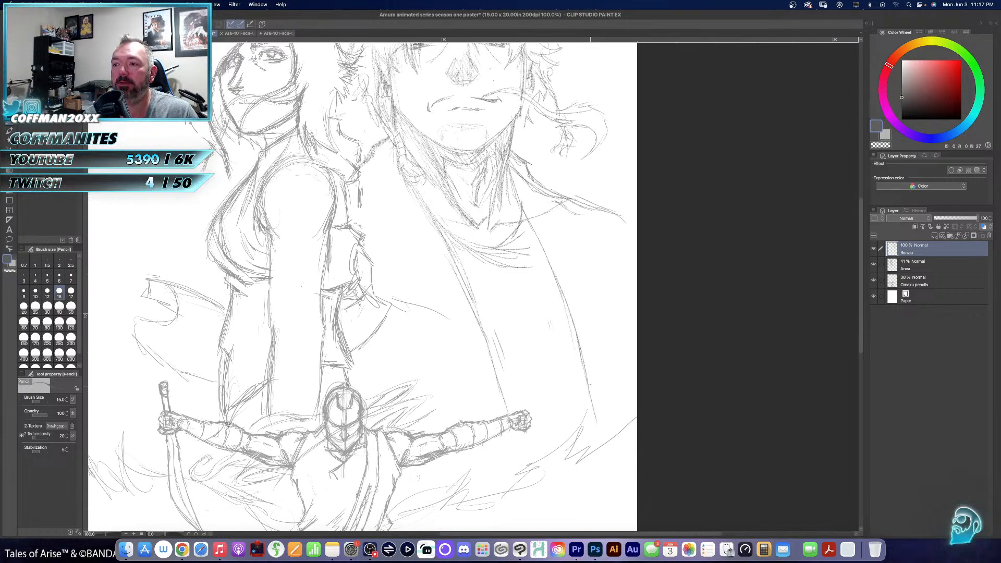
mouse_move(589, 368)
left_mouse_down()
mouse_move(587, 345)
mouse_move(635, 294)
left_mouse_up()
left_click_drag(634, 230, 603, 373)
mouse_move(618, 331)
left_mouse_down()
mouse_move(621, 389)
mouse_move(608, 362)
left_mouse_up()
left_click_drag(622, 377, 595, 432)
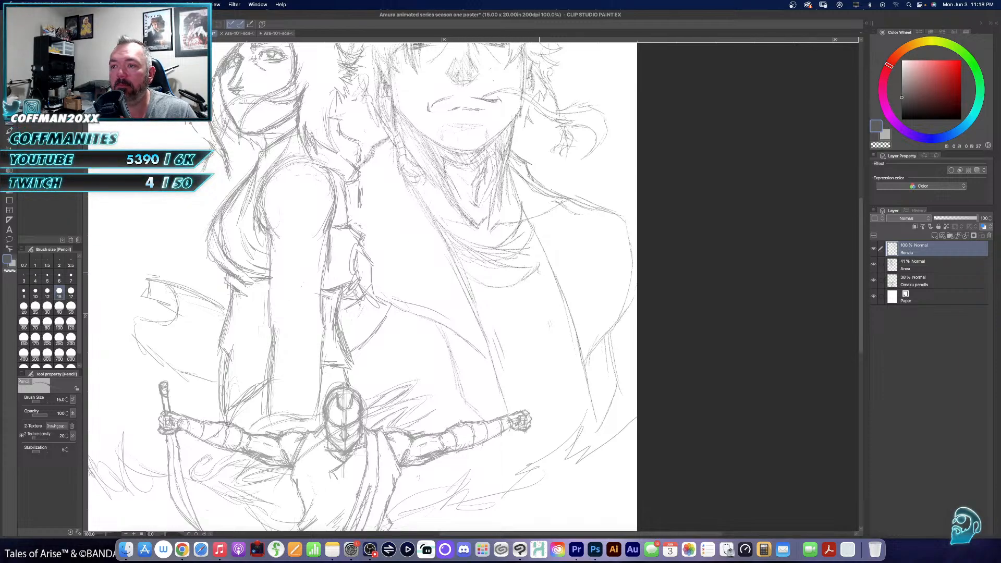
- Pencil a curved swirl emblem with a small circle on Renzo's shirt between the coat edges
mouse_move(543, 271)
left_mouse_down()
mouse_move(535, 300)
mouse_move(512, 324)
mouse_move(527, 371)
left_mouse_up()
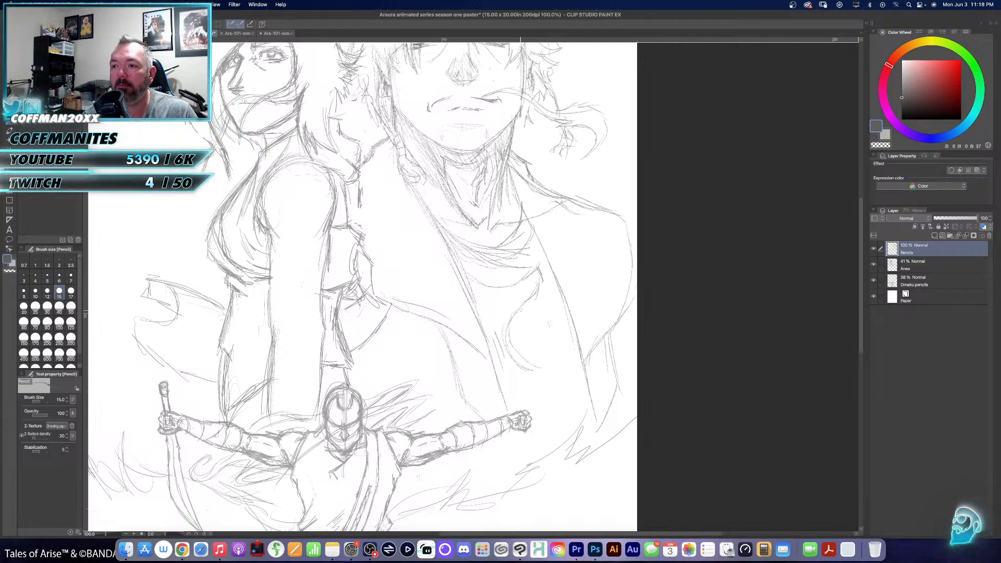
mouse_move(522, 308)
left_mouse_down()
mouse_move(505, 372)
mouse_move(564, 374)
mouse_move(554, 351)
mouse_move(538, 362)
mouse_move(557, 308)
mouse_move(539, 344)
mouse_move(554, 335)
left_mouse_up()
mouse_move(554, 268)
left_mouse_down()
mouse_move(508, 301)
mouse_move(516, 335)
mouse_move(537, 330)
left_mouse_up()
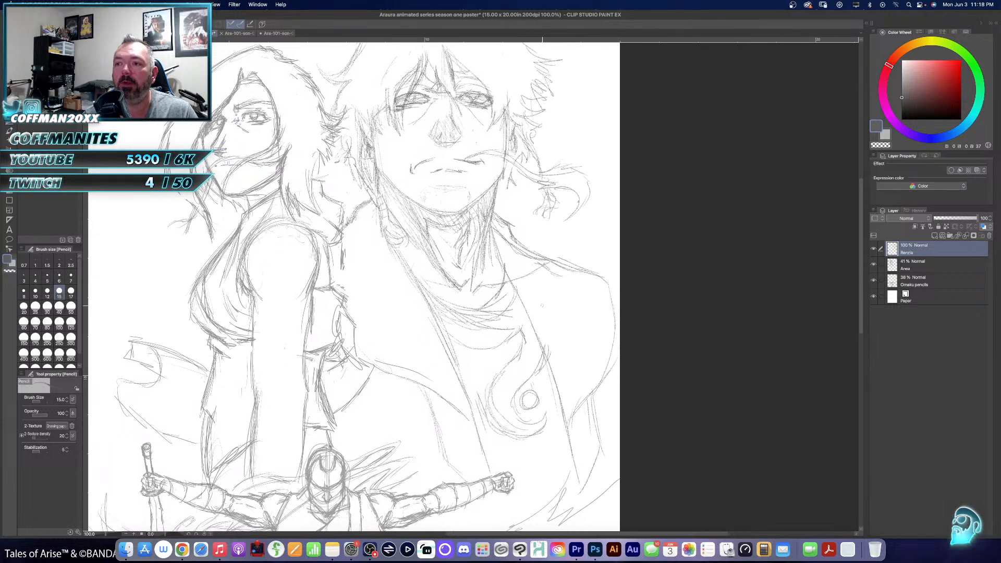
key("e")
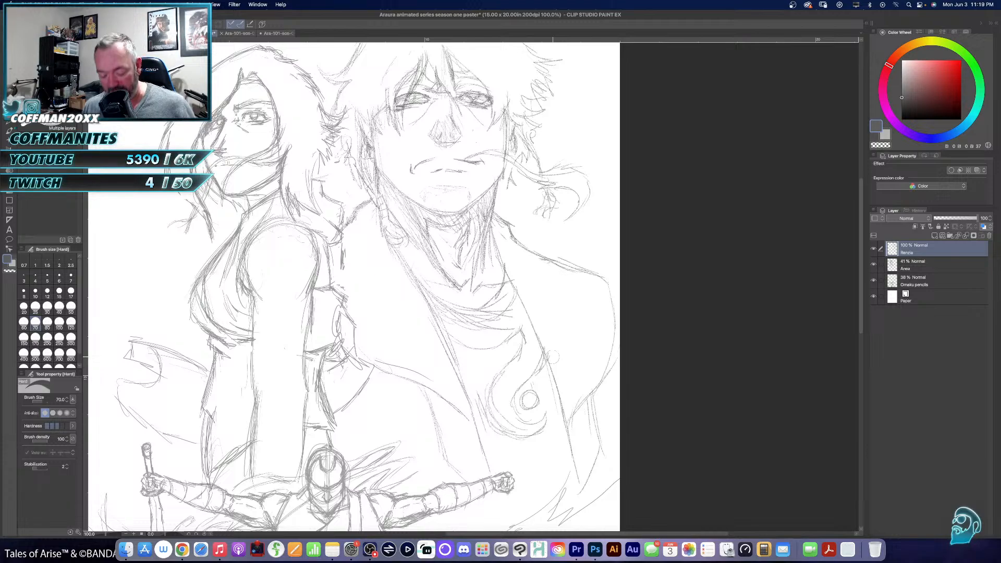
- Move Renzo's sketch closer to the woman and scale it down to 92 percent
key("super+0")
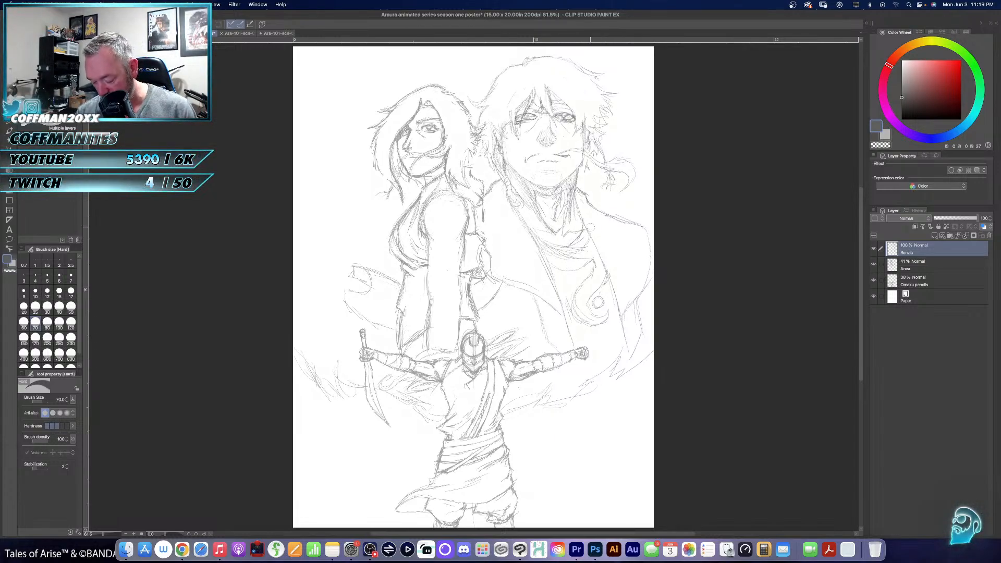
key("k")
left_click_drag(591, 230, 567, 231)
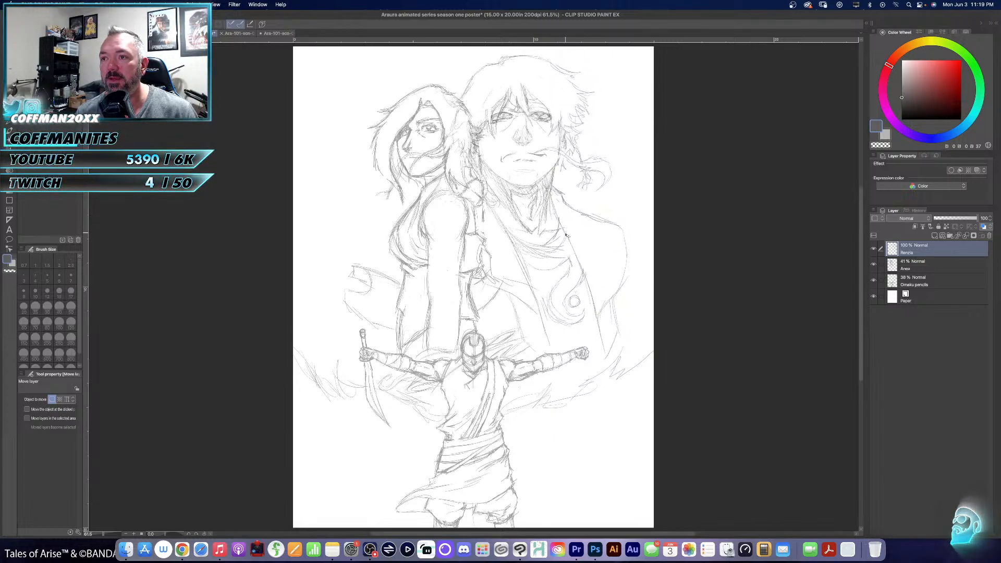
key("super+t")
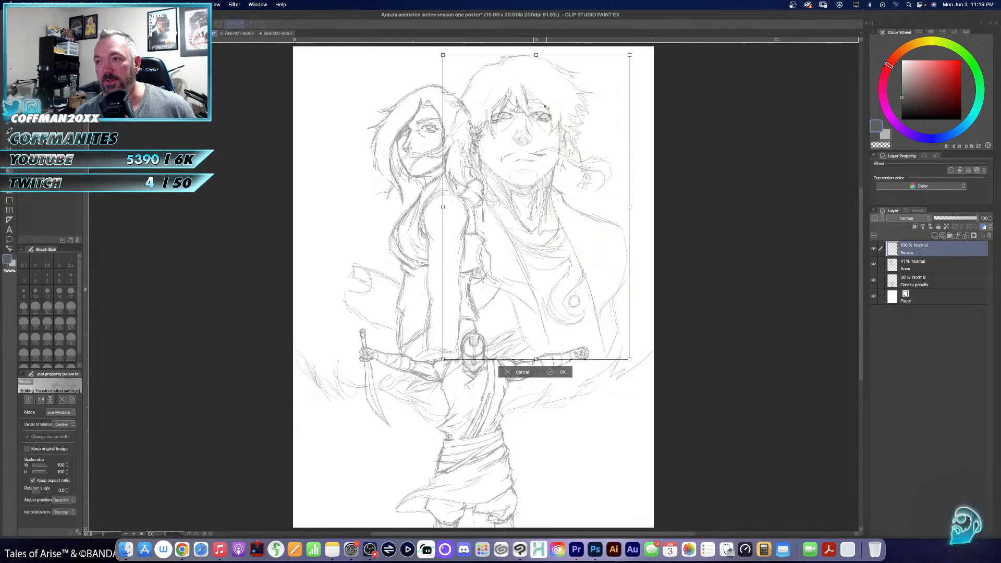
left_click_drag(533, 77, 533, 80)
left_click_drag(535, 123, 526, 107)
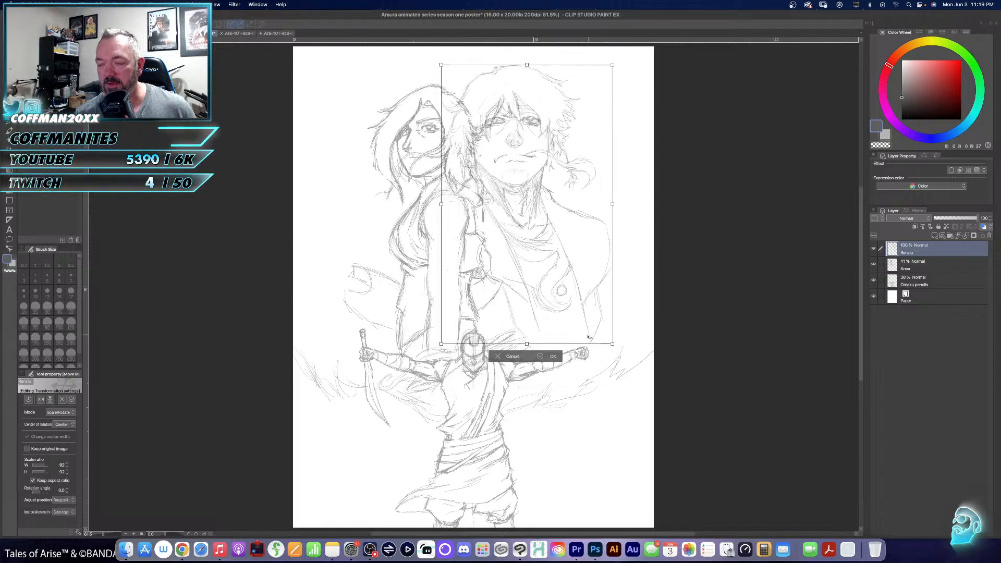
left_click(552, 355)
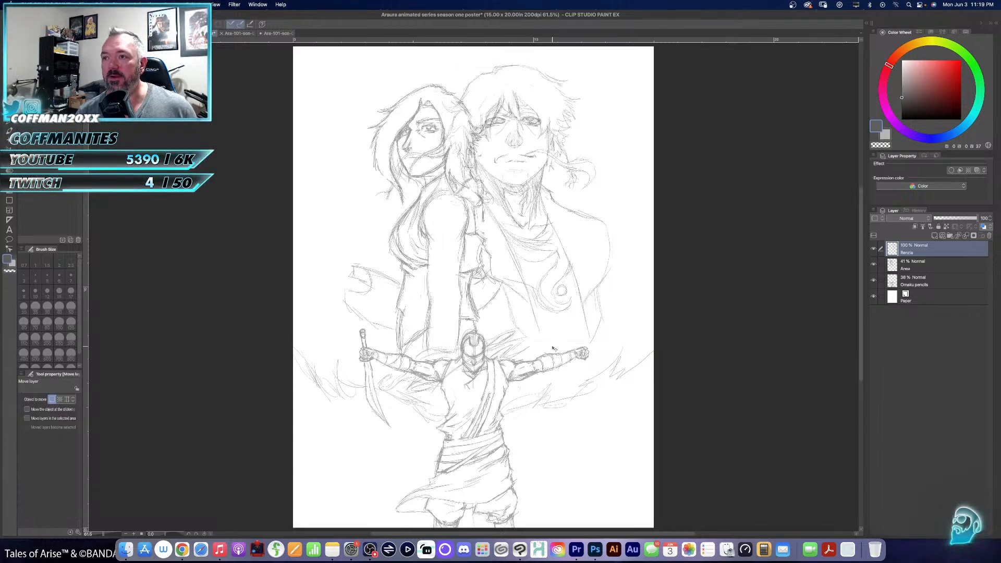
- Scale down the woman's sketch on its own layer and place her head lower beside Renzo
left_click(920, 268)
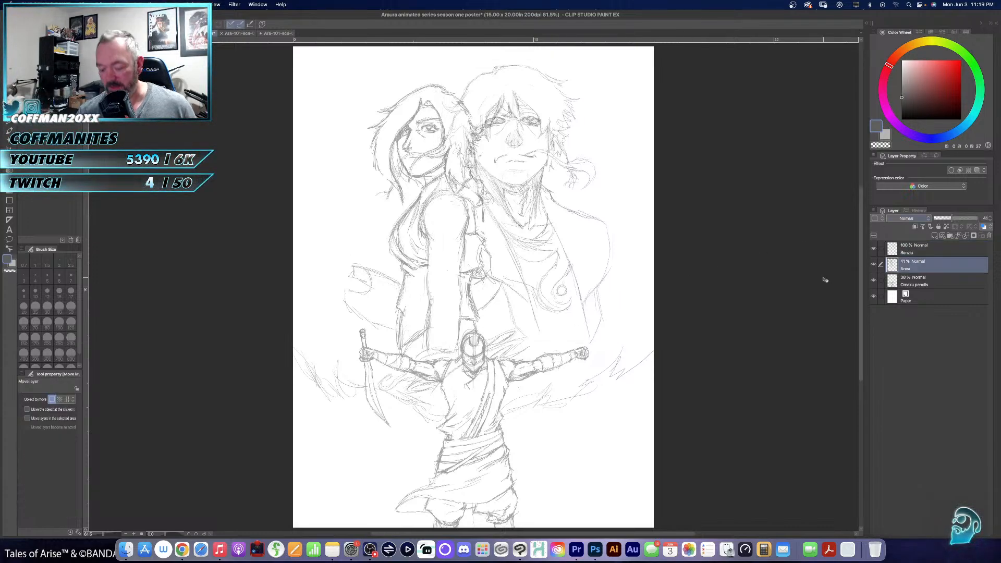
key("super+shift+t")
left_click_drag(454, 83, 452, 130)
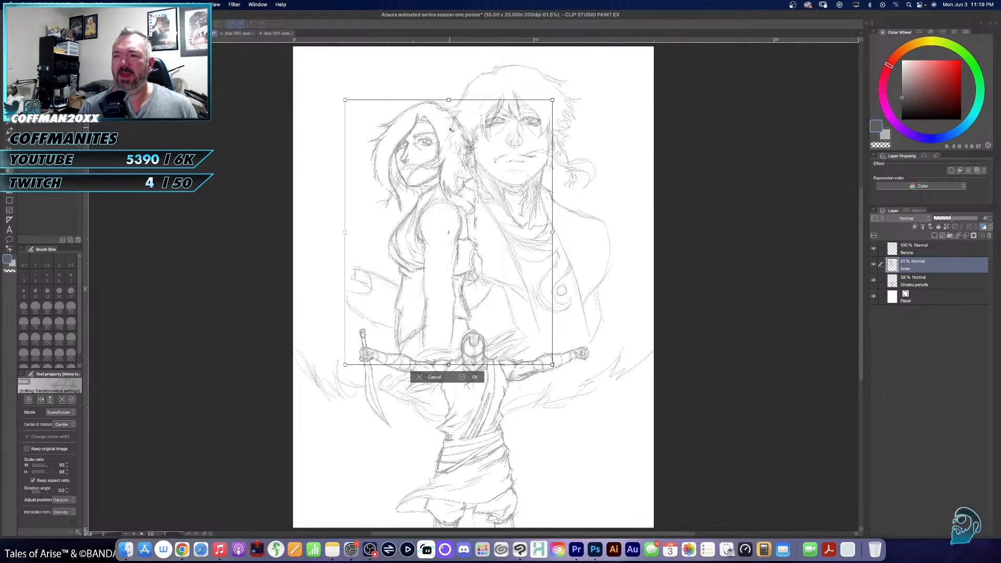
key("Return")
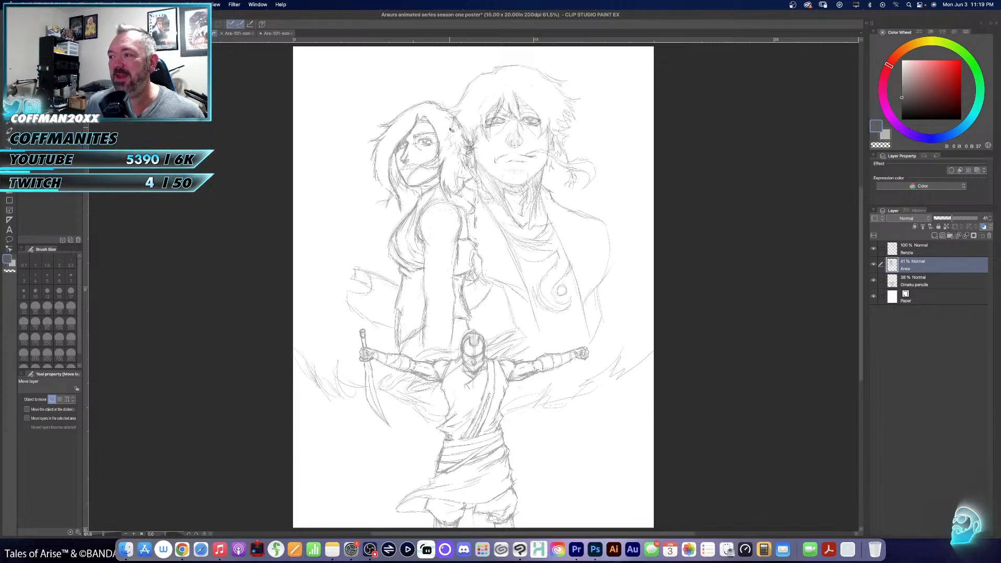
- Add a new raster layer directly above the Omaku pencils layer and choose a light grey drawing colour
left_click(915, 282)
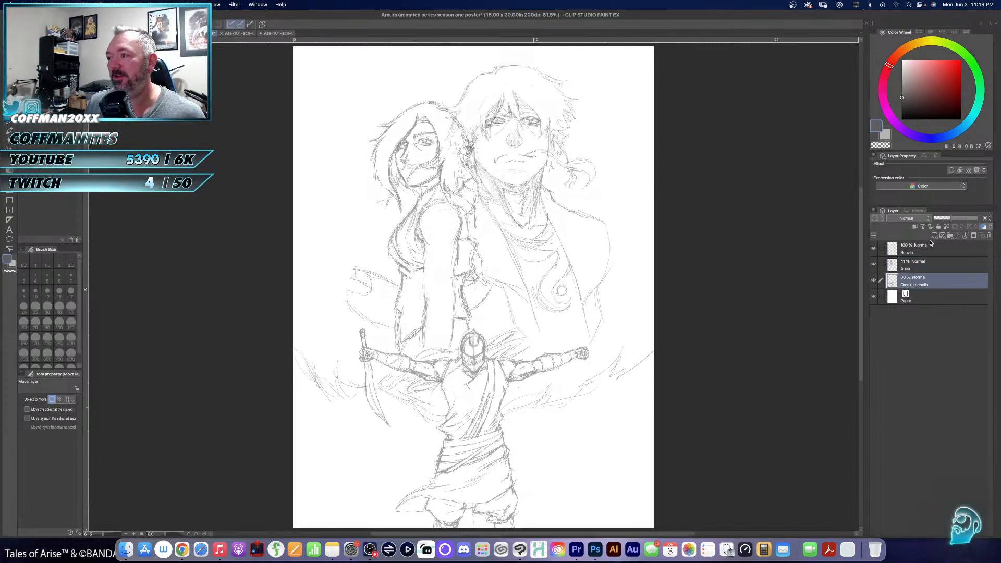
left_click(934, 236)
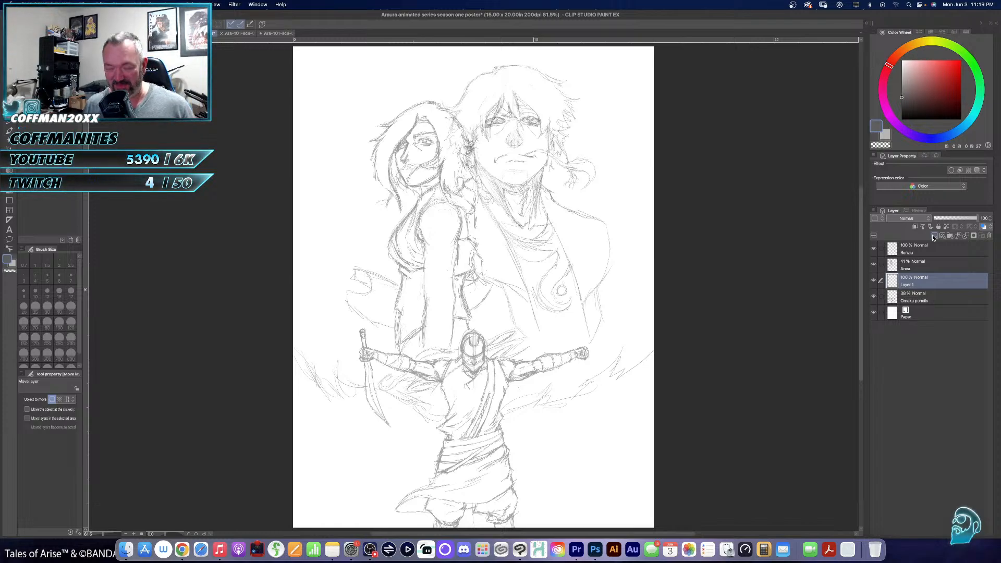
left_click(901, 68)
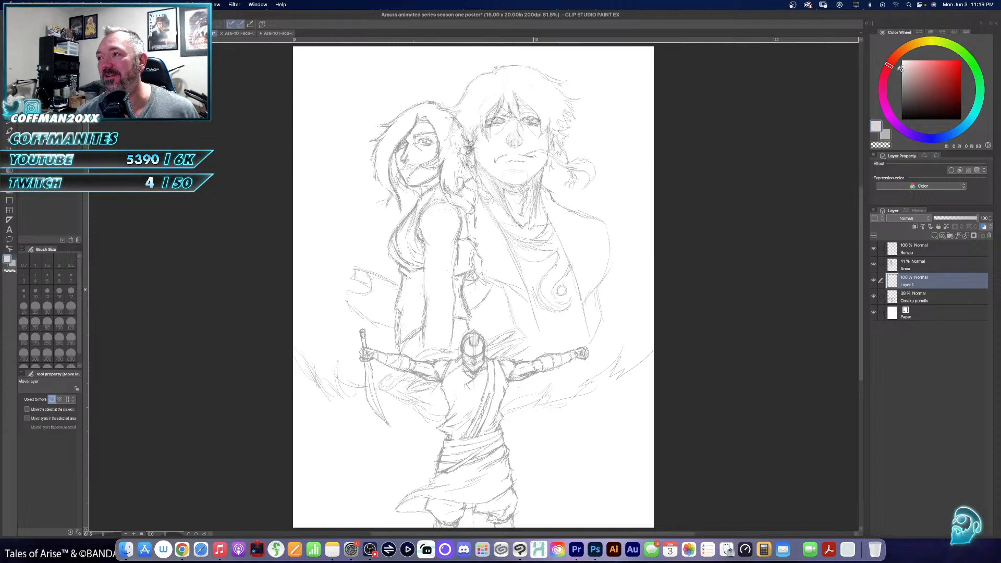
- Lasso the woman's full silhouette, fill it with light grey on the new layer, and clear the selection
left_click(464, 197, "super")
left_click(465, 201, "super")
left_click_drag(463, 215, 532, 289)
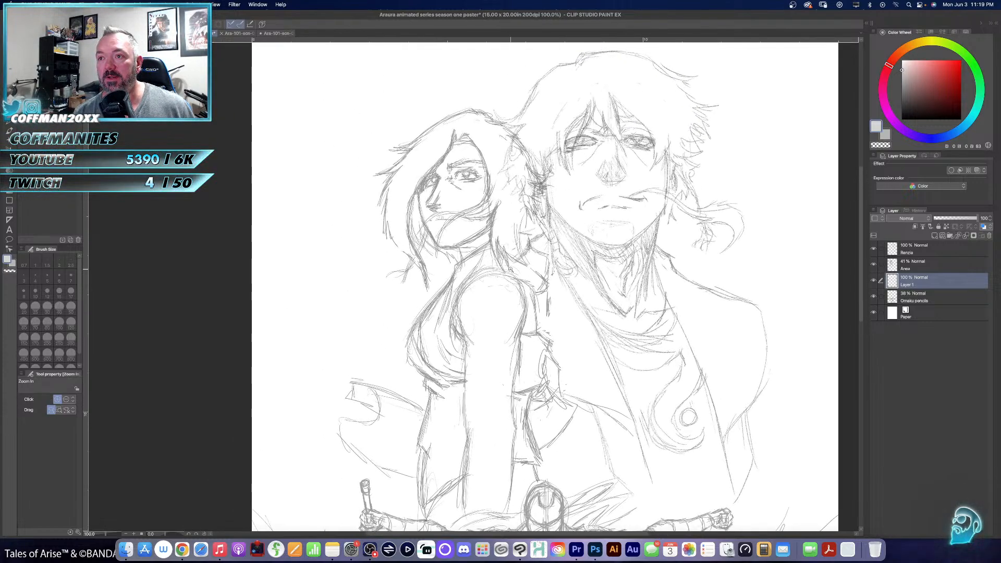
key("o")
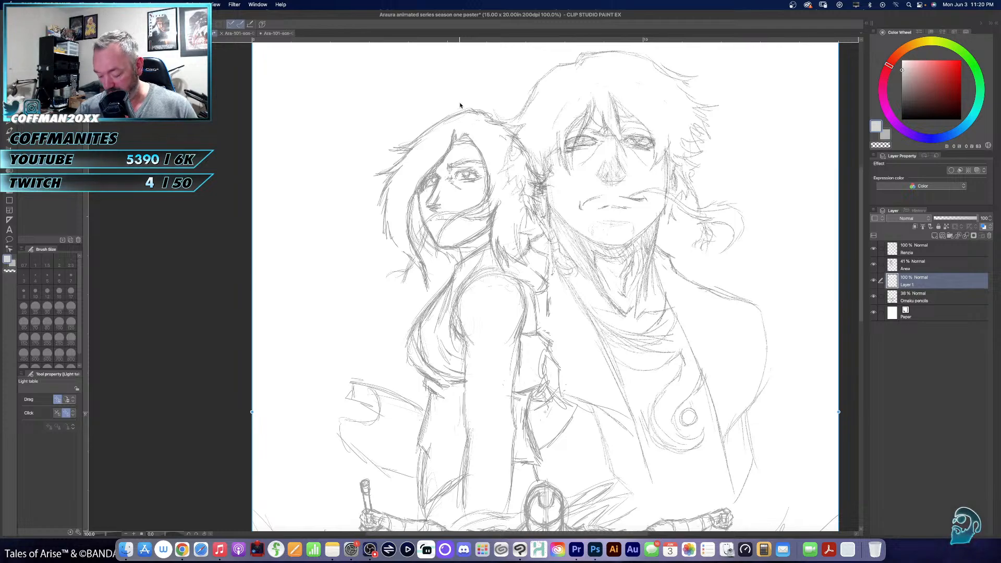
key("m")
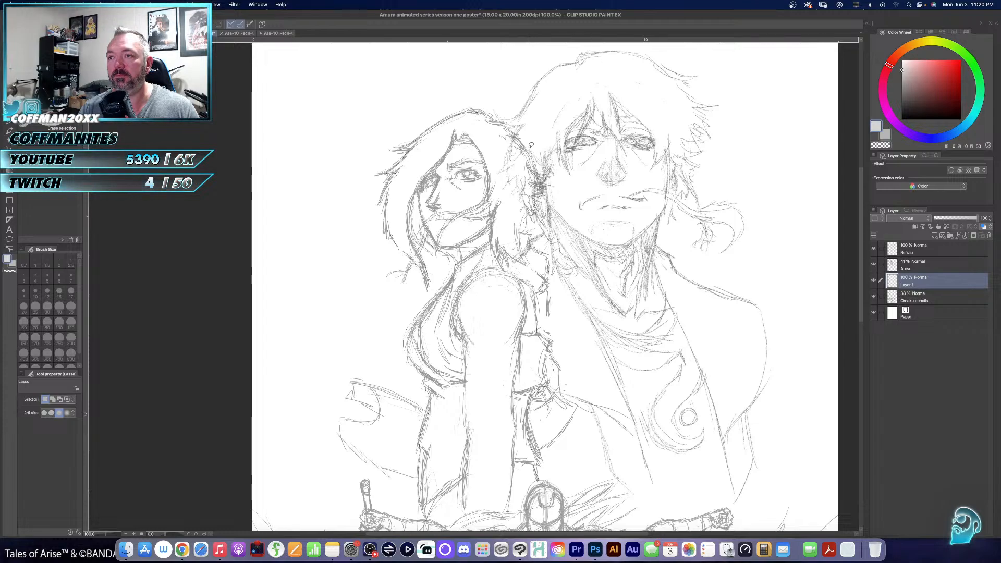
left_click_drag(461, 109, 460, 107)
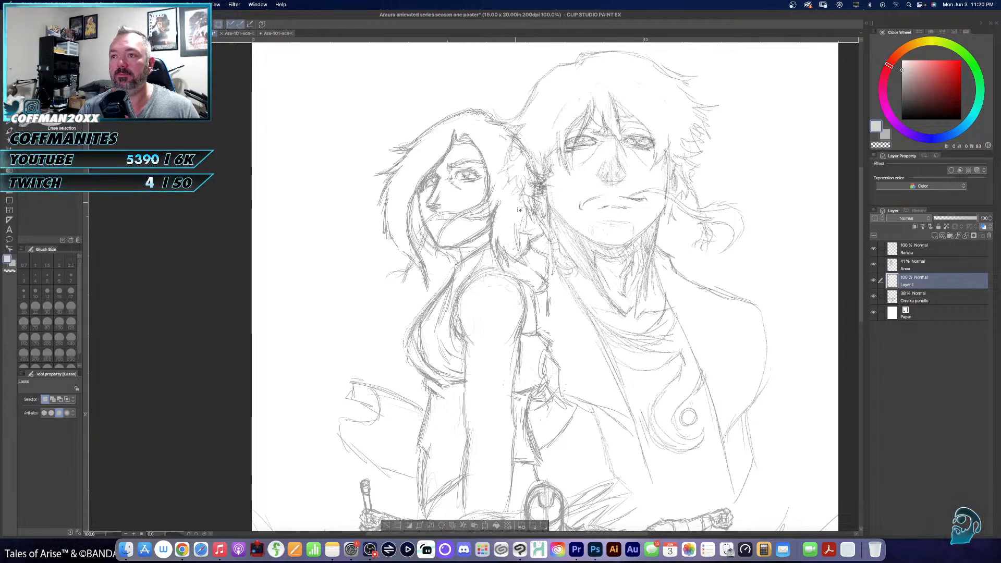
left_click(497, 526)
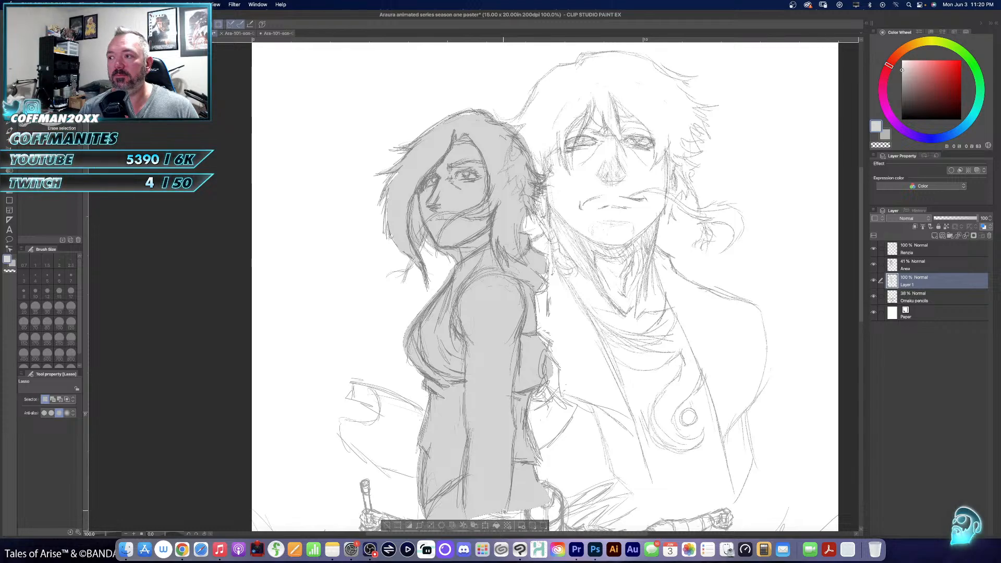
key("super+d")
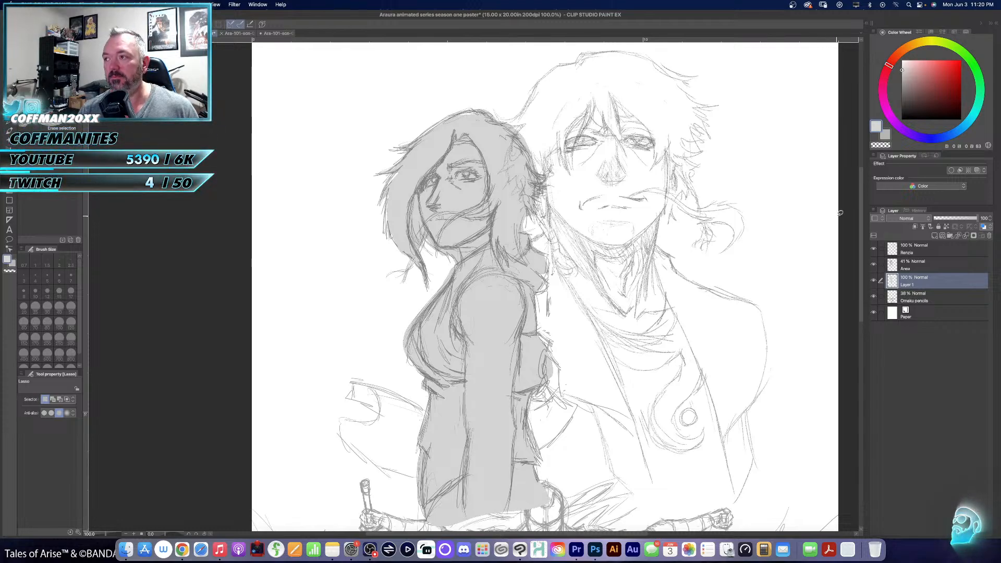
- Reorder the layers so Renzo's sketch sits beneath the woman's grey fill and Omaku pencils is at the top of the stack
mouse_move(955, 252)
left_mouse_down()
mouse_move(979, 251)
mouse_move(970, 287)
left_mouse_up()
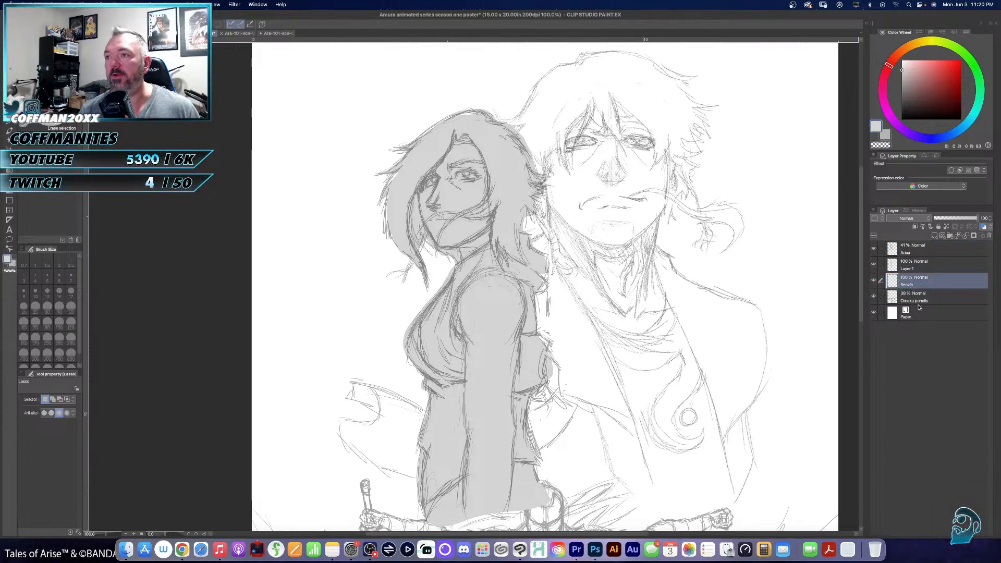
key("super+0")
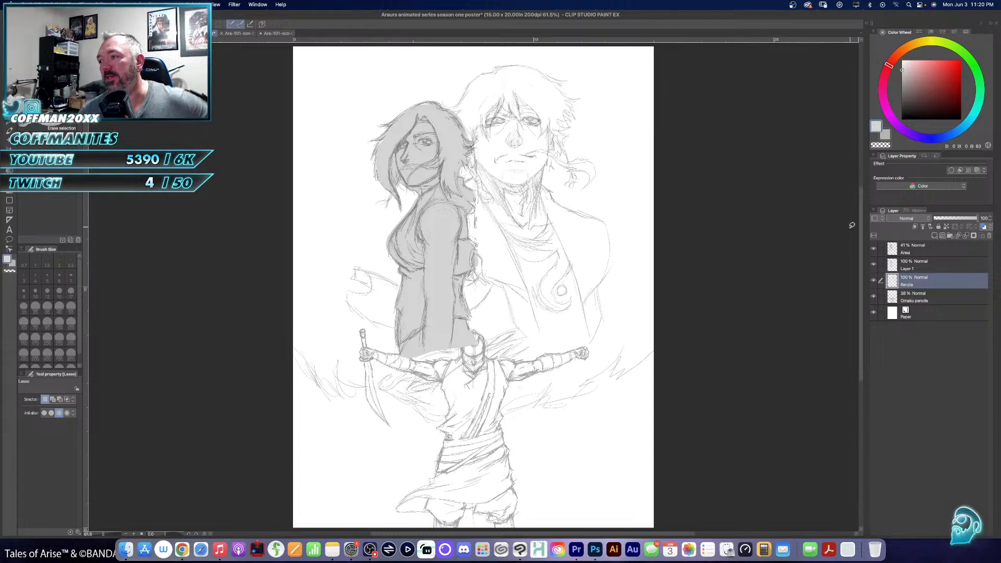
mouse_move(927, 301)
left_mouse_down()
mouse_move(947, 301)
mouse_move(944, 246)
left_mouse_up()
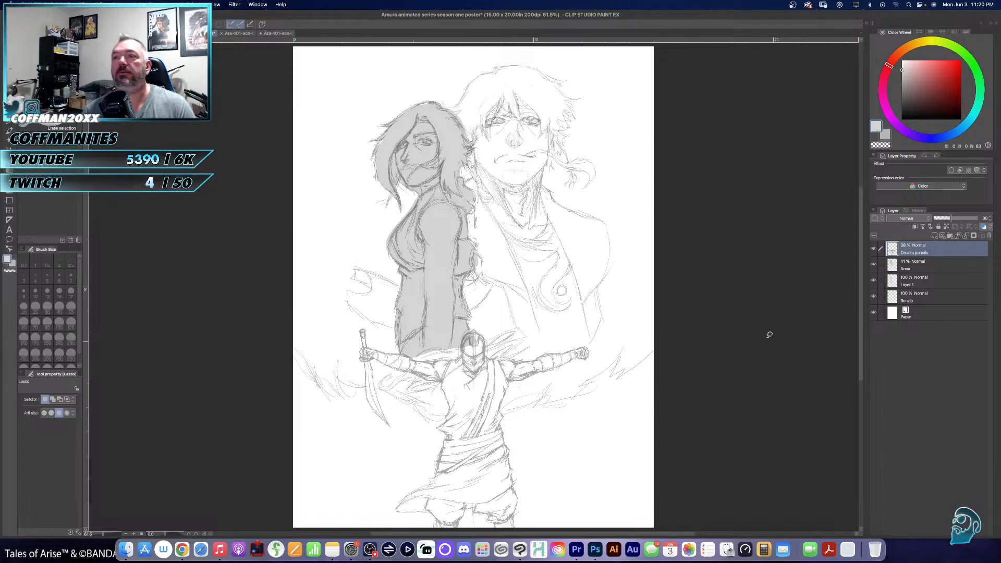
- Lasso the warrior and jagged ground area on a new layer beneath Omaku pencils, fill it with darker grey, and clear the selection
left_click(922, 264)
left_click(936, 235)
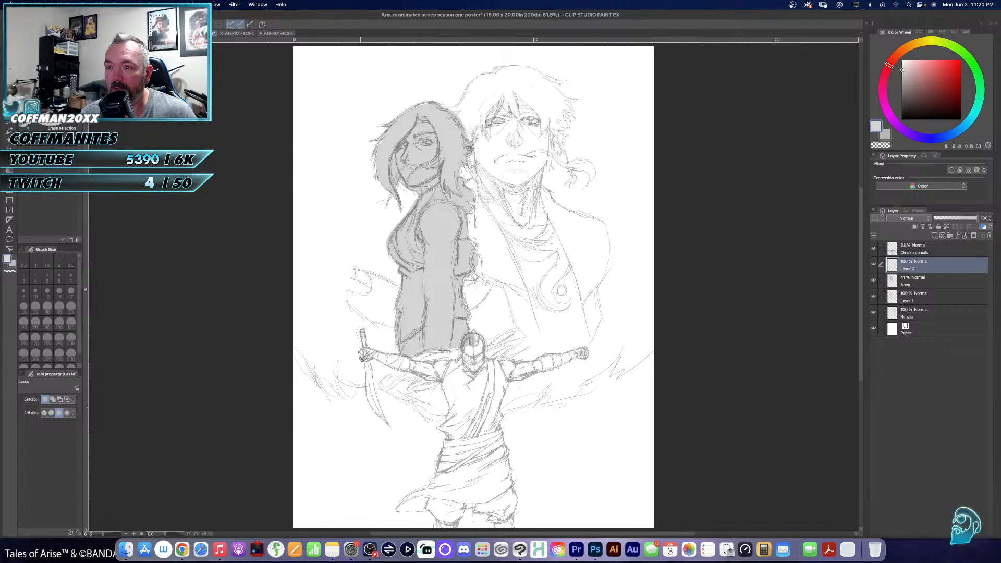
mouse_move(361, 384)
left_mouse_down()
mouse_move(294, 359)
mouse_move(290, 526)
mouse_move(636, 526)
mouse_move(696, 396)
mouse_move(657, 342)
mouse_move(621, 364)
mouse_move(621, 344)
mouse_move(566, 385)
mouse_move(507, 395)
mouse_move(513, 370)
mouse_move(588, 337)
mouse_move(515, 351)
mouse_move(517, 322)
mouse_move(486, 327)
mouse_move(494, 312)
mouse_move(538, 326)
left_mouse_up()
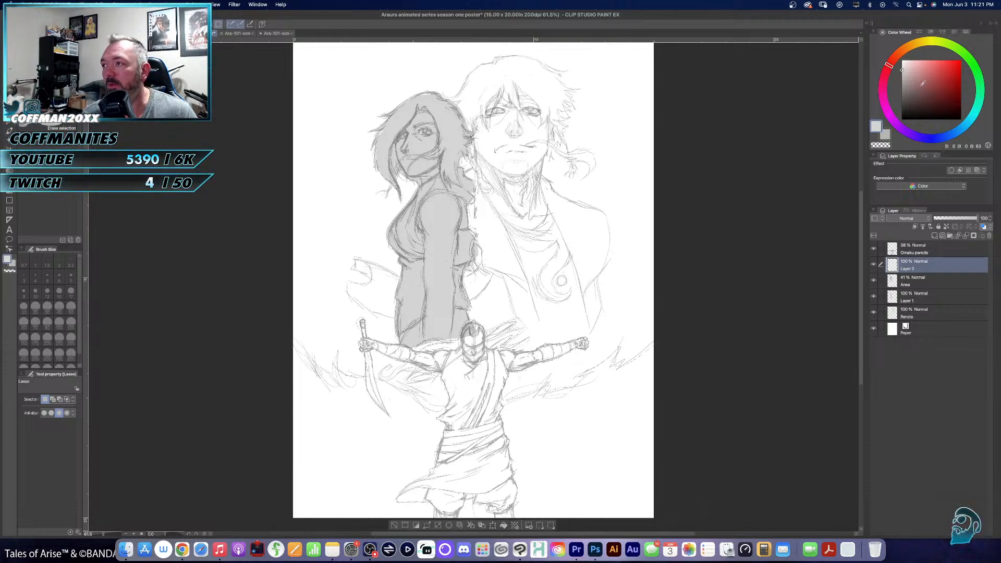
left_click_drag(902, 73, 901, 84)
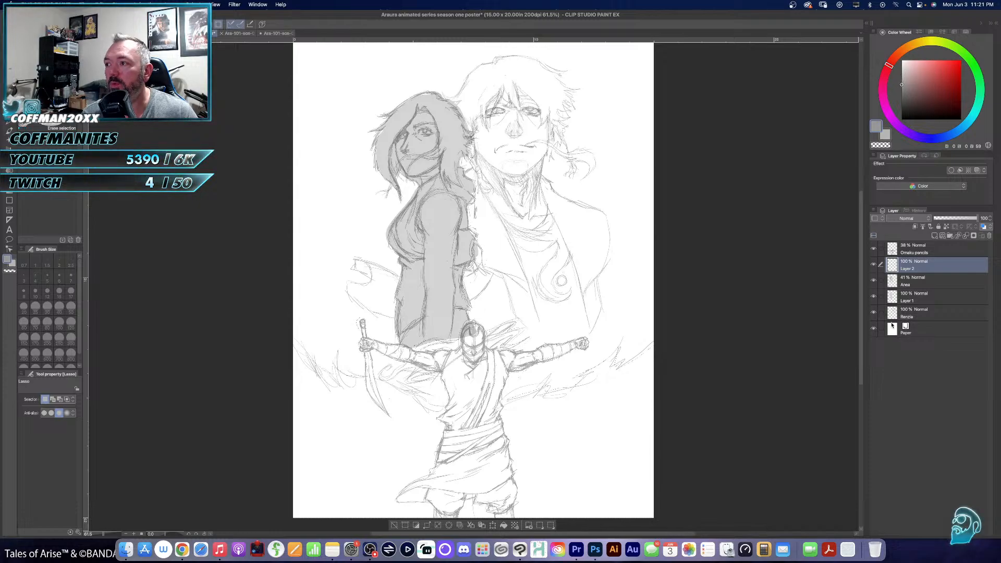
left_click(935, 236)
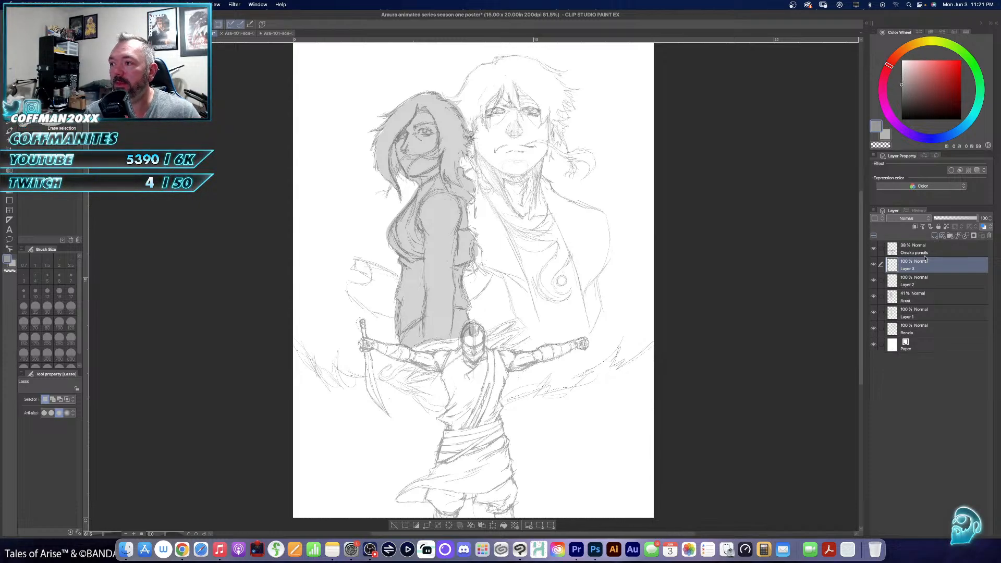
key("super+z")
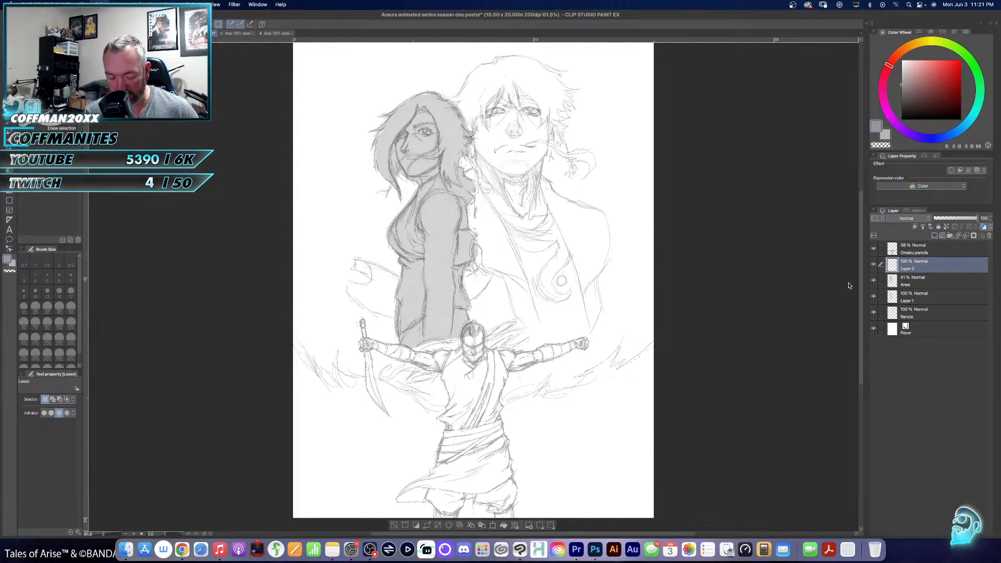
left_click(504, 525)
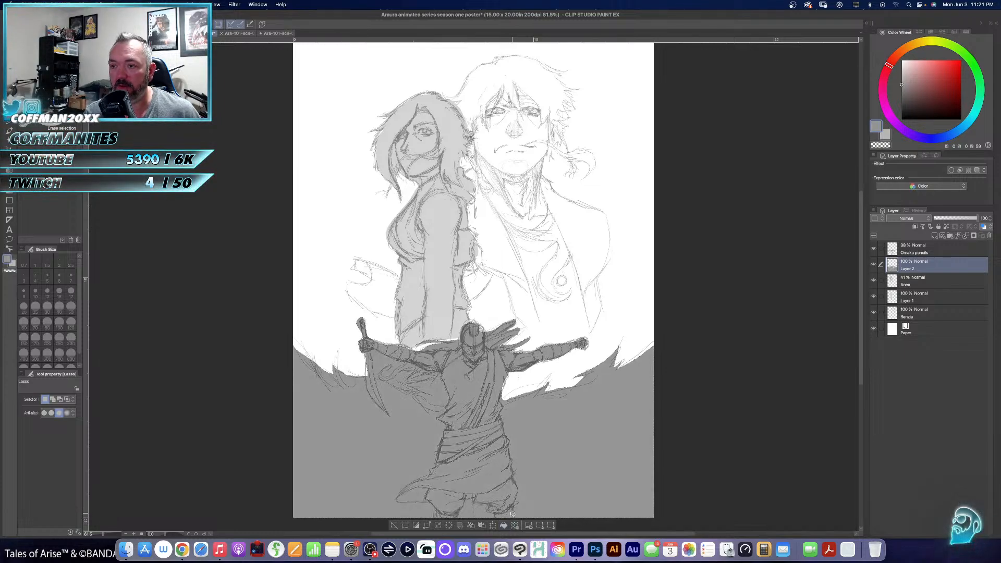
key("super+d")
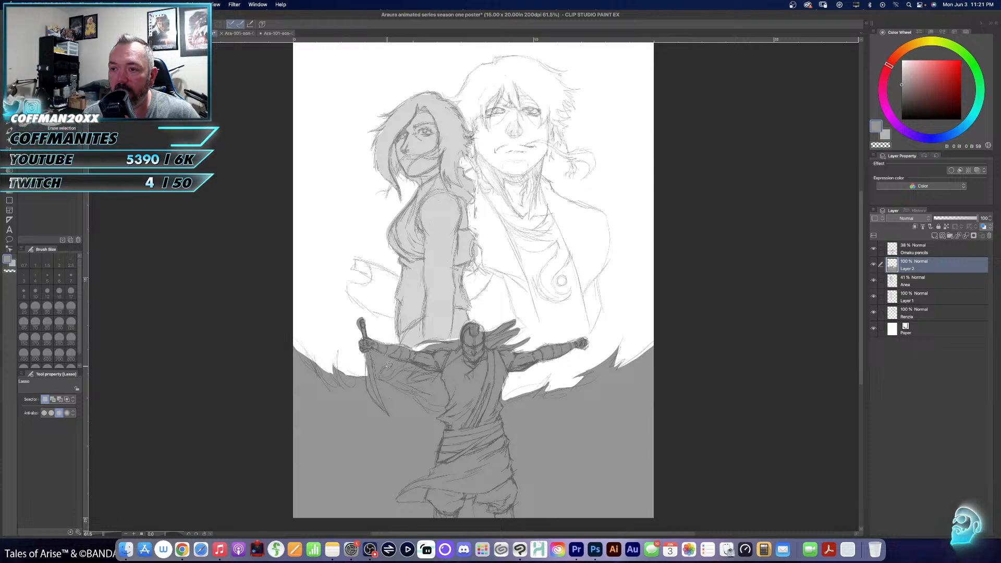
- Lasso the open gaps between the warrior's sword, arm and flowing cloth and delete the grey fill inside them
left_click_drag(388, 365, 387, 366)
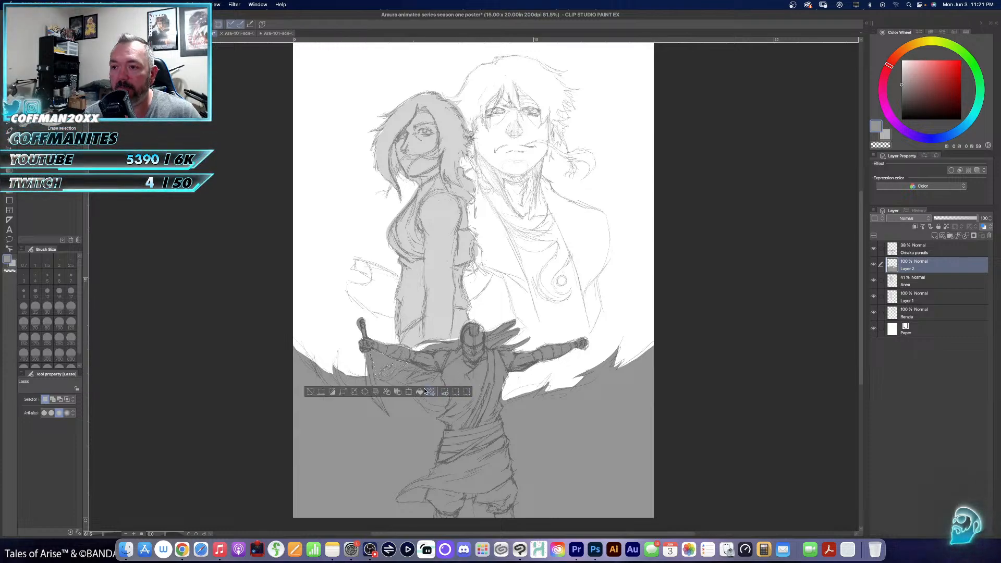
left_click(365, 392)
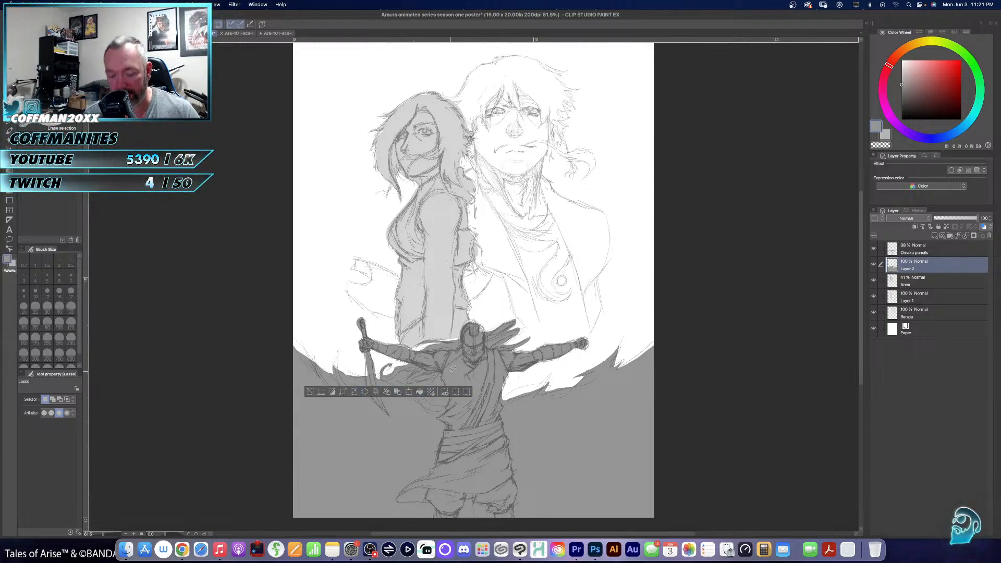
key("super+d")
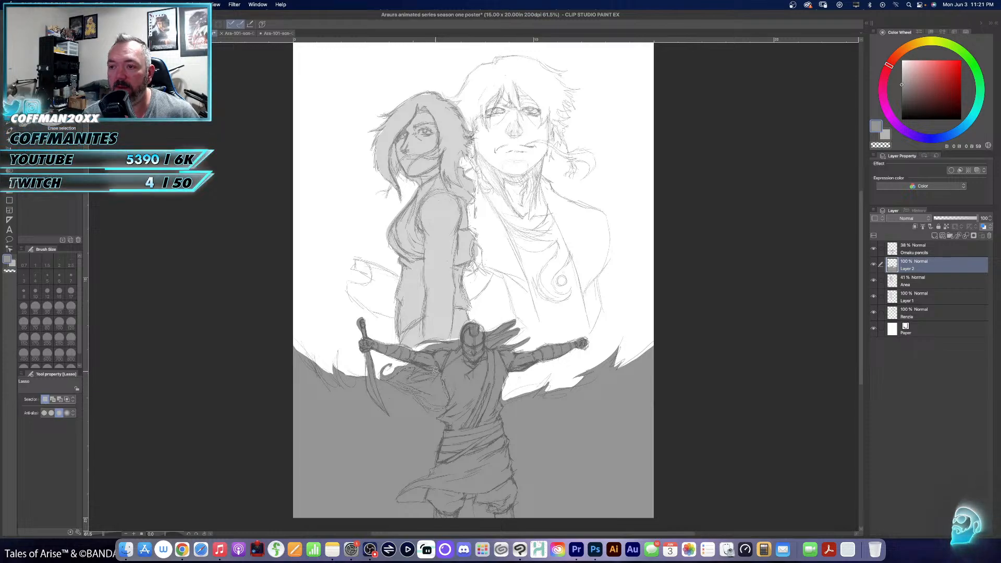
mouse_move(422, 379)
left_mouse_down()
mouse_move(412, 380)
mouse_move(420, 362)
left_mouse_up()
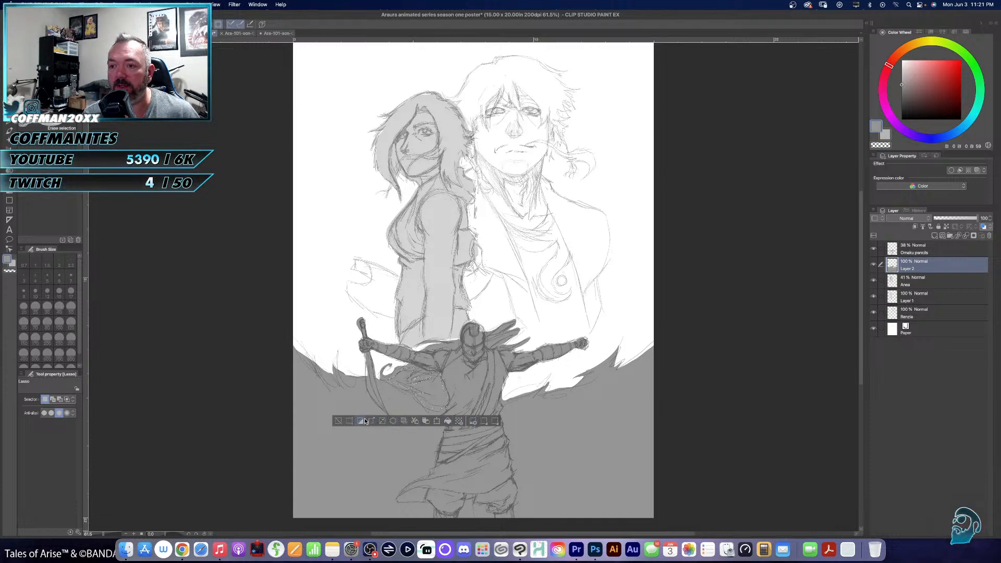
left_click(392, 421)
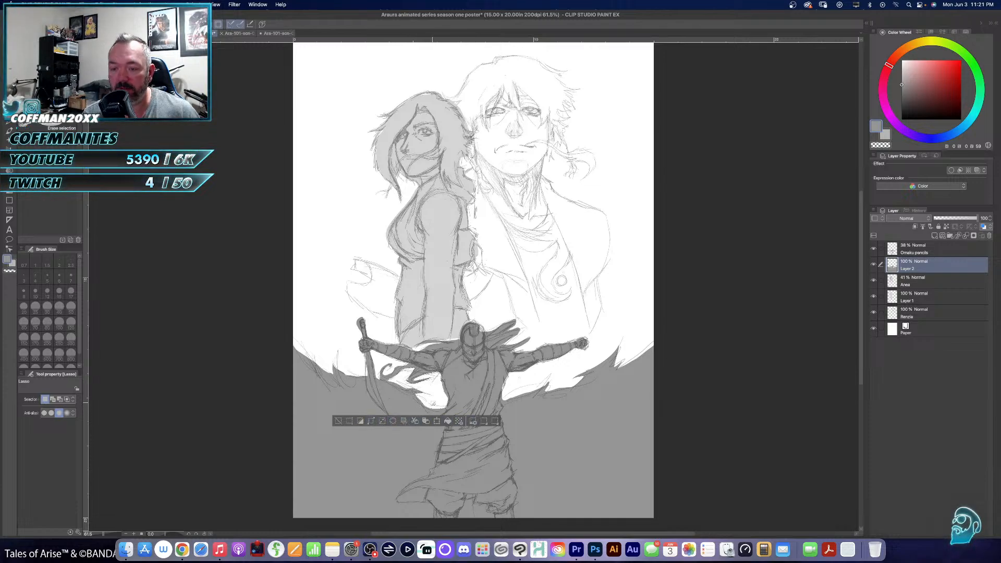
- Lasso the leftover grey between the warrior's flowing strands beside his head, delete it, and clear the selections
key("super+d")
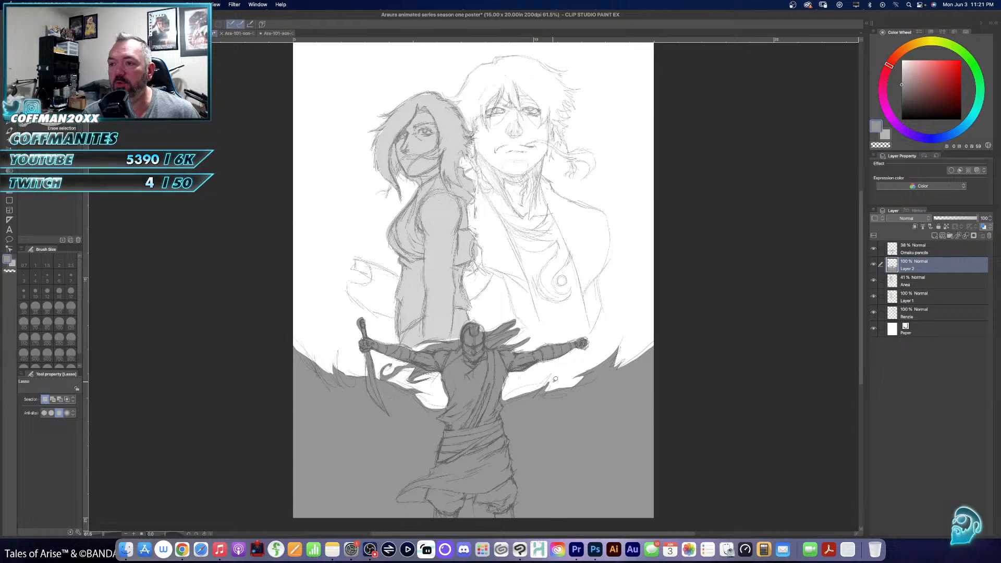
key("super+space")
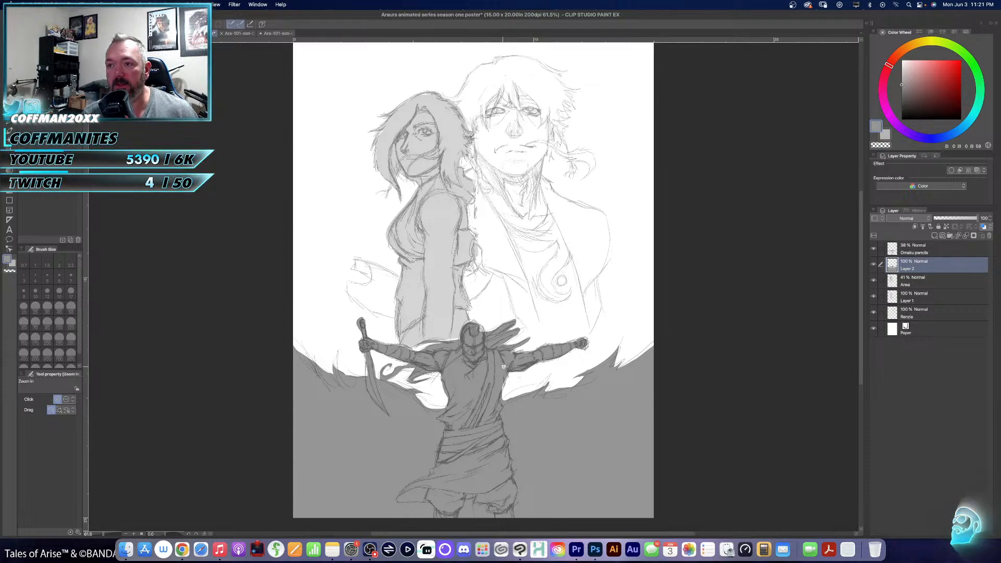
left_click(504, 368, "super")
left_click(503, 372, "super")
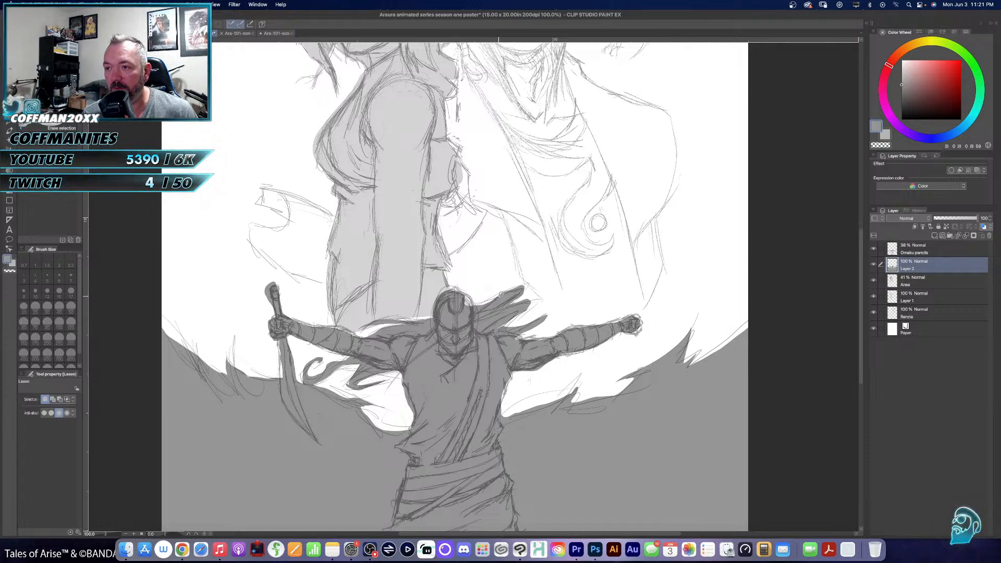
left_click_drag(467, 303, 472, 306)
left_click(502, 338)
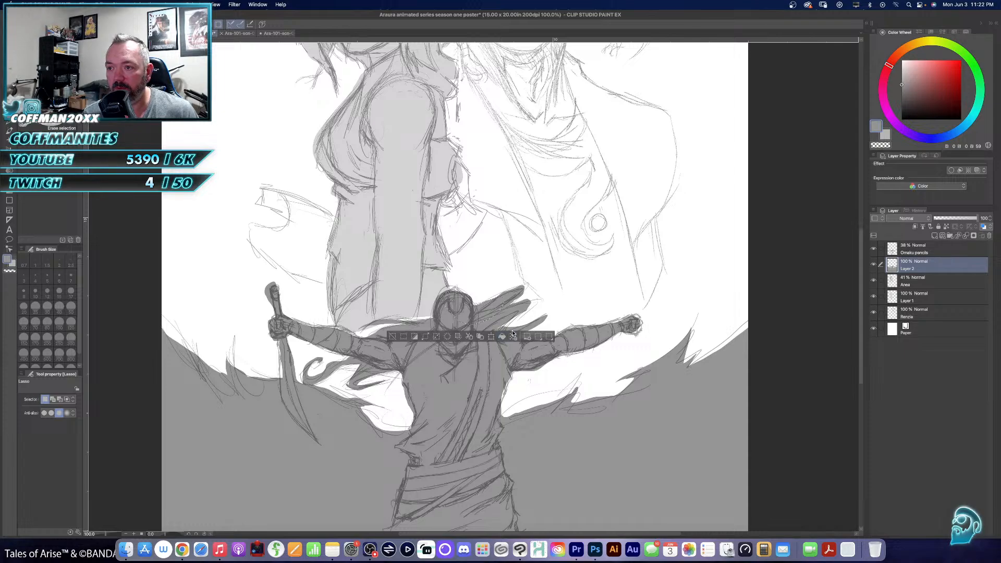
key("super+d")
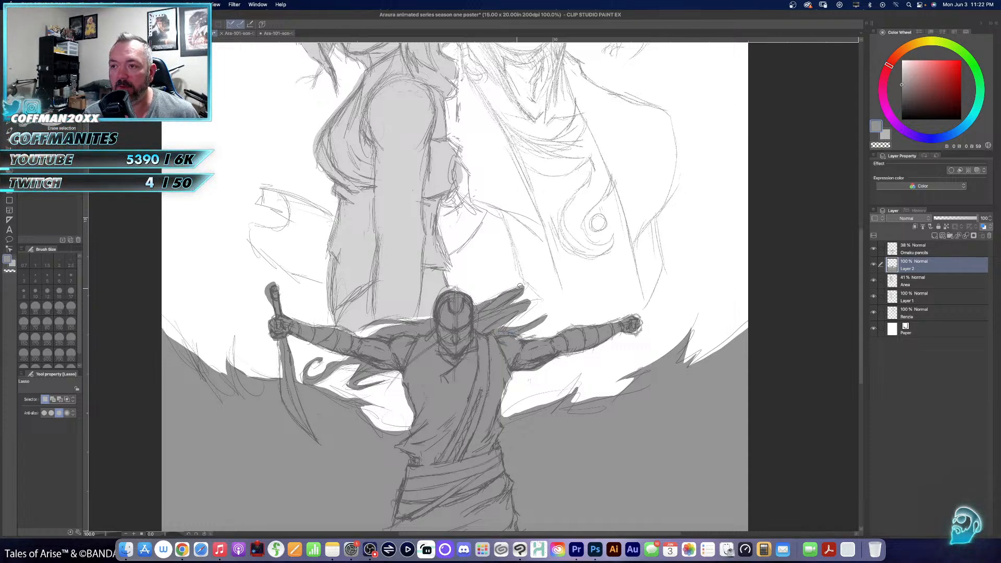
mouse_move(520, 286)
left_mouse_down()
mouse_move(493, 278)
mouse_move(498, 284)
left_mouse_up()
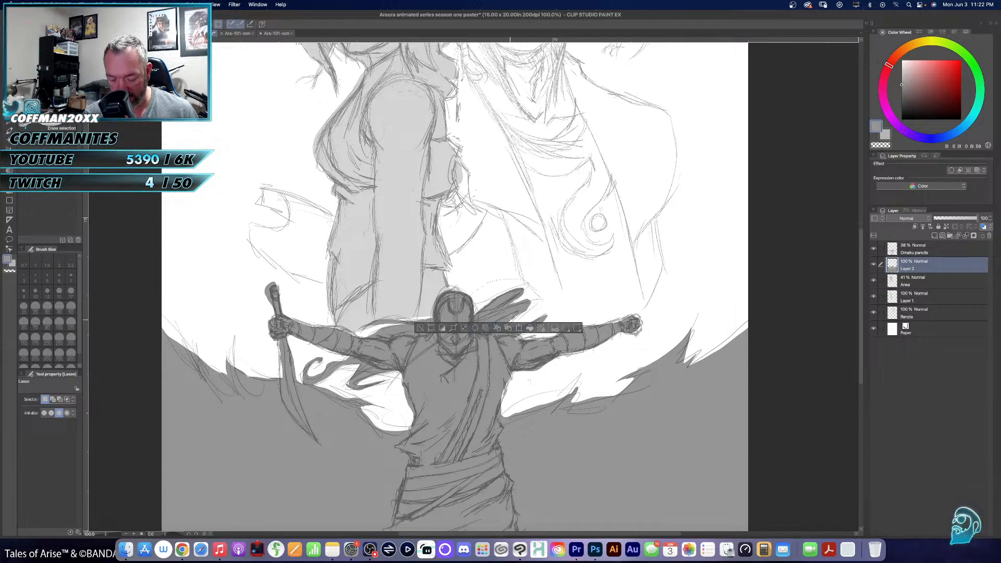
left_click(511, 319)
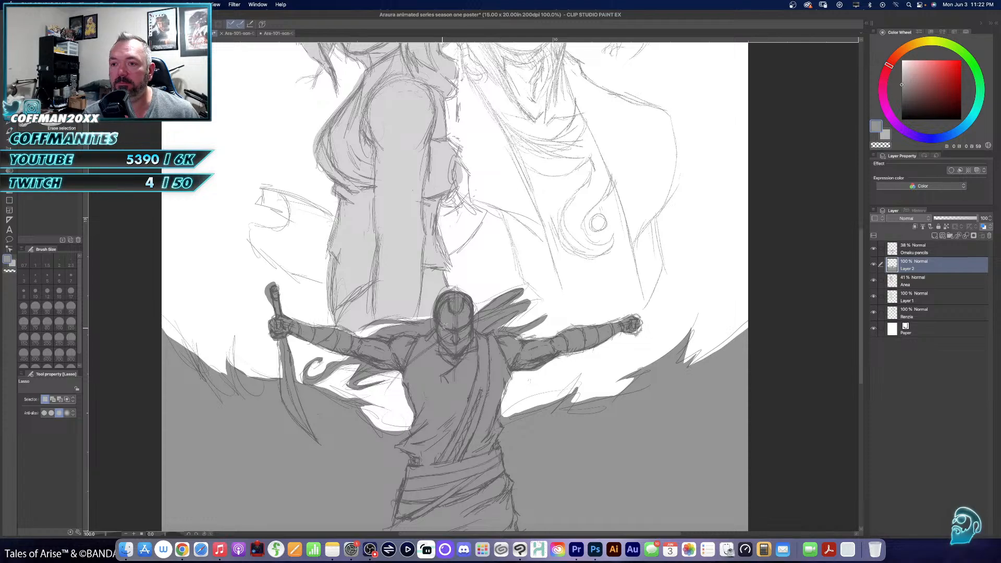
key("super+0")
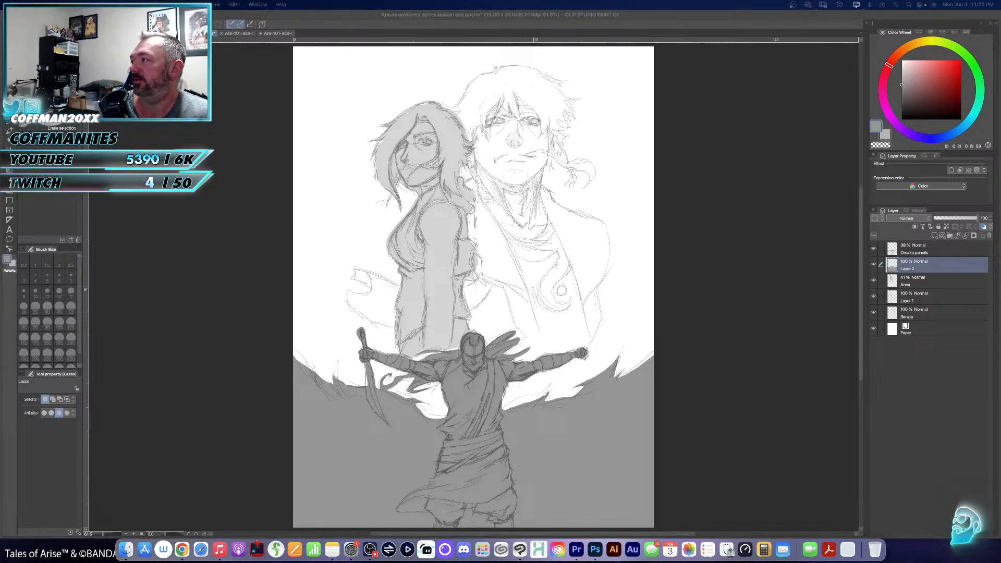
key("super+Tab")
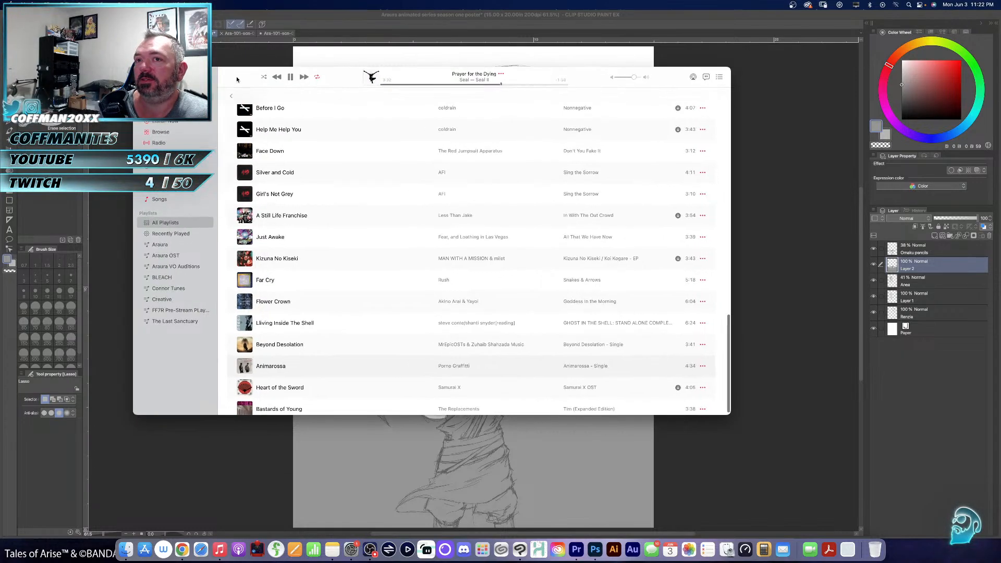
key("super+Tab")
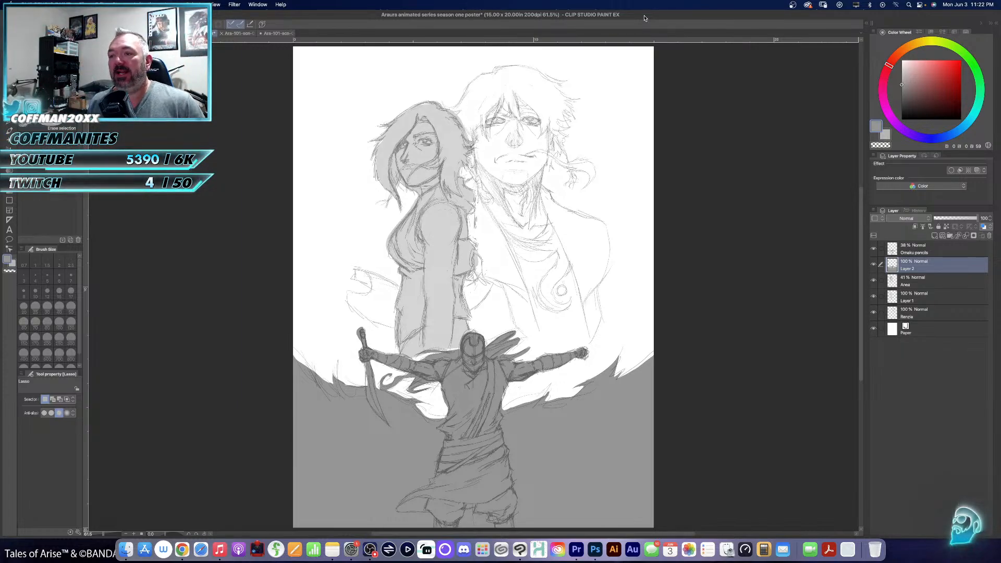
- Select Renzo's sketch layer and hide Omaku pencils, Layer 2, Area and Layer 1 to isolate his portrait
left_click(509, 150, "super")
left_click(509, 149, "super")
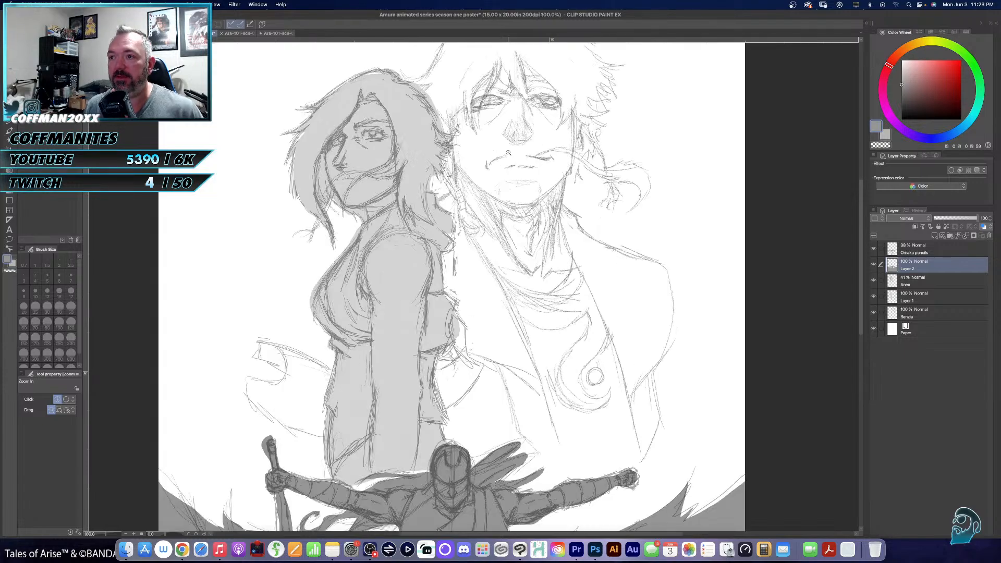
left_click(509, 150, "super")
left_click_drag(554, 178, 450, 309)
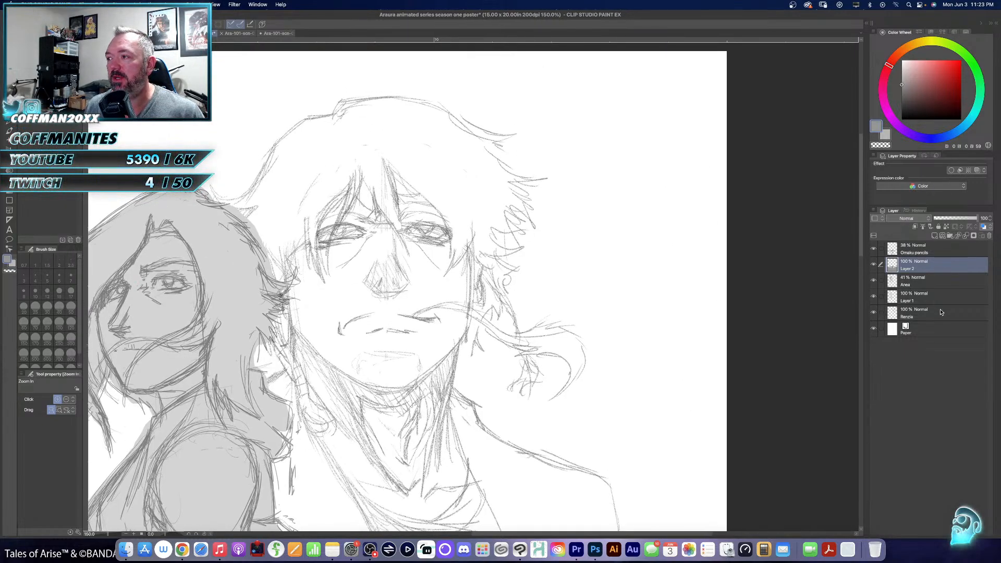
left_click(912, 314)
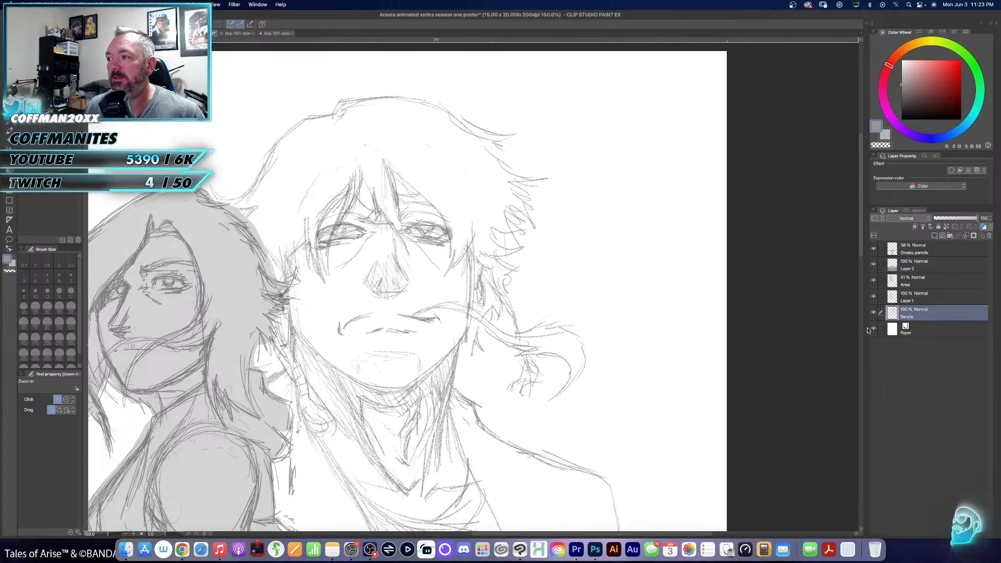
left_click_drag(873, 250, 870, 295)
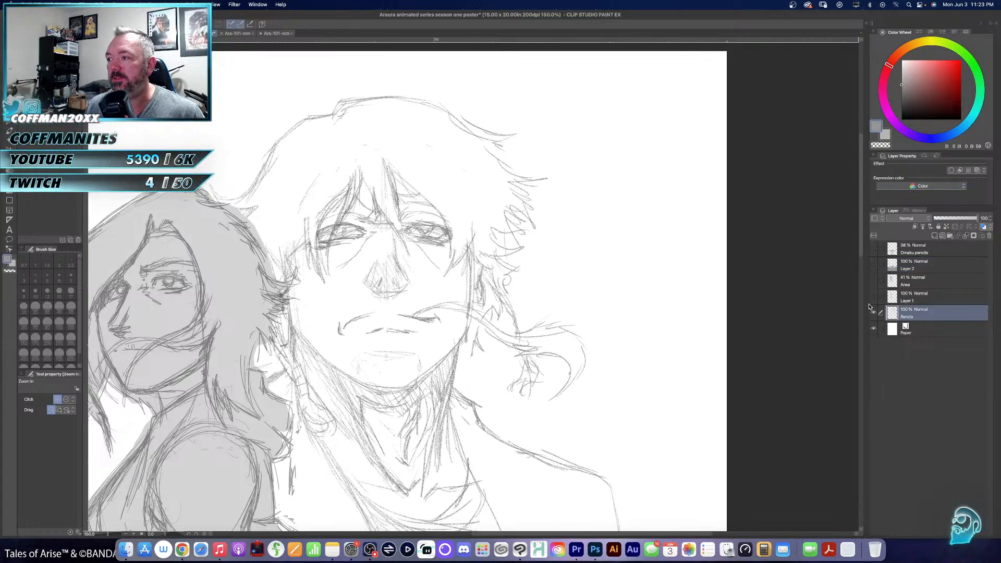
- Add a new layer above Renzo's sketch, fade the sketch to 54% opacity, and set up a black Pencil on the new layer
left_click(935, 236)
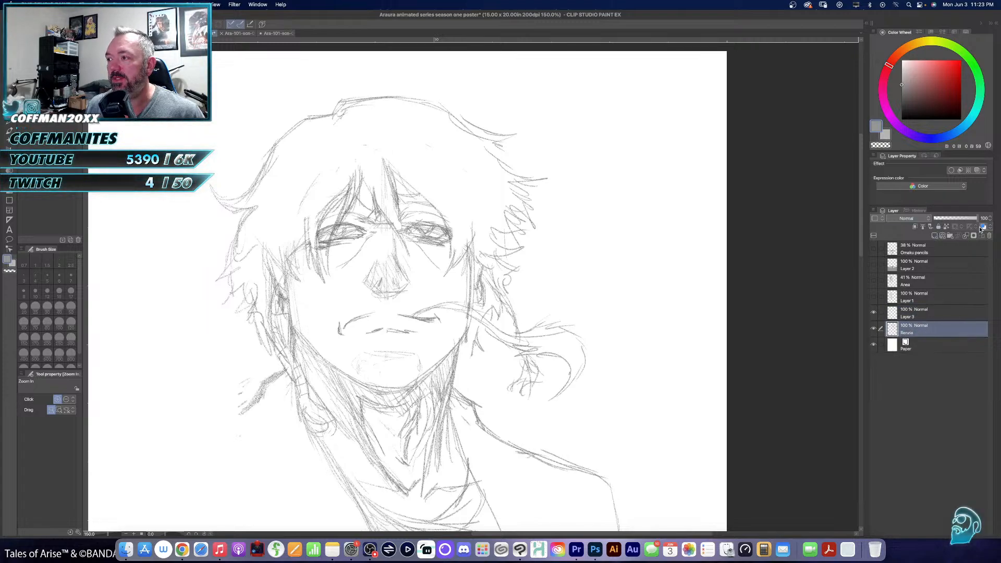
left_click(957, 220)
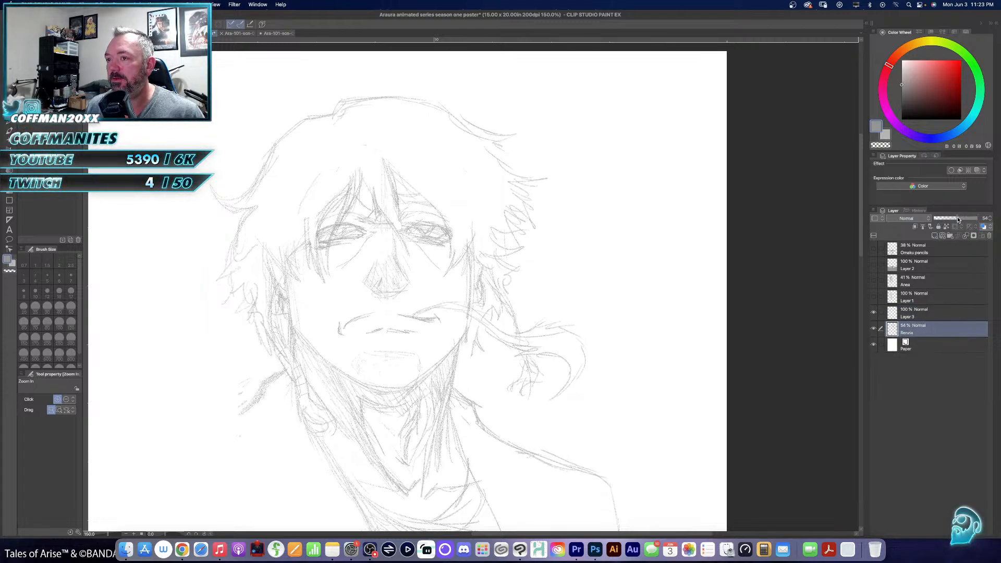
left_click(928, 313)
left_click_drag(902, 86, 883, 124)
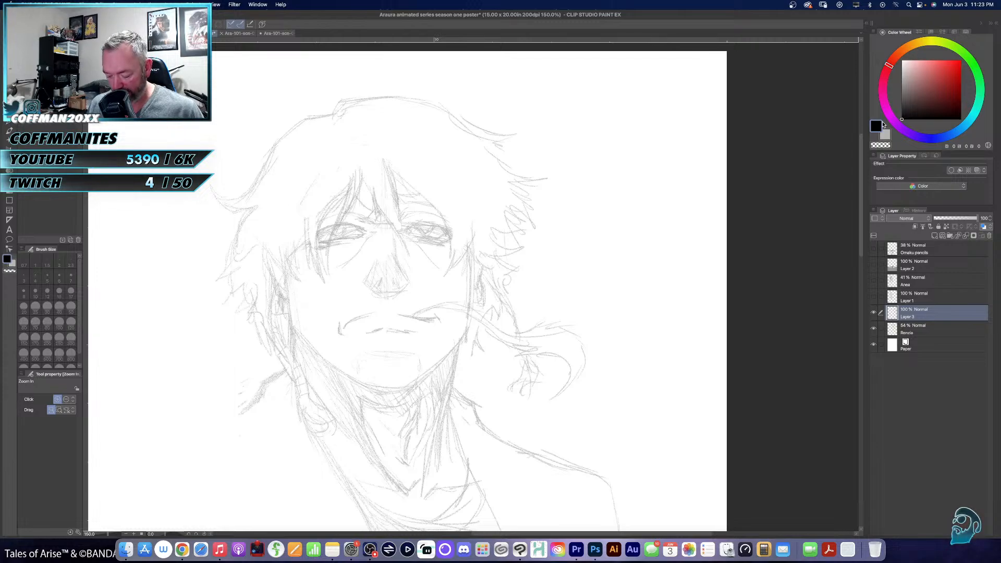
key("p")
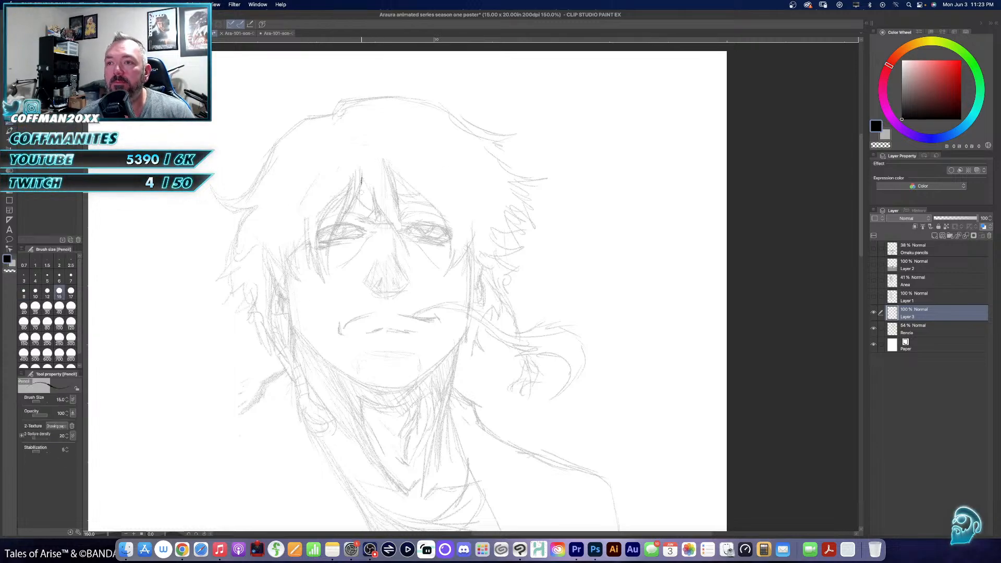
left_click_drag(361, 180, 333, 261)
key("ctrl+z")
key("ctrl+z")
key("ctrl+z")
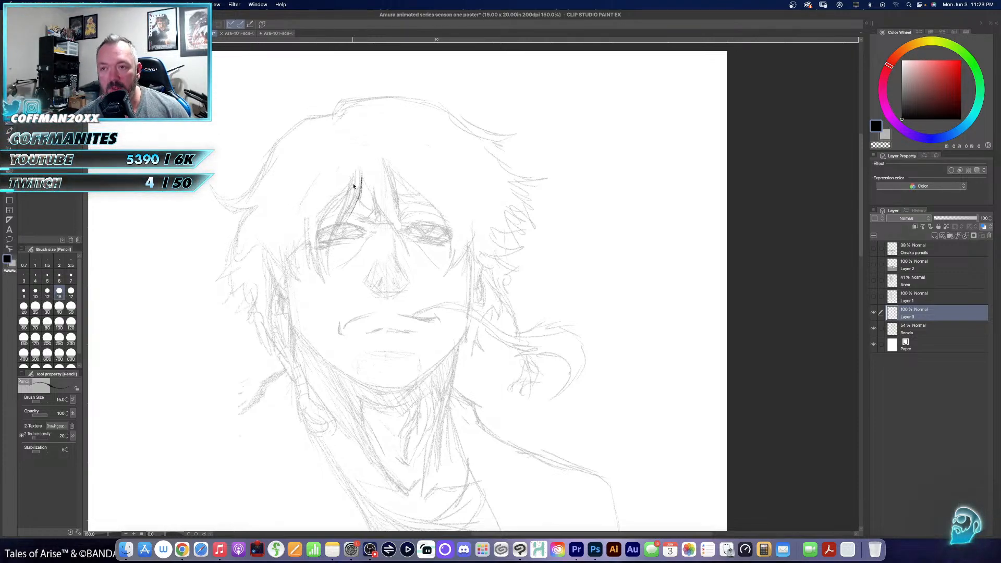
- Pencil the long, curved fringe strands falling across the eye on the left of Renzo's face, following the faded sketch
mouse_move(361, 179)
left_mouse_down()
mouse_move(336, 224)
mouse_move(329, 269)
left_mouse_up()
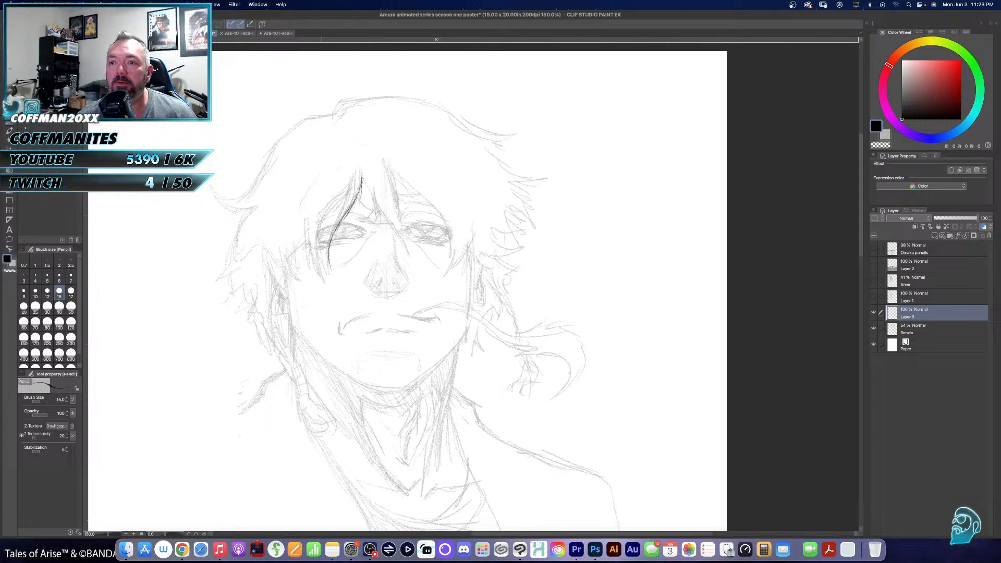
mouse_move(305, 228)
left_mouse_down()
mouse_move(313, 265)
mouse_move(331, 286)
left_mouse_up()
left_click_drag(318, 249, 326, 272)
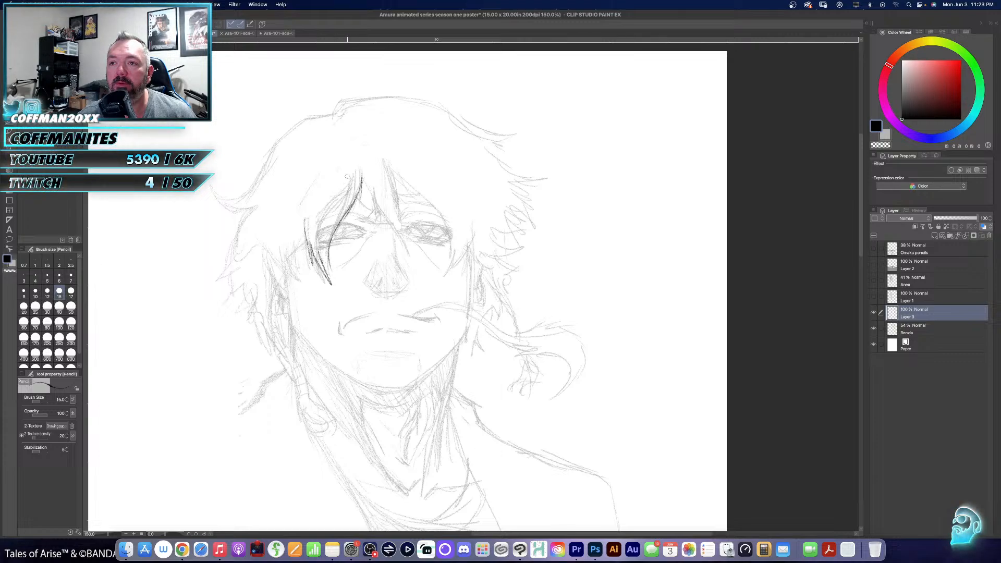
left_click_drag(347, 178, 329, 269)
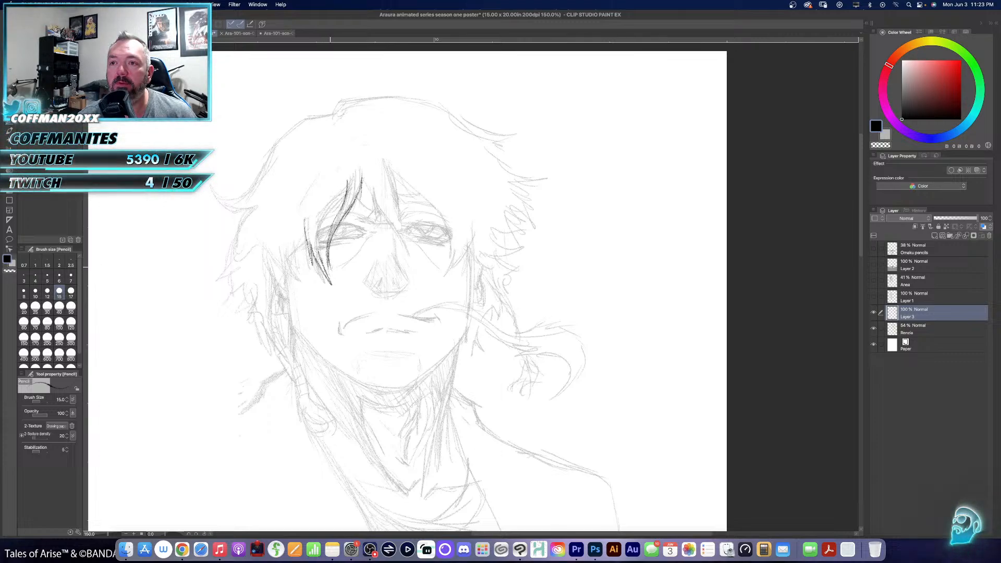
mouse_move(336, 202)
left_mouse_down()
mouse_move(316, 247)
mouse_move(327, 274)
left_mouse_up()
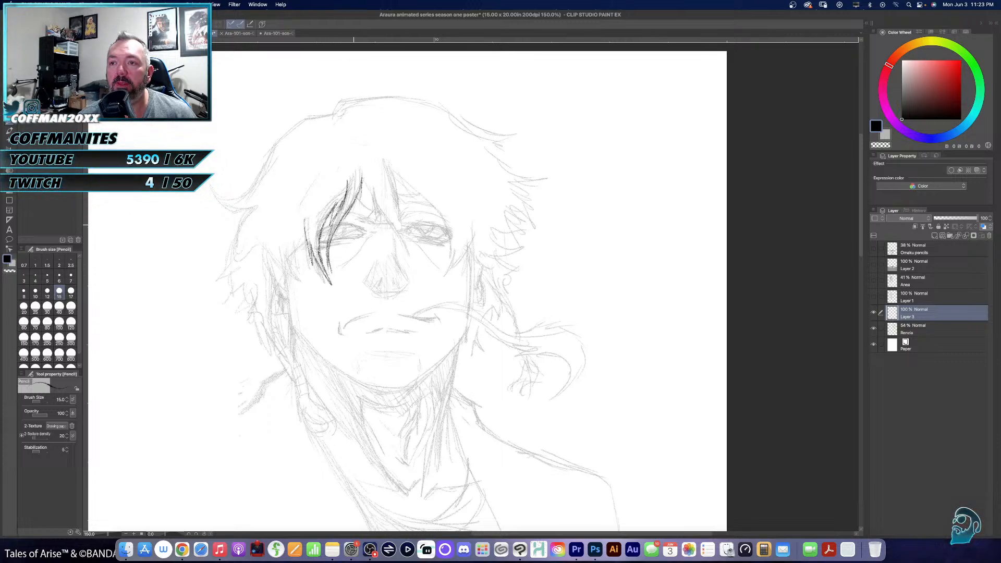
- Pencil the pointed fringe strands over Renzo's nose bridge and right-hand eye, continuing to the hair tips beside the temple
left_click_drag(431, 247, 421, 237)
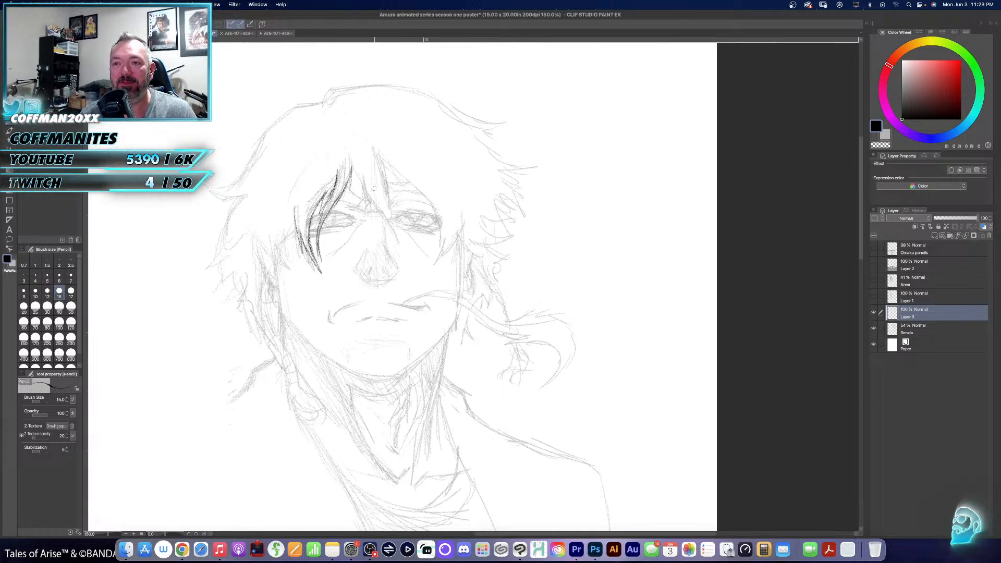
left_click_drag(351, 168, 342, 197)
mouse_move(350, 163)
left_mouse_down()
mouse_move(366, 210)
mouse_move(373, 199)
mouse_move(406, 241)
left_mouse_up()
key("super+z")
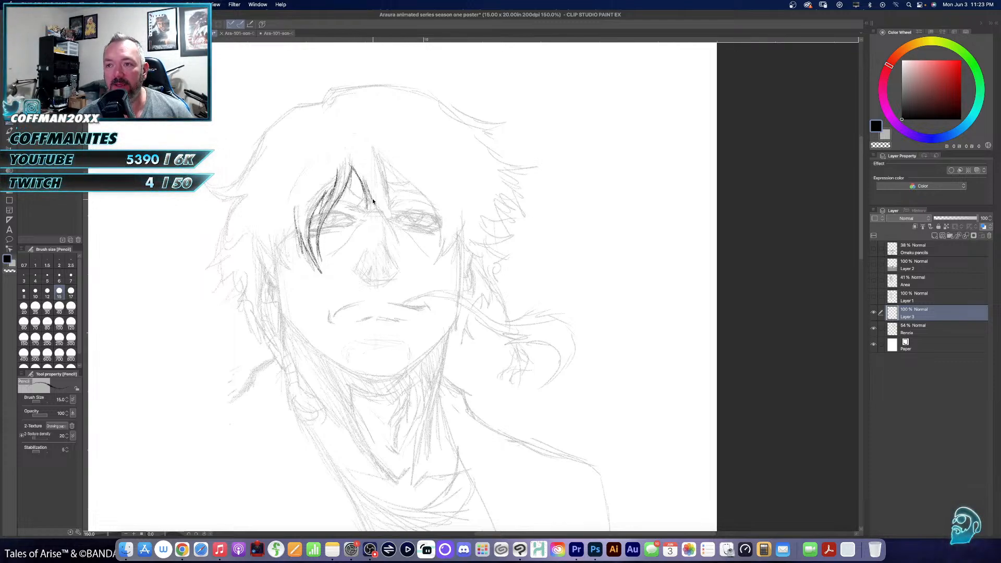
left_click_drag(371, 200, 400, 244)
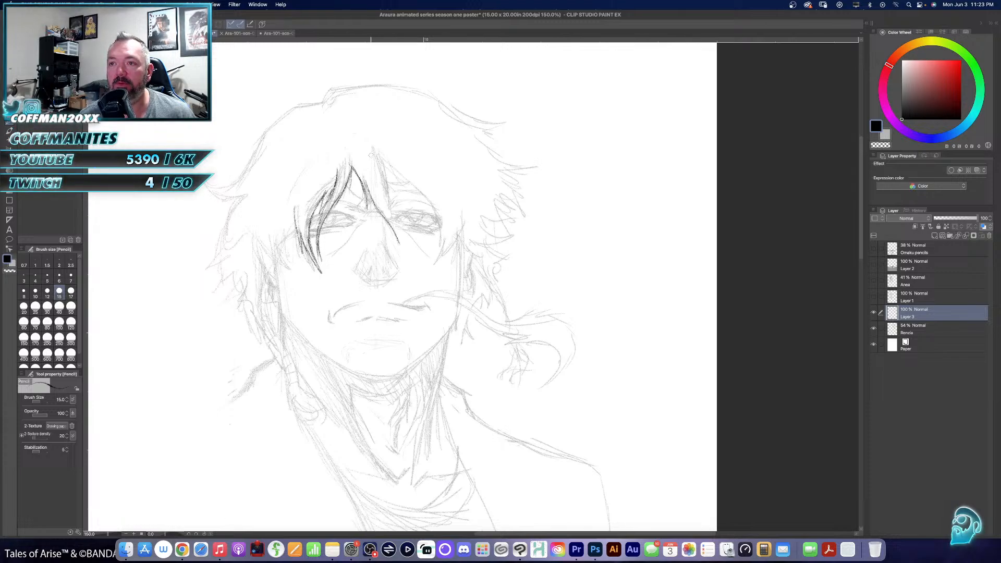
left_click_drag(377, 149, 403, 249)
mouse_move(373, 202)
left_mouse_down()
mouse_move(368, 223)
mouse_move(369, 211)
left_mouse_up()
mouse_move(380, 155)
left_mouse_down()
mouse_move(412, 198)
mouse_move(433, 203)
mouse_move(443, 220)
mouse_move(440, 265)
mouse_move(451, 242)
mouse_move(442, 258)
left_mouse_up()
mouse_move(463, 223)
left_mouse_down()
mouse_move(457, 260)
mouse_move(474, 248)
mouse_move(486, 255)
left_mouse_up()
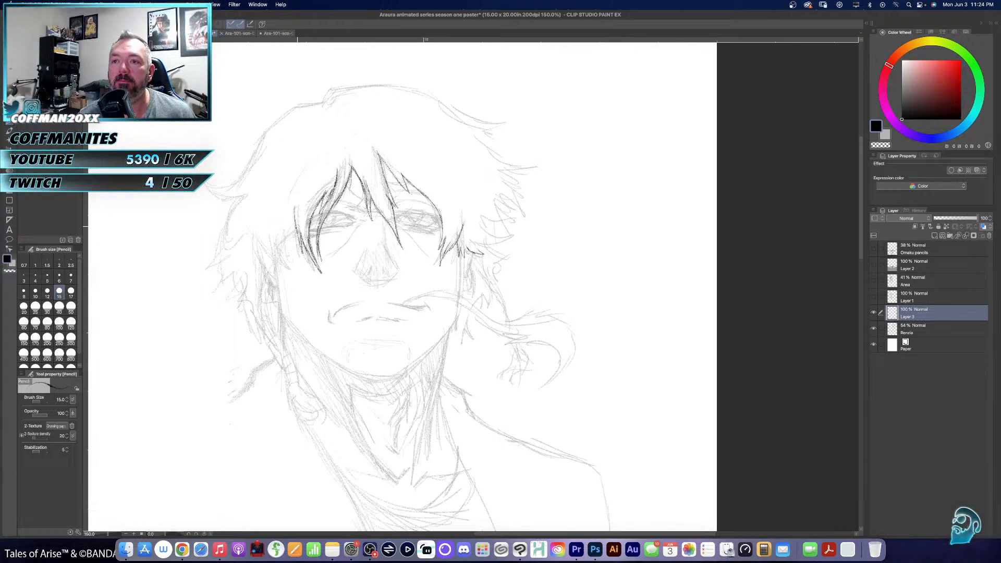
- Outline the left-hand side of Renzo's hair from crown to jagged tips, along with the ear and jawline below it
mouse_move(296, 224)
left_mouse_down()
mouse_move(280, 260)
mouse_move(264, 267)
mouse_move(294, 265)
mouse_move(283, 250)
left_mouse_up()
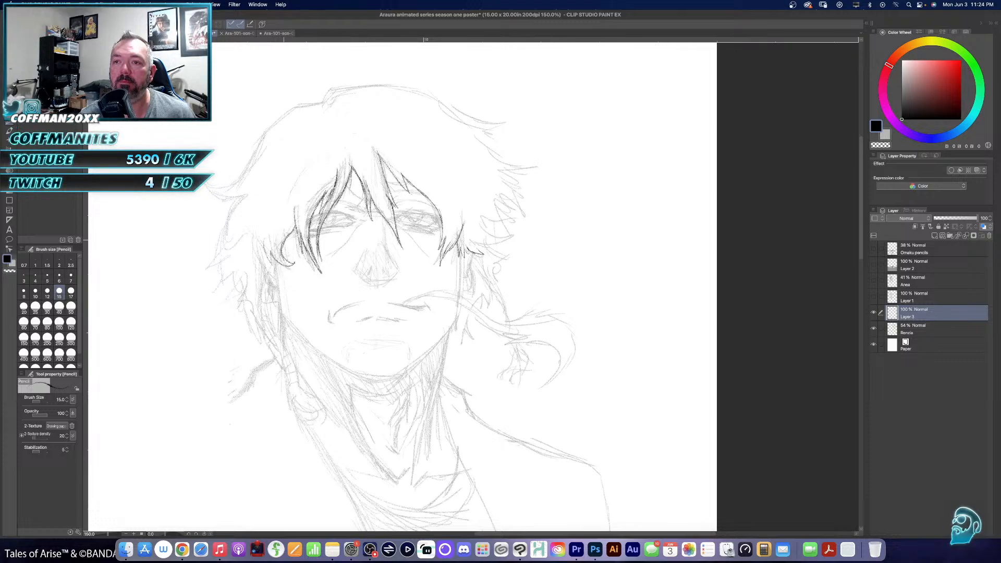
mouse_move(324, 102)
left_mouse_down()
mouse_move(296, 107)
mouse_move(263, 133)
mouse_move(247, 172)
left_mouse_up()
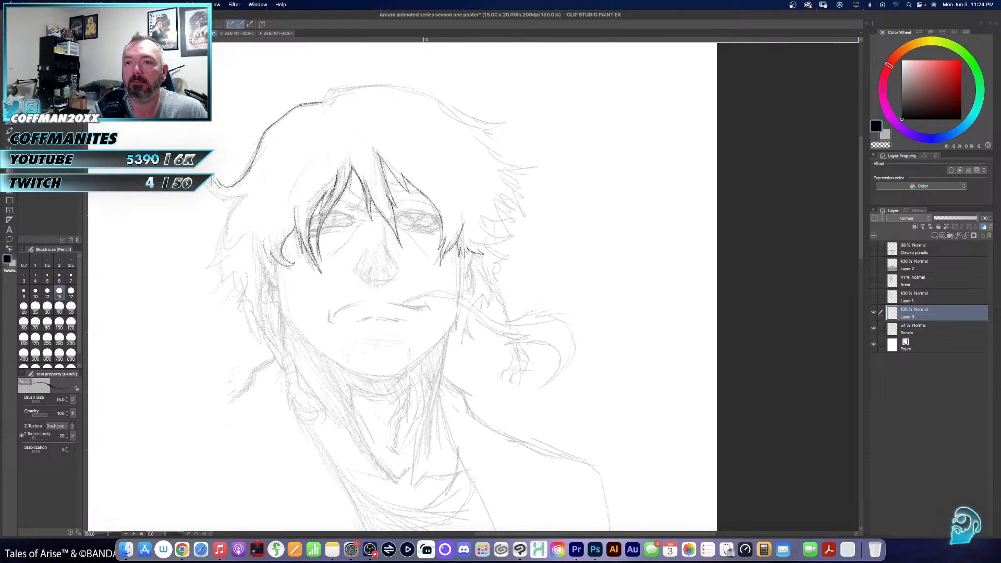
mouse_move(211, 181)
left_mouse_down()
mouse_move(223, 204)
mouse_move(211, 248)
mouse_move(222, 254)
mouse_move(209, 267)
mouse_move(230, 267)
mouse_move(226, 281)
left_mouse_up()
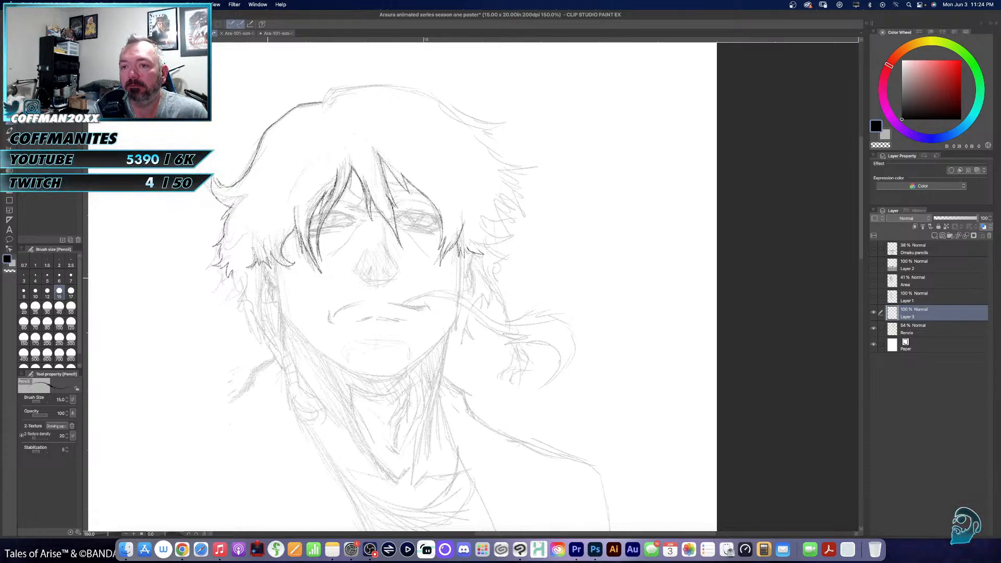
mouse_move(270, 277)
left_mouse_down()
mouse_move(264, 287)
mouse_move(287, 319)
mouse_move(331, 357)
mouse_move(369, 378)
mouse_move(401, 375)
left_mouse_up()
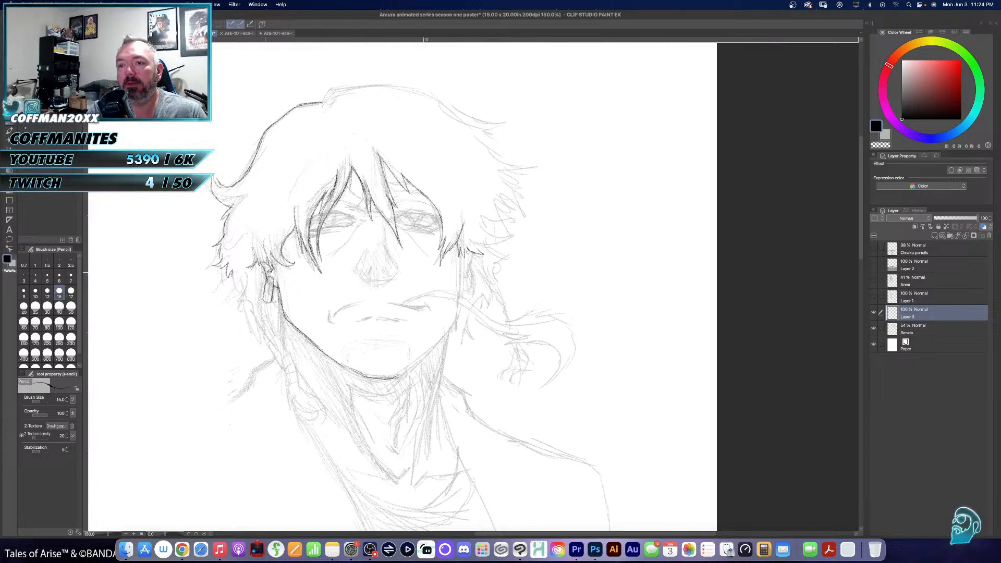
- Pencil the strands hanging below Renzo's ear, undo the first bead strokes, and redraw the beads alongside his neck
left_click_drag(261, 295, 269, 336)
mouse_move(270, 302)
left_mouse_down()
mouse_move(281, 359)
mouse_move(296, 373)
left_mouse_up()
left_click_drag(290, 354, 296, 368)
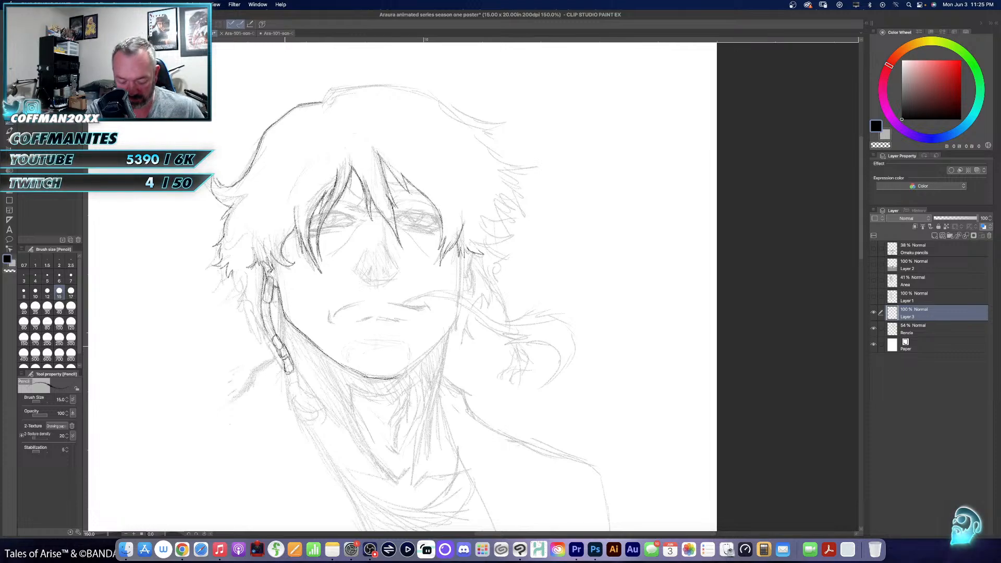
key("super+z")
key("super+z")
key("super+z")
key("super+z")
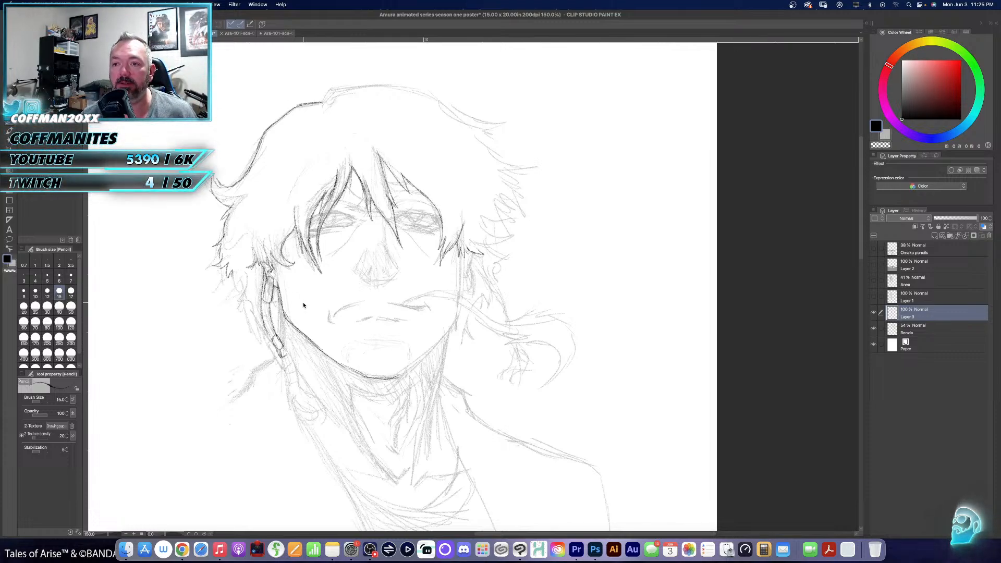
key("super+z")
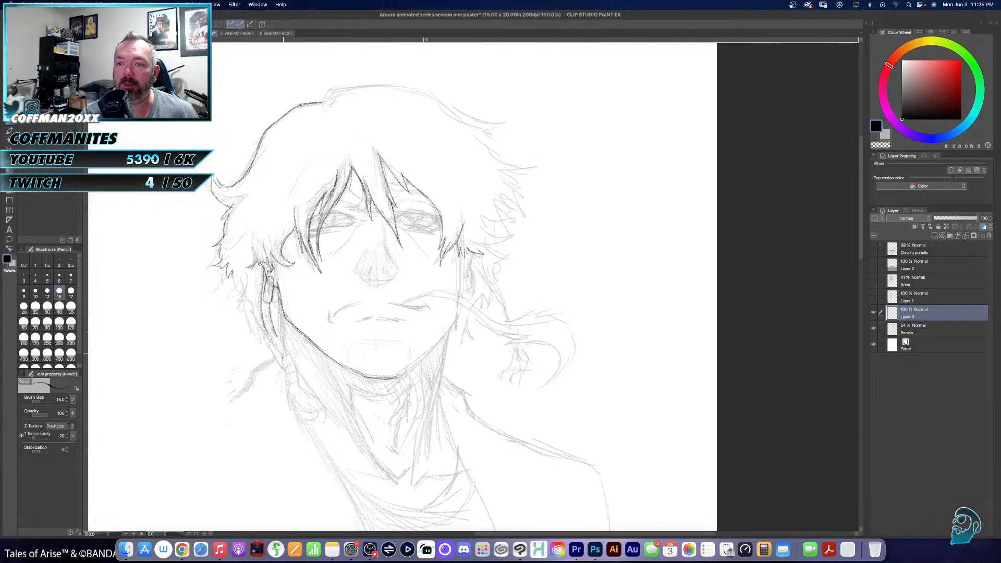
mouse_move(283, 362)
left_mouse_down()
mouse_move(289, 371)
mouse_move(295, 362)
mouse_move(300, 383)
mouse_move(286, 388)
mouse_move(299, 383)
mouse_move(287, 371)
left_mouse_up()
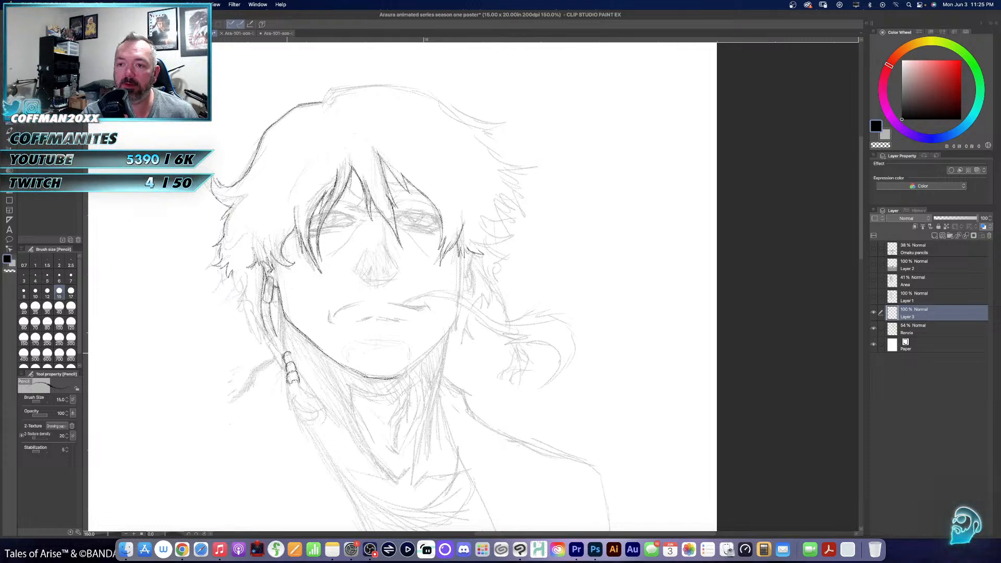
- Pencil the braid segments from below Renzo's ear down past the beads, ending in a curled tip beside his neck
left_click_drag(268, 339, 290, 353)
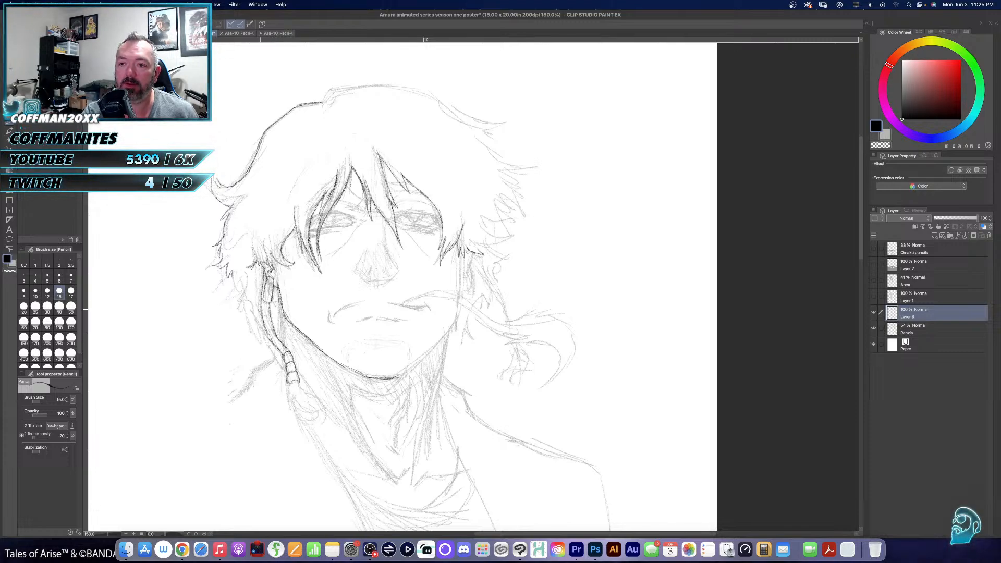
left_click_drag(268, 296, 264, 332)
mouse_move(277, 327)
left_mouse_down()
mouse_move(264, 337)
mouse_move(280, 343)
left_mouse_up()
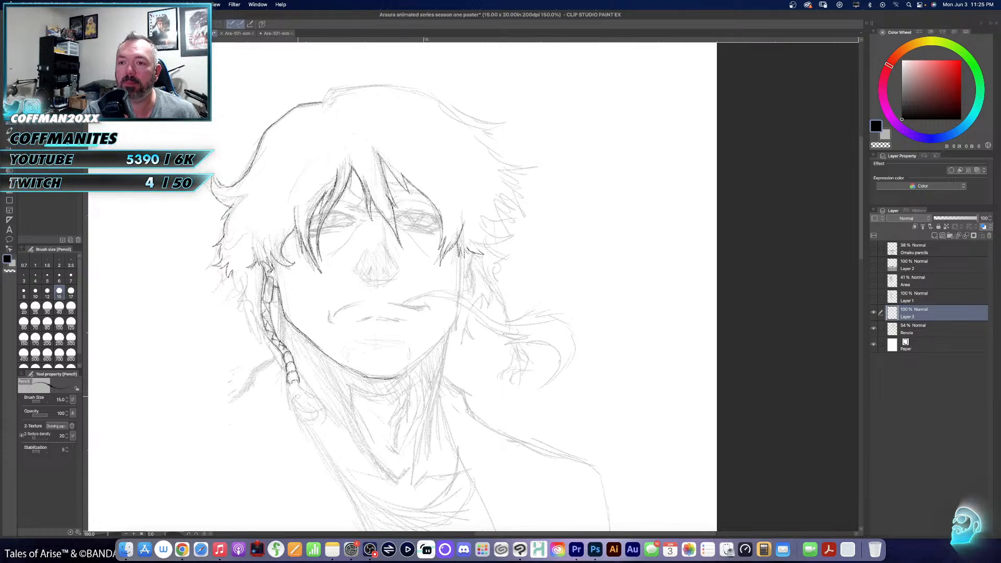
mouse_move(291, 382)
left_mouse_down()
mouse_move(294, 407)
mouse_move(313, 410)
mouse_move(306, 419)
mouse_move(329, 423)
left_mouse_up()
mouse_move(298, 382)
left_mouse_down()
mouse_move(330, 417)
mouse_move(316, 430)
mouse_move(323, 405)
left_mouse_up()
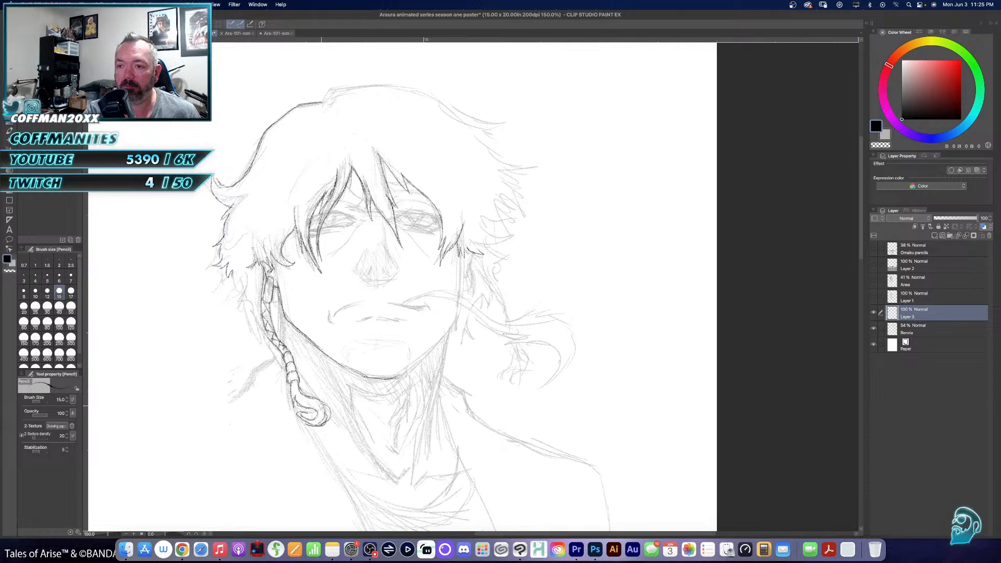
- Outline the hair tips behind the braid, the central fringe roots, and the hair's contour from crown to jagged right-hand tips
mouse_move(231, 271)
left_mouse_down()
mouse_move(247, 298)
mouse_move(233, 307)
mouse_move(262, 334)
left_mouse_up()
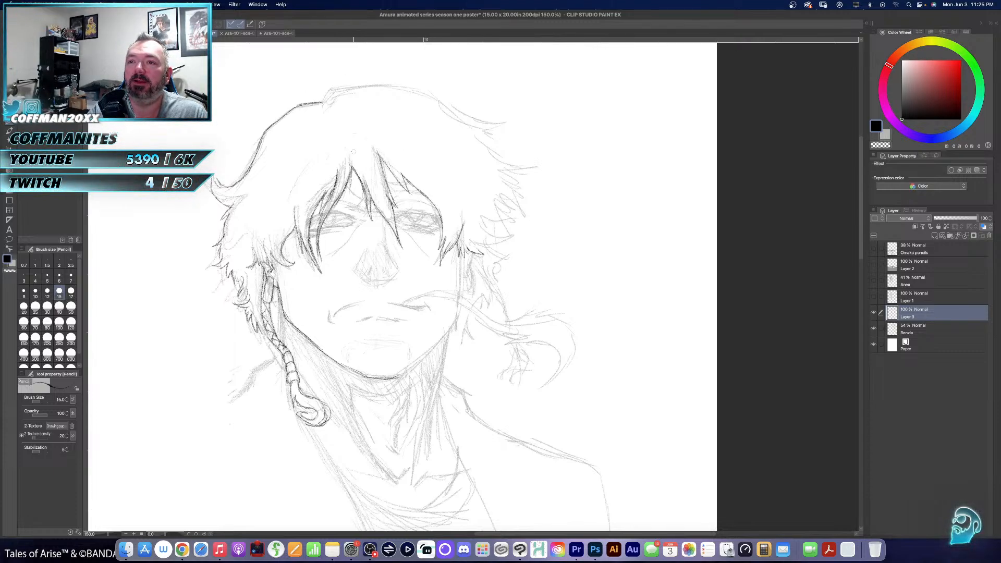
left_click_drag(354, 152, 382, 206)
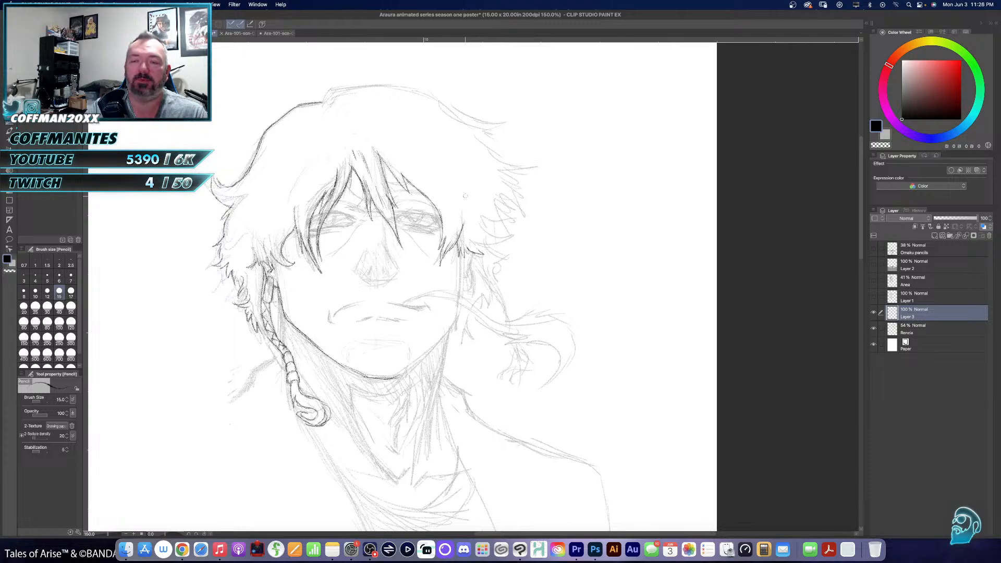
mouse_move(318, 103)
left_mouse_down()
mouse_move(345, 79)
mouse_move(331, 85)
mouse_move(400, 85)
mouse_move(363, 82)
mouse_move(455, 100)
mouse_move(413, 87)
mouse_move(462, 116)
mouse_move(433, 103)
mouse_move(507, 122)
mouse_move(483, 127)
mouse_move(496, 156)
mouse_move(535, 161)
mouse_move(518, 180)
mouse_move(529, 210)
mouse_move(483, 229)
mouse_move(513, 238)
mouse_move(484, 249)
left_mouse_up()
left_click_drag(512, 245, 485, 260)
left_click_drag(502, 252, 489, 257)
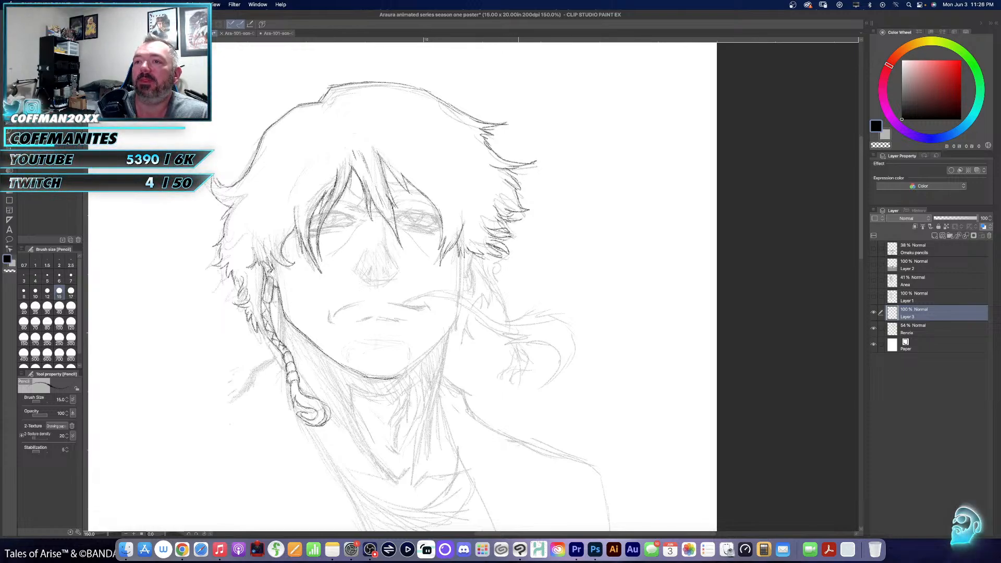
- Add short interior strand lines flowing from the crown down the left-hand side of Renzo's hair
mouse_move(327, 112)
left_mouse_down()
mouse_move(312, 120)
mouse_move(311, 161)
left_mouse_up()
left_click_drag(313, 161, 305, 184)
left_click_drag(310, 180, 301, 208)
mouse_move(288, 147)
left_mouse_down()
mouse_move(273, 170)
mouse_move(270, 220)
left_mouse_up()
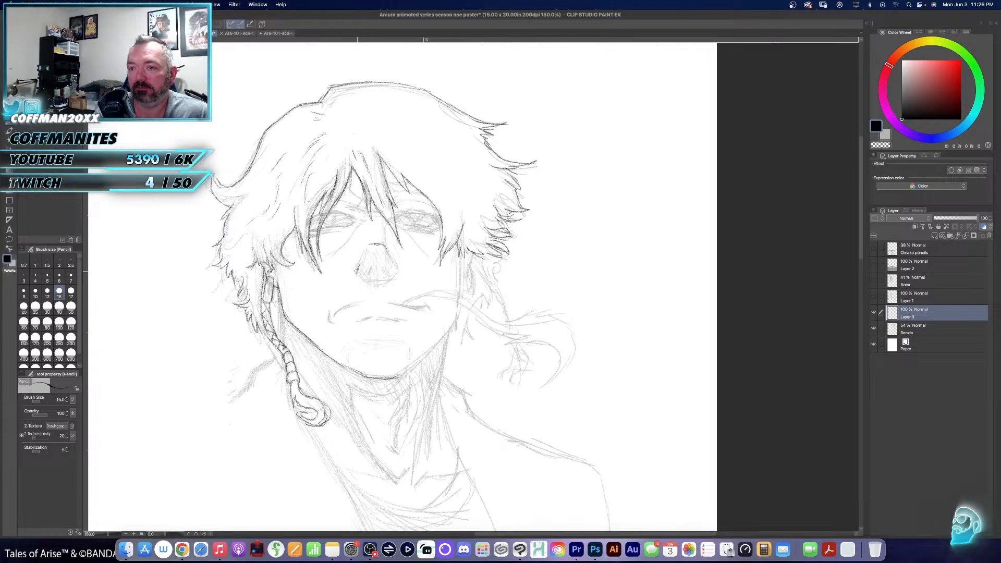
- Outline and hatch the nose, and pencil the diagonal crease beneath each of Renzo's eyes
mouse_move(357, 270)
left_mouse_down()
mouse_move(371, 280)
mouse_move(369, 264)
mouse_move(396, 251)
left_mouse_up()
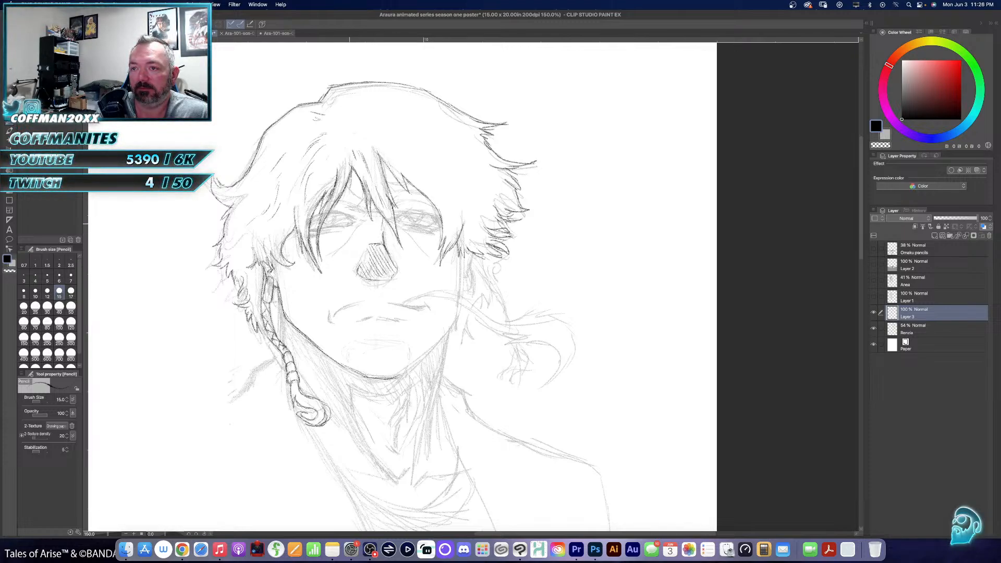
left_click_drag(361, 218, 332, 254)
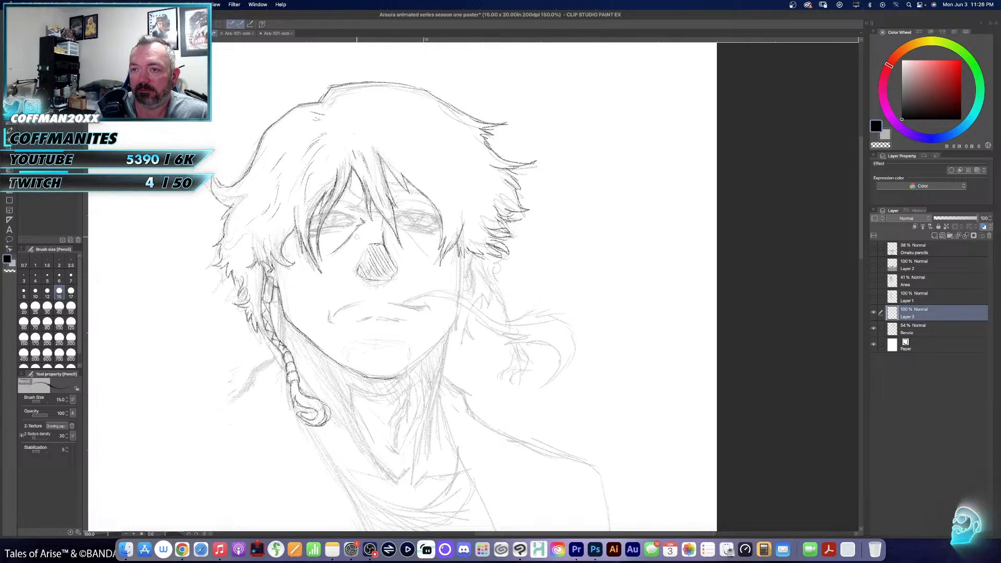
left_click_drag(398, 224, 427, 252)
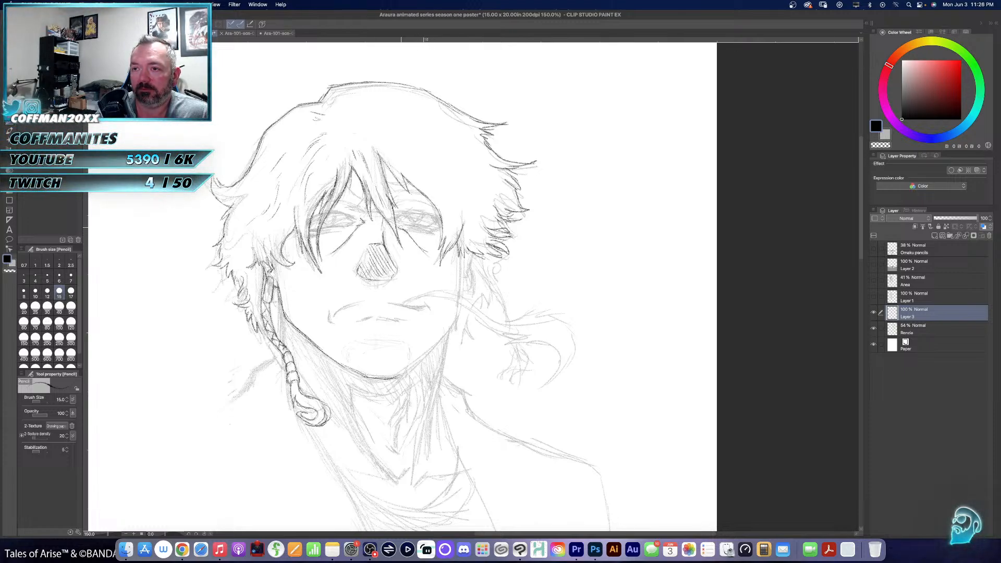
- Pencil the frowning mouth, redoing its first stroke, and add the lower lip, chin marks and right-hand jawline
mouse_move(335, 315)
left_mouse_down()
mouse_move(366, 301)
mouse_move(431, 310)
left_mouse_up()
key("super+z")
left_click_drag(346, 306, 352, 316)
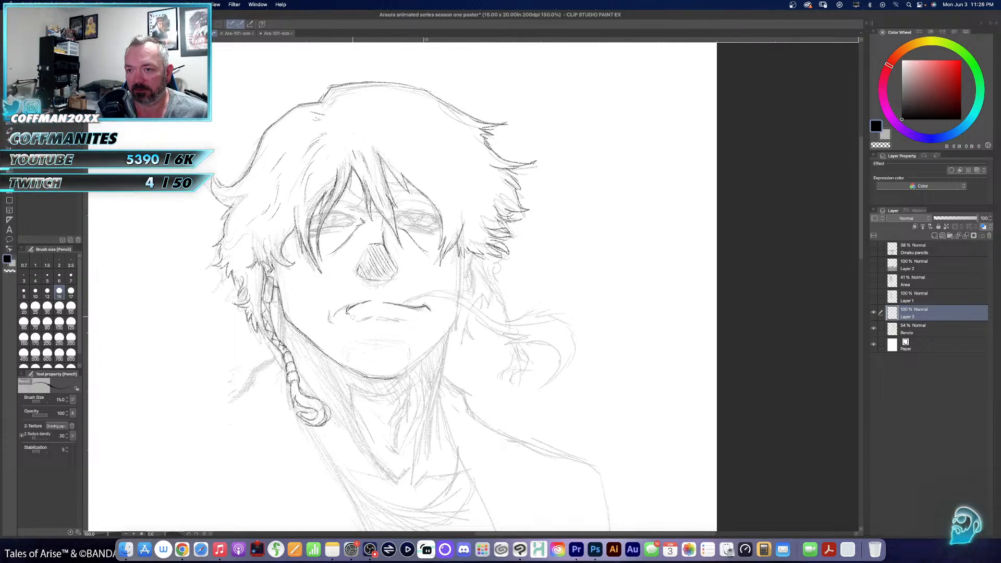
mouse_move(384, 318)
left_mouse_down()
mouse_move(395, 319)
mouse_move(376, 334)
mouse_move(389, 333)
left_mouse_up()
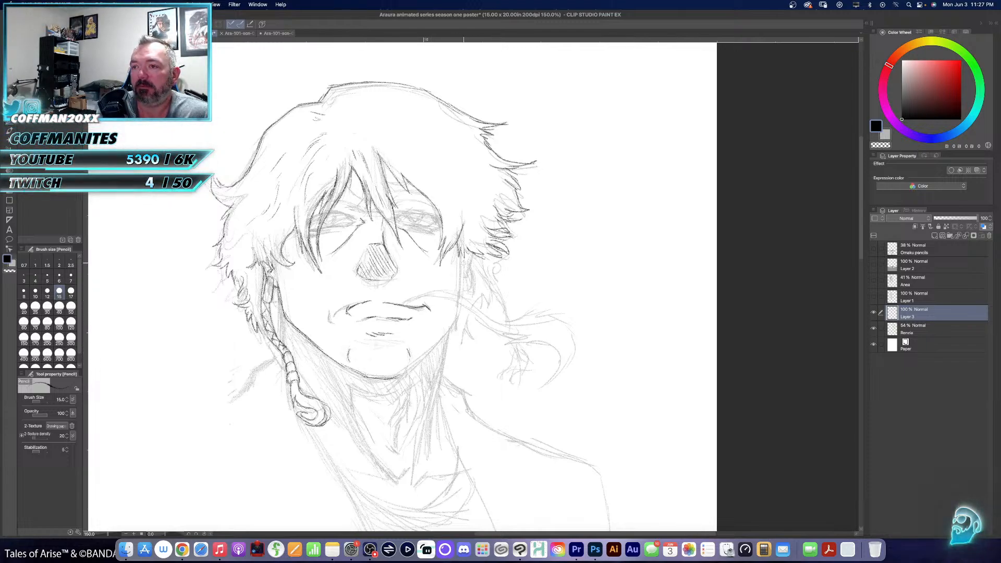
left_click_drag(461, 262, 456, 321)
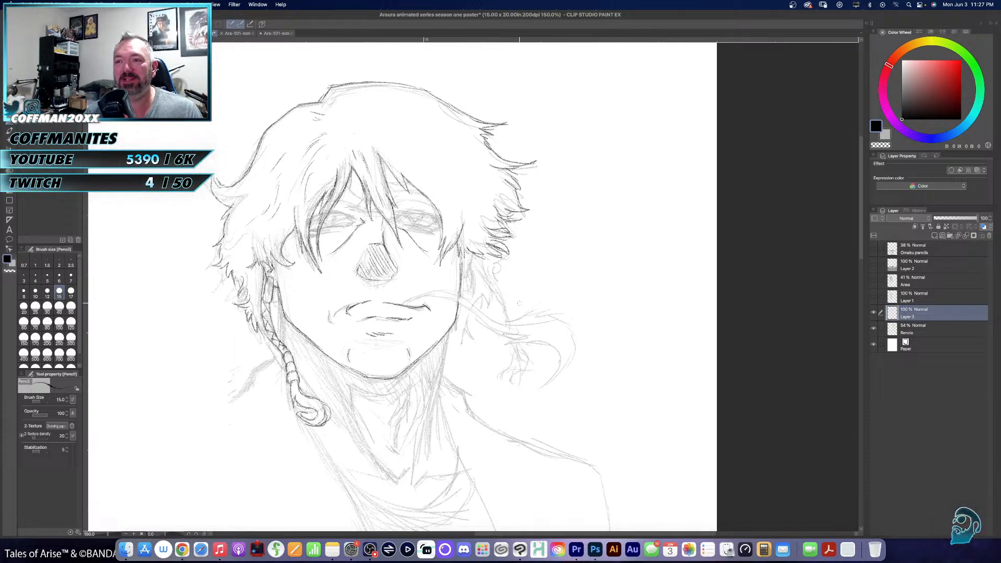
- Tilt the canvas and pencil Renzo's left-hand eye with a dark upper lid, lower lid and iris at 200% zoom
mouse_move(527, 340)
left_mouse_down()
mouse_move(519, 308)
mouse_move(521, 325)
mouse_move(562, 349)
left_mouse_up()
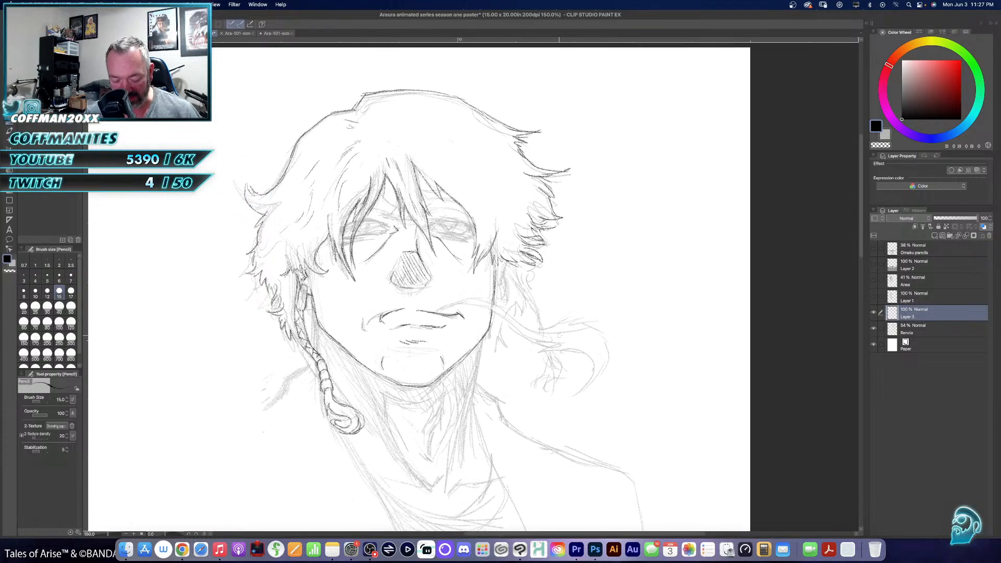
mouse_move(441, 352)
left_mouse_down()
mouse_move(484, 353)
mouse_move(545, 264)
left_mouse_up()
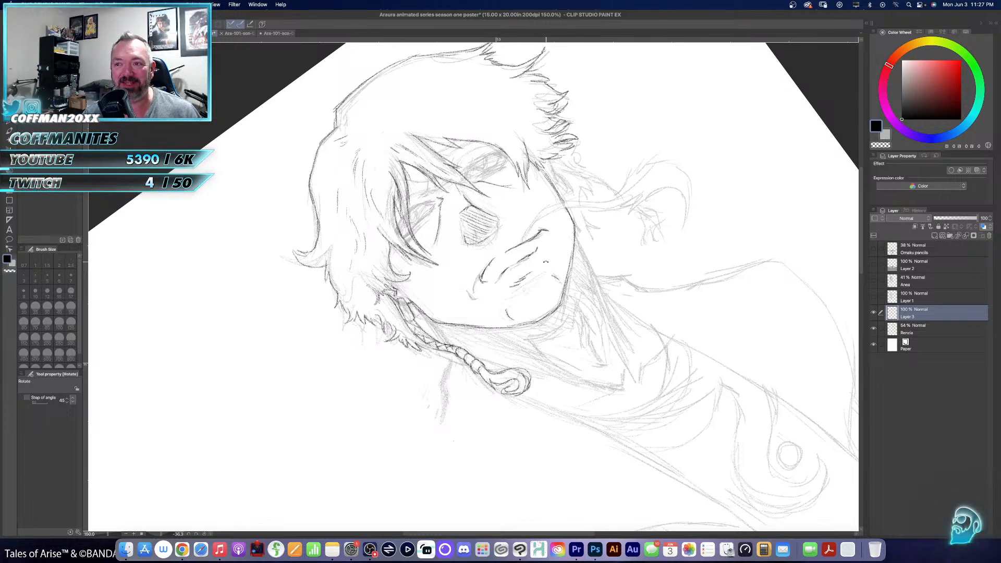
key("p")
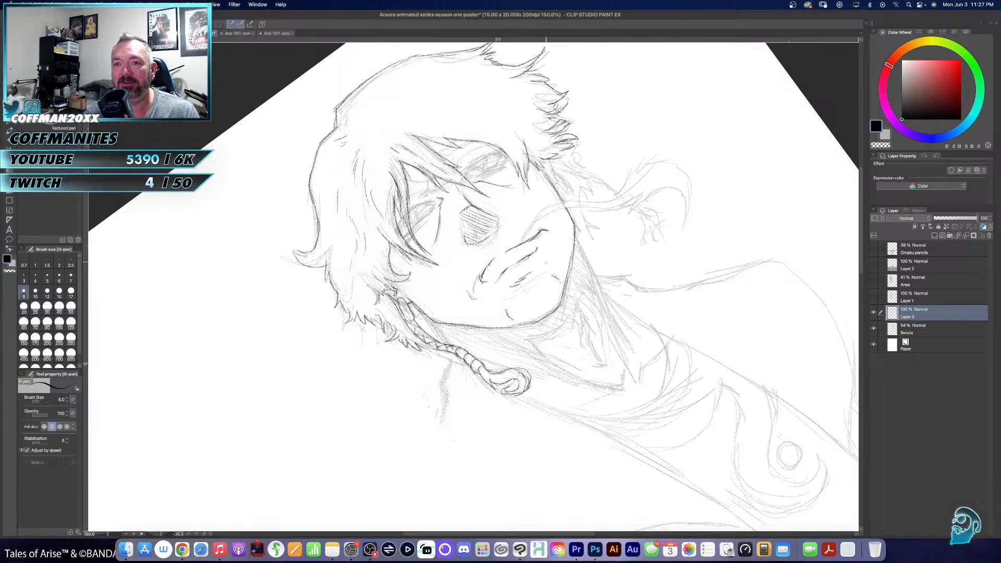
key("p")
mouse_move(477, 281)
left_mouse_down()
mouse_move(497, 287)
mouse_move(435, 360)
mouse_move(438, 383)
left_mouse_up()
left_click(453, 266, "super")
left_click(453, 266, "super")
left_click(453, 267, "super")
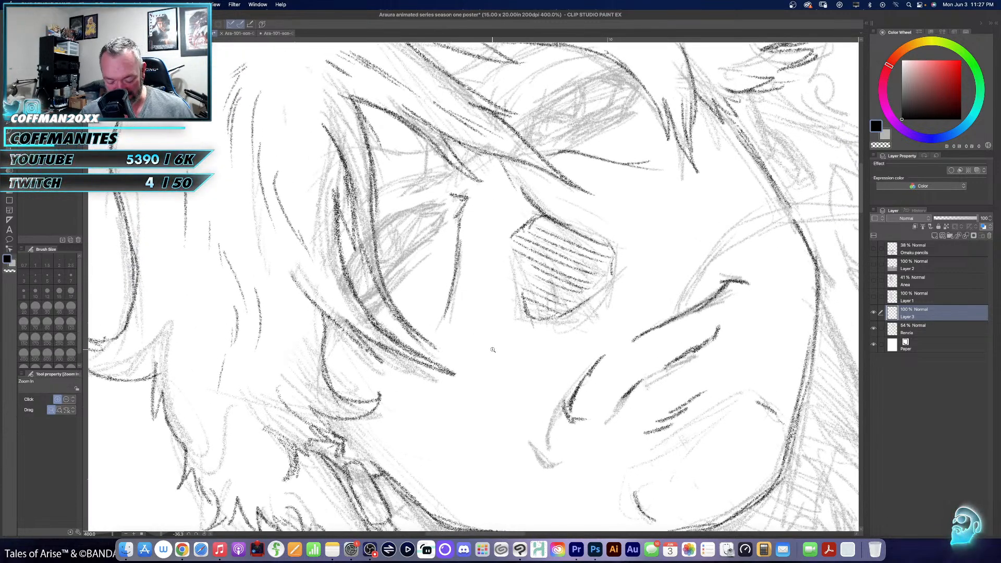
left_click(455, 361, "alt+super")
left_click(456, 360, "alt+super")
left_click_drag(472, 354, 493, 311)
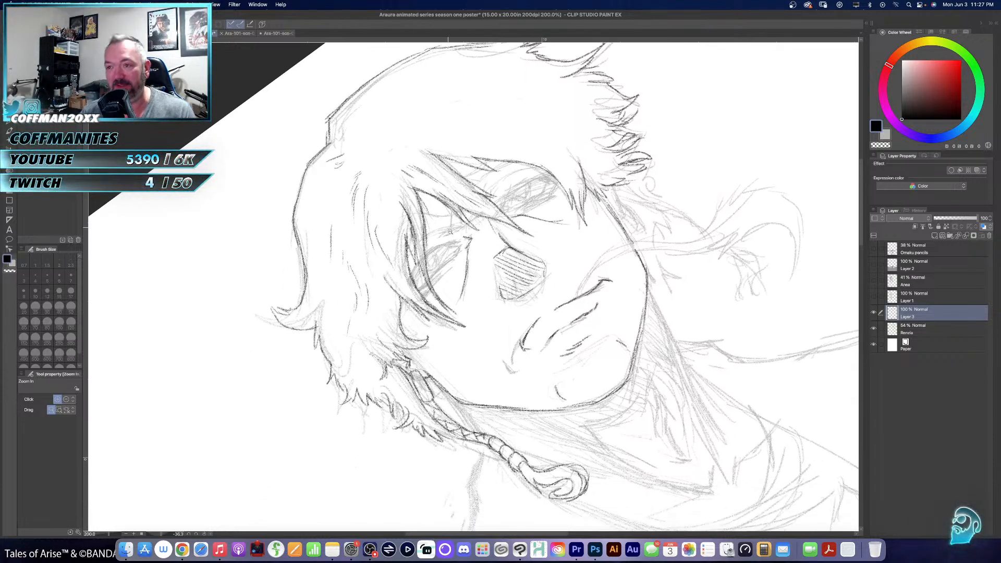
key("p")
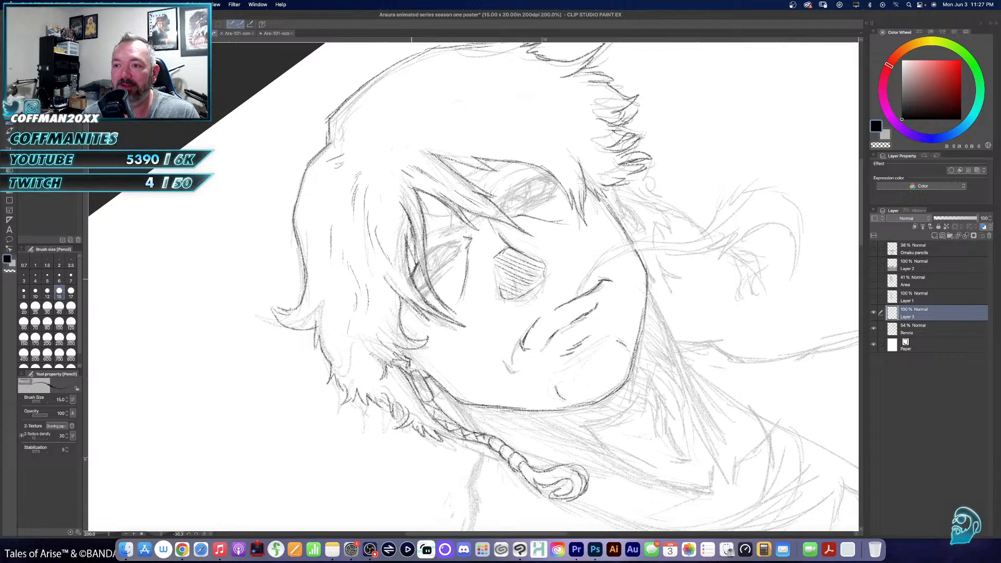
mouse_move(427, 259)
left_mouse_down()
mouse_move(466, 240)
mouse_move(433, 279)
mouse_move(408, 286)
left_mouse_up()
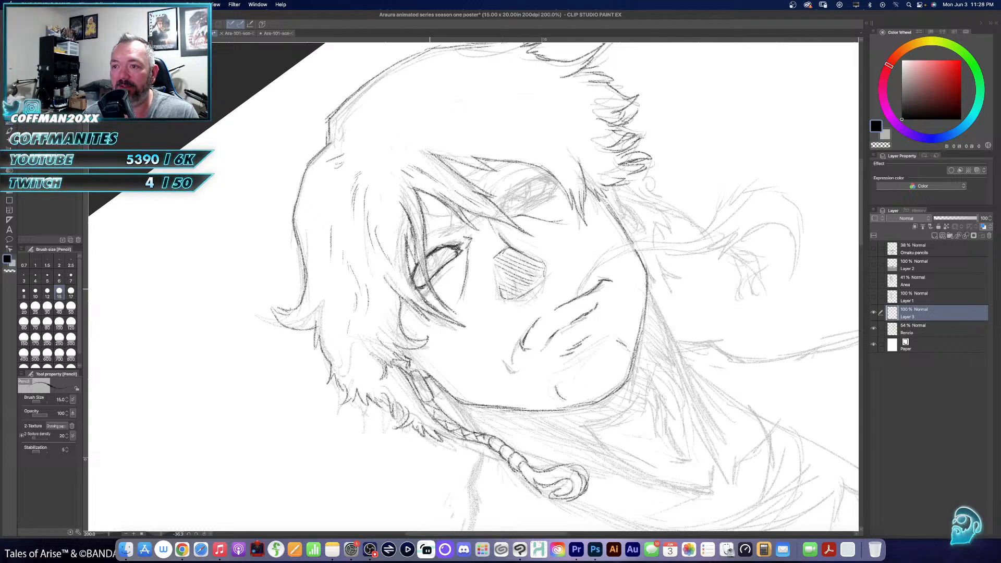
mouse_move(433, 287)
left_mouse_down()
mouse_move(421, 296)
mouse_move(437, 283)
mouse_move(411, 267)
mouse_move(407, 274)
mouse_move(430, 272)
mouse_move(427, 265)
left_mouse_up()
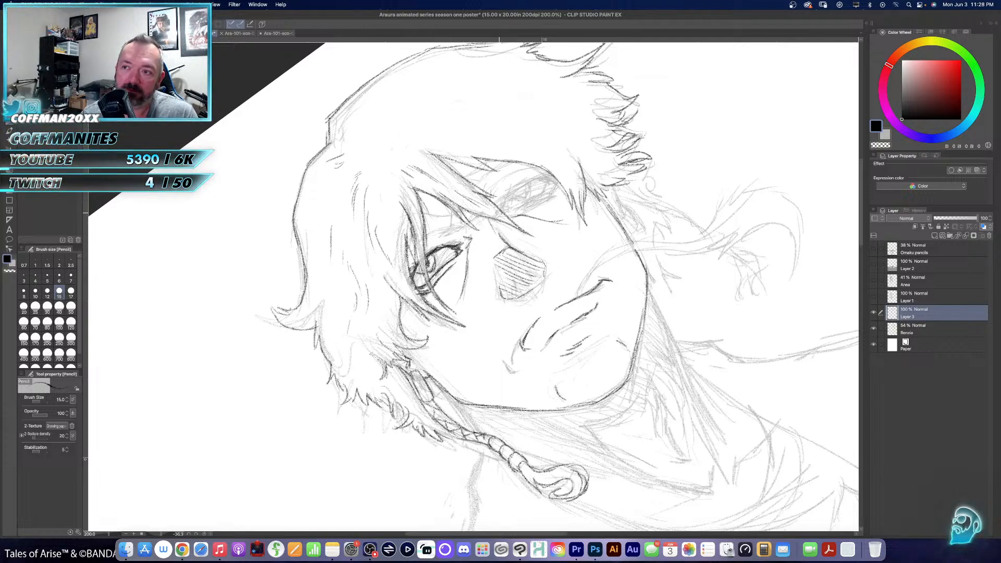
- Pencil the right-hand eye's upper and lower lids, darken the lashes at its outer corner, and add the crease above
mouse_move(507, 201)
left_mouse_down()
mouse_move(549, 179)
mouse_move(499, 205)
left_mouse_up()
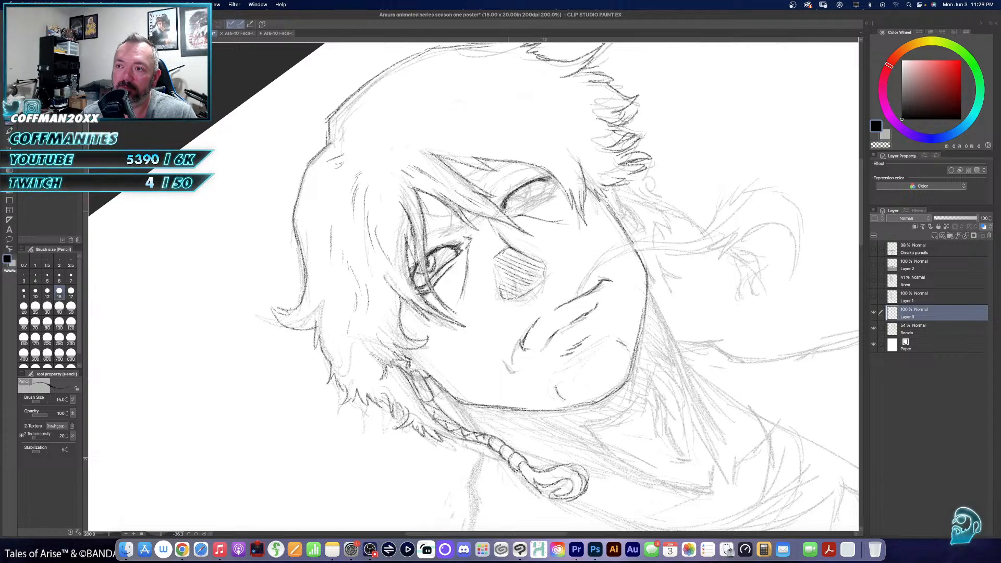
left_click_drag(508, 213, 558, 180)
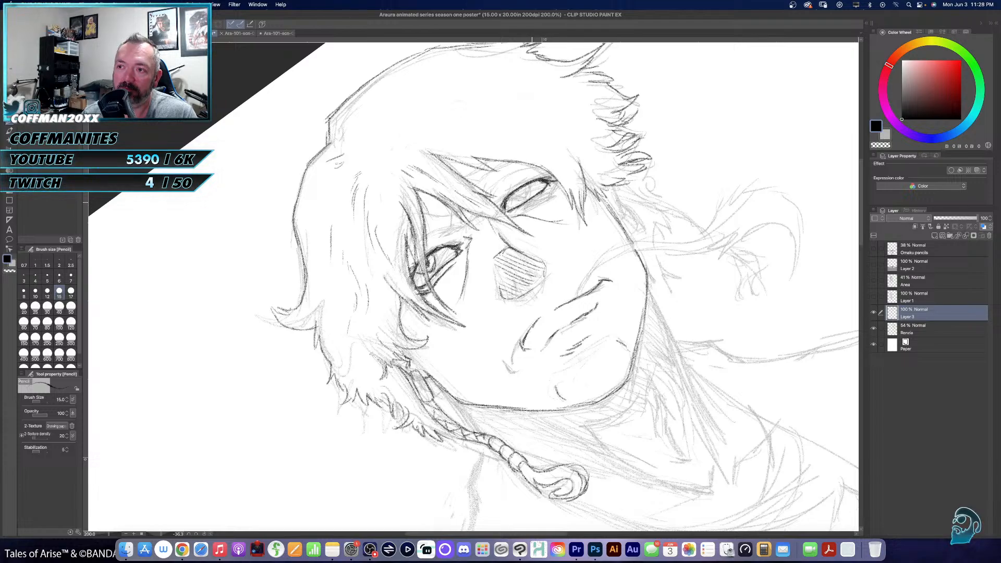
mouse_move(522, 209)
left_mouse_down()
mouse_move(557, 181)
mouse_move(550, 189)
mouse_move(546, 173)
left_mouse_up()
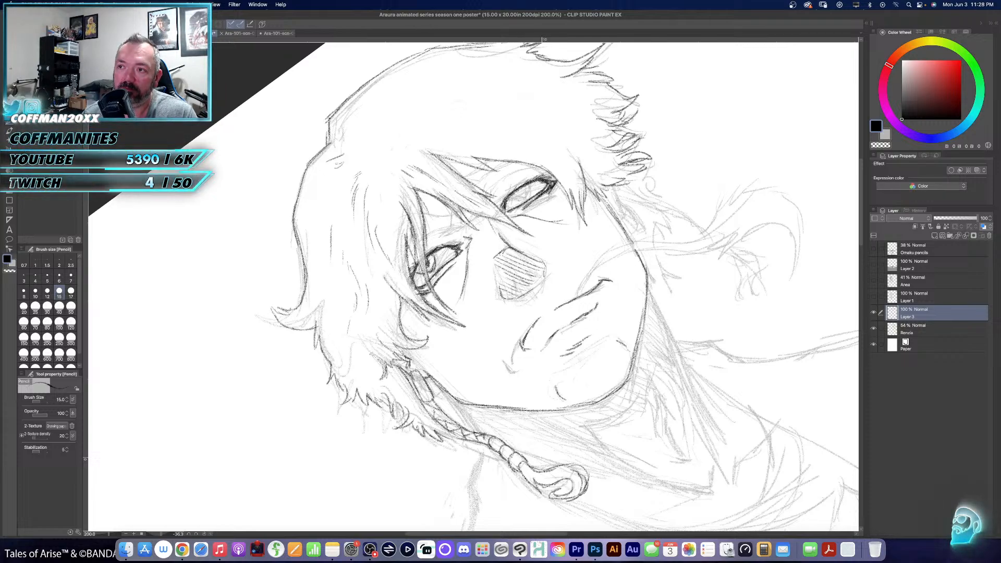
mouse_move(474, 189)
left_mouse_down()
mouse_move(512, 162)
mouse_move(478, 174)
mouse_move(508, 181)
mouse_move(520, 171)
left_mouse_up()
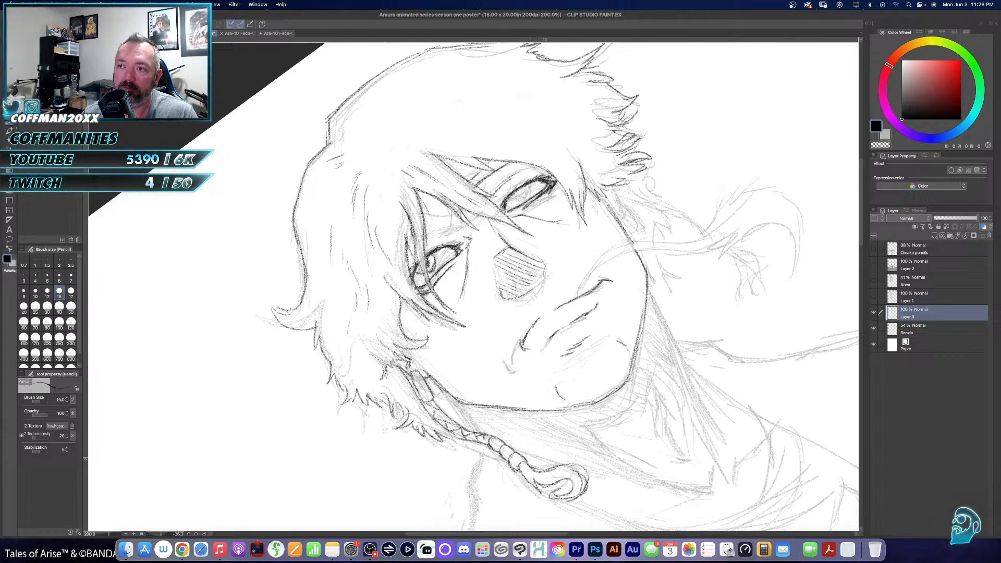
- Pencil the brow and lid crease above the left-hand eye, and draw the right-hand eye's iris and pupil
mouse_move(424, 237)
left_mouse_down()
mouse_move(459, 225)
mouse_move(445, 217)
mouse_move(454, 215)
mouse_move(463, 230)
left_mouse_up()
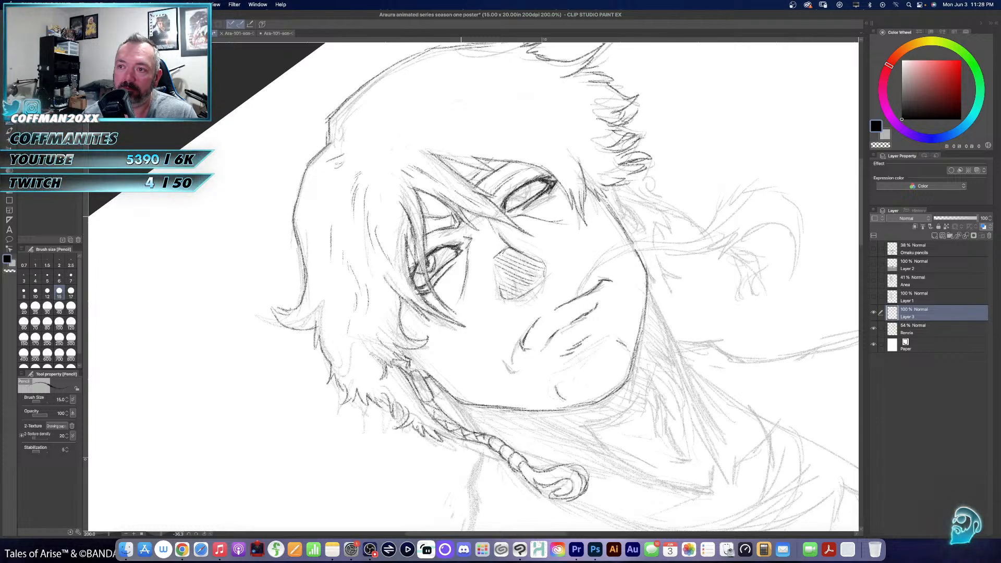
left_click_drag(409, 266, 458, 234)
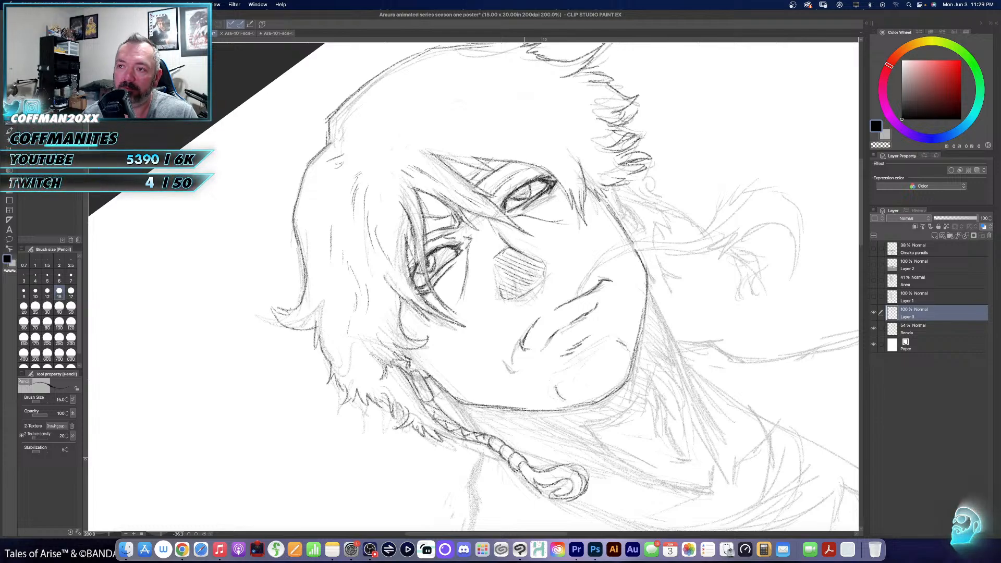
left_click_drag(517, 196, 524, 190)
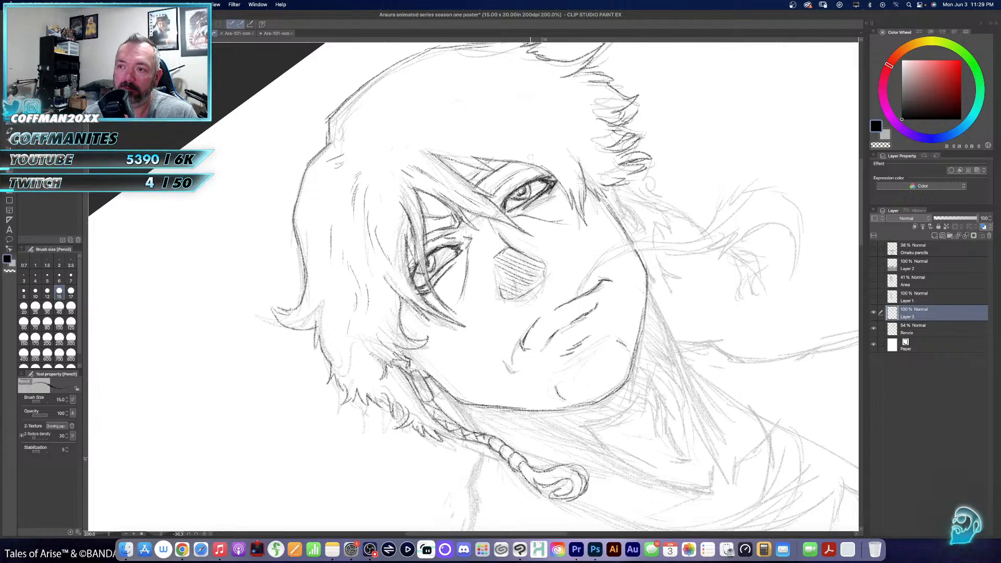
- Pencil the curving stalk held in Renzo's mouth, with both edges running from the lips to its looped, wispy tip
key("super+0")
key("r")
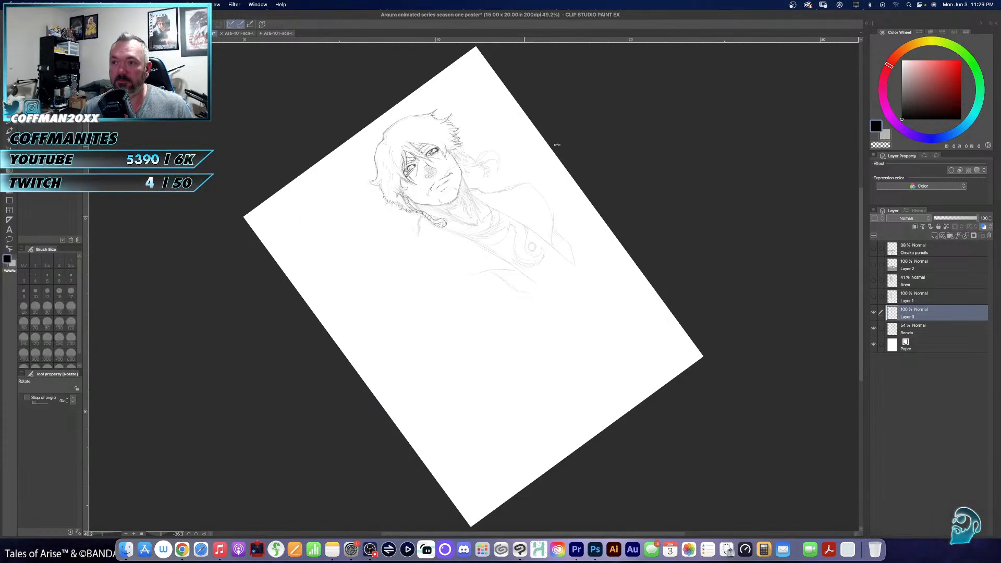
left_click_drag(524, 146, 569, 142)
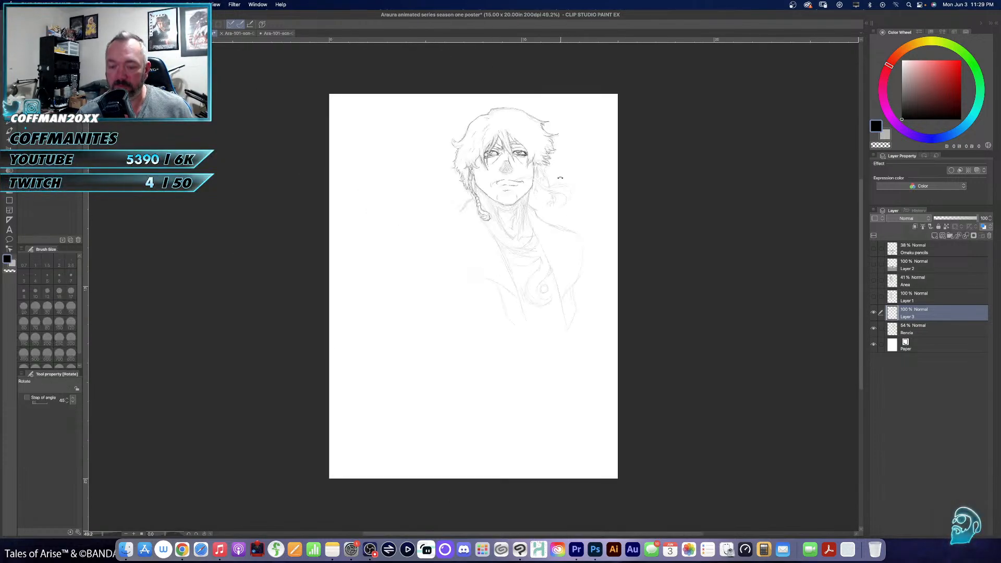
key("slash")
left_click(508, 201)
left_click(514, 204)
left_click_drag(530, 191, 500, 225)
left_click(505, 239)
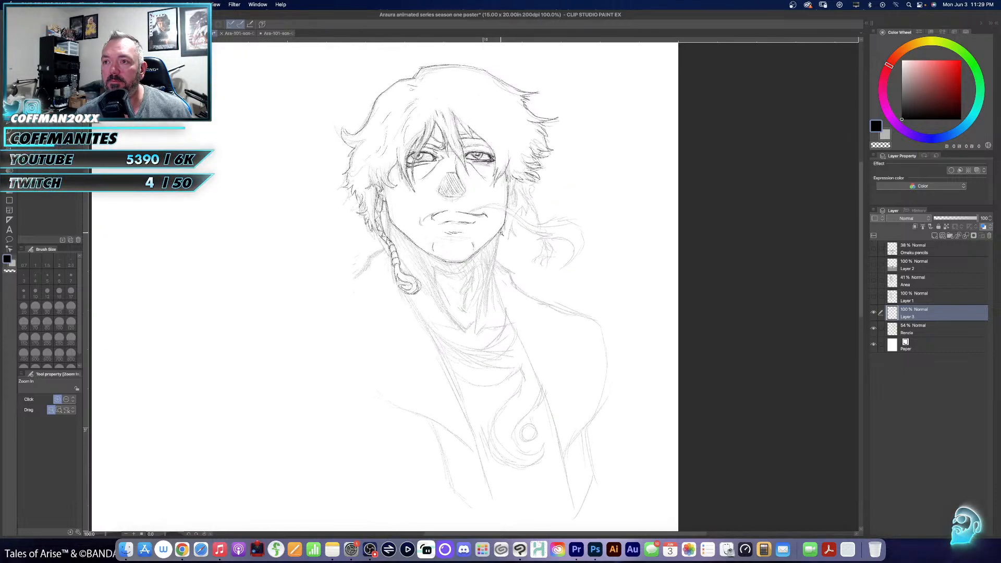
left_click(508, 259)
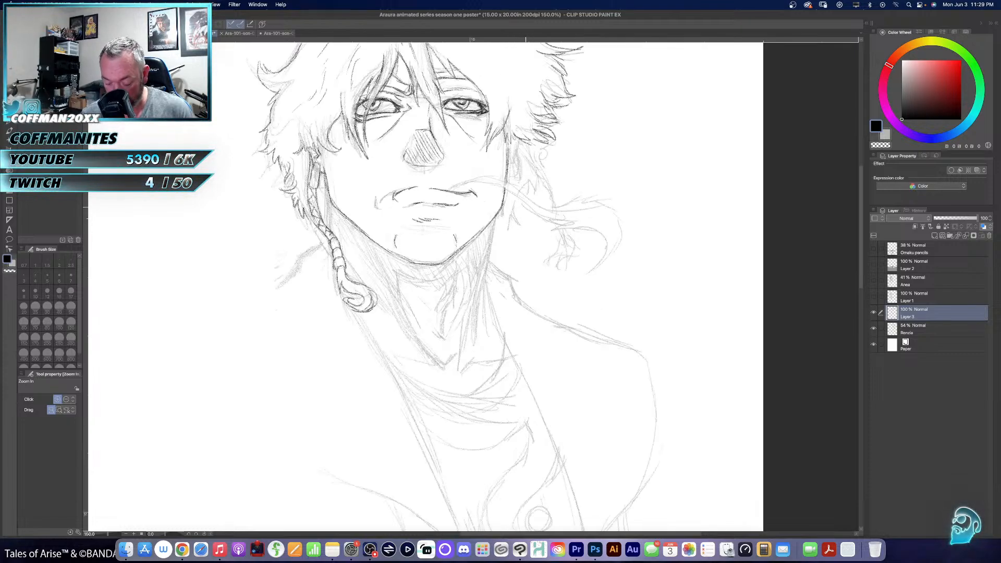
key("p")
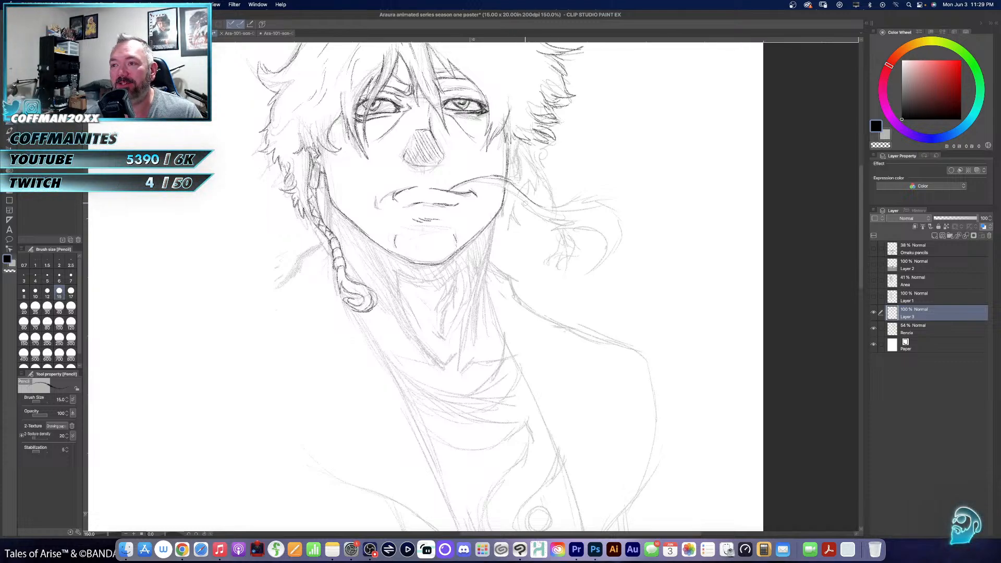
mouse_move(533, 209)
left_mouse_down()
mouse_move(582, 197)
mouse_move(615, 211)
mouse_move(617, 238)
mouse_move(592, 266)
mouse_move(572, 259)
left_mouse_up()
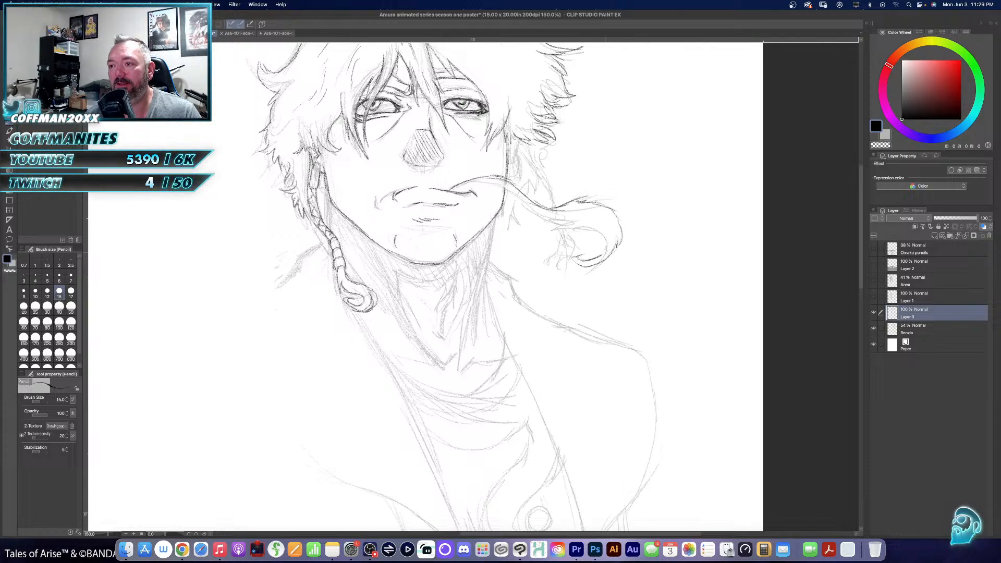
mouse_move(453, 192)
left_mouse_down()
mouse_move(493, 179)
mouse_move(577, 234)
mouse_move(606, 232)
mouse_move(604, 250)
mouse_move(614, 226)
left_mouse_up()
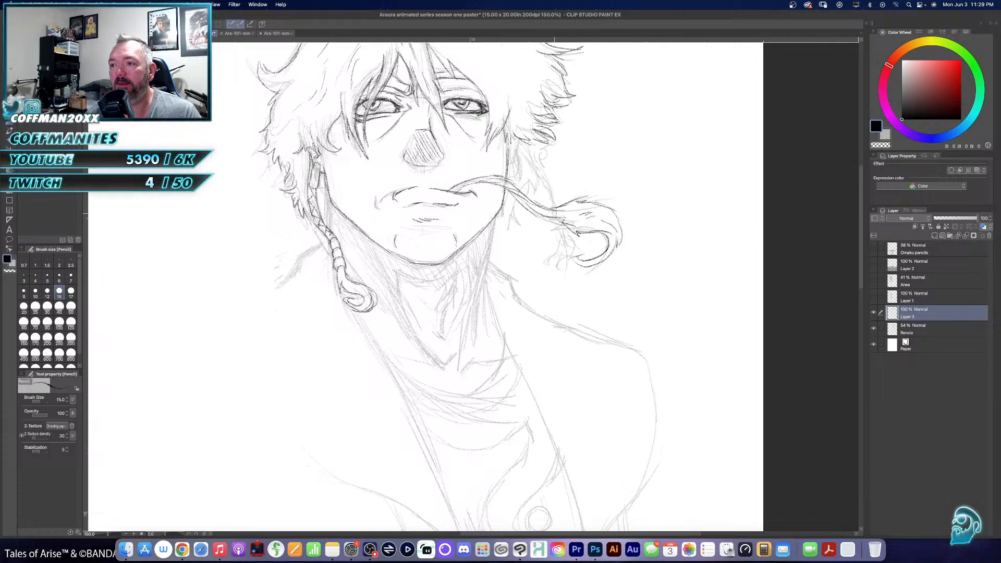
- Pencil the visible part of the right-hand ear and its lobe beneath the hair beside the cheek
left_click_drag(513, 219, 504, 249)
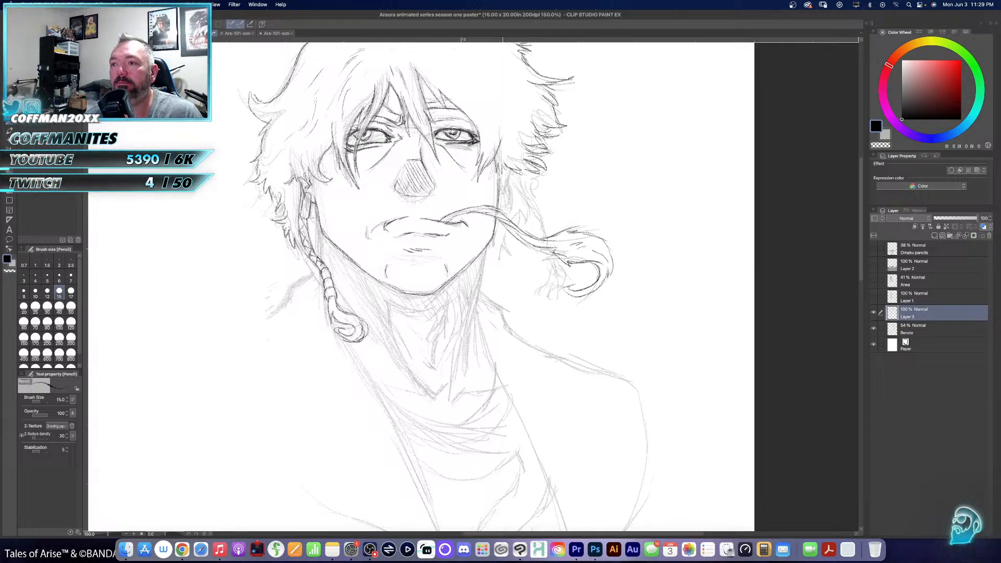
mouse_move(507, 189)
left_mouse_down()
mouse_move(510, 206)
mouse_move(499, 209)
left_mouse_up()
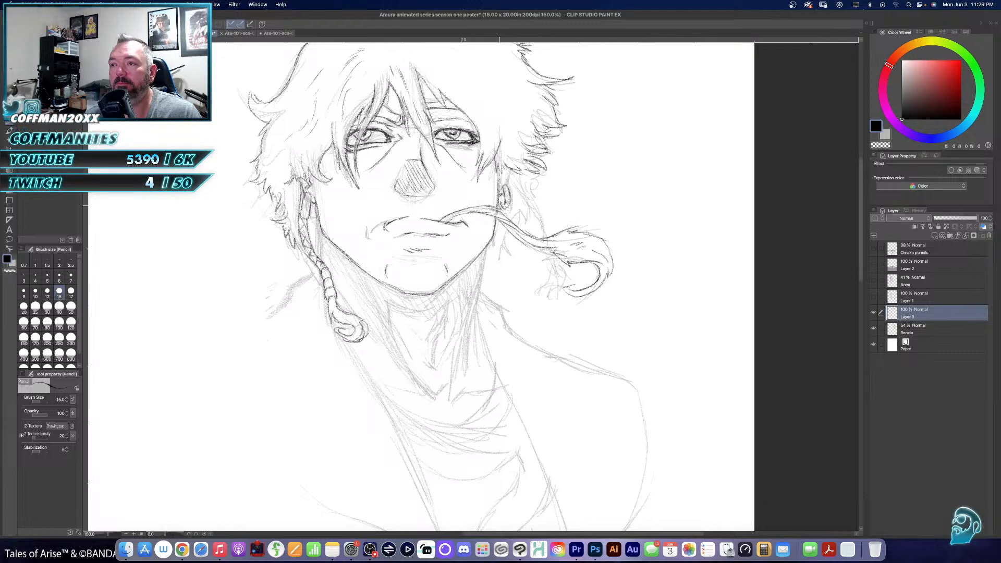
mouse_move(509, 168)
left_mouse_down()
mouse_move(509, 188)
mouse_move(505, 178)
left_mouse_up()
mouse_move(507, 168)
left_mouse_down()
mouse_move(502, 187)
mouse_move(491, 183)
left_mouse_up()
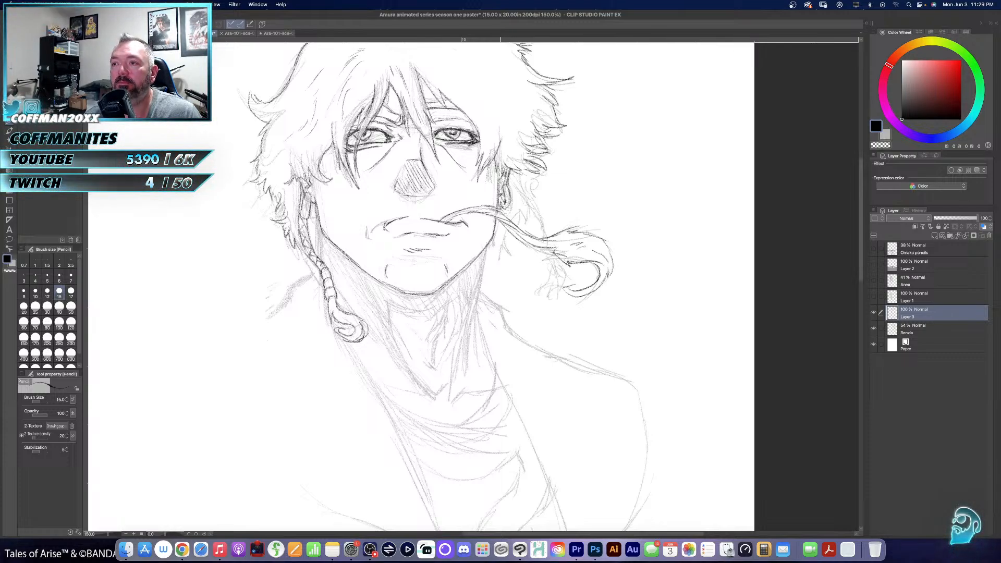
- Pencil the right-hand side of the neck, both collarbones and the curved shirt neckline folds below them
mouse_move(585, 217)
left_mouse_down()
mouse_move(591, 254)
mouse_move(593, 216)
left_mouse_up()
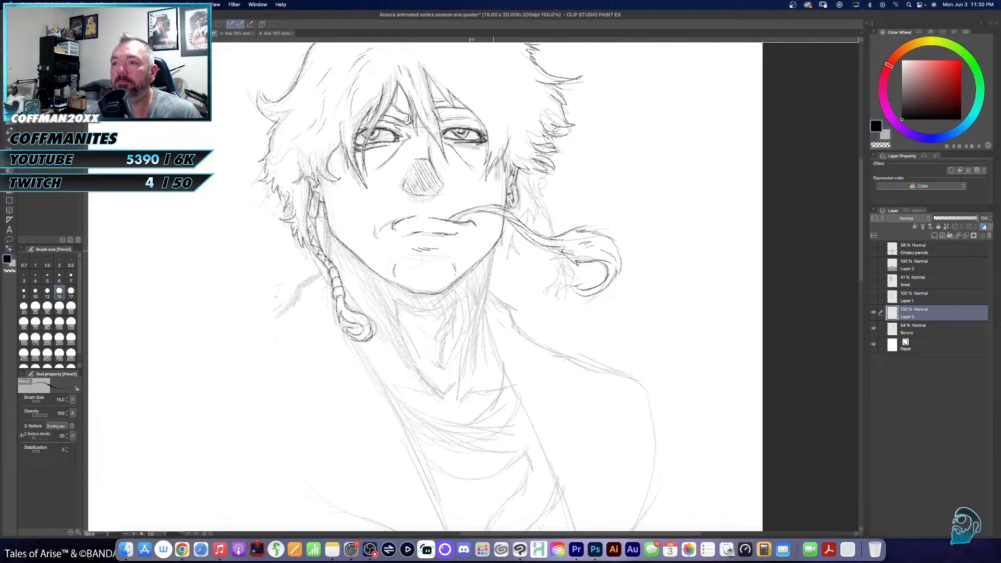
left_click_drag(493, 252, 471, 366)
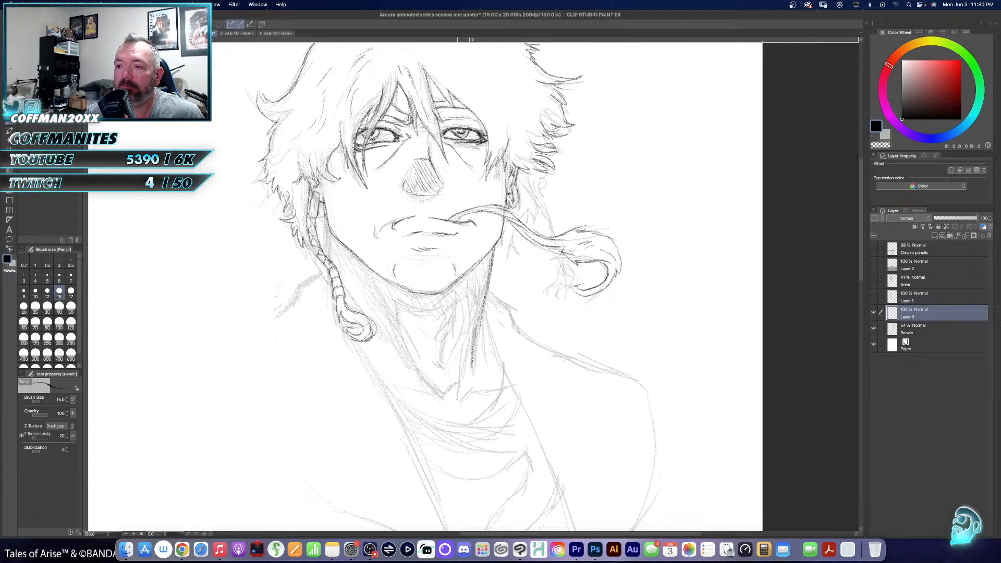
left_click_drag(461, 403, 503, 387)
left_click_drag(446, 405, 413, 395)
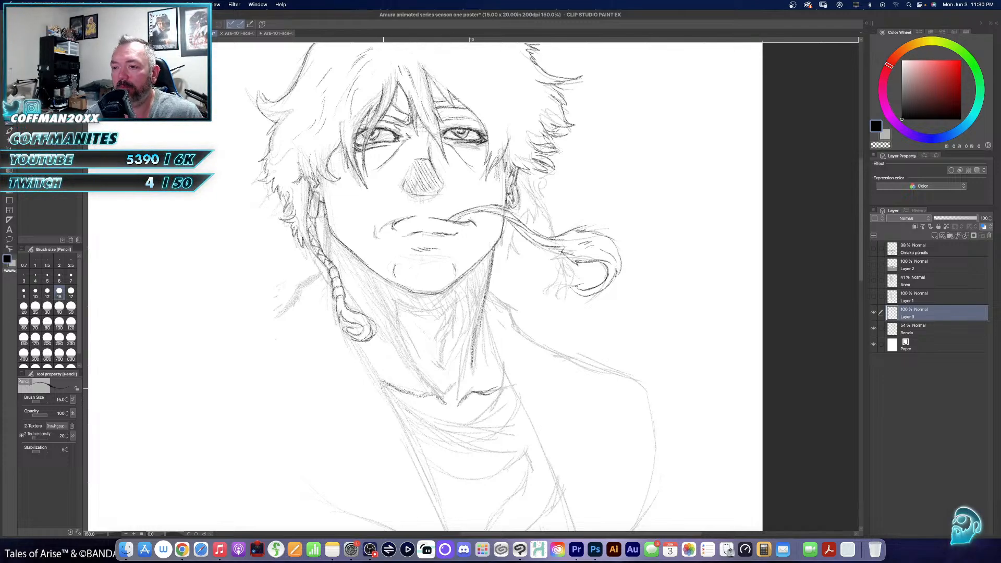
mouse_move(404, 409)
left_mouse_down()
mouse_move(435, 428)
mouse_move(472, 436)
mouse_move(514, 433)
left_mouse_up()
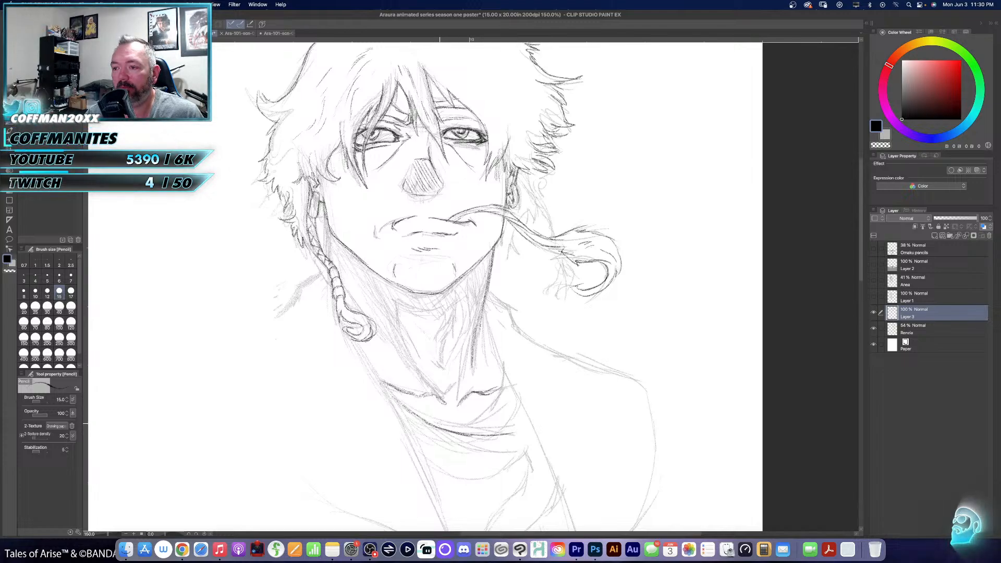
mouse_move(436, 425)
left_mouse_down()
mouse_move(504, 418)
mouse_move(489, 411)
mouse_move(503, 392)
mouse_move(498, 365)
left_mouse_up()
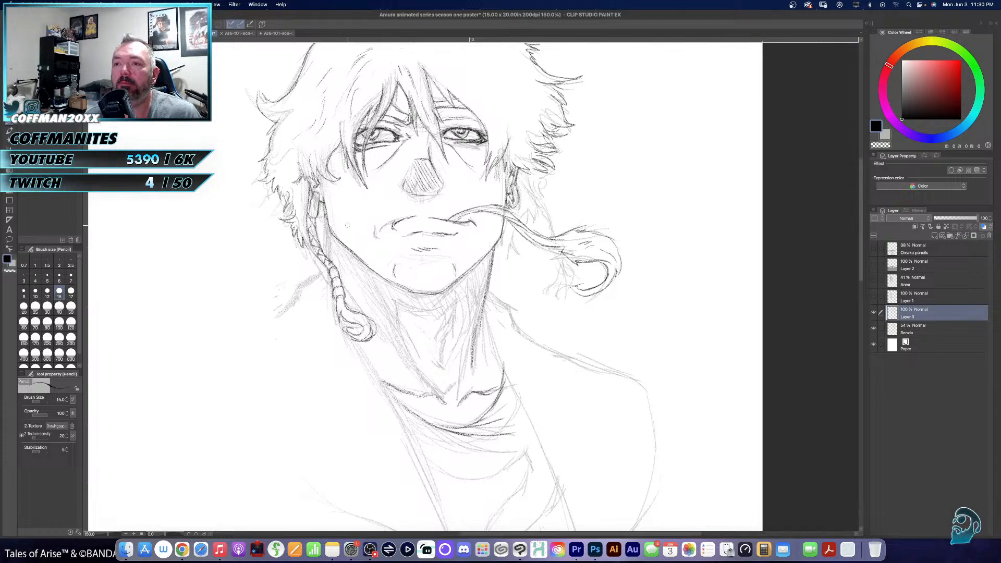
- Pencil the left-hand shoulder slope, the neck contour beside the braid and the tendon lines of the throat
left_click_drag(332, 243, 338, 254)
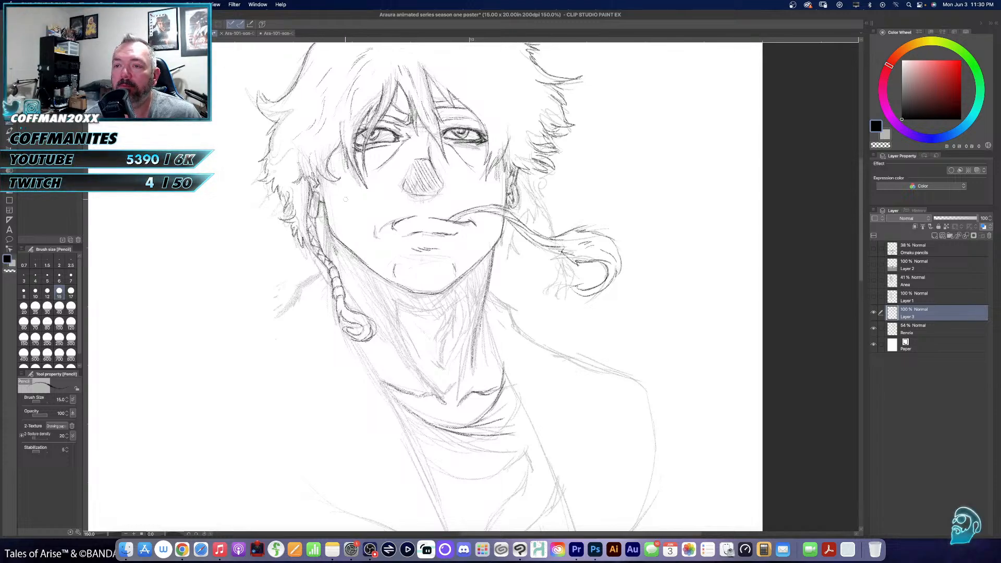
left_click_drag(331, 241, 333, 256)
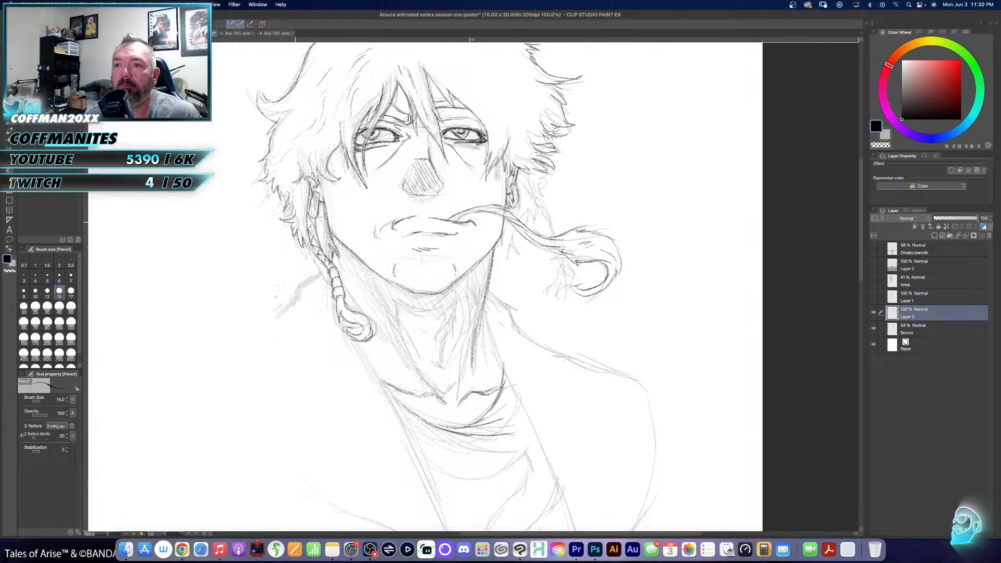
mouse_move(302, 250)
left_mouse_down()
mouse_move(327, 282)
mouse_move(247, 330)
left_mouse_up()
left_click_drag(416, 273, 389, 255)
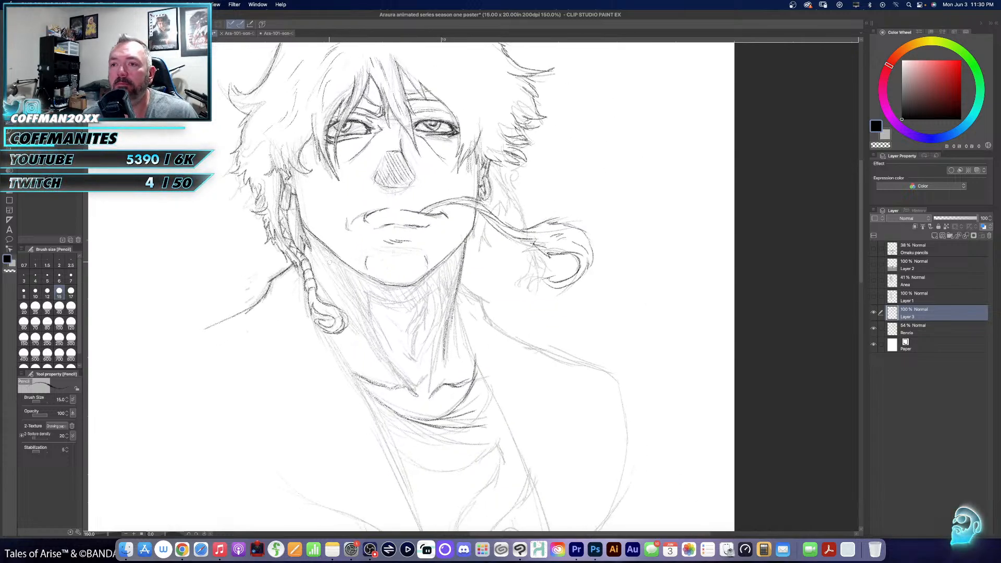
mouse_move(319, 262)
left_mouse_down()
mouse_move(312, 270)
mouse_move(337, 271)
left_mouse_up()
mouse_move(318, 259)
left_mouse_down()
mouse_move(395, 386)
mouse_move(429, 389)
mouse_move(436, 378)
mouse_move(417, 386)
left_mouse_up()
mouse_move(420, 370)
left_mouse_down()
mouse_move(406, 382)
mouse_move(372, 298)
mouse_move(408, 307)
mouse_move(425, 299)
mouse_move(410, 342)
mouse_move(416, 364)
mouse_move(442, 295)
mouse_move(400, 301)
mouse_move(389, 339)
left_mouse_up()
left_click_drag(441, 291, 461, 266)
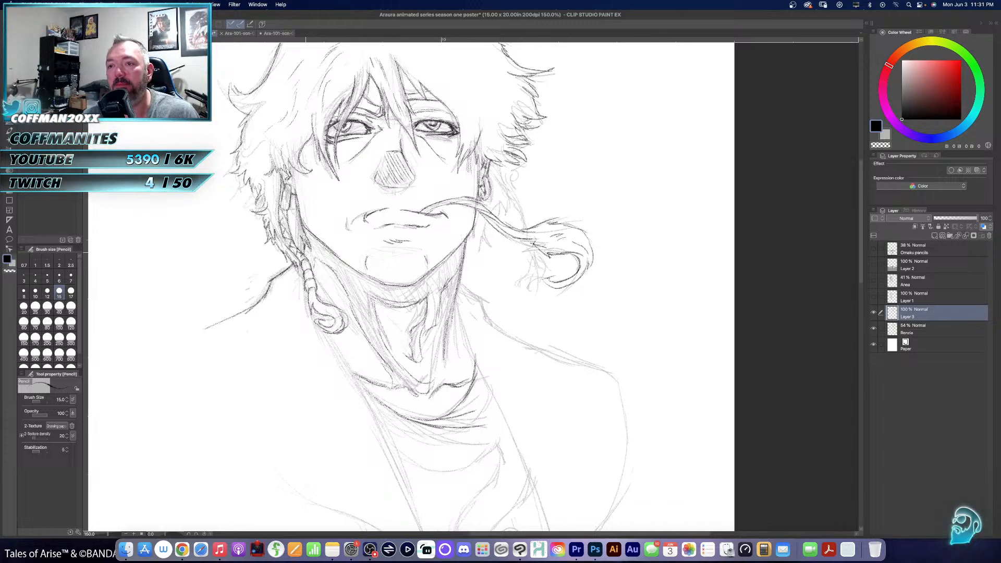
- Hatch diagonal shadow strokes down the left-hand side of the neck and along the underside of the jaw
mouse_move(306, 249)
left_mouse_down()
mouse_move(320, 263)
mouse_move(319, 253)
left_mouse_up()
left_click_drag(314, 238, 362, 311)
mouse_move(339, 268)
left_mouse_down()
mouse_move(367, 323)
mouse_move(370, 307)
left_mouse_up()
left_click_drag(360, 273, 378, 296)
left_click_drag(372, 280, 383, 299)
left_click_drag(379, 283, 396, 304)
left_click_drag(391, 288, 406, 302)
left_click_drag(393, 286, 411, 302)
mouse_move(399, 283)
left_mouse_down()
mouse_move(416, 303)
mouse_move(423, 297)
left_mouse_up()
left_click_drag(419, 285, 431, 296)
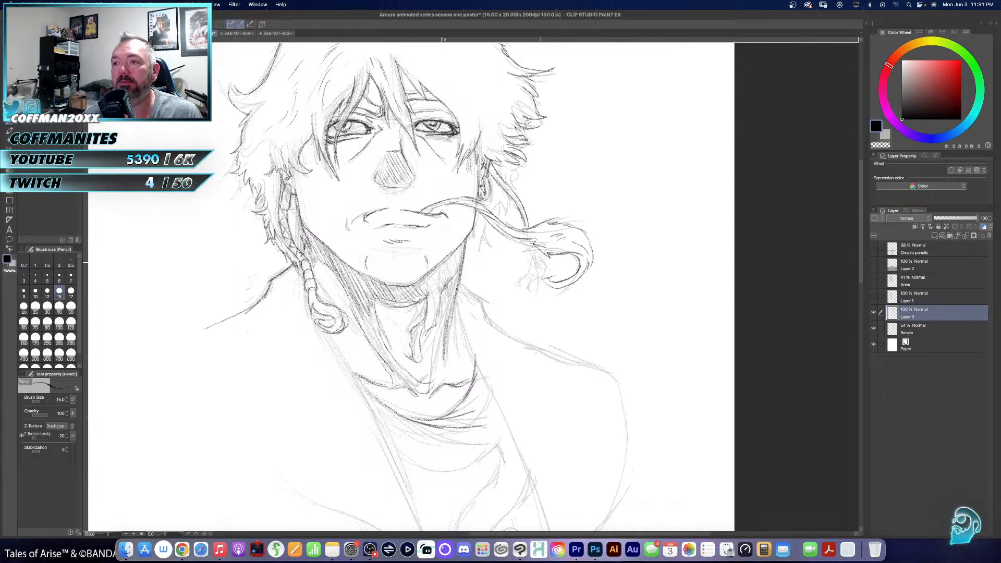
- Pencil the right-hand braid with its segments and curled end, and add jagged hair tufts behind the ear
left_click_drag(523, 250, 534, 262)
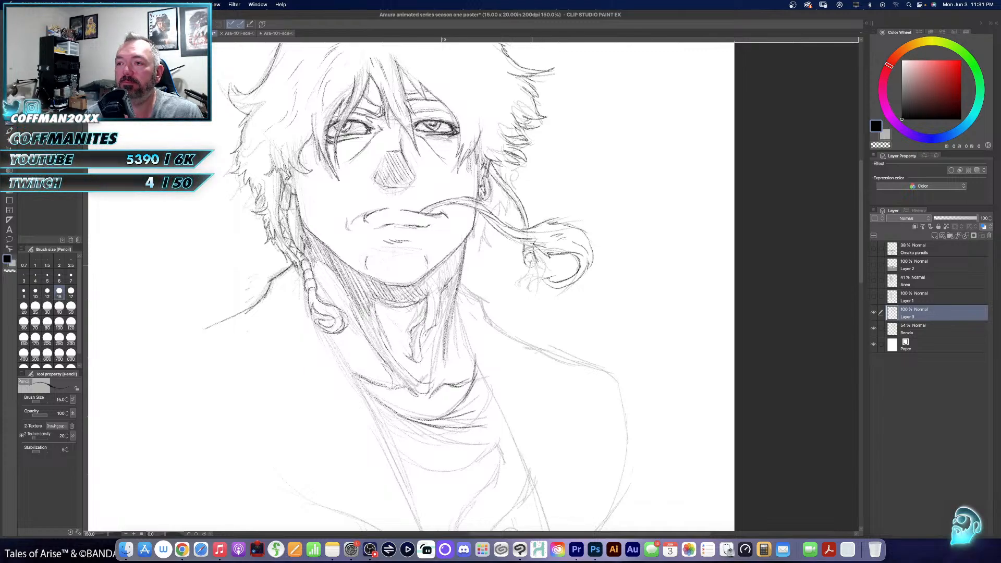
left_click_drag(531, 264, 535, 283)
mouse_move(530, 278)
left_mouse_down()
mouse_move(527, 296)
mouse_move(546, 273)
mouse_move(535, 285)
left_mouse_up()
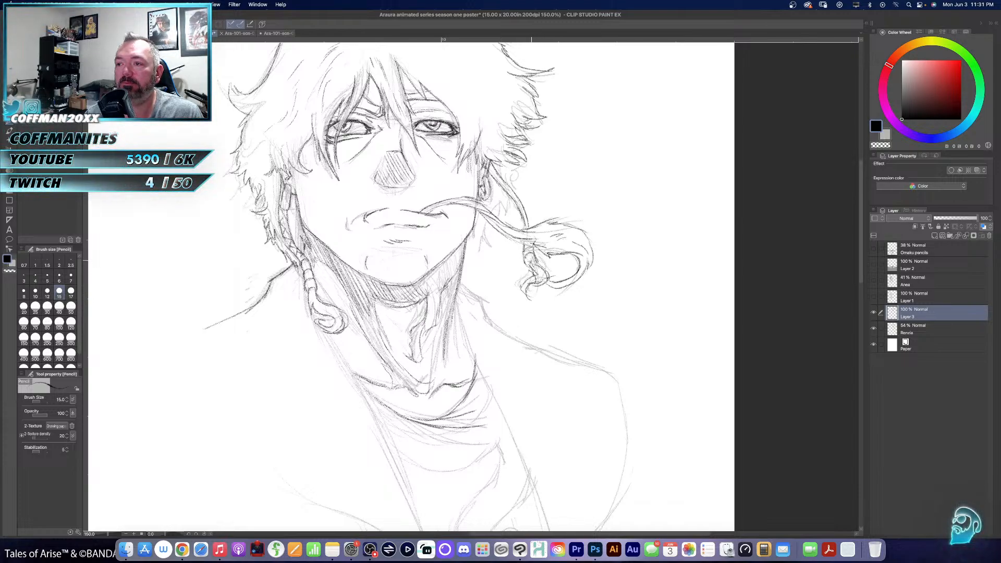
left_click_drag(489, 162, 497, 182)
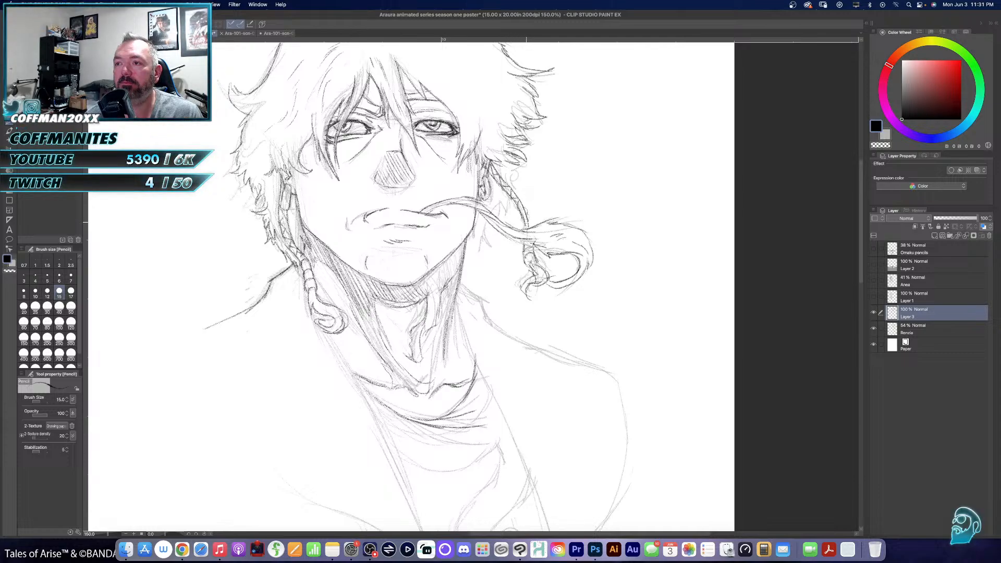
left_click_drag(523, 214, 528, 226)
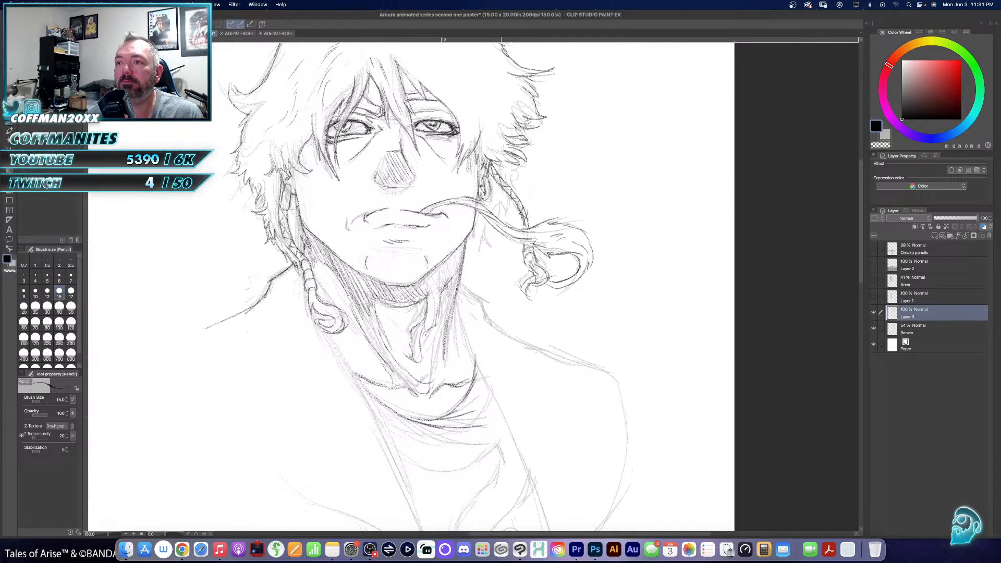
mouse_move(511, 161)
left_mouse_down()
mouse_move(517, 191)
mouse_move(469, 267)
mouse_move(462, 260)
left_mouse_up()
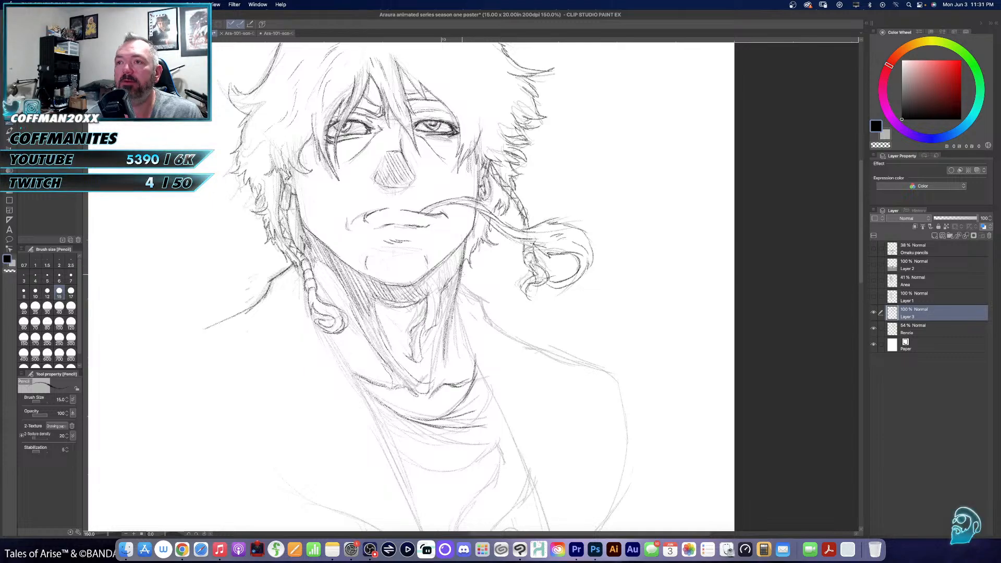
- Darken the shading on the right-hand side of the neck and pencil the upper right-hand edge of the jacket opening
left_click_drag(567, 298, 629, 344)
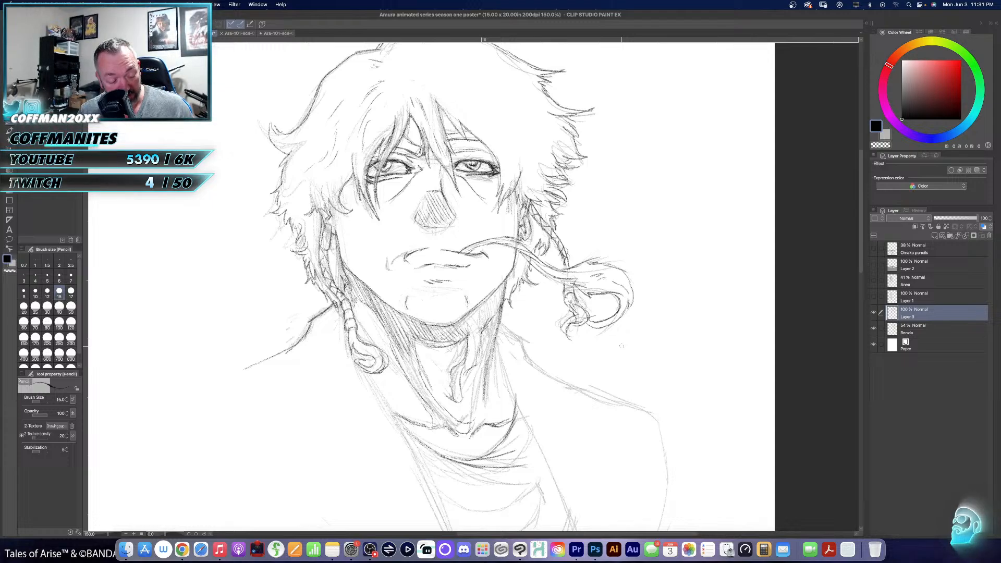
left_click_drag(597, 375, 563, 432)
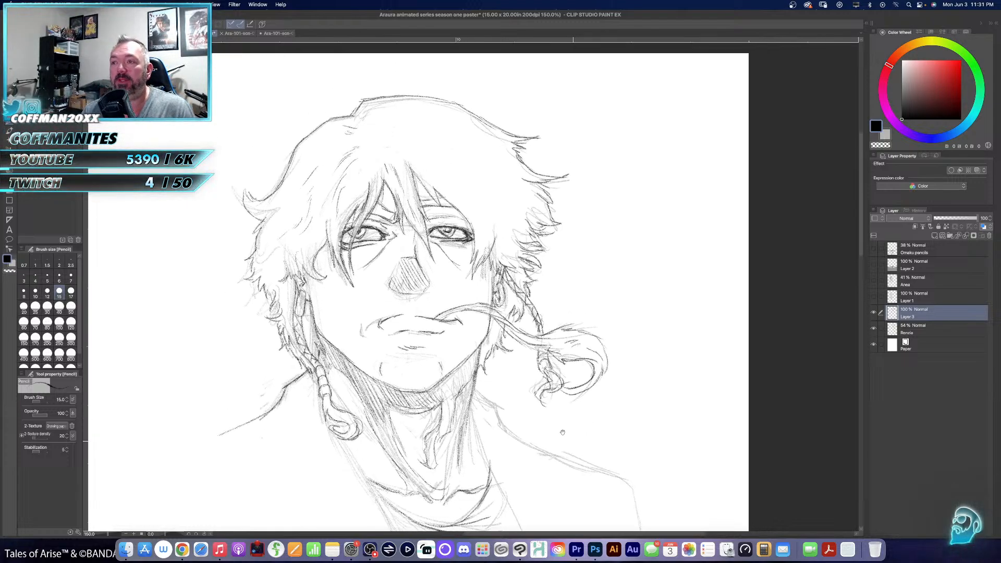
mouse_move(376, 134)
left_mouse_down()
mouse_move(382, 124)
mouse_move(459, 183)
mouse_move(512, 191)
mouse_move(479, 192)
mouse_move(522, 265)
left_mouse_up()
mouse_move(567, 316)
left_mouse_down()
mouse_move(606, 225)
mouse_move(587, 202)
left_mouse_up()
left_click_drag(503, 323, 499, 245)
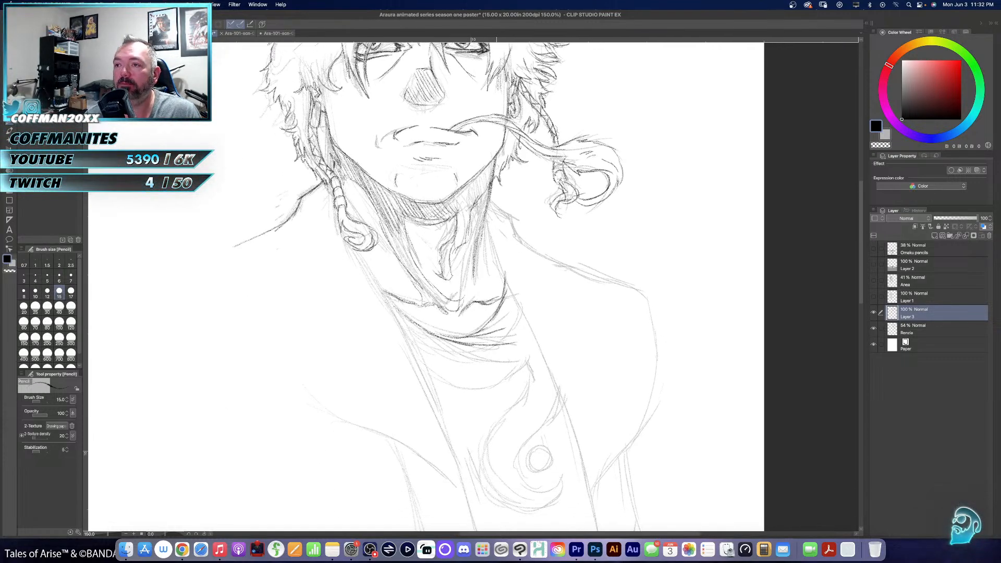
left_click_drag(489, 202, 477, 287)
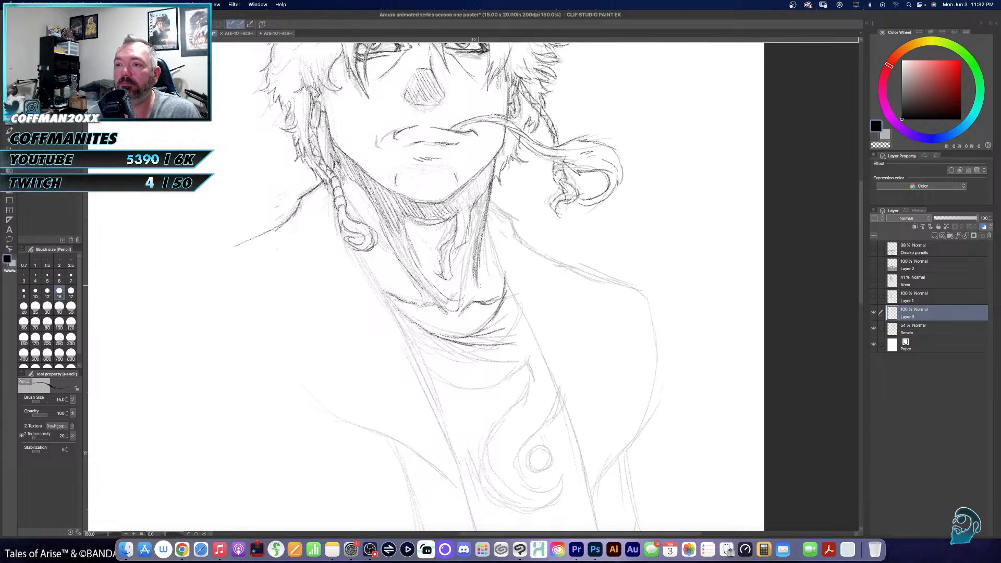
left_click_drag(487, 231, 499, 256)
left_click_drag(488, 235, 549, 386)
- Pencil the left-hand edge of the jacket opening as a long diagonal from beneath the braid down to its lower tip
left_click_drag(525, 342, 490, 217)
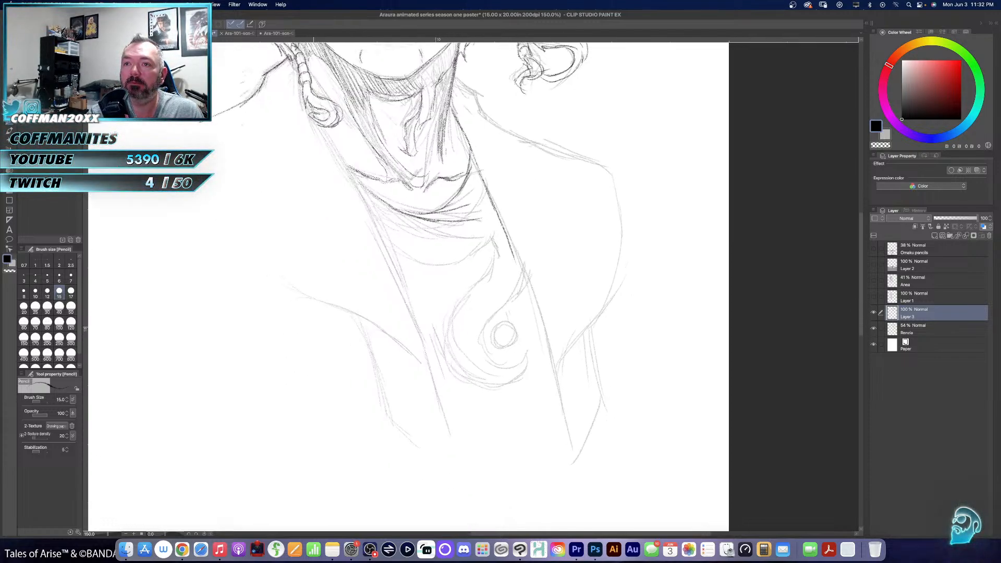
left_click_drag(320, 125, 357, 186)
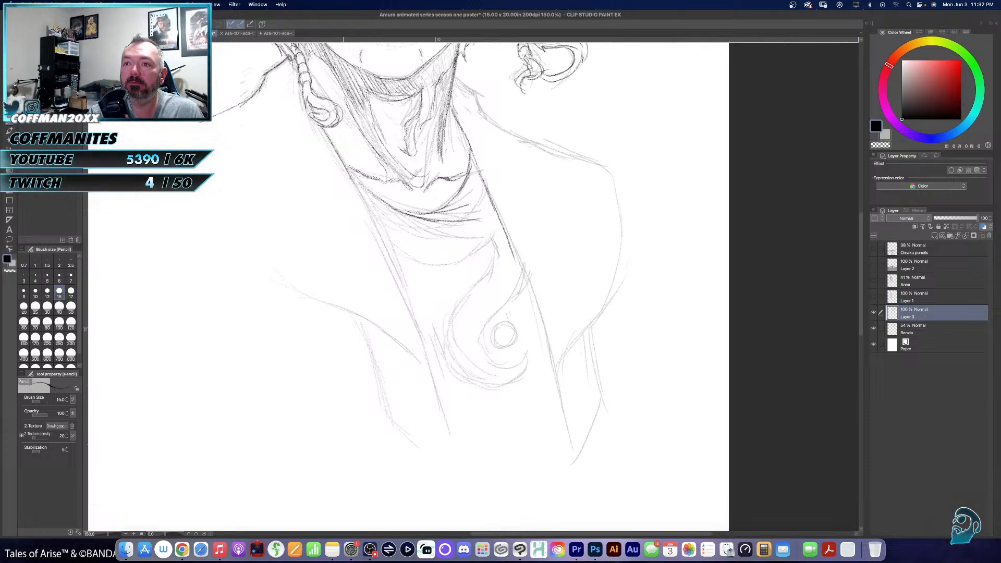
left_click_drag(332, 144, 388, 250)
left_click_drag(362, 195, 455, 433)
left_click_drag(440, 397, 456, 441)
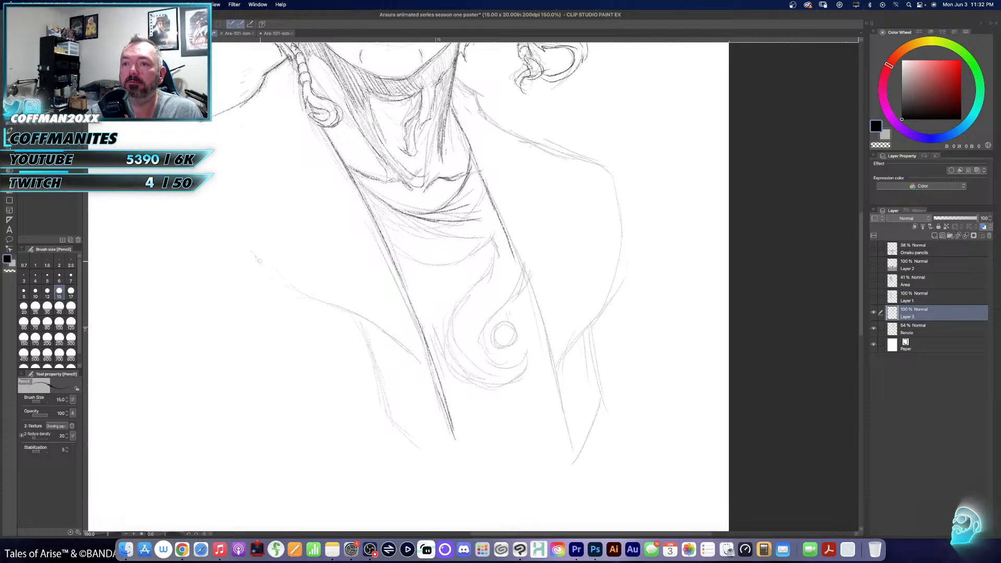
- Pencil the jacket's left-hand outer contour, side edge and angled hem meeting the point of the front opening
mouse_move(253, 255)
left_mouse_down()
mouse_move(372, 322)
mouse_move(383, 376)
left_mouse_up()
mouse_move(362, 326)
left_mouse_down()
mouse_move(389, 418)
mouse_move(464, 468)
left_mouse_up()
left_click_drag(448, 429, 461, 456)
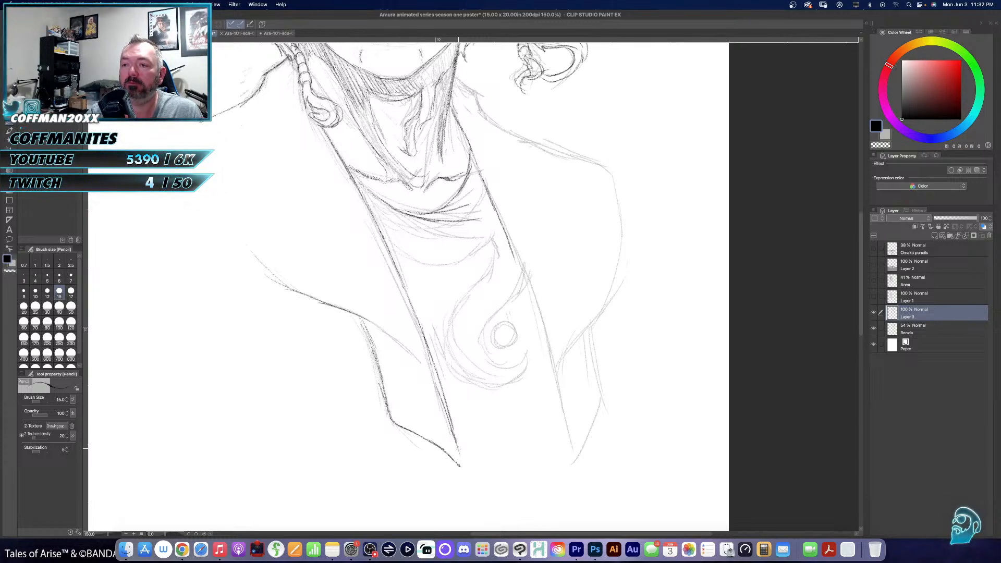
- Pencil the rest of the jacket's right-hand opening edge, its side and hem, and the right-hand shoulder and upper-arm contour
mouse_move(555, 348)
left_mouse_down()
mouse_move(521, 451)
mouse_move(487, 321)
left_mouse_up()
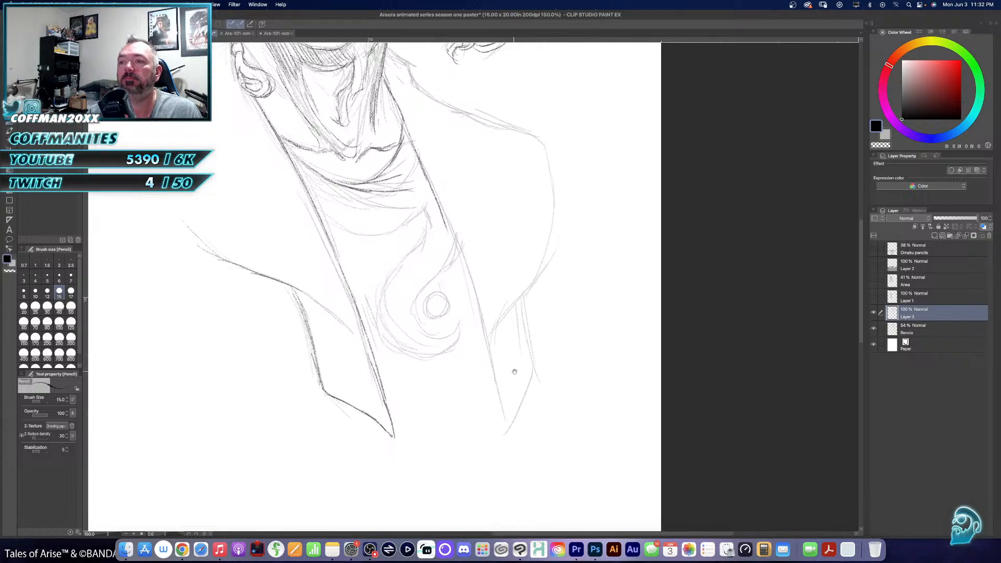
mouse_move(457, 241)
left_mouse_down()
mouse_move(506, 433)
mouse_move(530, 397)
mouse_move(518, 270)
mouse_move(550, 227)
mouse_move(552, 197)
left_mouse_up()
left_click_drag(540, 138, 552, 202)
scroll(365, 287, "up", 5)
mouse_move(380, 162)
left_mouse_down()
mouse_move(402, 198)
mouse_move(536, 259)
left_mouse_up()
left_click_drag(534, 255, 537, 277)
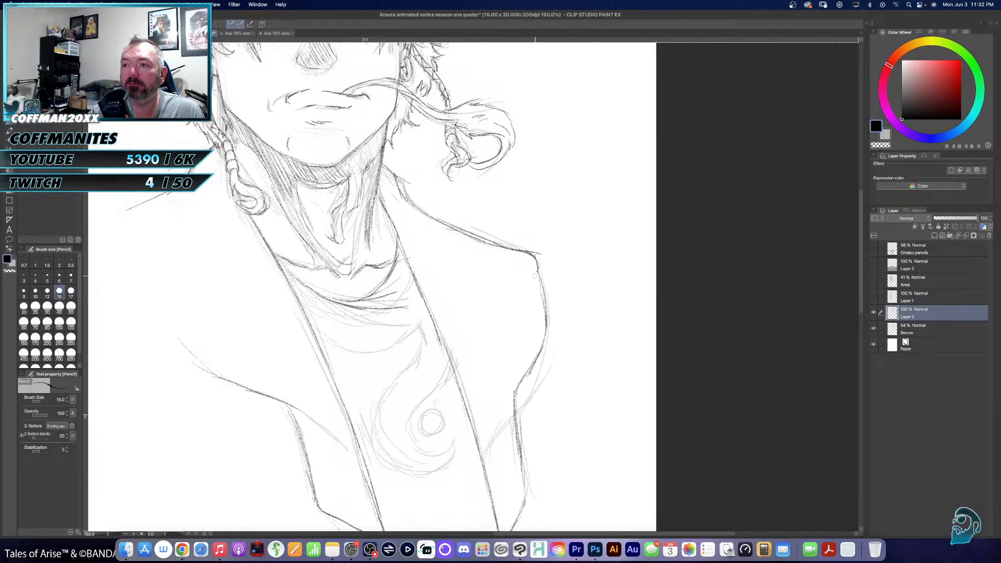
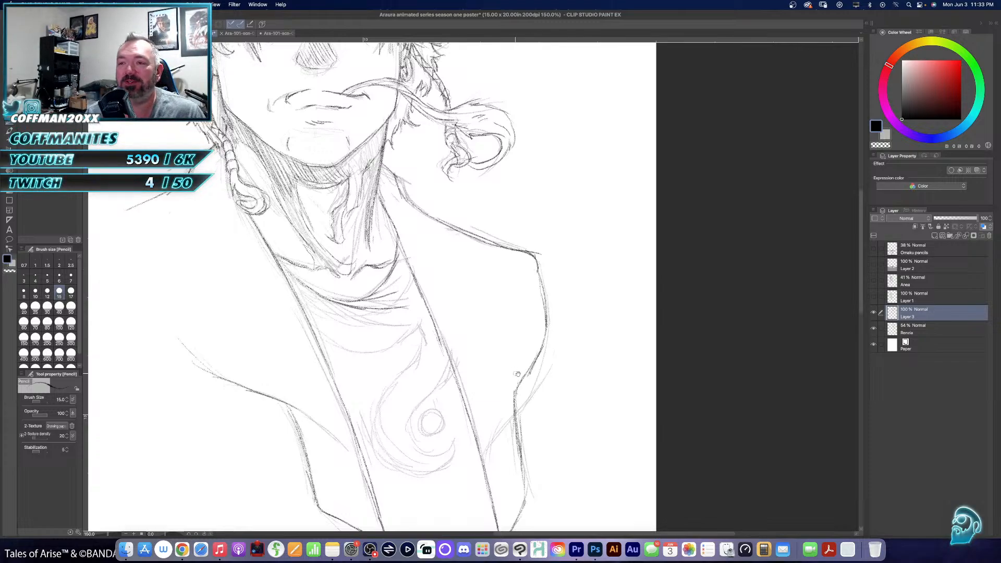
- Pencil the shirt collar's curved folds below the neck and the swirl emblem with its ring on the shirt front
left_click_drag(552, 380, 621, 290)
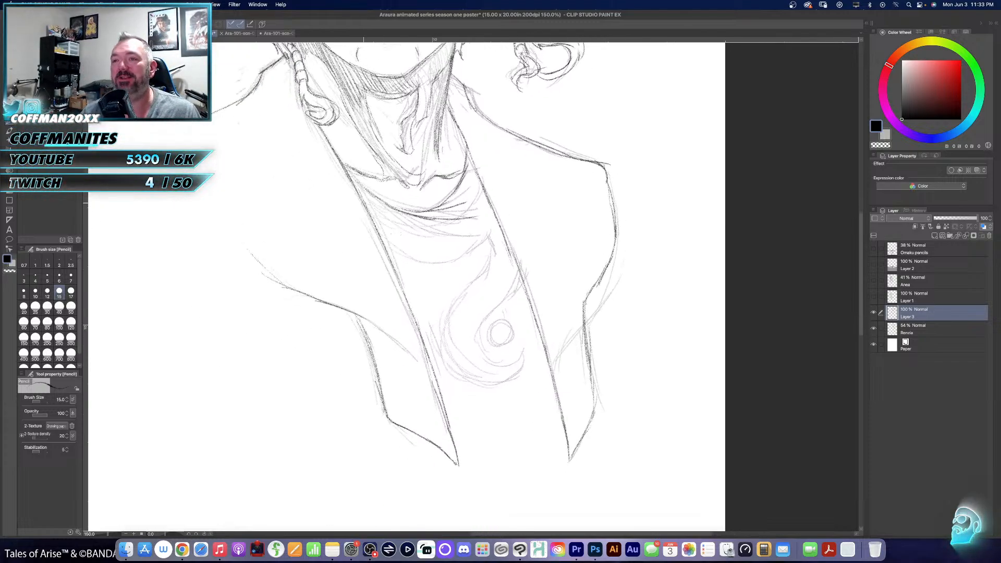
left_click_drag(346, 168, 378, 201)
left_click_drag(353, 173, 385, 203)
left_click_drag(355, 177, 388, 206)
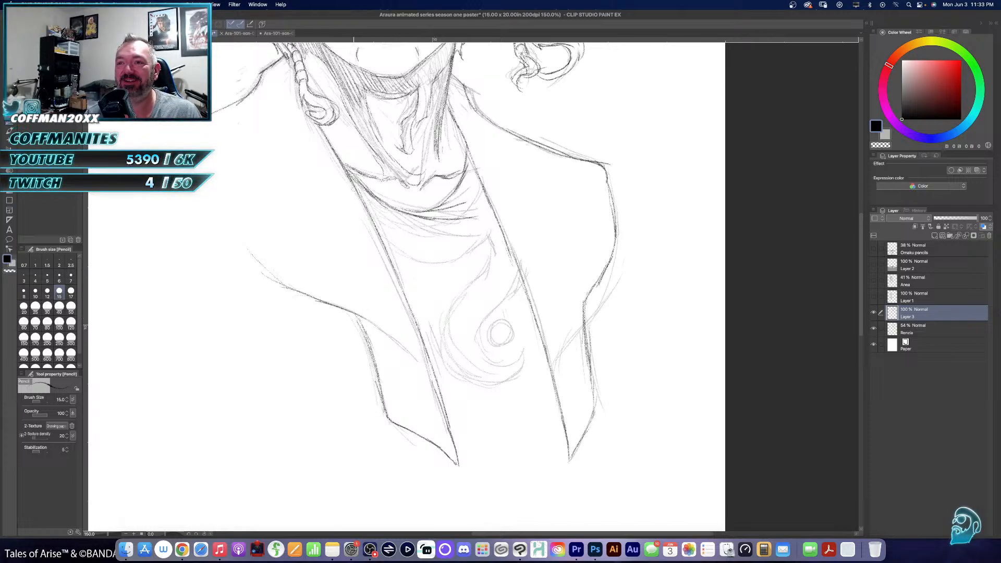
mouse_move(365, 198)
left_mouse_down()
mouse_move(410, 223)
mouse_move(452, 218)
mouse_move(481, 188)
left_mouse_up()
left_click_drag(470, 201, 483, 178)
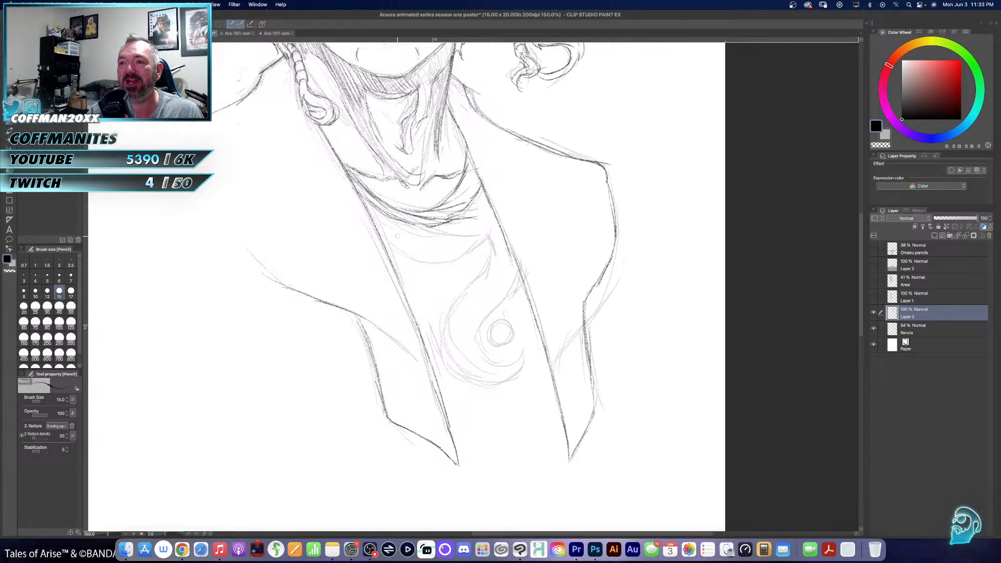
mouse_move(392, 262)
left_mouse_down()
mouse_move(481, 245)
mouse_move(490, 228)
mouse_move(500, 269)
mouse_move(467, 287)
mouse_move(441, 329)
mouse_move(444, 359)
mouse_move(498, 379)
mouse_move(521, 376)
mouse_move(527, 344)
mouse_move(501, 367)
mouse_move(480, 359)
mouse_move(475, 333)
mouse_move(524, 276)
left_mouse_up()
mouse_move(499, 319)
left_mouse_down()
mouse_move(487, 338)
mouse_move(515, 324)
mouse_move(500, 348)
left_mouse_up()
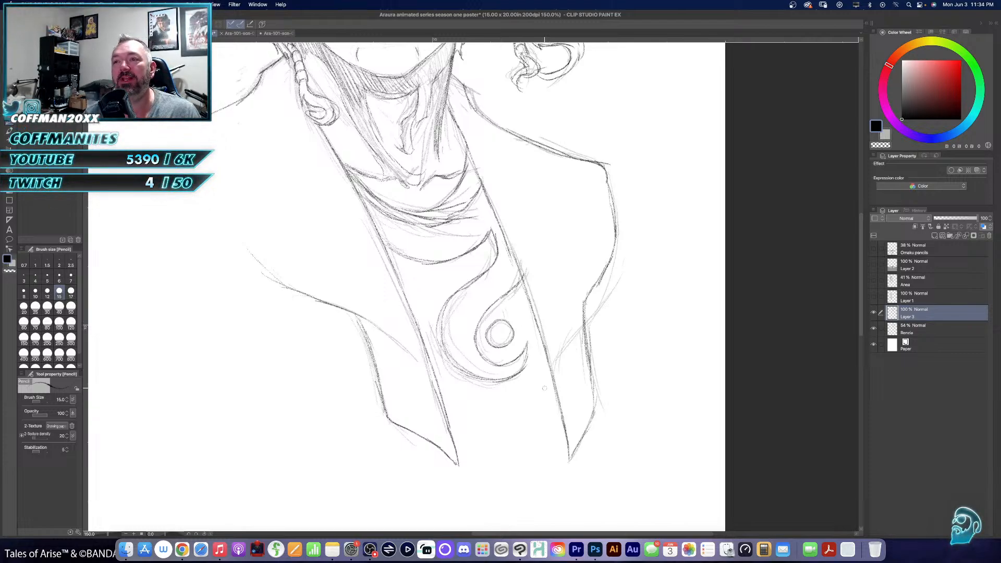
- Hatch the shading on the throat and along the left-hand side of the neck beneath the hanging braid
scroll(534, 302, "up", 5)
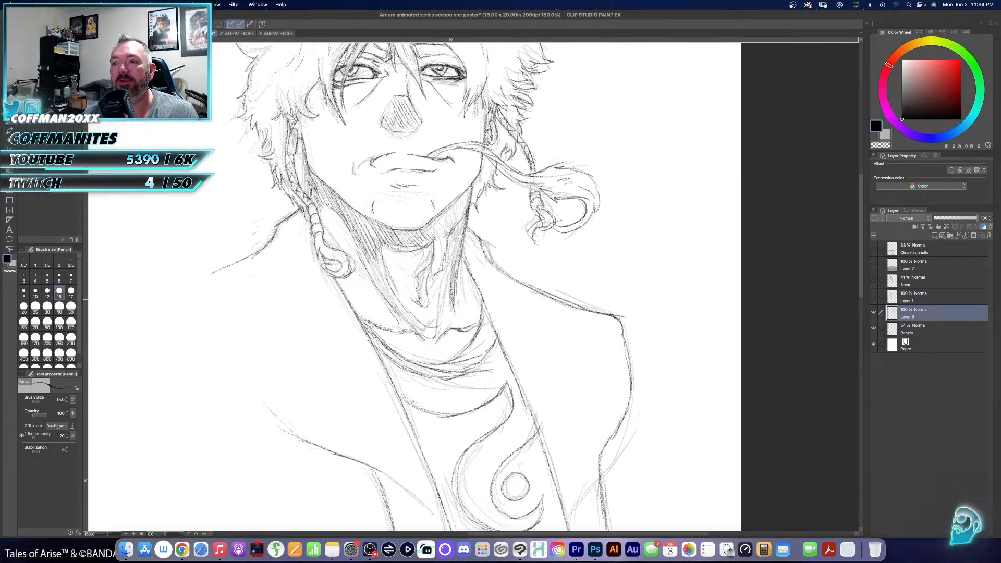
mouse_move(421, 287)
left_mouse_down()
mouse_move(445, 248)
mouse_move(440, 230)
mouse_move(467, 197)
left_mouse_up()
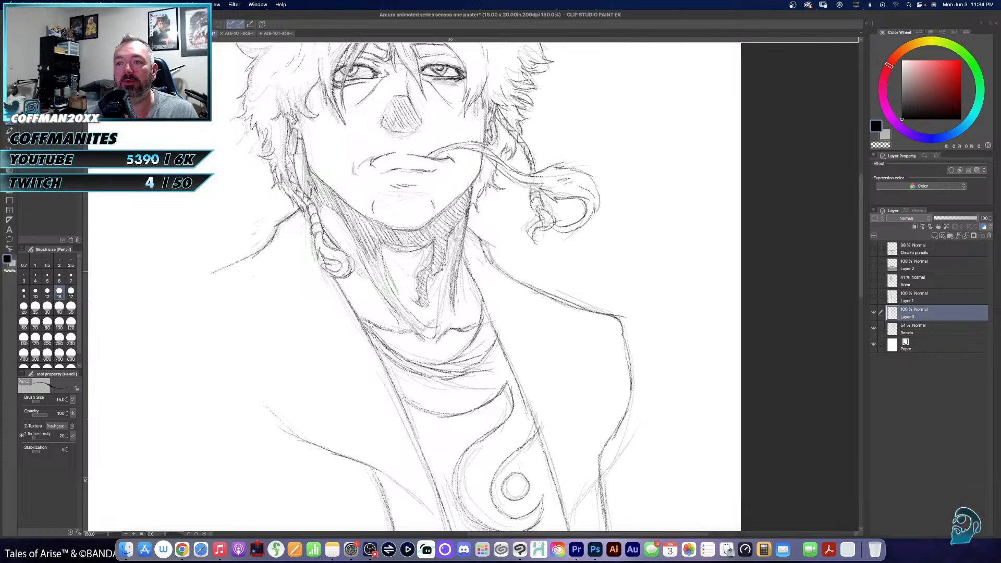
left_click_drag(355, 274, 377, 321)
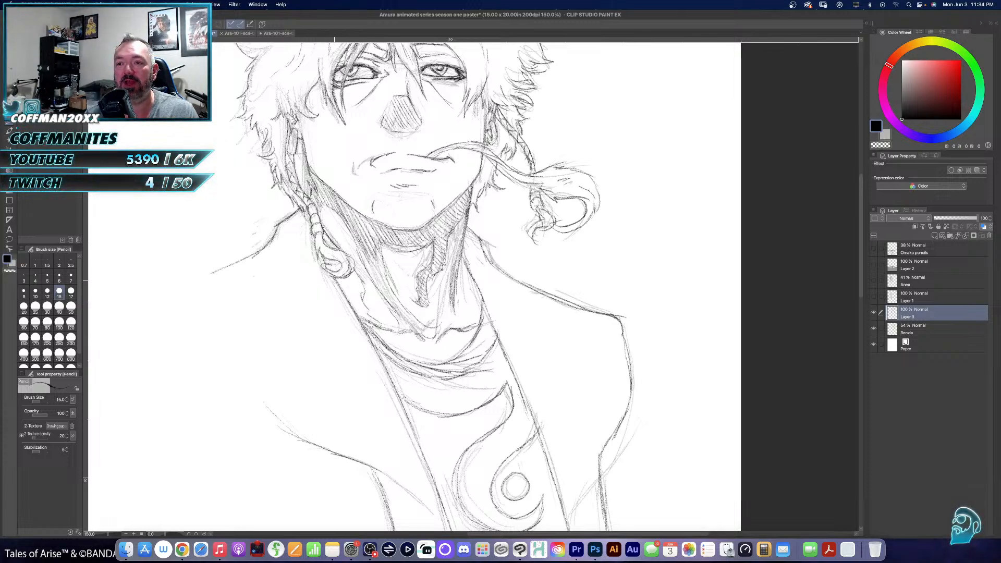
mouse_move(338, 284)
left_mouse_down()
mouse_move(361, 317)
mouse_move(370, 308)
left_mouse_up()
mouse_move(349, 275)
left_mouse_down()
mouse_move(369, 299)
mouse_move(363, 291)
left_mouse_up()
left_click_drag(355, 277, 366, 292)
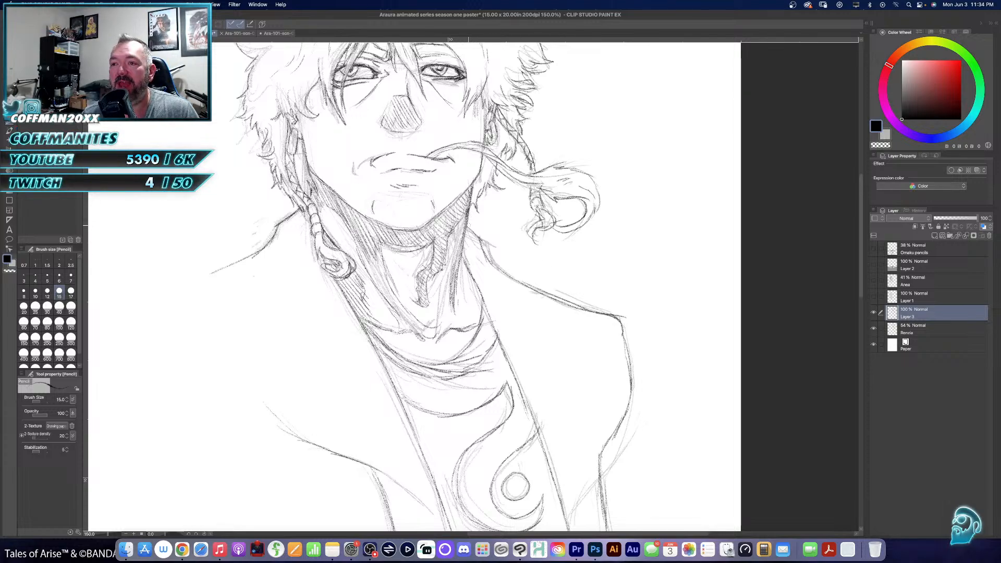
- Hatch the shadow down the right-hand side of the neck to where it meets the collar
mouse_move(460, 271)
left_mouse_down()
mouse_move(458, 315)
mouse_move(458, 278)
mouse_move(461, 289)
left_mouse_up()
left_click_drag(473, 284, 469, 326)
left_click_drag(466, 319, 477, 324)
mouse_move(473, 316)
left_mouse_down()
mouse_move(479, 322)
mouse_move(482, 306)
left_mouse_up()
left_click_drag(473, 292, 482, 299)
mouse_move(471, 280)
left_mouse_down()
mouse_move(480, 296)
mouse_move(473, 283)
left_mouse_up()
left_click_drag(463, 277, 474, 289)
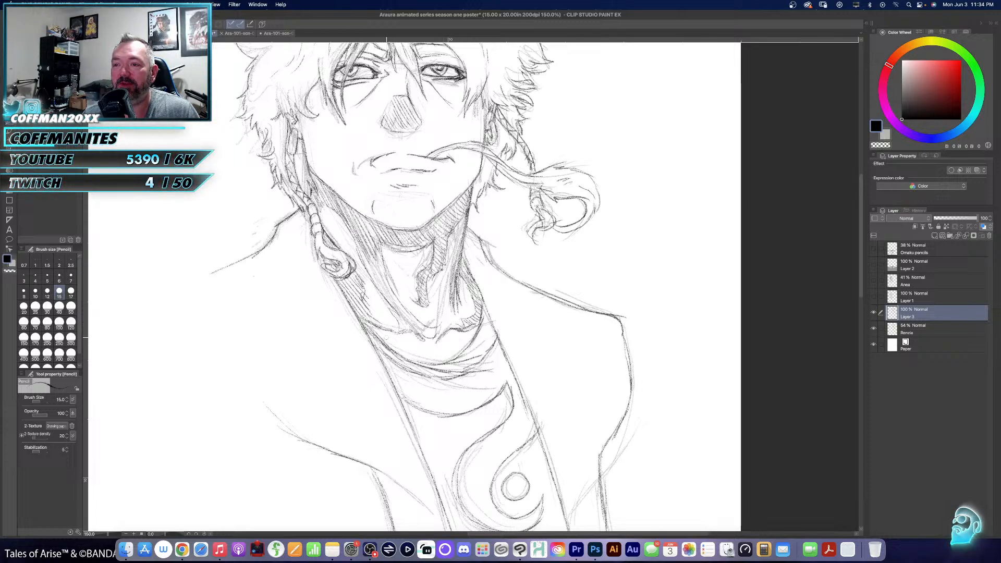
- Hatch the shadows inside the shirt collar's folds, from the left-hand edge across to below the throat
mouse_move(385, 338)
left_mouse_down()
mouse_move(429, 357)
mouse_move(456, 336)
mouse_move(473, 342)
mouse_move(413, 359)
left_mouse_up()
left_click_drag(402, 348, 437, 364)
left_click_drag(435, 355, 451, 361)
left_click_drag(443, 349, 459, 352)
left_click_drag(451, 336, 464, 348)
left_click_drag(459, 343, 467, 349)
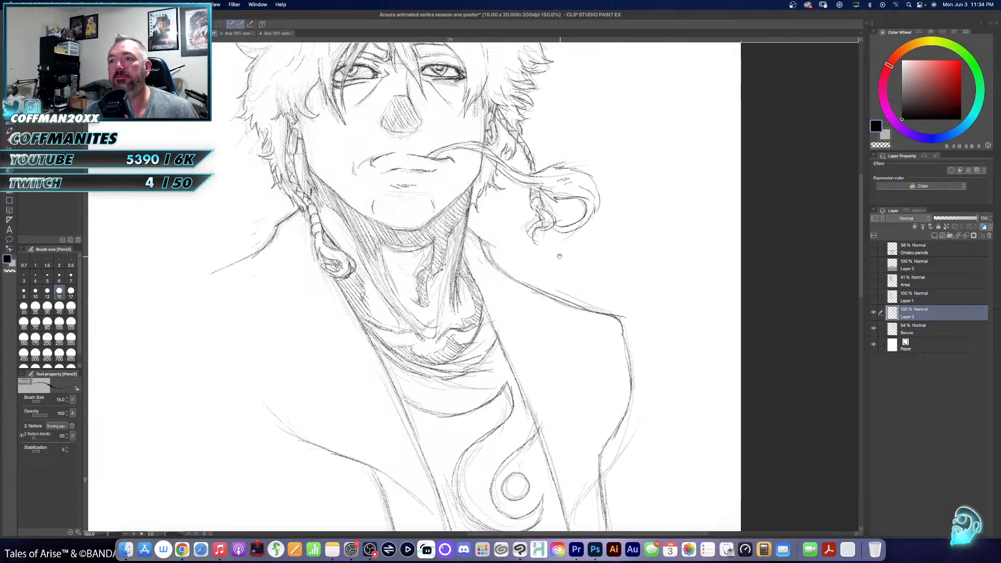
- Rough in a thick braided ponytail on the Renzo layer, curving from behind the right-hand hair to the shoulder, with crossing segment lines
mouse_move(559, 256)
left_mouse_down()
mouse_move(590, 311)
mouse_move(611, 322)
mouse_move(590, 332)
mouse_move(459, 330)
mouse_move(447, 378)
left_mouse_up()
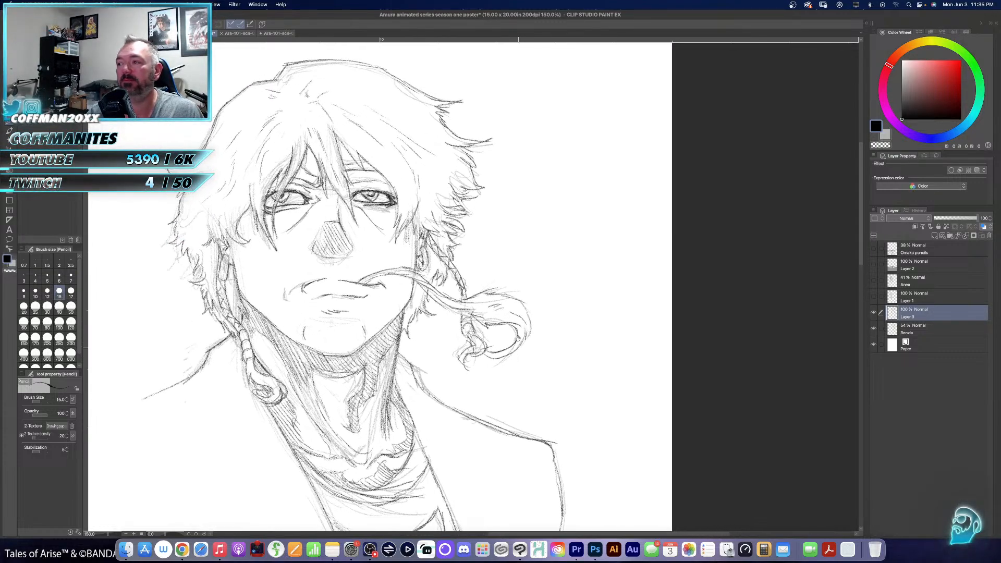
left_click(913, 331)
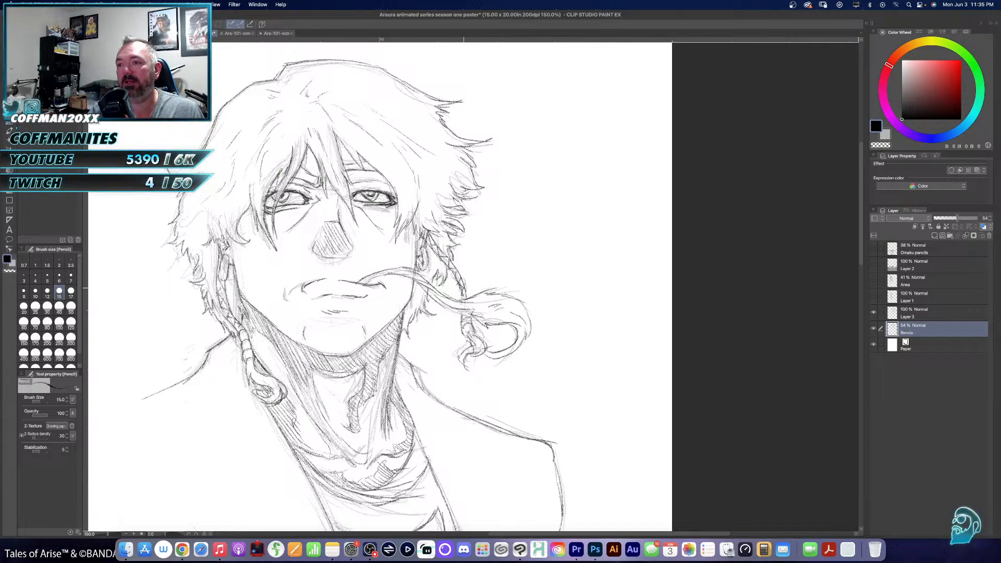
mouse_move(480, 263)
left_mouse_down()
mouse_move(579, 326)
mouse_move(576, 369)
mouse_move(538, 406)
left_mouse_up()
left_click_drag(580, 344, 549, 409)
left_click_drag(583, 377, 490, 421)
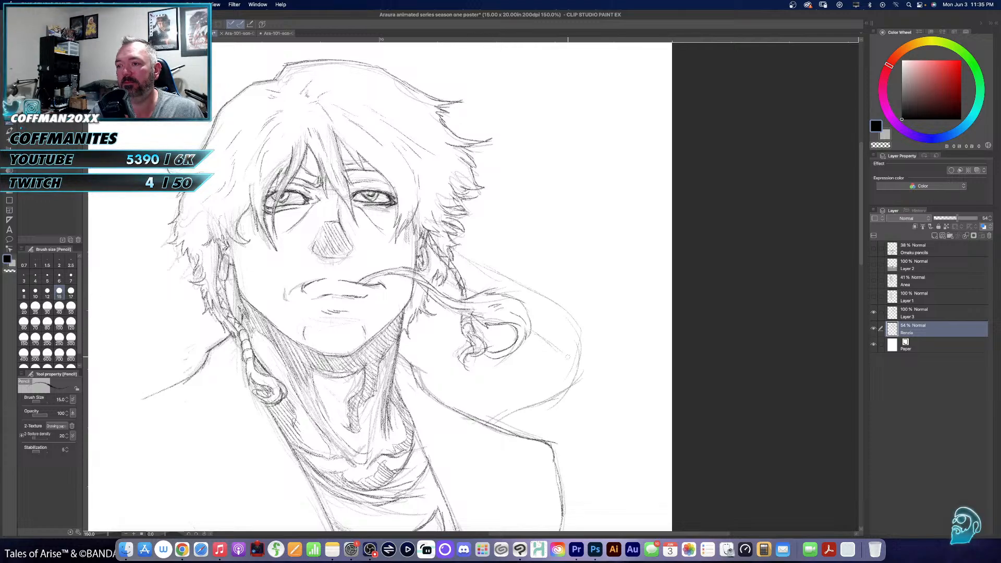
mouse_move(552, 346)
left_mouse_down()
mouse_move(545, 374)
mouse_move(557, 356)
mouse_move(476, 397)
left_mouse_up()
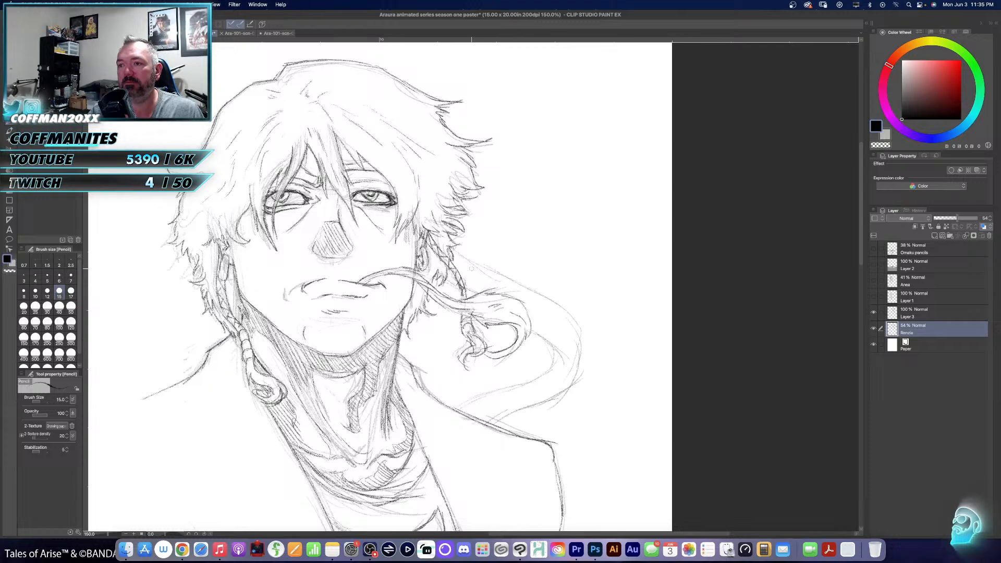
mouse_move(470, 276)
left_mouse_down()
mouse_move(542, 301)
mouse_move(546, 336)
mouse_move(572, 363)
mouse_move(561, 386)
mouse_move(523, 380)
mouse_move(513, 407)
mouse_move(486, 397)
mouse_move(475, 417)
left_mouse_up()
mouse_move(506, 376)
left_mouse_down()
mouse_move(573, 361)
mouse_move(524, 416)
left_mouse_up()
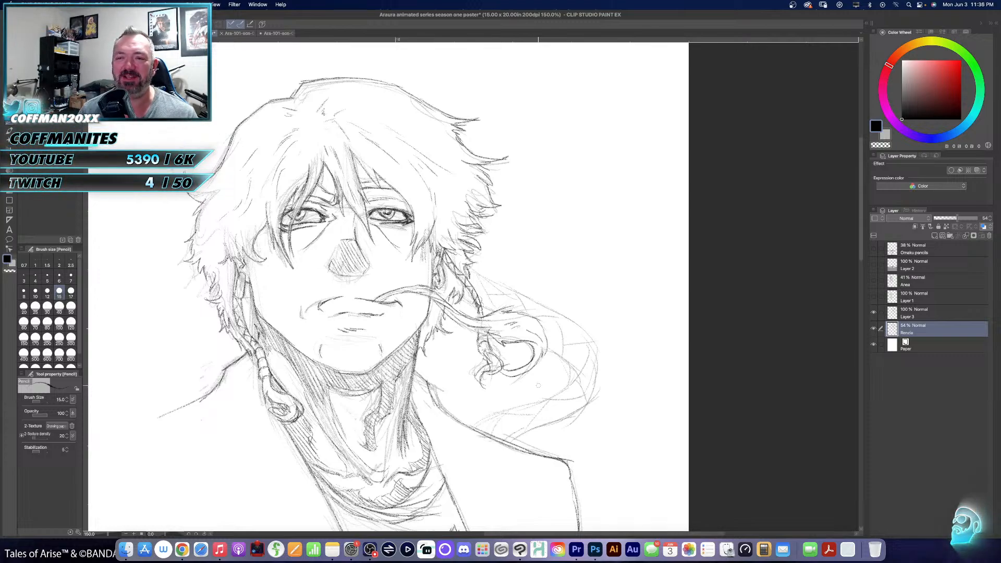
- Pencil the braided ponytail's outer contour, inner edge and lower segment lines on Layer 3
mouse_move(544, 400)
left_mouse_down()
mouse_move(562, 332)
mouse_move(583, 403)
mouse_move(594, 382)
left_mouse_up()
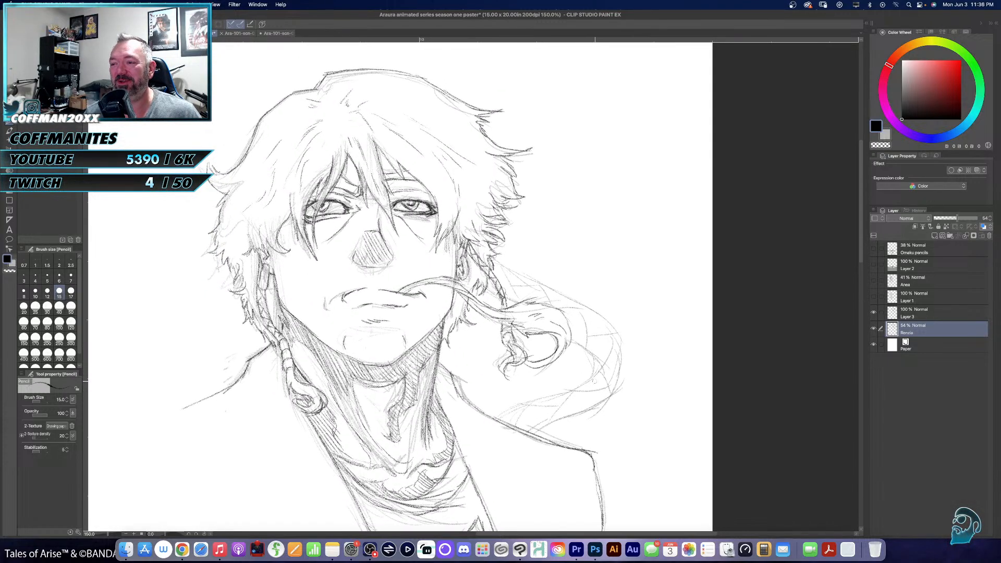
left_click(921, 316)
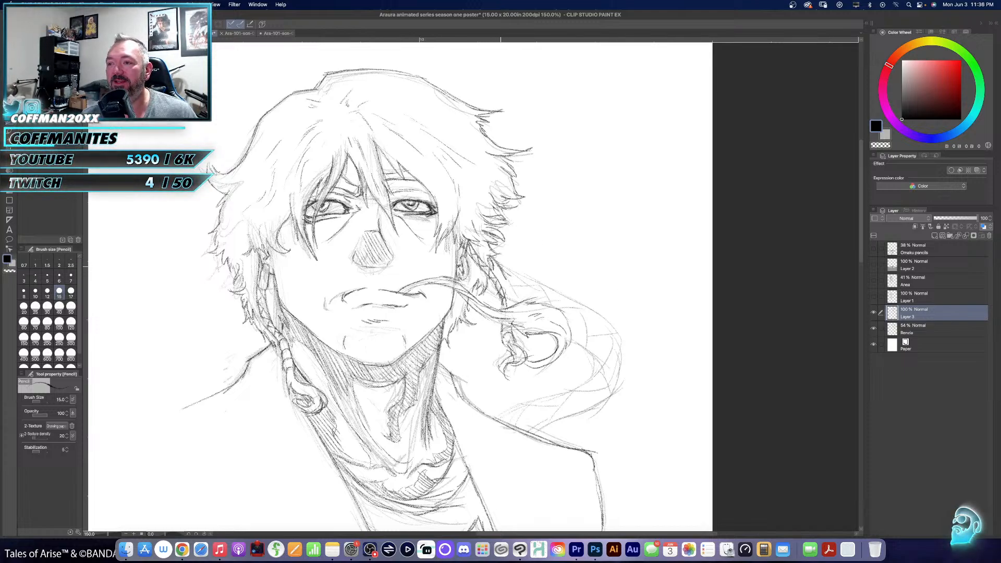
mouse_move(499, 264)
left_mouse_down()
mouse_move(564, 295)
mouse_move(617, 338)
mouse_move(620, 380)
mouse_move(595, 412)
mouse_move(533, 432)
left_mouse_up()
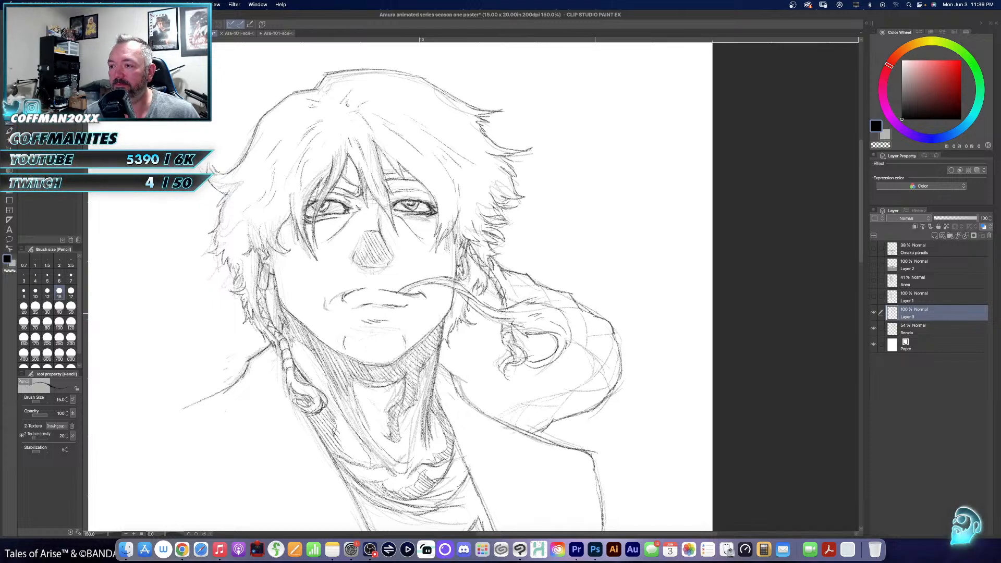
mouse_move(569, 336)
left_mouse_down()
mouse_move(597, 370)
mouse_move(578, 392)
mouse_move(513, 423)
left_mouse_up()
left_click_drag(531, 406, 519, 421)
mouse_move(570, 398)
left_mouse_down()
mouse_move(558, 414)
mouse_move(612, 388)
mouse_move(614, 347)
mouse_move(586, 345)
mouse_move(613, 333)
left_mouse_up()
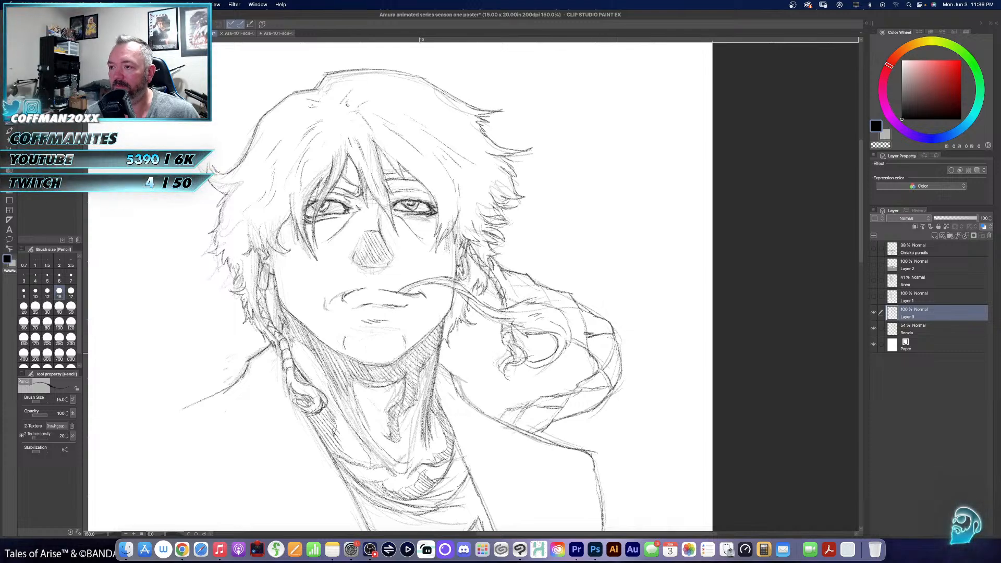
- Add segment lines to the upper part of the braided ponytail and darken its details around the outer bend
mouse_move(564, 310)
left_mouse_down()
mouse_move(576, 307)
mouse_move(552, 305)
left_mouse_up()
mouse_move(507, 277)
left_mouse_down()
mouse_move(518, 299)
mouse_move(537, 286)
mouse_move(500, 299)
mouse_move(519, 305)
left_mouse_up()
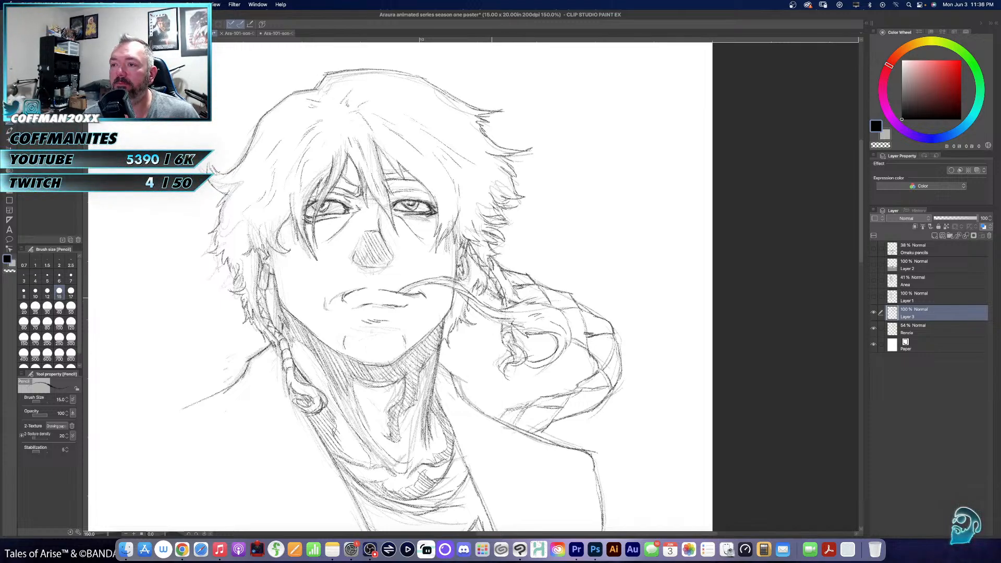
left_click_drag(484, 290, 494, 296)
left_click_drag(486, 290, 499, 298)
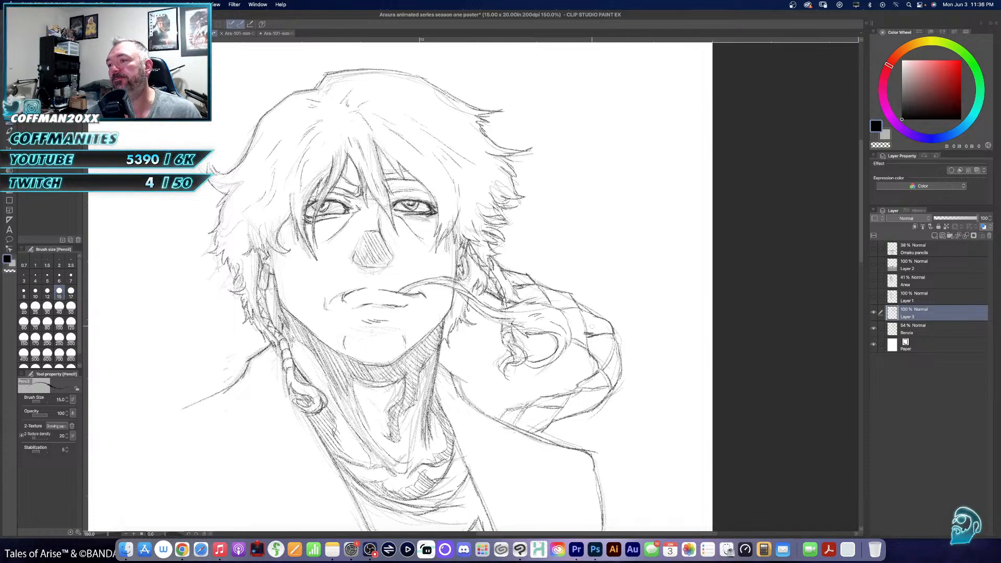
left_click_drag(571, 341, 583, 348)
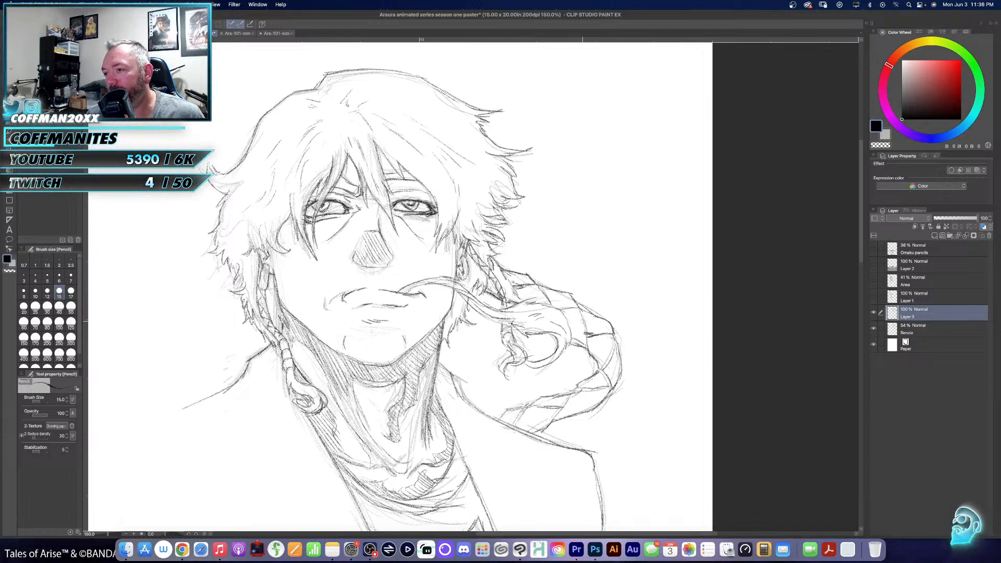
mouse_move(577, 306)
left_mouse_down()
mouse_move(587, 351)
mouse_move(610, 357)
left_mouse_up()
left_click_drag(614, 340, 609, 362)
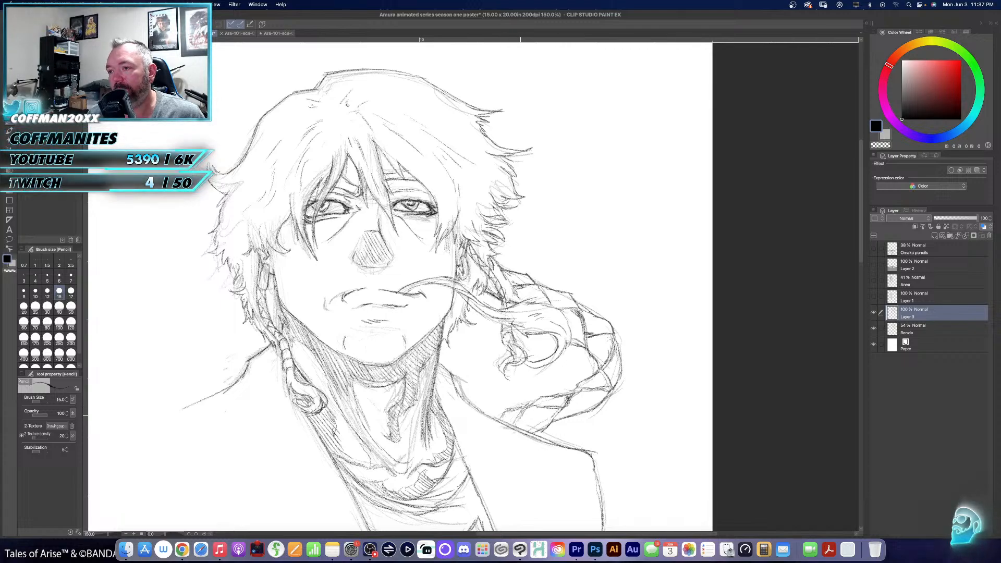
- Check the clean lines on the whole poster with the Renzo rough hidden, and show the four upper layers and the rough
mouse_move(567, 377)
left_mouse_down()
mouse_move(621, 233)
mouse_move(592, 301)
left_mouse_up()
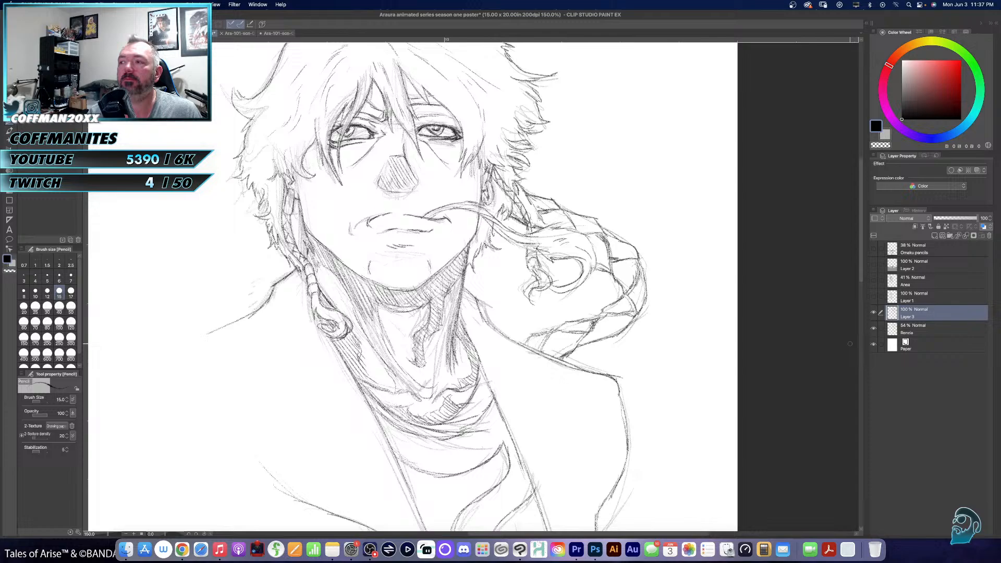
left_click(874, 328)
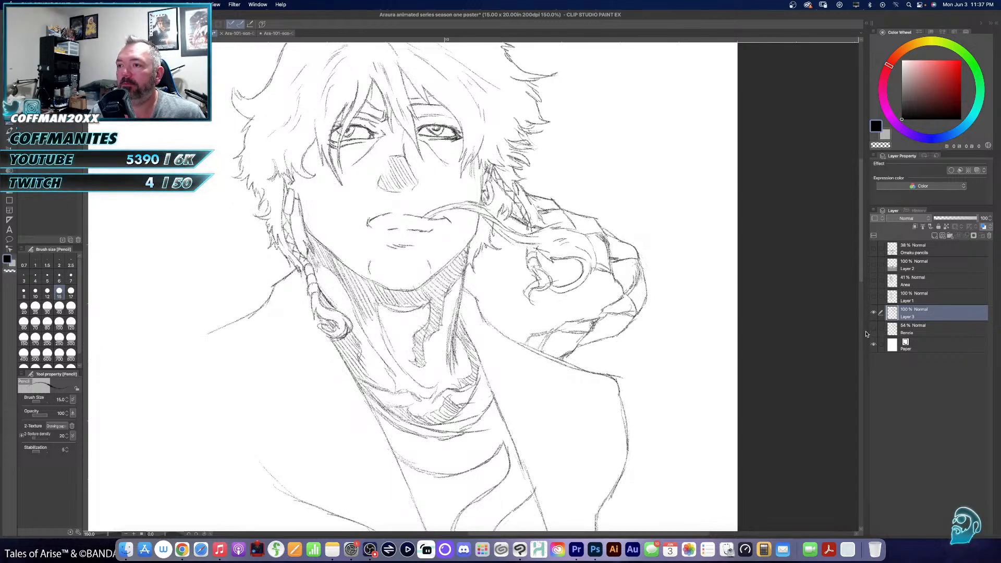
key("super+0")
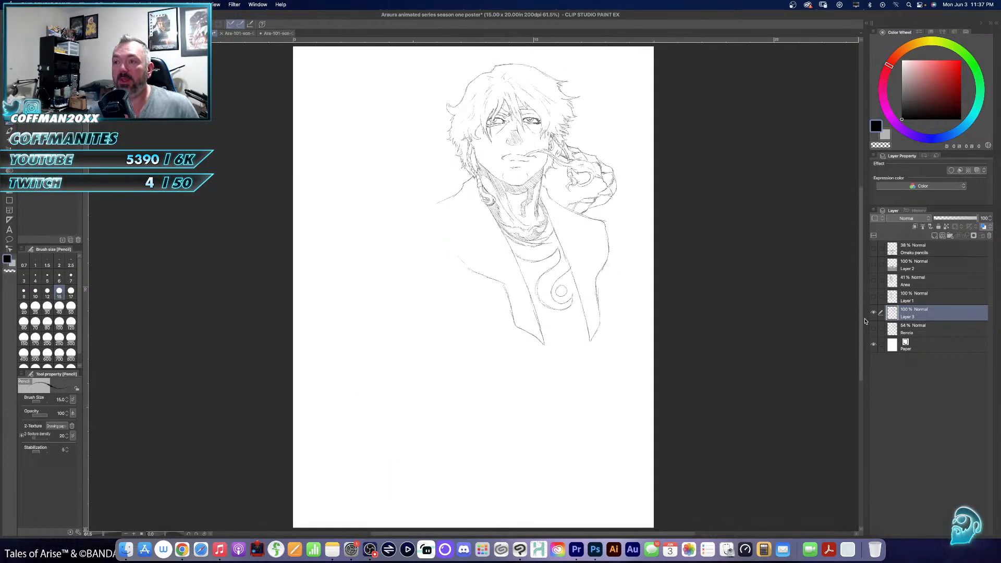
left_click_drag(873, 249, 874, 297)
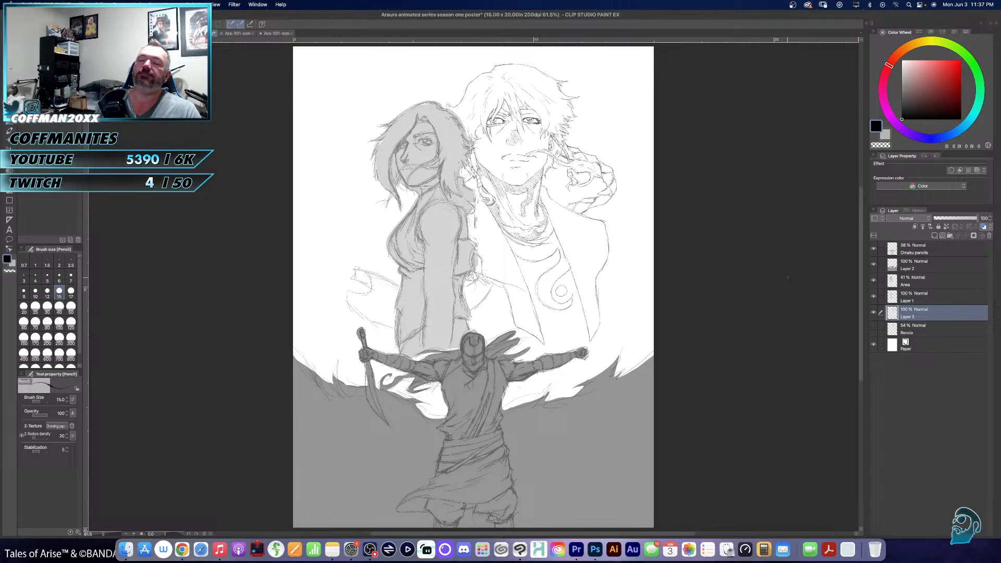
left_click(921, 327)
left_click(873, 329)
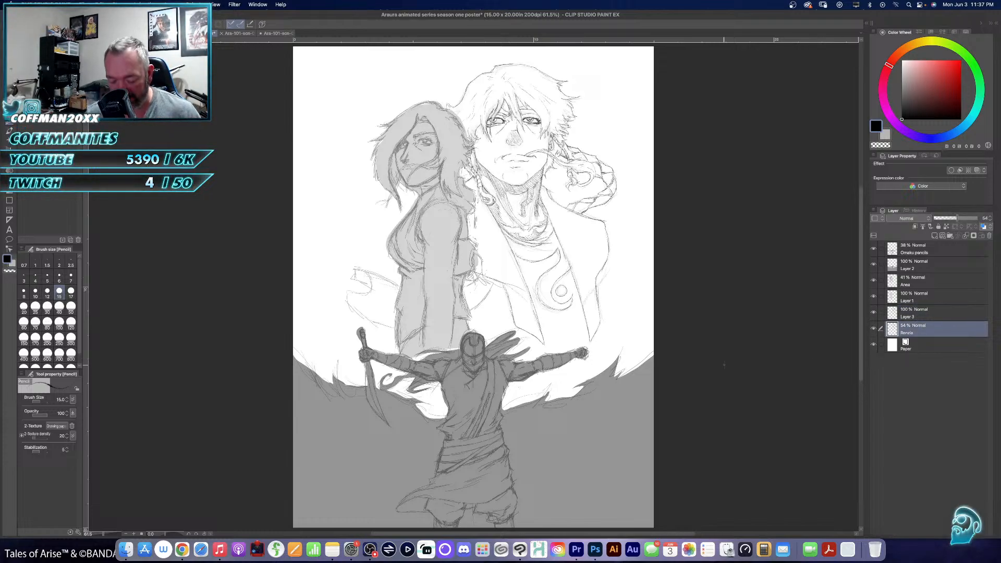
- Erase the pointed corner of the jacket's right-hand shoulder on both Layer 3 and the Renzo layer
key("ctrl+space")
left_click(594, 254)
left_click(609, 279)
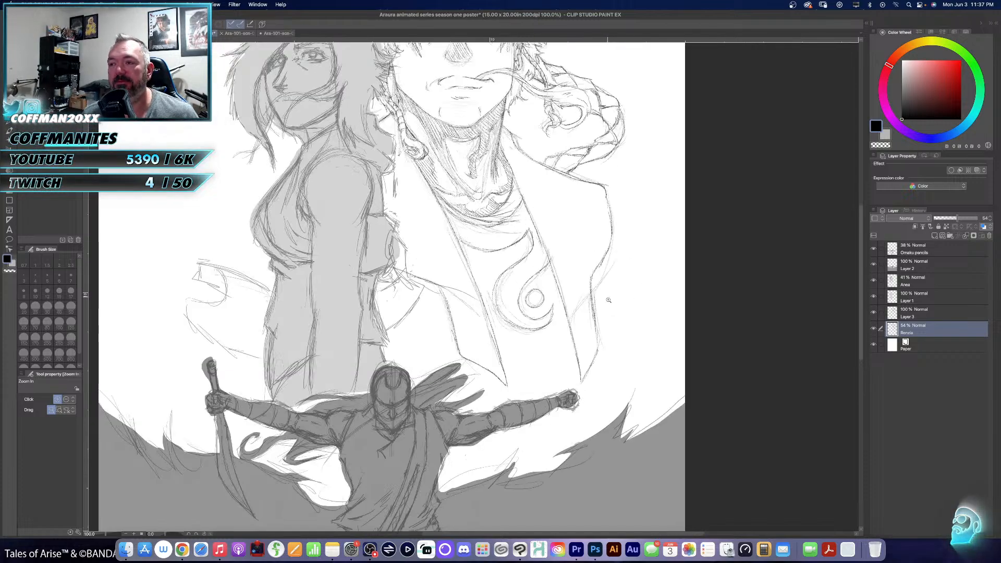
left_click(609, 300)
left_click_drag(616, 270, 556, 381)
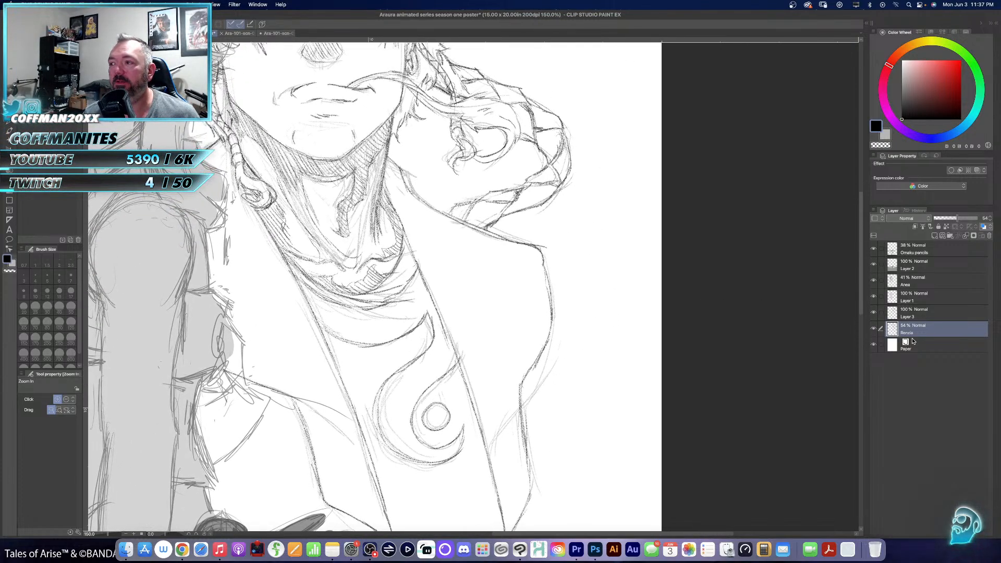
left_click(917, 317)
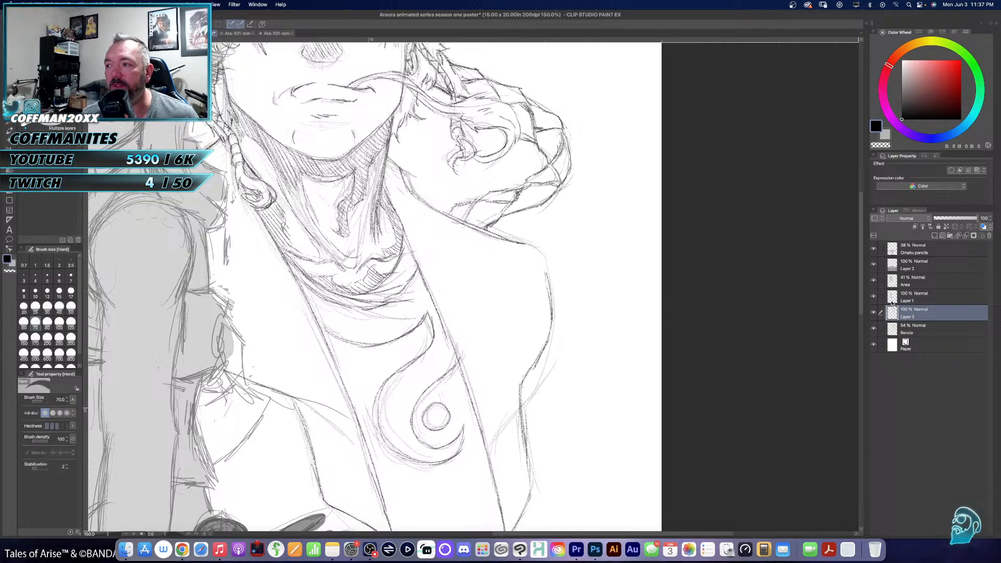
left_click(917, 330)
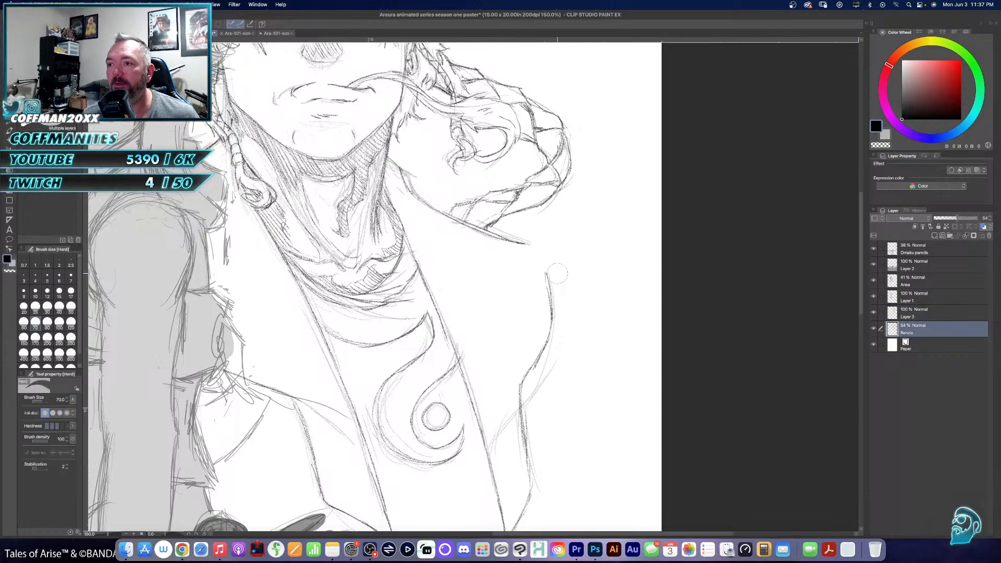
left_click(916, 318)
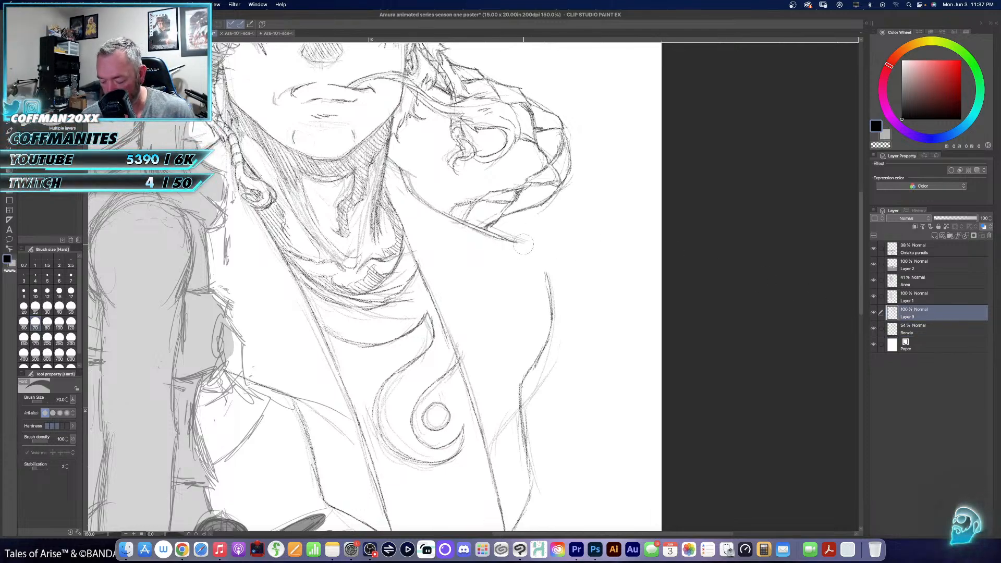
- Pencil a rounded curve on Layer 3 joining the right-hand shoulder line to the upper arm, and make the Renzo layer active
key("p")
mouse_move(511, 242)
left_mouse_down()
mouse_move(528, 248)
mouse_move(553, 290)
left_mouse_up()
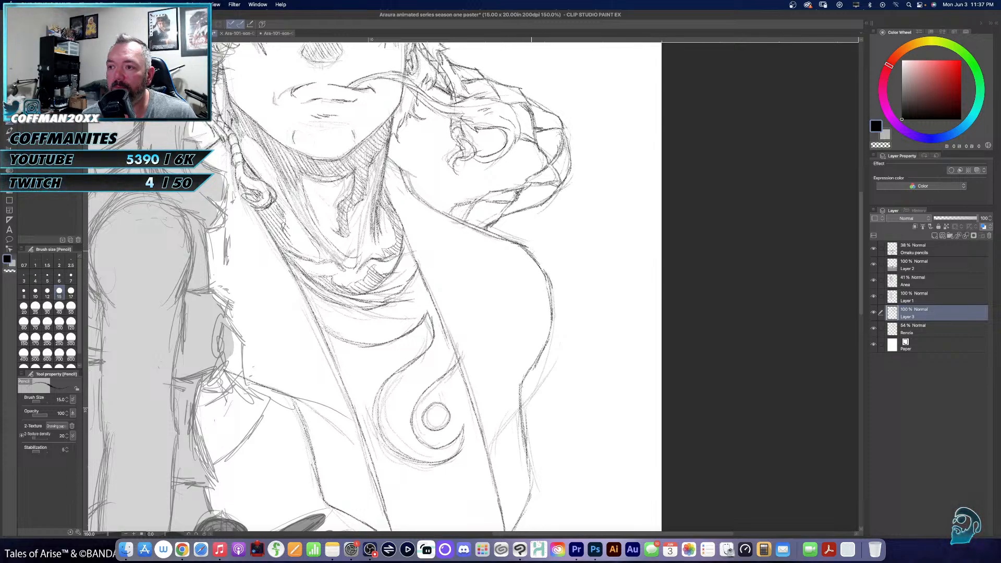
left_click(917, 330)
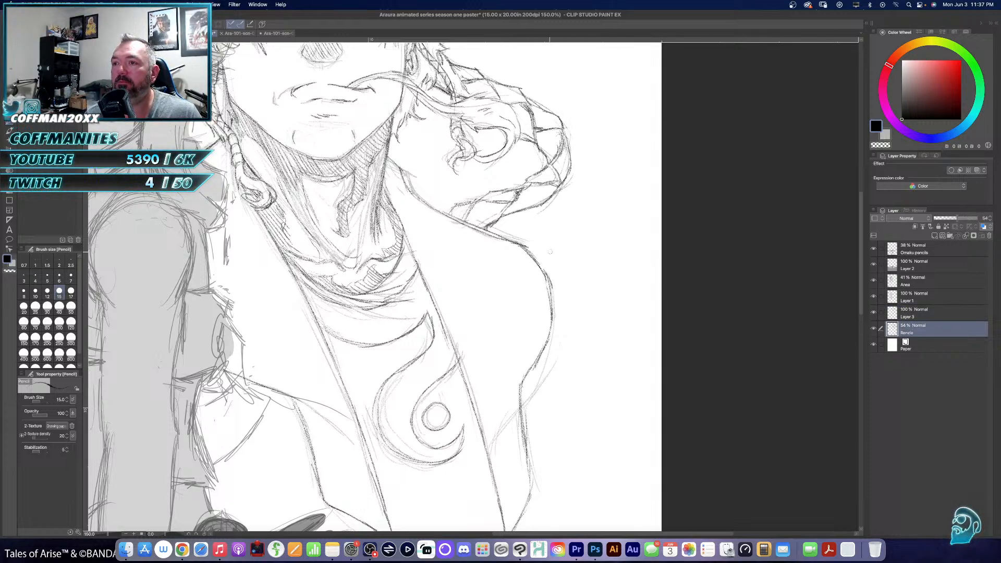
- Rough in spiky fur tufts around the right-hand shoulder and a loose outer sleeve line down to the poster's edge on the Renzo layer
mouse_move(516, 234)
left_mouse_down()
mouse_move(543, 239)
mouse_move(563, 300)
mouse_move(576, 313)
mouse_move(584, 306)
mouse_move(564, 324)
mouse_move(567, 346)
mouse_move(543, 397)
left_mouse_up()
left_click_drag(544, 362, 550, 406)
mouse_move(544, 374)
left_mouse_down()
mouse_move(567, 429)
mouse_move(567, 181)
left_mouse_up()
left_click_drag(566, 283, 575, 299)
left_click_drag(575, 298, 567, 320)
left_click_drag(568, 311, 565, 323)
mouse_move(567, 287)
left_mouse_down()
mouse_move(553, 312)
mouse_move(563, 331)
mouse_move(546, 290)
left_mouse_up()
mouse_move(557, 300)
left_mouse_down()
mouse_move(581, 360)
mouse_move(632, 403)
left_mouse_up()
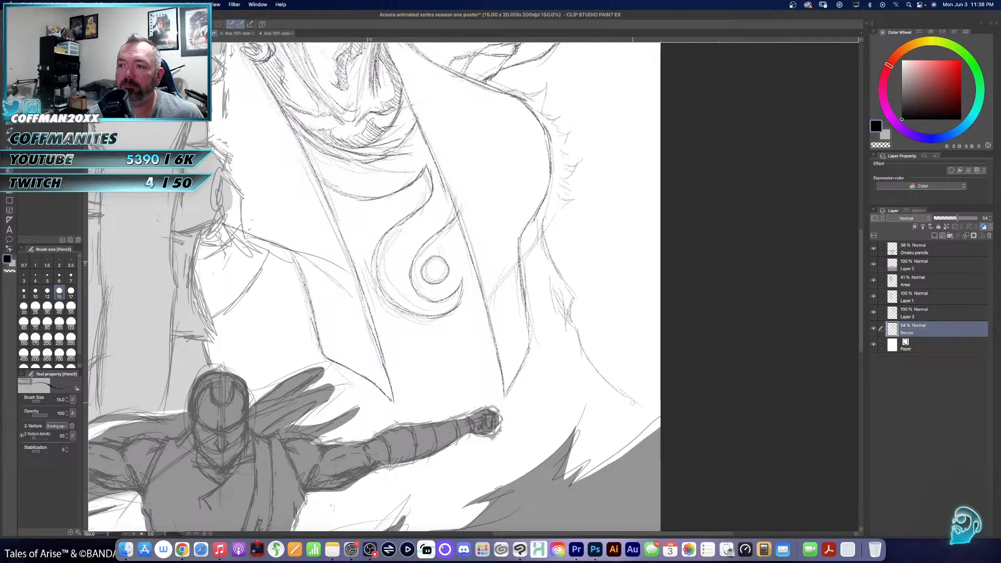
- Roughly extend both long front edges of the jacket opening downward past the lapel points, behind the masked figure's outstretched arm
left_click_drag(506, 384, 527, 451)
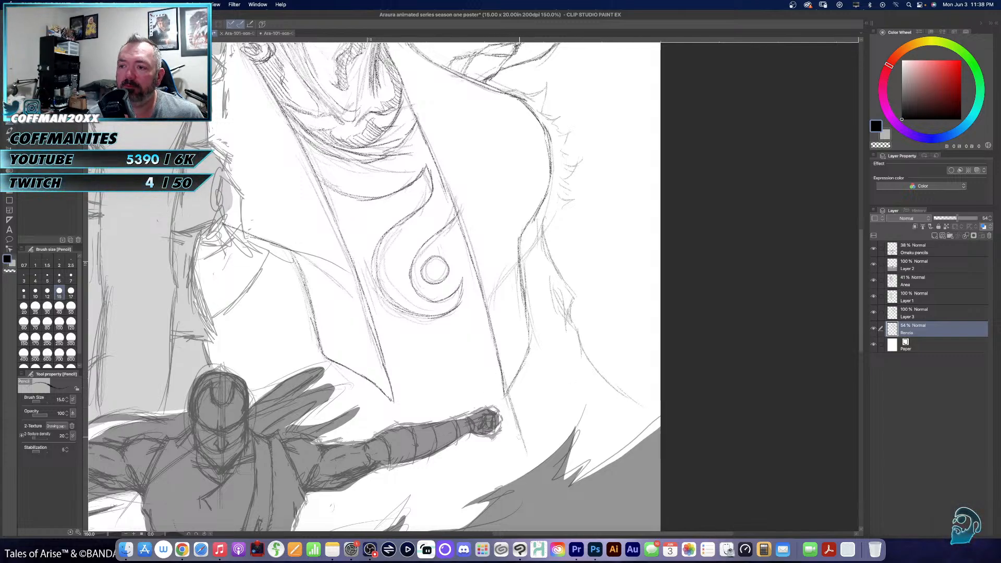
left_click_drag(393, 400, 404, 422)
left_click_drag(419, 461, 452, 518)
- Add more rough fur strokes down the outer side of the right-hand upper arm, near the elbow
left_click_drag(485, 372, 622, 496)
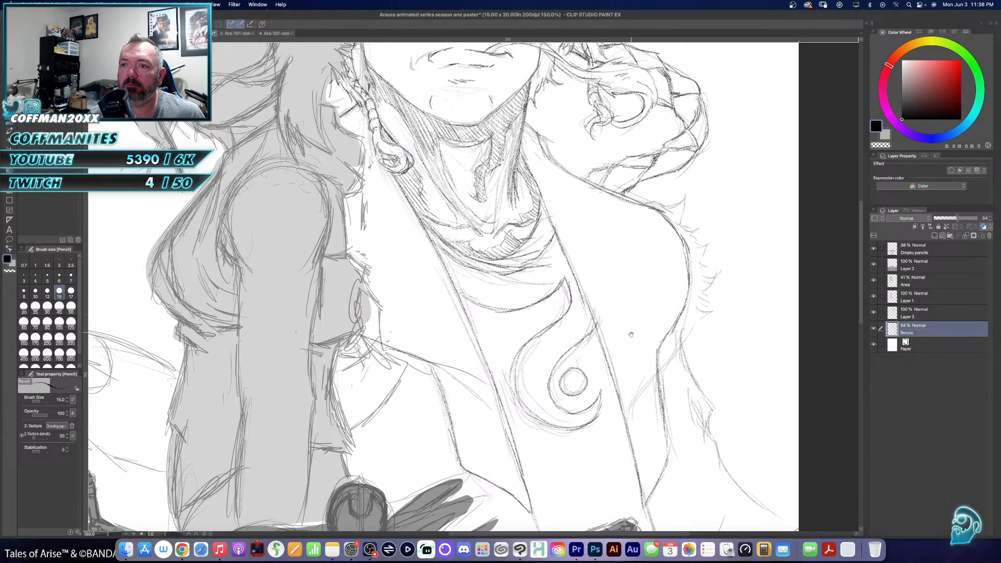
left_click_drag(631, 334, 549, 416)
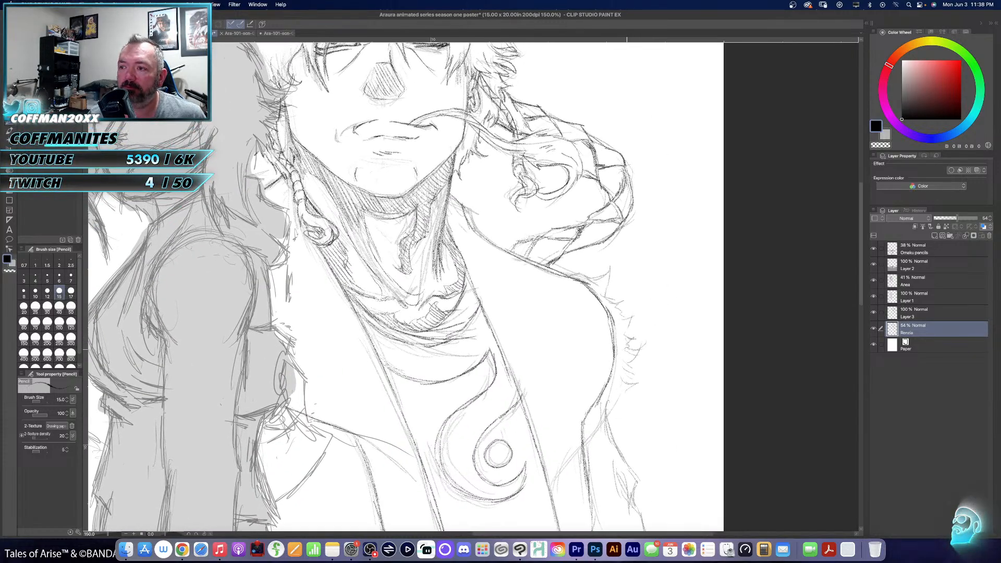
mouse_move(632, 365)
left_mouse_down()
mouse_move(620, 423)
mouse_move(611, 424)
left_mouse_up()
mouse_move(616, 412)
left_mouse_down()
mouse_move(607, 426)
mouse_move(619, 444)
left_mouse_up()
left_click_drag(600, 403, 596, 425)
left_click_drag(598, 405, 591, 472)
- Pencil the clean fur trim along the right-hand shoulder and arm on Layer 3, continuing the outer edge down to the poster's border
left_click(918, 315)
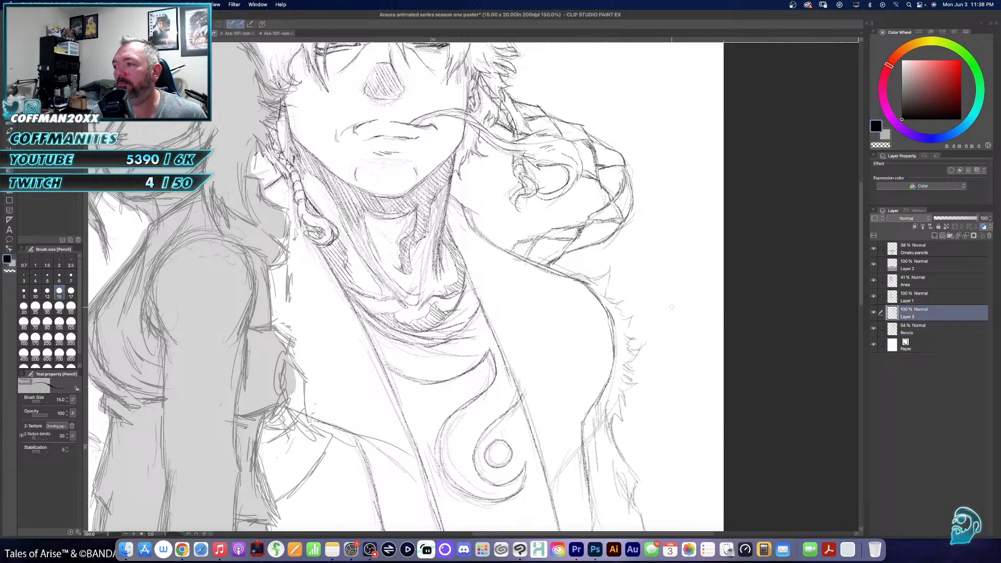
mouse_move(566, 271)
left_mouse_down()
mouse_move(595, 281)
mouse_move(611, 270)
mouse_move(604, 297)
mouse_move(626, 319)
mouse_move(638, 314)
mouse_move(625, 333)
mouse_move(641, 363)
mouse_move(620, 379)
mouse_move(640, 384)
mouse_move(624, 395)
mouse_move(609, 436)
left_mouse_up()
mouse_move(624, 376)
left_mouse_down()
mouse_move(604, 300)
mouse_move(577, 369)
left_mouse_up()
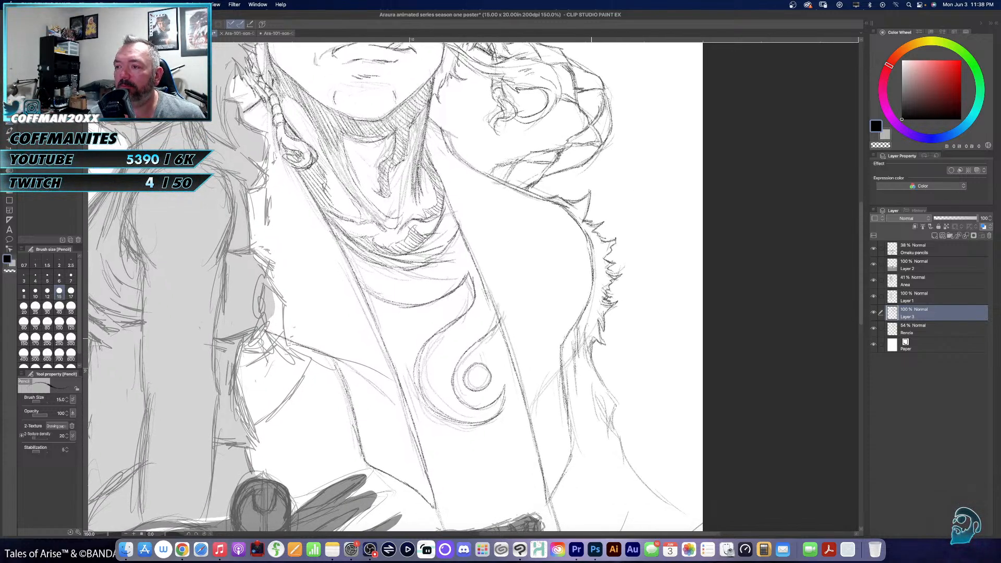
mouse_move(589, 323)
left_mouse_down()
mouse_move(592, 359)
mouse_move(620, 409)
mouse_move(613, 436)
left_mouse_up()
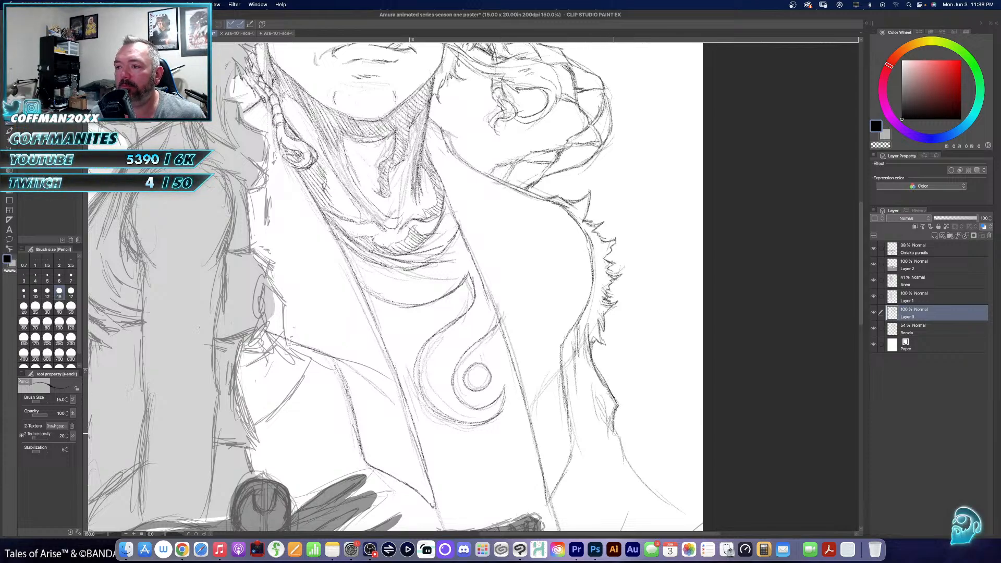
mouse_move(597, 394)
left_mouse_down()
mouse_move(624, 442)
mouse_move(623, 482)
mouse_move(594, 369)
mouse_move(672, 438)
left_mouse_up()
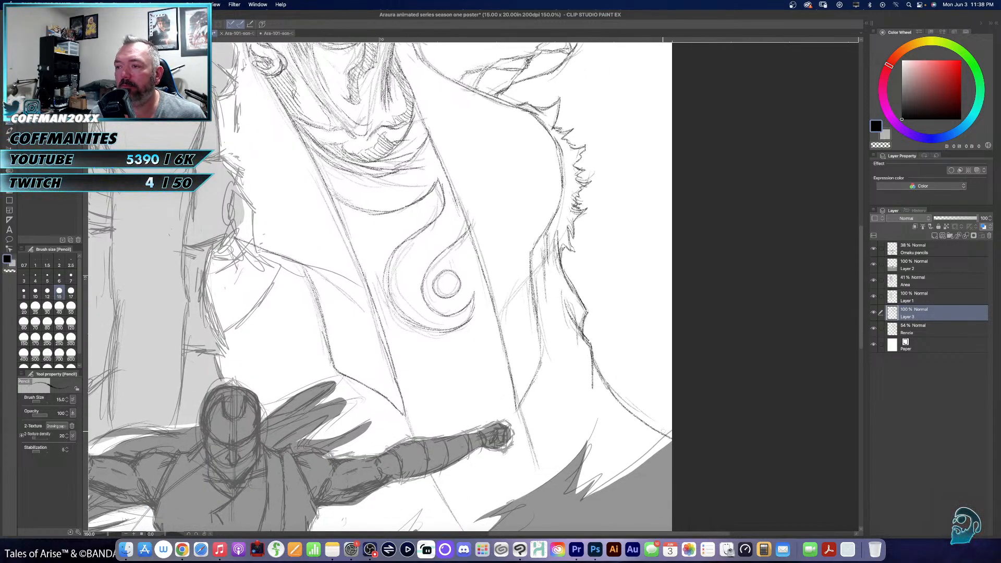
- Pencil clean lines on Layer 3 extending both jacket front edges down to the dark ground shape
mouse_move(518, 404)
left_mouse_down()
mouse_move(534, 459)
mouse_move(527, 430)
left_mouse_up()
left_click_drag(528, 430, 543, 482)
left_click_drag(536, 413, 595, 315)
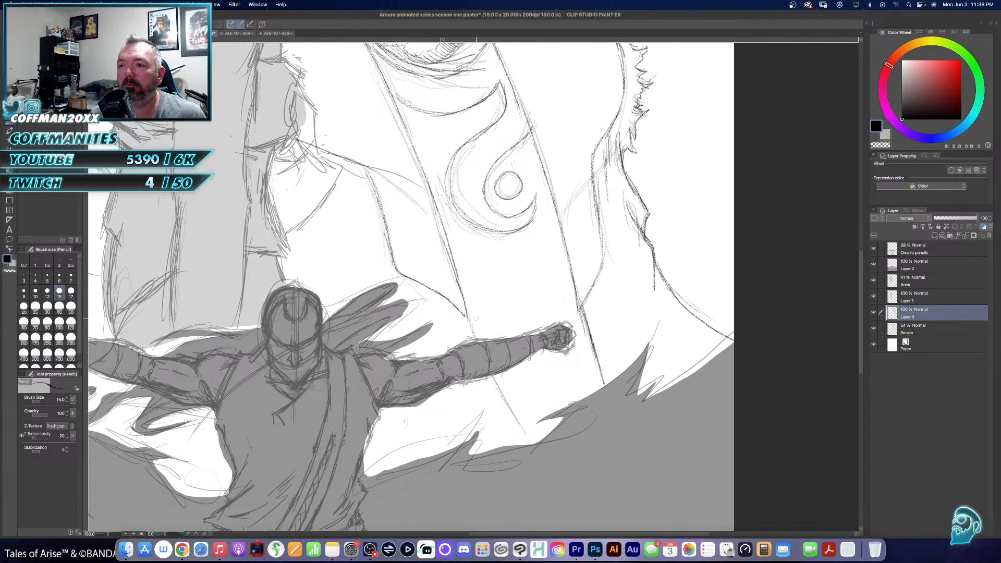
left_click_drag(483, 348, 536, 444)
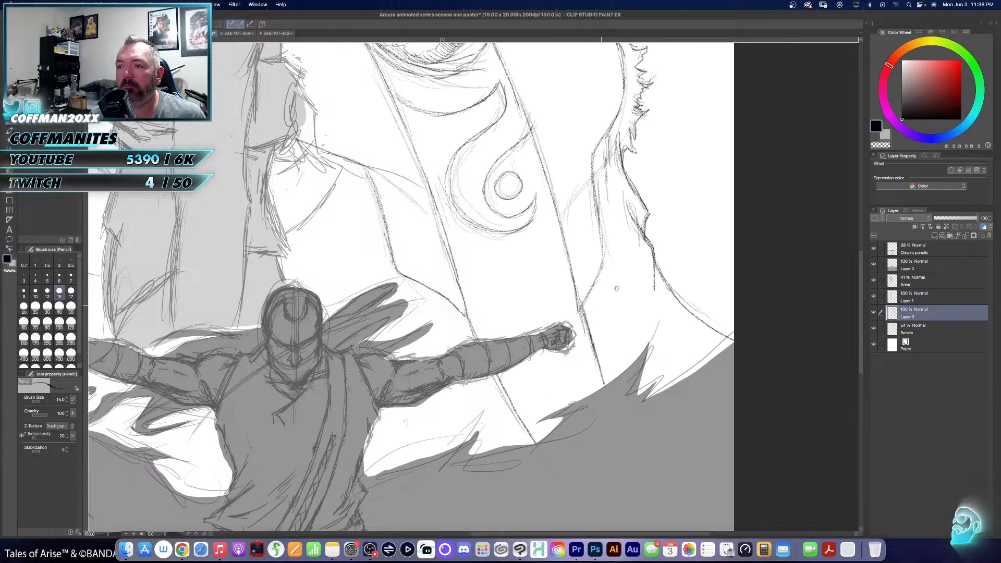
- Hide the Renzo rough layer and check the clean lines on the whole poster
left_click_drag(617, 287, 546, 420)
left_click_drag(578, 371, 574, 384)
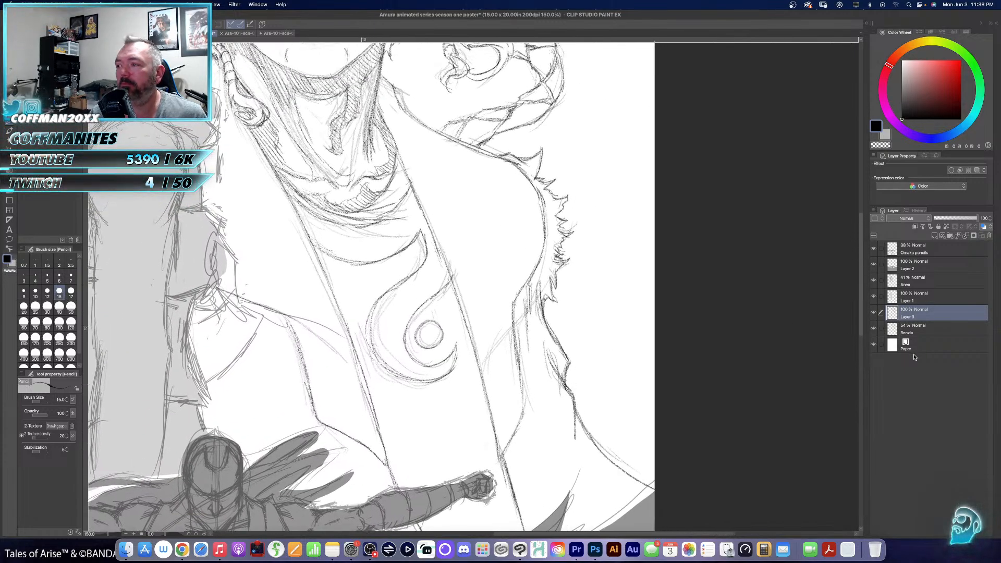
left_click(874, 328)
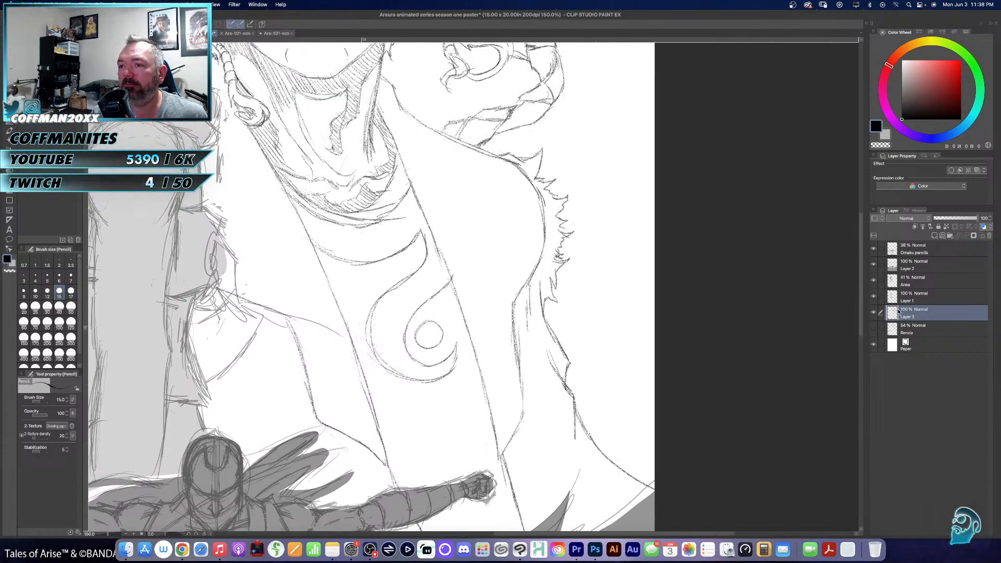
key("super+0")
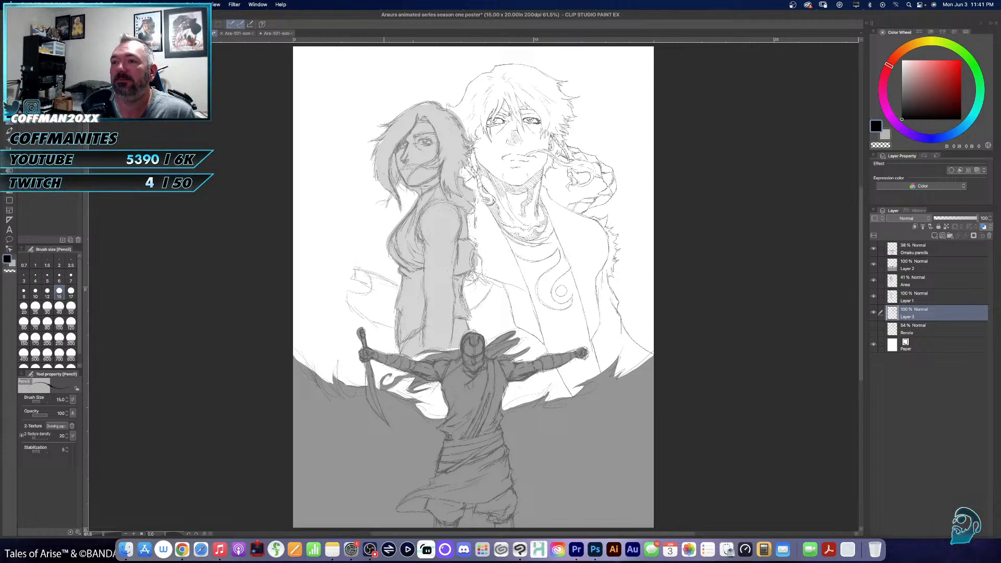
- View the Ara-101-scn-01-Bg-002 background document and return to the Araura poster
left_click(236, 33)
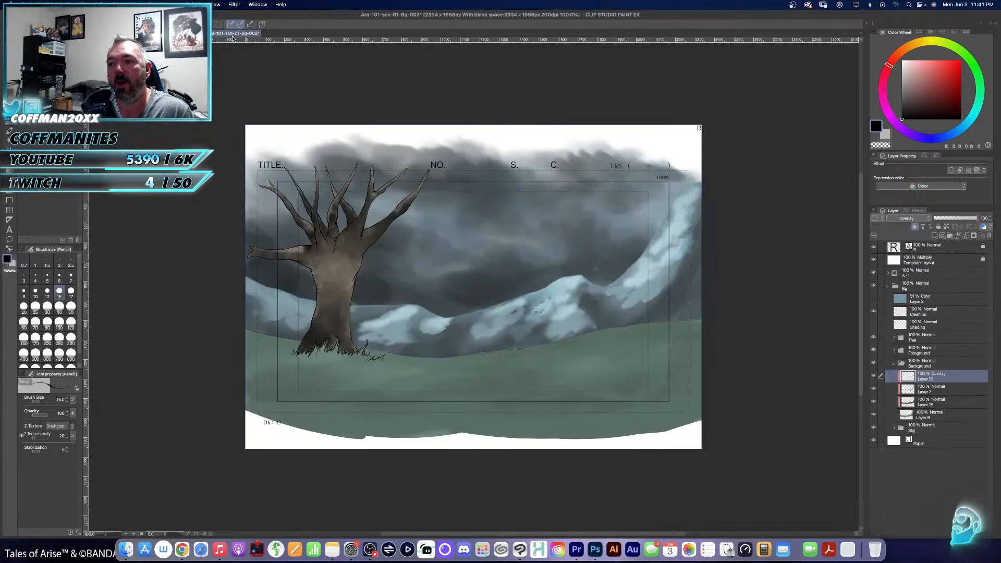
left_click(151, 33)
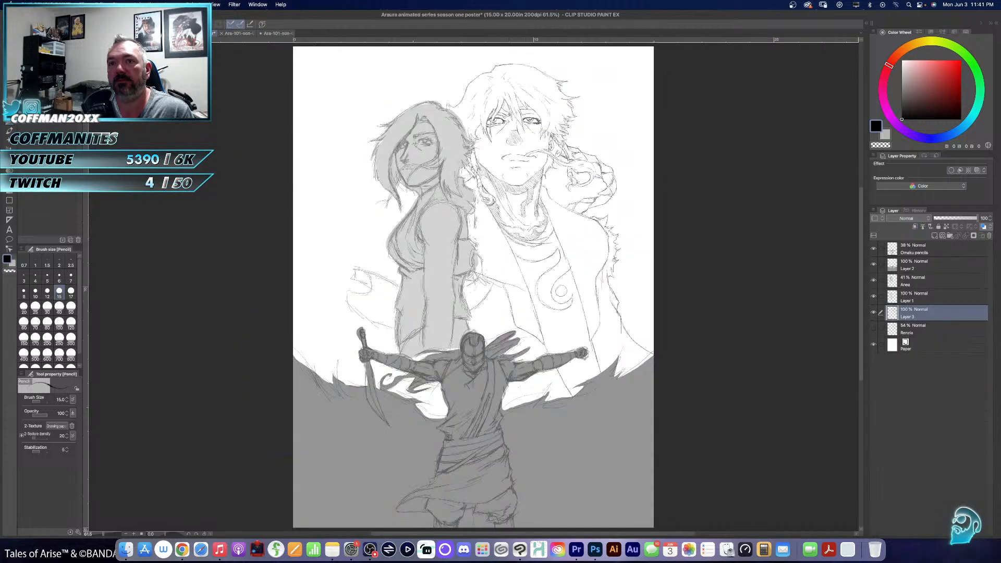